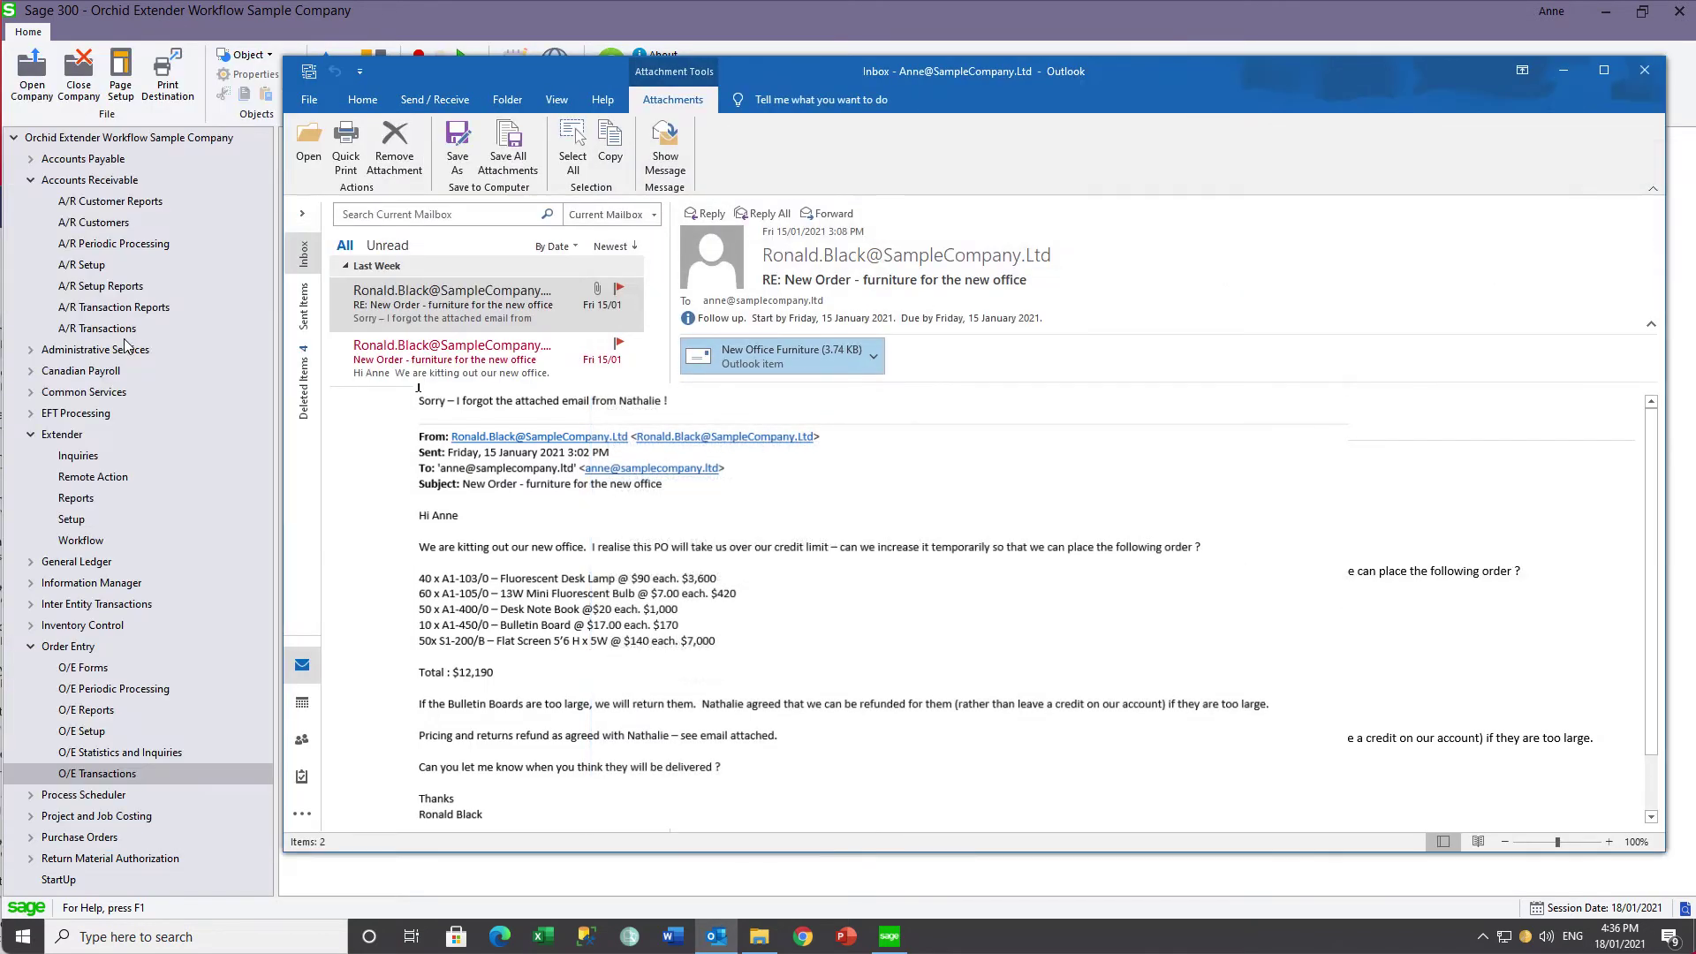
# Open Order Entry, enter the customer's number on a new order, and show the customer's credit status.
pyautogui.click(112, 775)
pyautogui.doubleClick(334, 279)
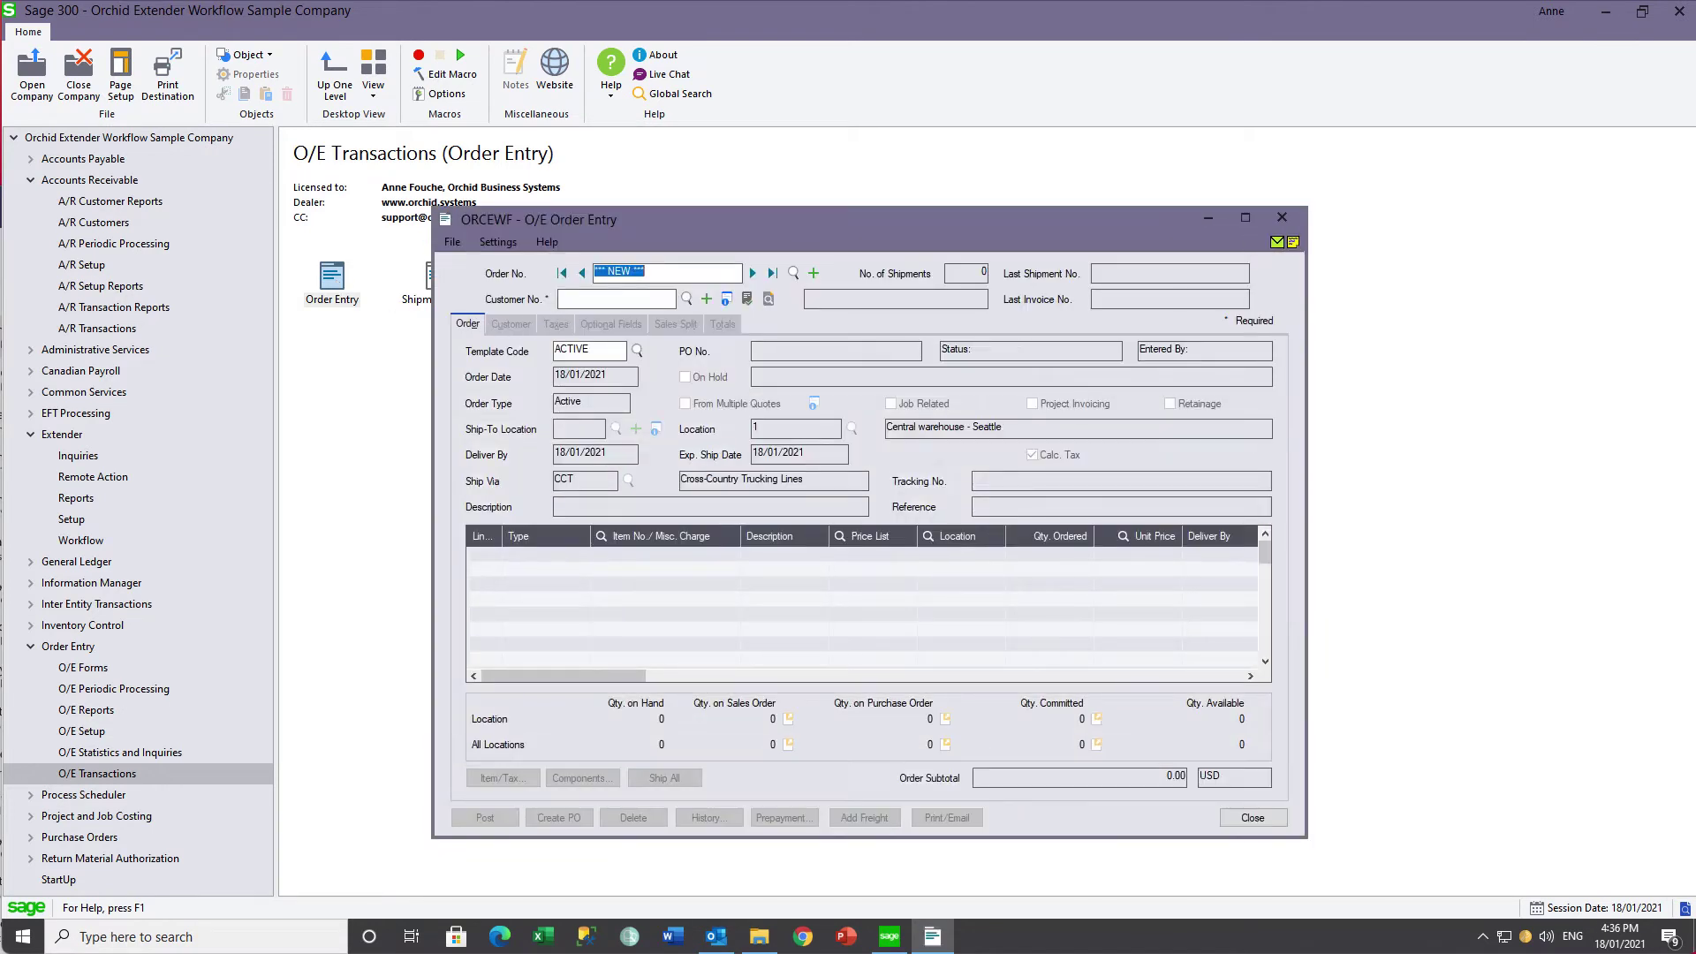
pyautogui.write('200')
pyautogui.press('Tab')
pyautogui.click(1293, 243)
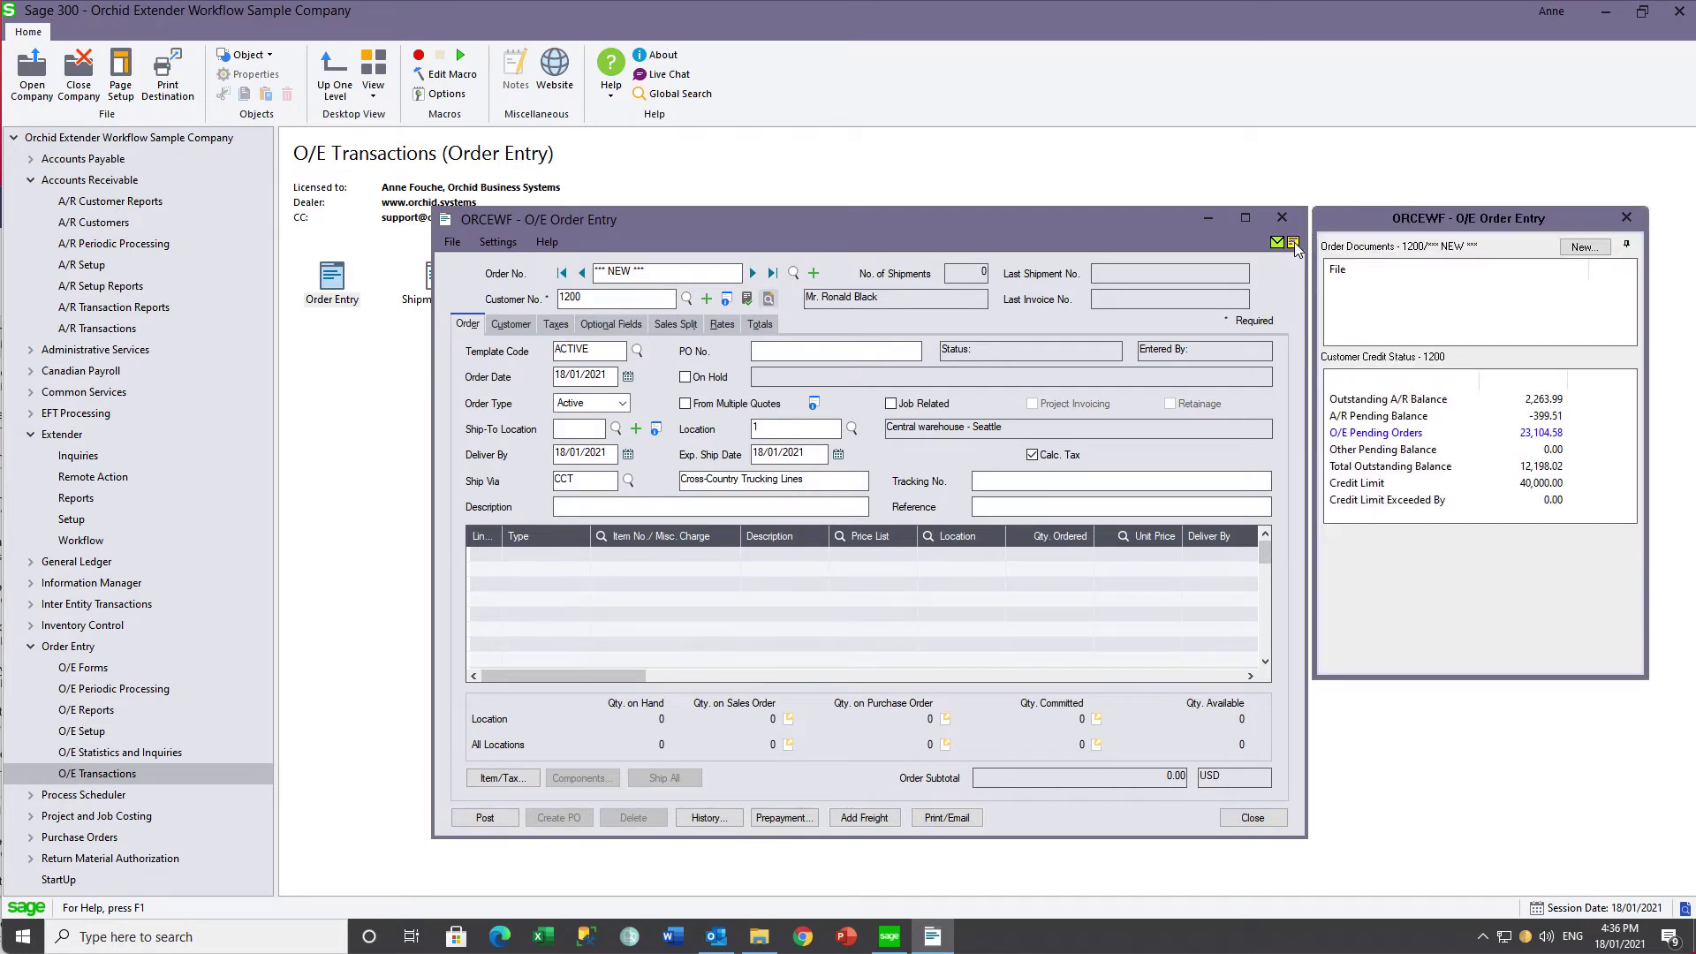
pyautogui.click(1464, 403)
# Open the same customer's record in A/R Customers and show its processing settings.
pyautogui.click(95, 223)
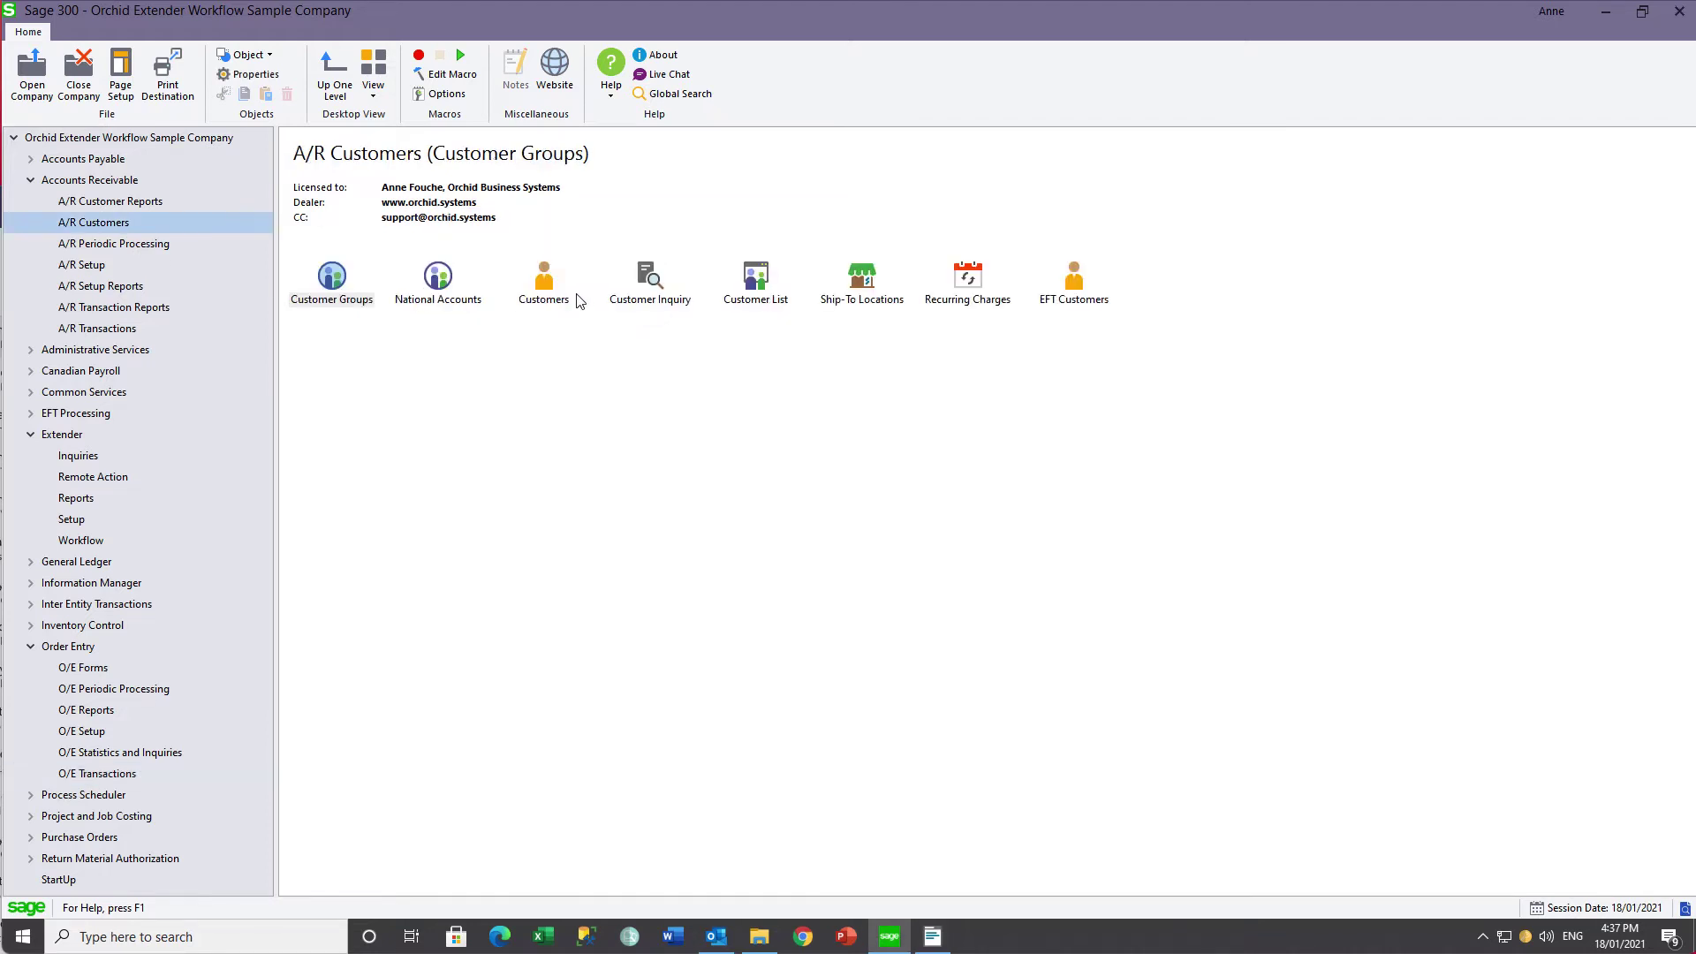
pyautogui.doubleClick(549, 282)
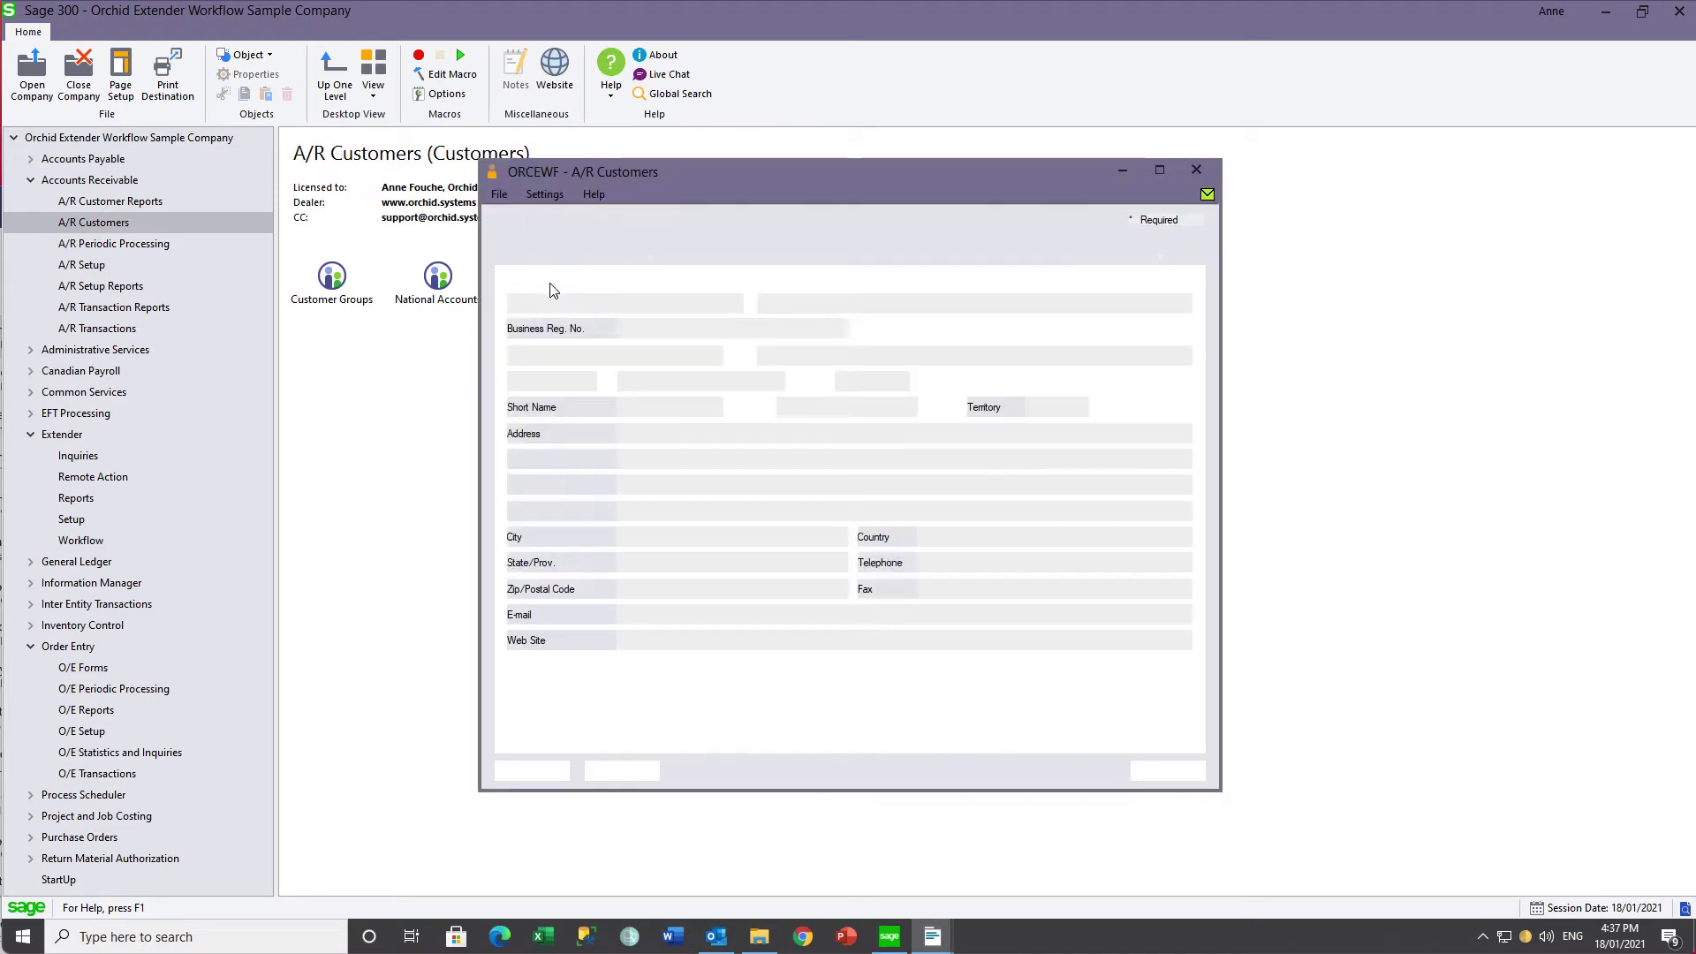
pyautogui.write('1200')
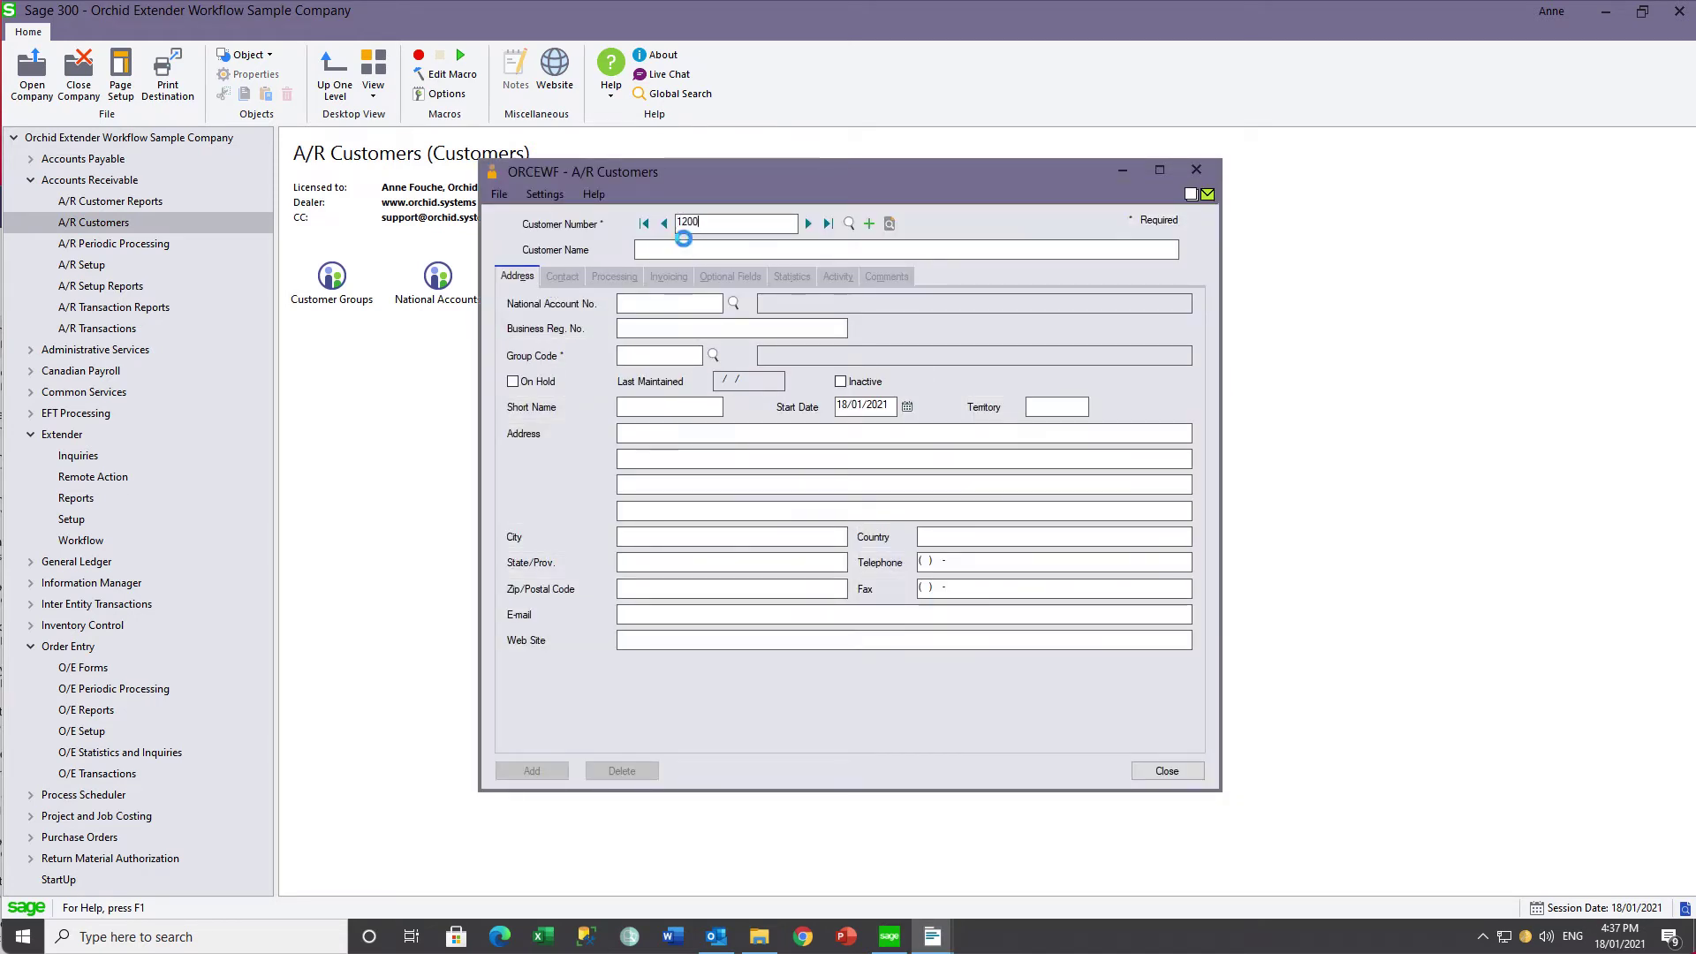
pyautogui.press('Tab')
pyautogui.click(623, 279)
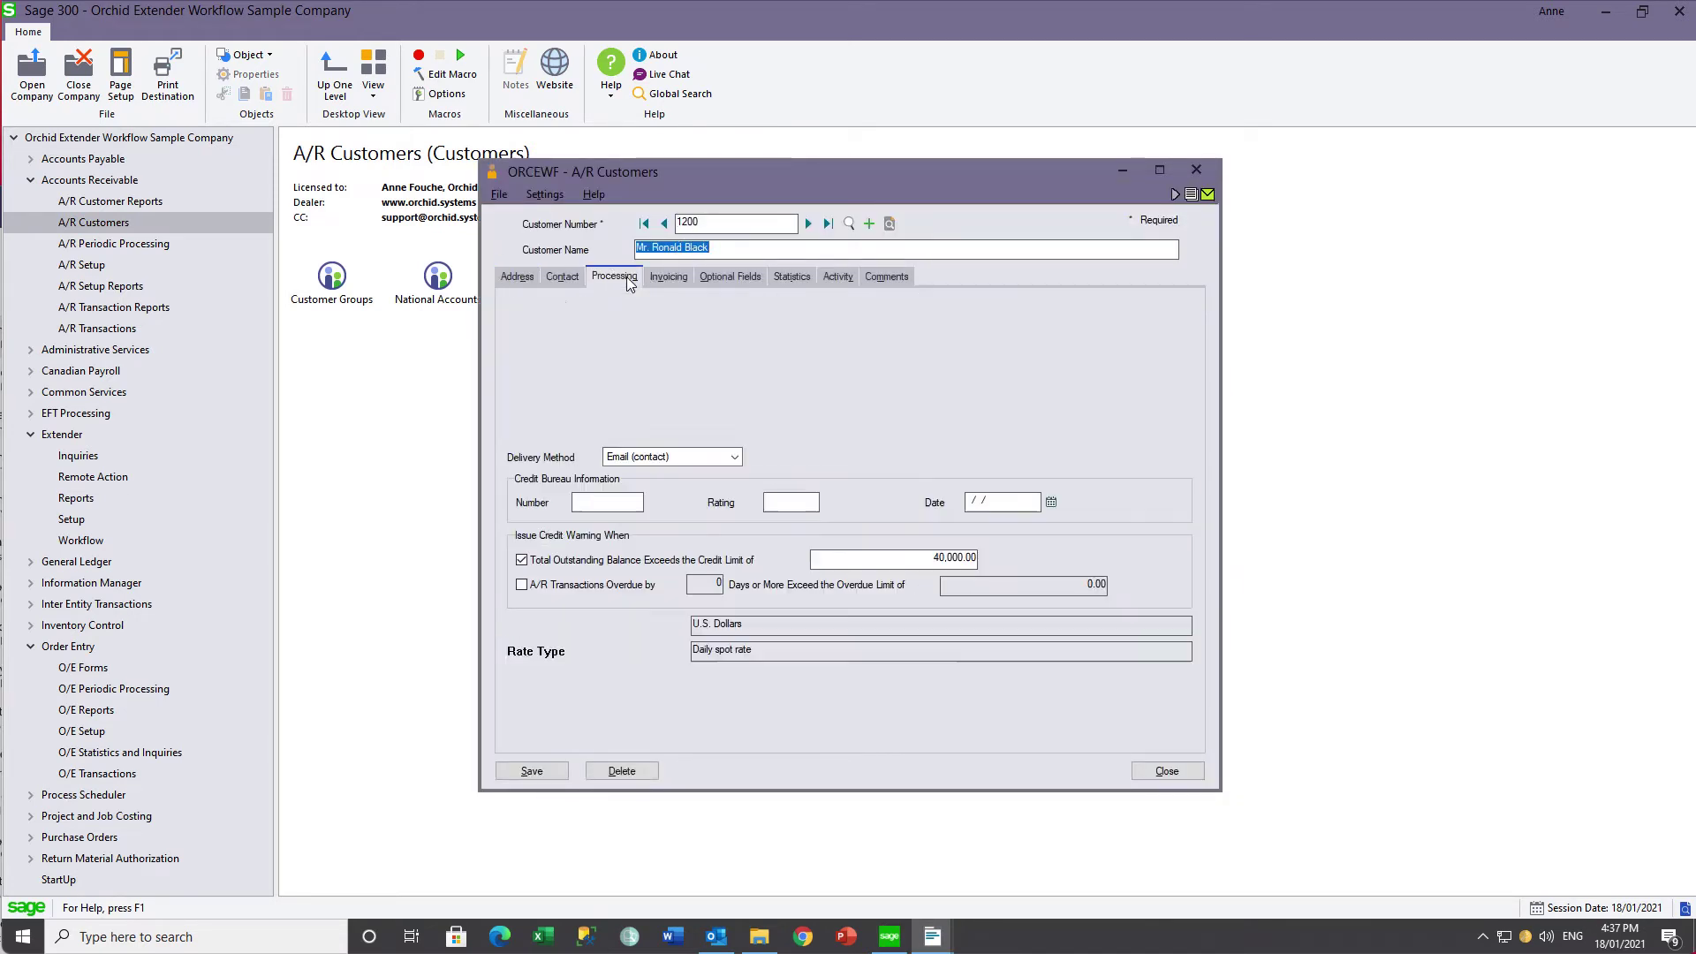
# Set the customer's credit limit to 55,000 and save the record, closing the workflow message.
pyautogui.moveTo(932, 565); pyautogui.dragTo(1001, 571)
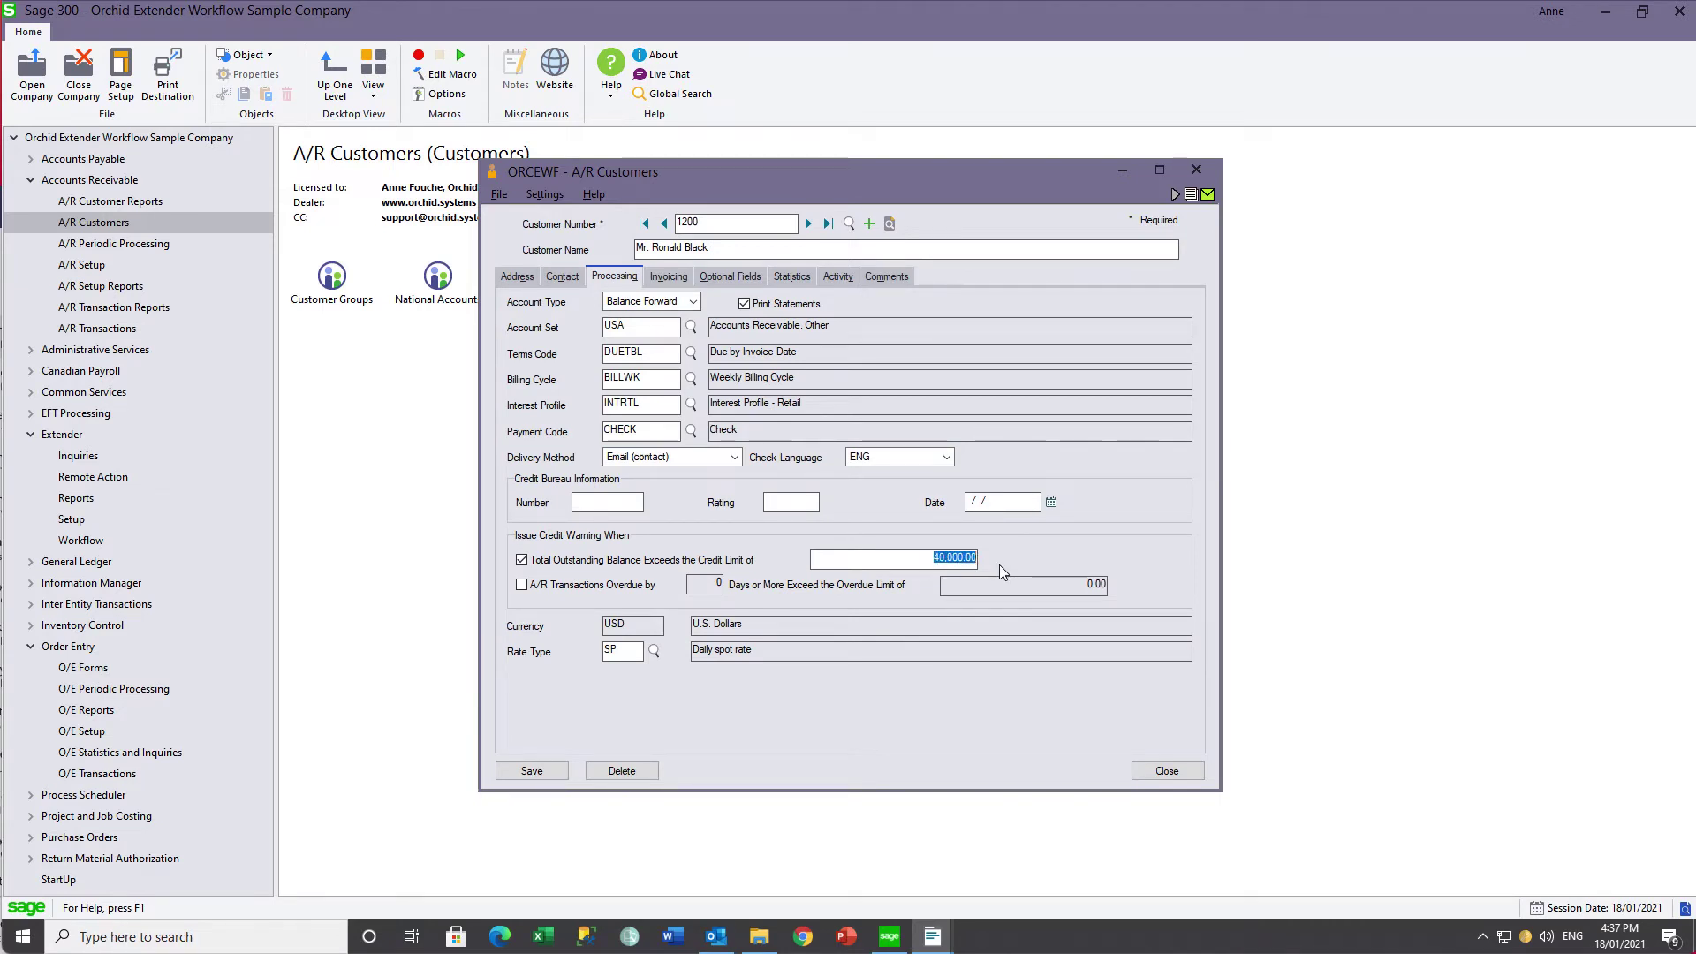
pyautogui.write('55,000')
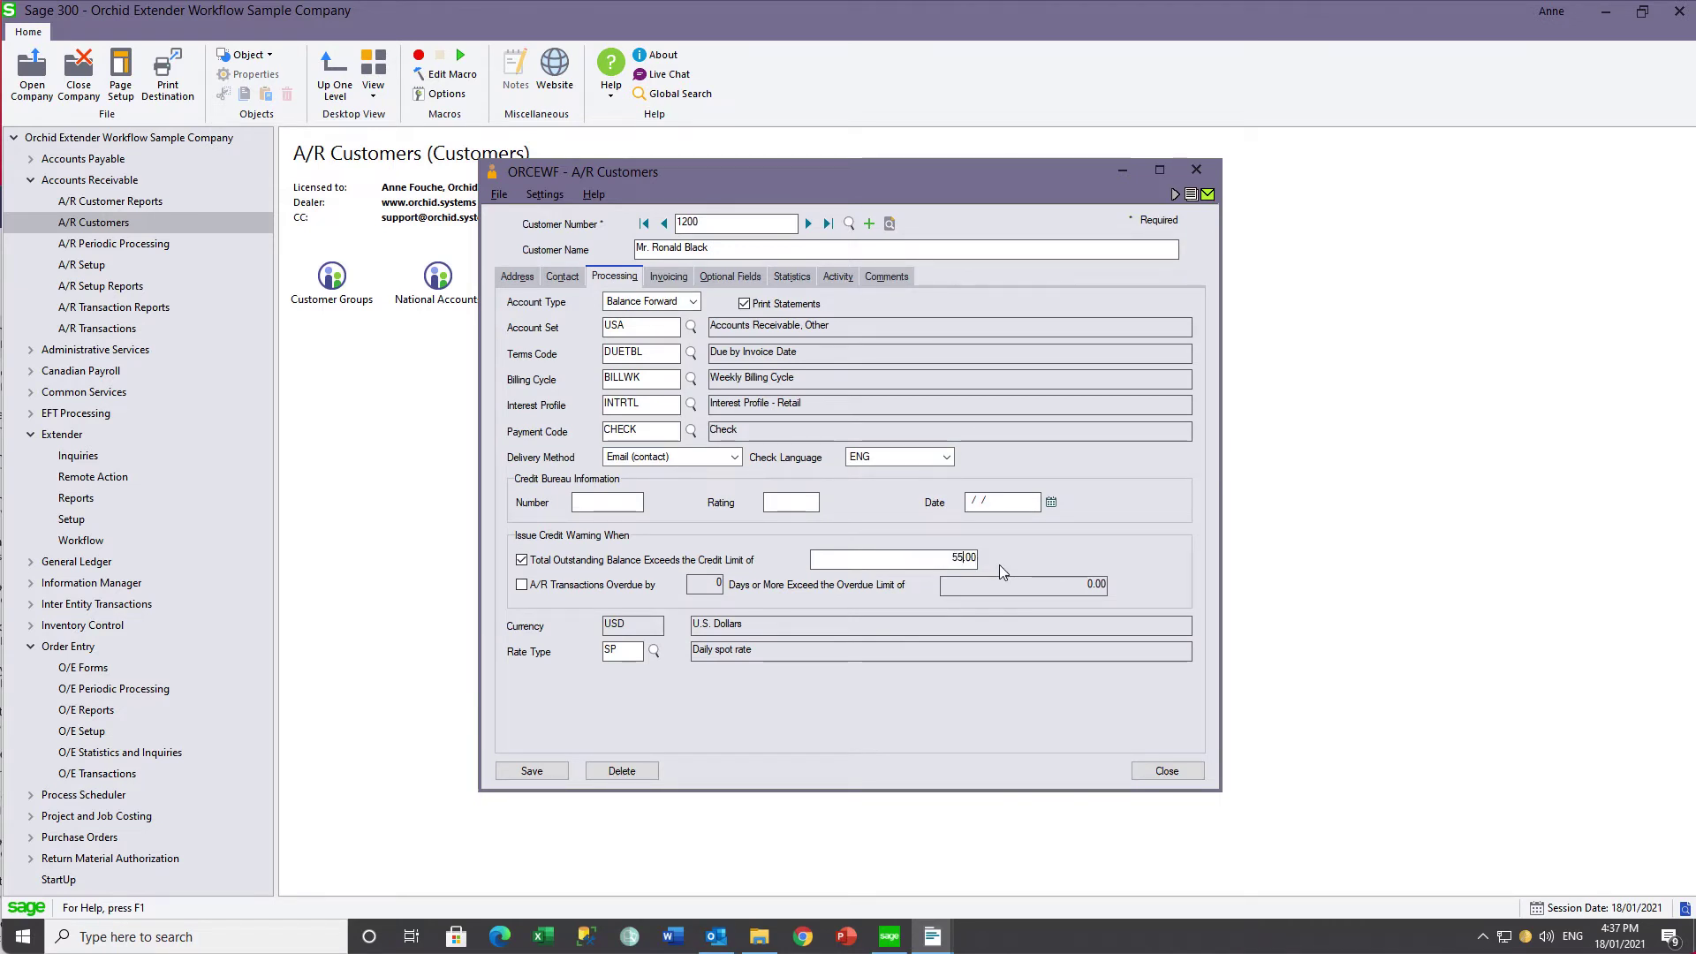
pyautogui.press('Tab')
pyautogui.click(543, 769)
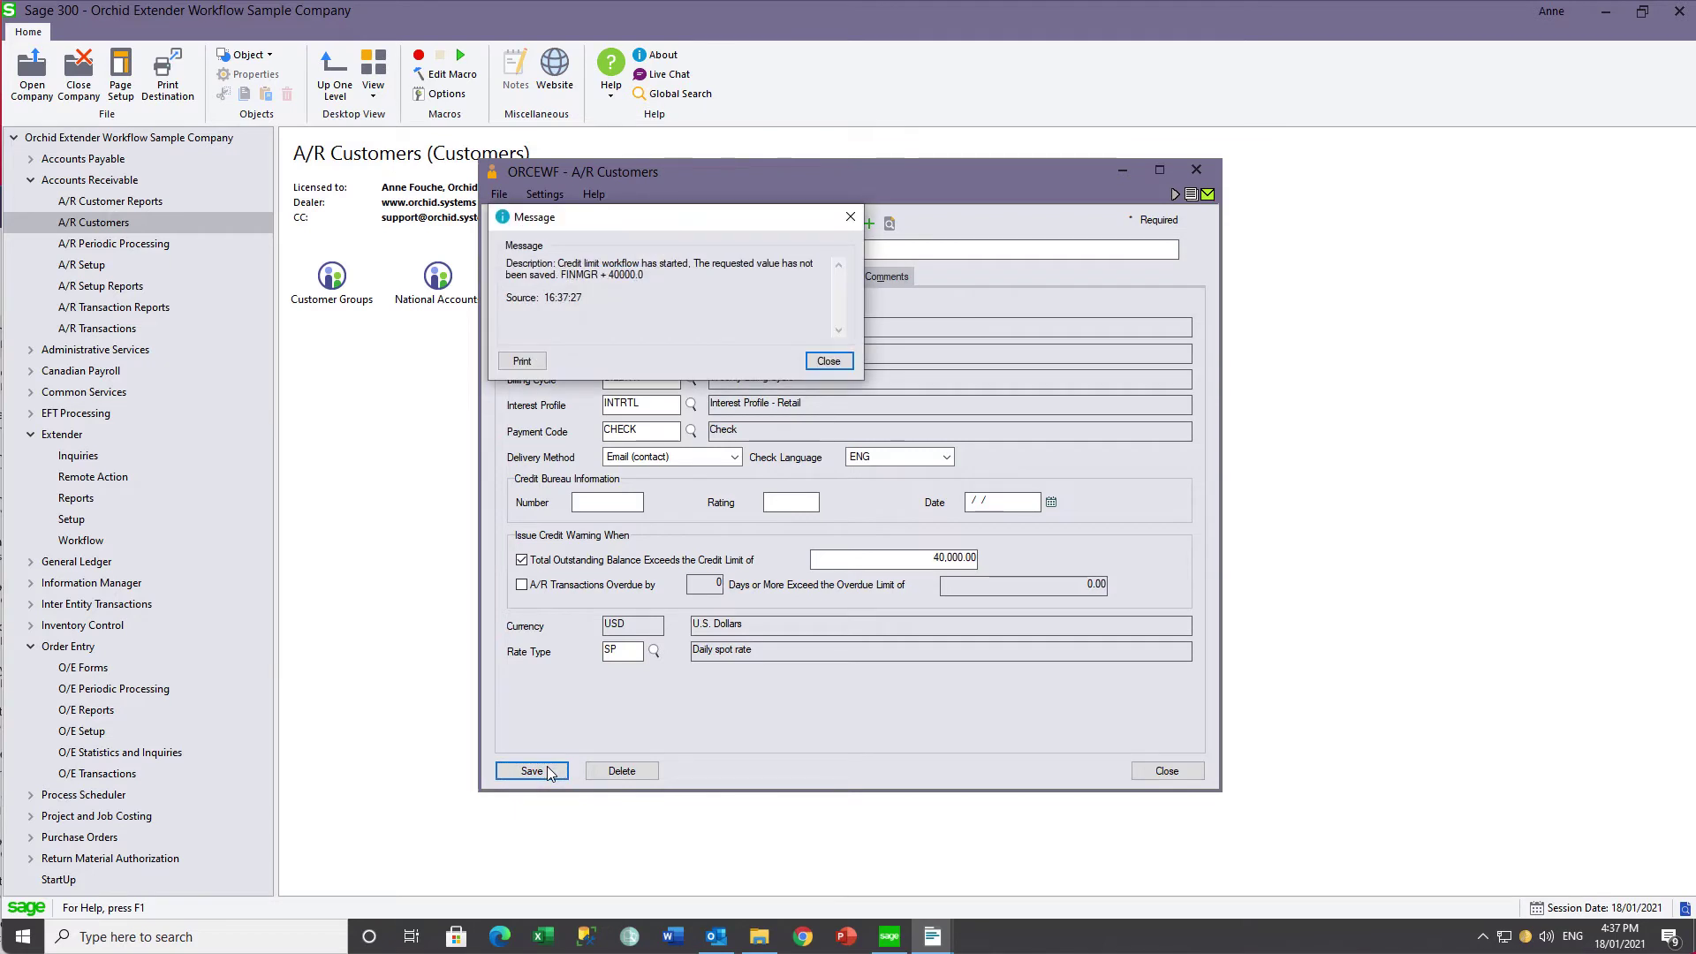
pyautogui.click(827, 362)
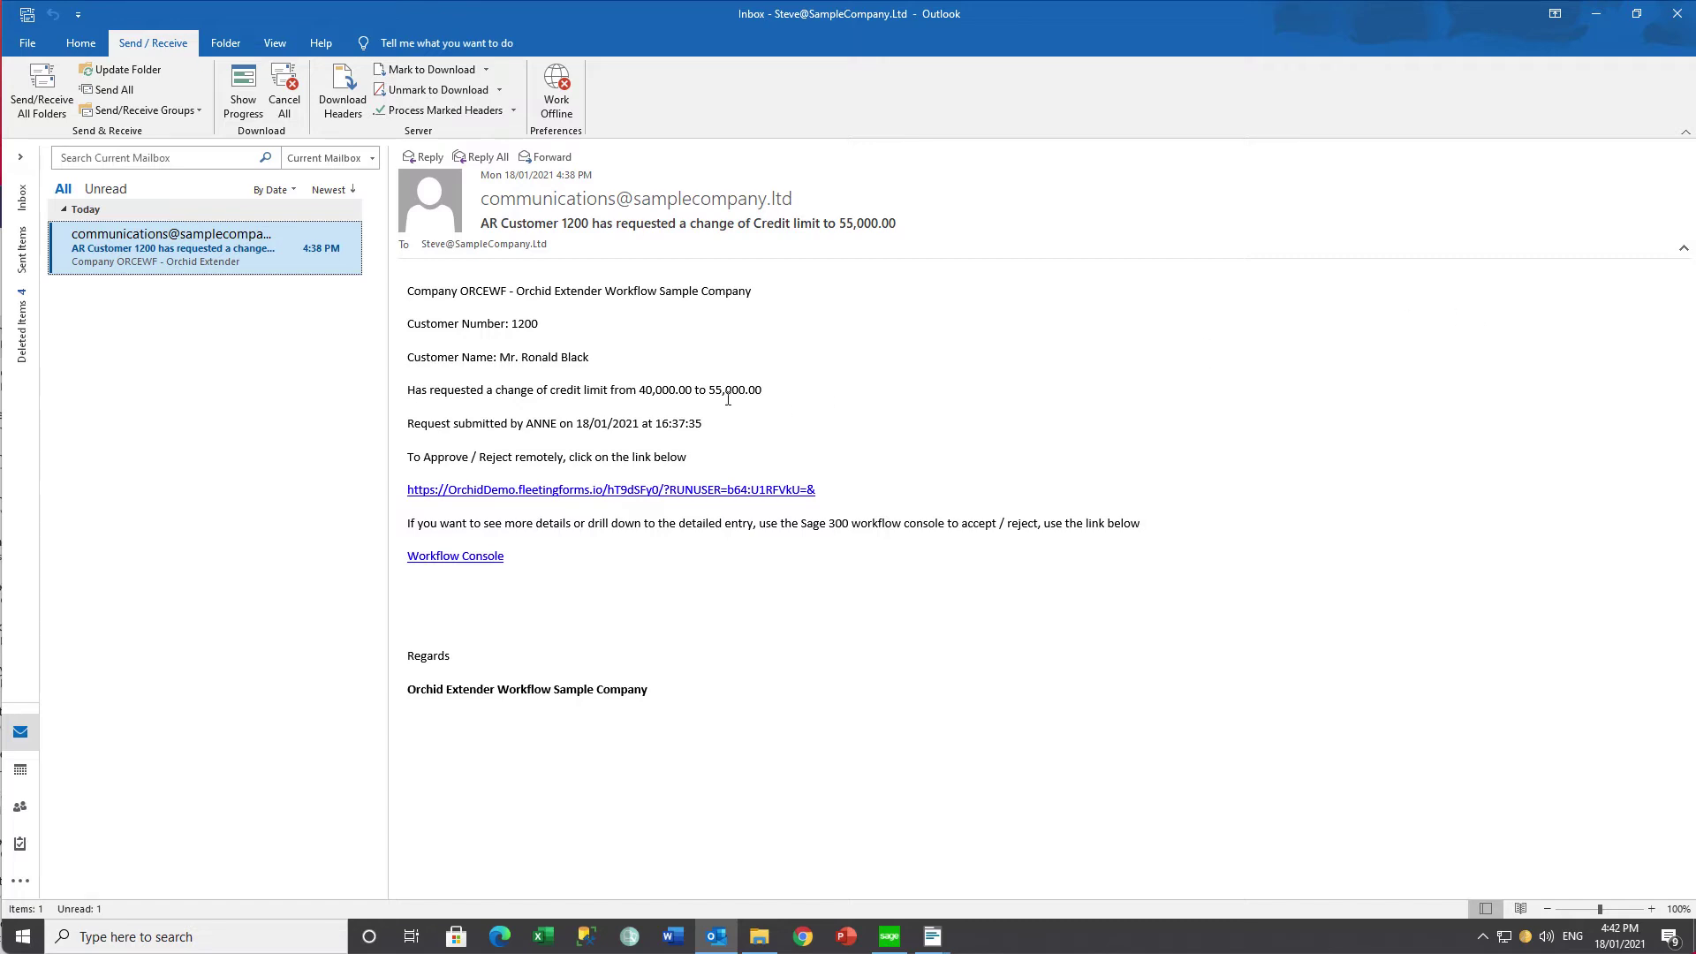
# Approve the 55,000.00 credit limit request through its e-mailed remote link with the comment "This is ok this time", and open the approval notice.
pyautogui.moveTo(786, 391); pyautogui.dragTo(395, 388)
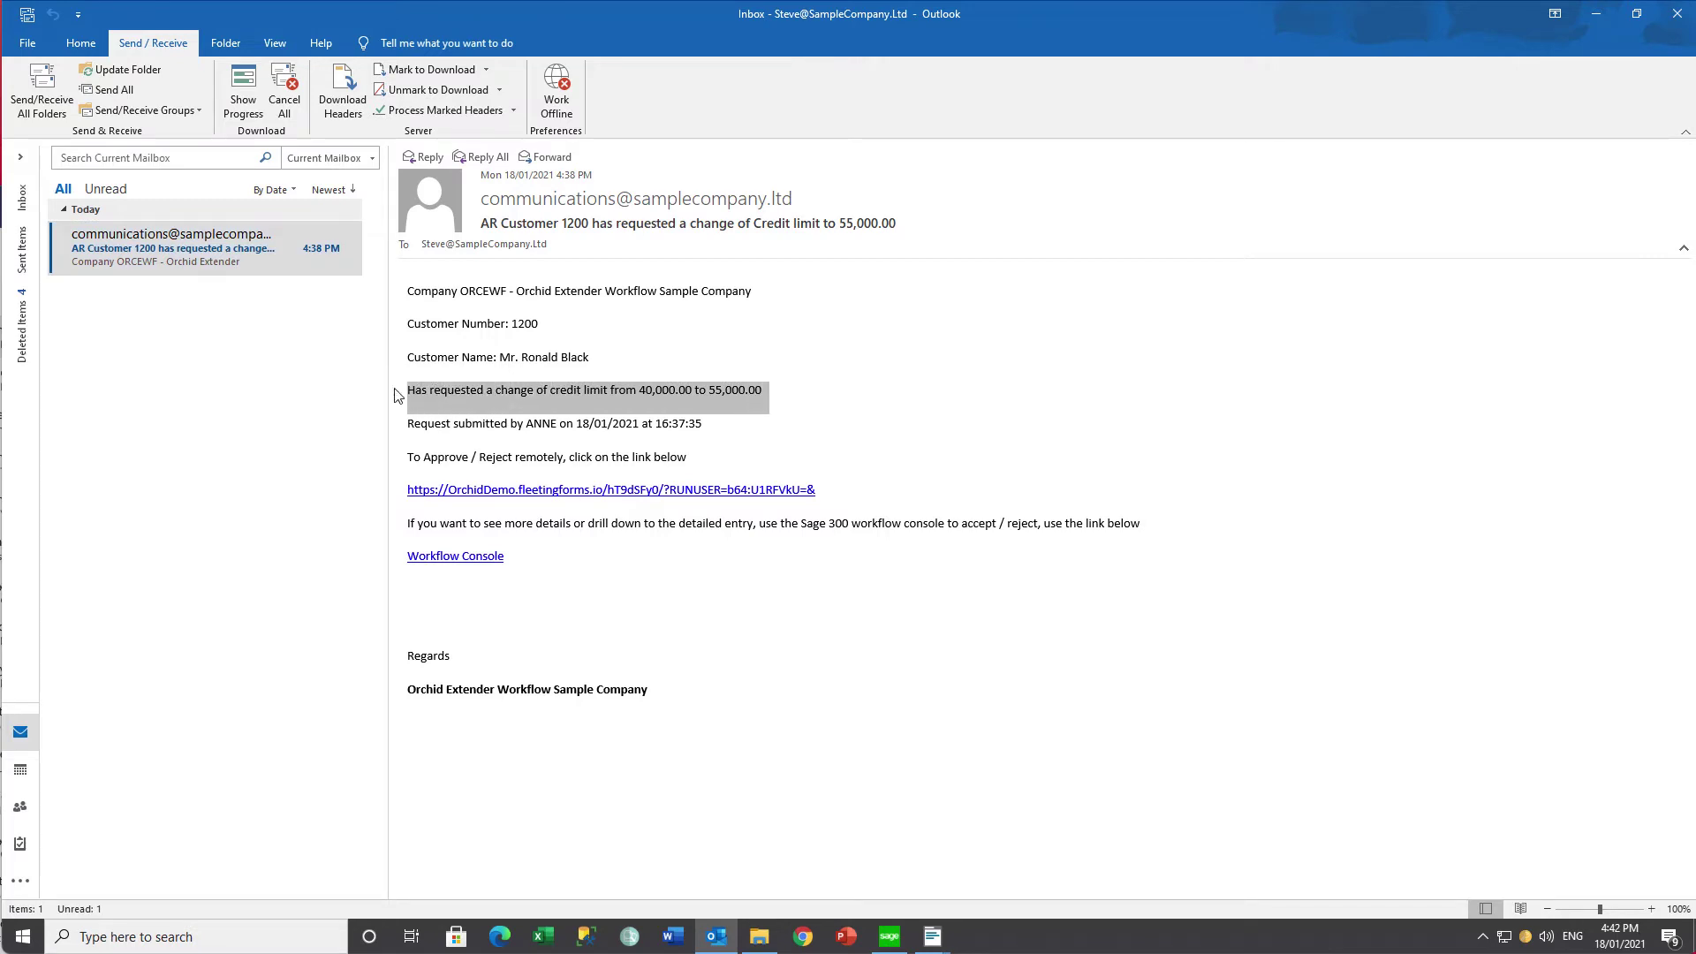
pyautogui.click(505, 491)
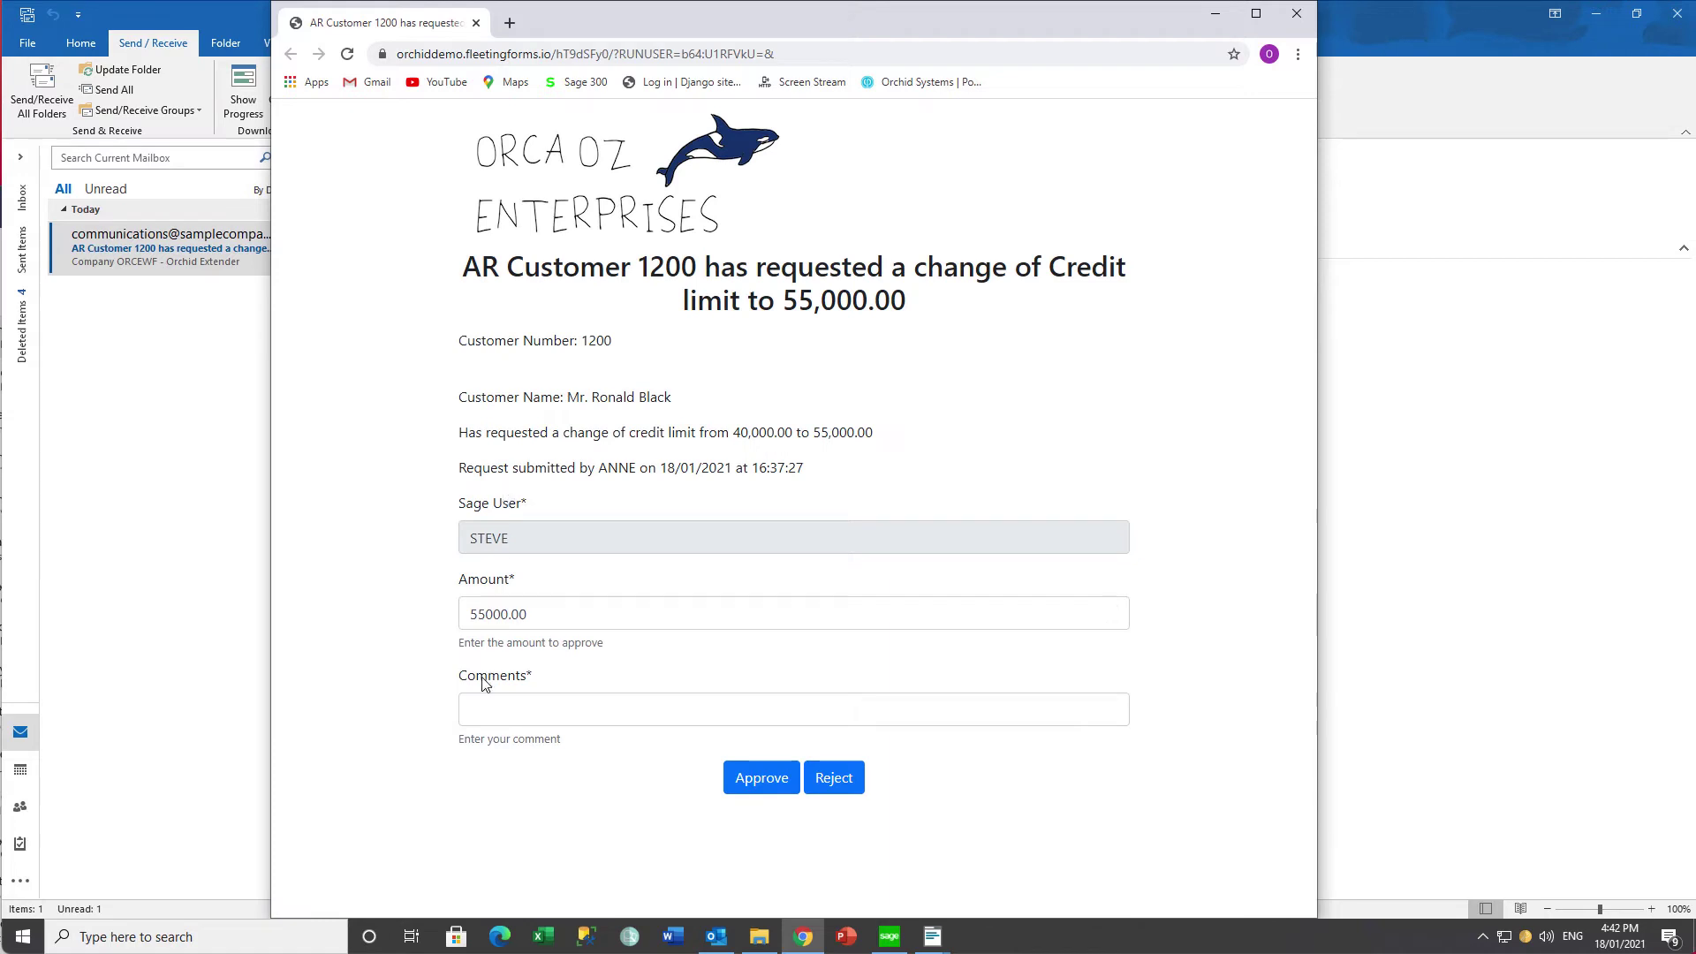
pyautogui.click(475, 706)
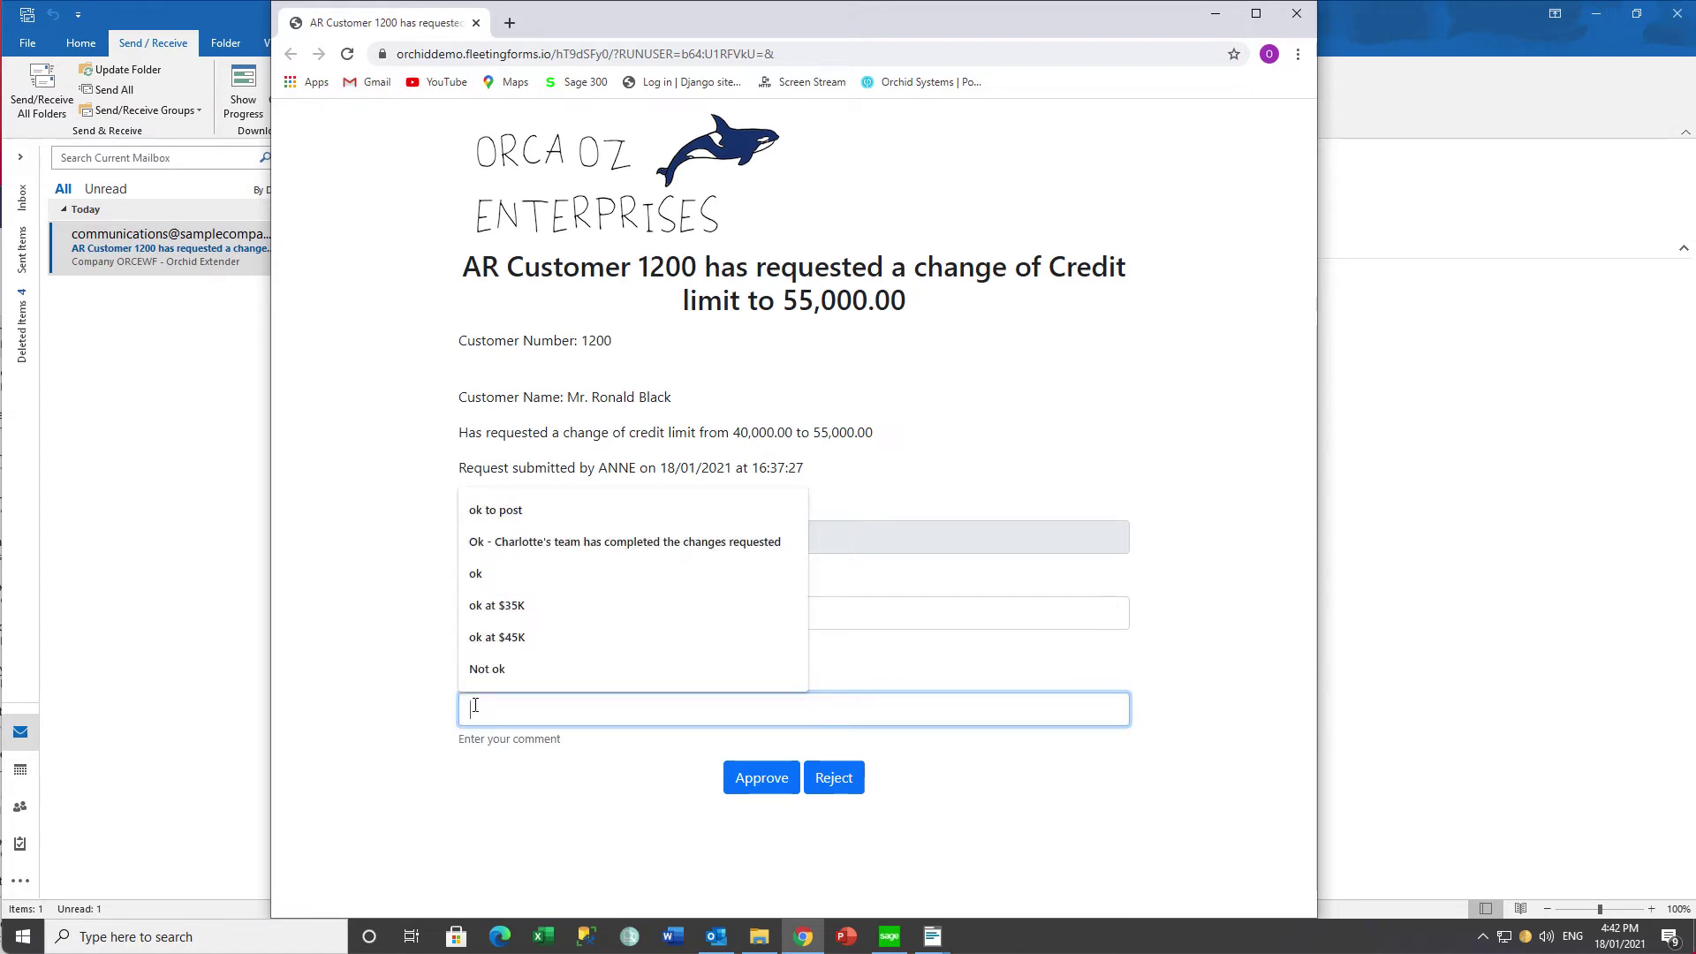
pyautogui.write('This')
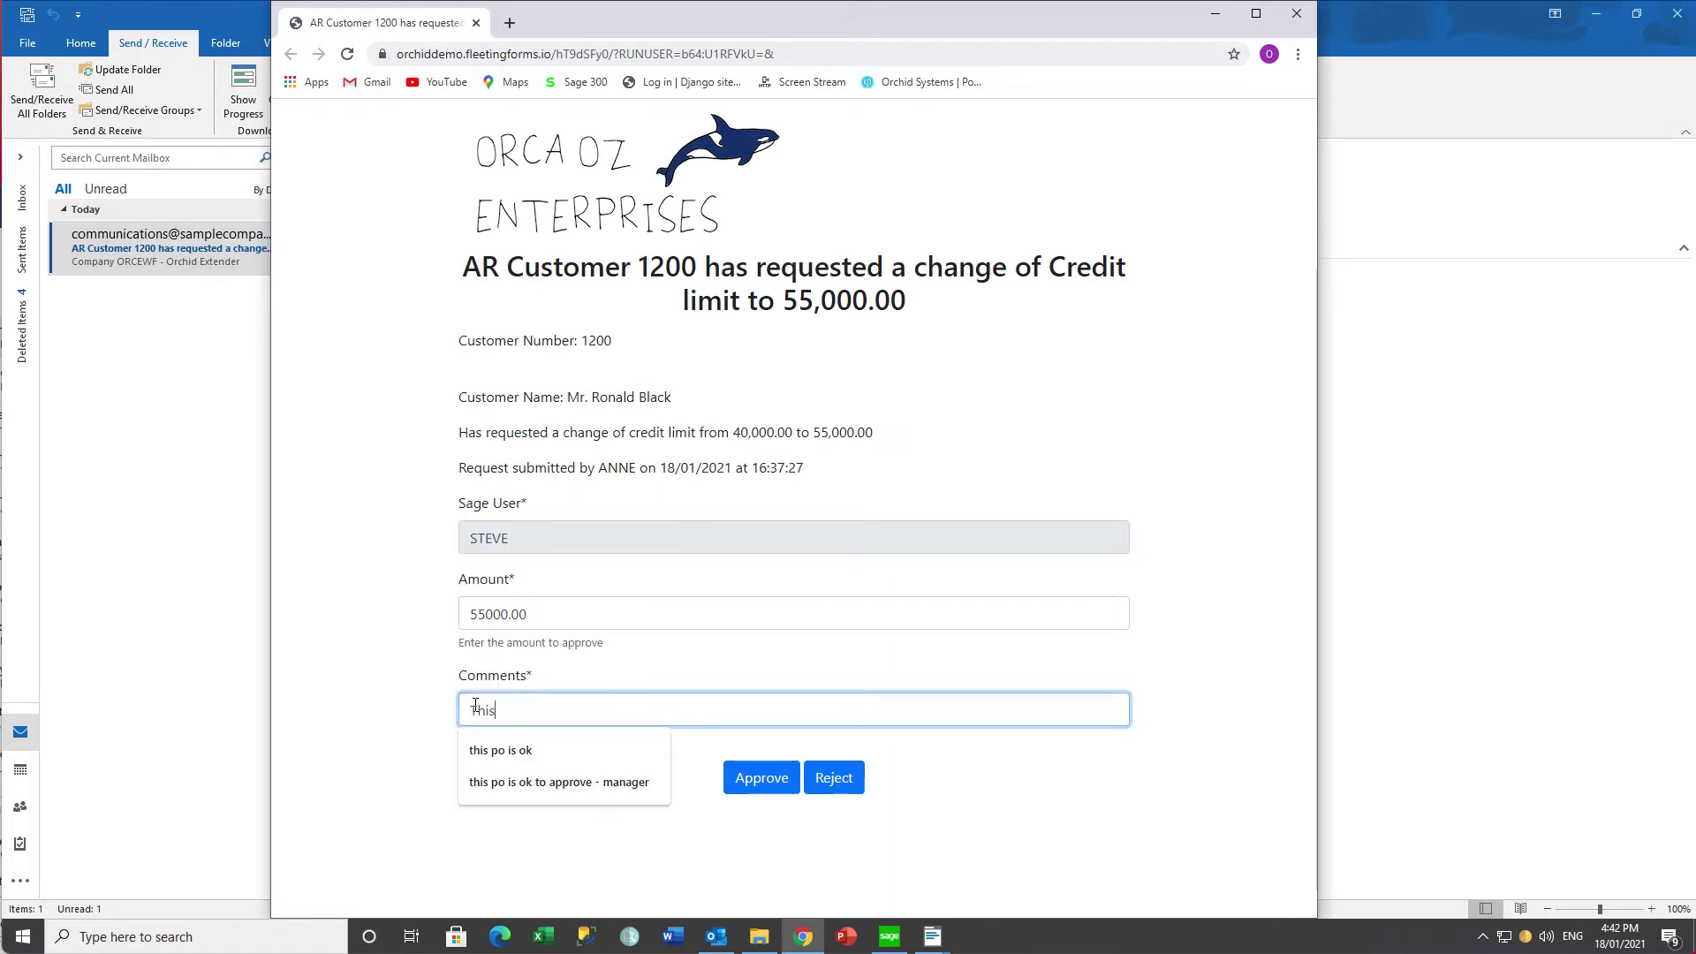
pyautogui.write(' is ok this time')
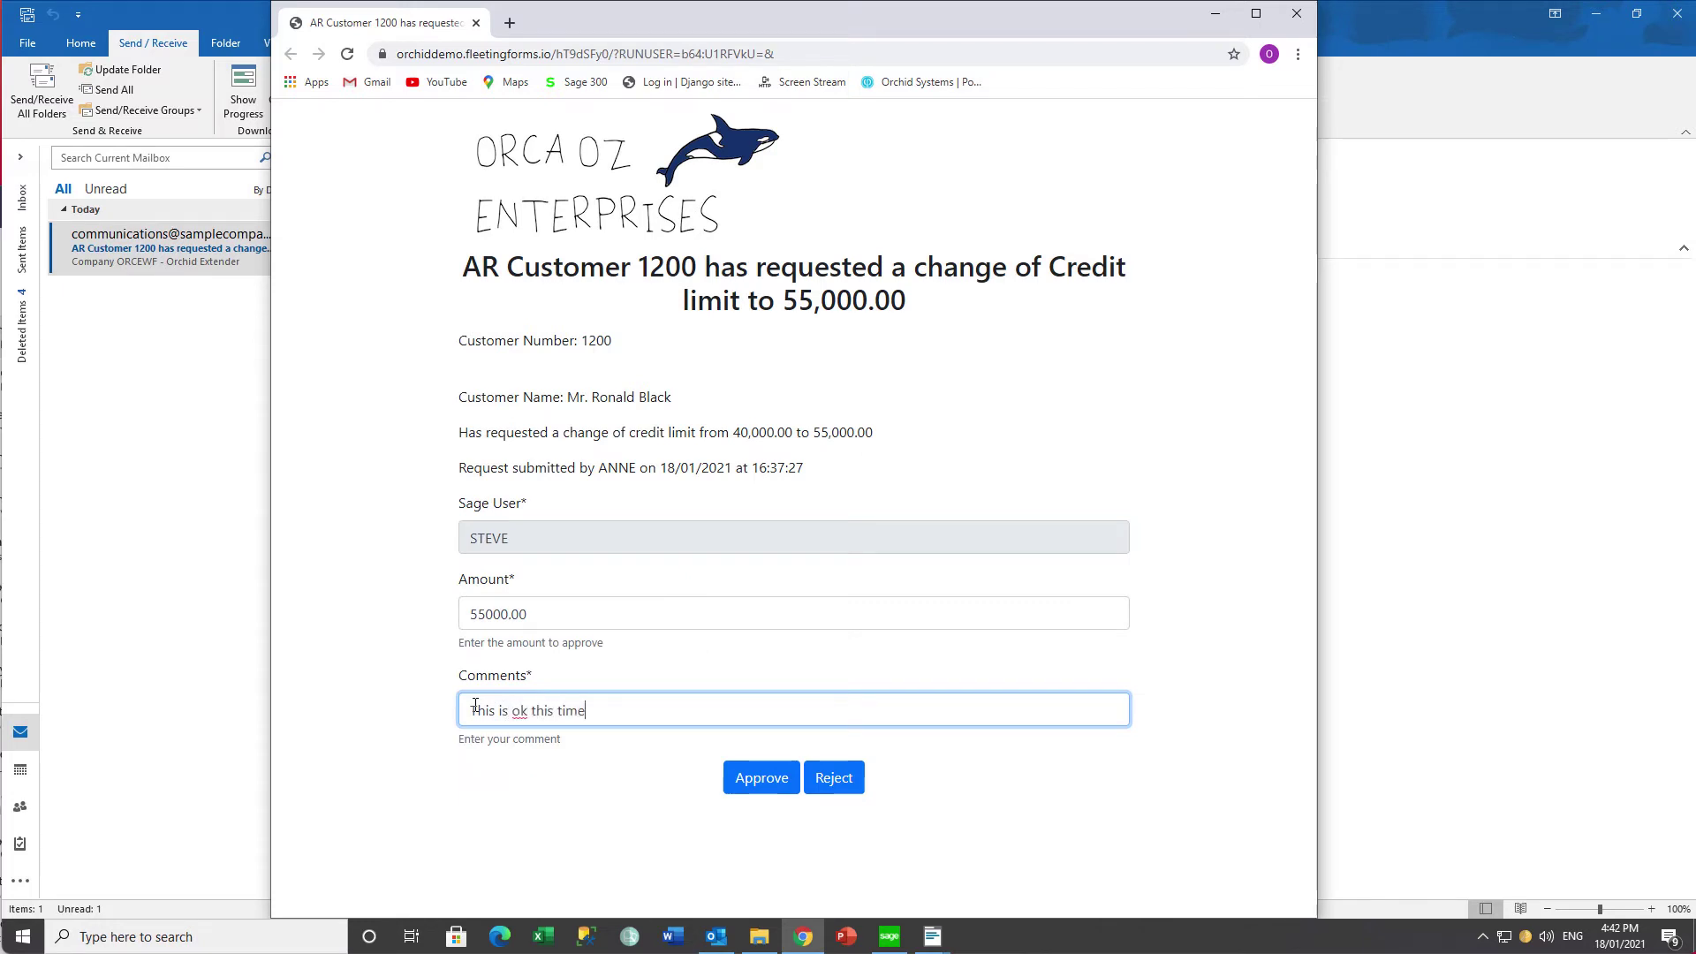
pyautogui.click(762, 791)
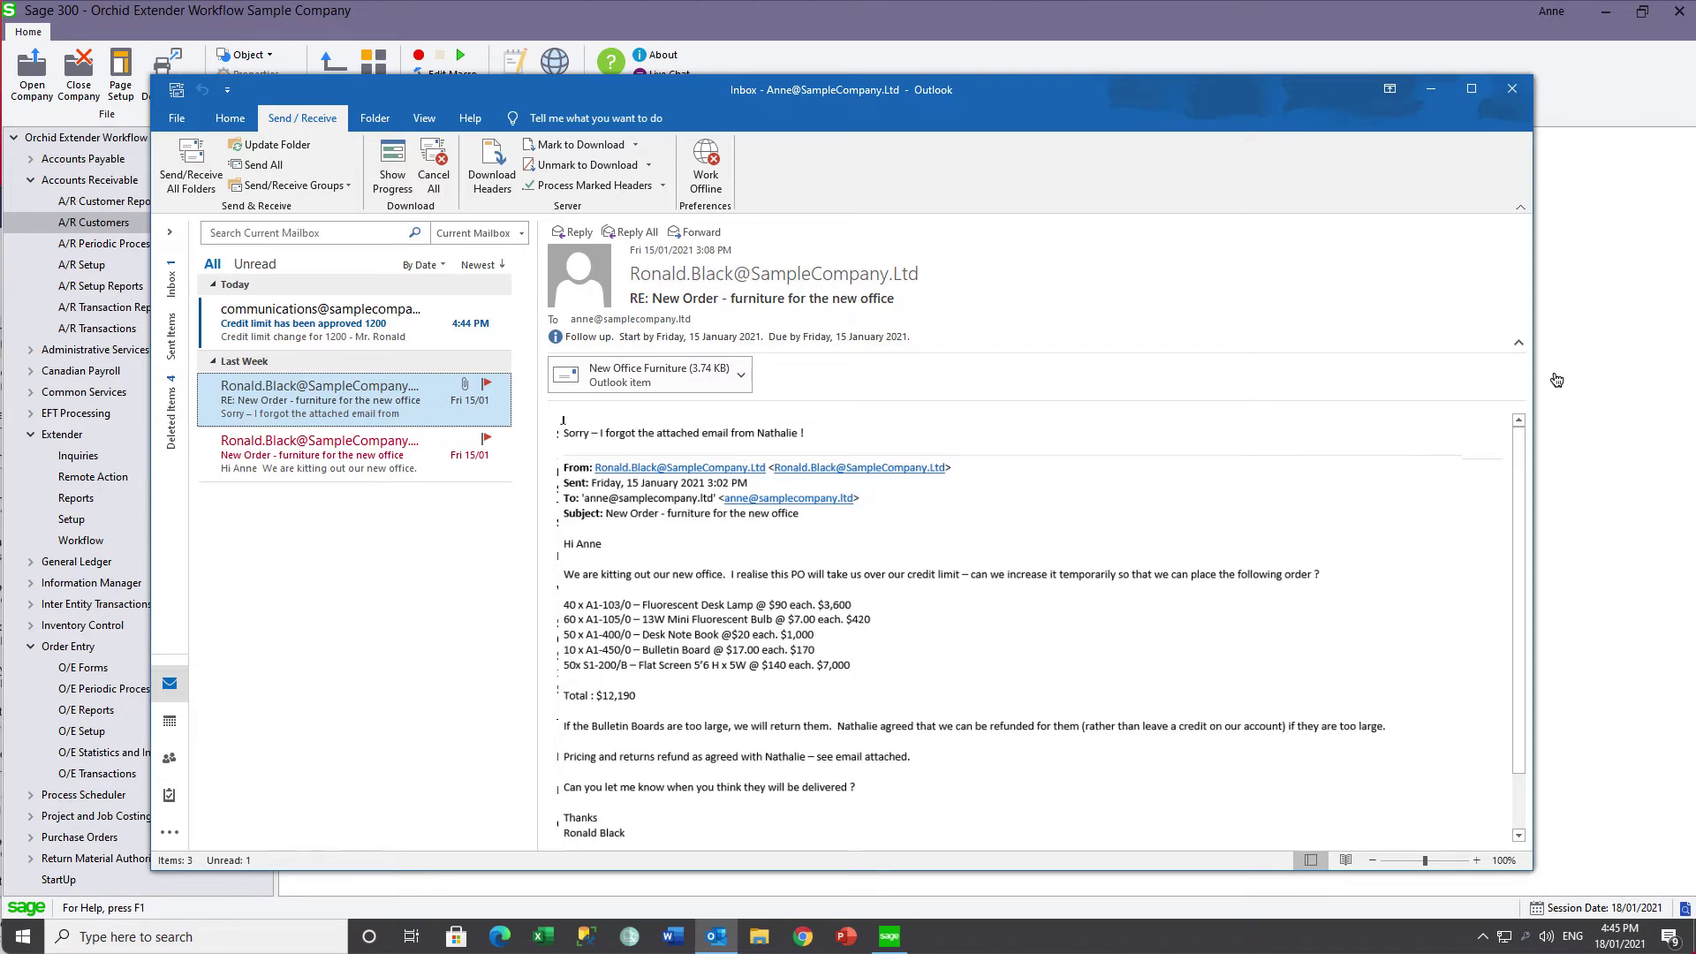
pyautogui.click(336, 333)
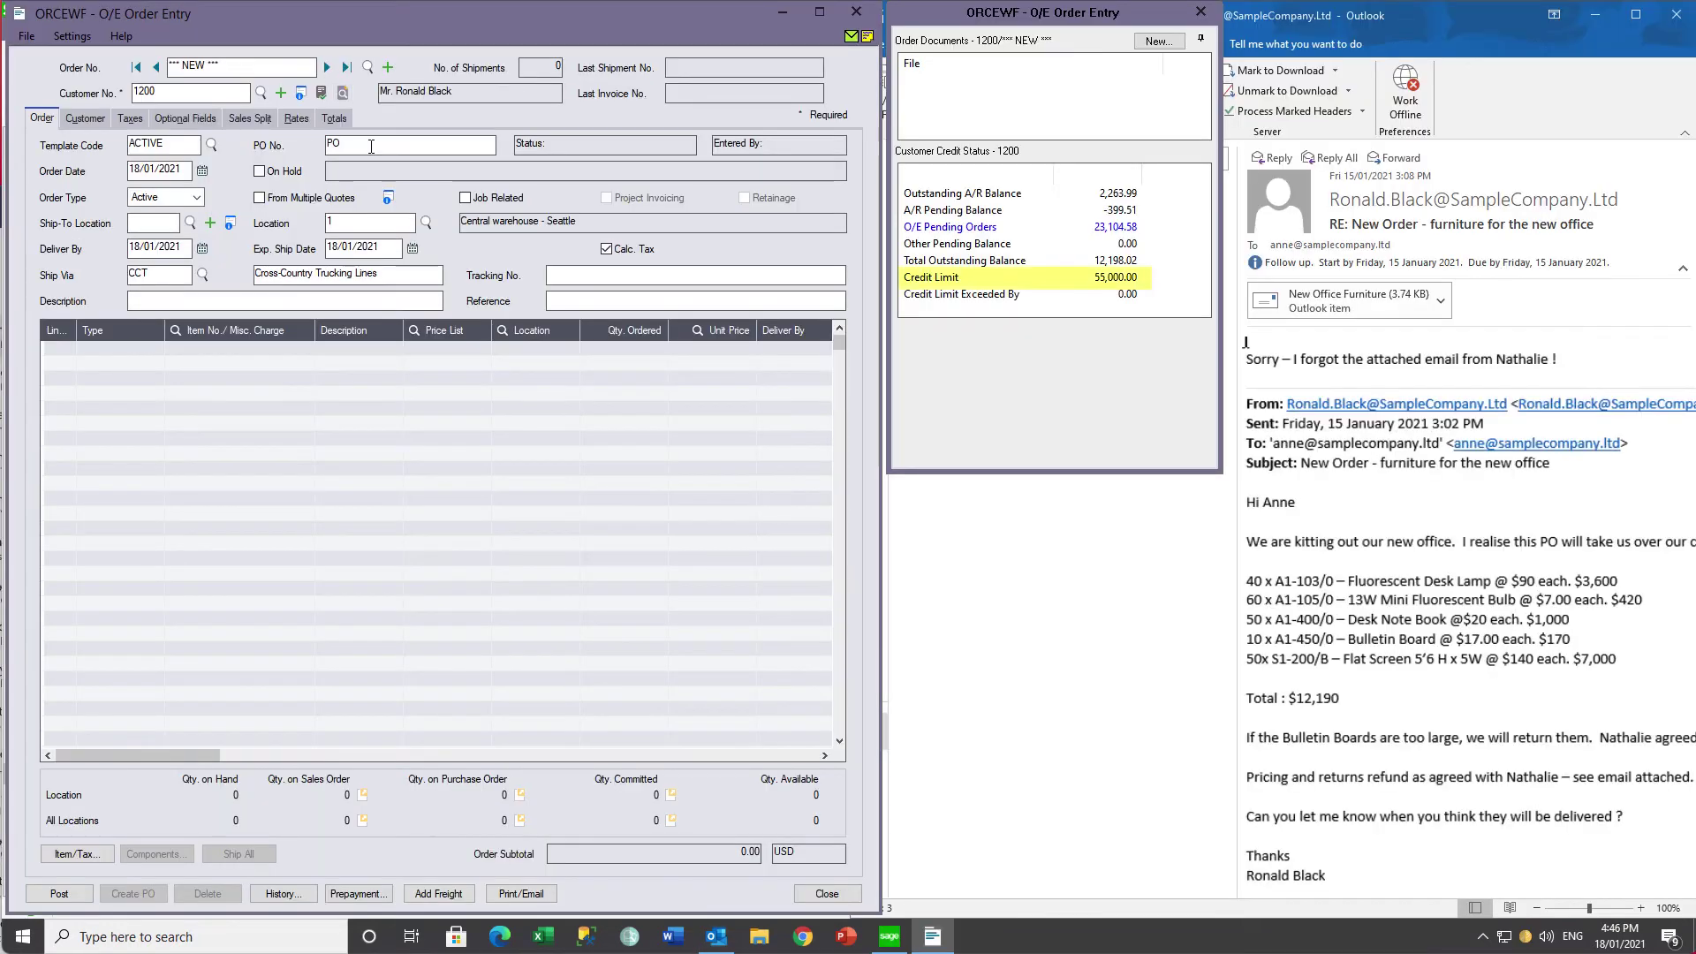
# Fill the order header with PO number "PO 15 JAN 2021", description "Office Furniture - for the new office", and a reference noting who confirmed the pricing.
pyautogui.write('5 JAN 2021')
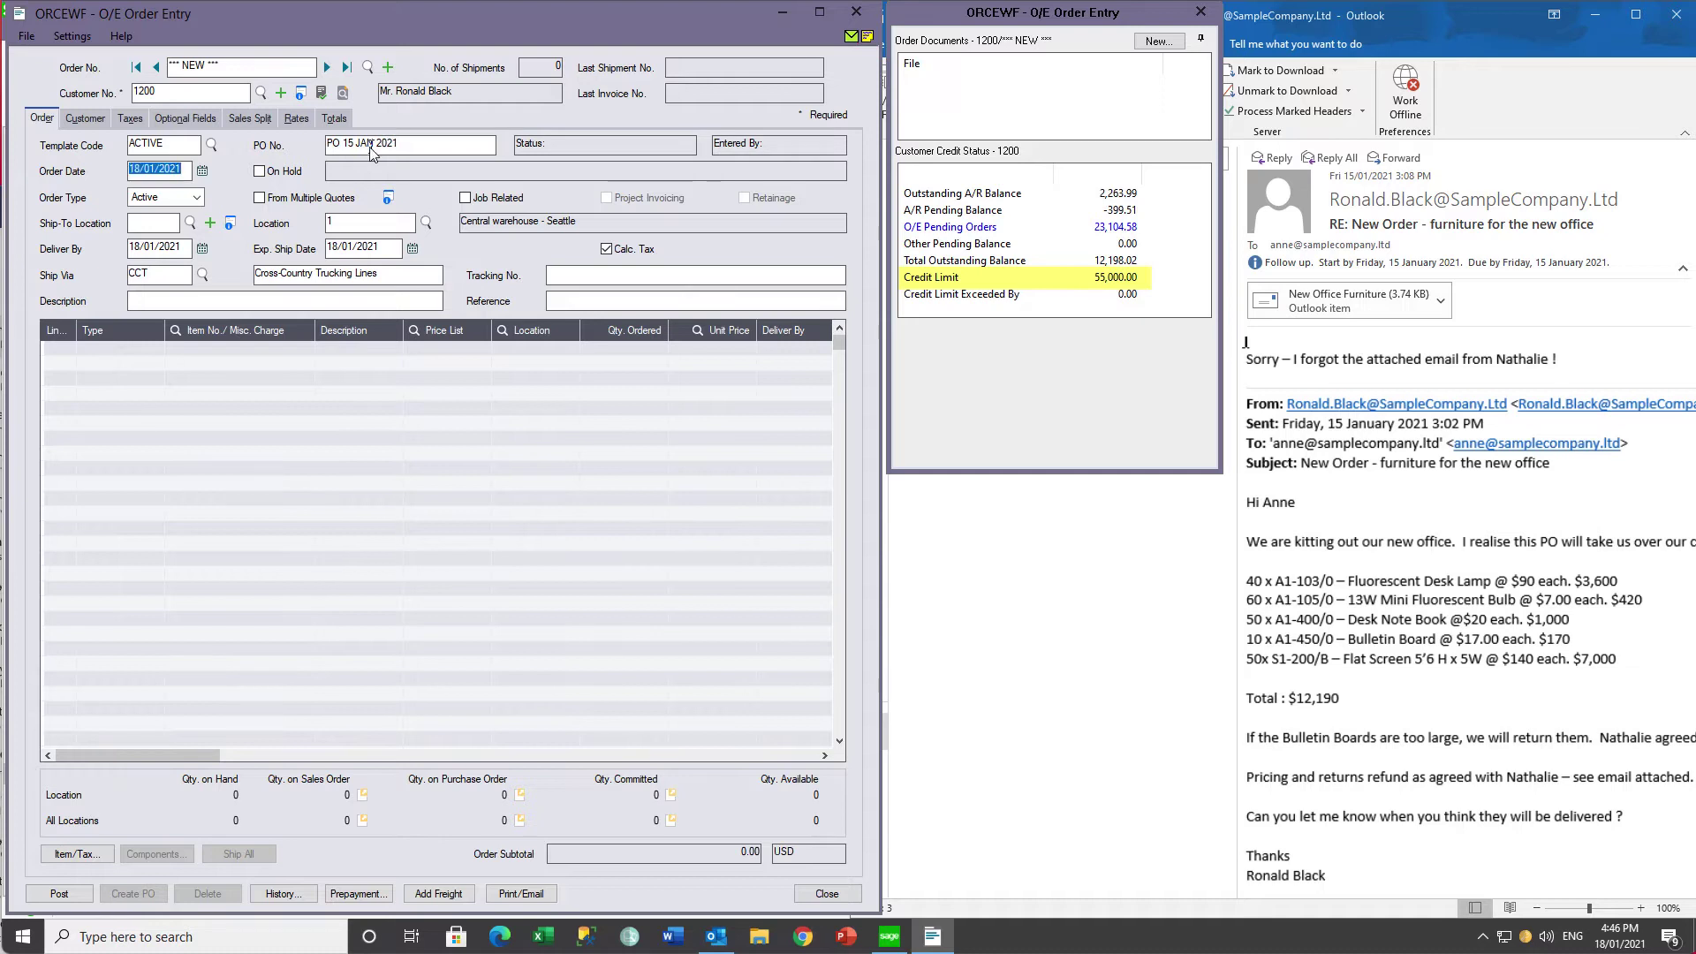
pyautogui.click(183, 300)
pyautogui.write('Office Furniture - for the new o')
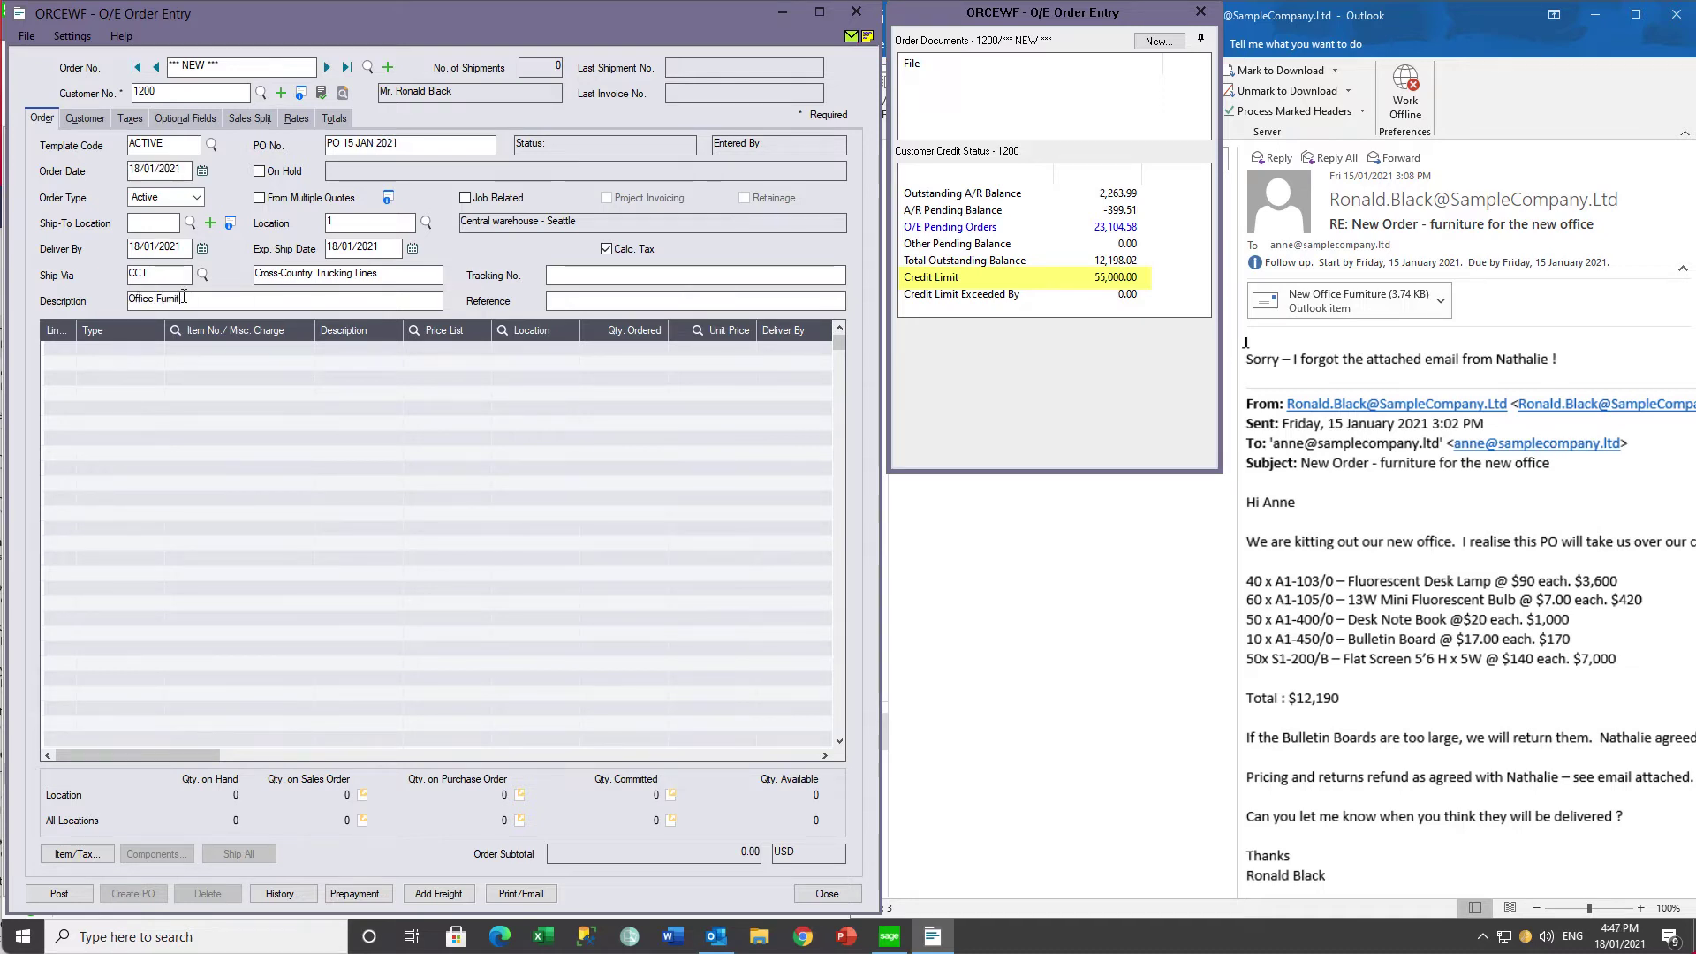
pyautogui.write('ffice')
pyautogui.press('Tab')
pyautogui.write('Pricing confirmed by Nathalie')
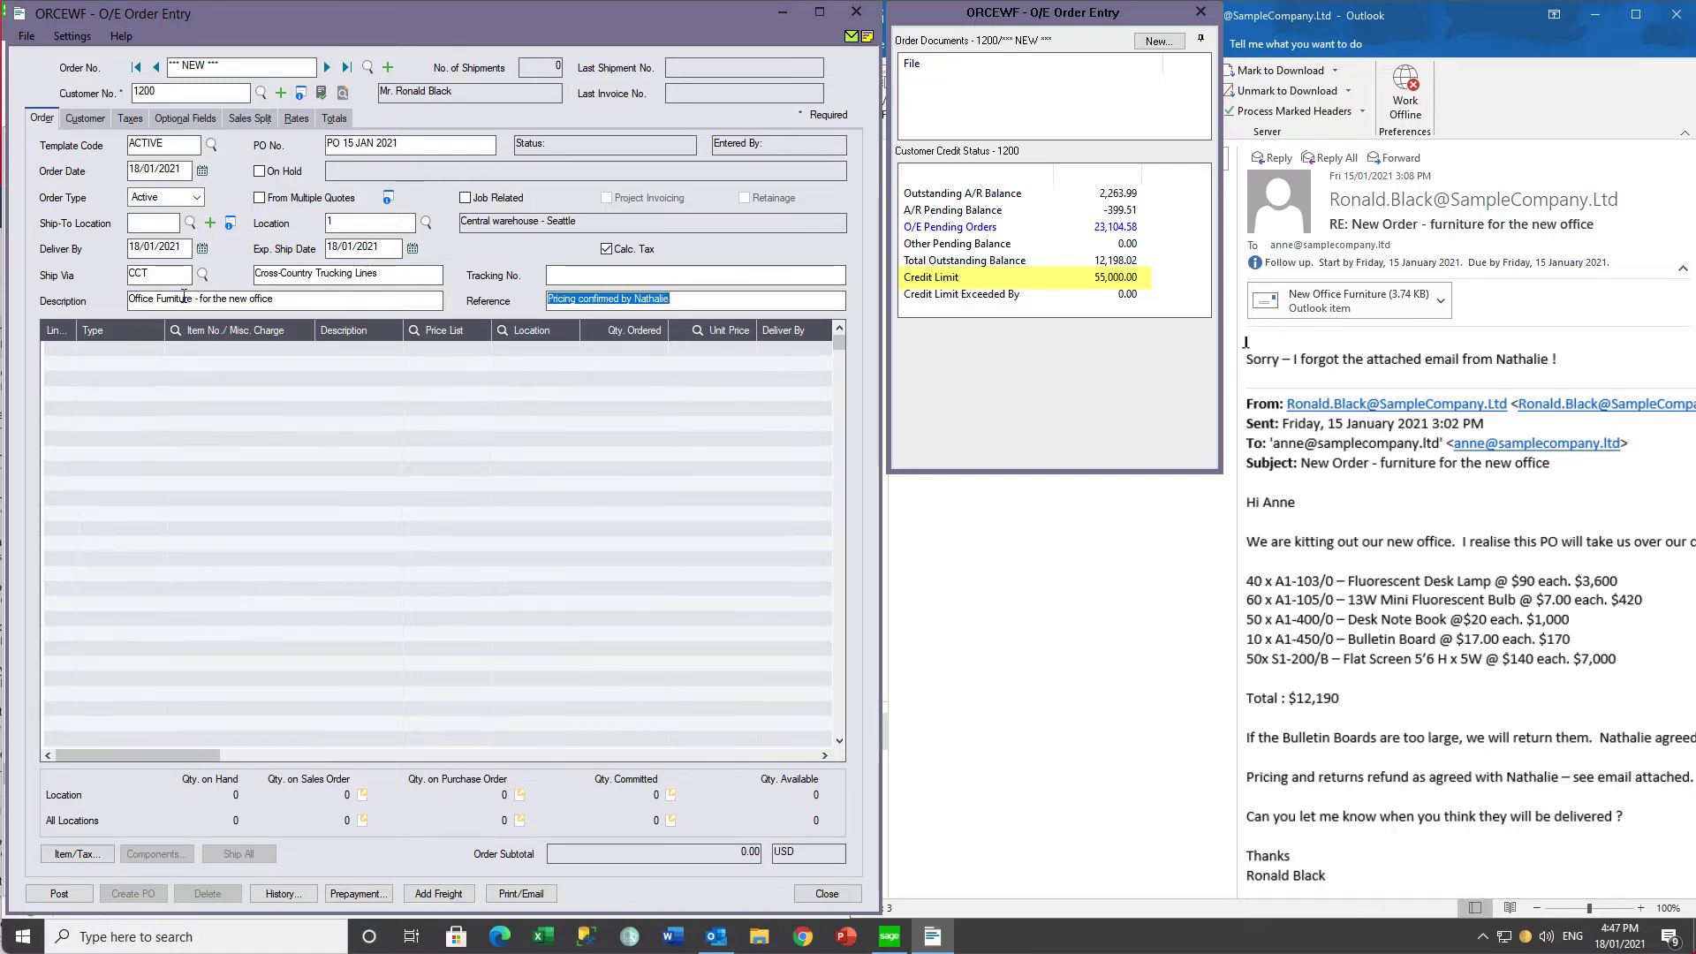
# Add the first order line for item A1-103/0 from location 4, with quantity 40 and unit price 90.
pyautogui.press('Tab')
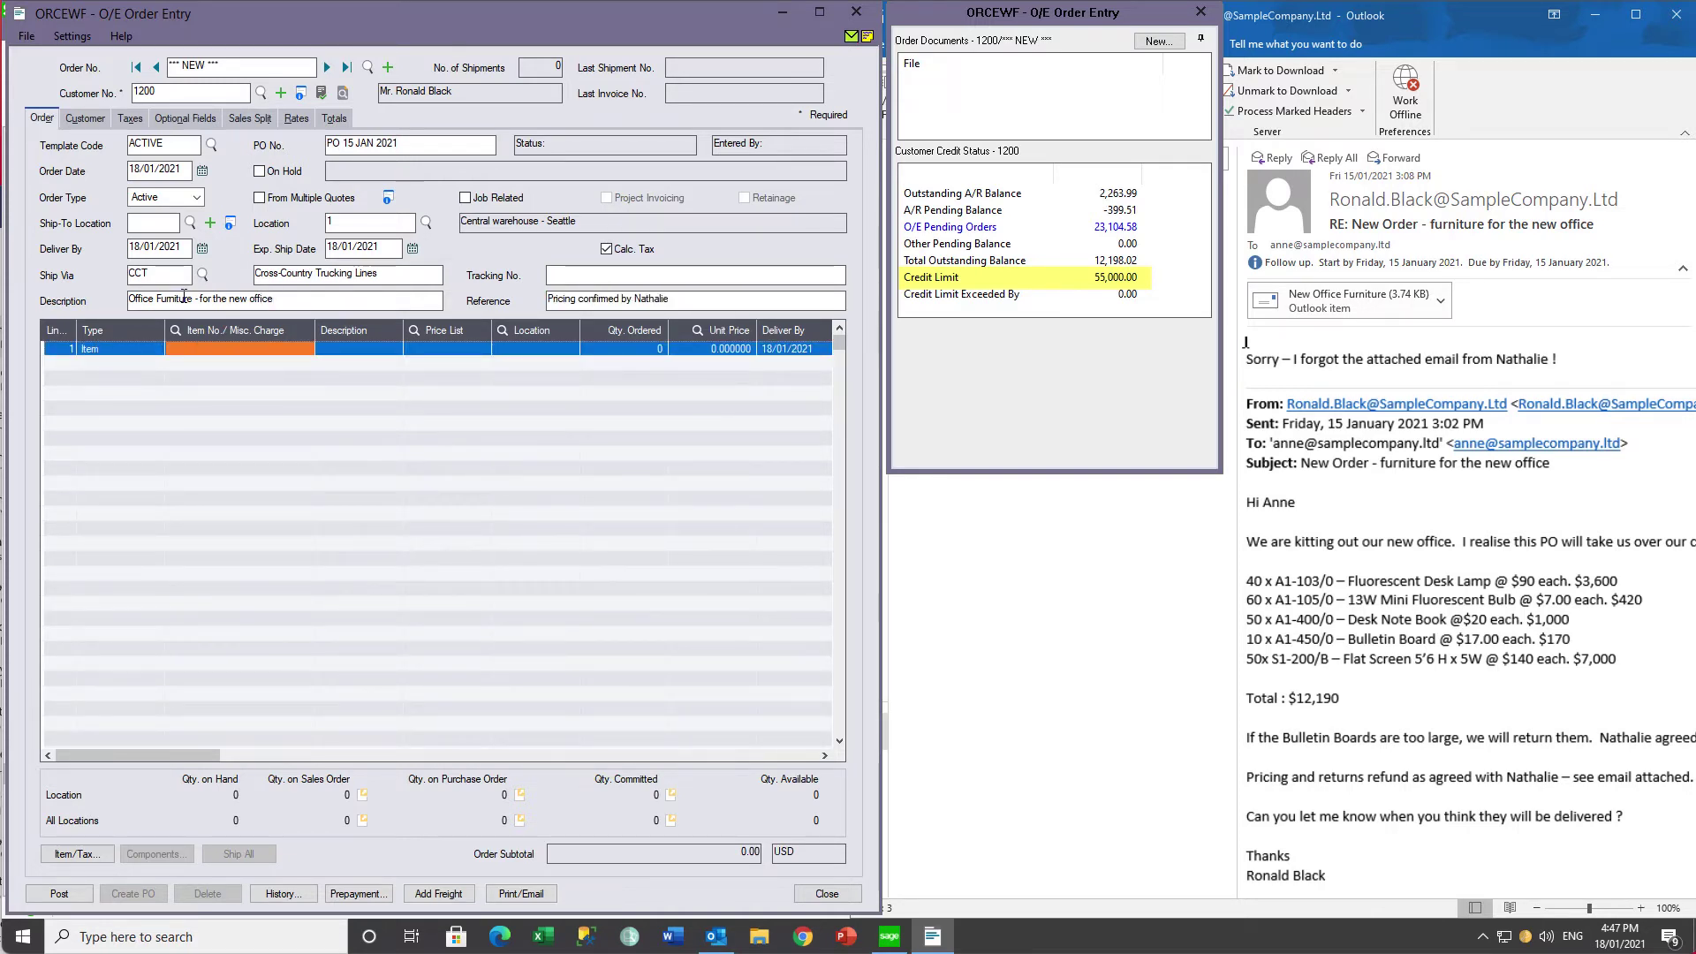
pyautogui.write('A1-103/0')
pyautogui.press('Tab')
pyautogui.press('Tab')
pyautogui.press('Tab')
pyautogui.write('4')
pyautogui.press('Tab')
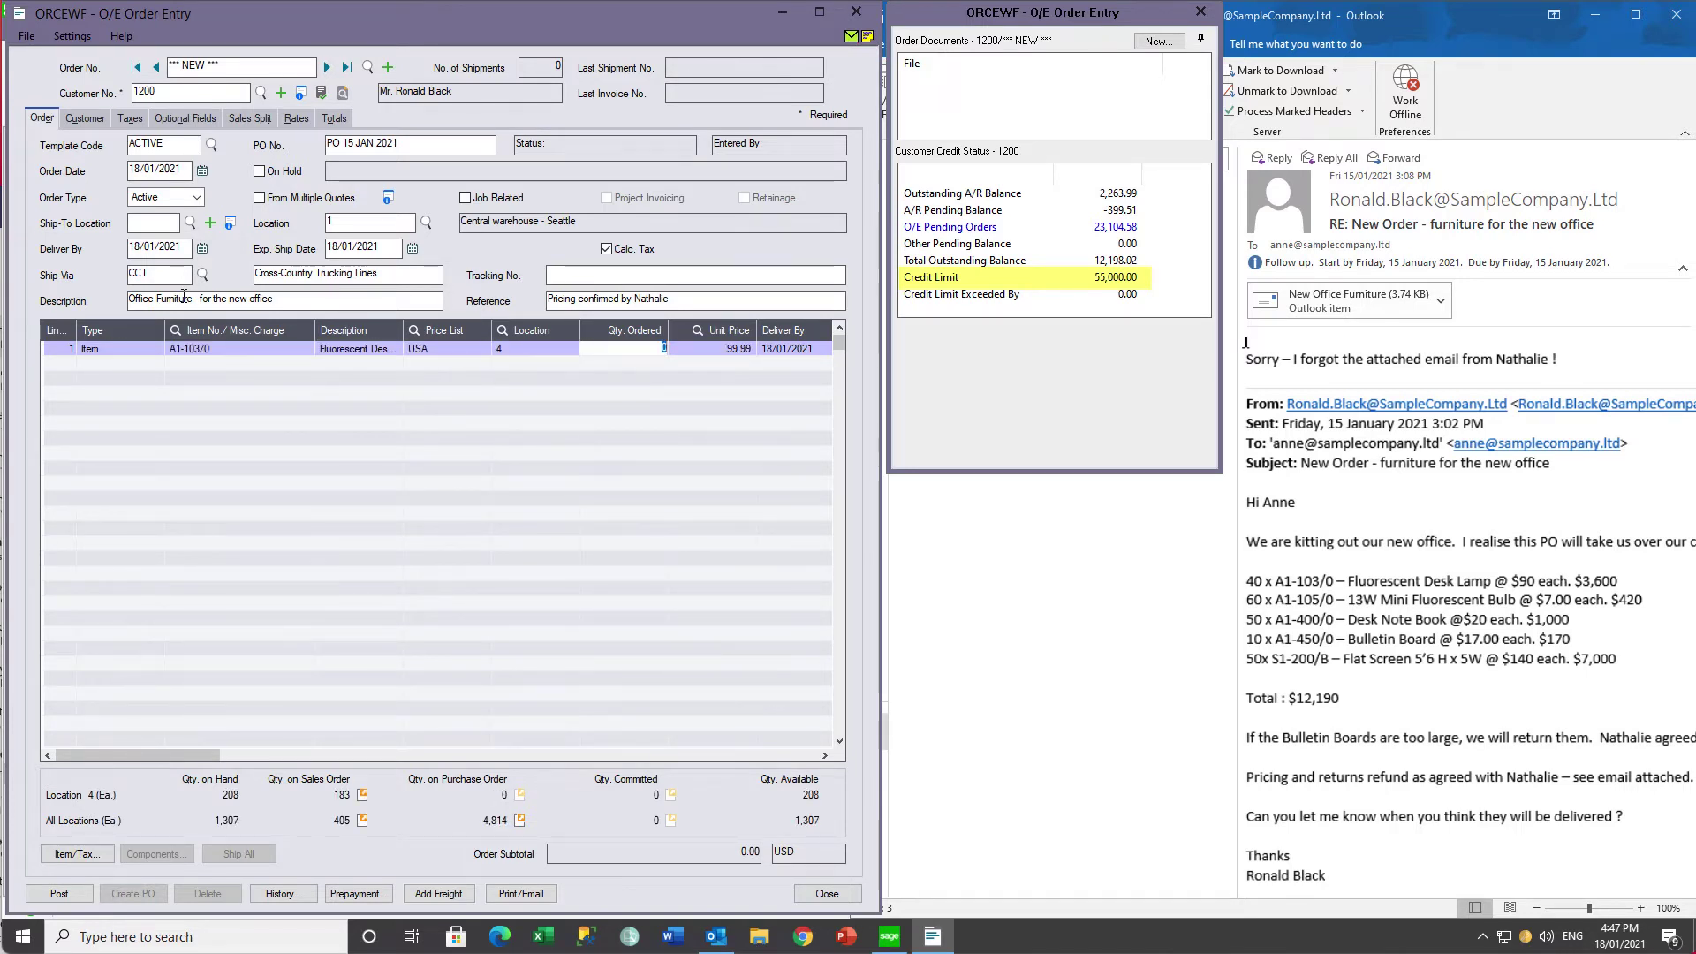
pyautogui.write('40')
pyautogui.press('Tab')
pyautogui.write('90')
pyautogui.press('Tab')
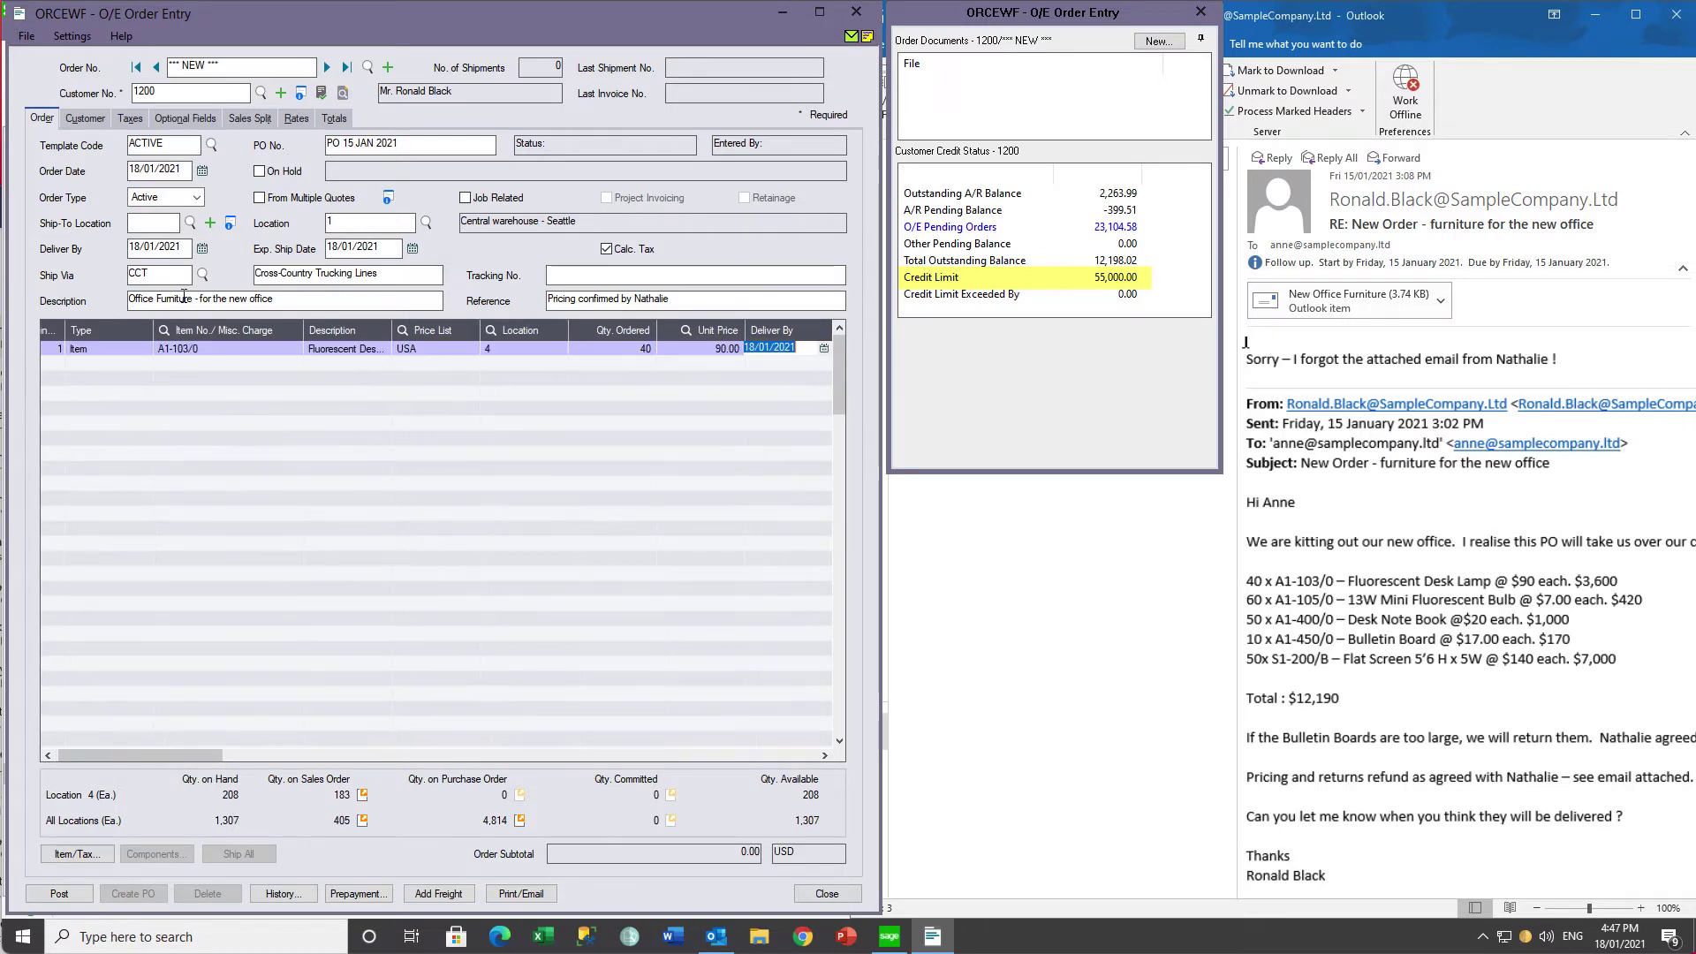
# Add a second order line for item A1-105/0 from location 4, with quantity 60 and unit price 7.
pyautogui.press('Insert')
pyautogui.write('A1-105/0')
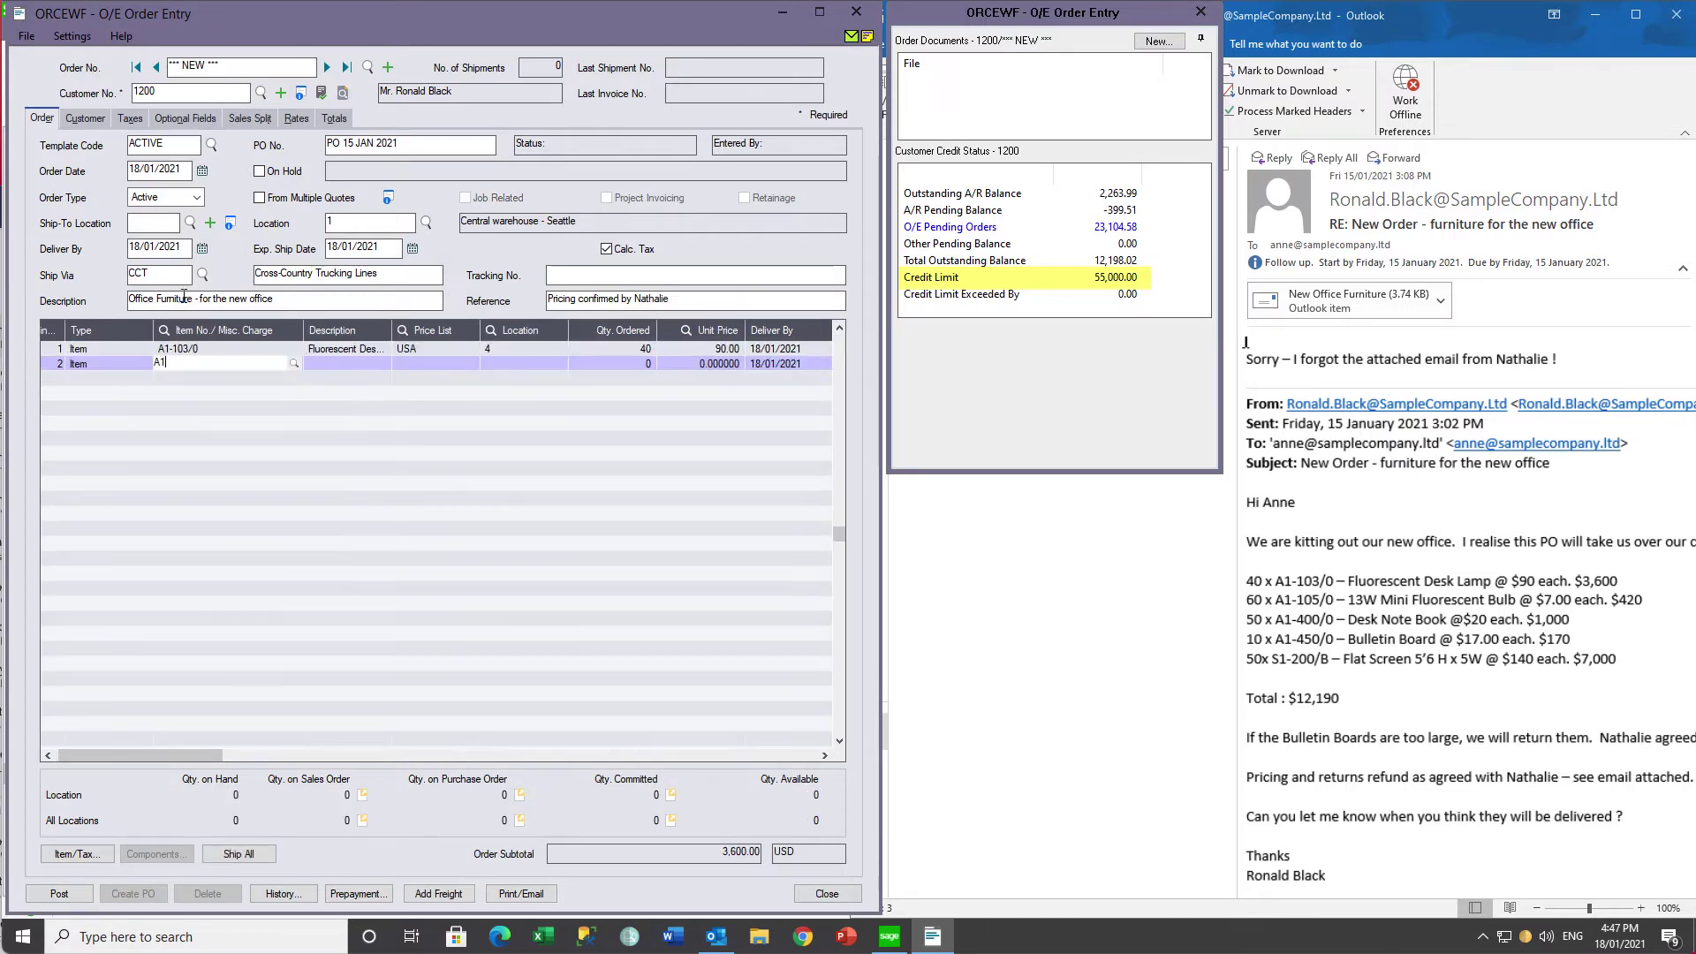
pyautogui.press('Tab')
pyautogui.press('Tab')
pyautogui.press('Tab')
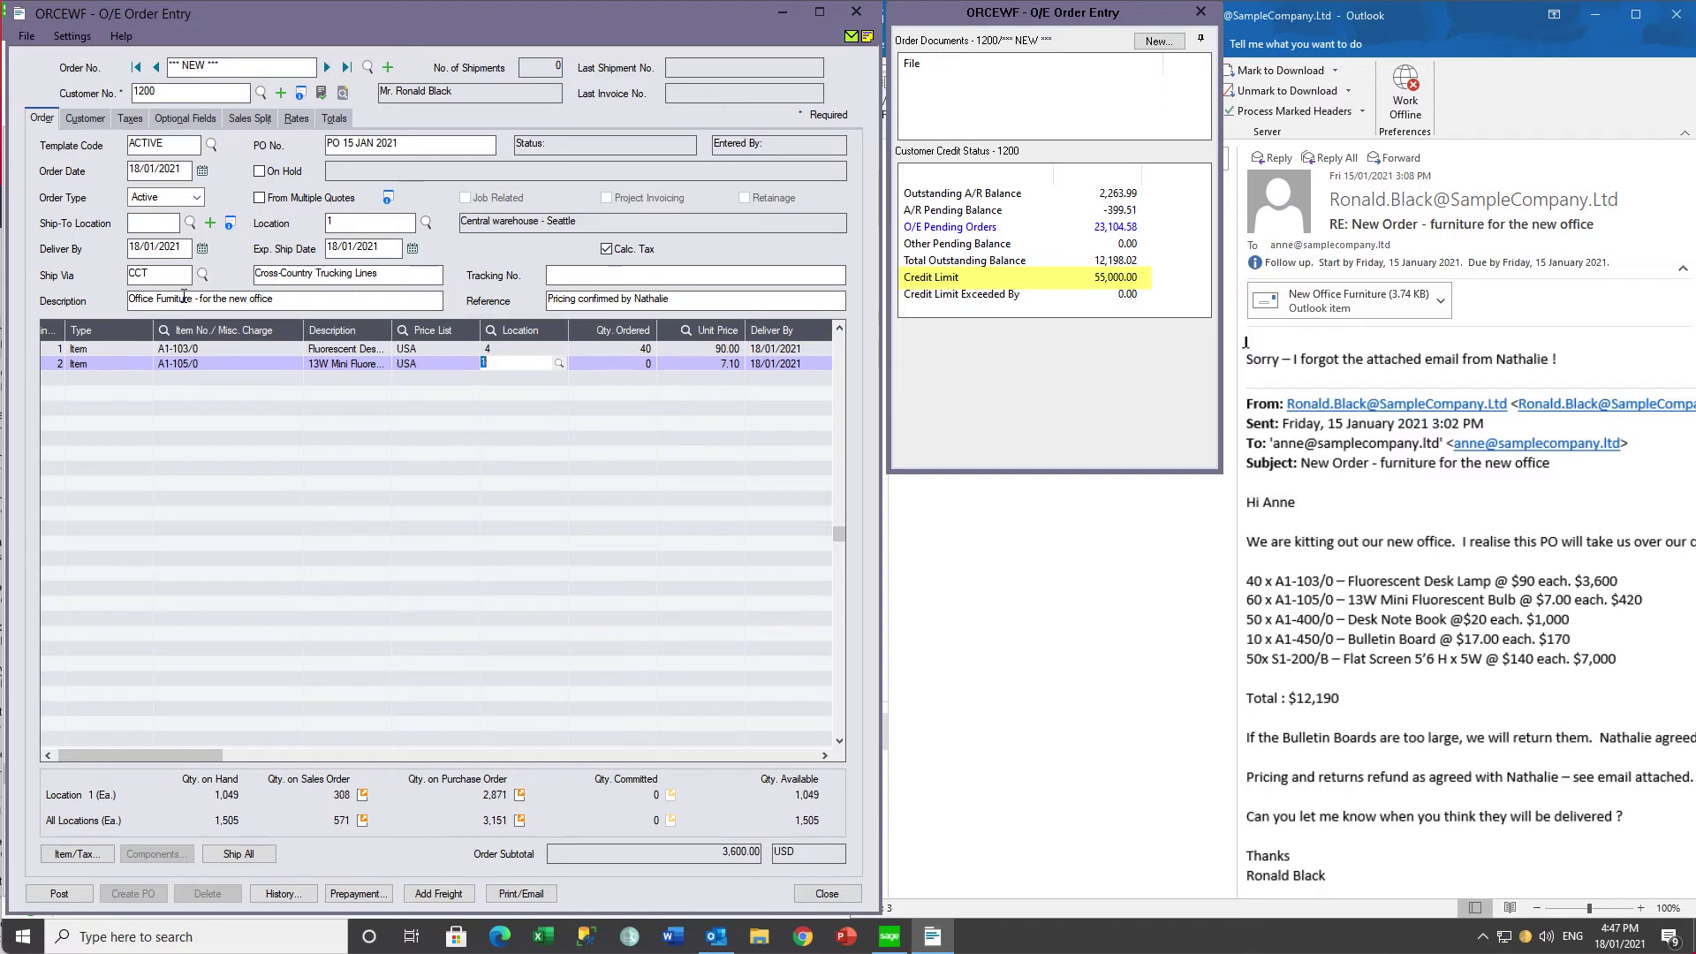
pyautogui.write('4')
pyautogui.press('Tab')
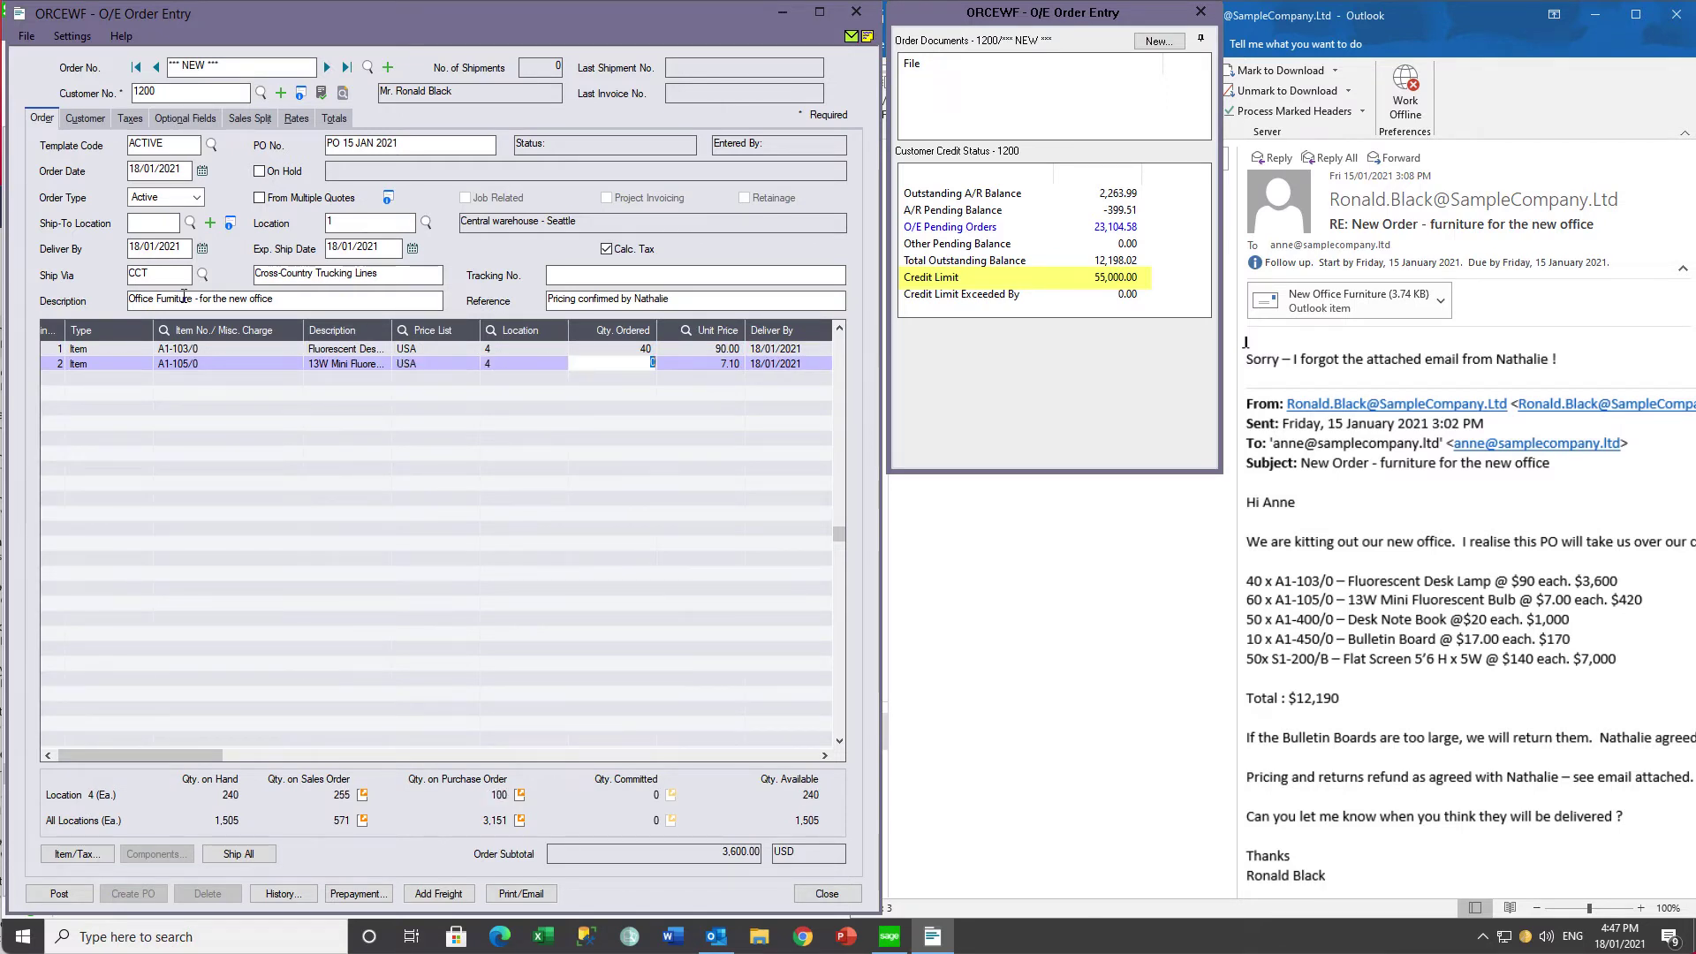
pyautogui.write('60')
pyautogui.press('Tab')
pyautogui.write('7')
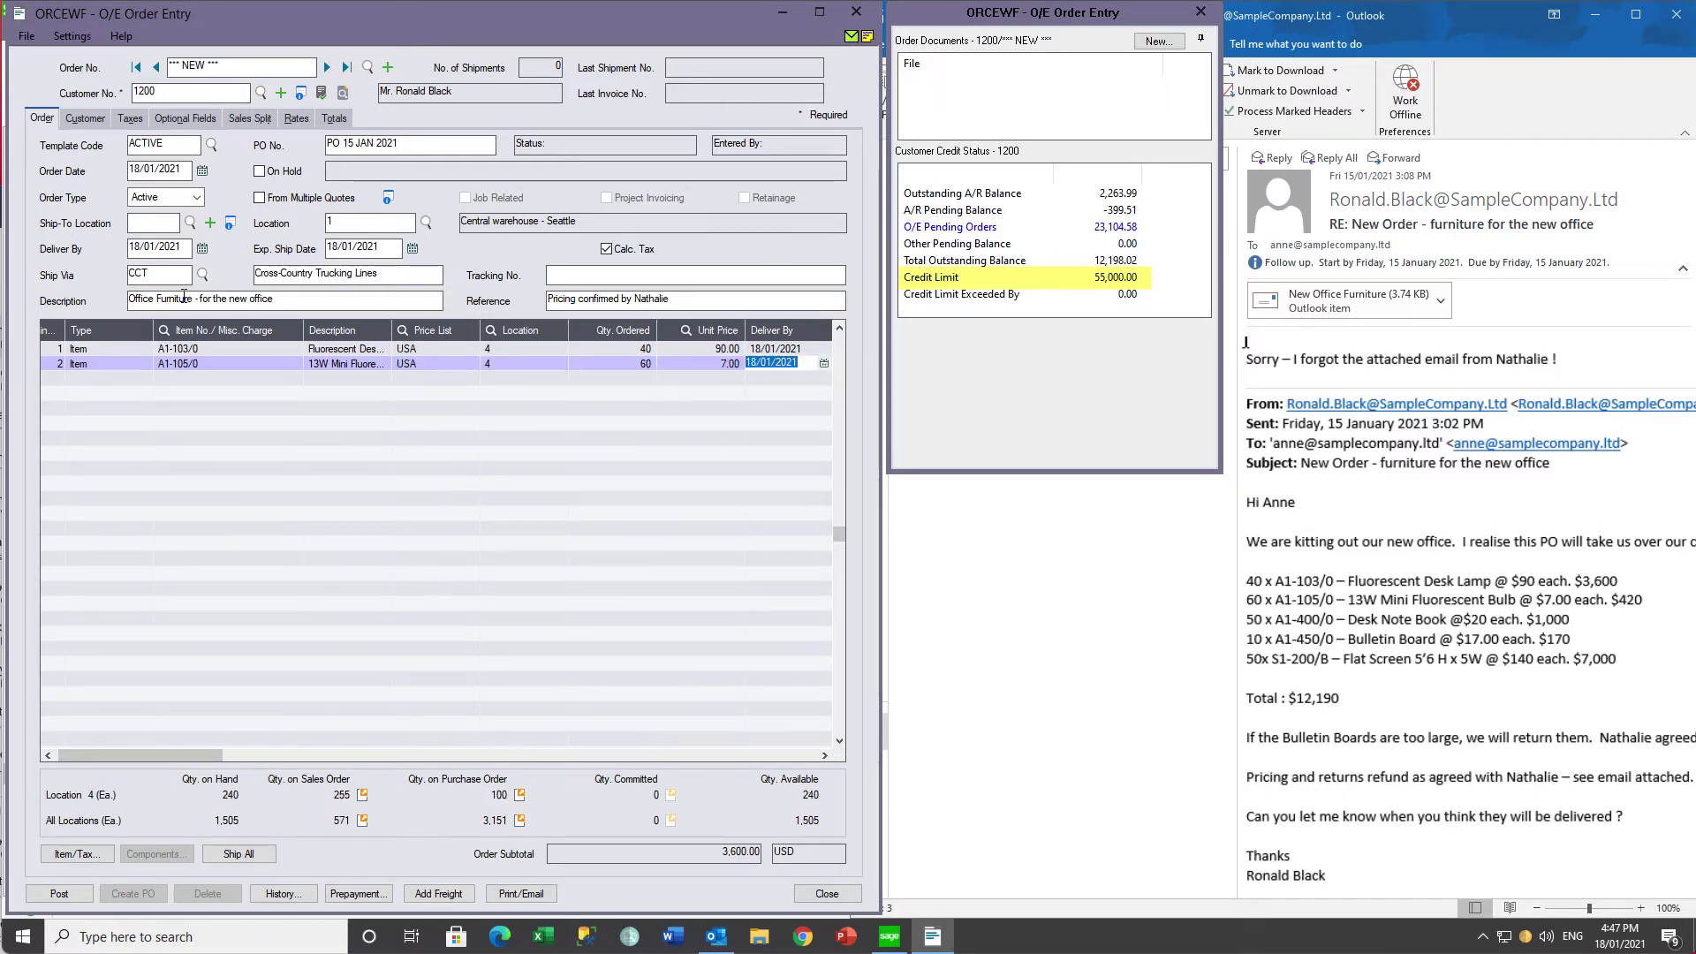
# Add a third order line for item A1-400/0 from location 4, with quantity 50 and unit price 20.
pyautogui.press('Insert')
pyautogui.write('A1')
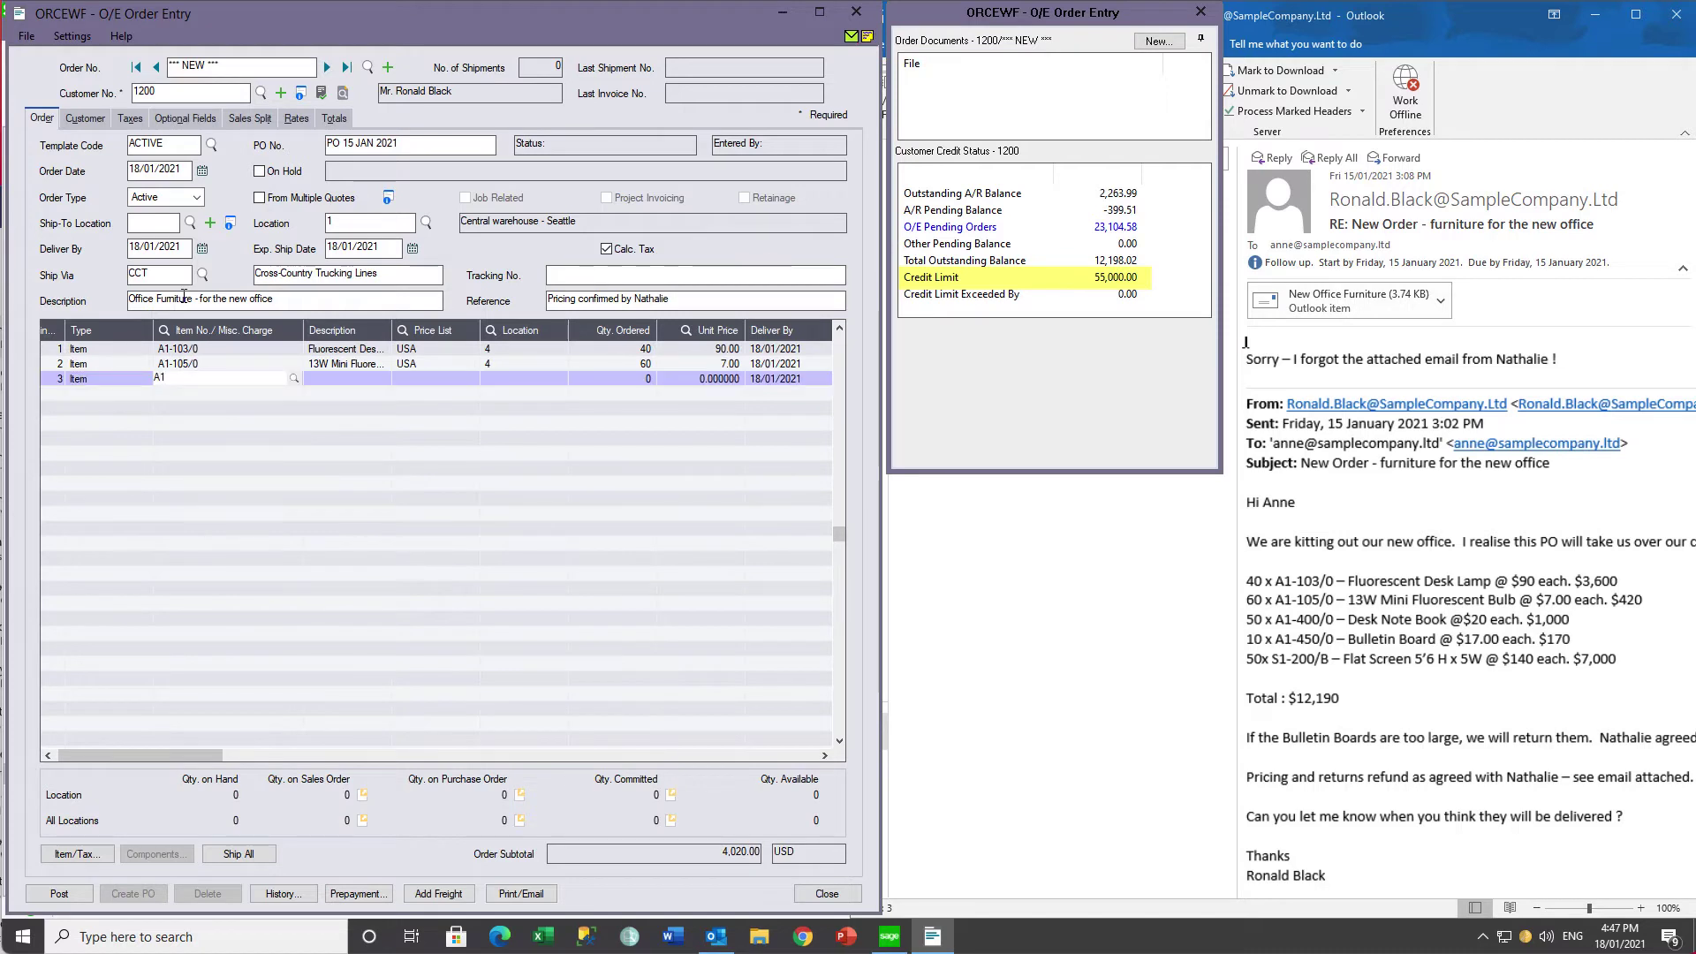
pyautogui.write('-400/0')
pyautogui.press('Tab')
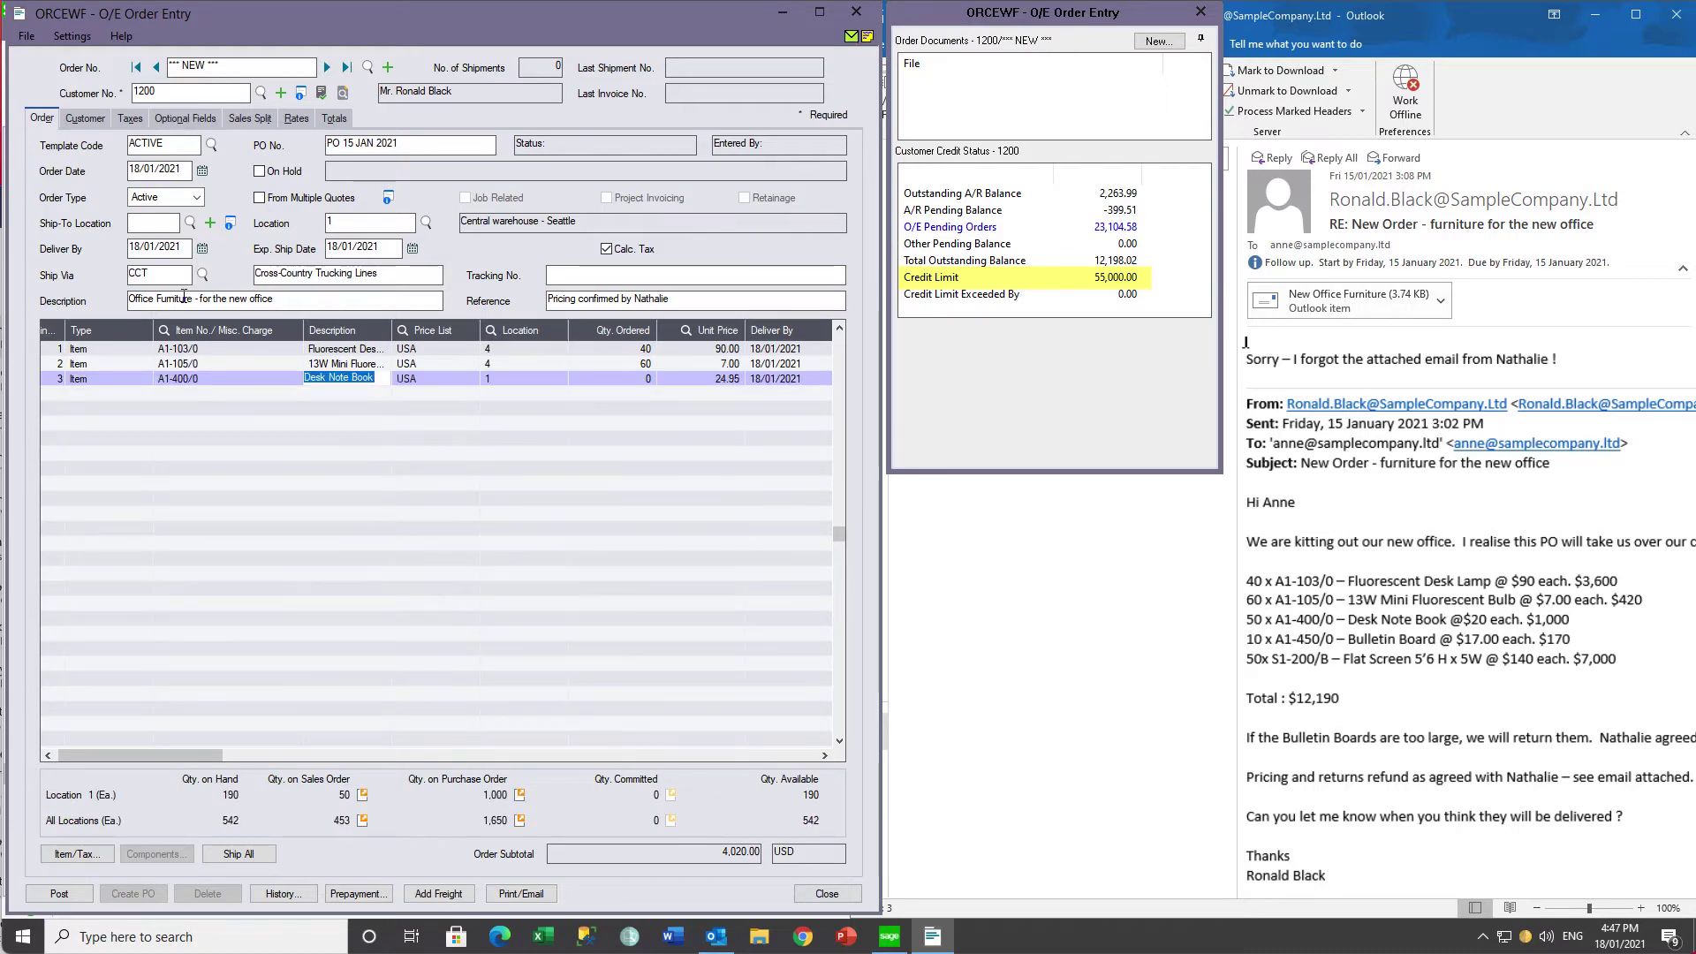
pyautogui.press('Tab')
pyautogui.write('4')
pyautogui.press('Tab')
pyautogui.write('50')
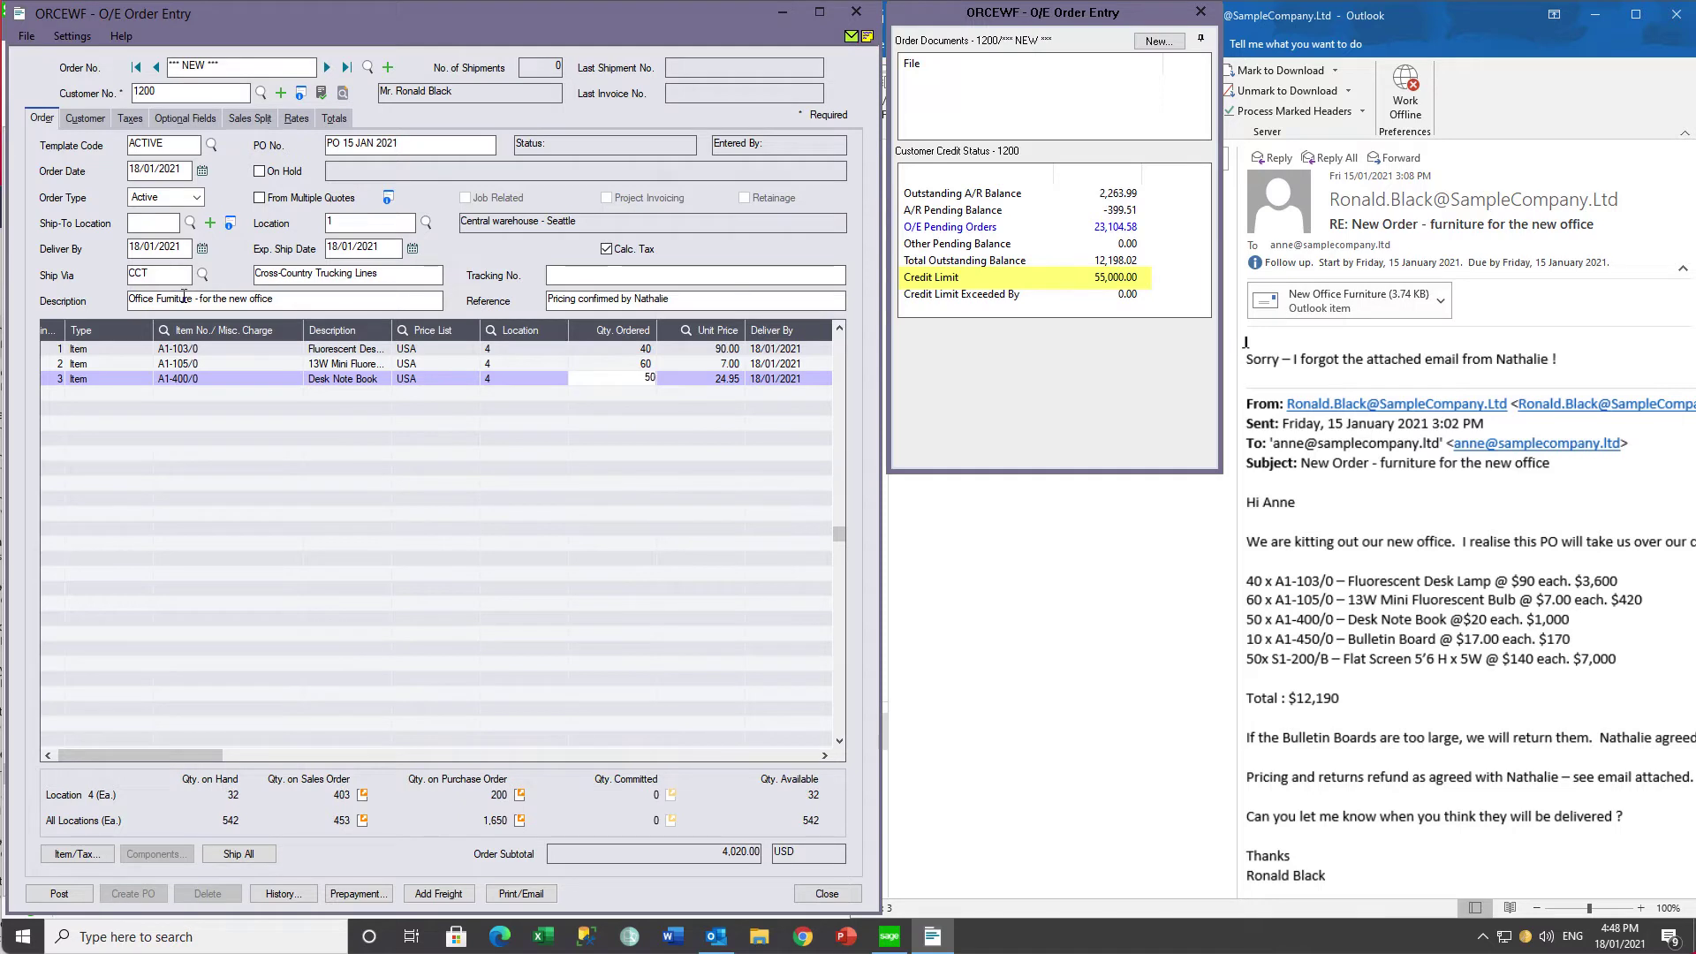
pyautogui.press('Tab')
pyautogui.write('20')
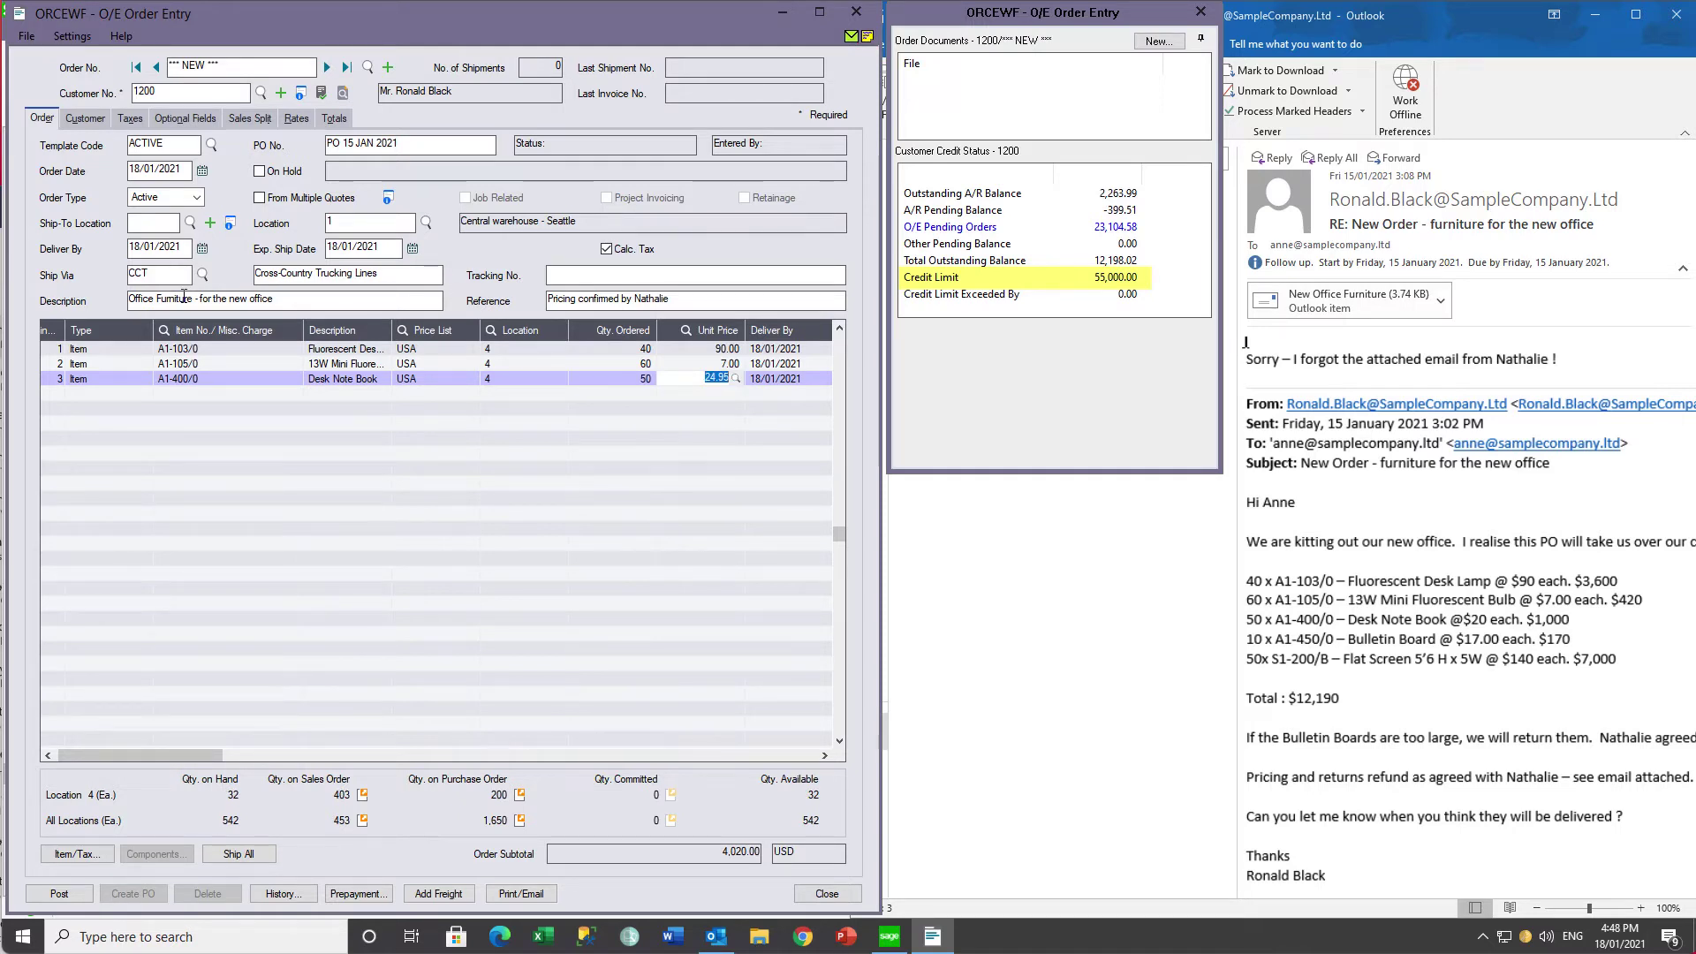
# Add a fourth order line for item A1-450/0 from location 4, with quantity 10 and unit price 17.
pyautogui.press('Insert')
pyautogui.write('A1')
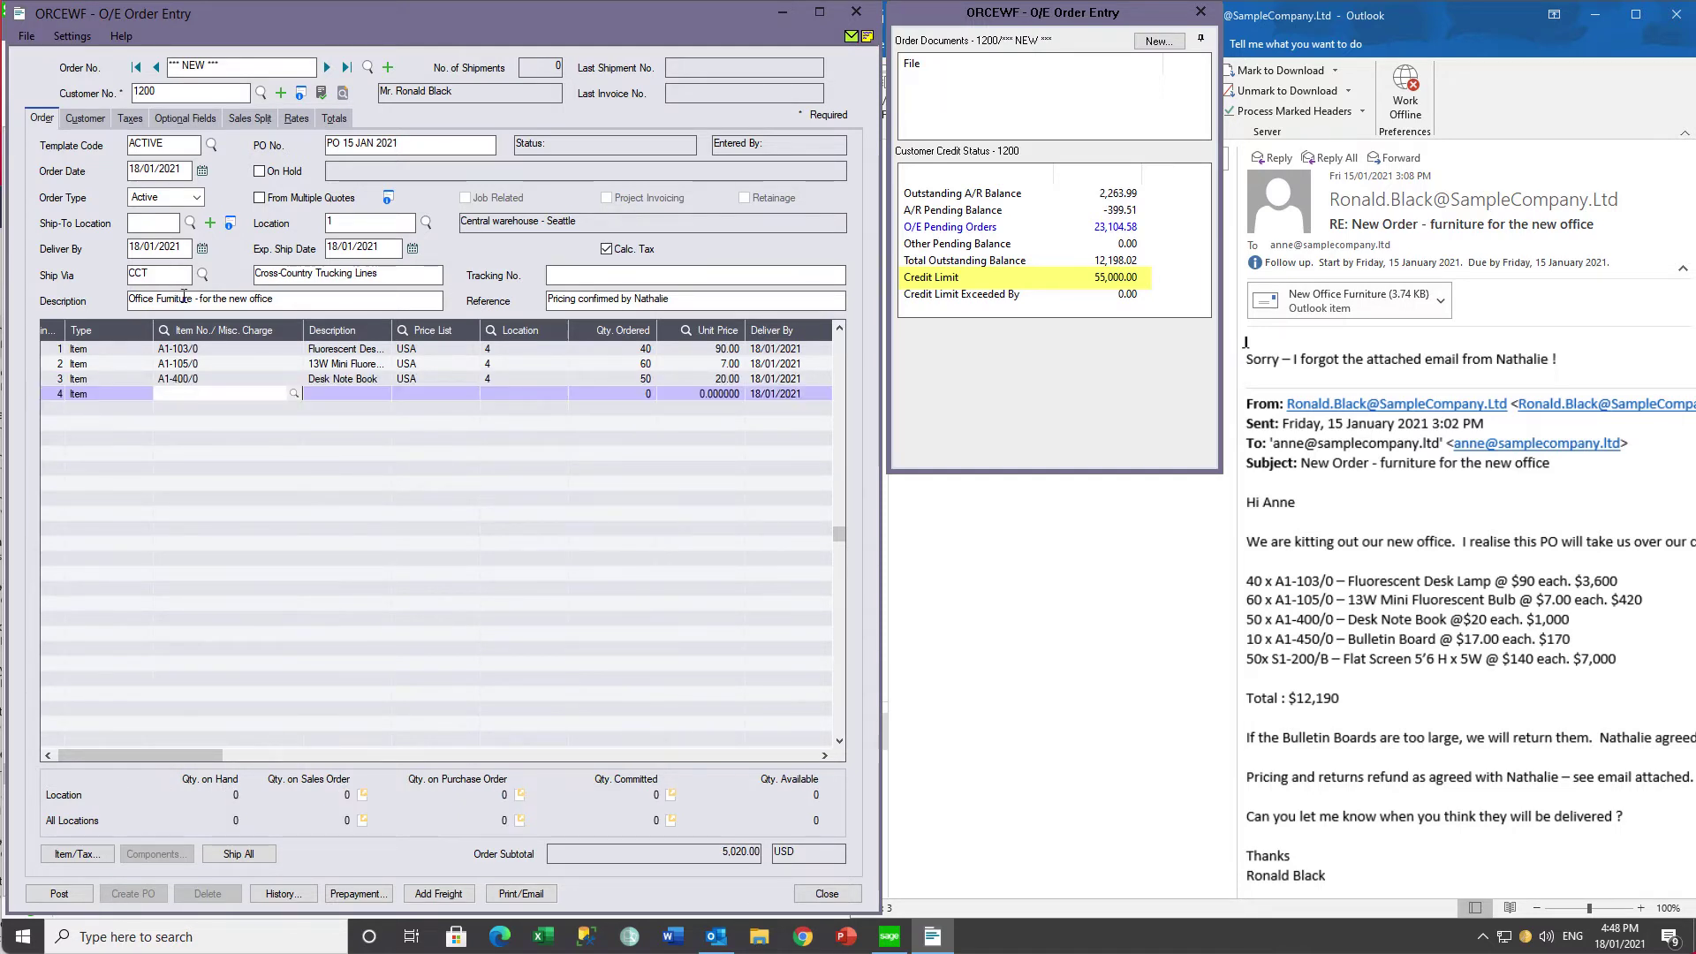
pyautogui.write('-450/0')
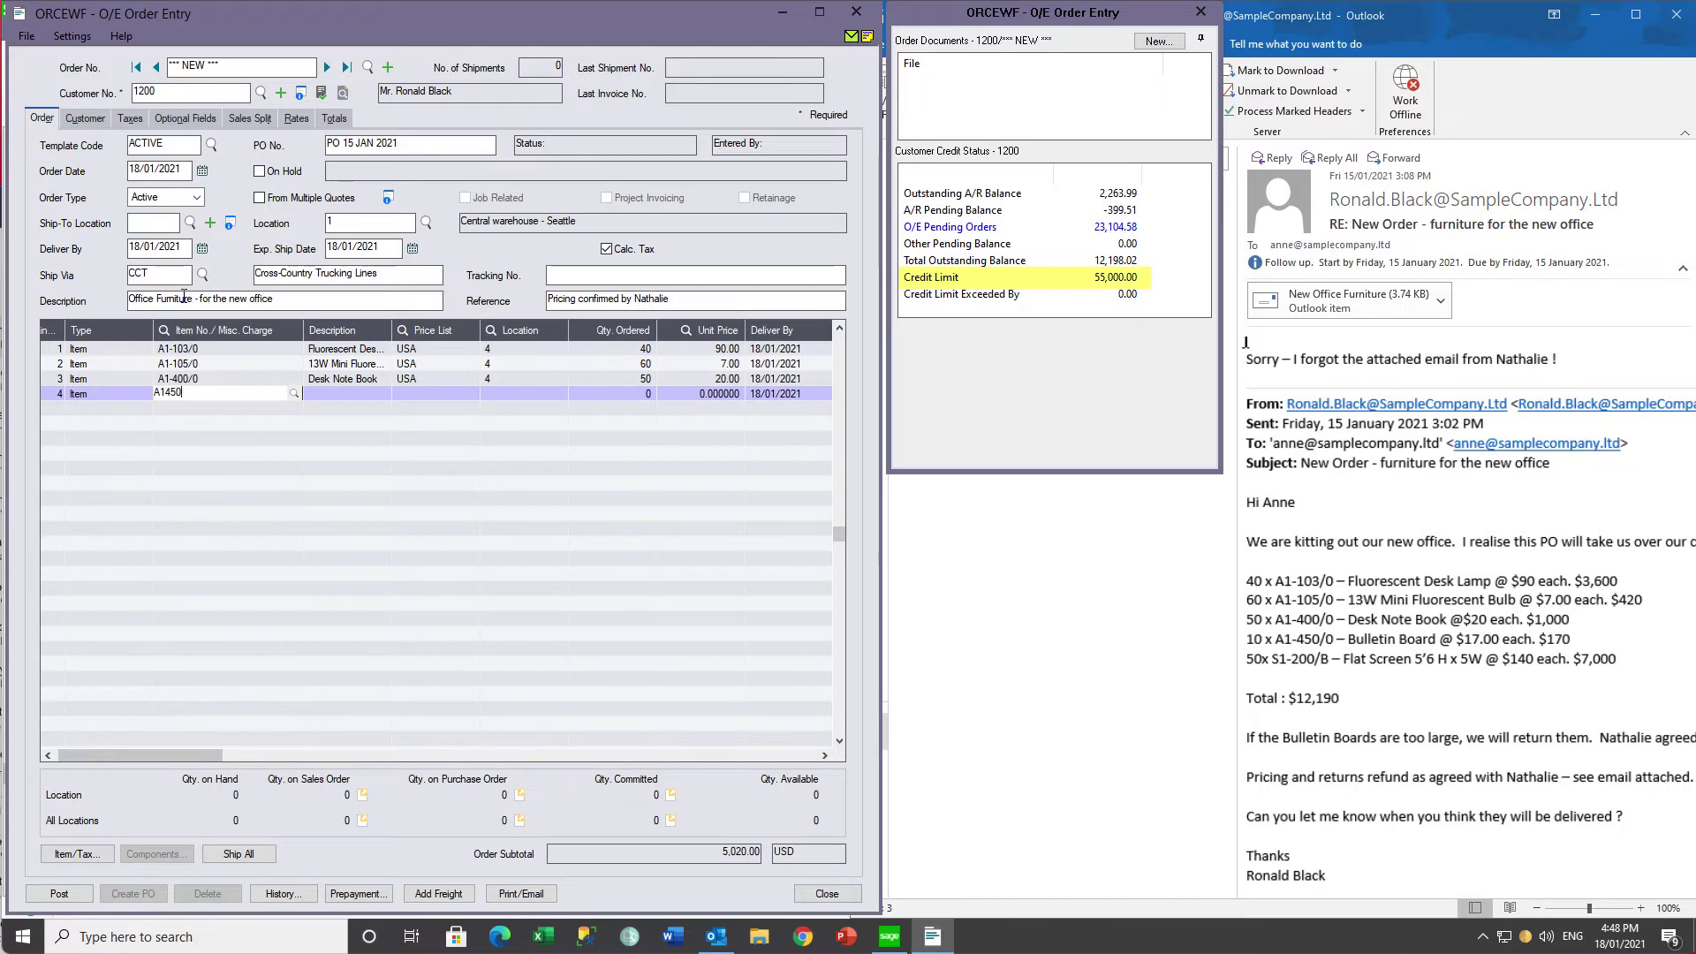
pyautogui.press('Tab')
pyautogui.write('4')
pyautogui.press('Tab')
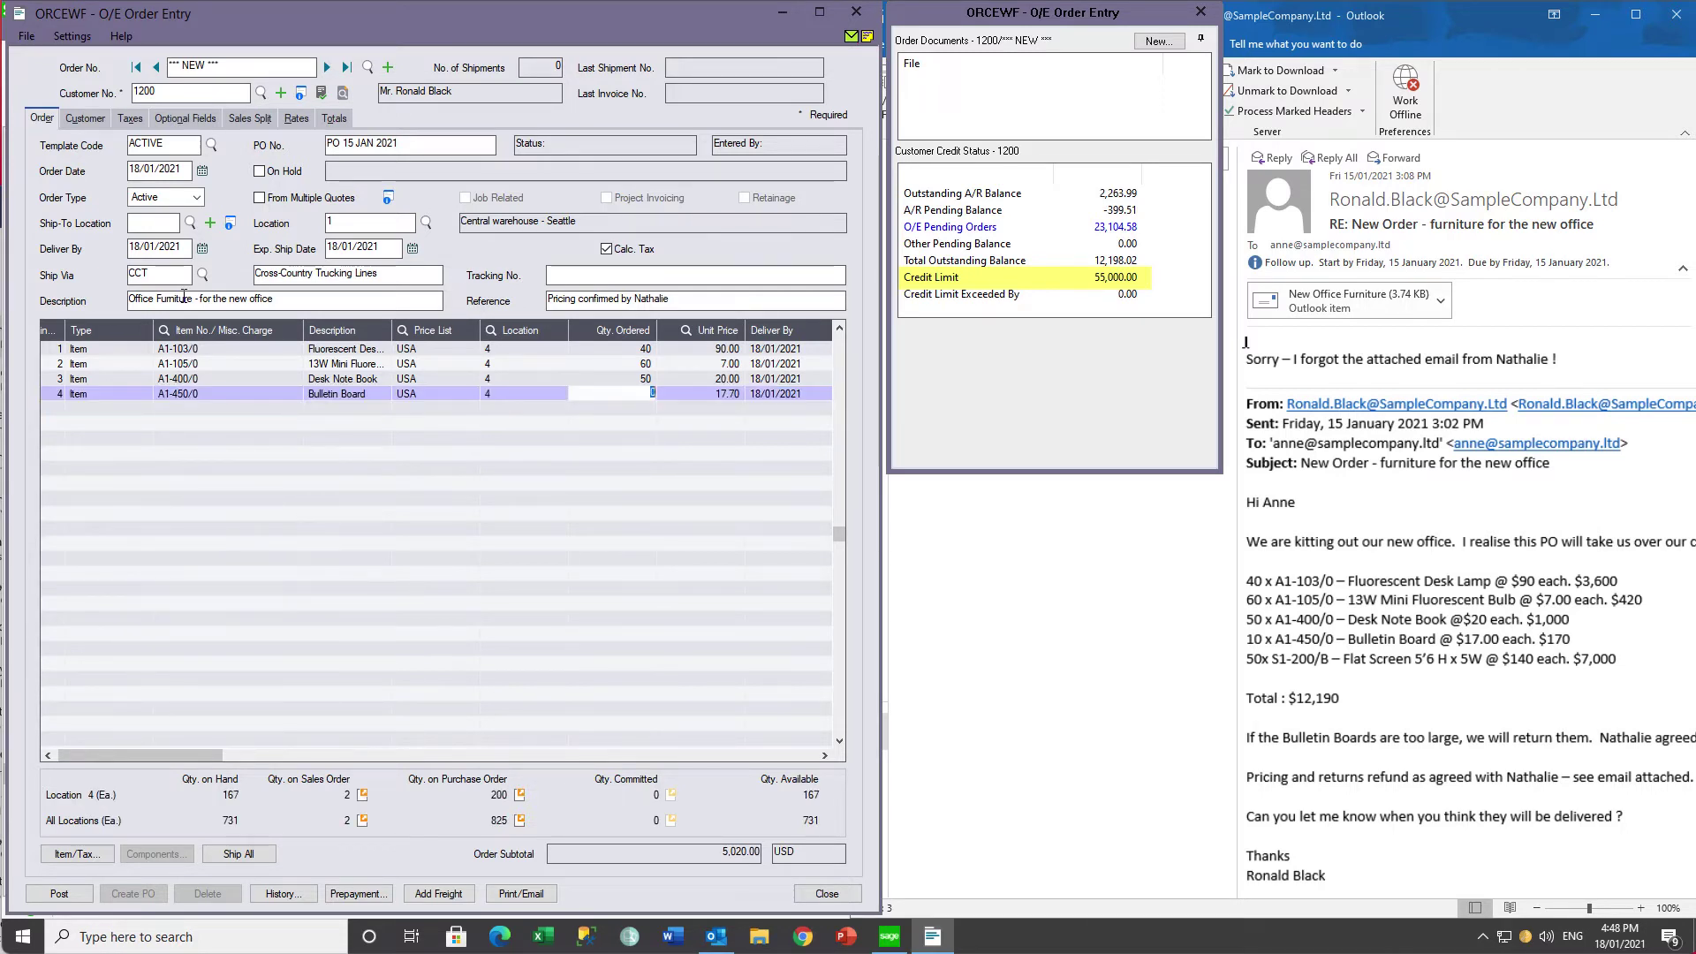
pyautogui.write('10')
pyautogui.press('Tab')
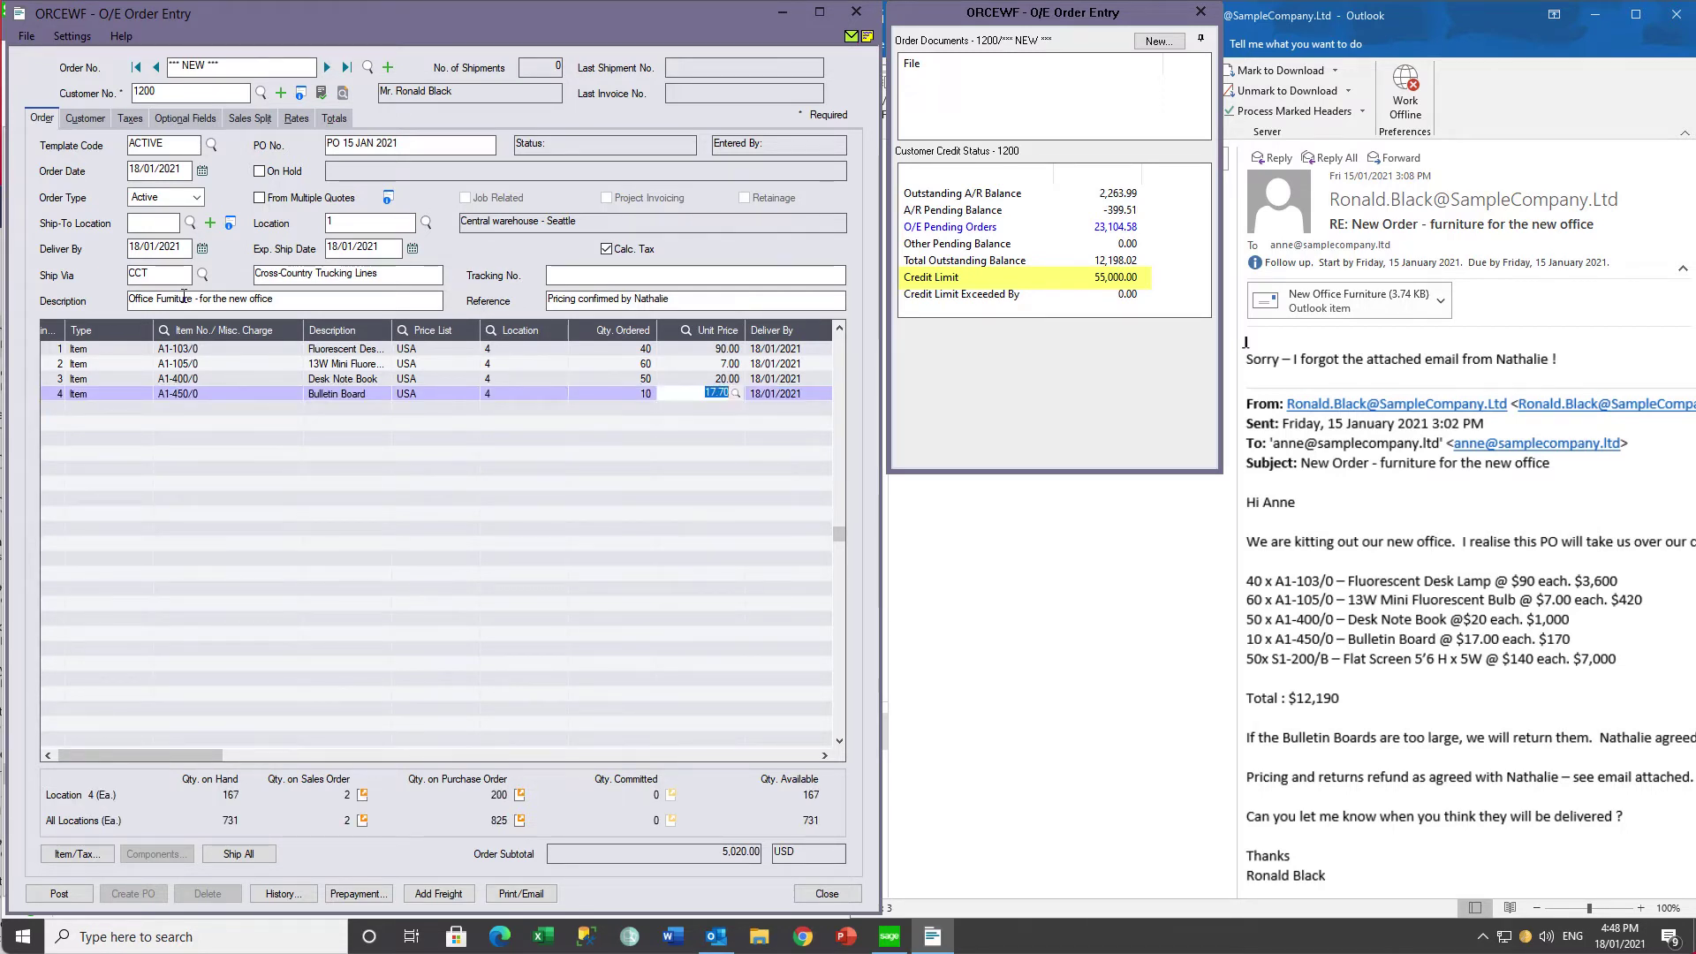
pyautogui.write('17')
pyautogui.press('Tab')
# Add a fifth order line for item S1-200/B from location 4, with quantity 50 and unit price 140.
pyautogui.press('Tab')
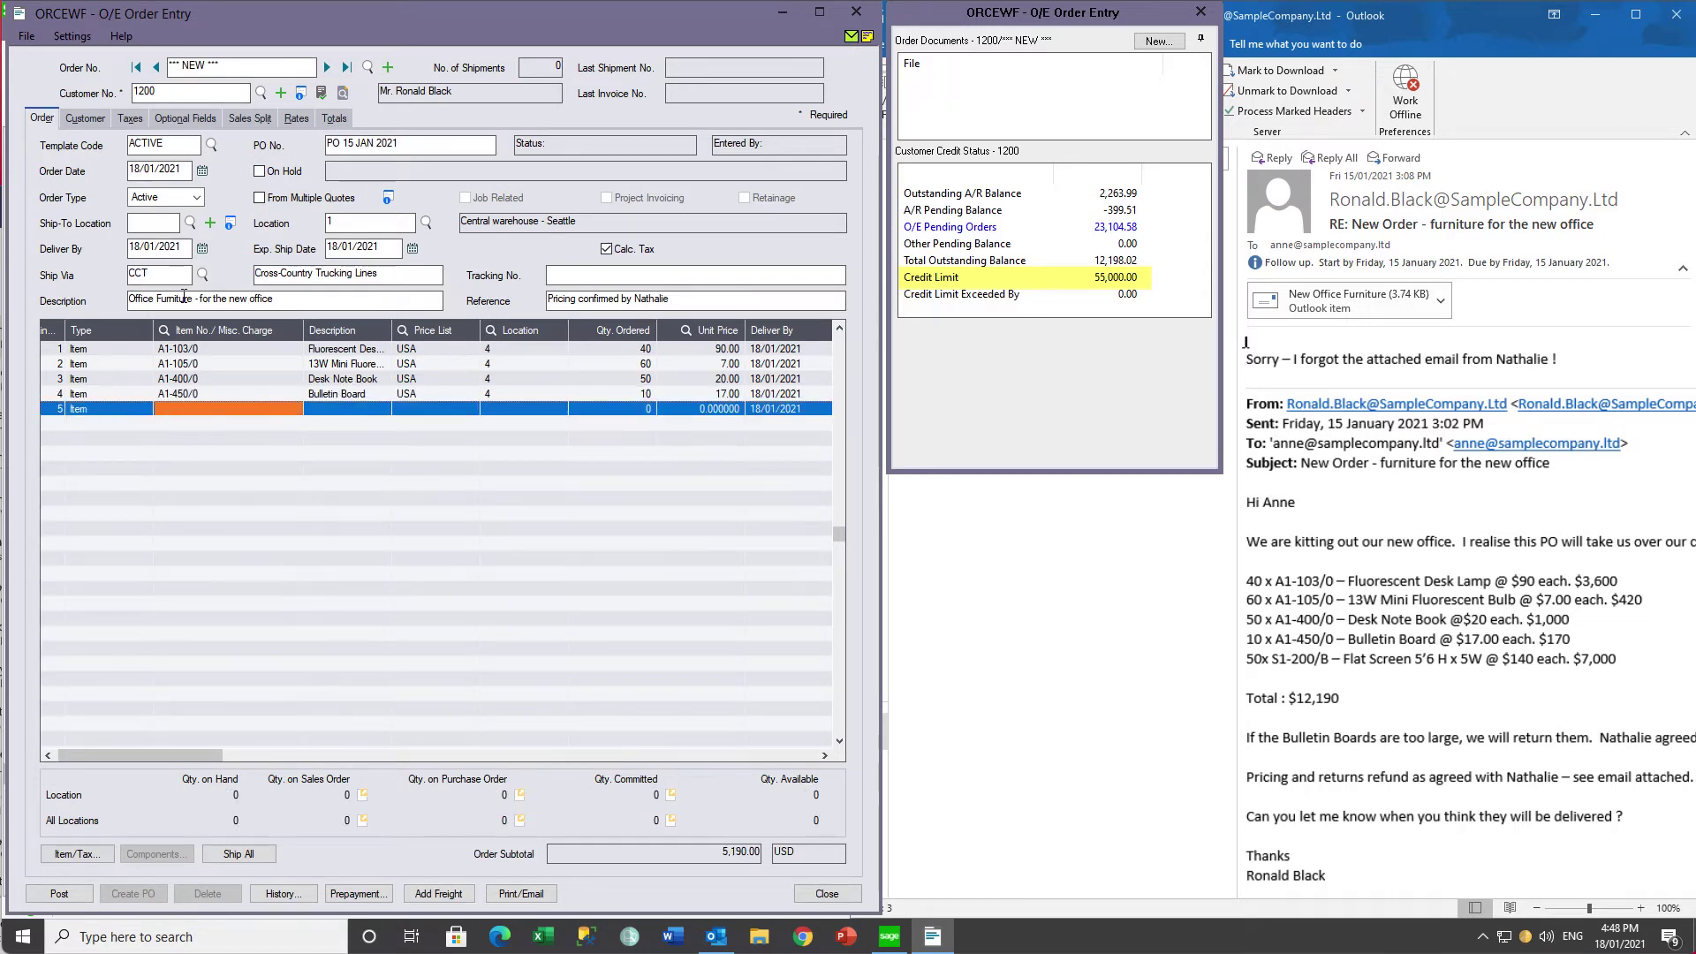
pyautogui.write('S')
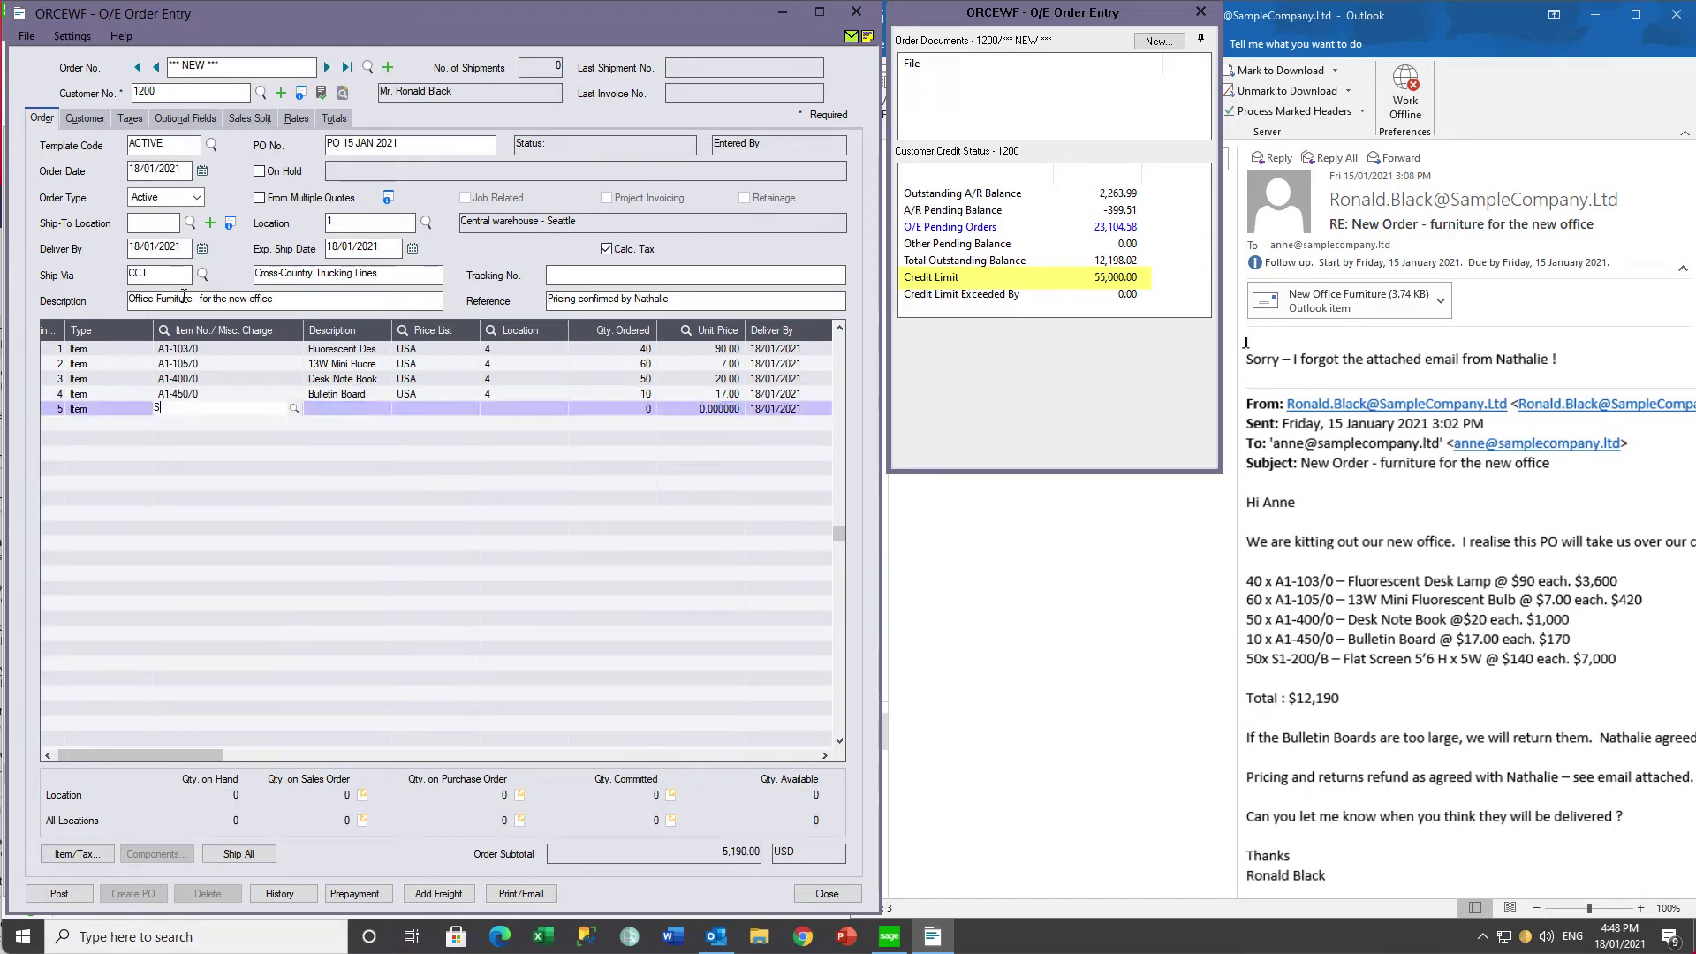
pyautogui.write('1-200/B')
pyautogui.press('Tab')
pyautogui.press('Tab')
pyautogui.press('Tab')
pyautogui.press('Tab')
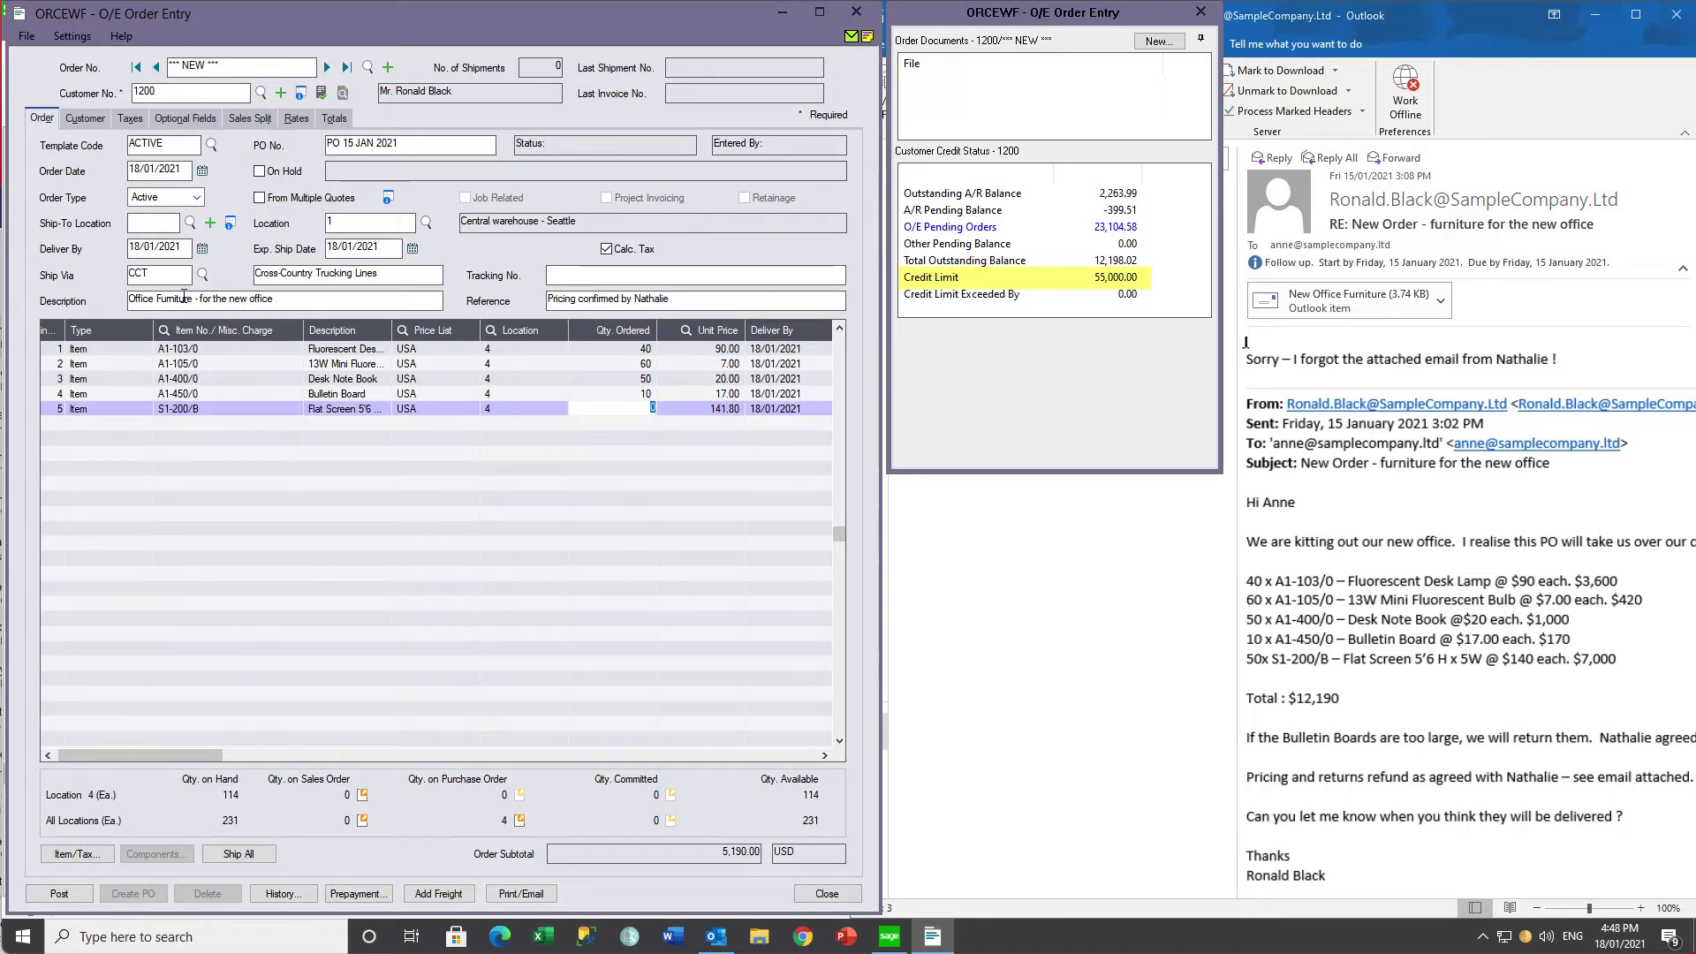
pyautogui.write('50')
pyautogui.press('Tab')
pyautogui.write('140')
pyautogui.press('Tab')
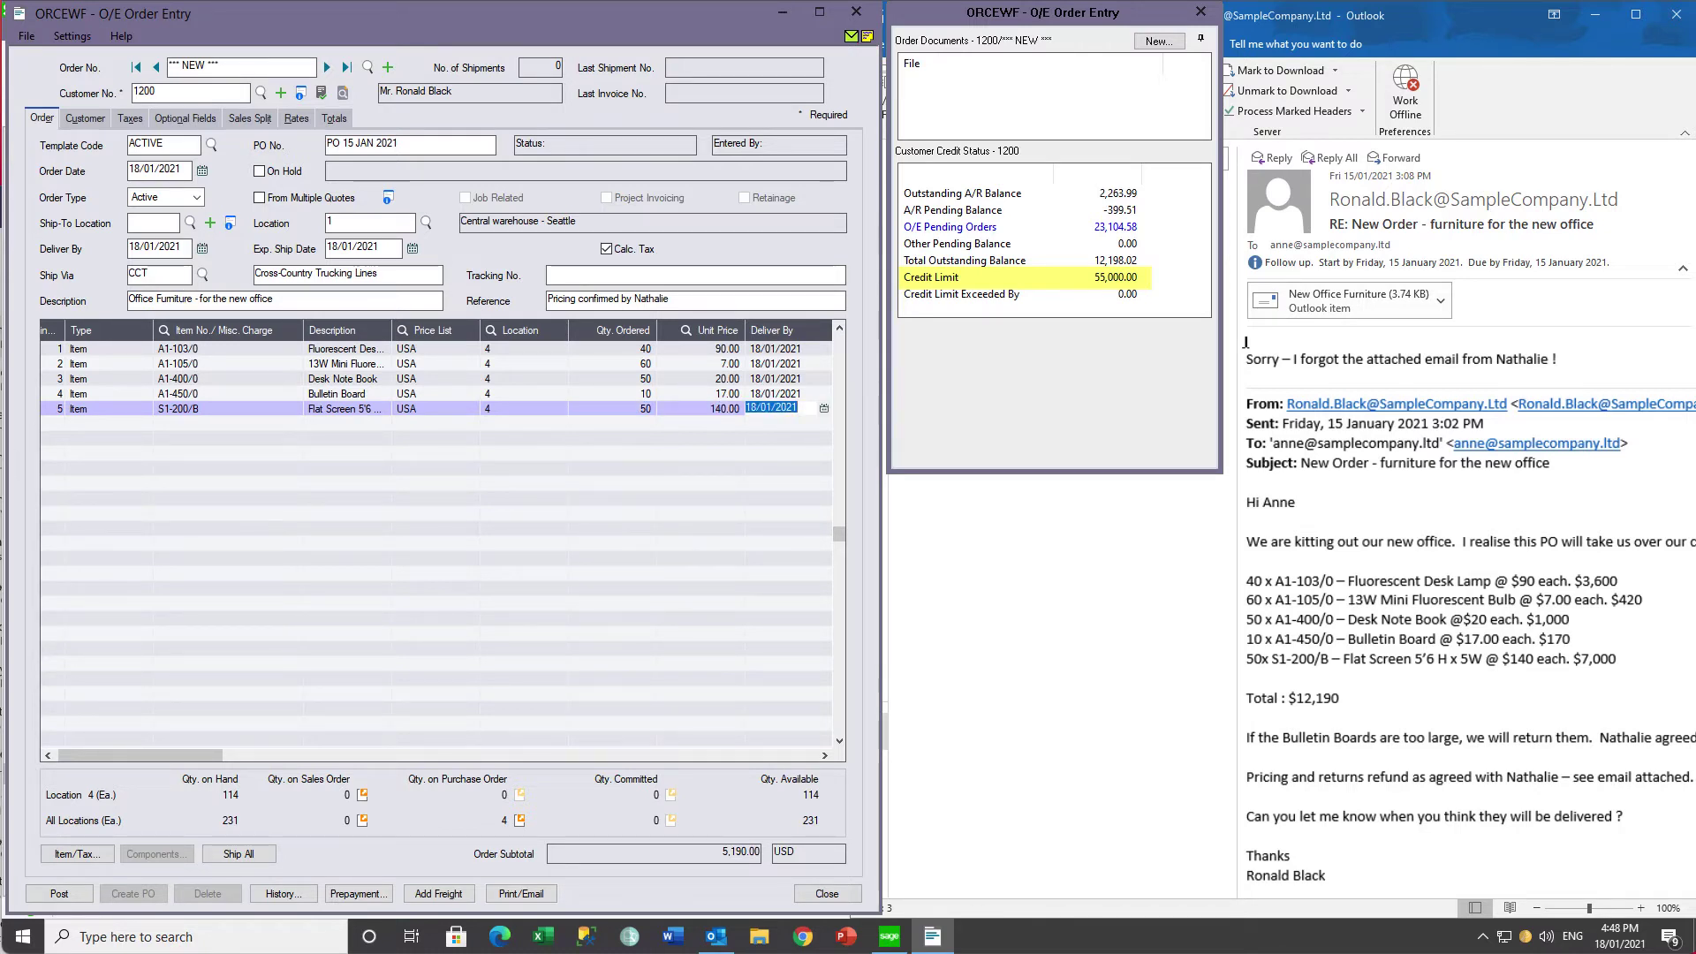
# Post the order and attach the customer's "RE: New Order - furniture for the new office" email to its order documents.
pyautogui.click(55, 895)
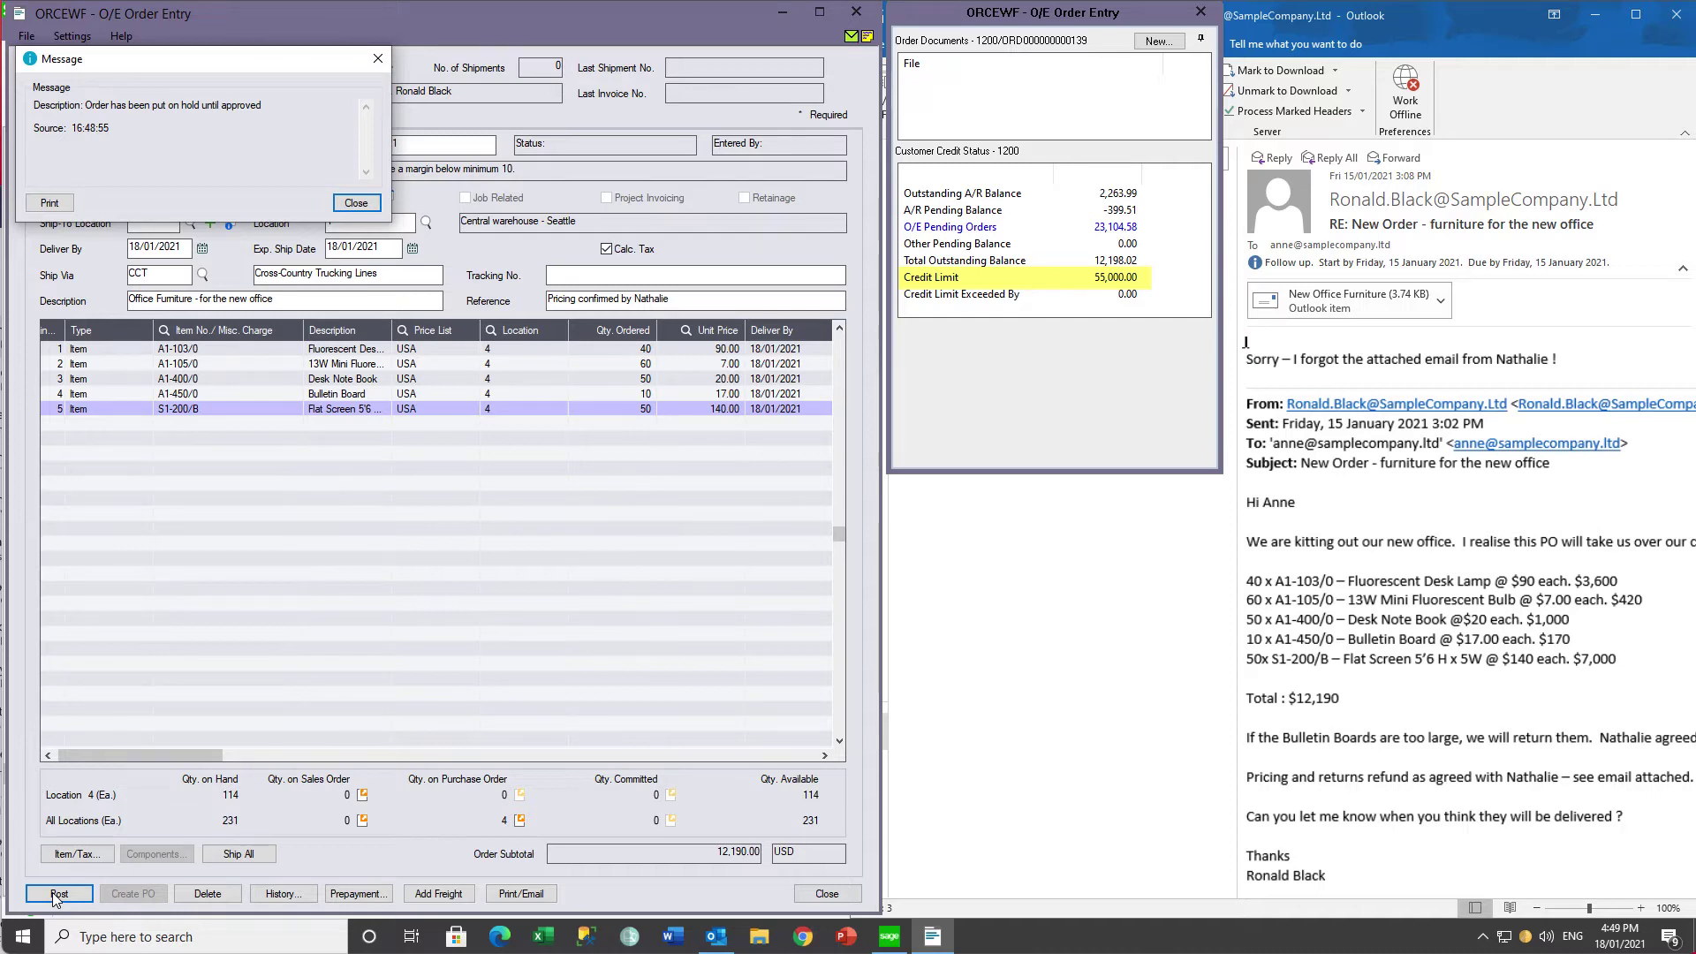
pyautogui.press('Return')
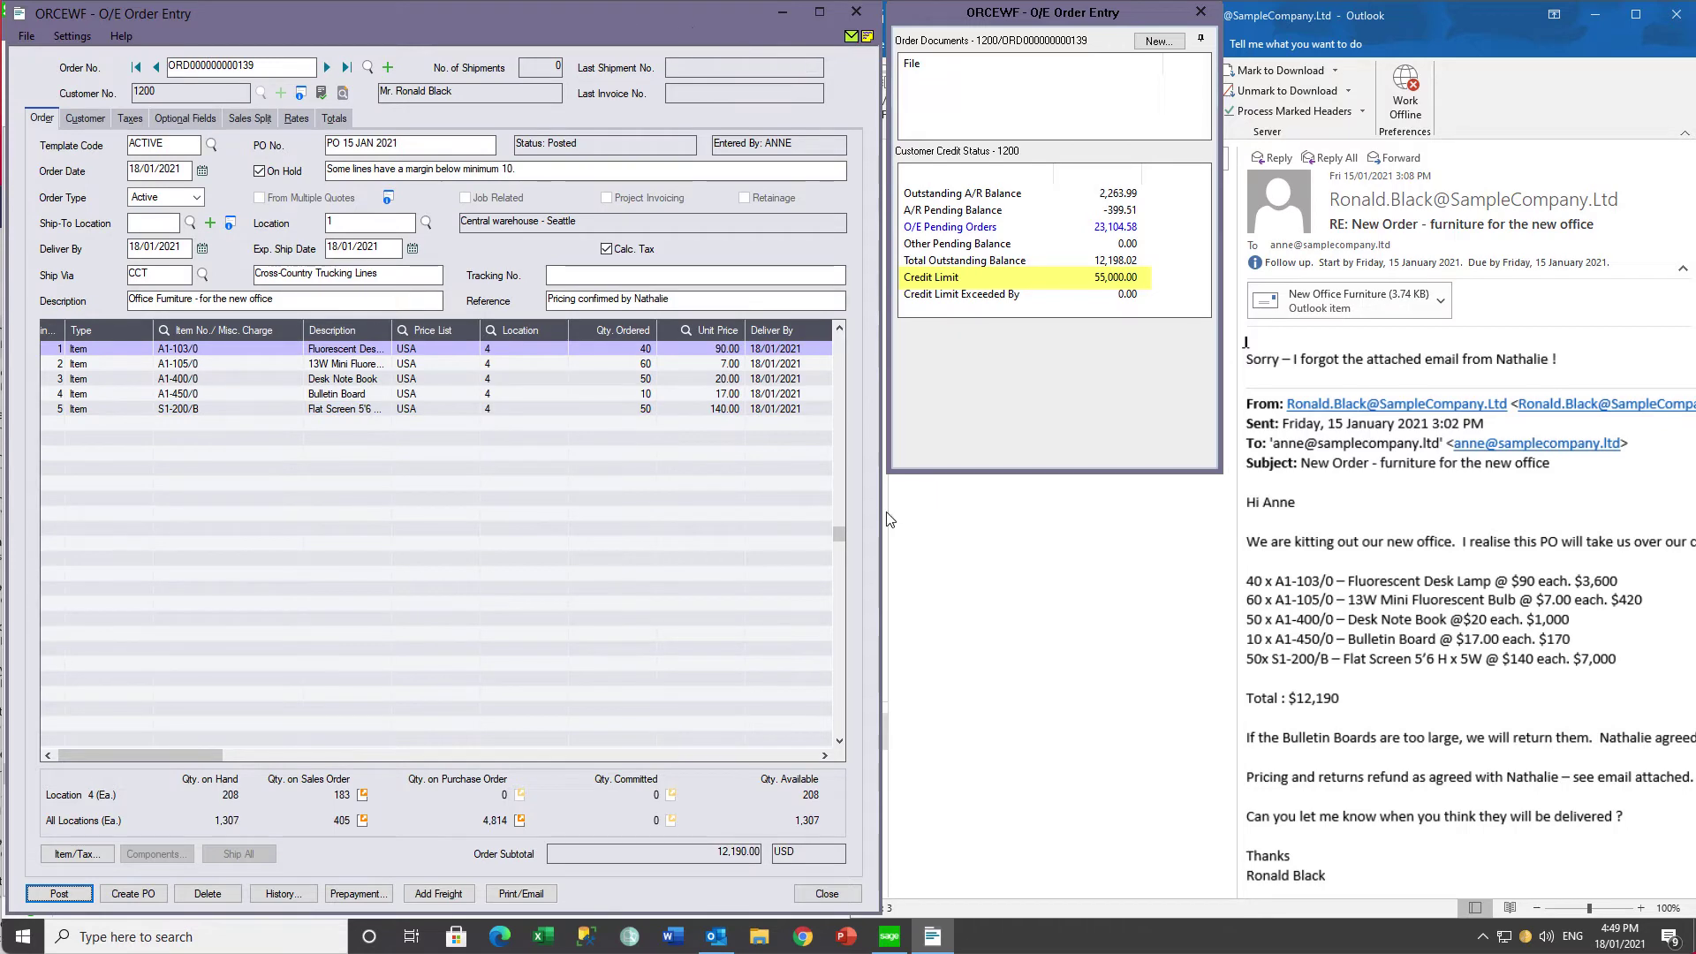
pyautogui.moveTo(880, 513); pyautogui.dragTo(888, 512)
pyautogui.moveTo(860, 232)
pyautogui.mouseDown()
pyautogui.moveTo(928, 229)
pyautogui.moveTo(883, 214)
pyautogui.mouseUp()
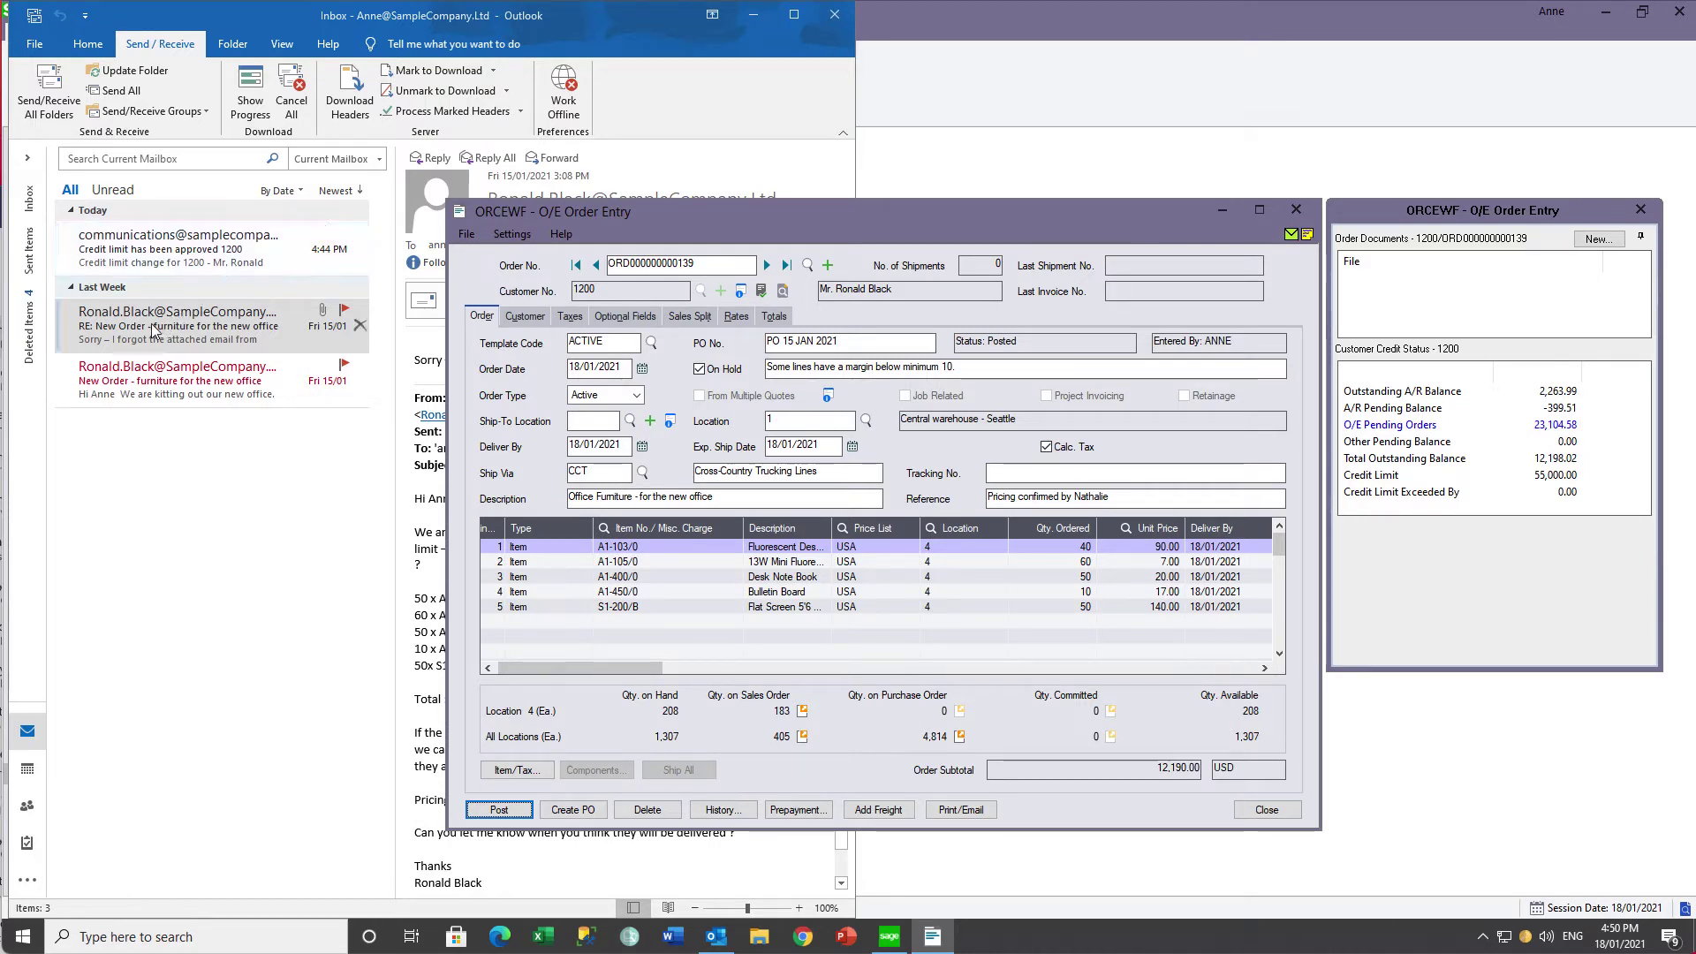
pyautogui.moveTo(152, 330); pyautogui.dragTo(1429, 288)
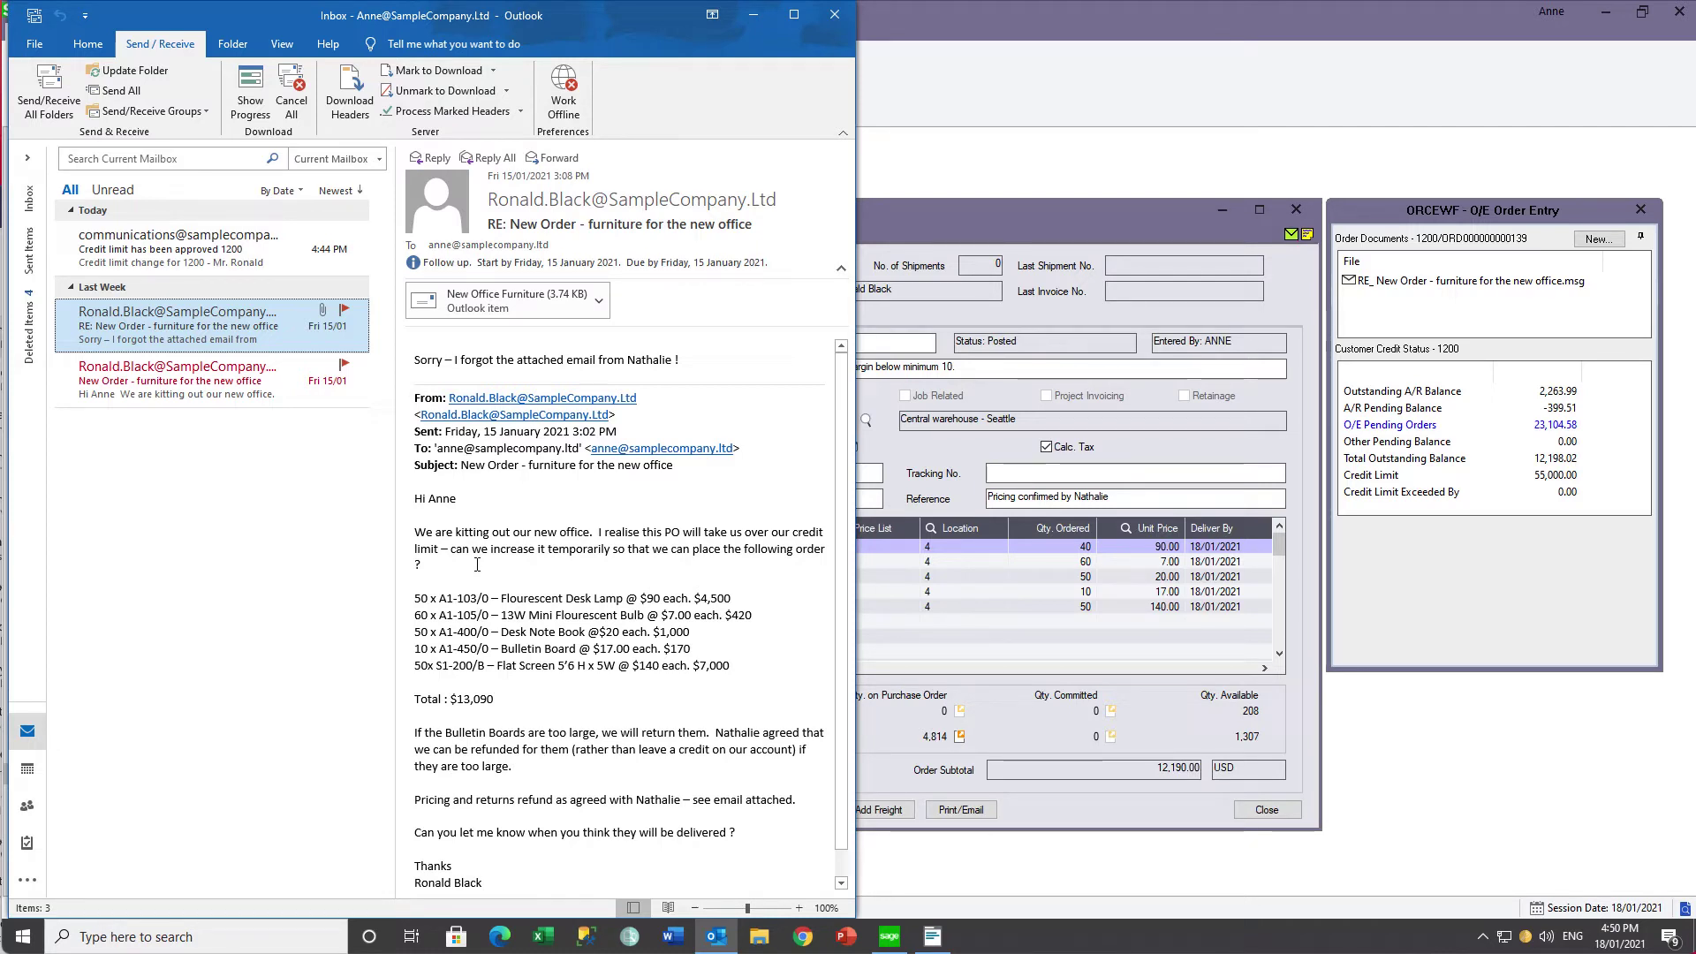
# Email the order confirmation to the customer from Order Entry and dismiss the resulting message.
pyautogui.click(969, 219)
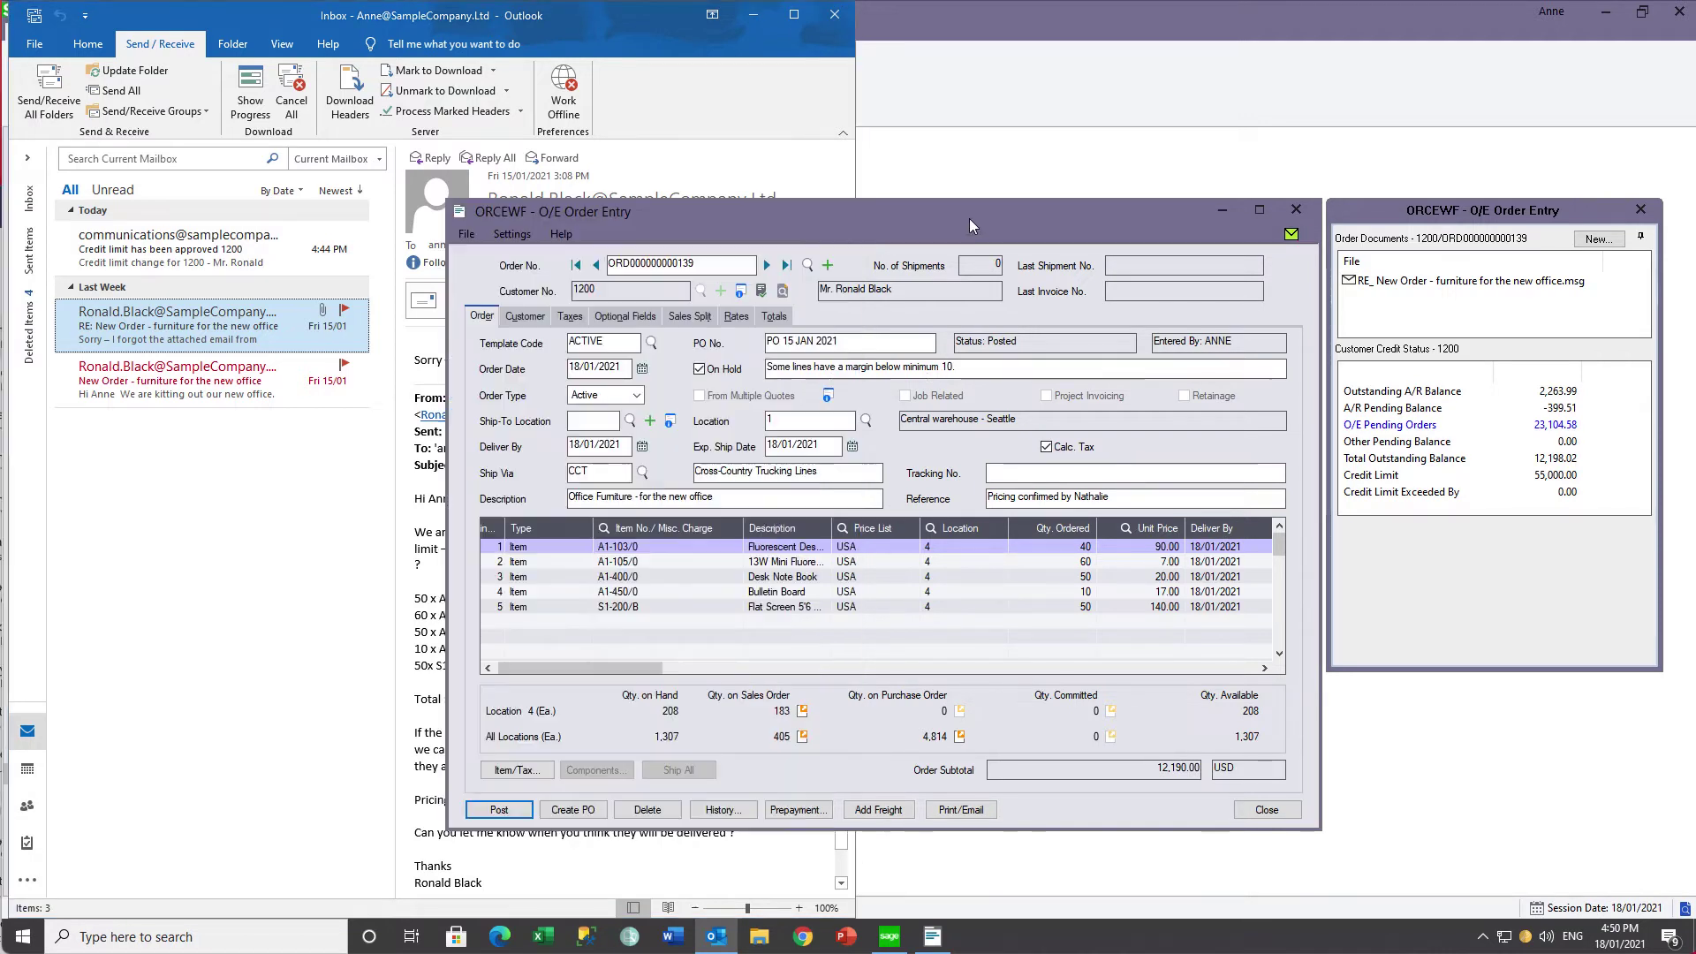
pyautogui.click(961, 810)
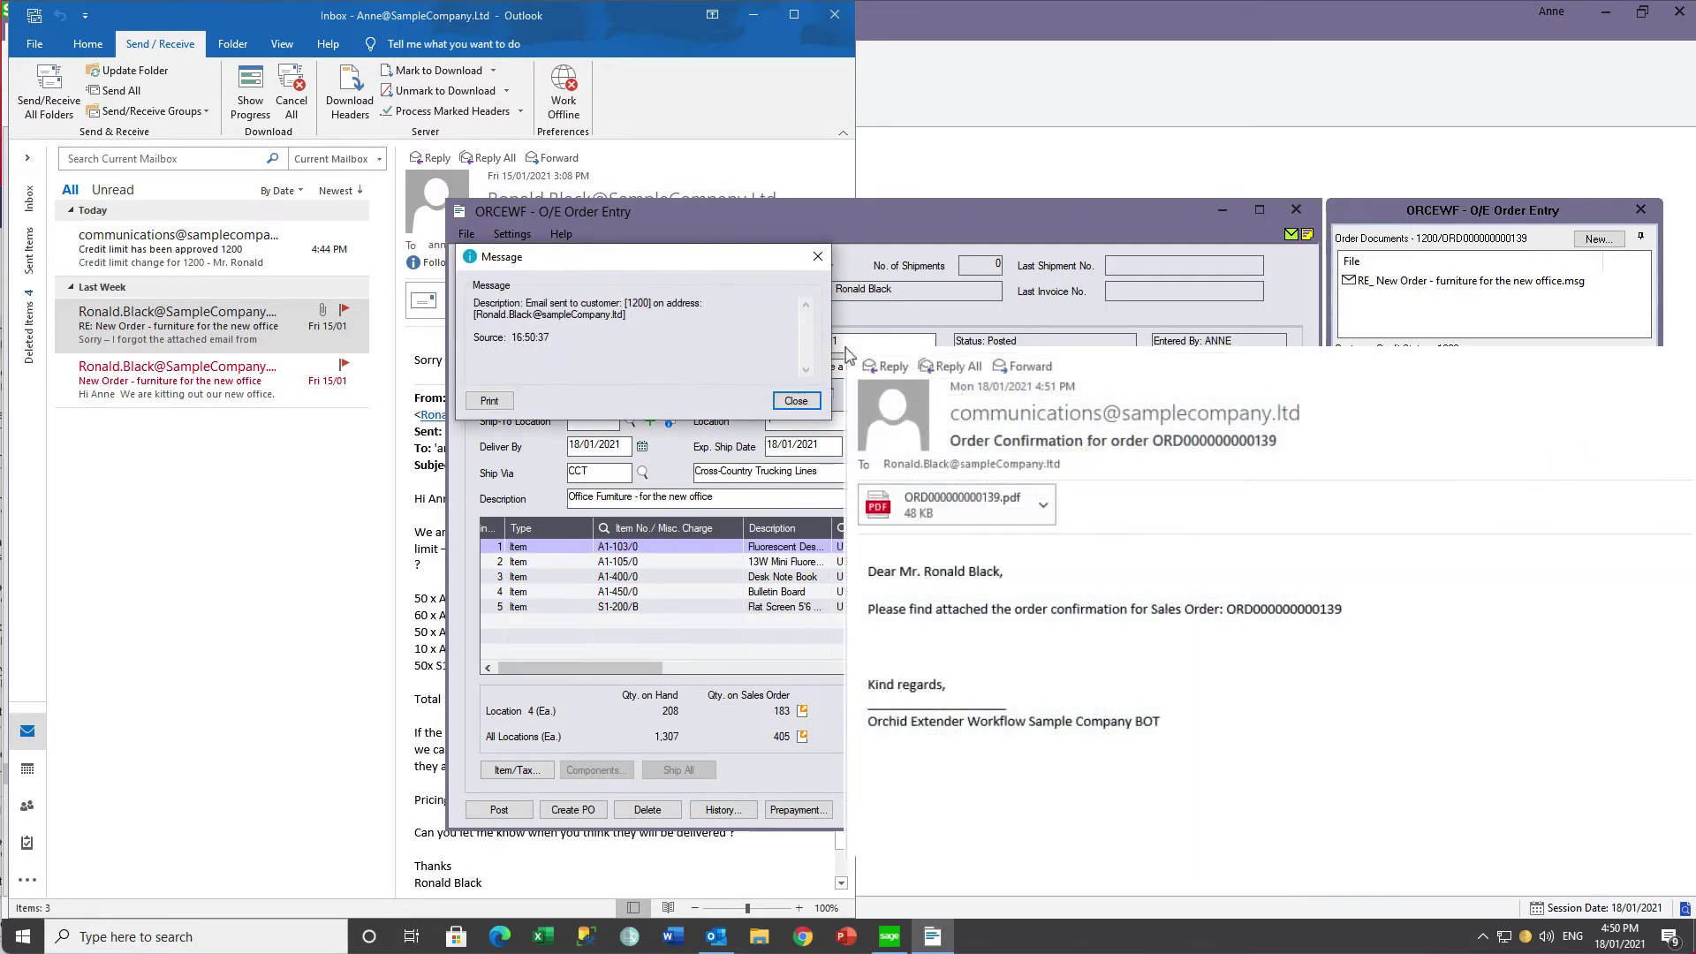
pyautogui.click(796, 401)
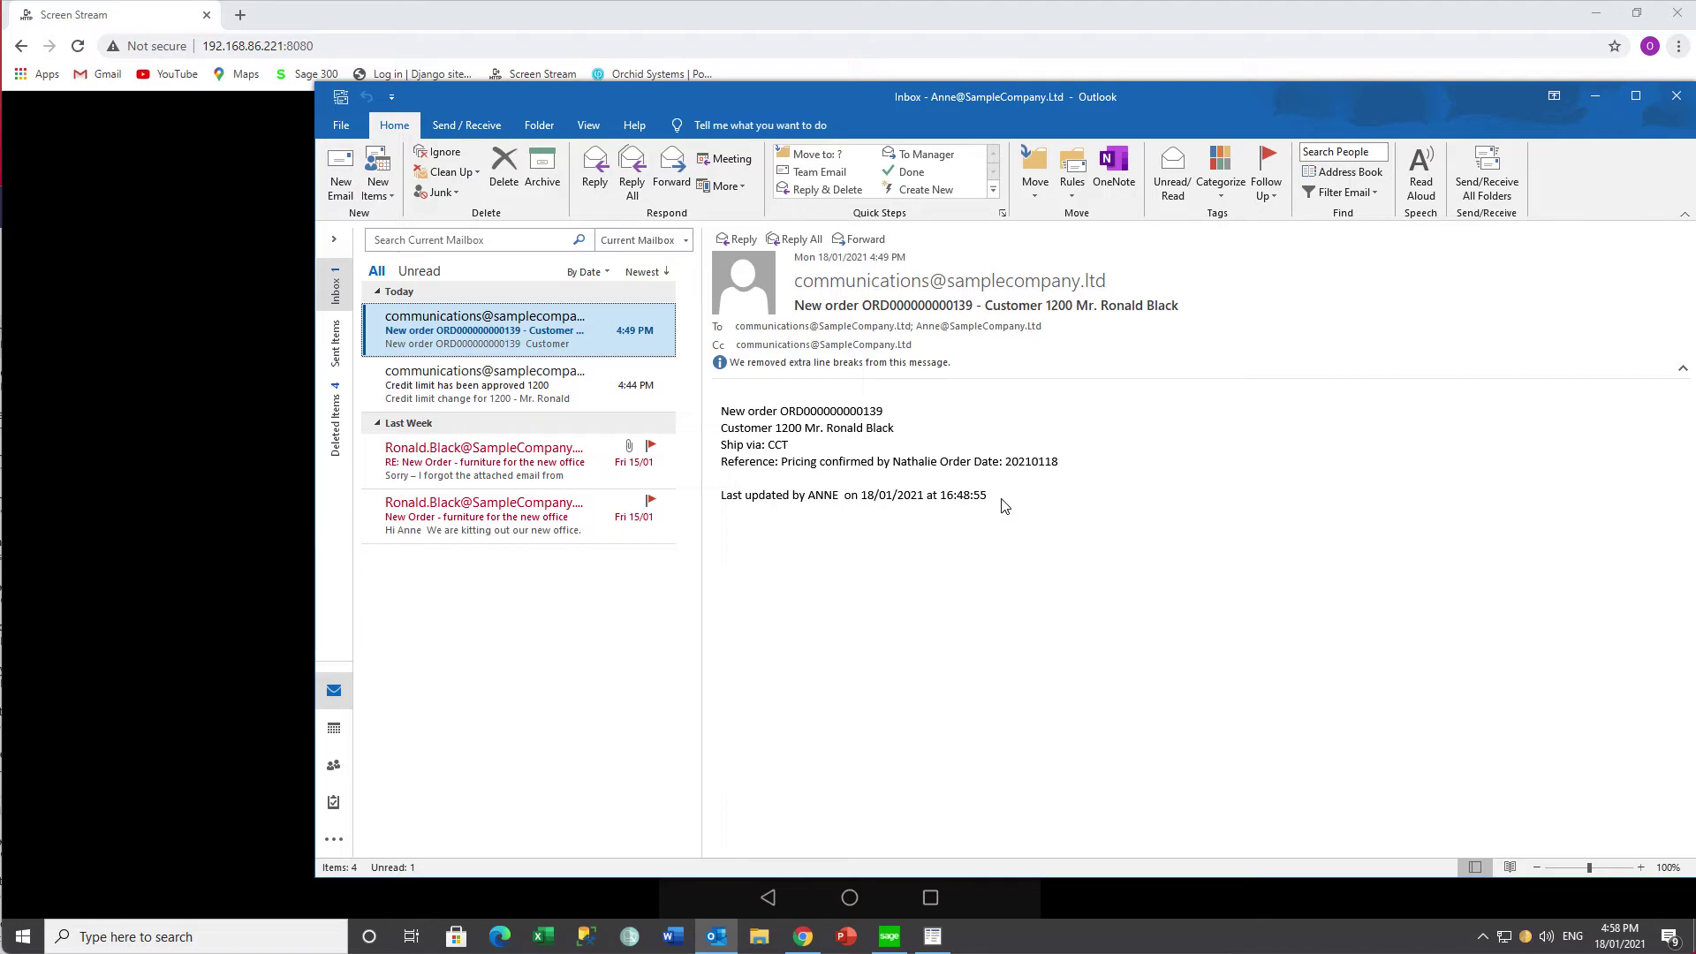
# Switch to the Workflow Anywhere screen stream in Chrome to view the approval requests, and return to Outlook to check for an order approval email.
pyautogui.click(1078, 897)
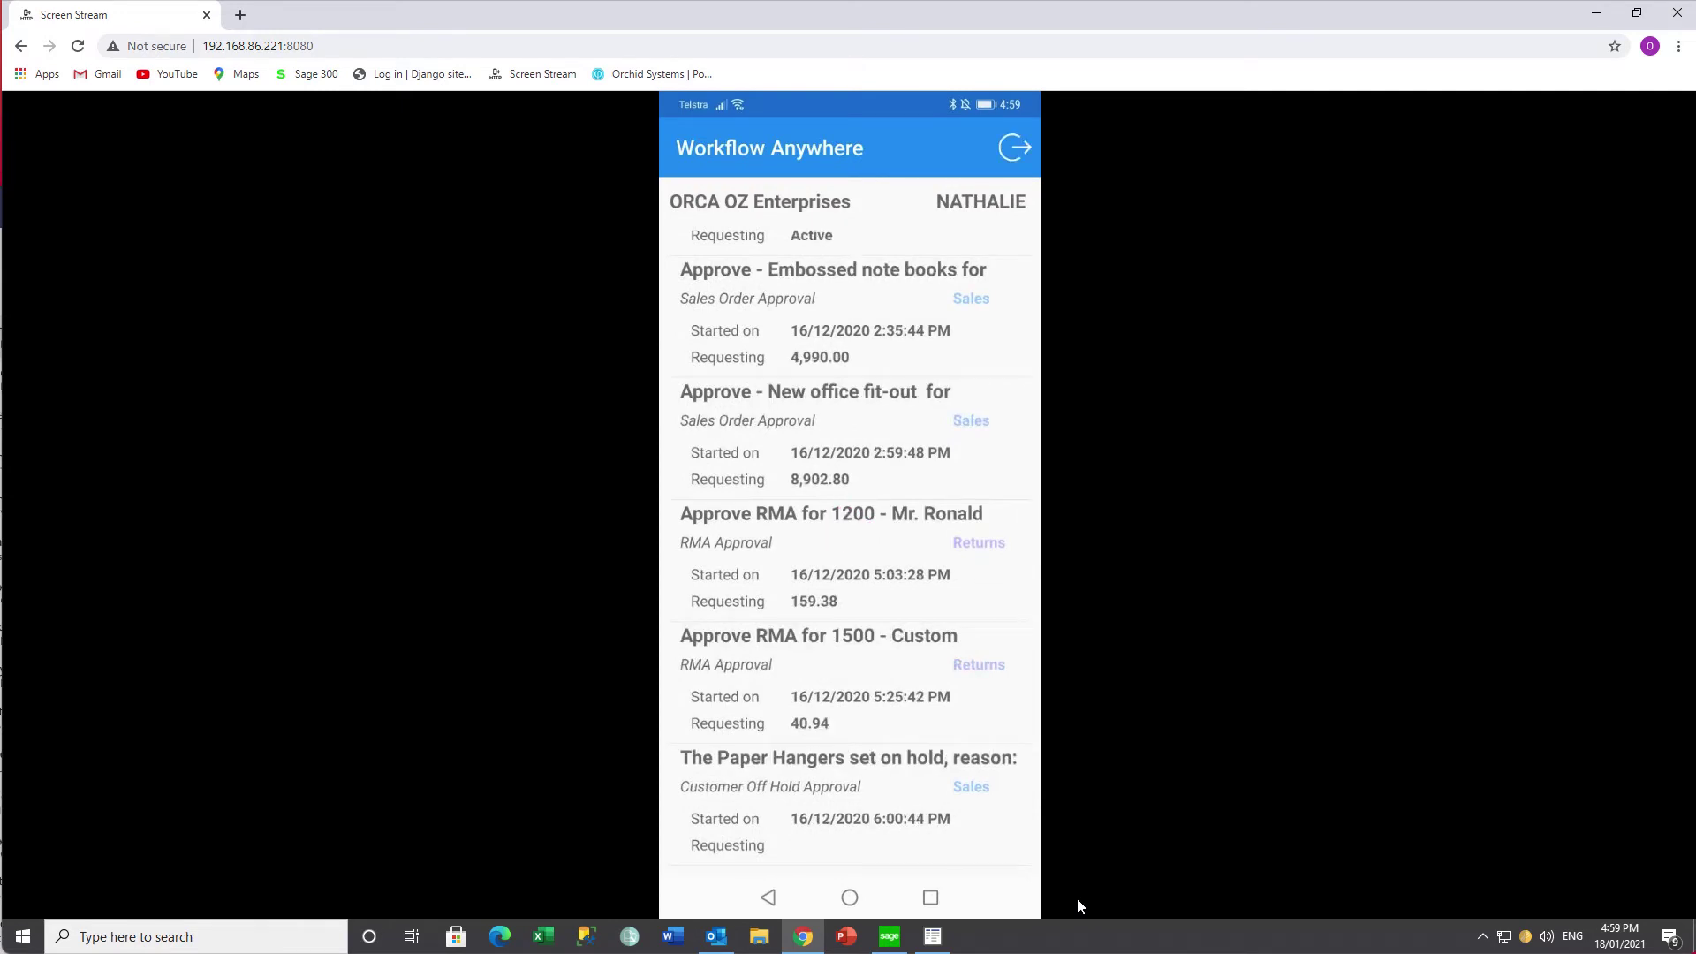
pyautogui.click(716, 936)
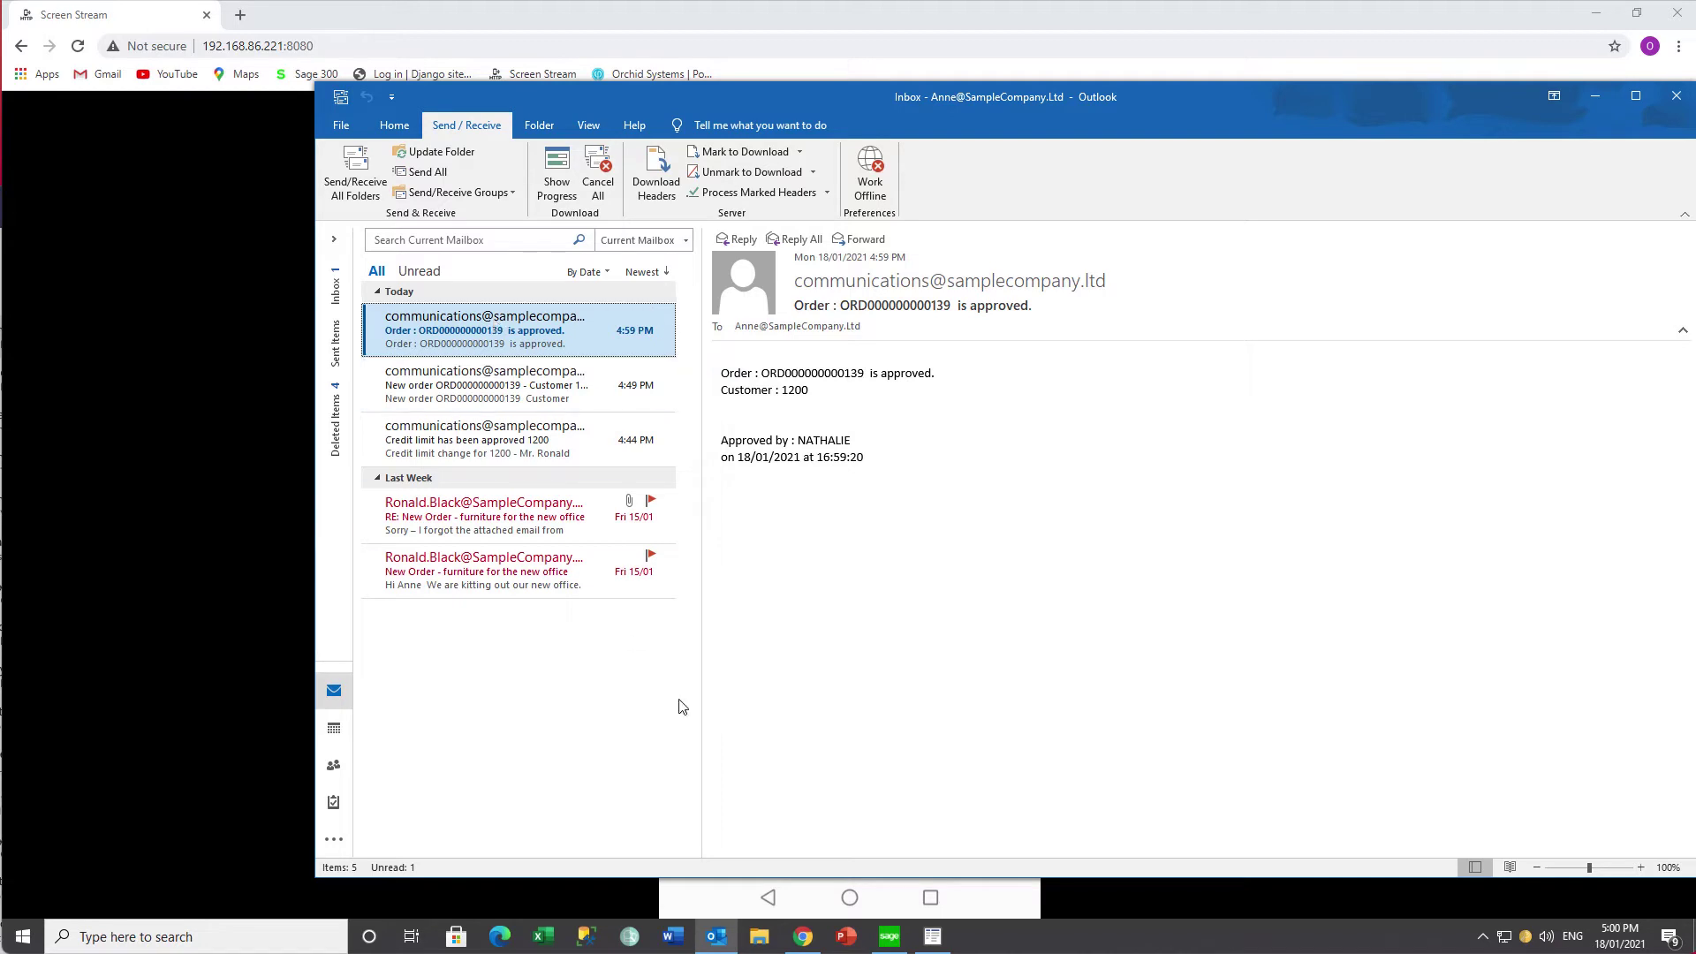
# Switch to Sage 300 and reopen the posted office furniture order in Order Entry.
pyautogui.click(890, 938)
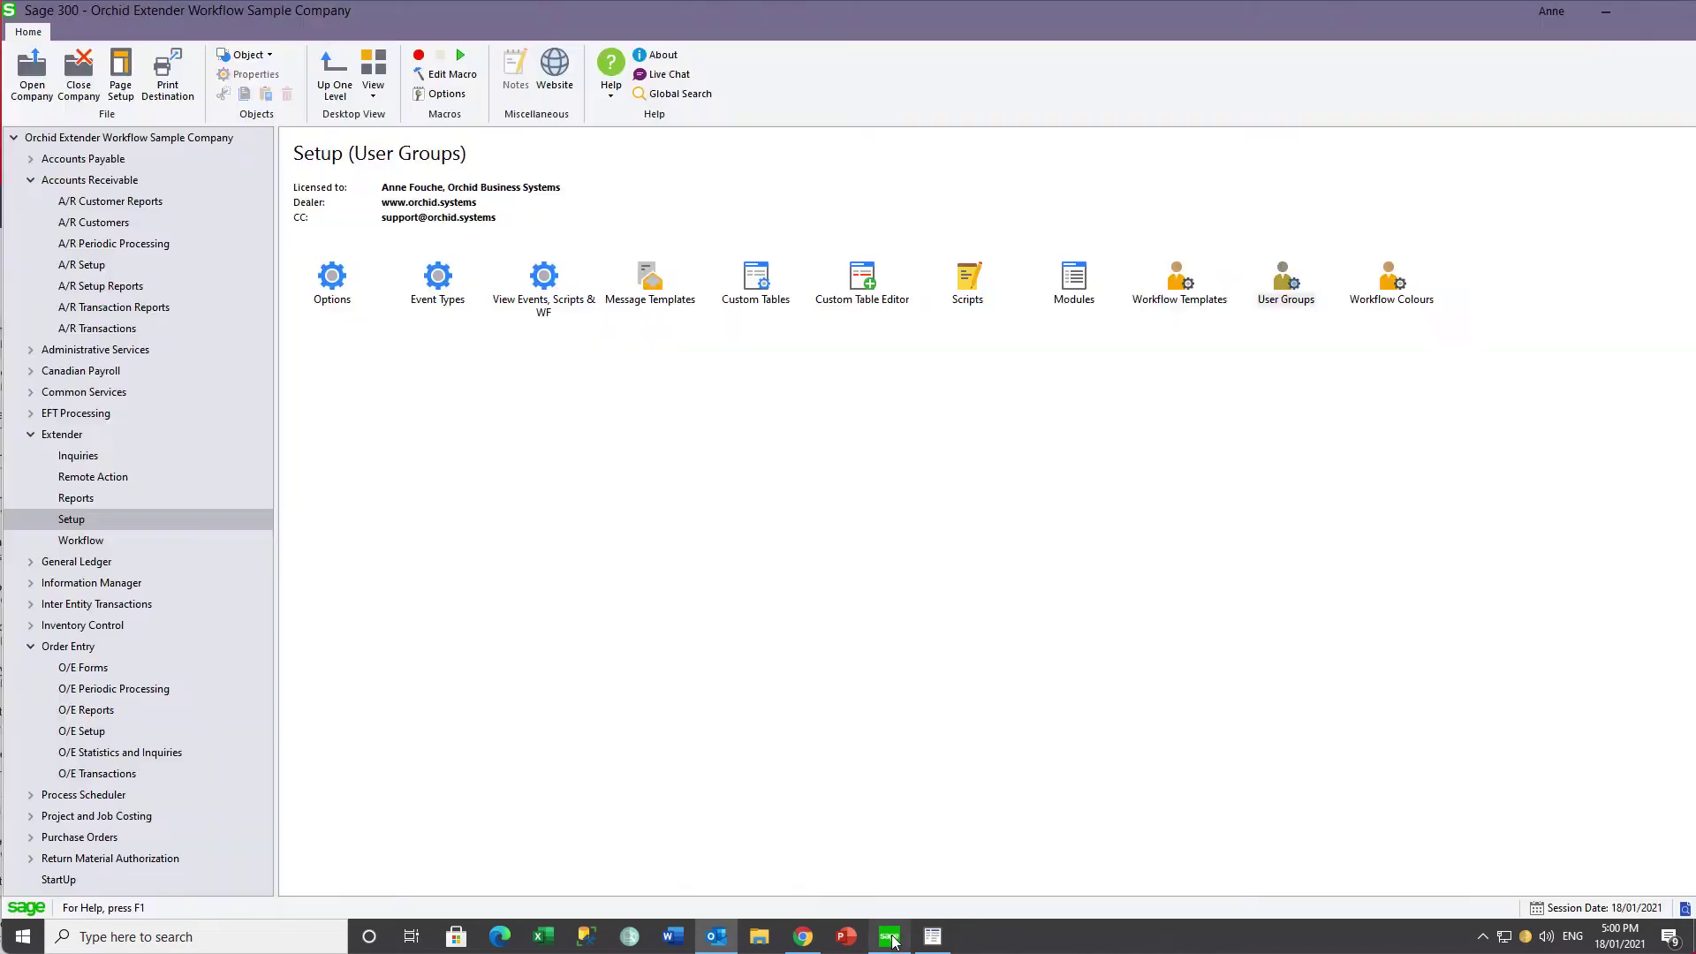
pyautogui.click(104, 775)
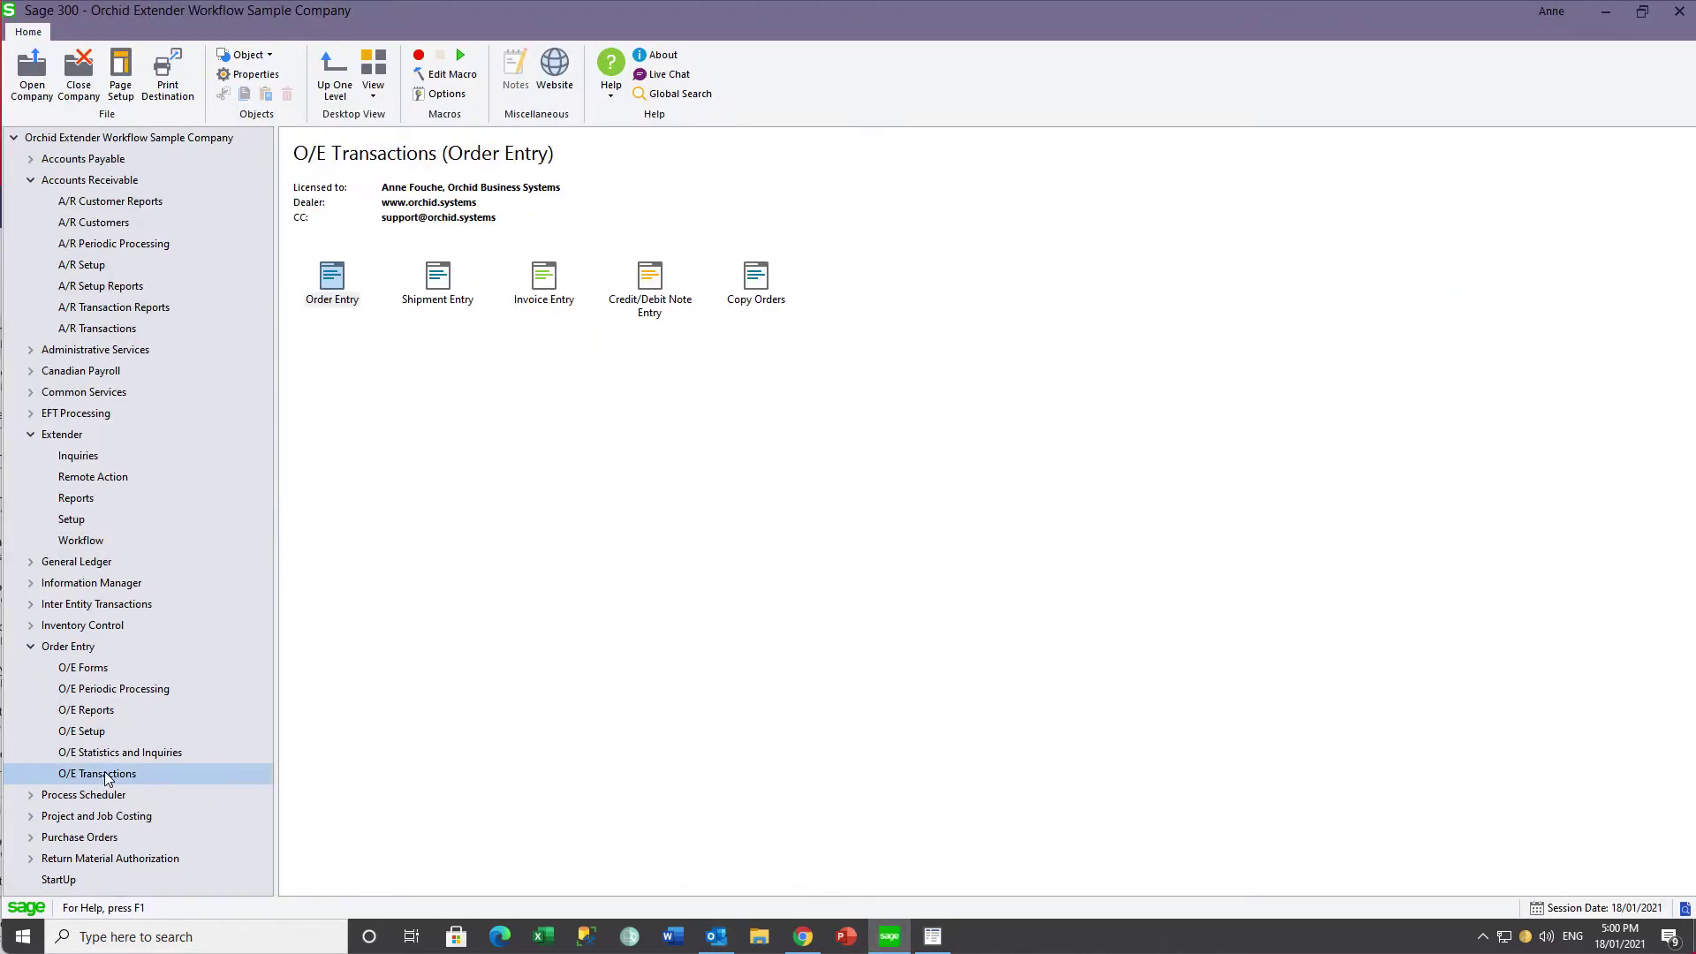
pyautogui.doubleClick(335, 280)
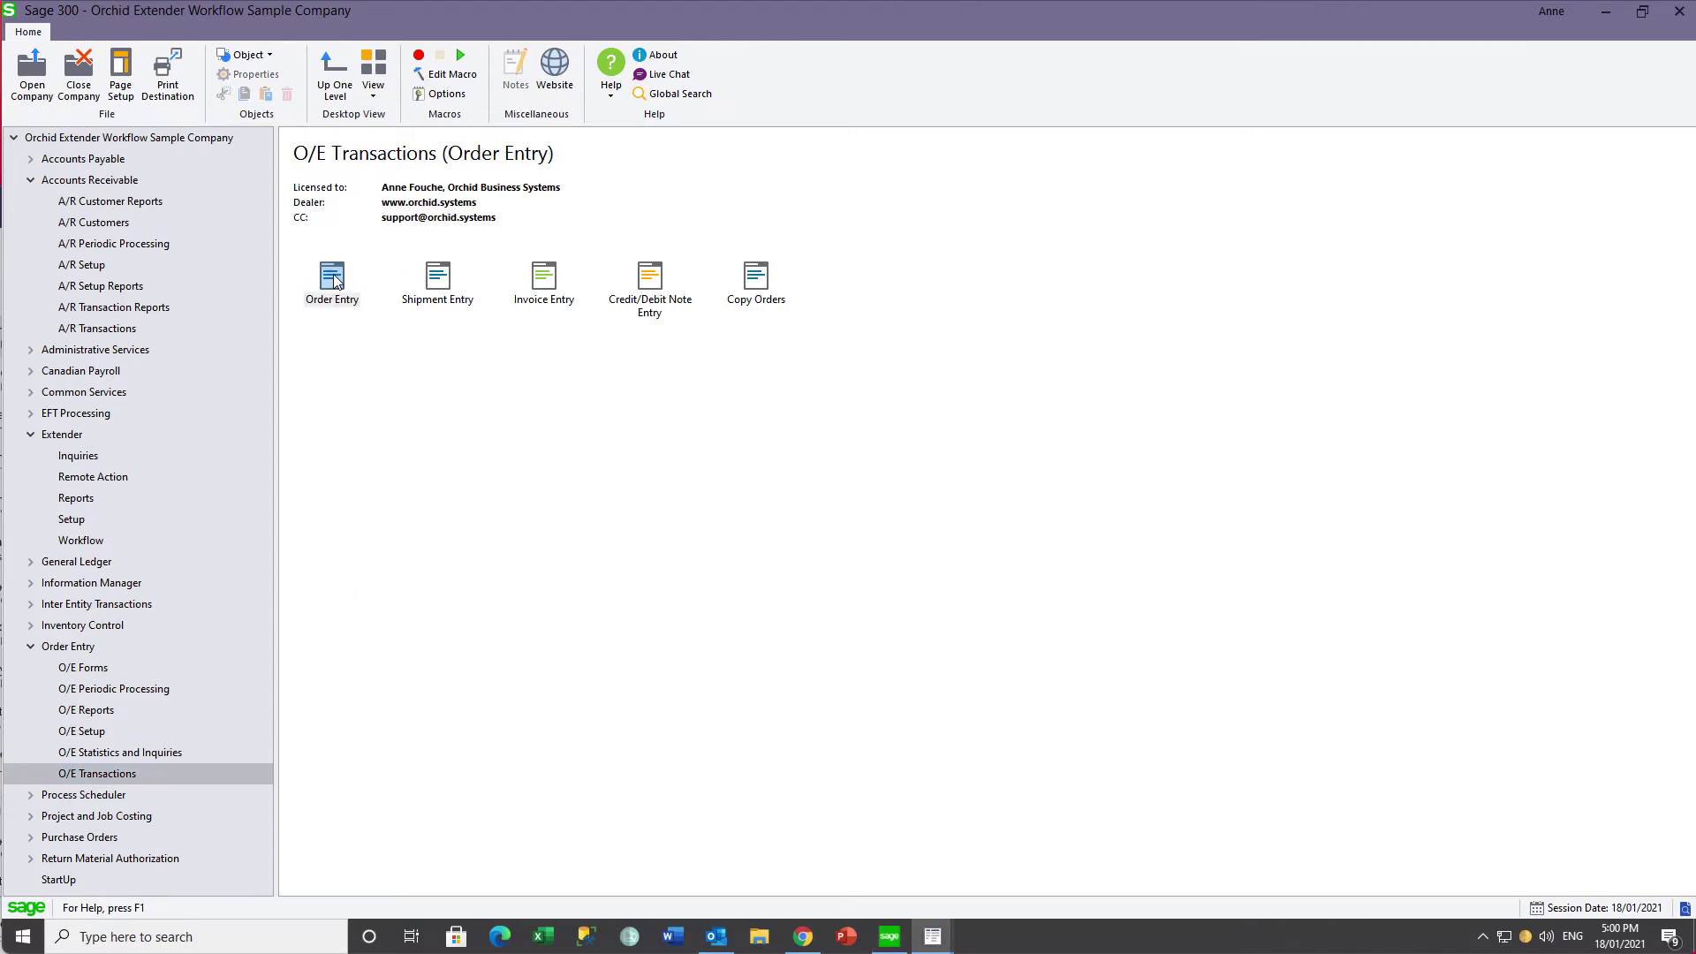
pyautogui.click(772, 274)
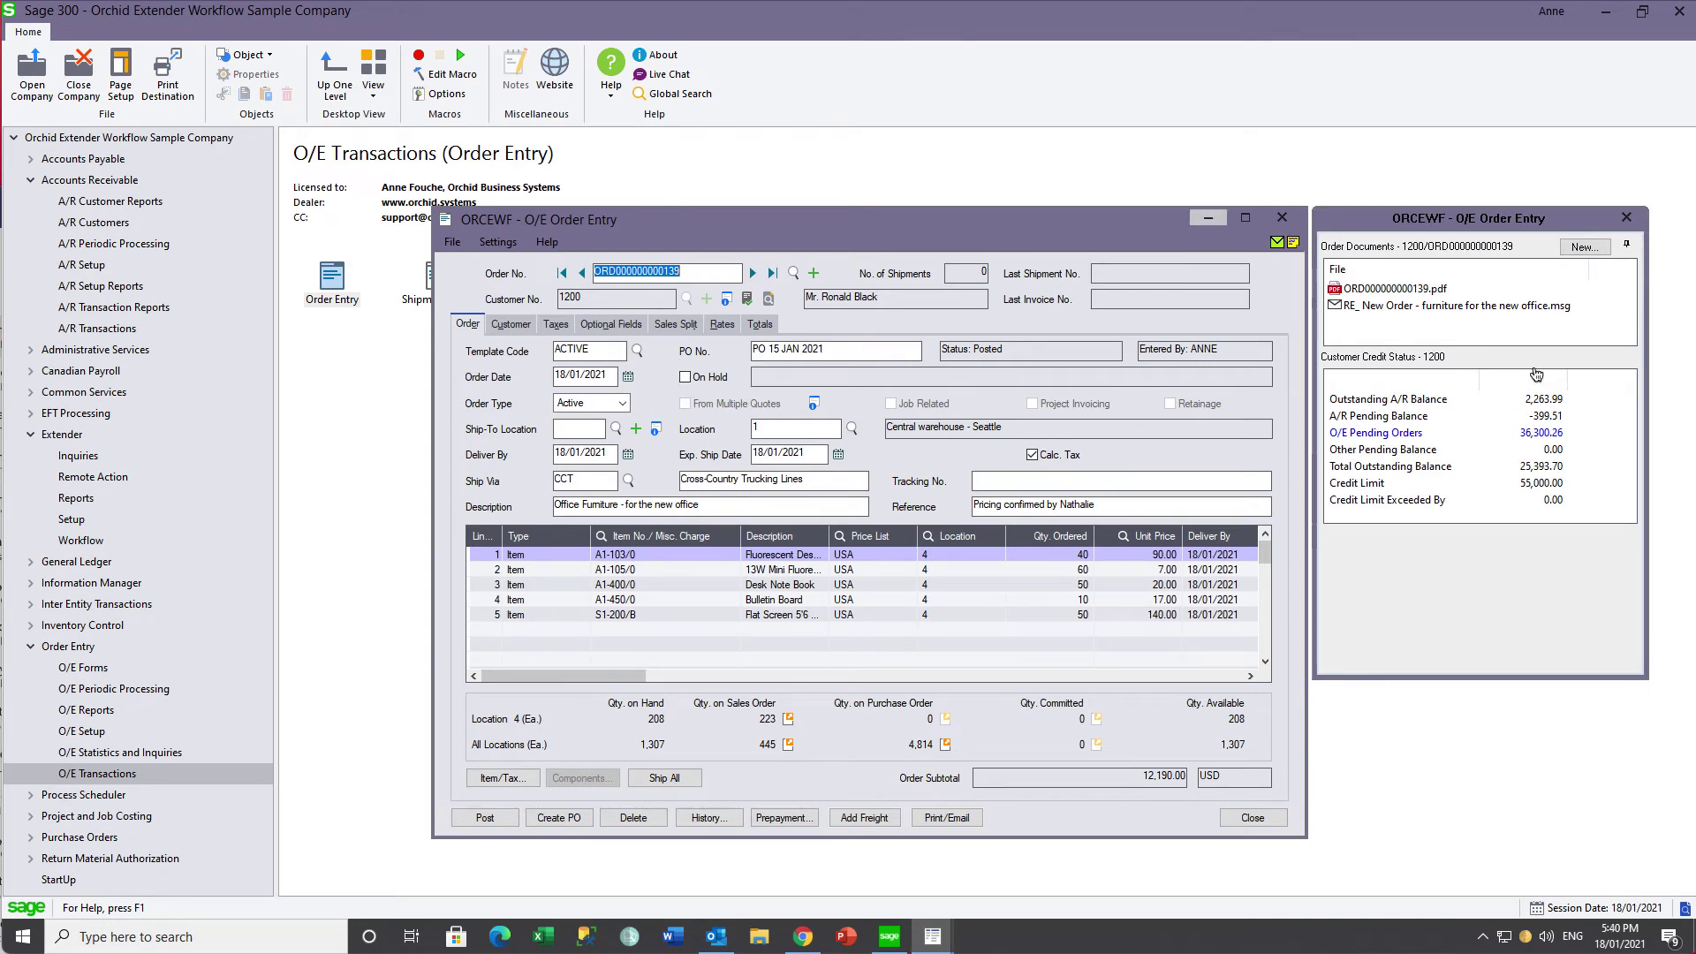
# Add a CUSTOMERRMA note reading "Returns to be refunded - not sit as a credit on the account", and reopen the order's companion documents window.
pyautogui.click(1574, 248)
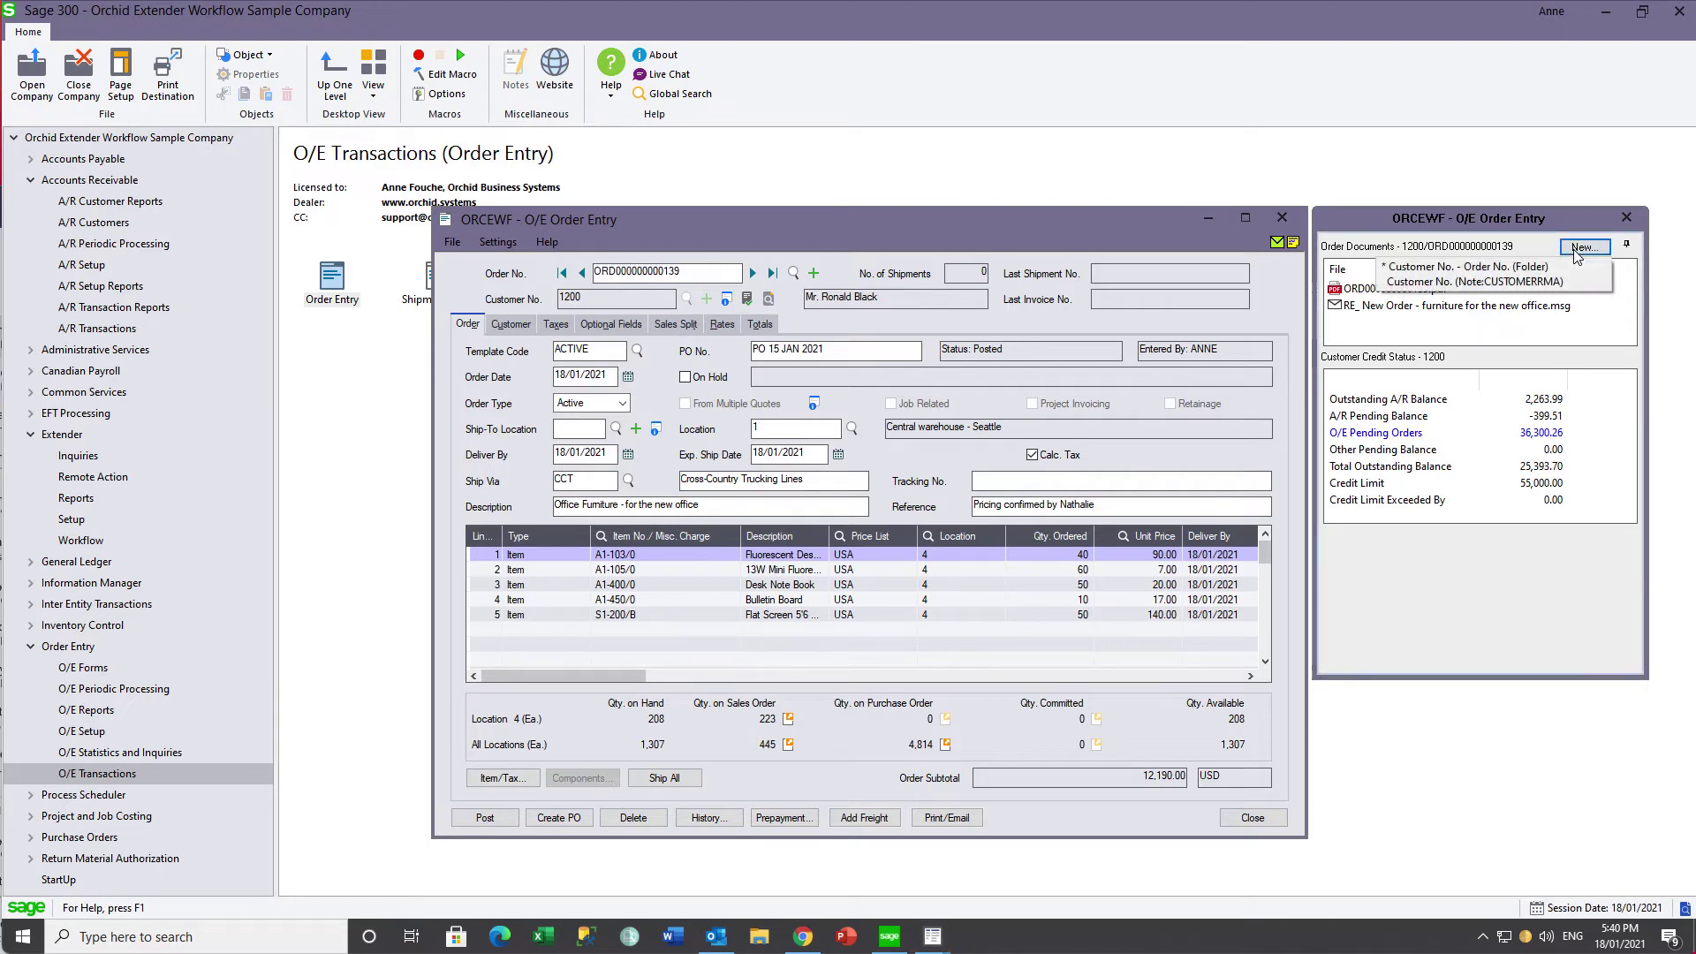
pyautogui.click(1535, 281)
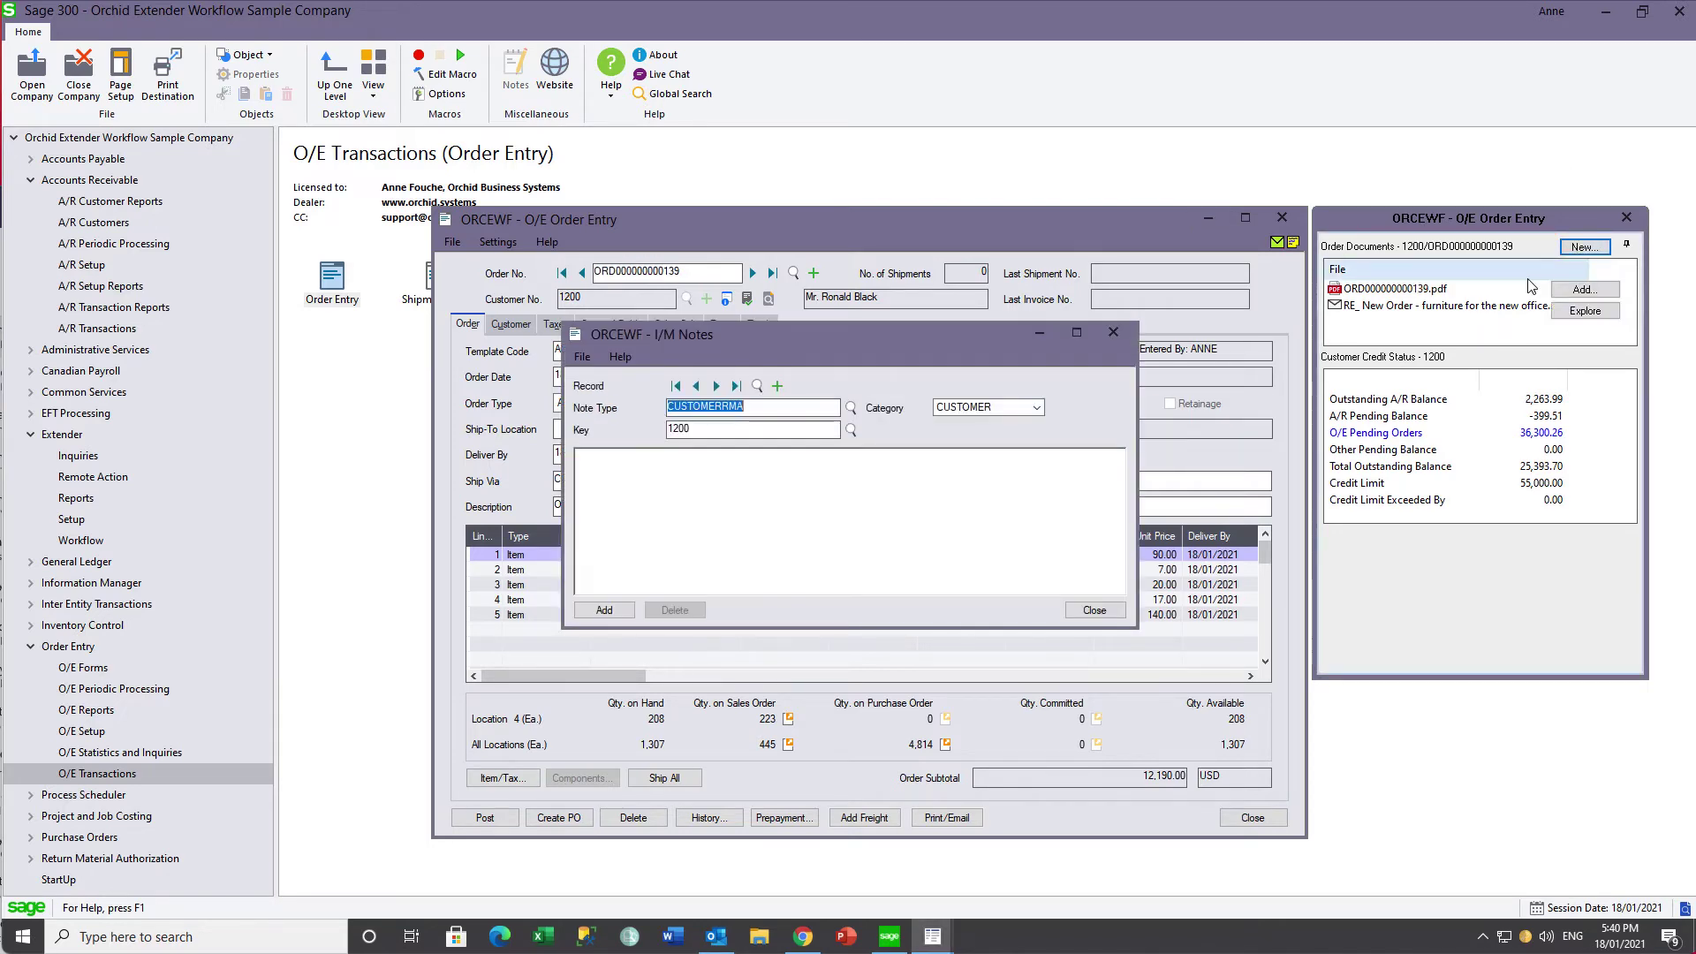
pyautogui.write('Retu')
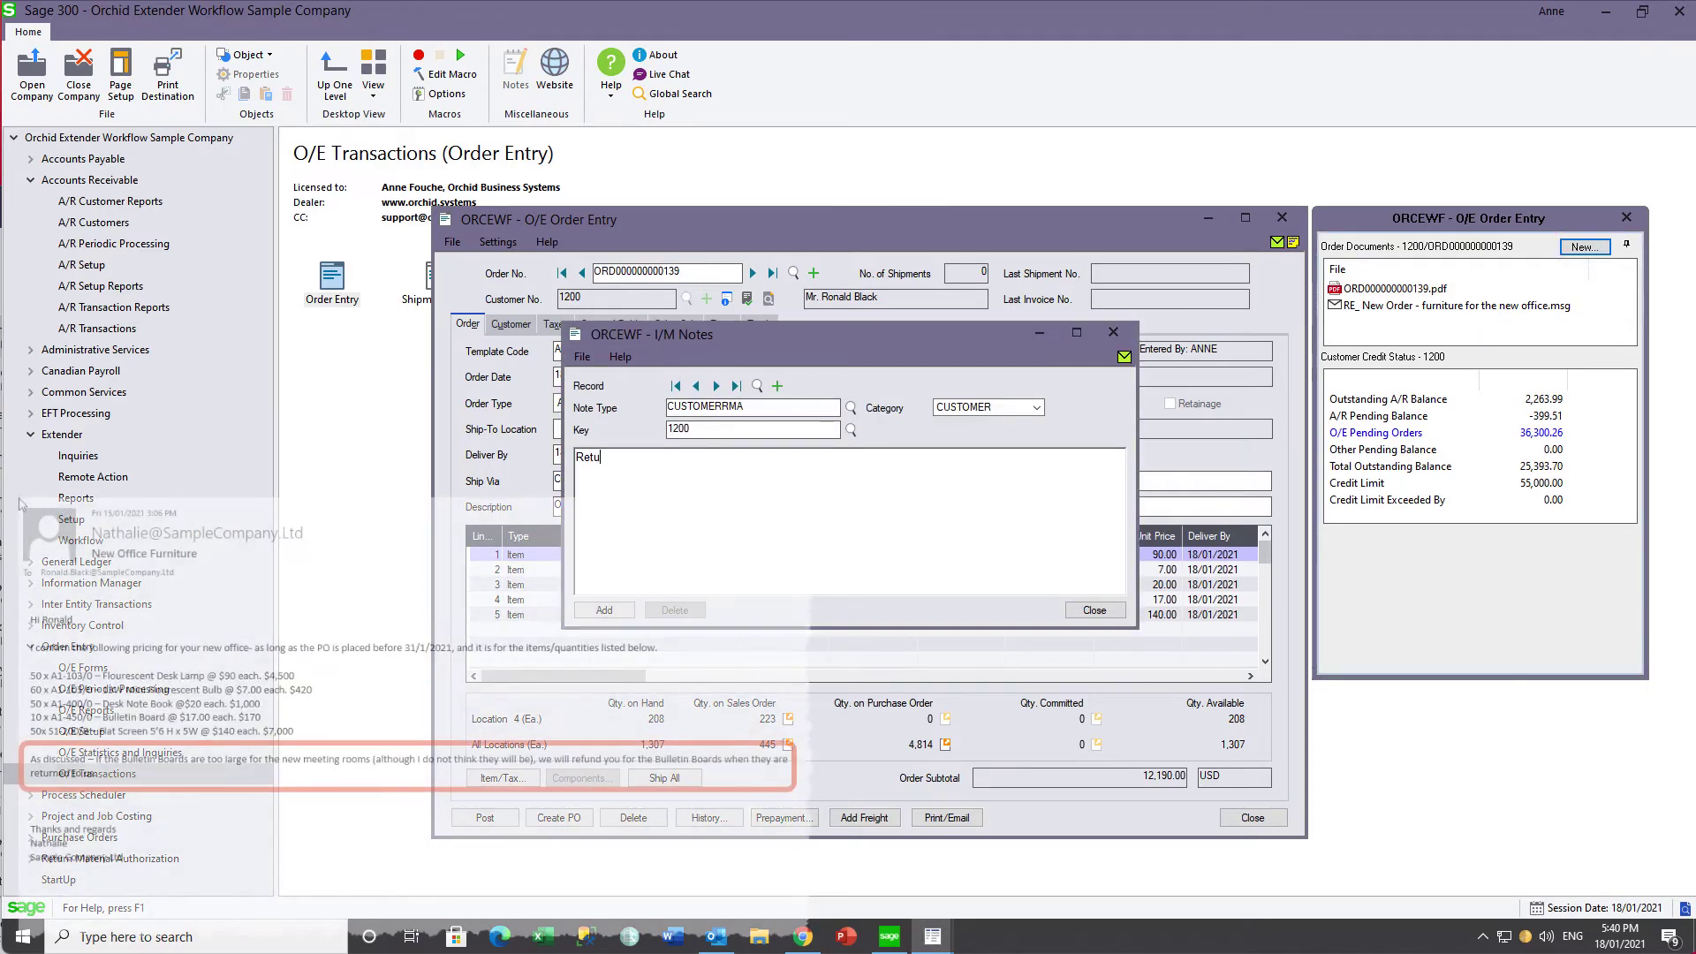
pyautogui.write('rnd to ')
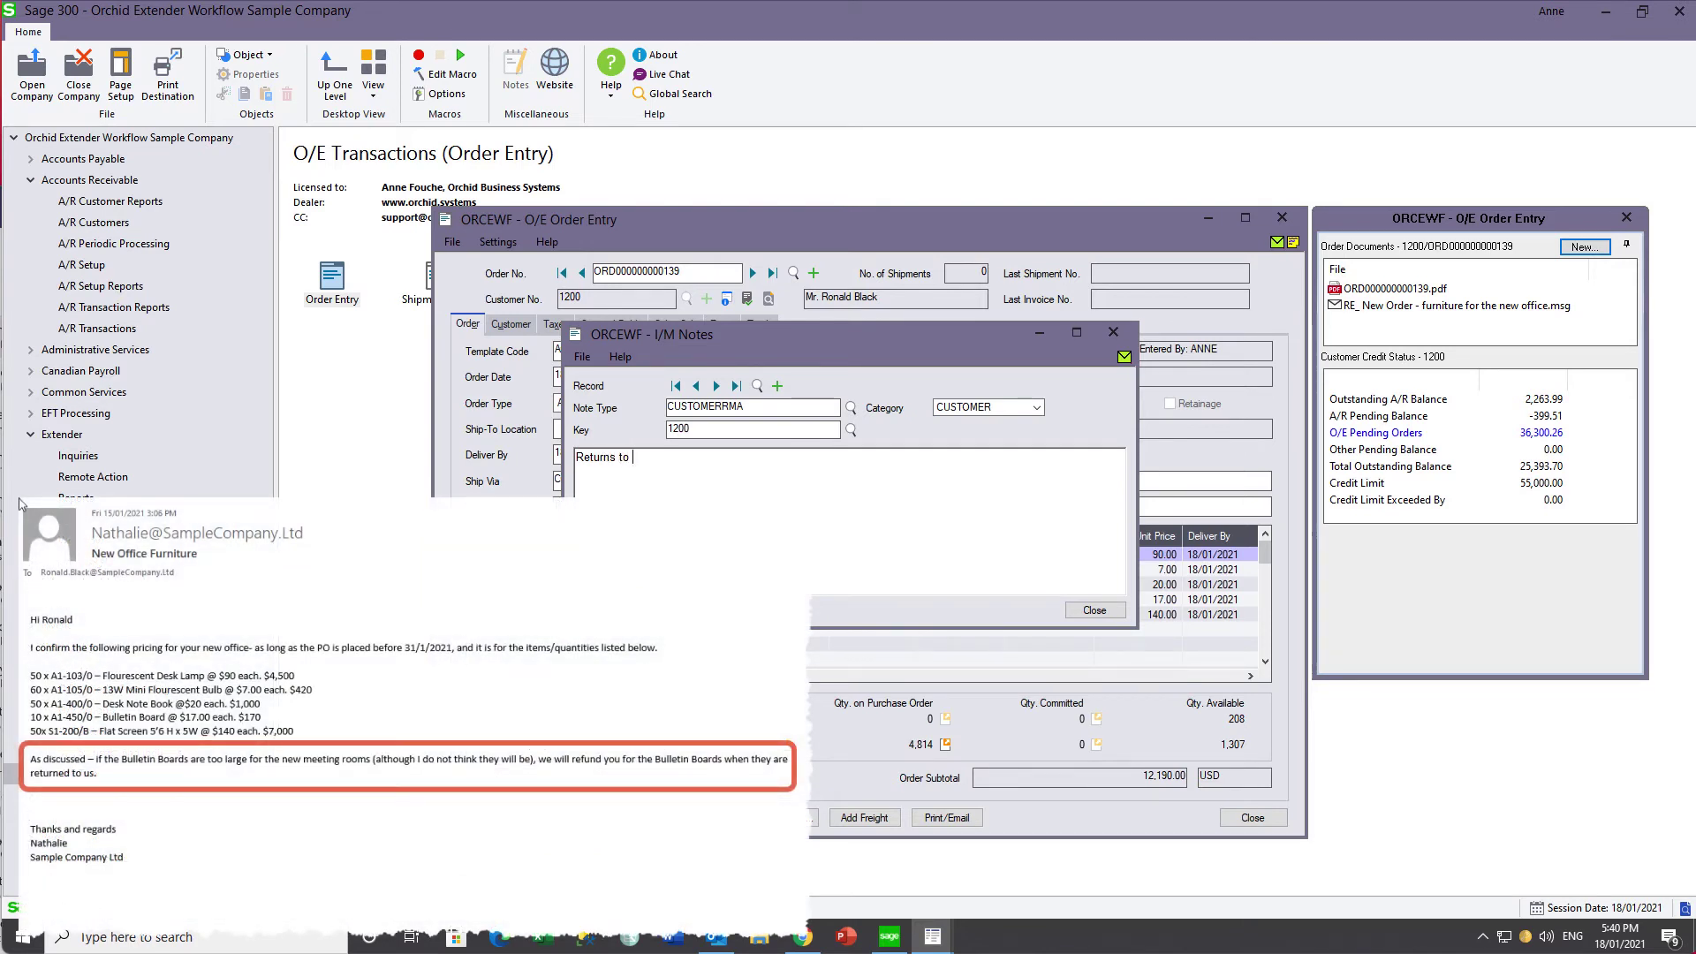
pyautogui.write('be refunded - not si')
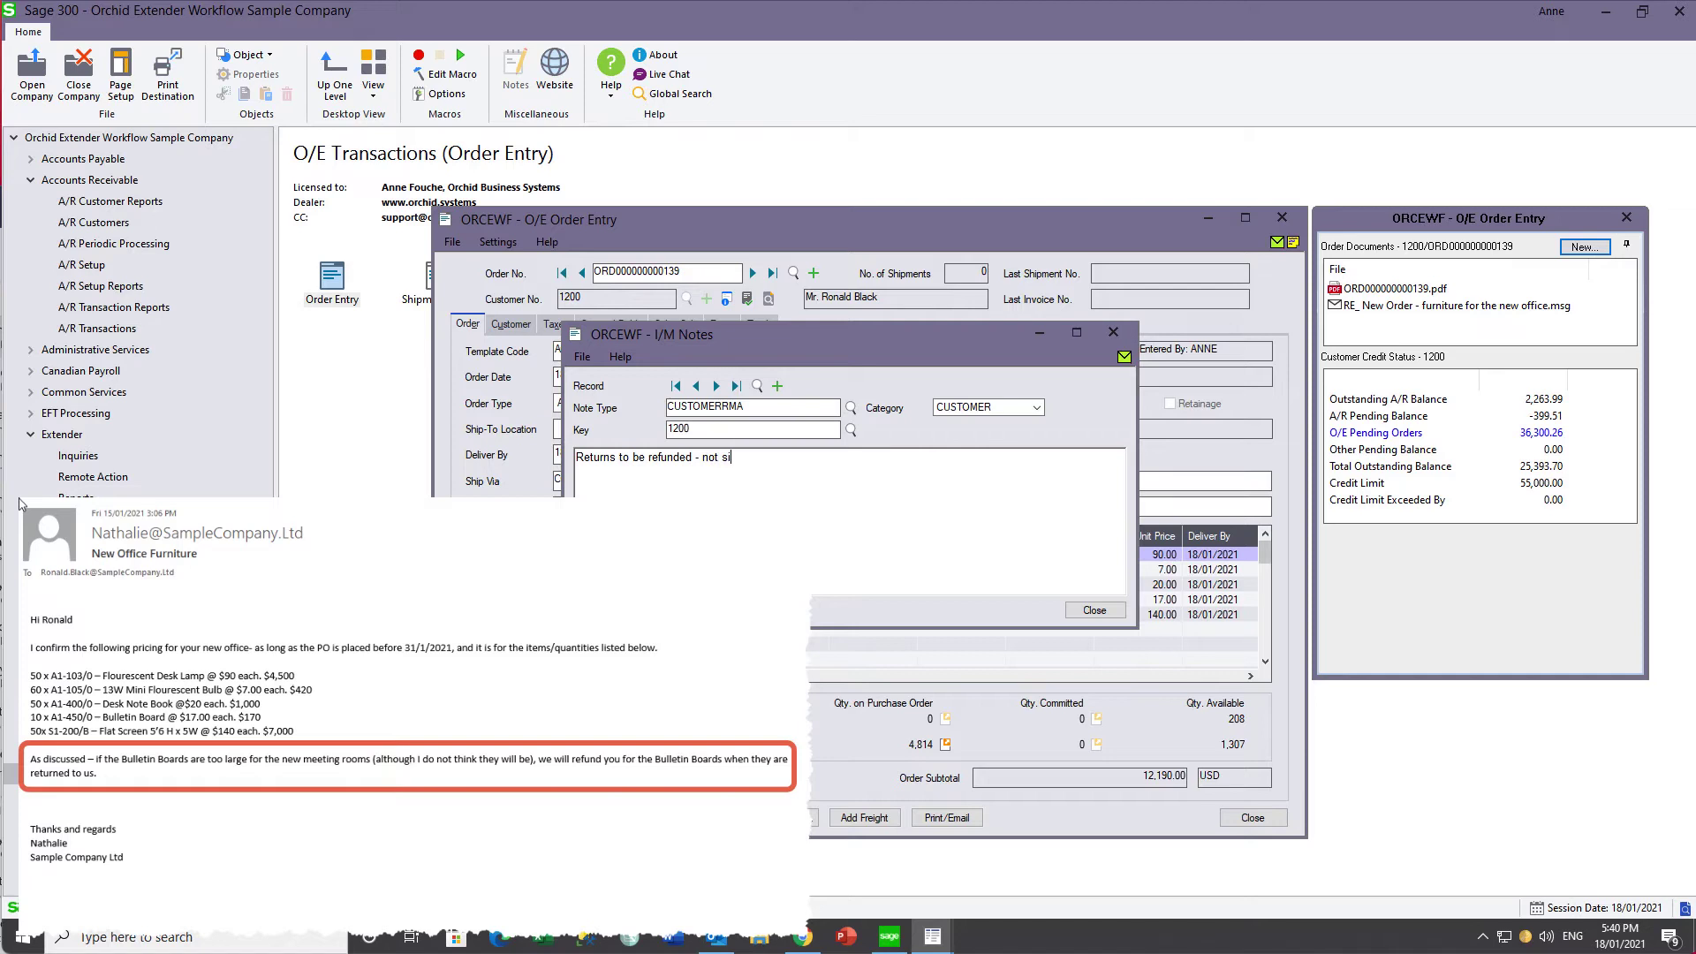
pyautogui.write('t as a credit on the account')
pyautogui.click(605, 609)
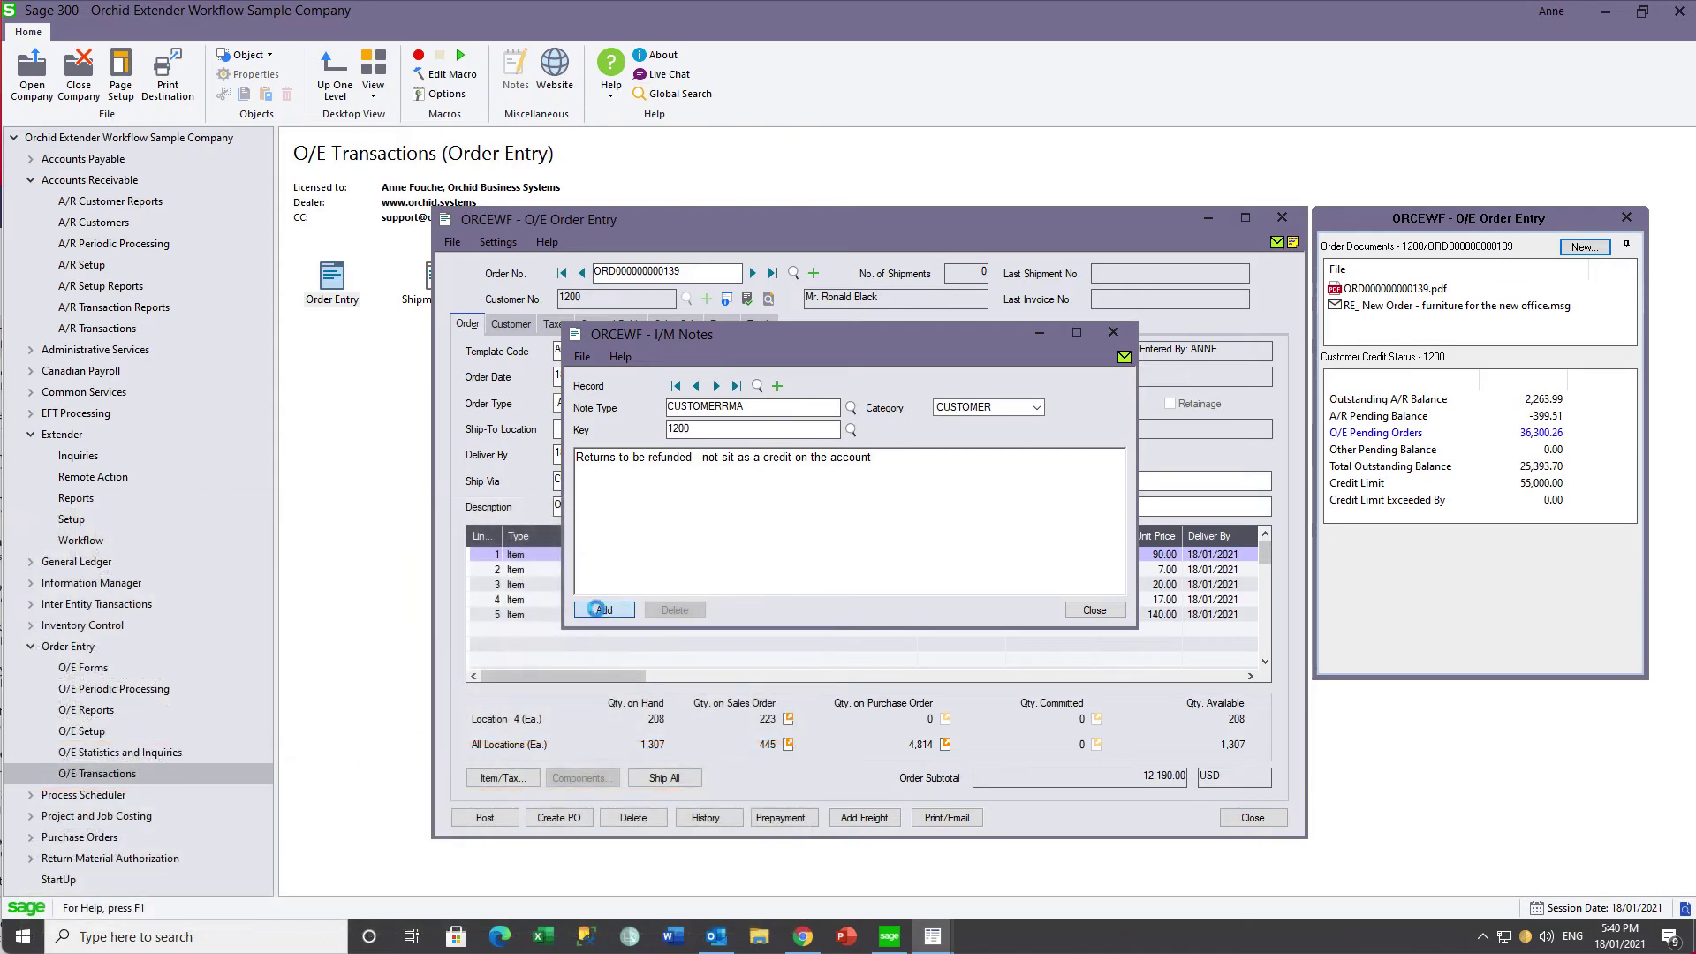
pyautogui.click(1094, 611)
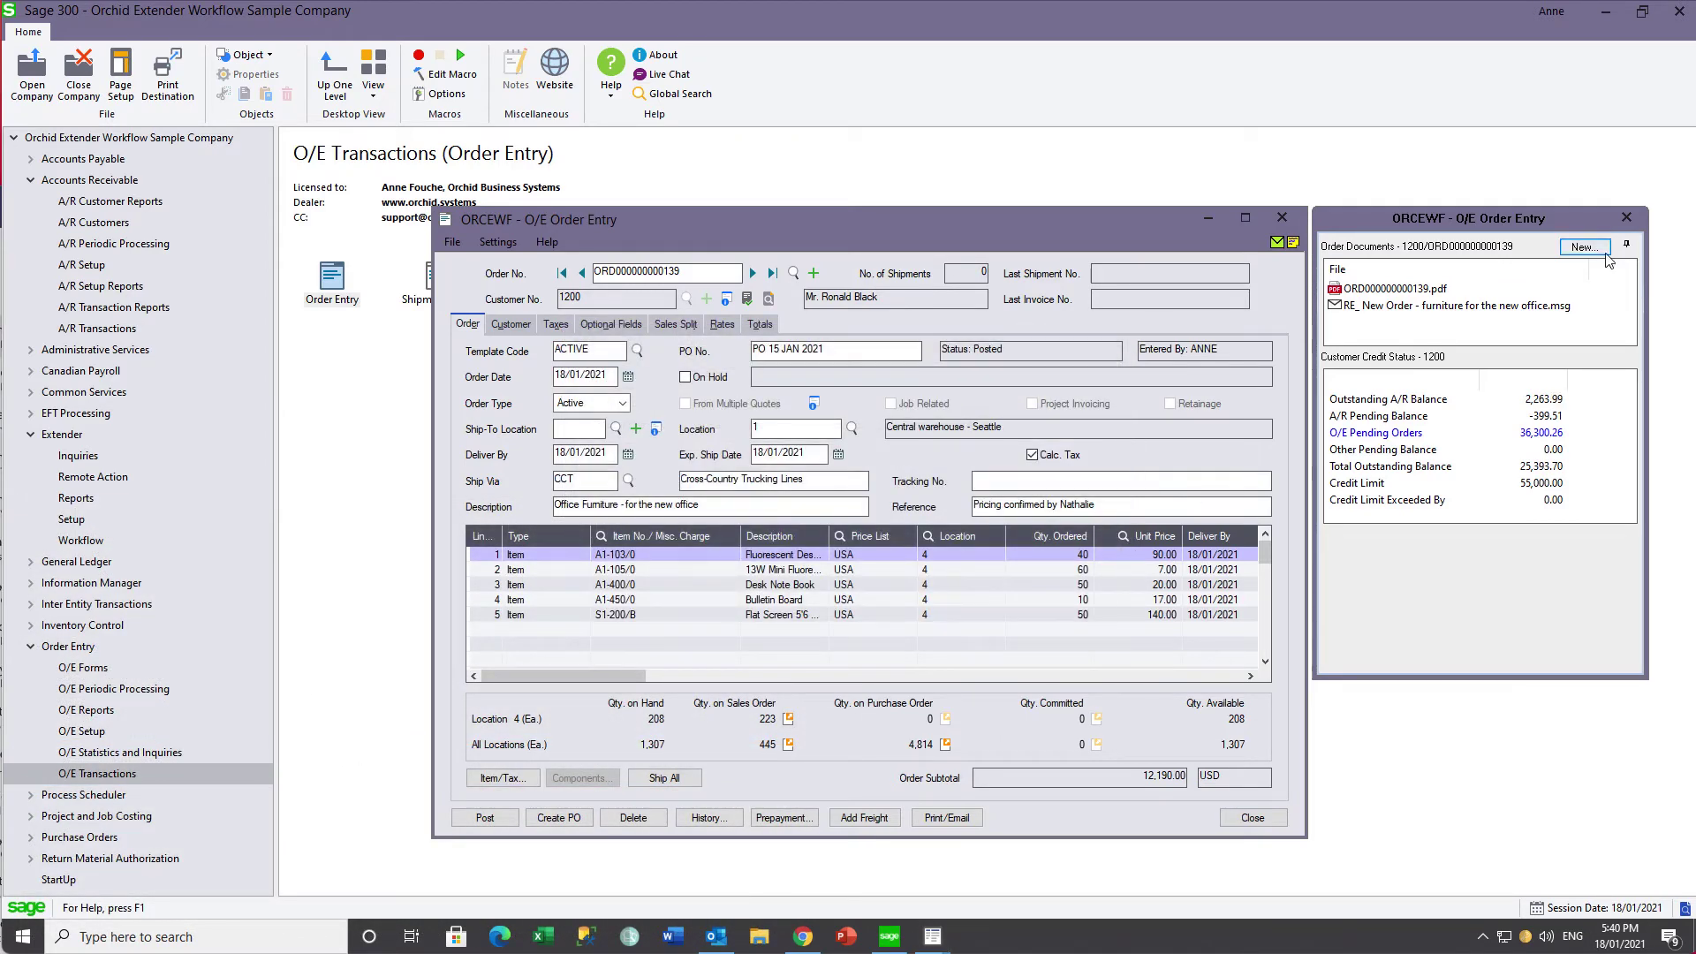
pyautogui.click(1626, 217)
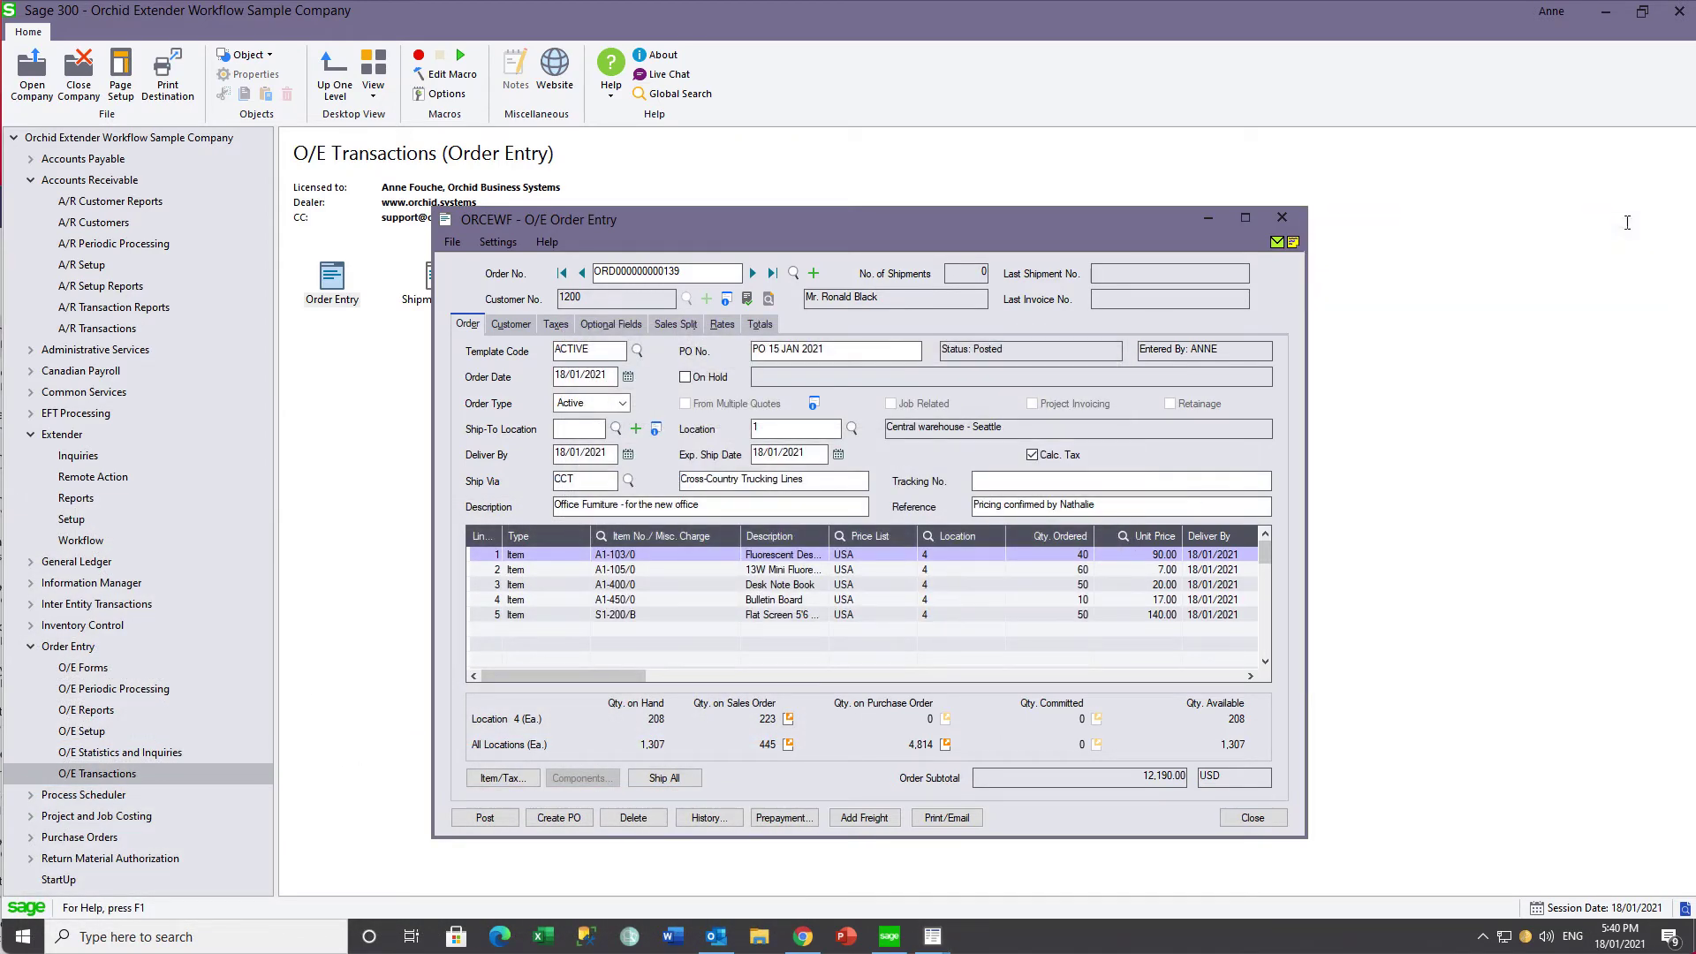
pyautogui.click(1293, 243)
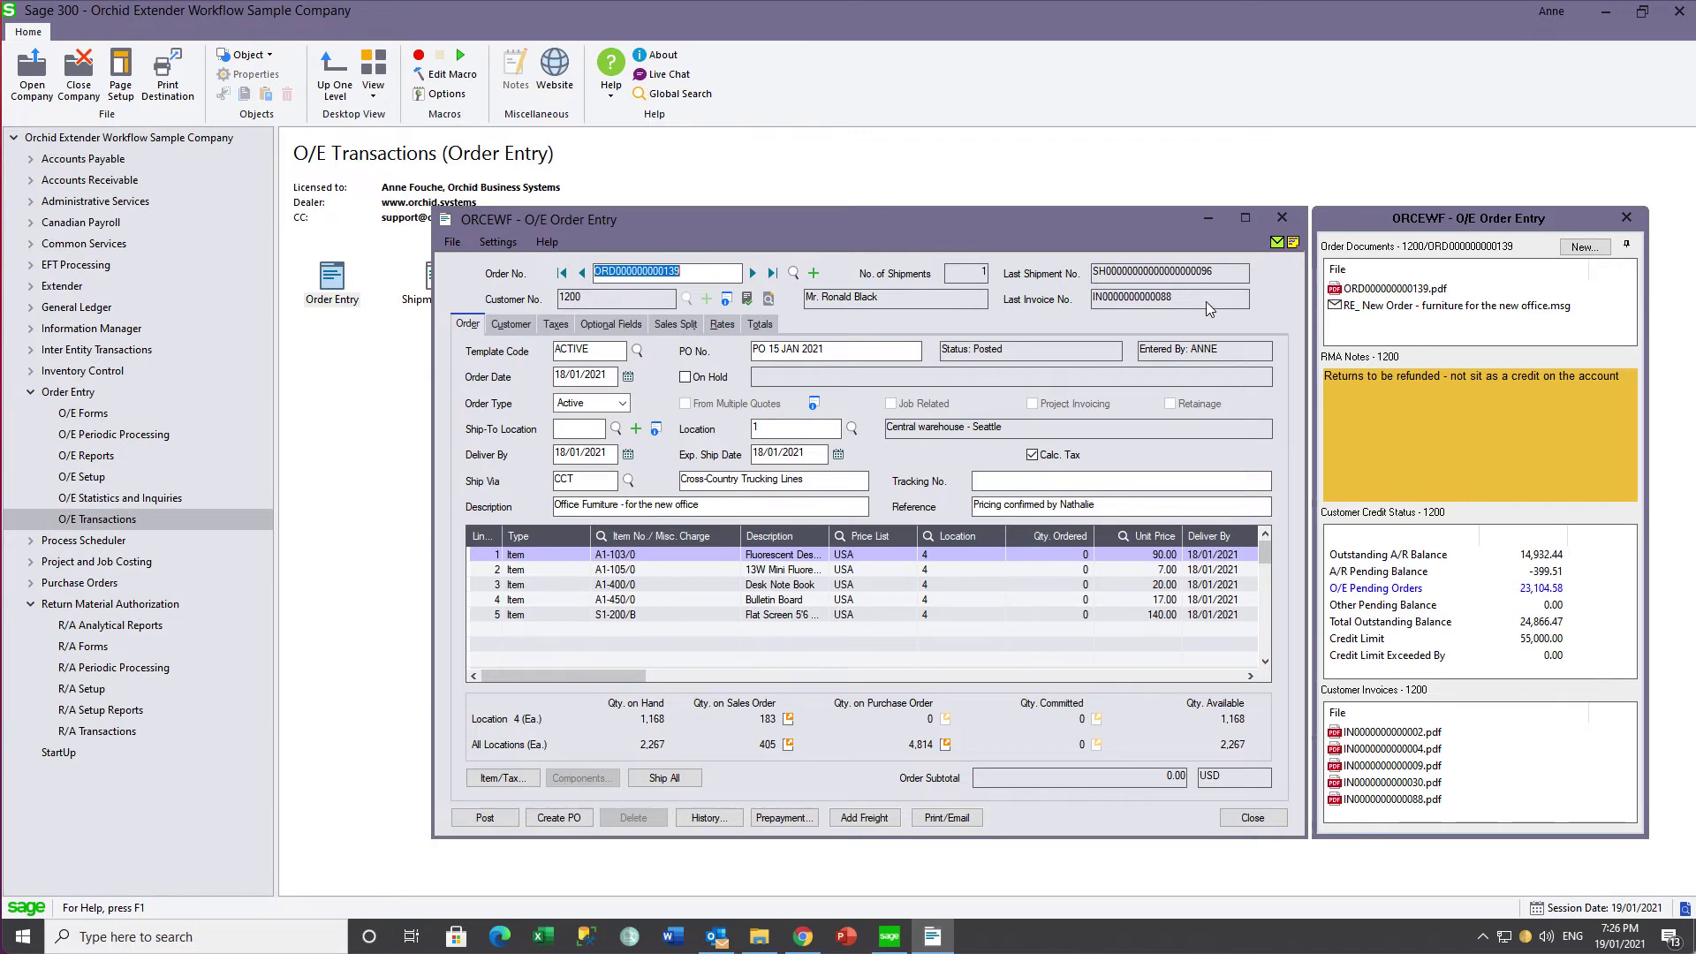
# Email the customer's invoice PDF IN0000000000088.pdf from the order's documents with the message "Here is your invoice!".
pyautogui.moveTo(1489, 810)
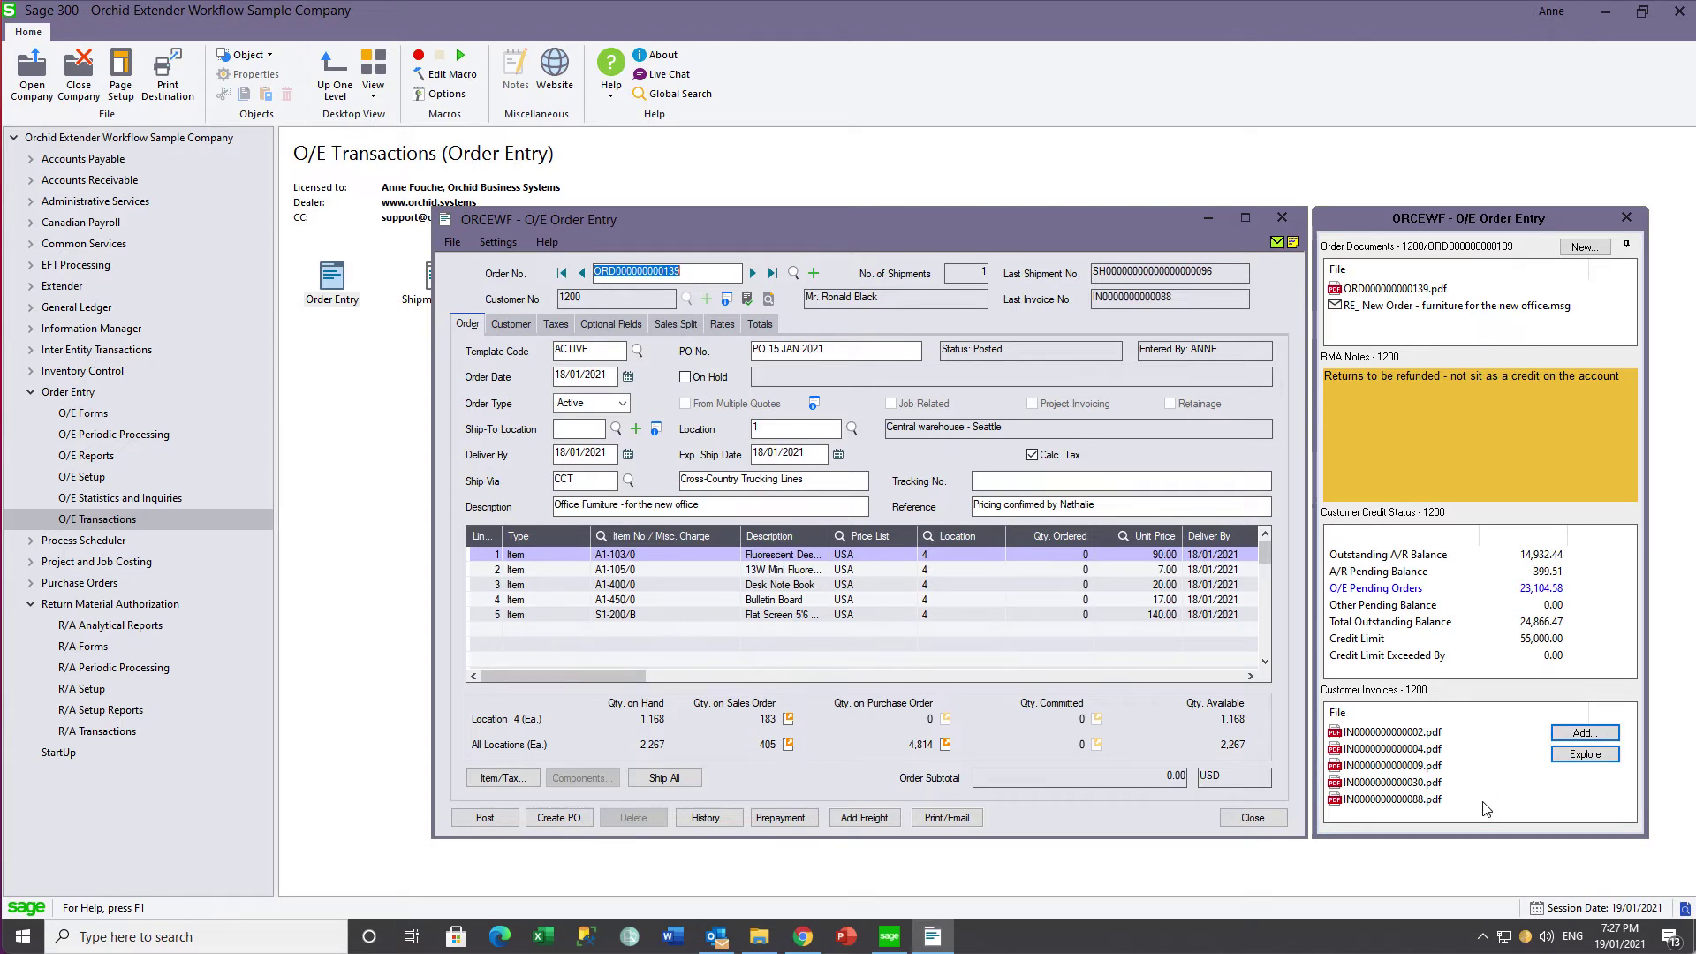
pyautogui.rightClick(1405, 800)
pyautogui.click(1411, 811)
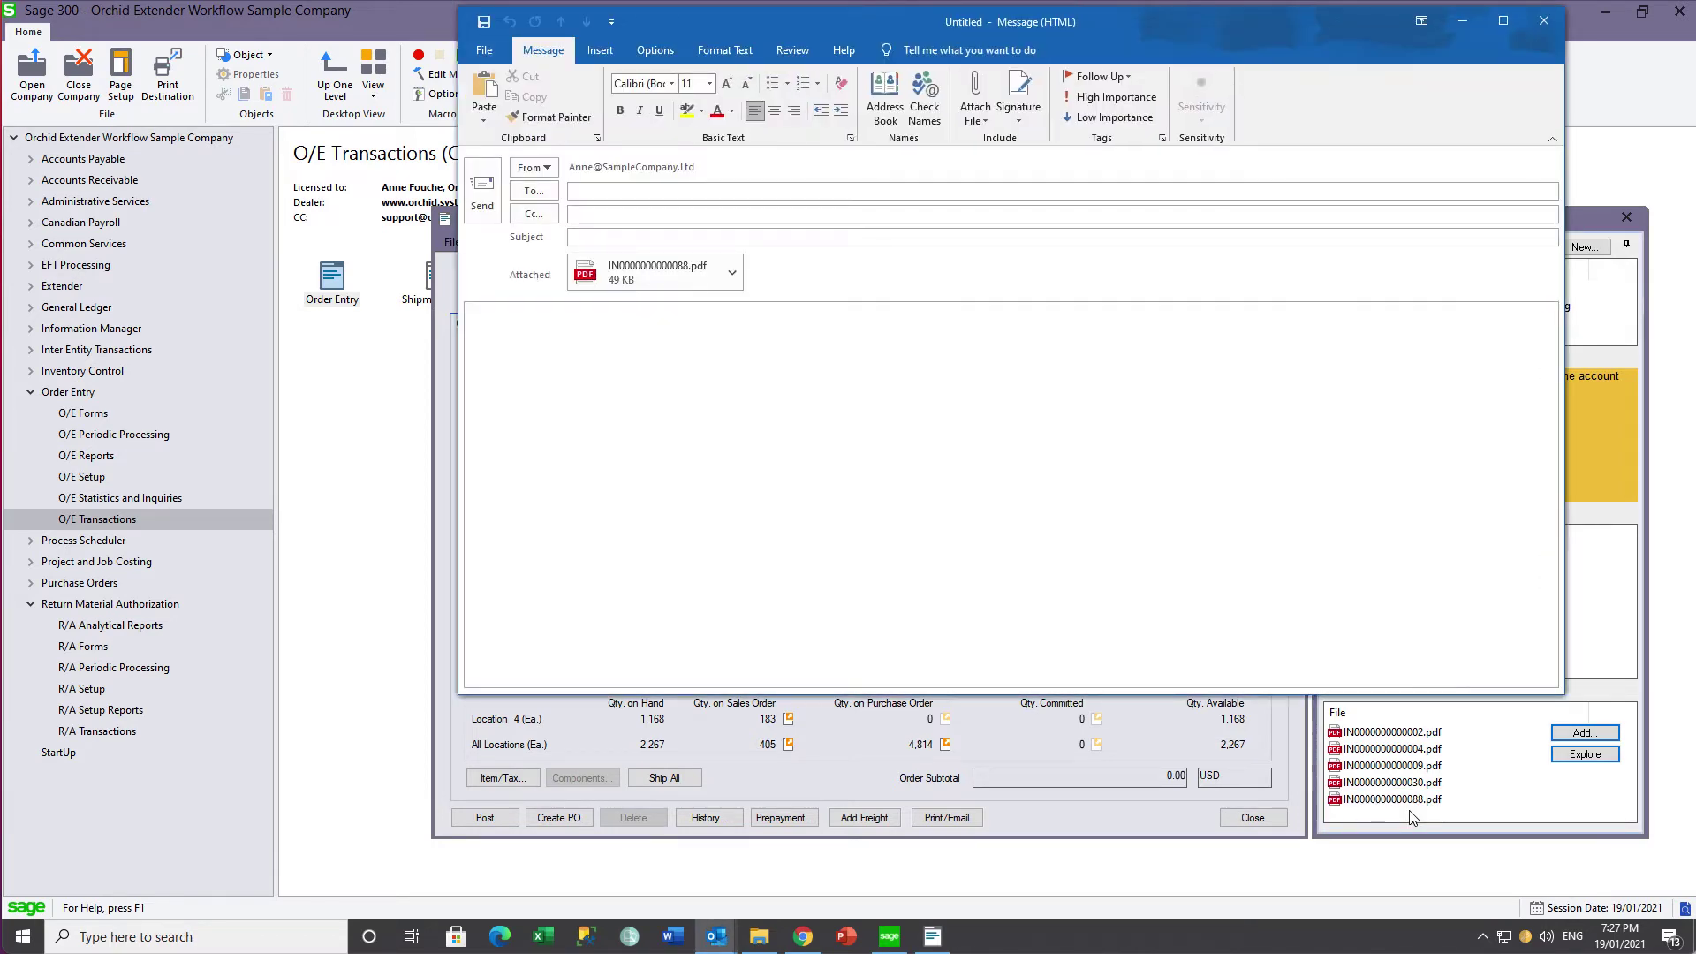
pyautogui.click(653, 188)
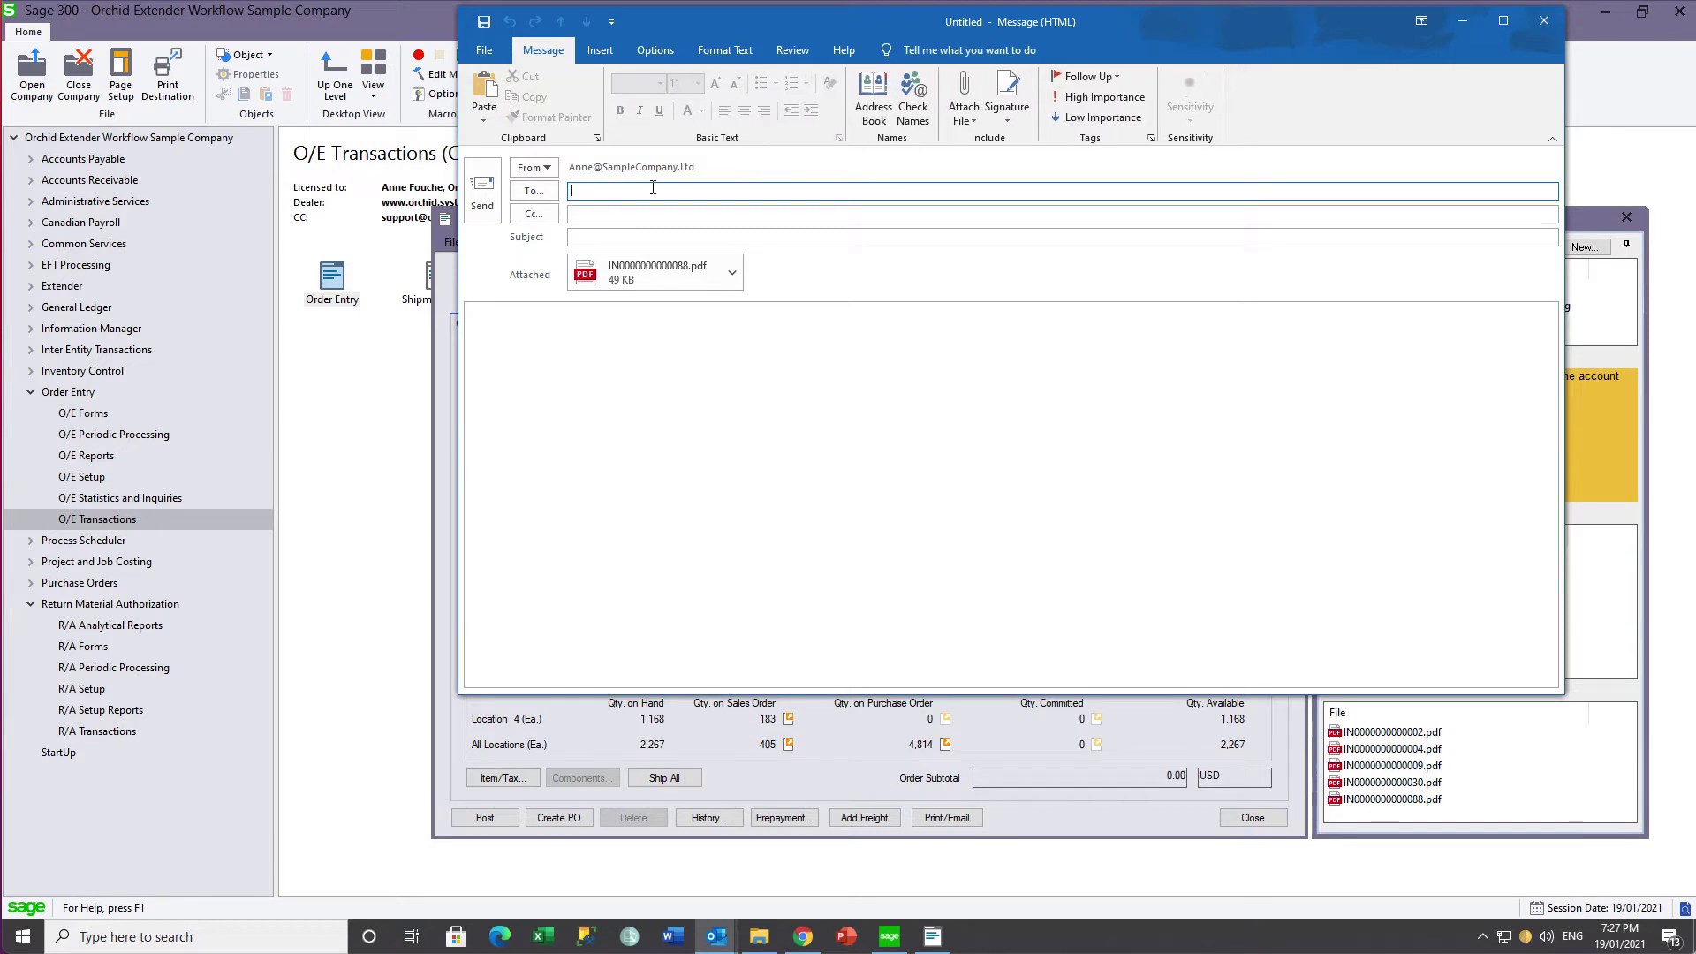
pyautogui.write('rona')
pyautogui.click(608, 216)
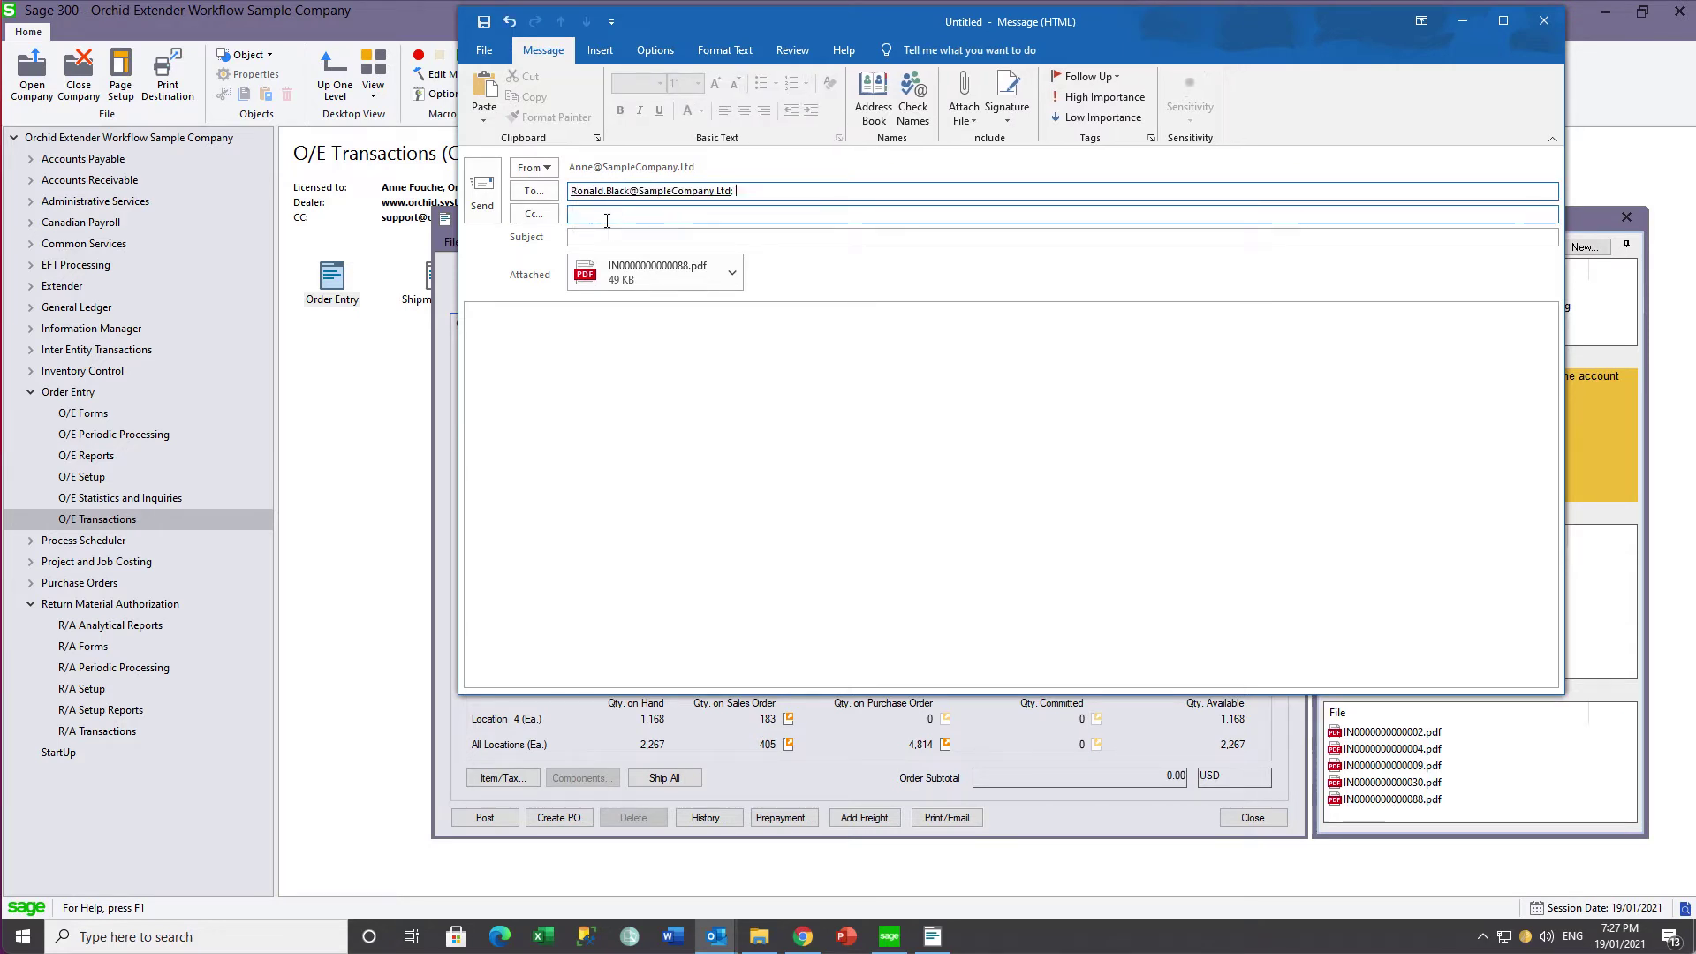
pyautogui.click(530, 336)
pyautogui.write('Here is your invoice!')
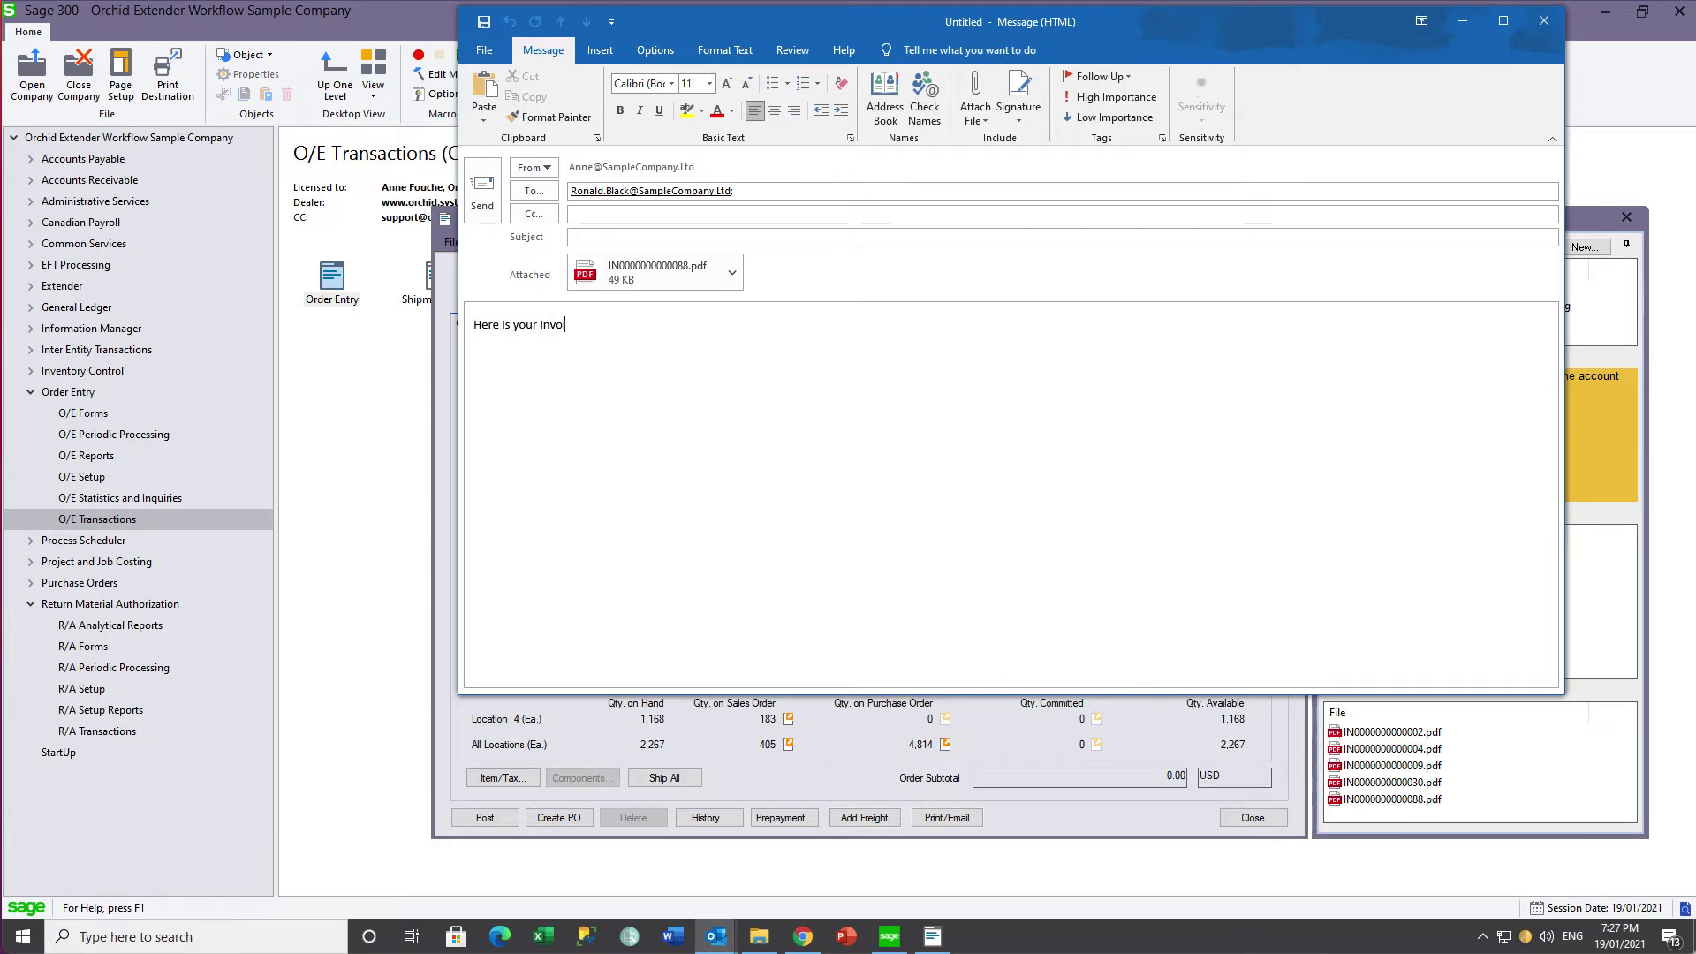
pyautogui.click(482, 191)
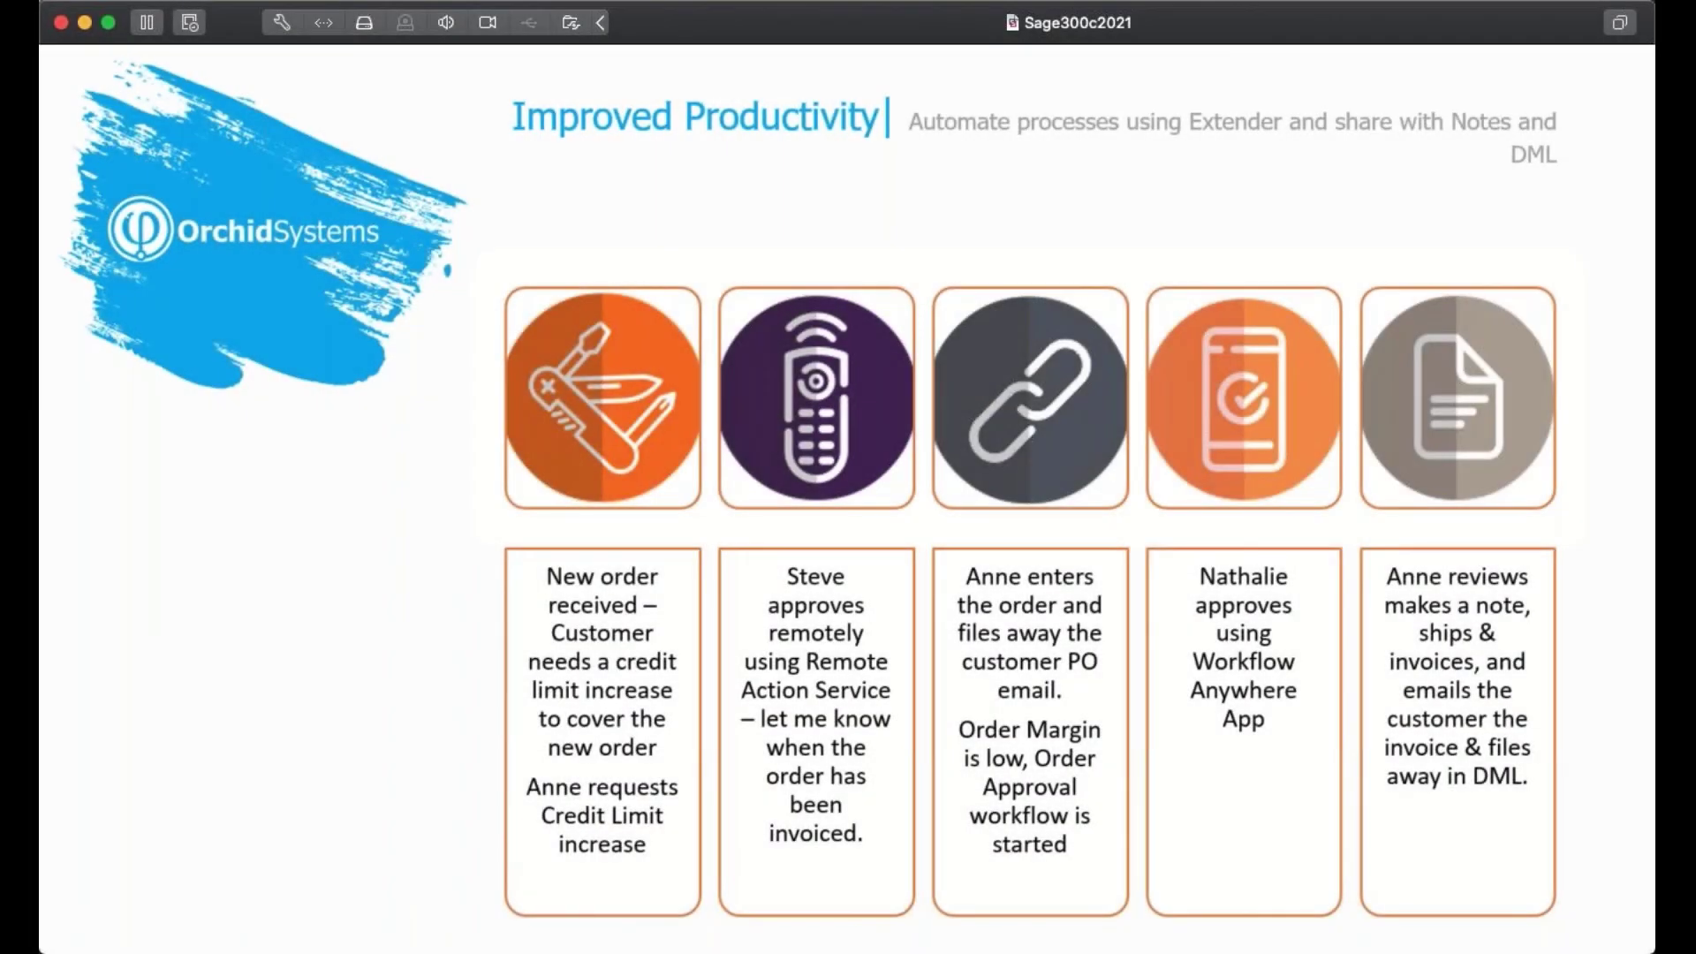
pyautogui.press('Right')
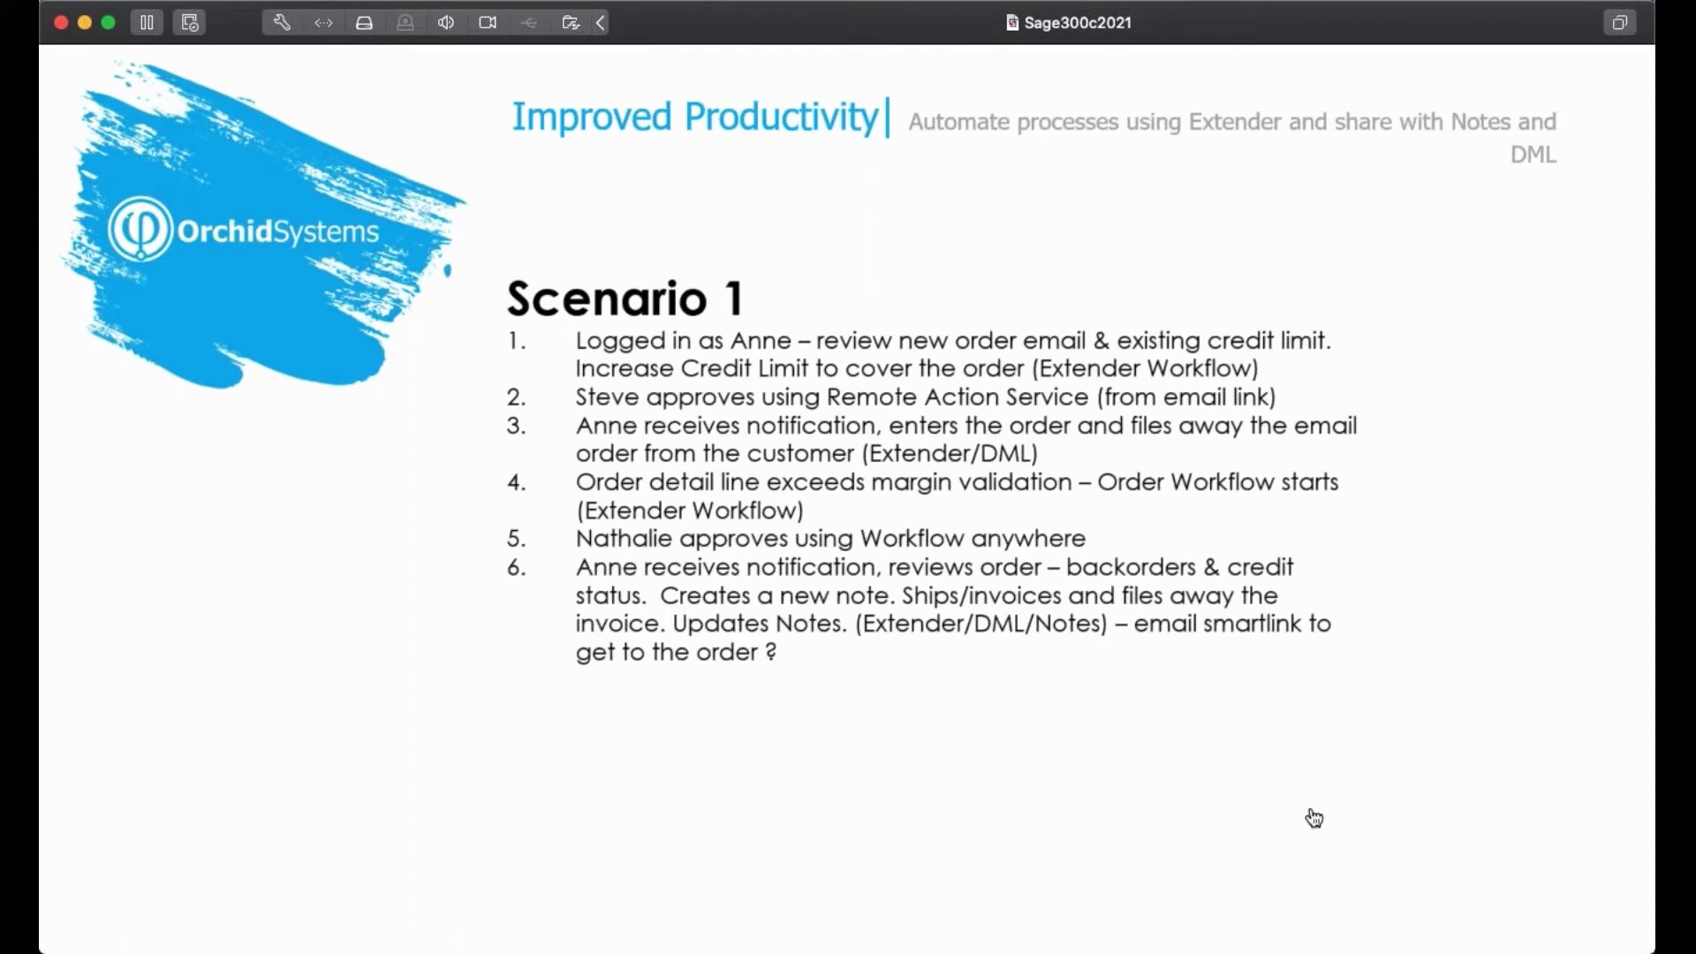
pyautogui.press('Right')
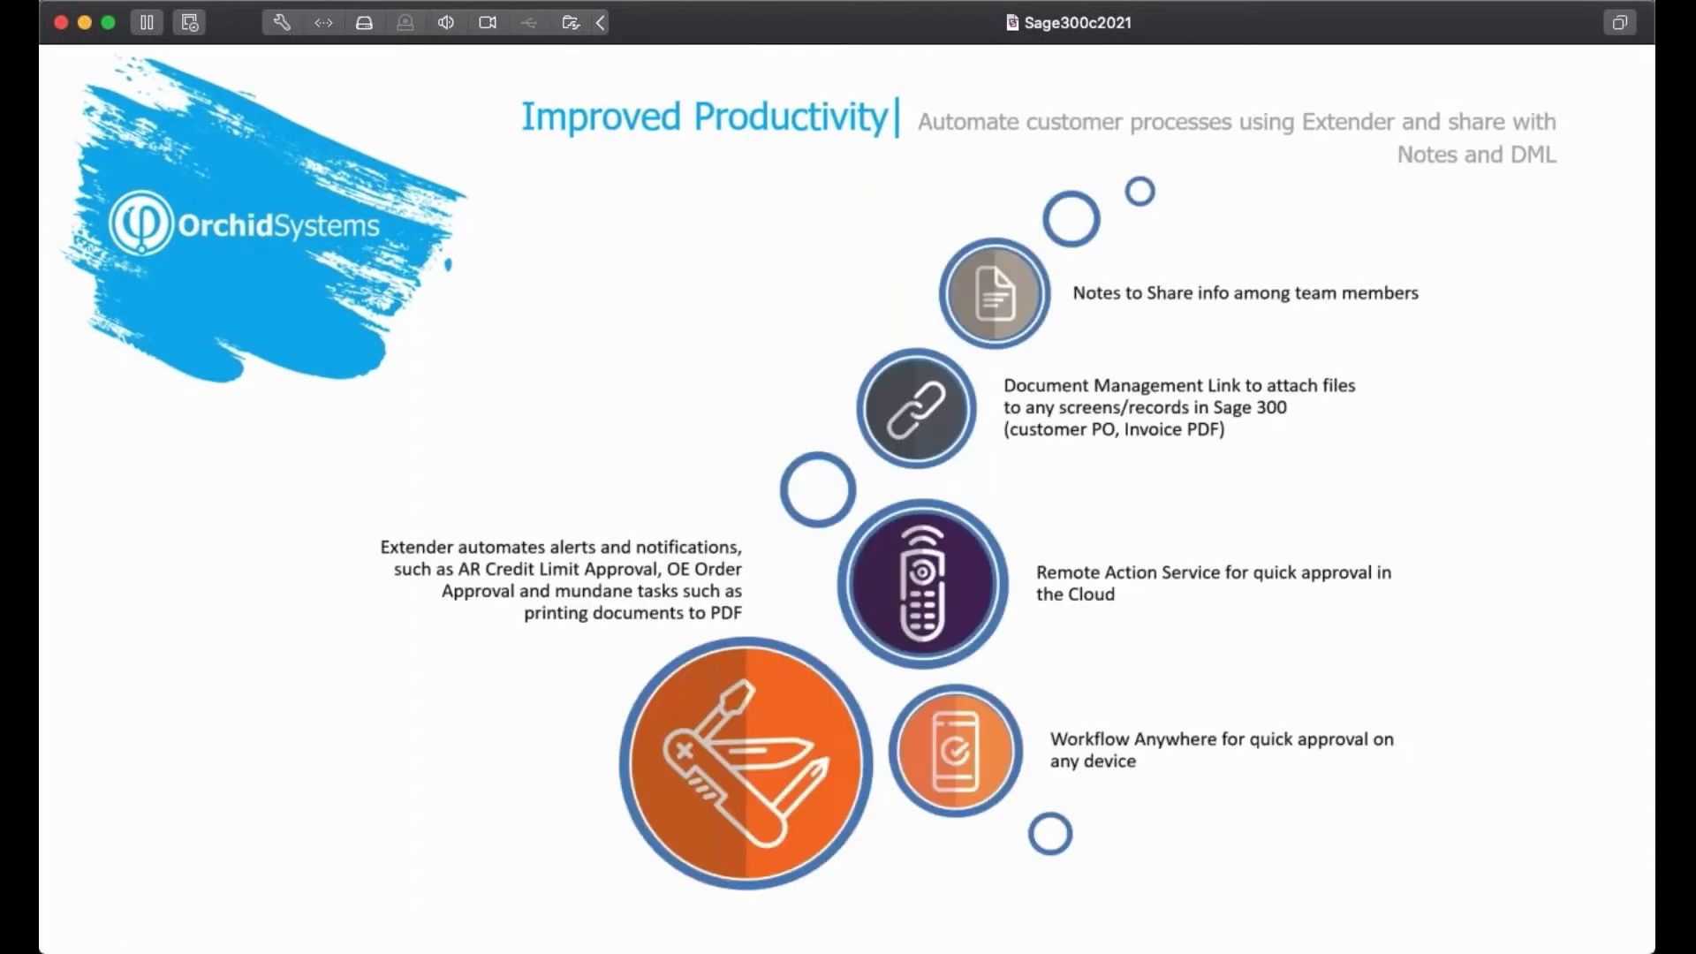
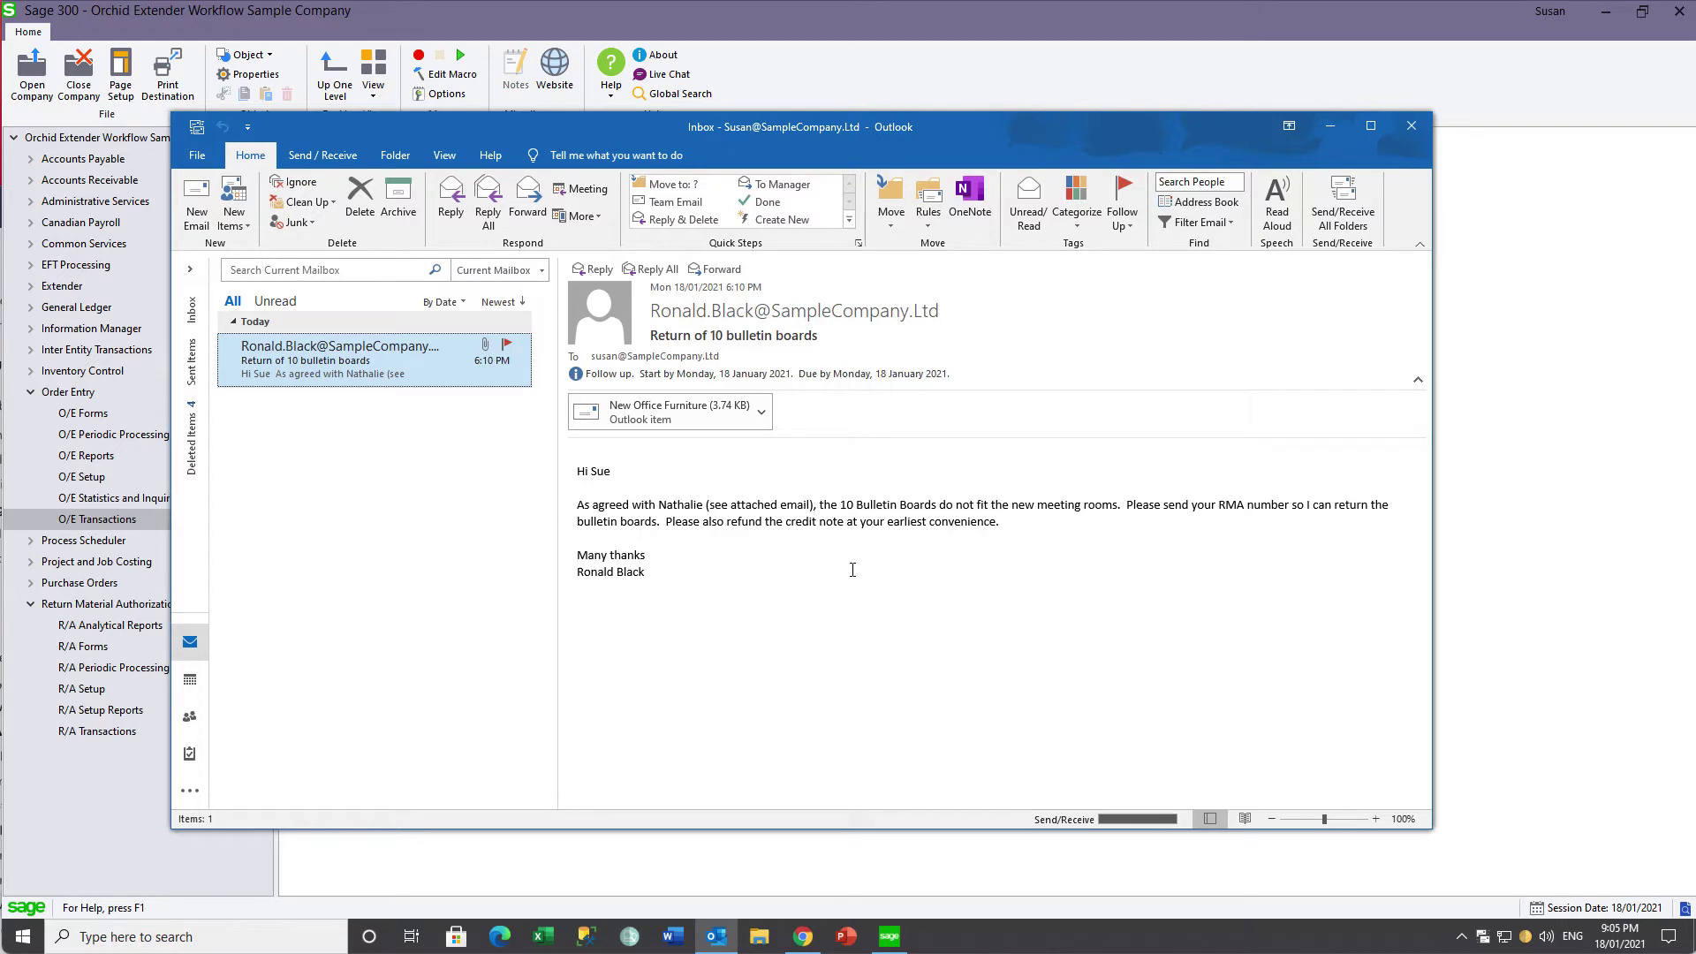
# Read the customer's bulletin board return request in Outlook and the refund terms in its attached New Office Furniture email.
pyautogui.moveTo(838, 493); pyautogui.dragTo(922, 512)
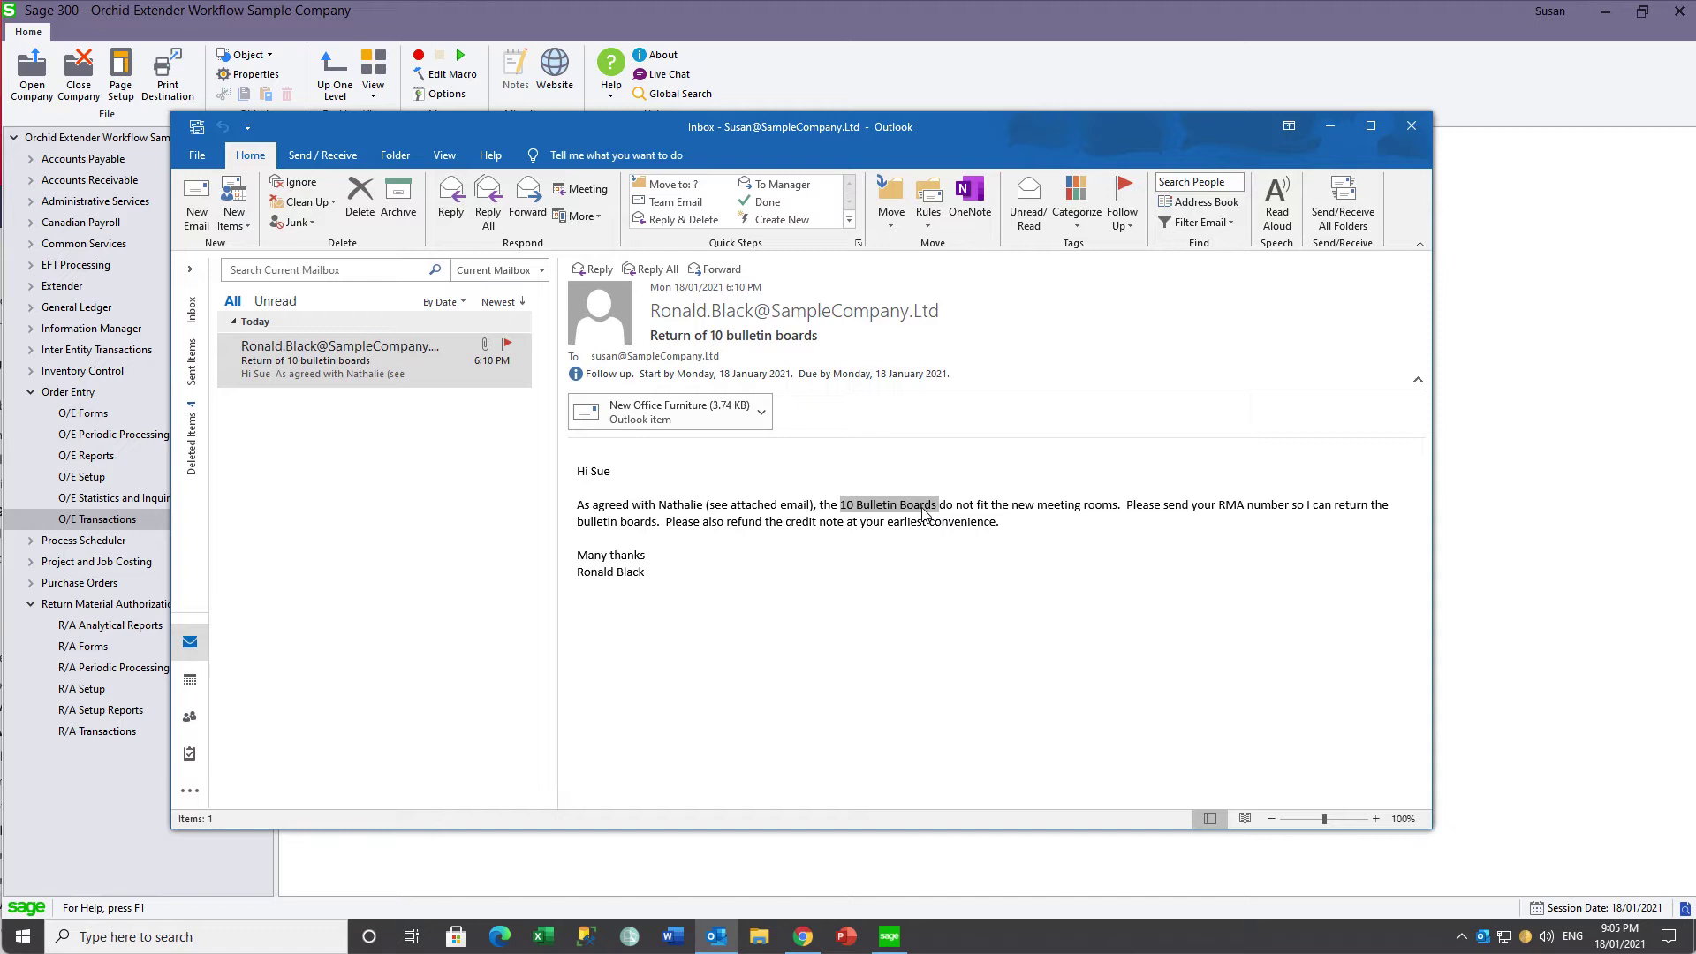
pyautogui.click(763, 413)
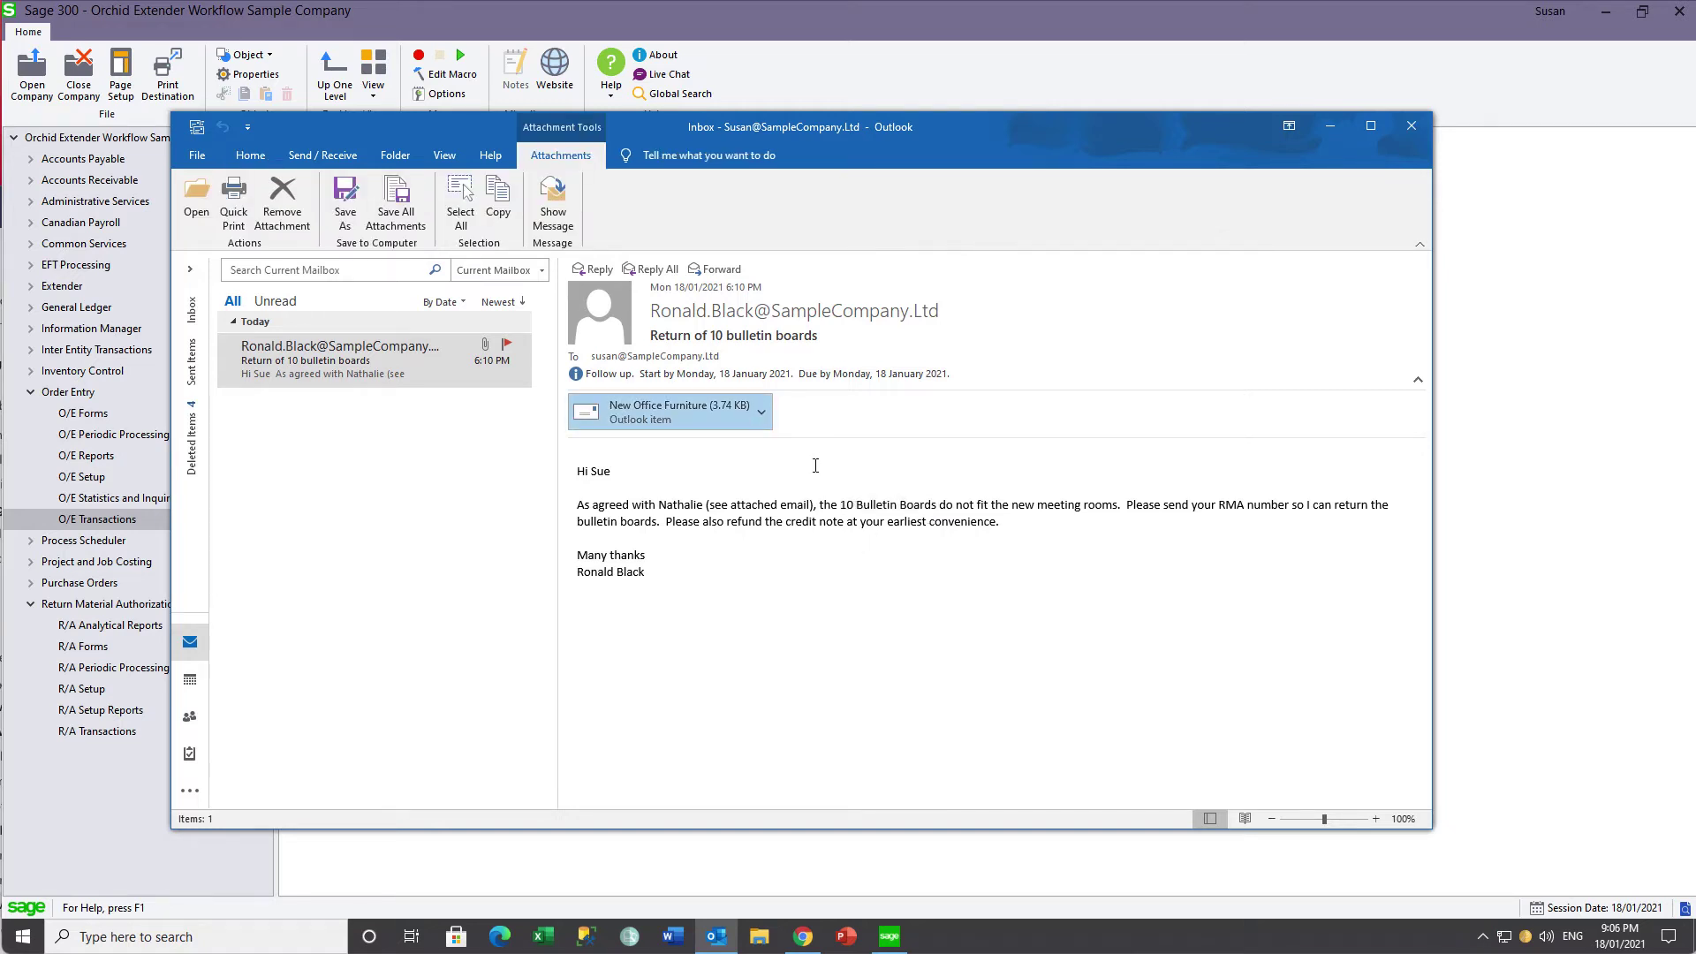
pyautogui.click(749, 415)
pyautogui.moveTo(788, 681); pyautogui.dragTo(568, 665)
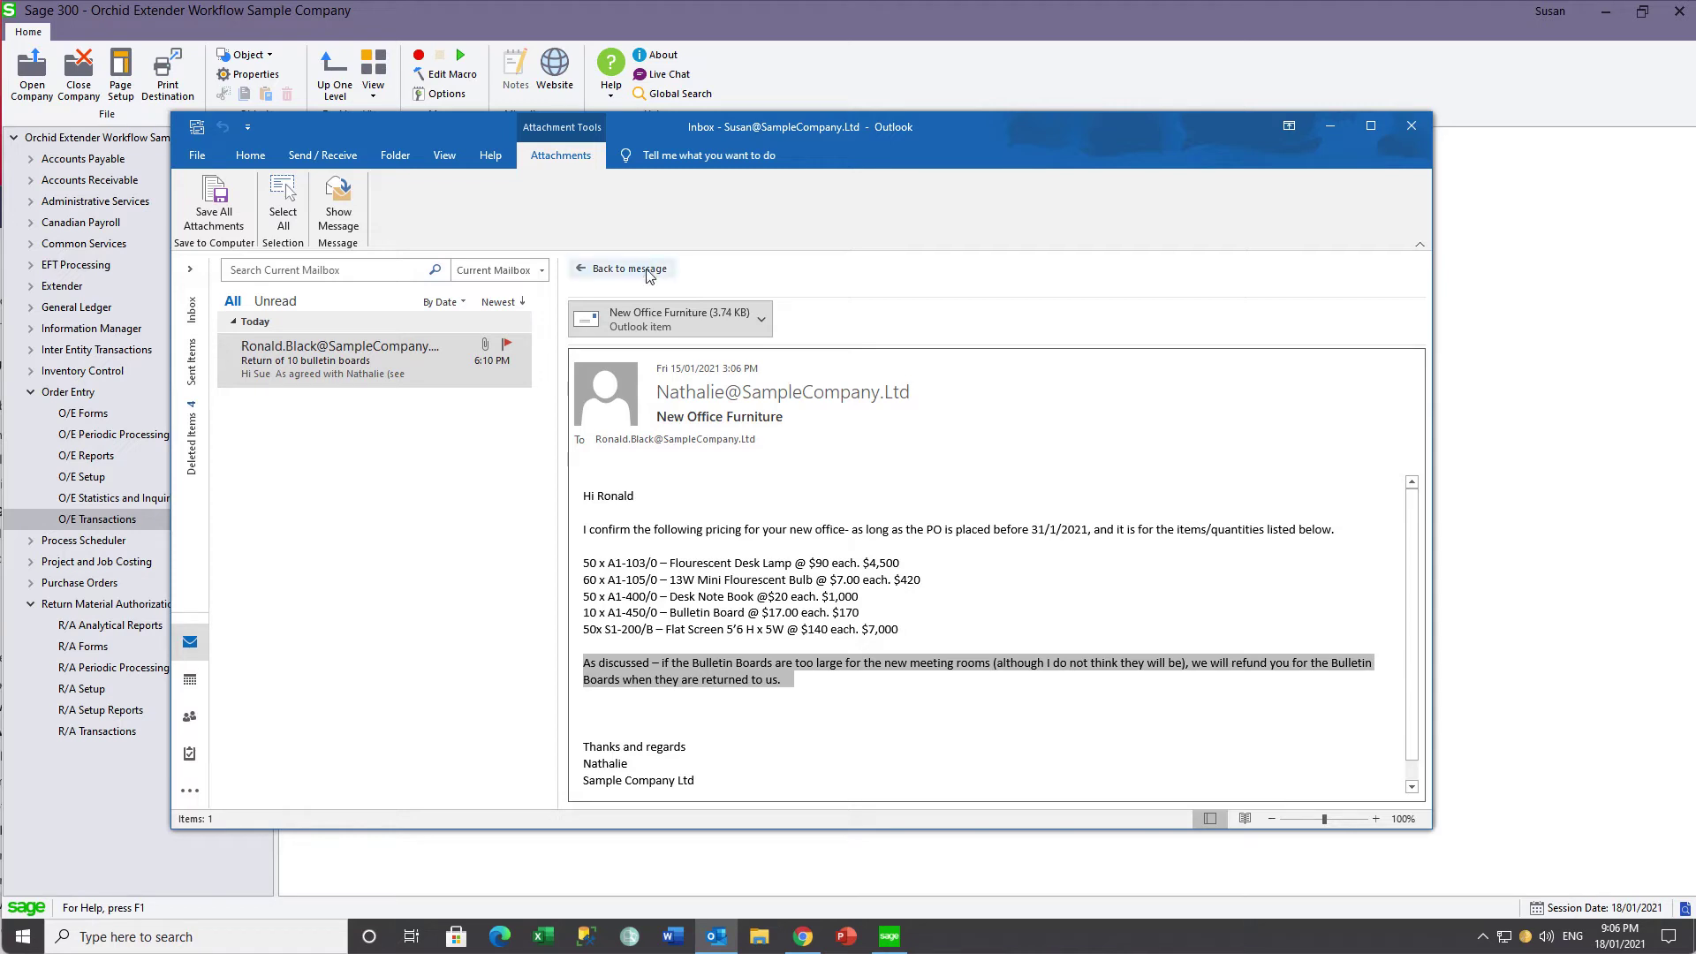
pyautogui.click(592, 270)
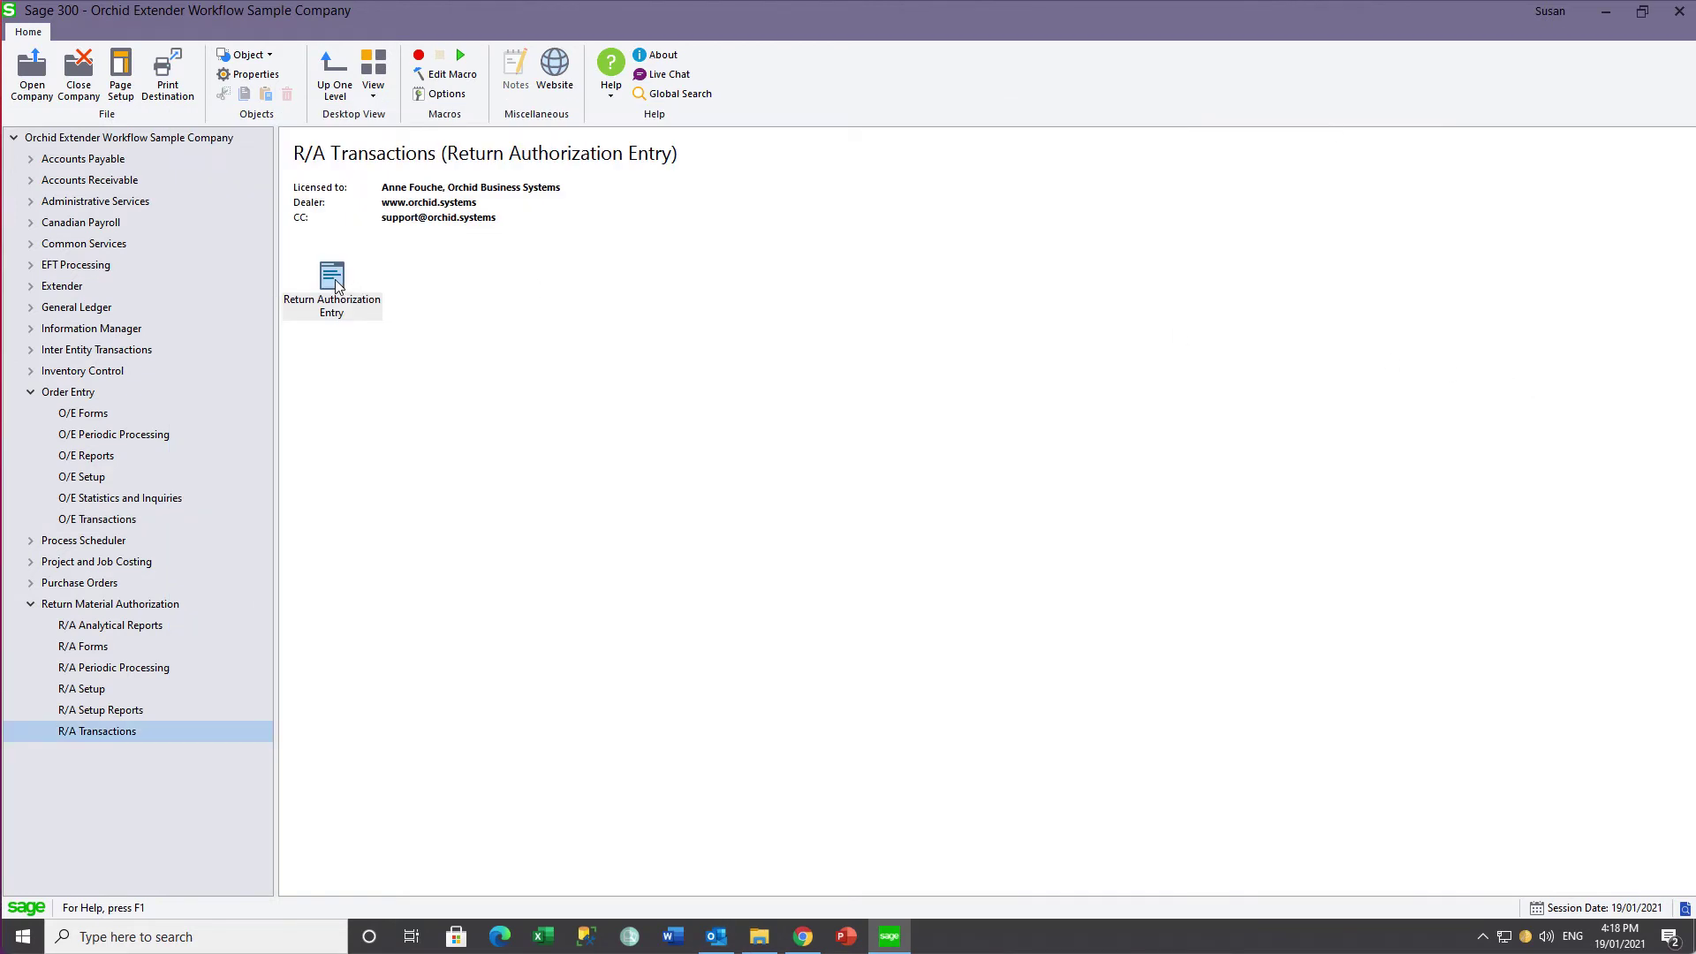
# Open Return Authorization Entry in Sage 300 and enter the customer number on a new return authorization.
pyautogui.doubleClick(336, 282)
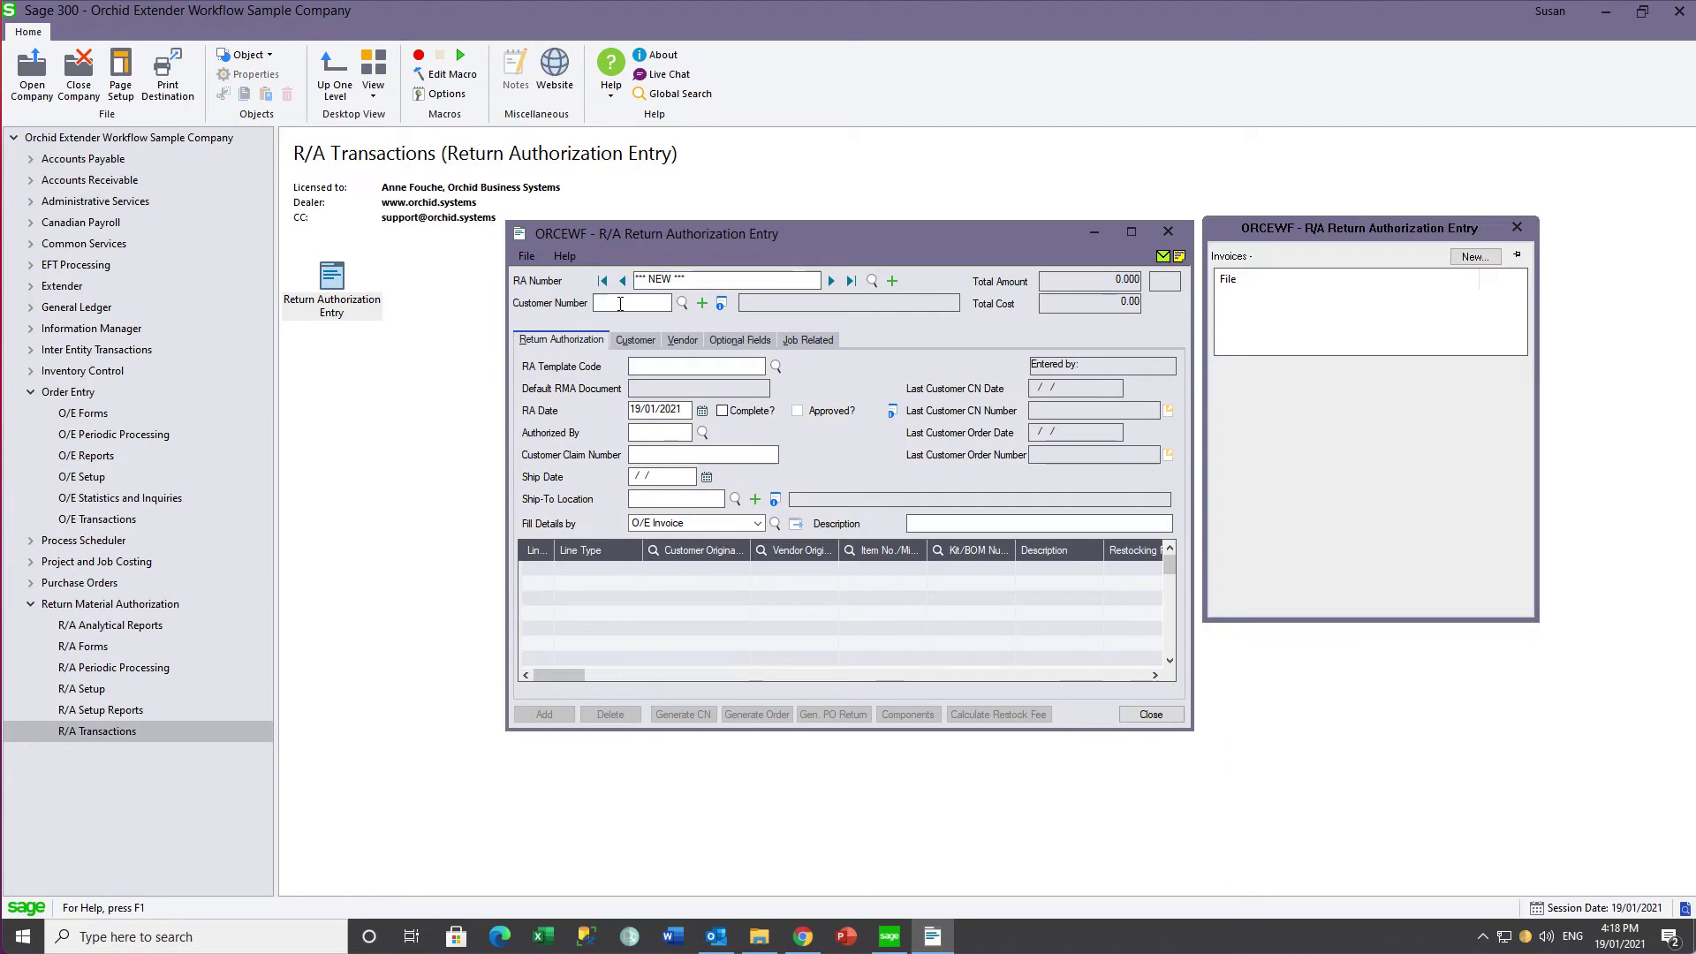
pyautogui.write('1200')
pyautogui.press('Tab')
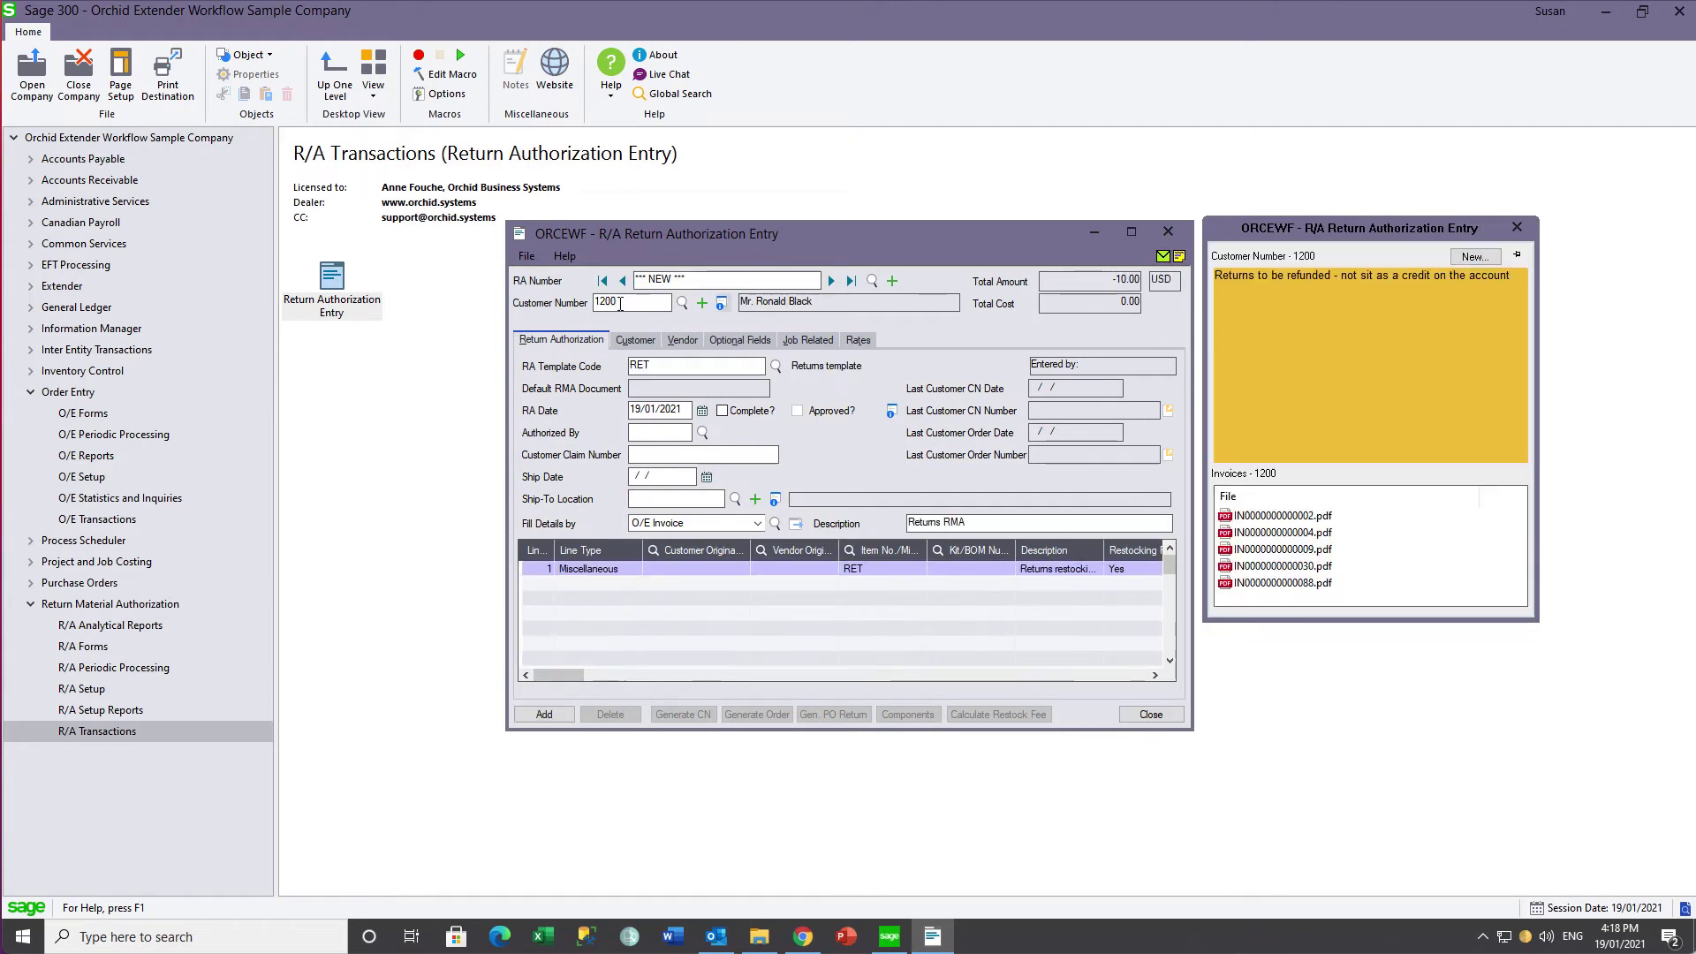
# Review the customer's returns note and the invoice PDF IN0000000000088.pdf, and close the PDF.
pyautogui.moveTo(1279, 322)
pyautogui.moveTo(1310, 540)
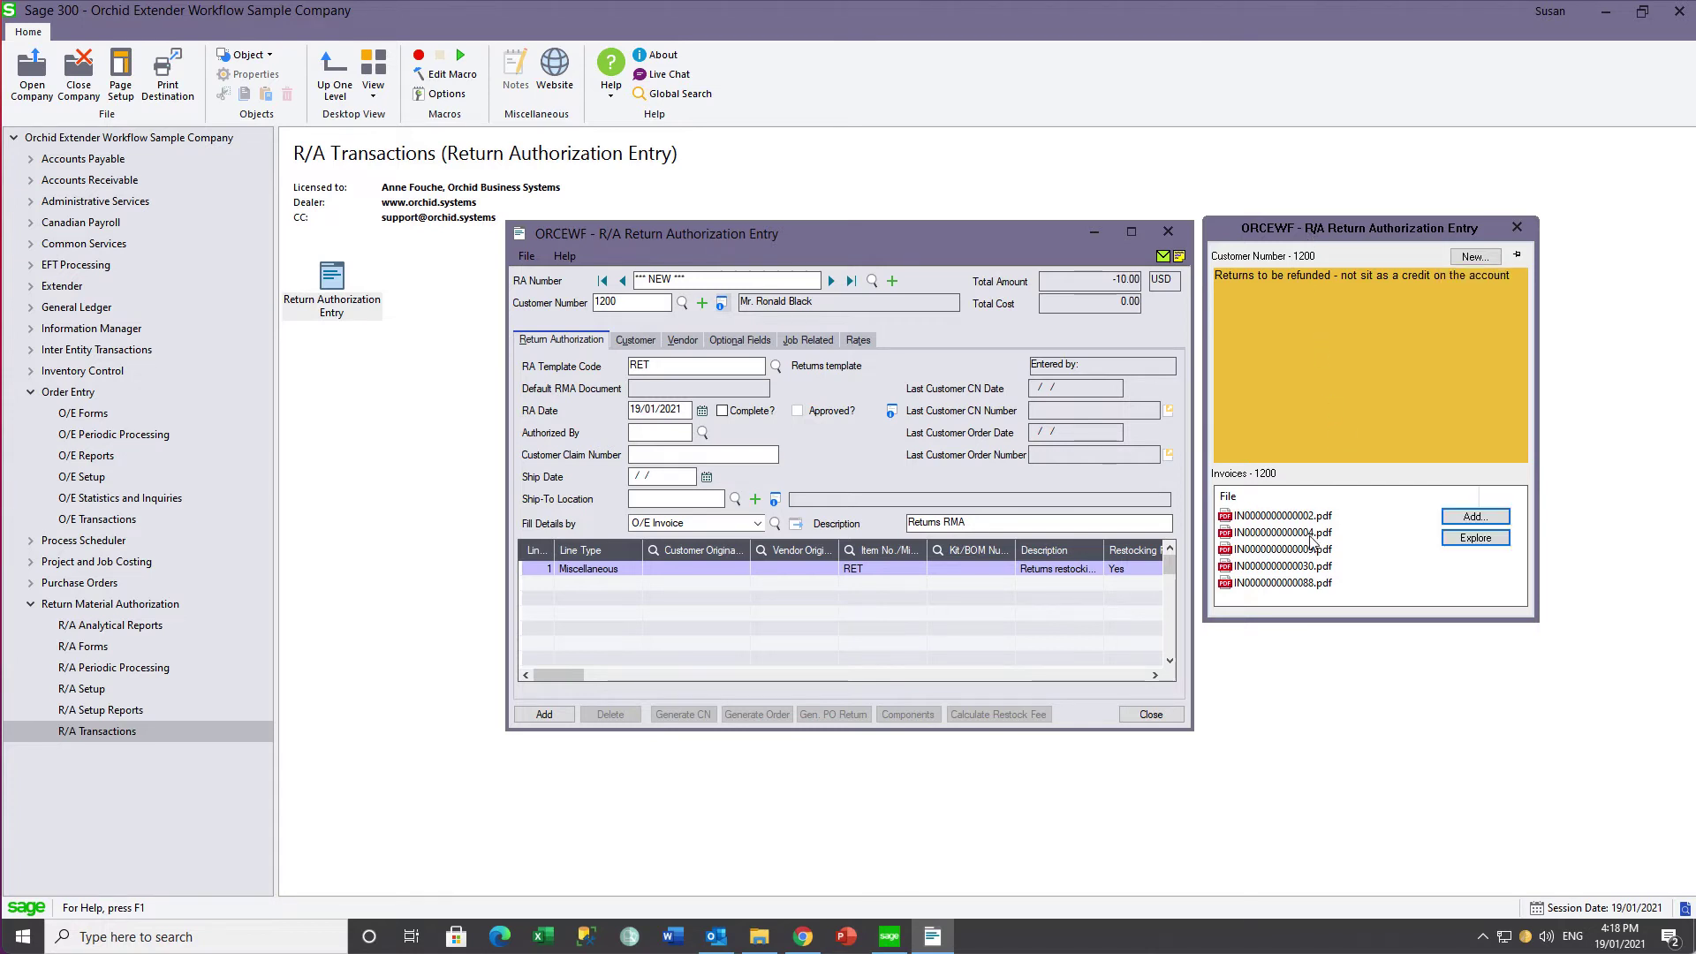
pyautogui.doubleClick(1293, 588)
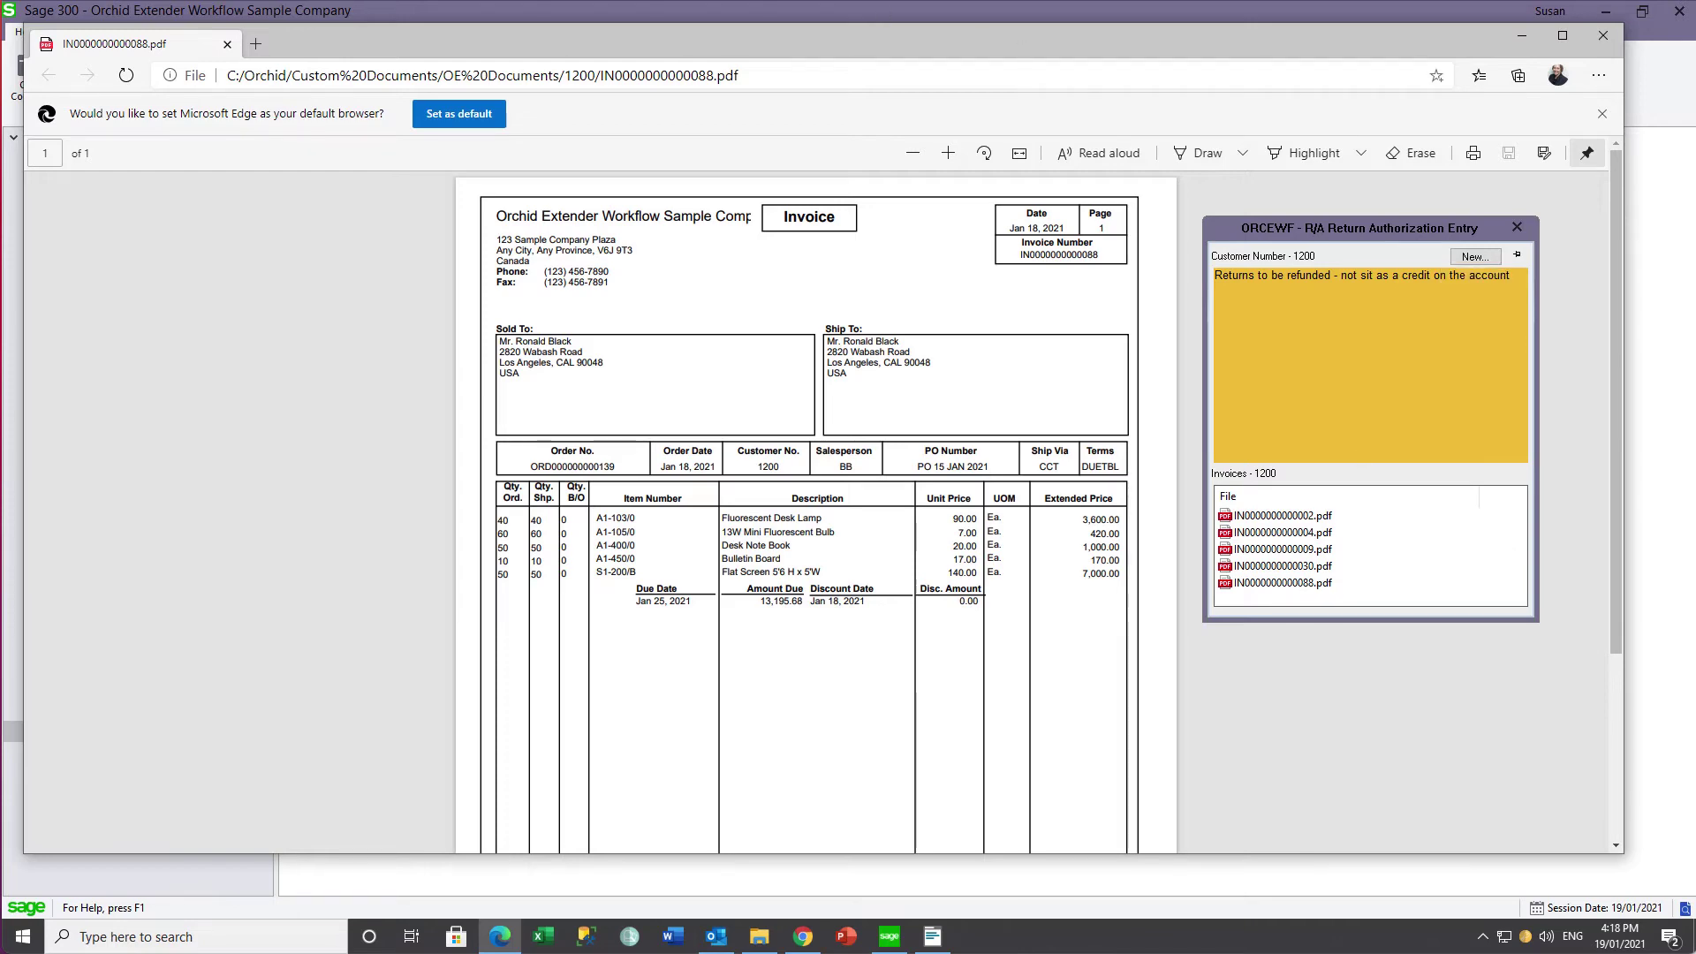
pyautogui.click(227, 43)
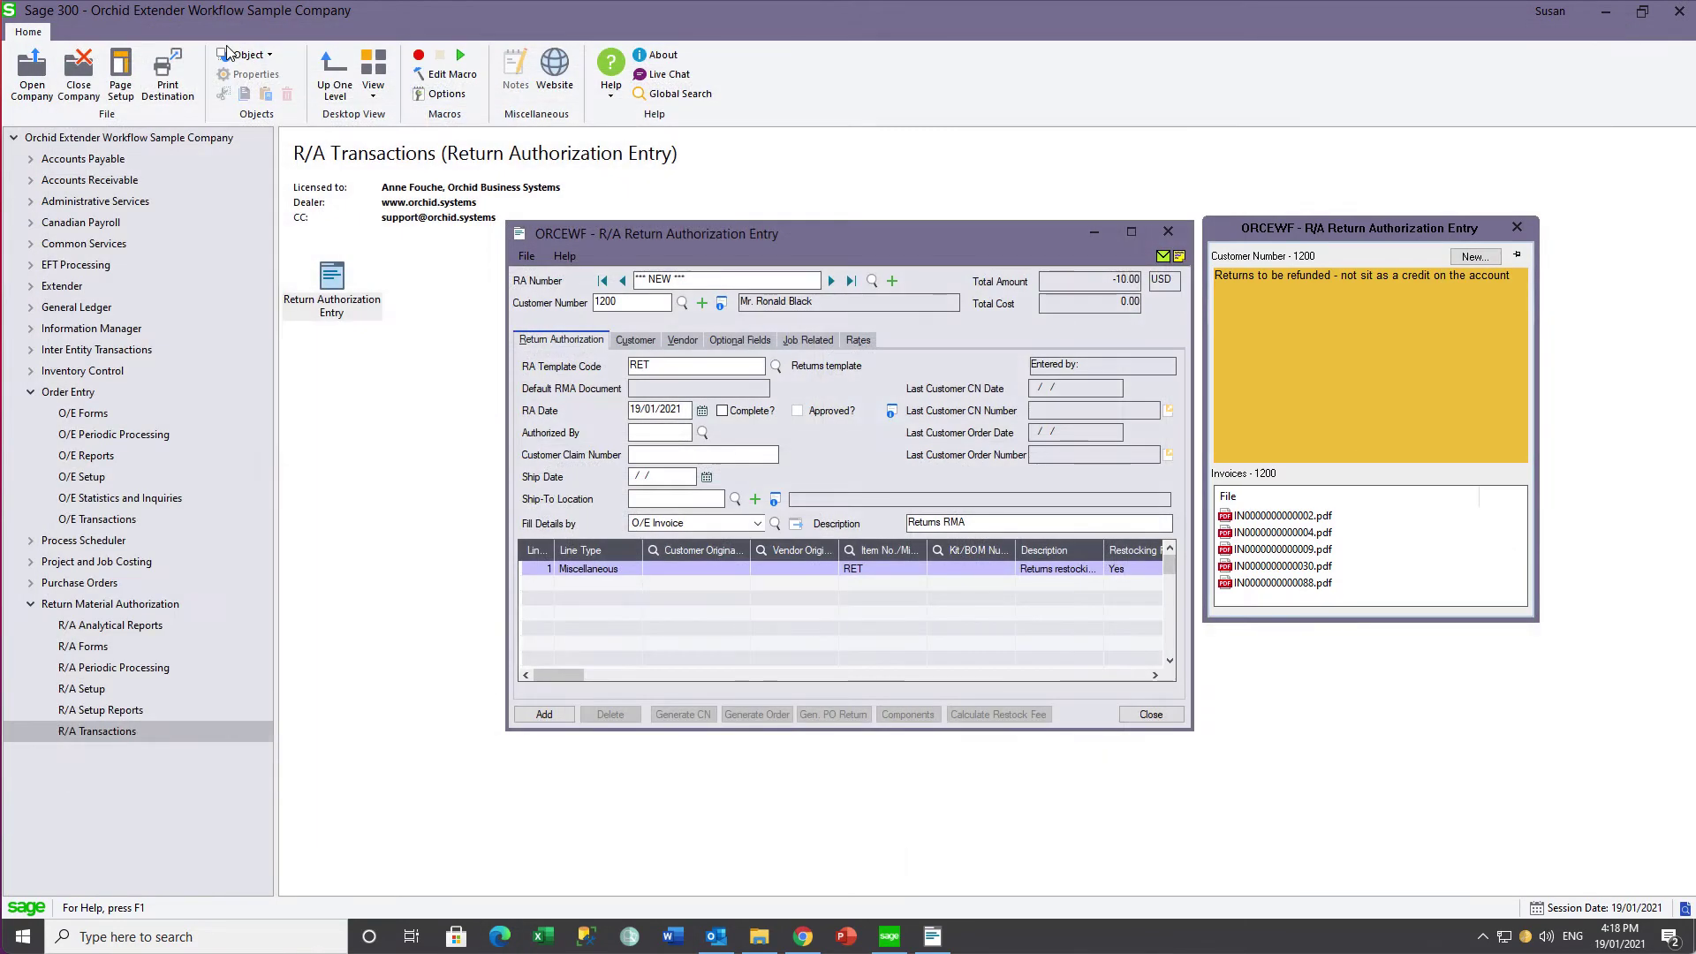
pyautogui.doubleClick(644, 363)
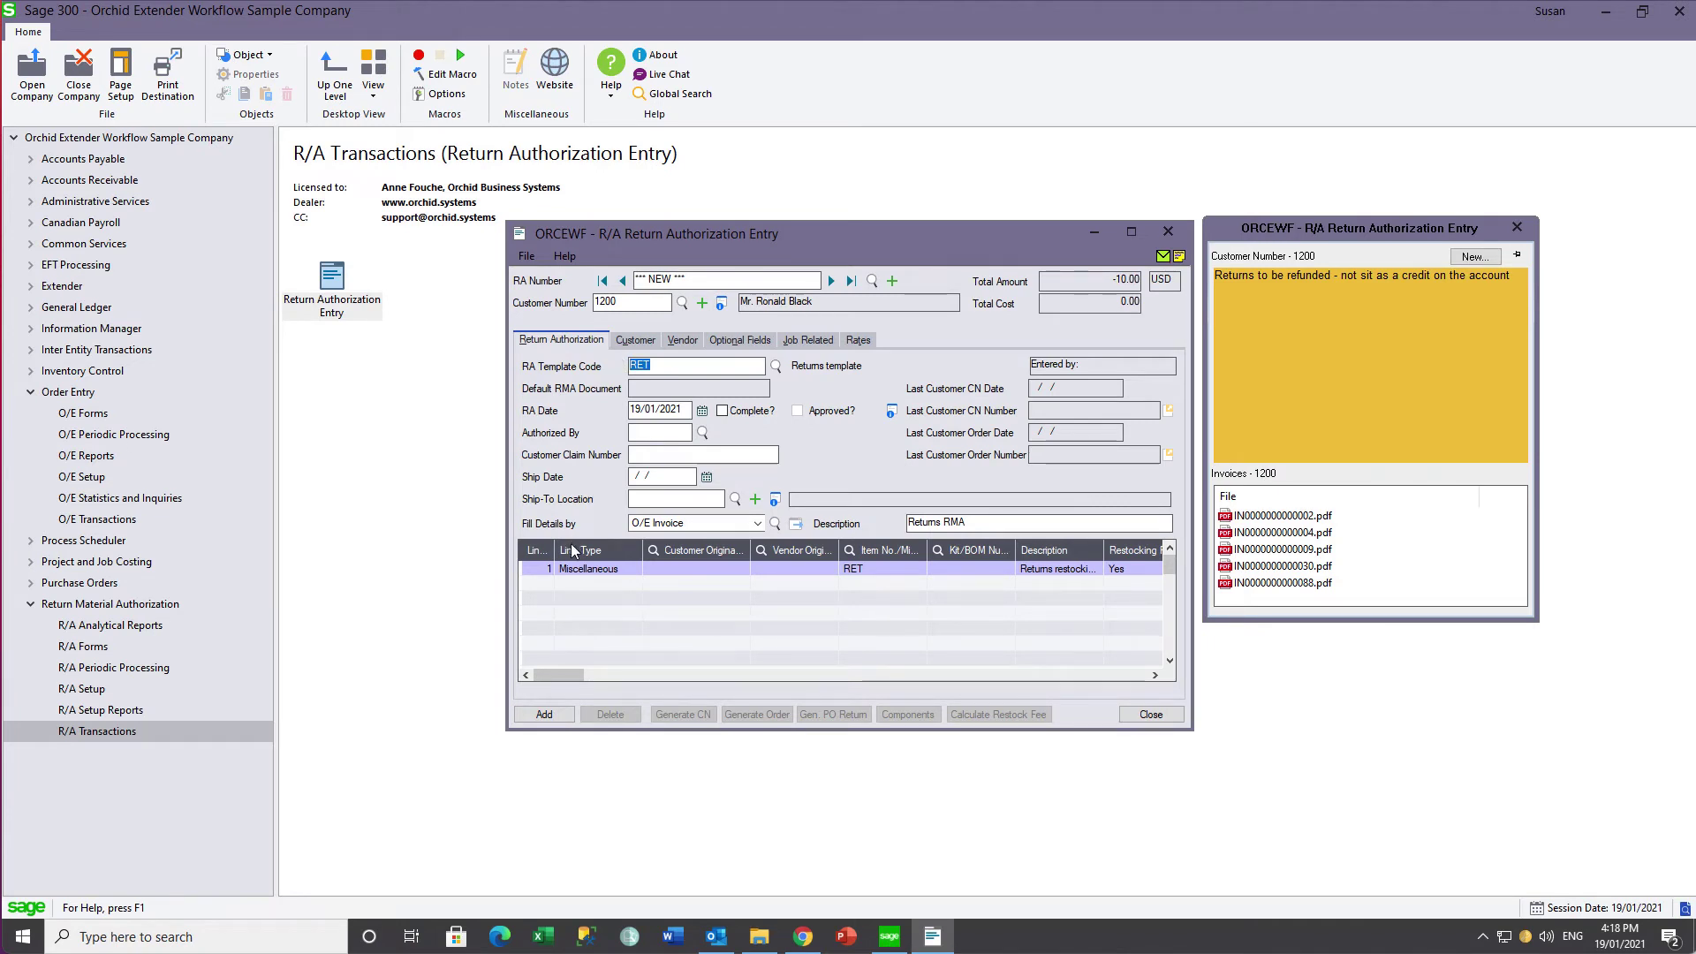
pyautogui.click(574, 572)
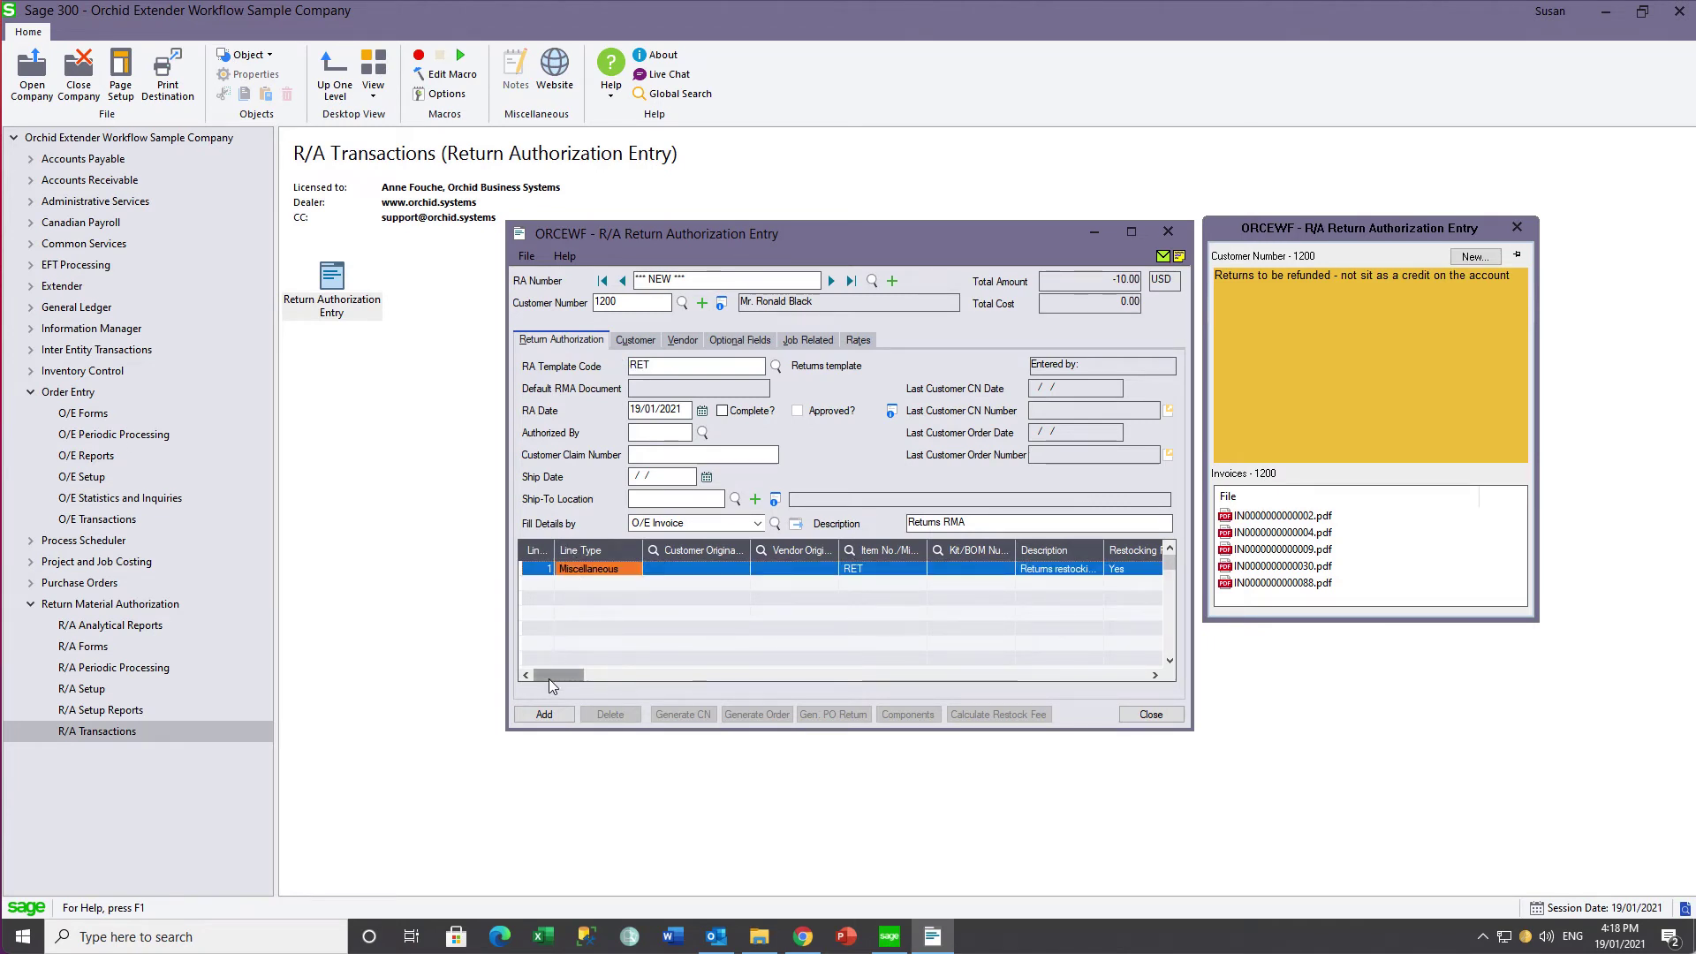
pyautogui.moveTo(548, 679)
pyautogui.mouseDown()
pyautogui.moveTo(643, 680)
pyautogui.moveTo(547, 679)
pyautogui.mouseUp()
pyautogui.click(775, 523)
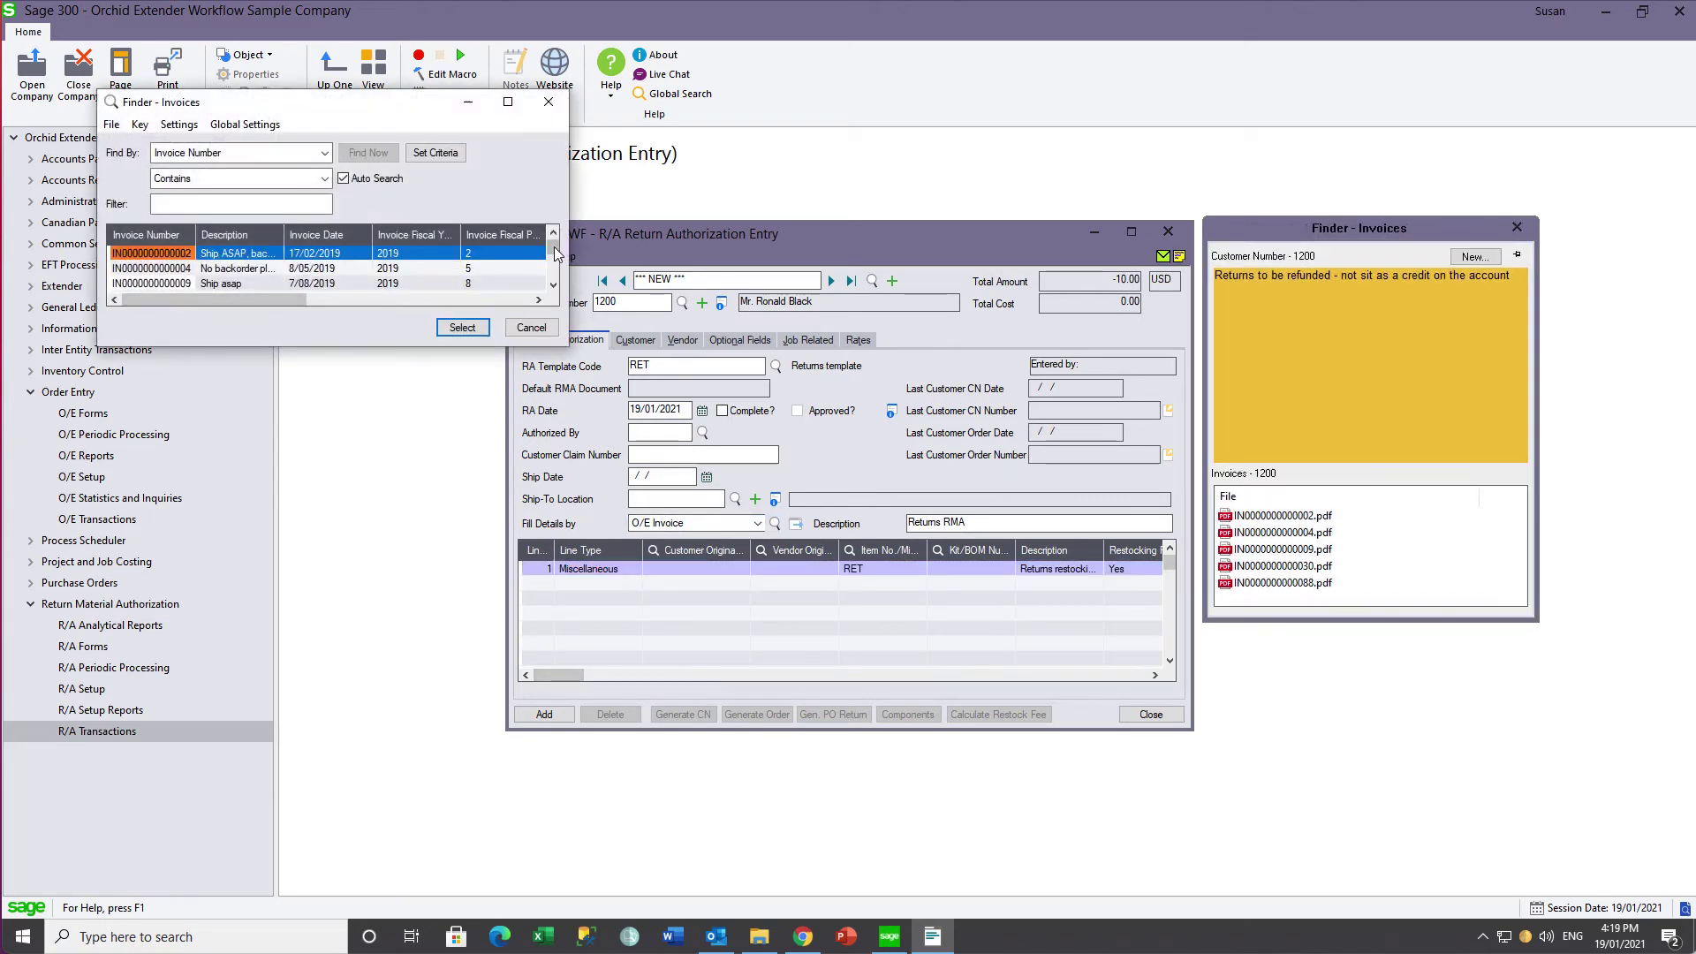
pyautogui.moveTo(554, 248); pyautogui.dragTo(553, 281)
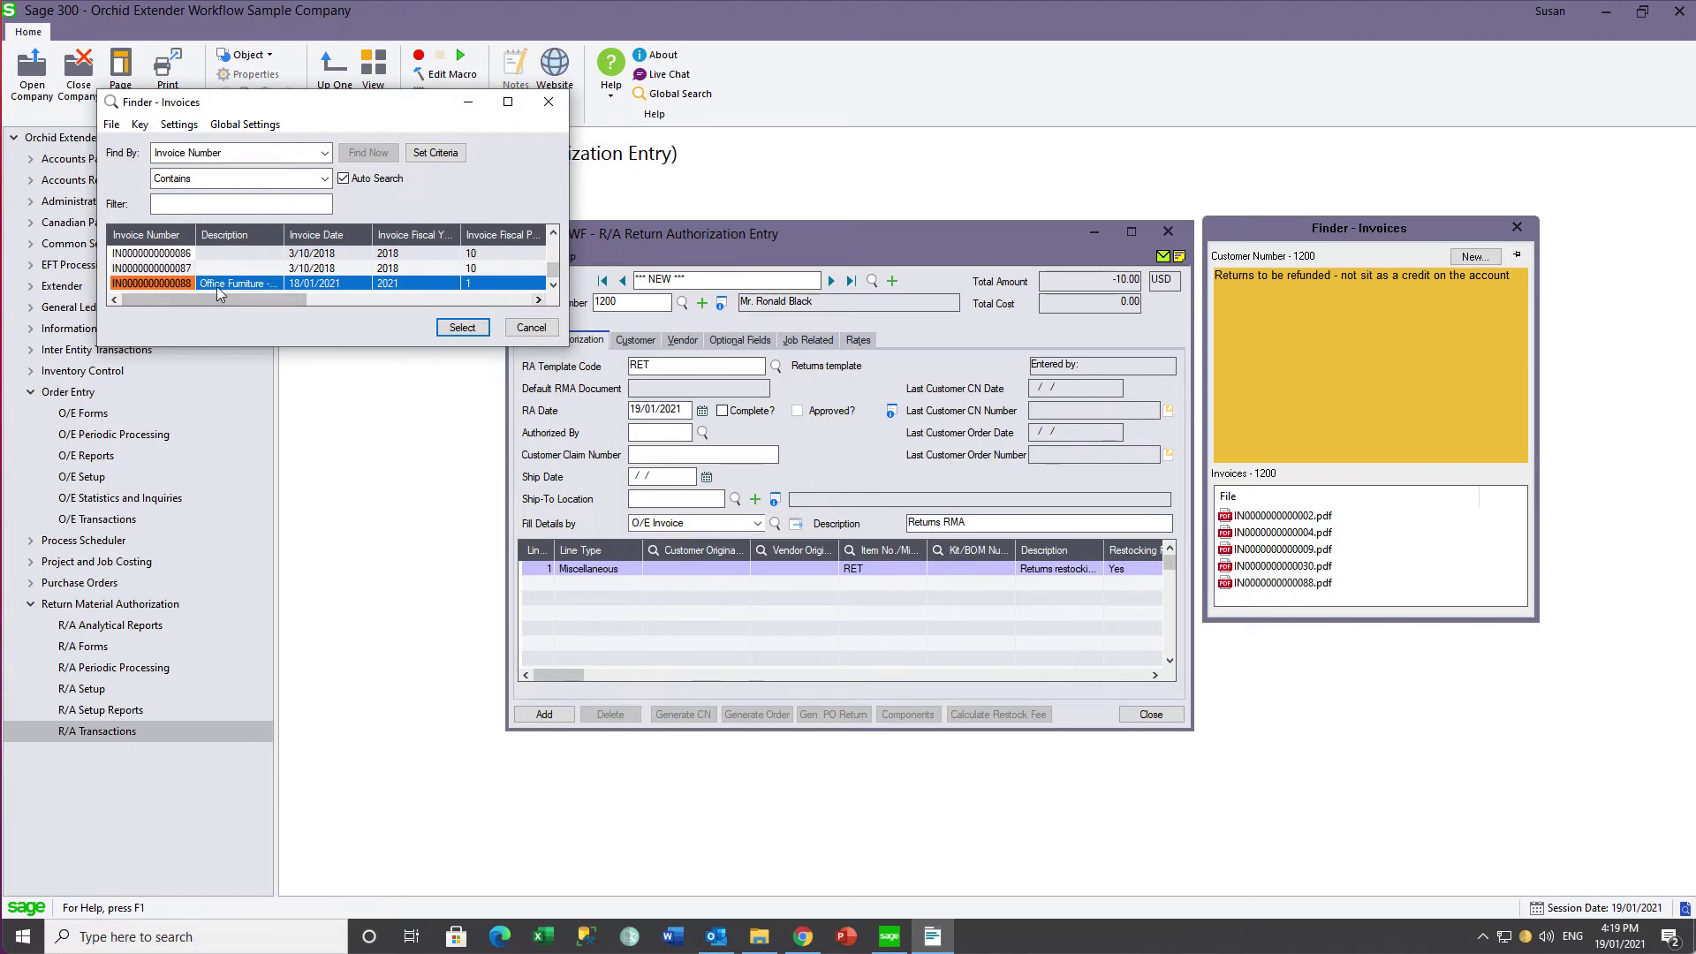
pyautogui.doubleClick(173, 281)
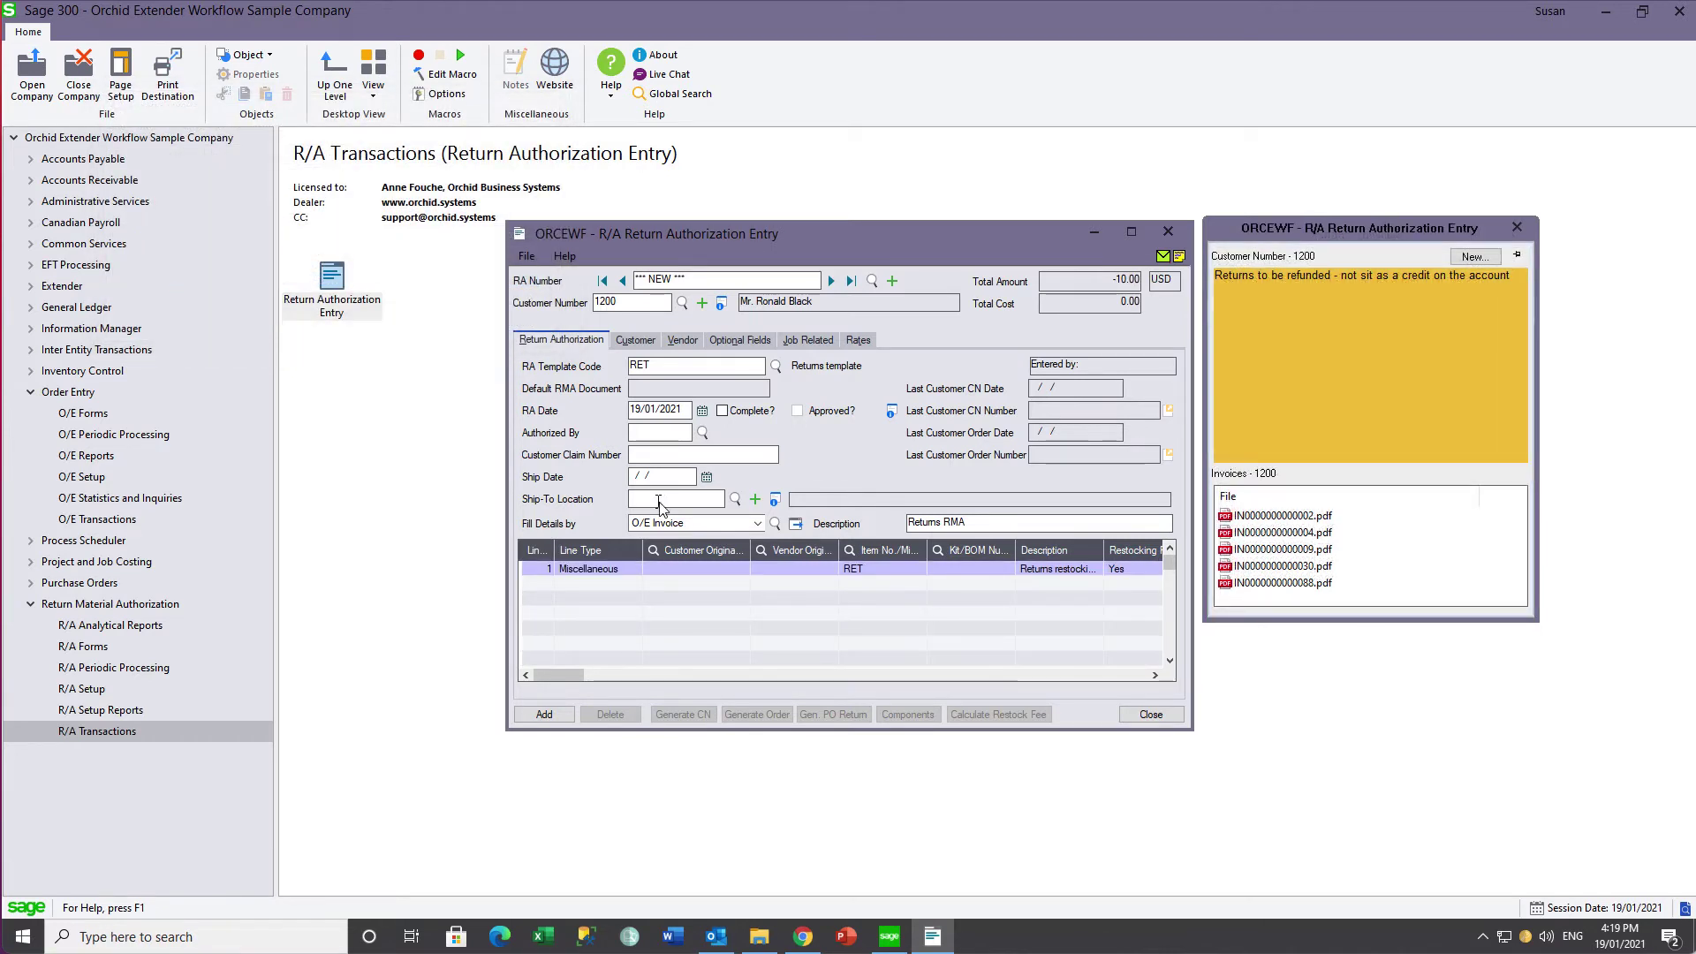
pyautogui.click(795, 525)
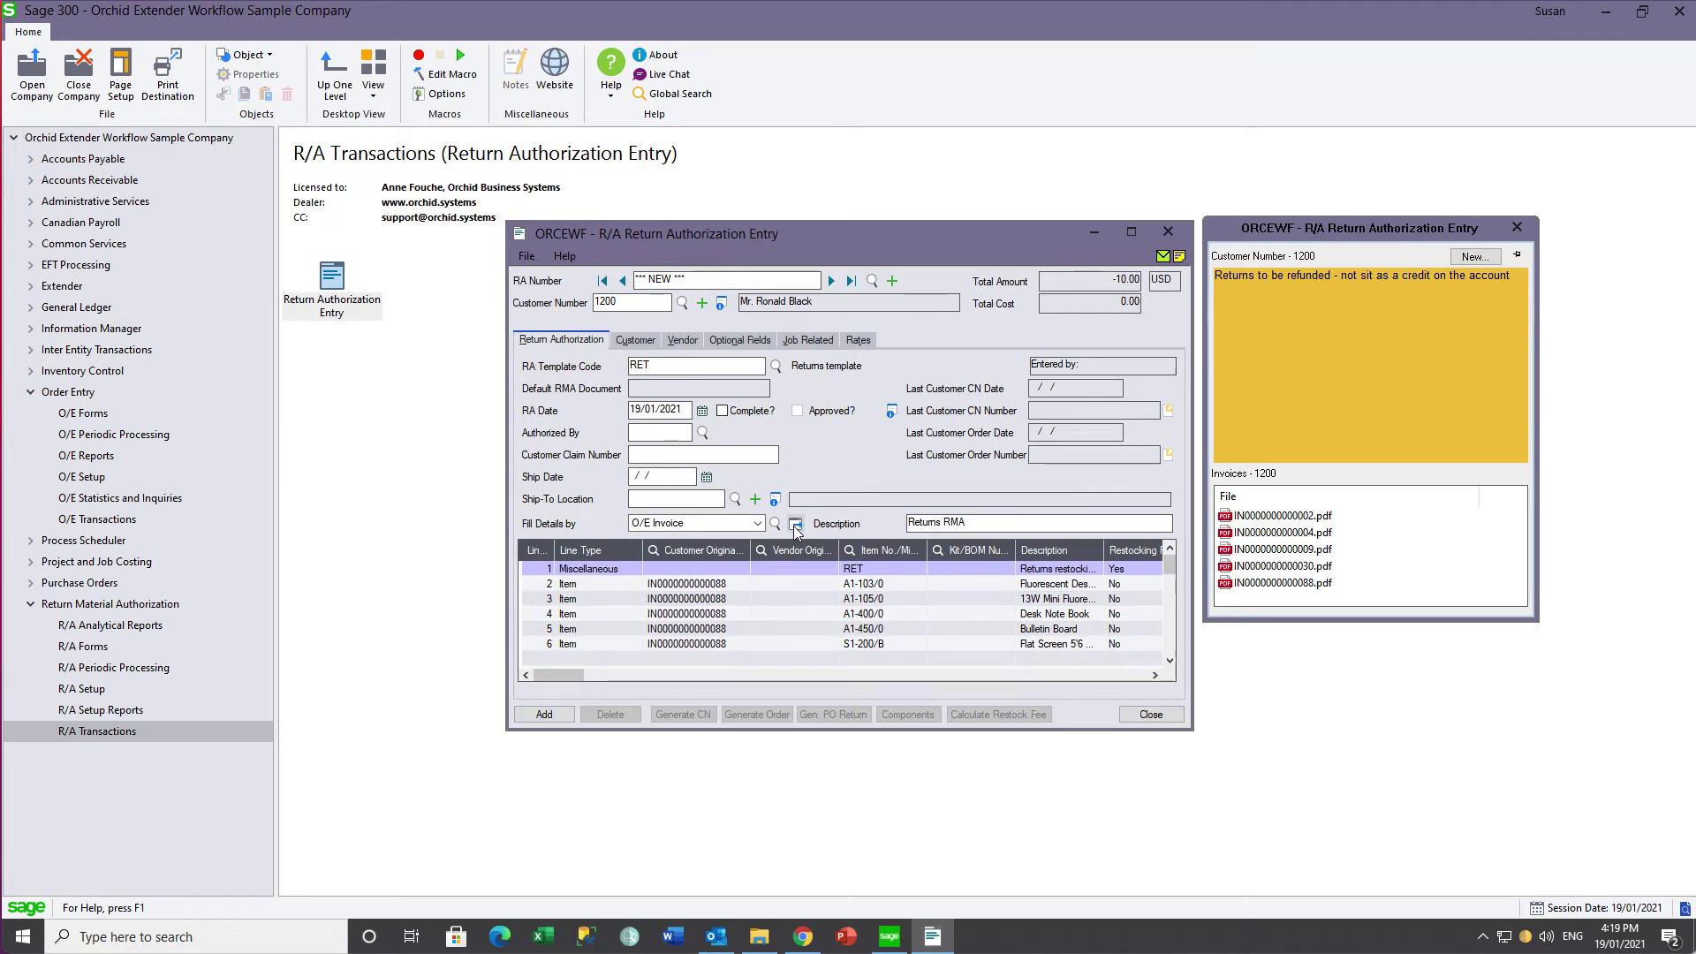
# Delete the A1-103/0, A1-105/0, A1-400/0 and S1-200/B item lines from the return authorization.
pyautogui.click(722, 584)
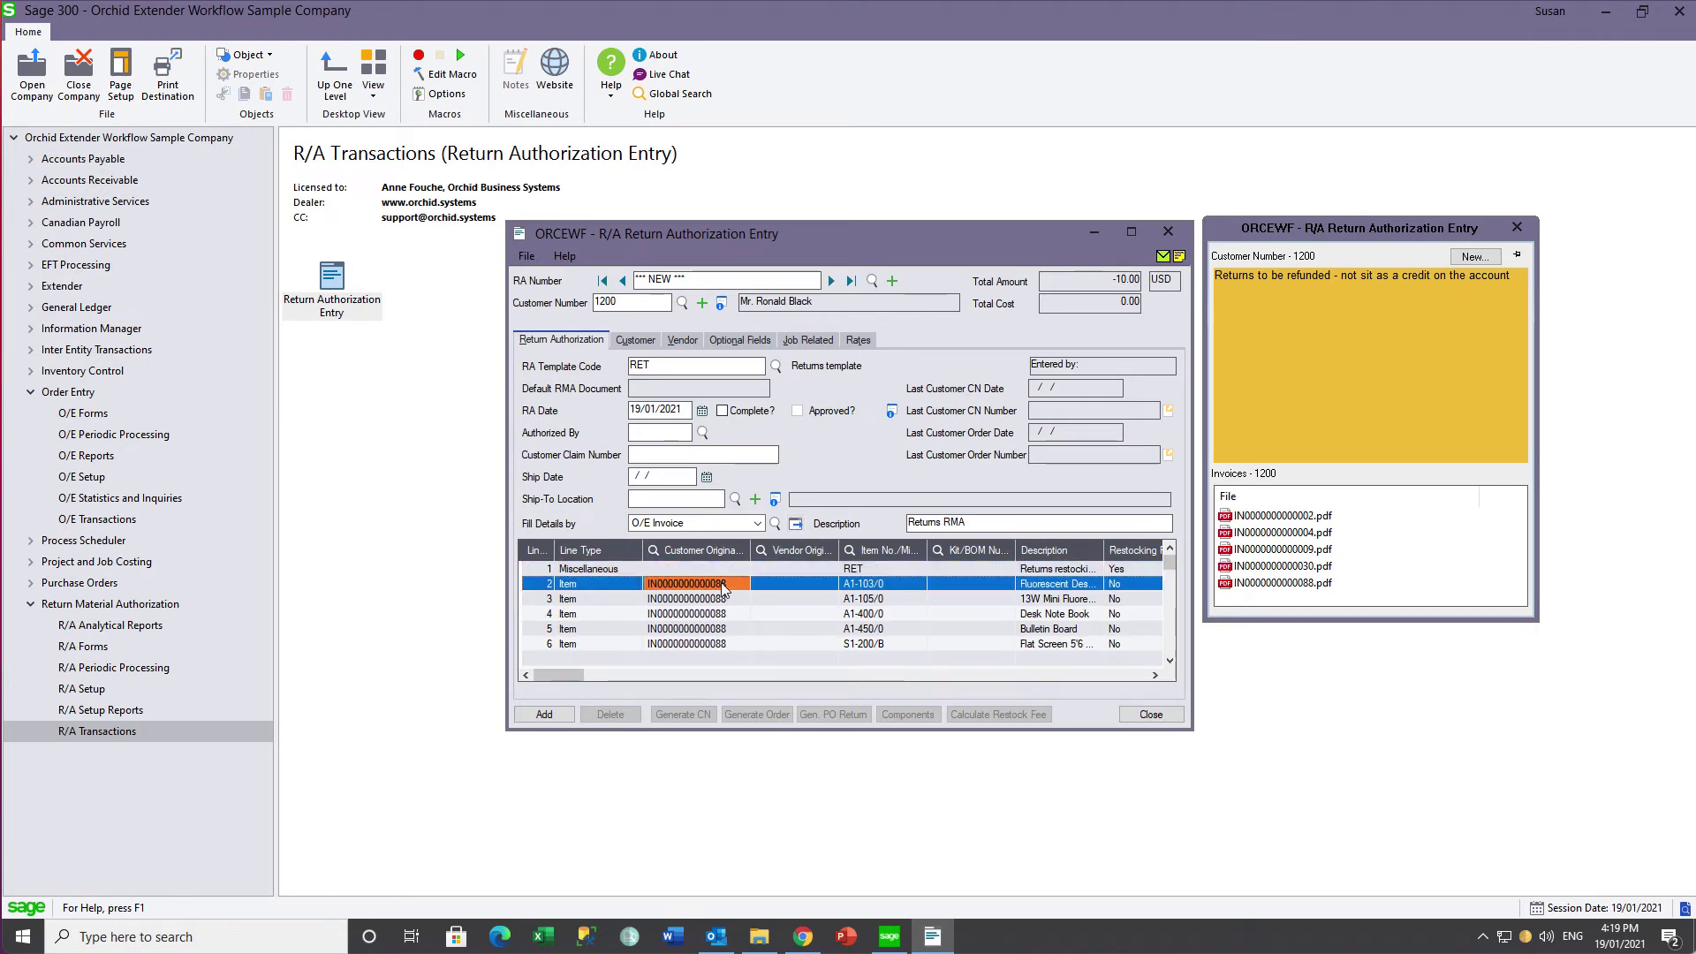
pyautogui.press('Delete')
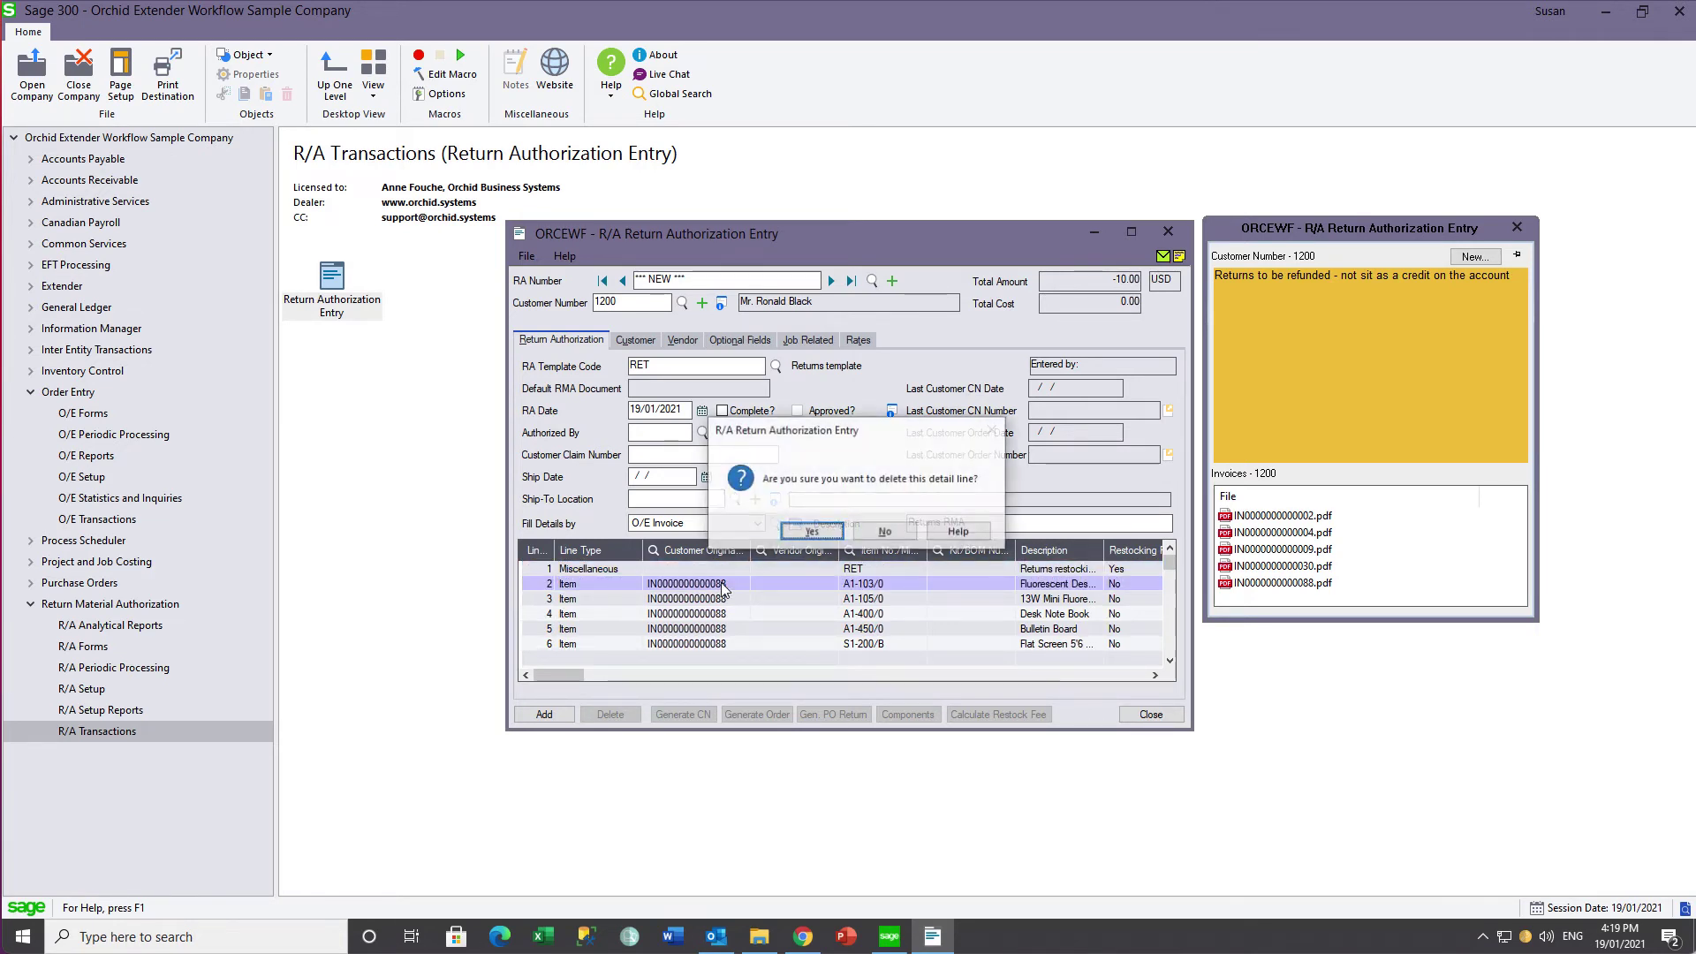
pyautogui.click(806, 543)
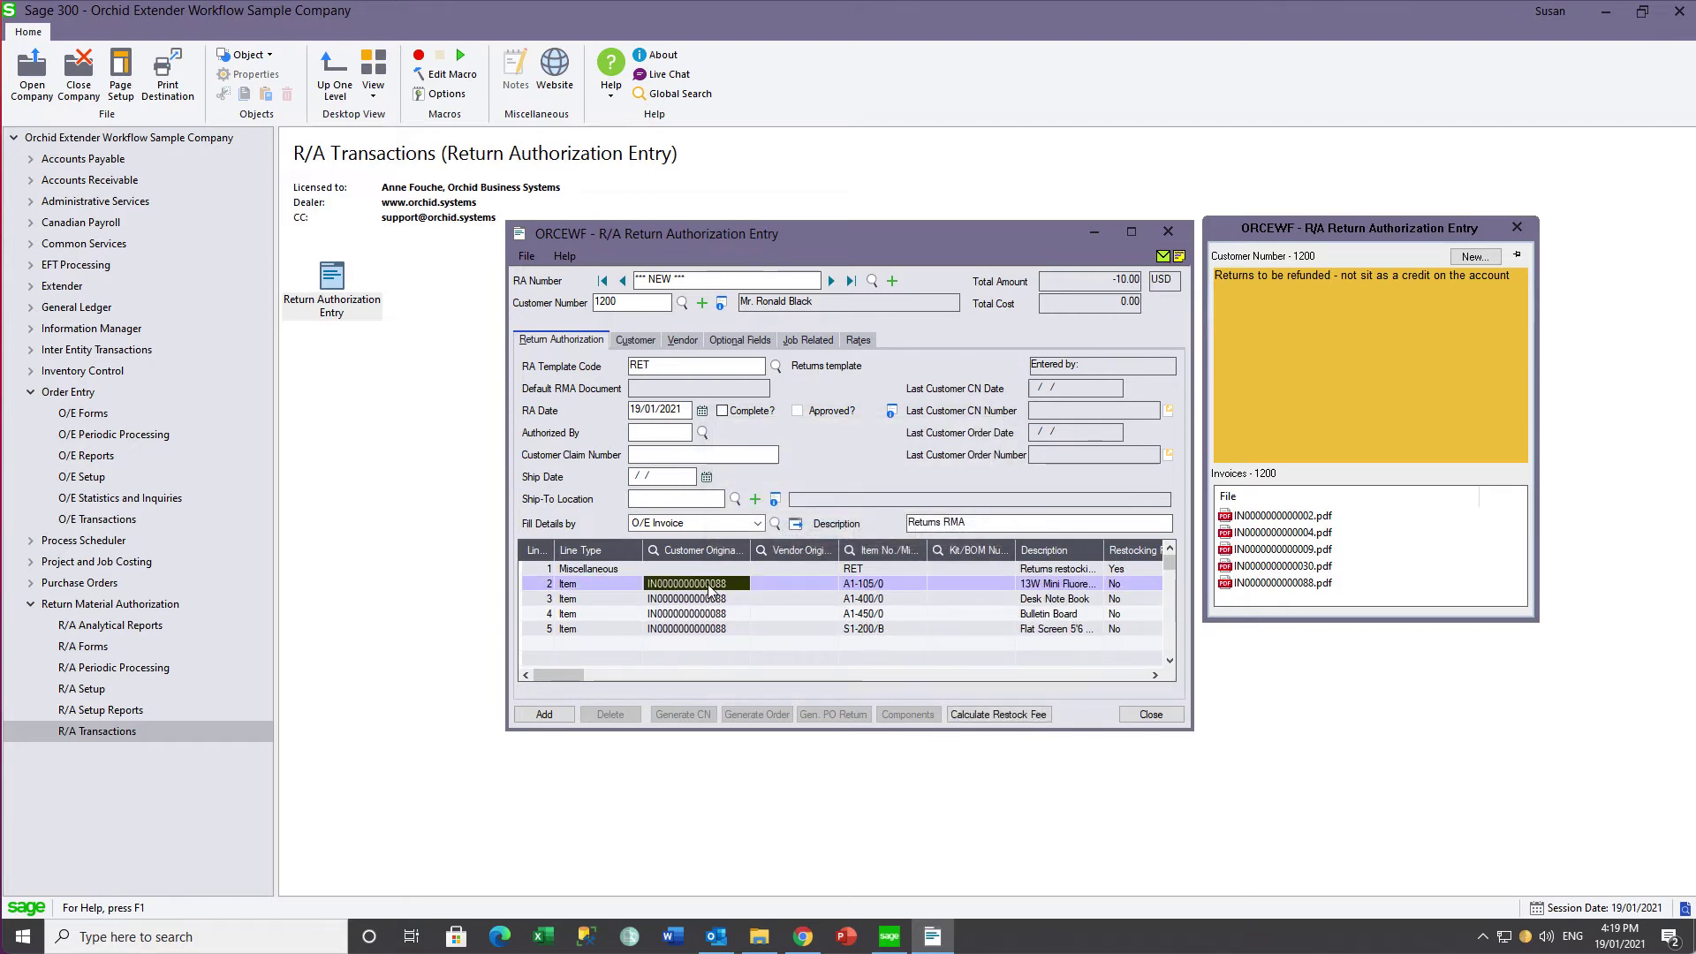
pyautogui.press('Delete')
pyautogui.click(805, 533)
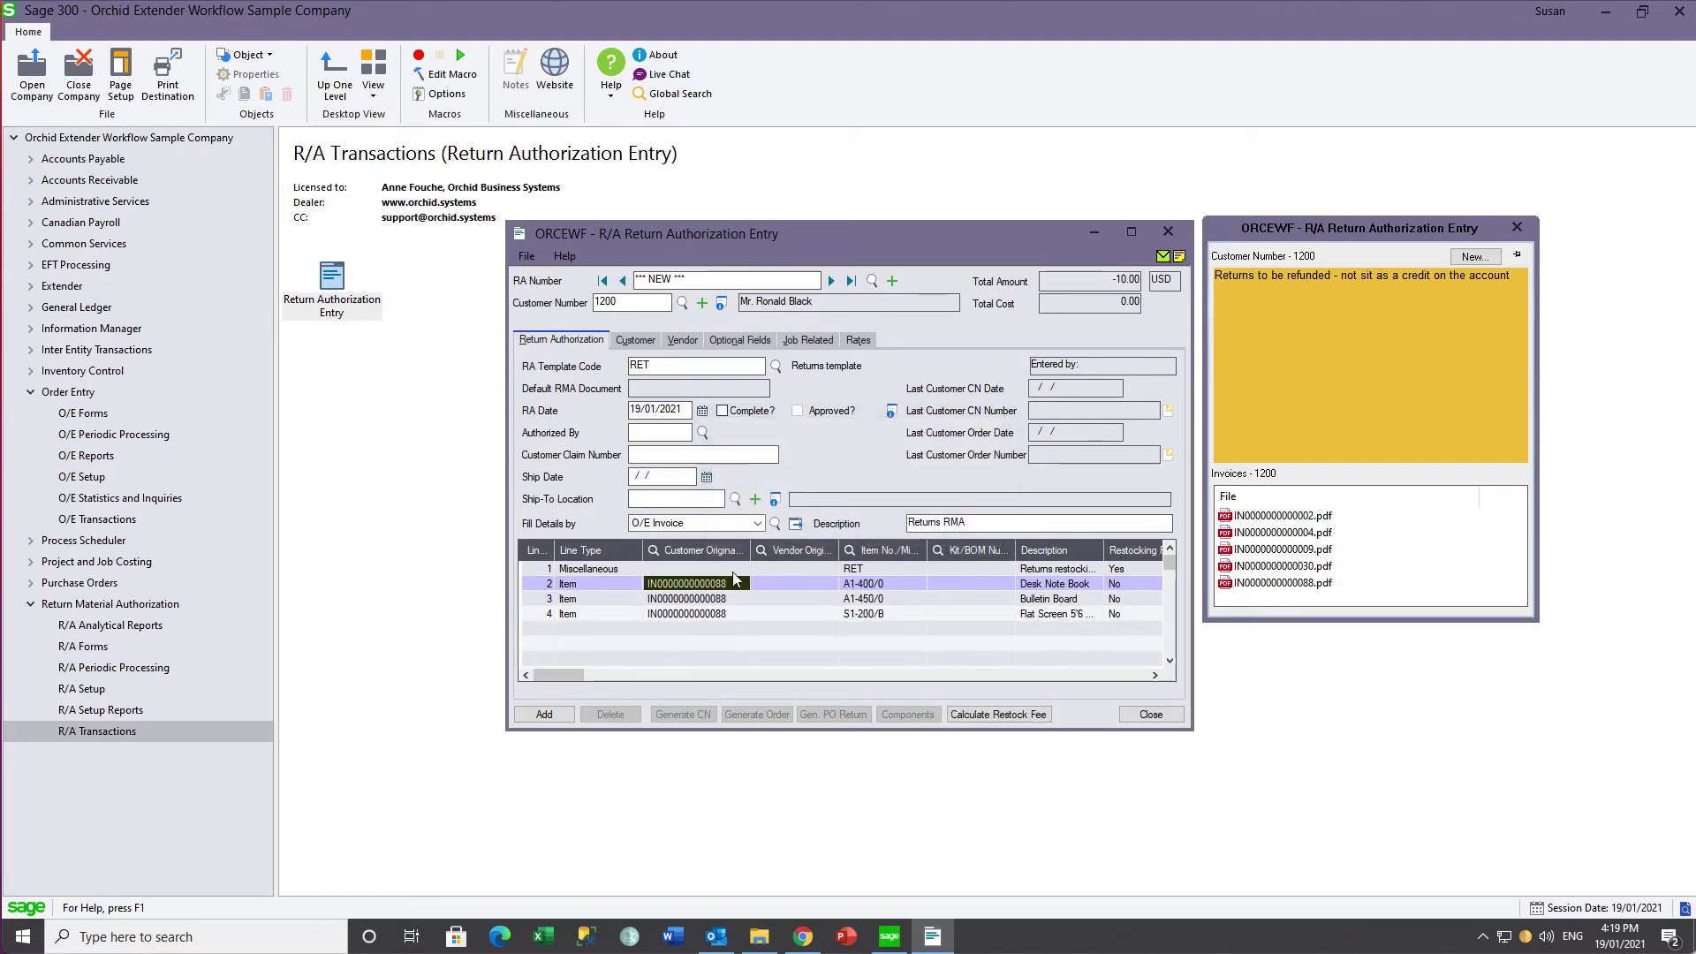
pyautogui.press('Delete')
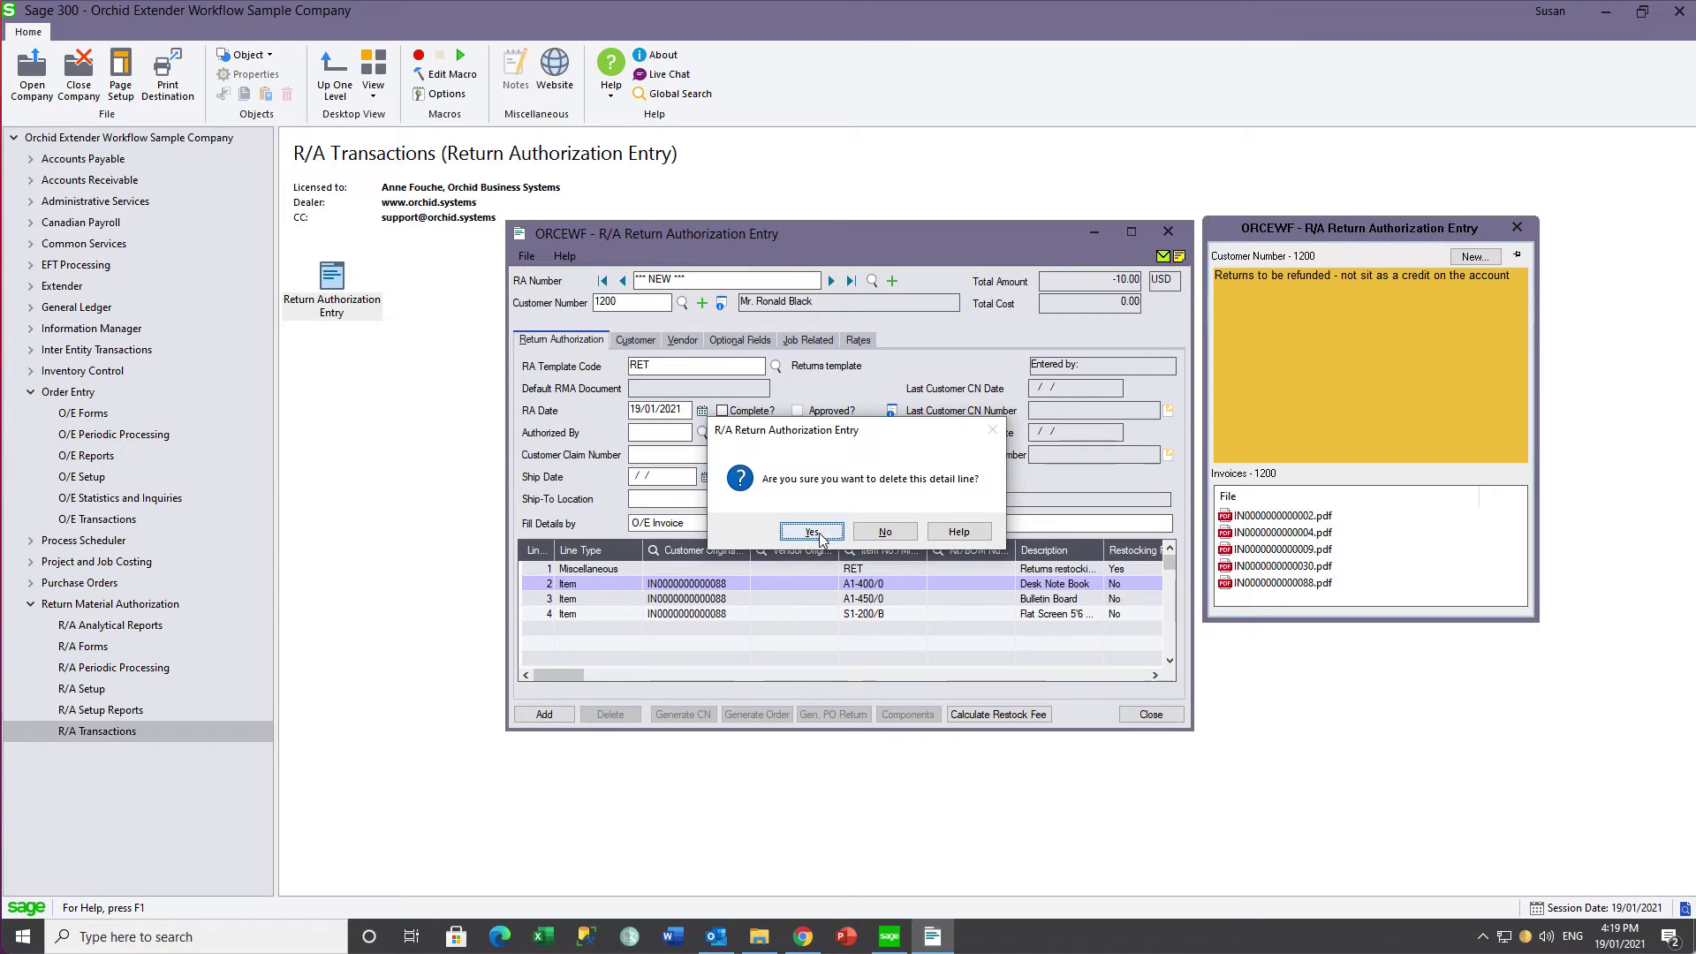
pyautogui.click(839, 528)
pyautogui.click(709, 599)
pyautogui.press('Delete')
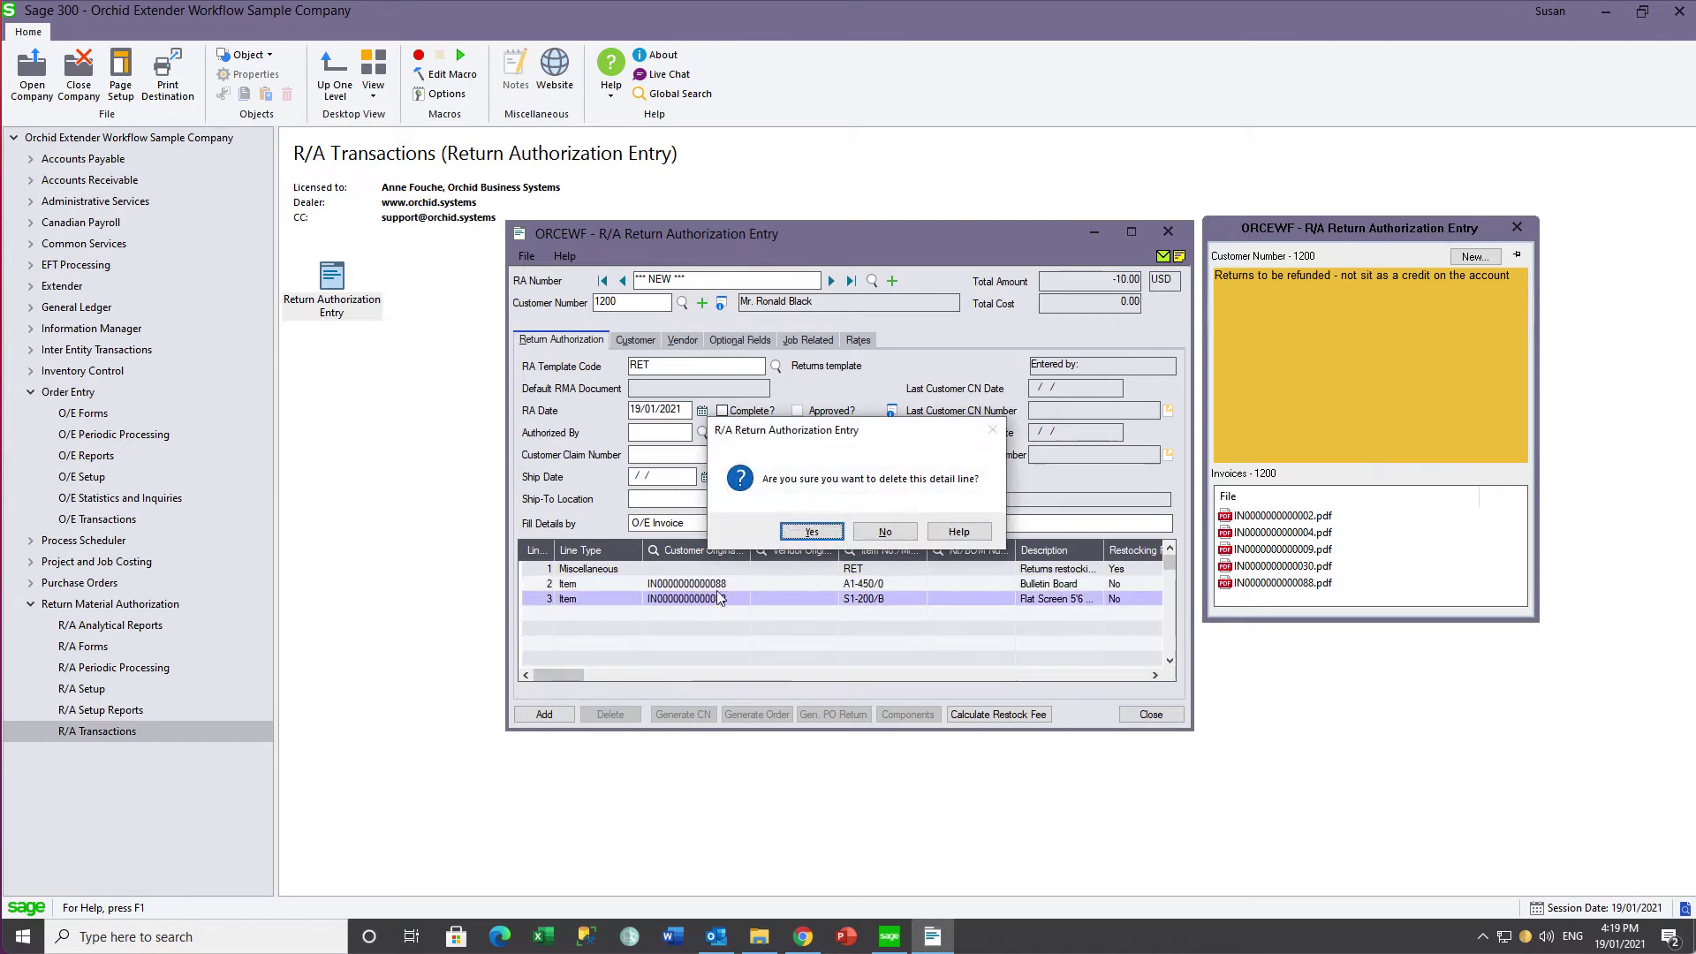
pyautogui.click(792, 532)
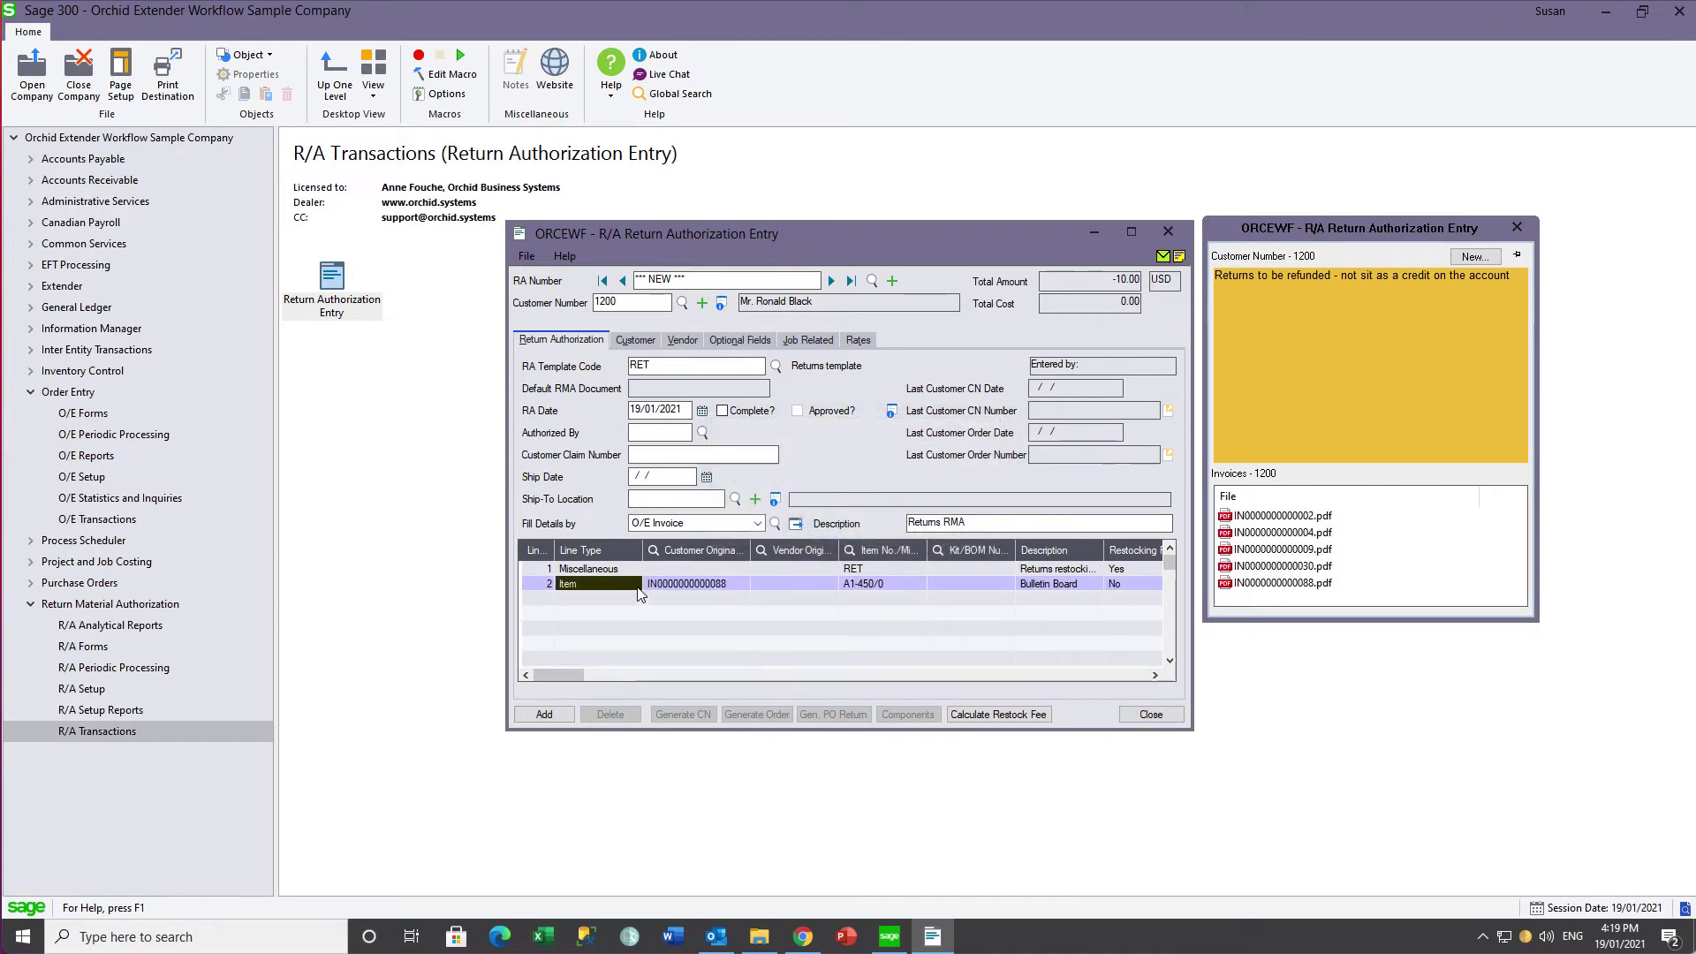
# Set the return quantity of the A1-450/0 Bulletin Board line to 10 and open that line's item details.
pyautogui.moveTo(555, 674); pyautogui.dragTo(596, 683)
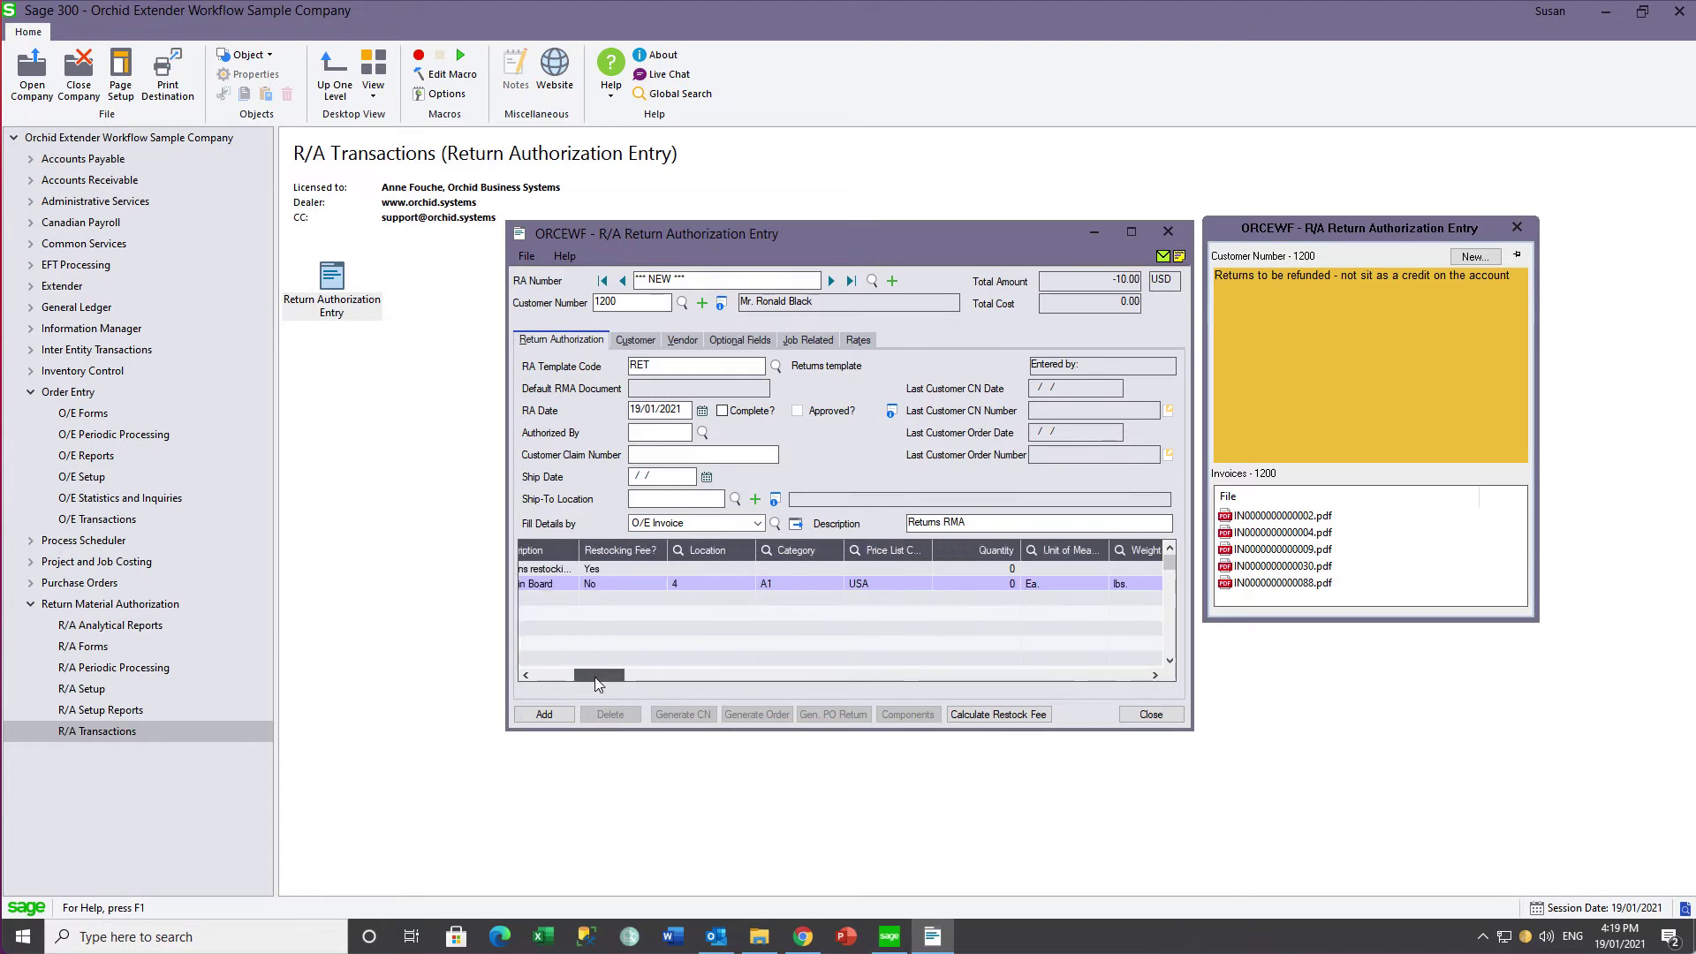
pyautogui.click(976, 581)
pyautogui.write('10')
pyautogui.press('Tab')
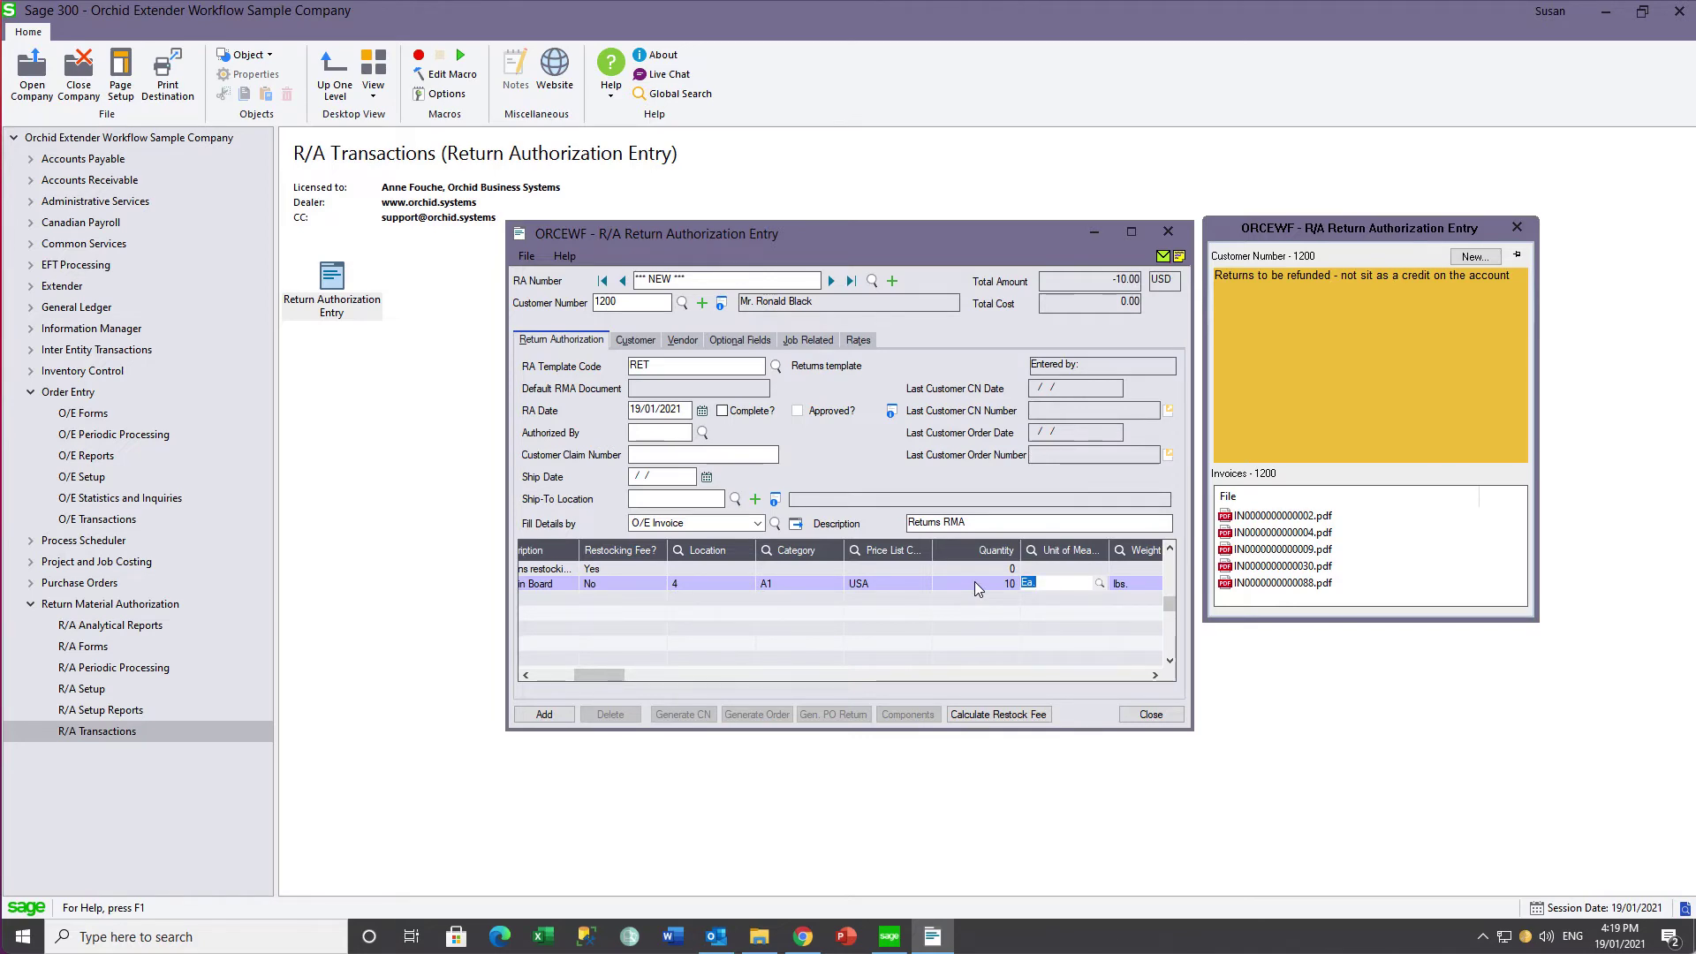
pyautogui.press('F9')
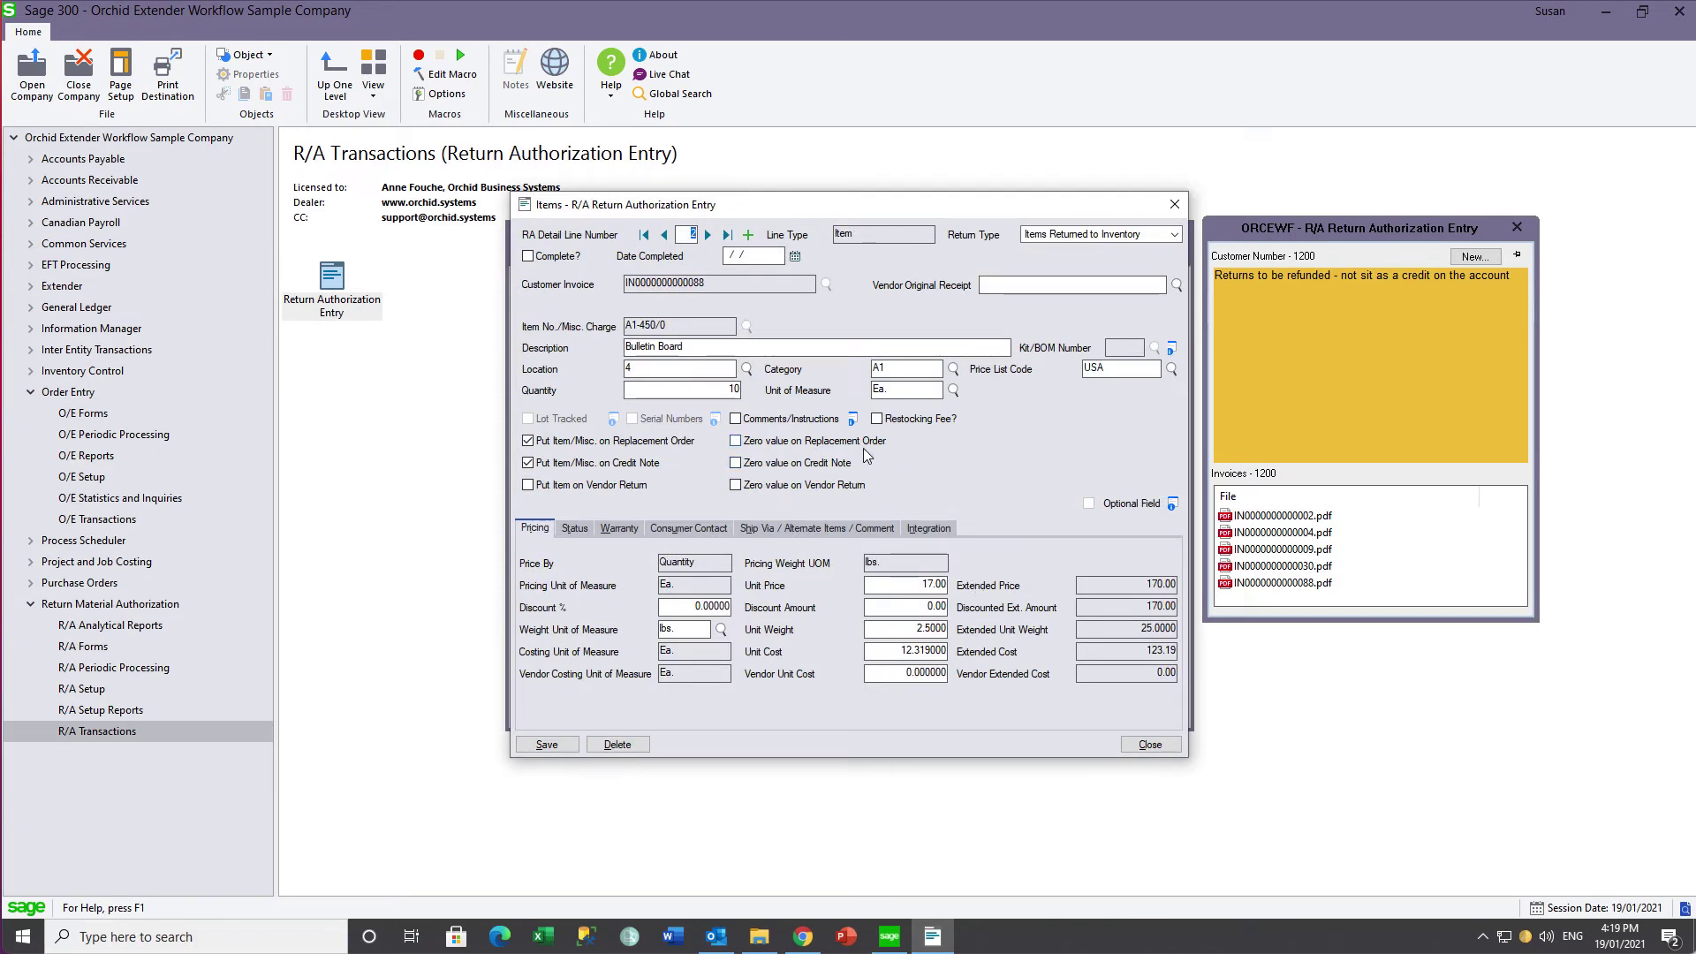
pyautogui.click(725, 389)
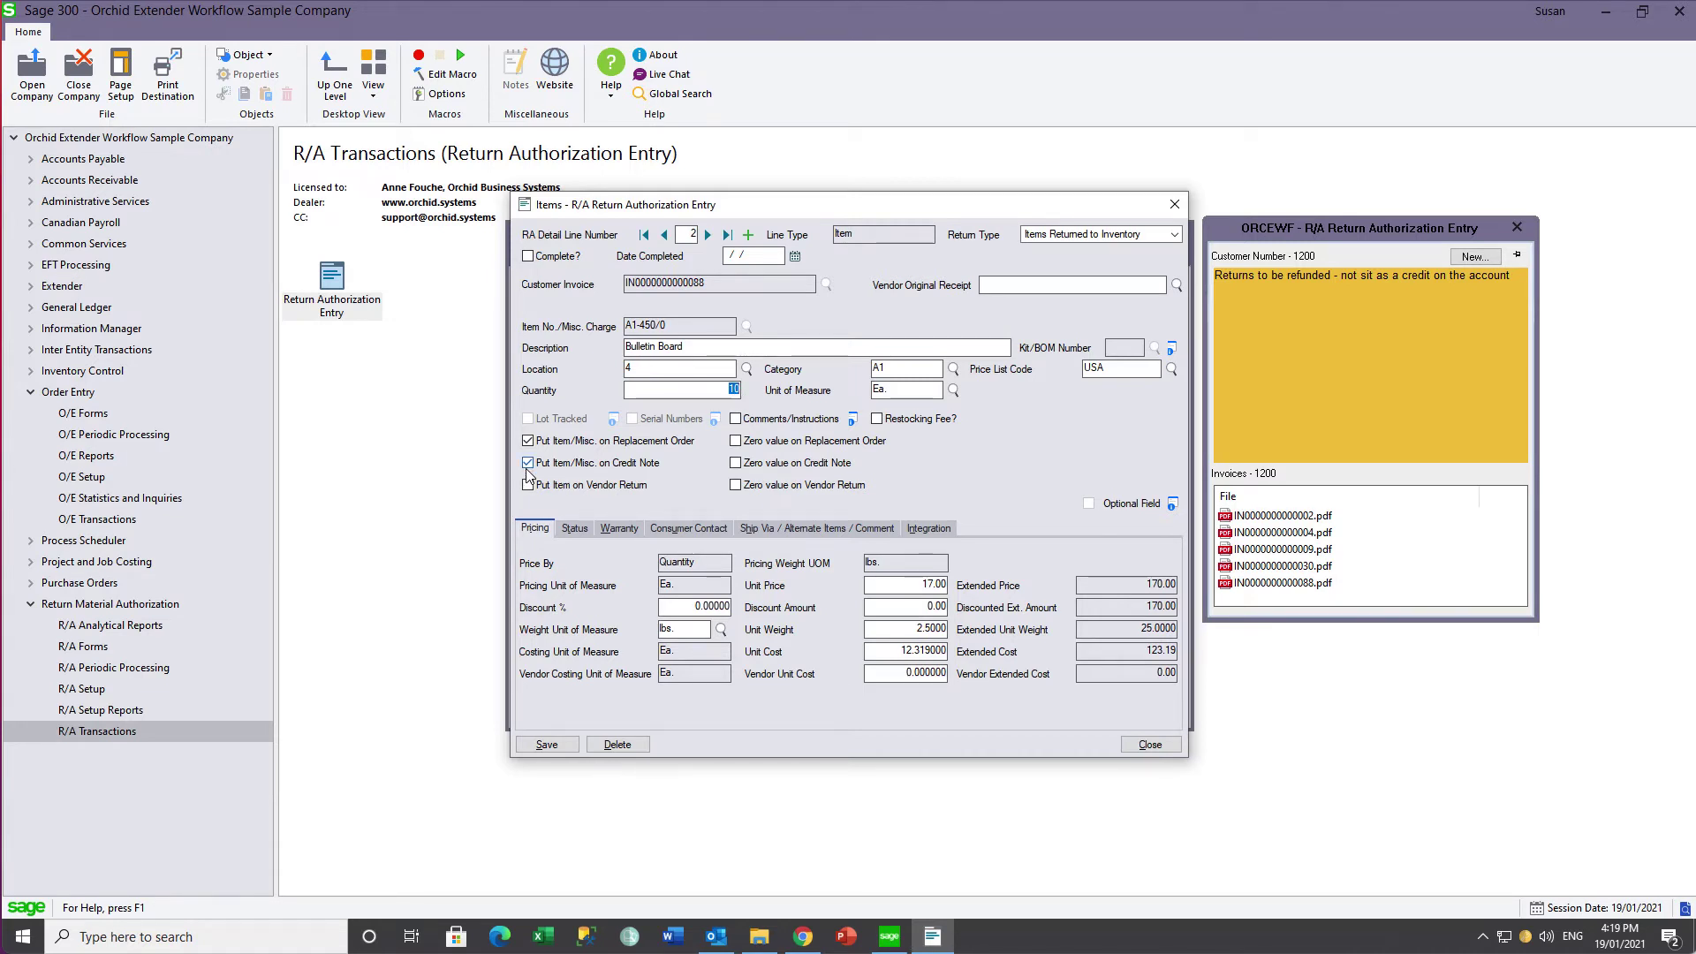
# Exclude the Bulletin Board line from the replacement order and the returns restocking fee from the credit note, saving both lines.
pyautogui.click(527, 440)
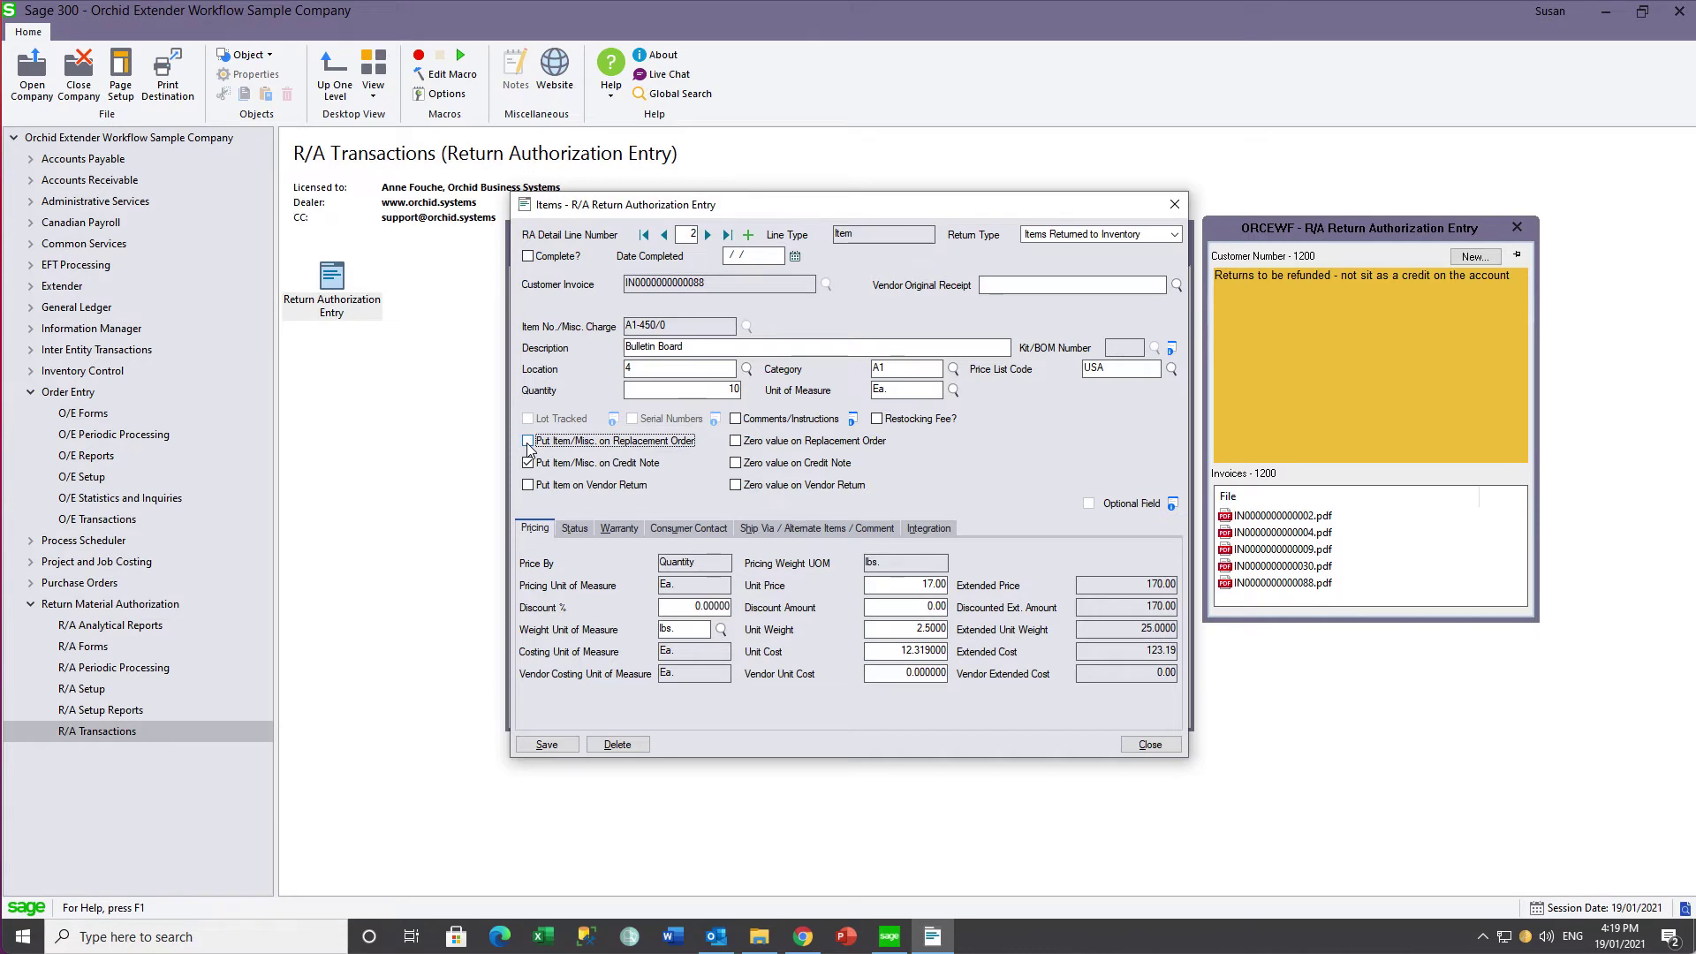
pyautogui.click(547, 744)
pyautogui.click(664, 236)
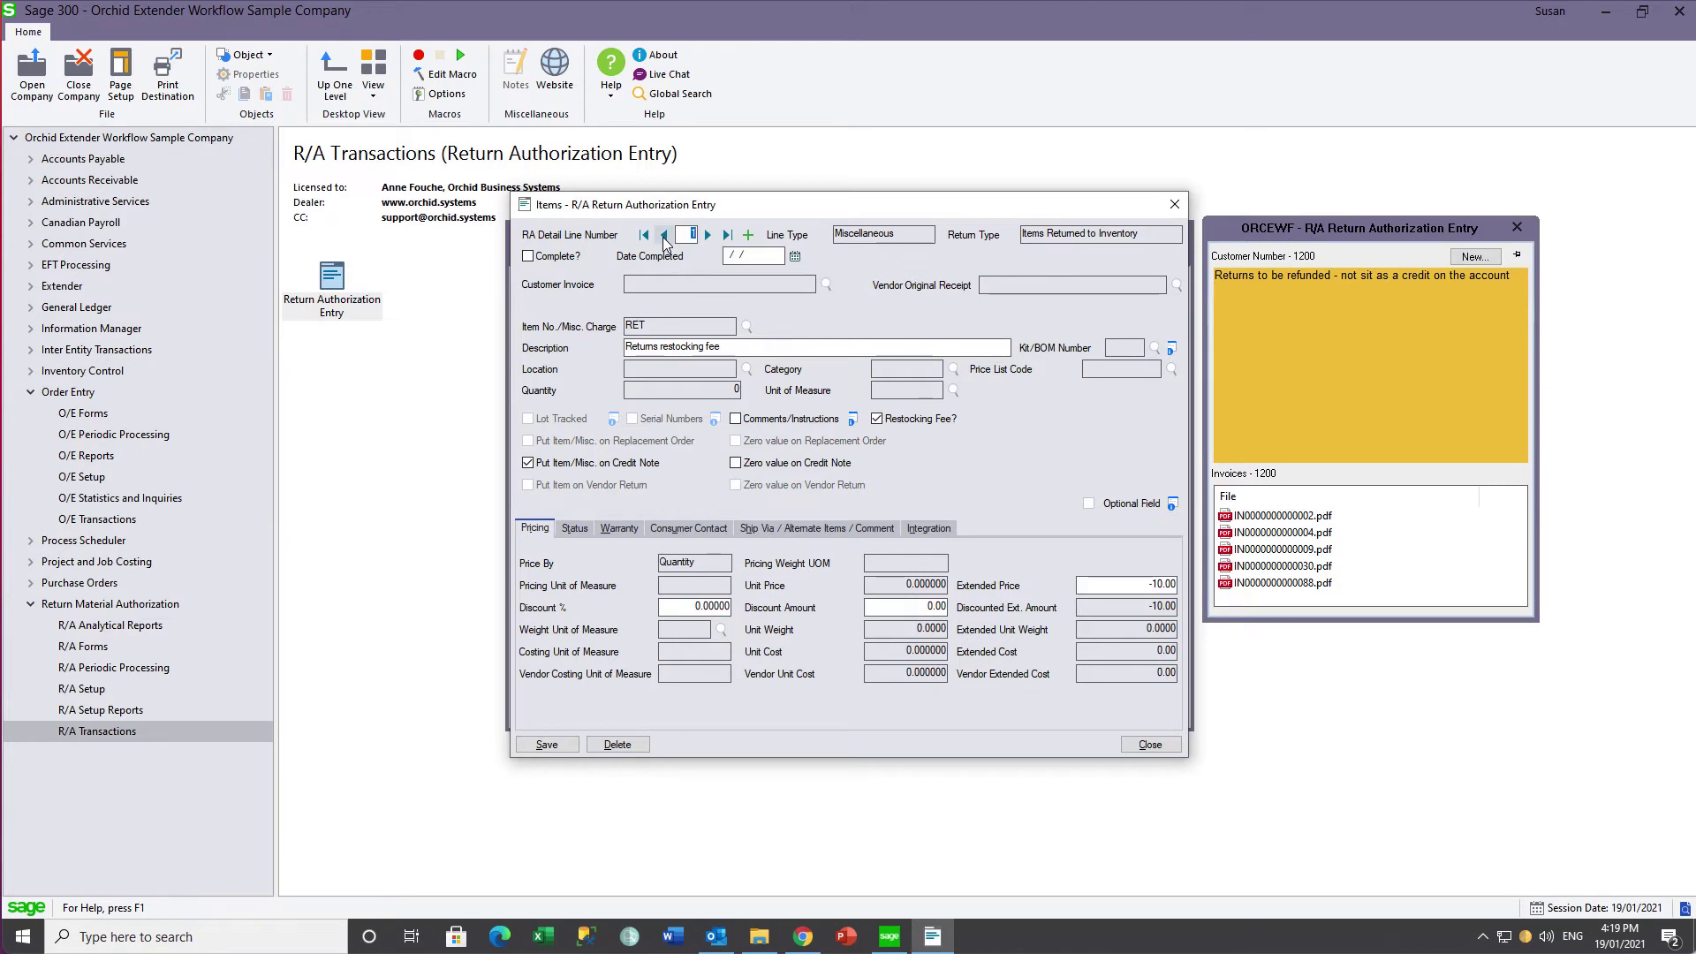
pyautogui.click(528, 464)
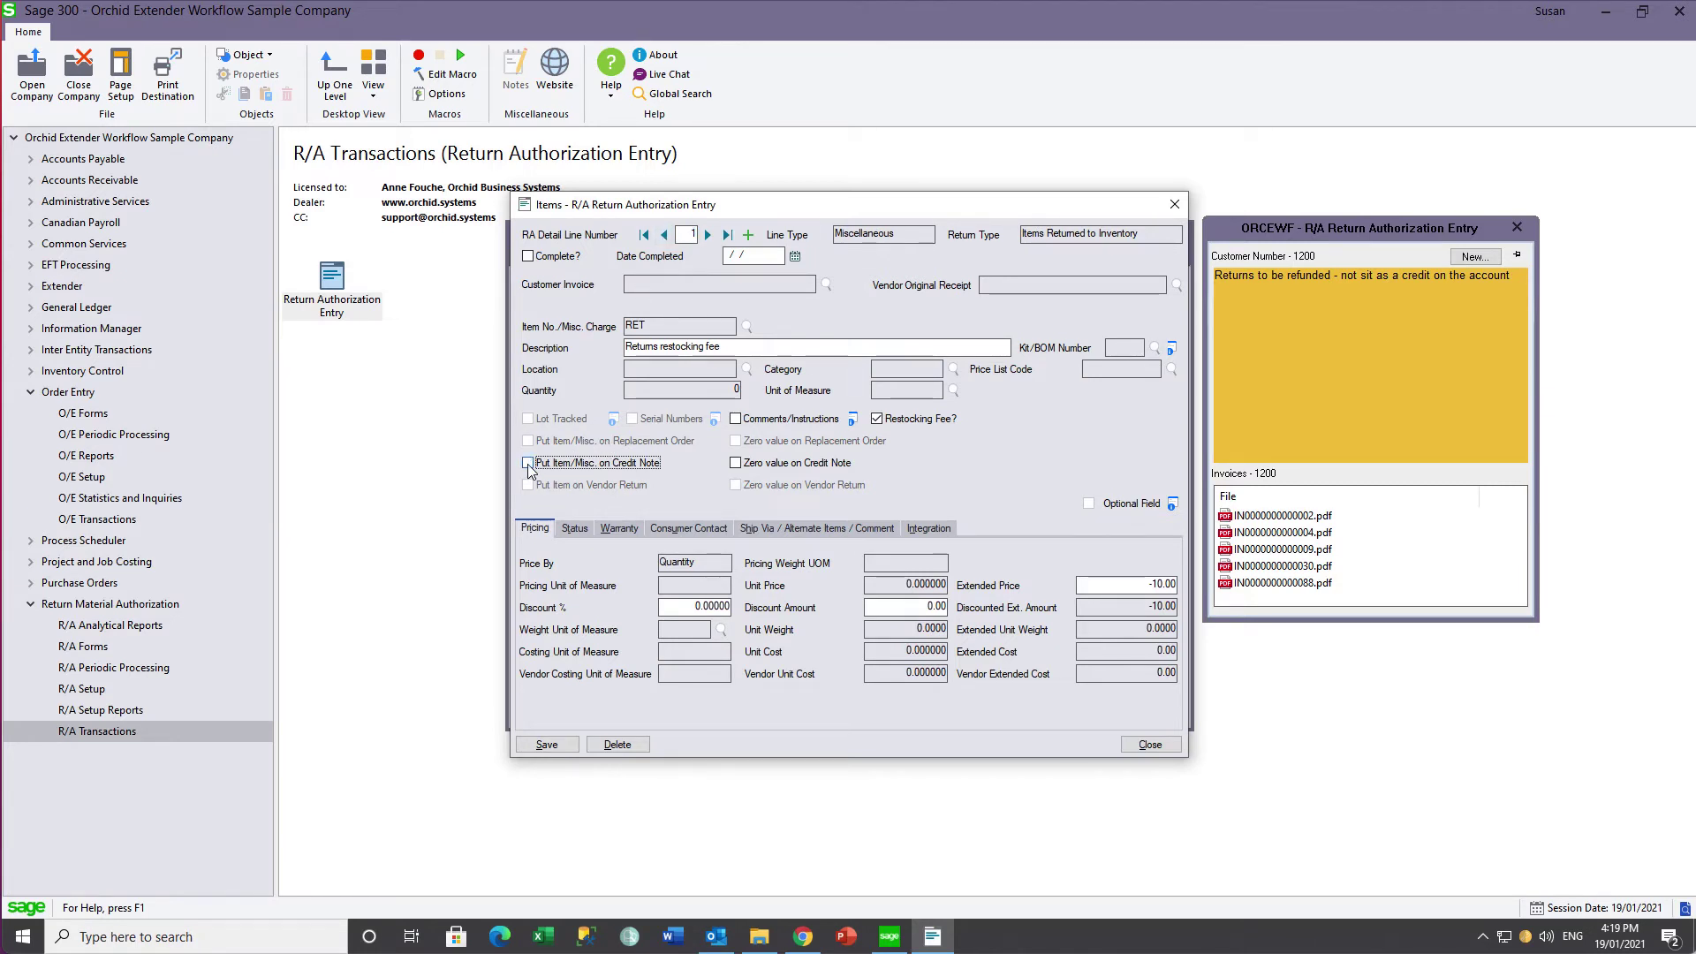
pyautogui.click(547, 744)
pyautogui.click(1148, 745)
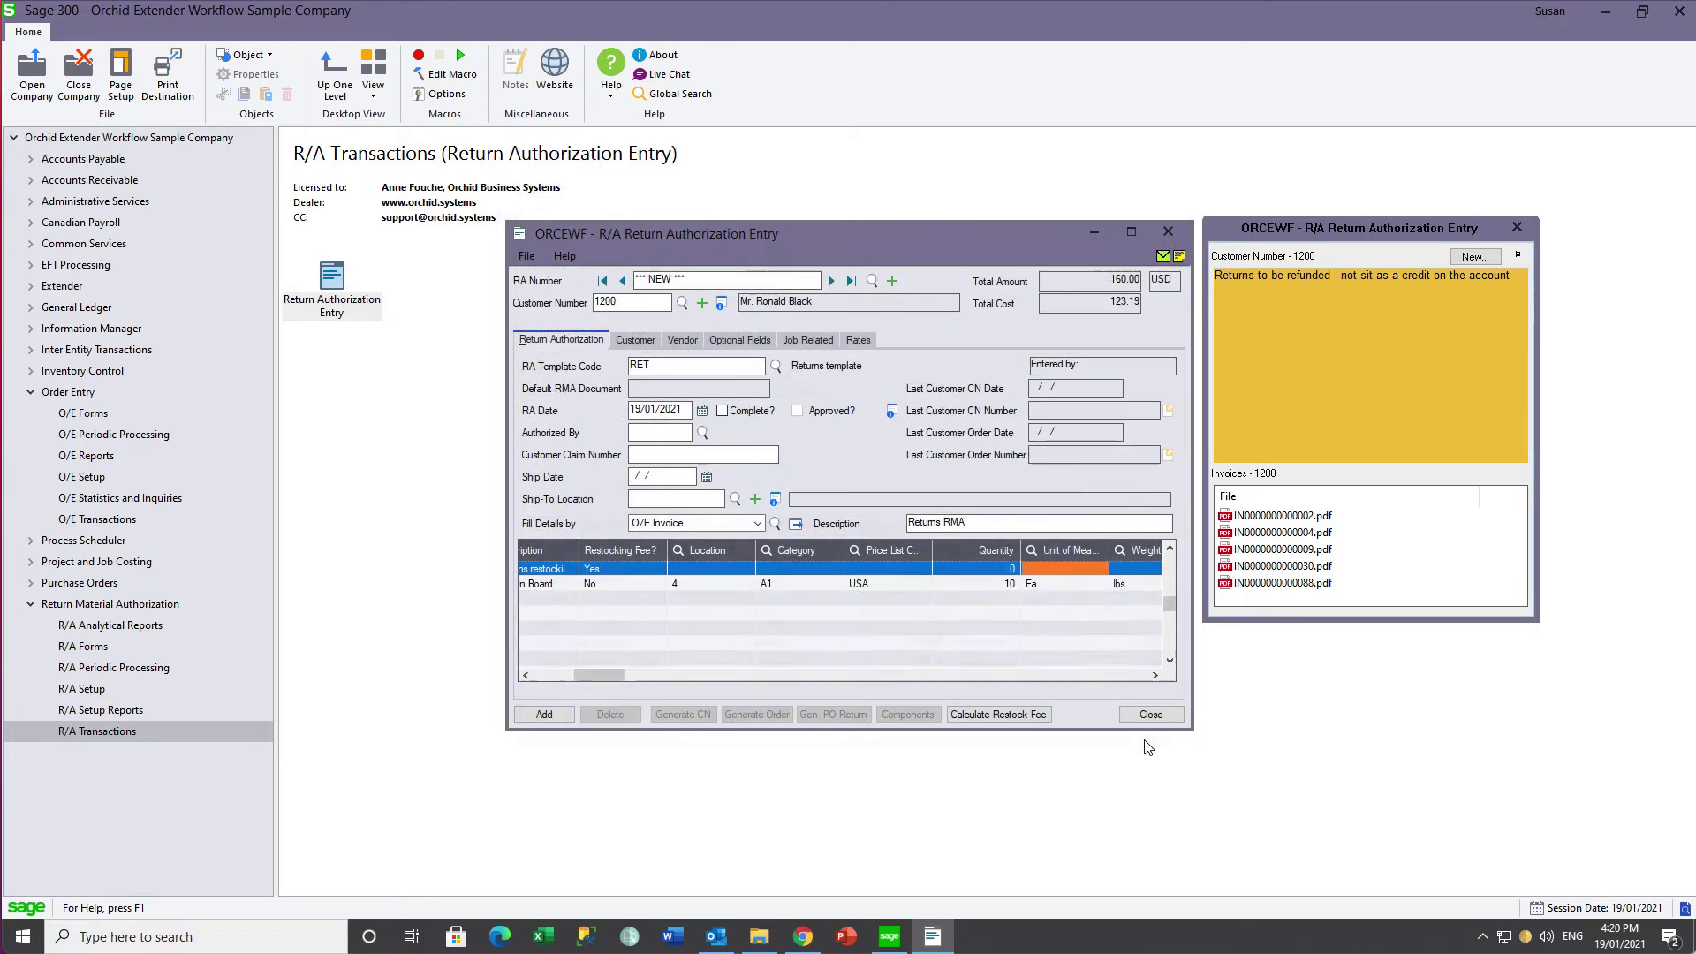
# Add the return authorization and print its RAINST01.RPT return instruction with delivery method Customer and message ID RETURNS.
pyautogui.click(527, 715)
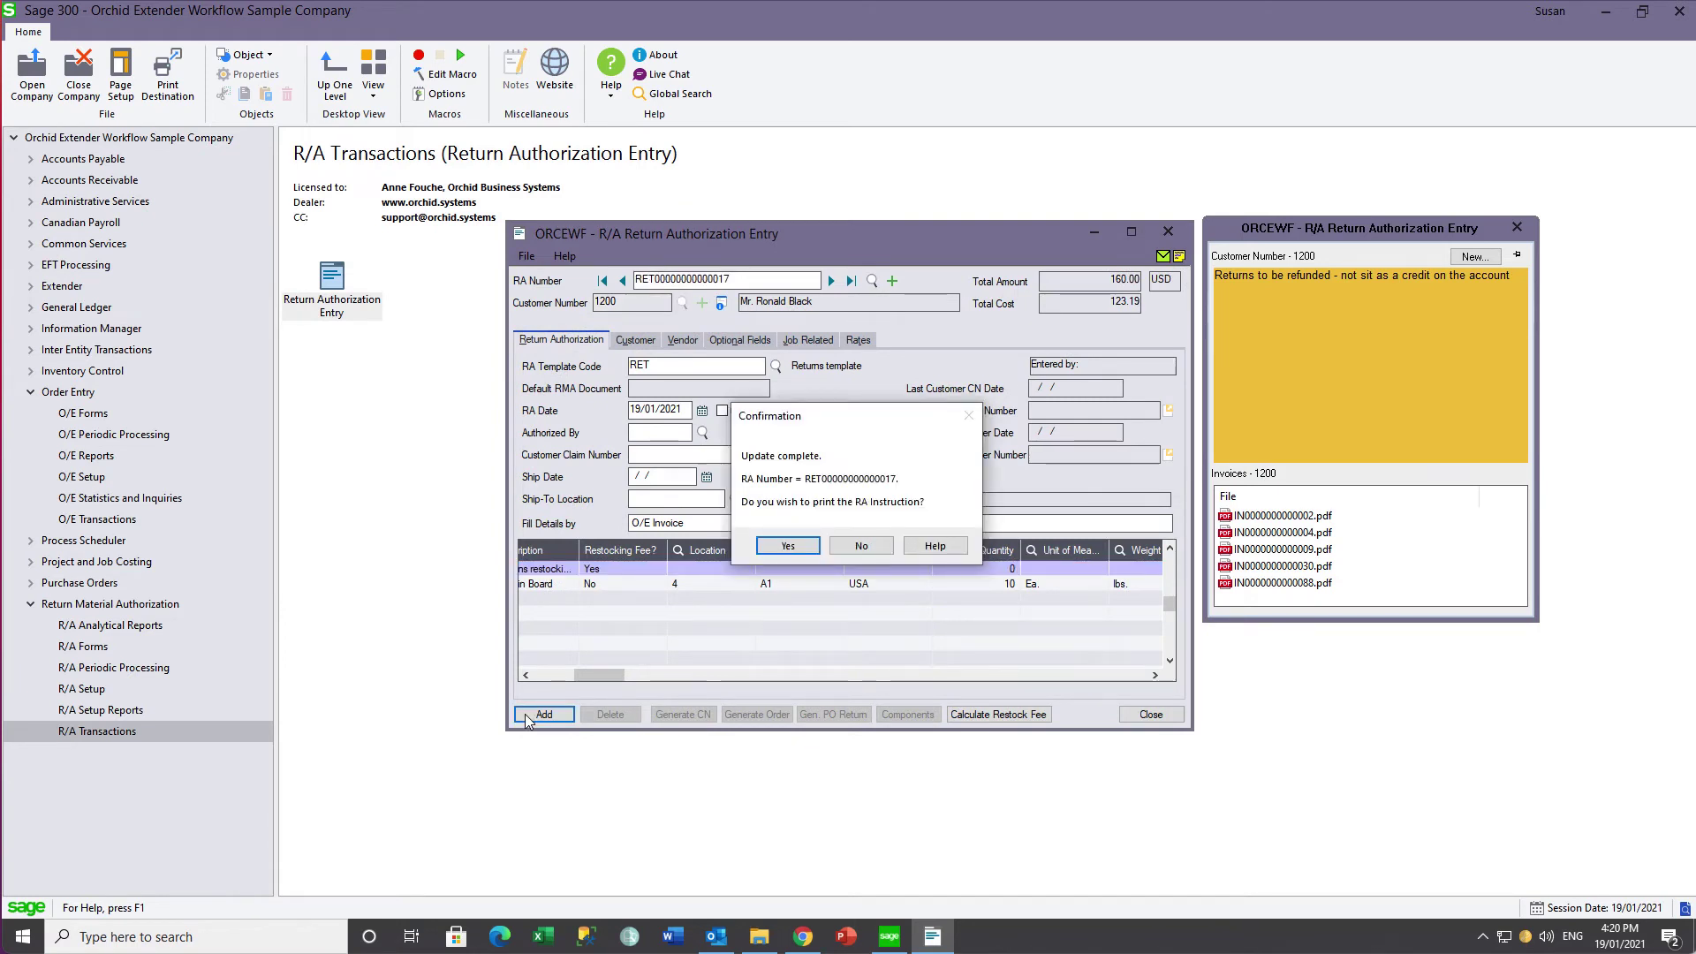
pyautogui.click(785, 546)
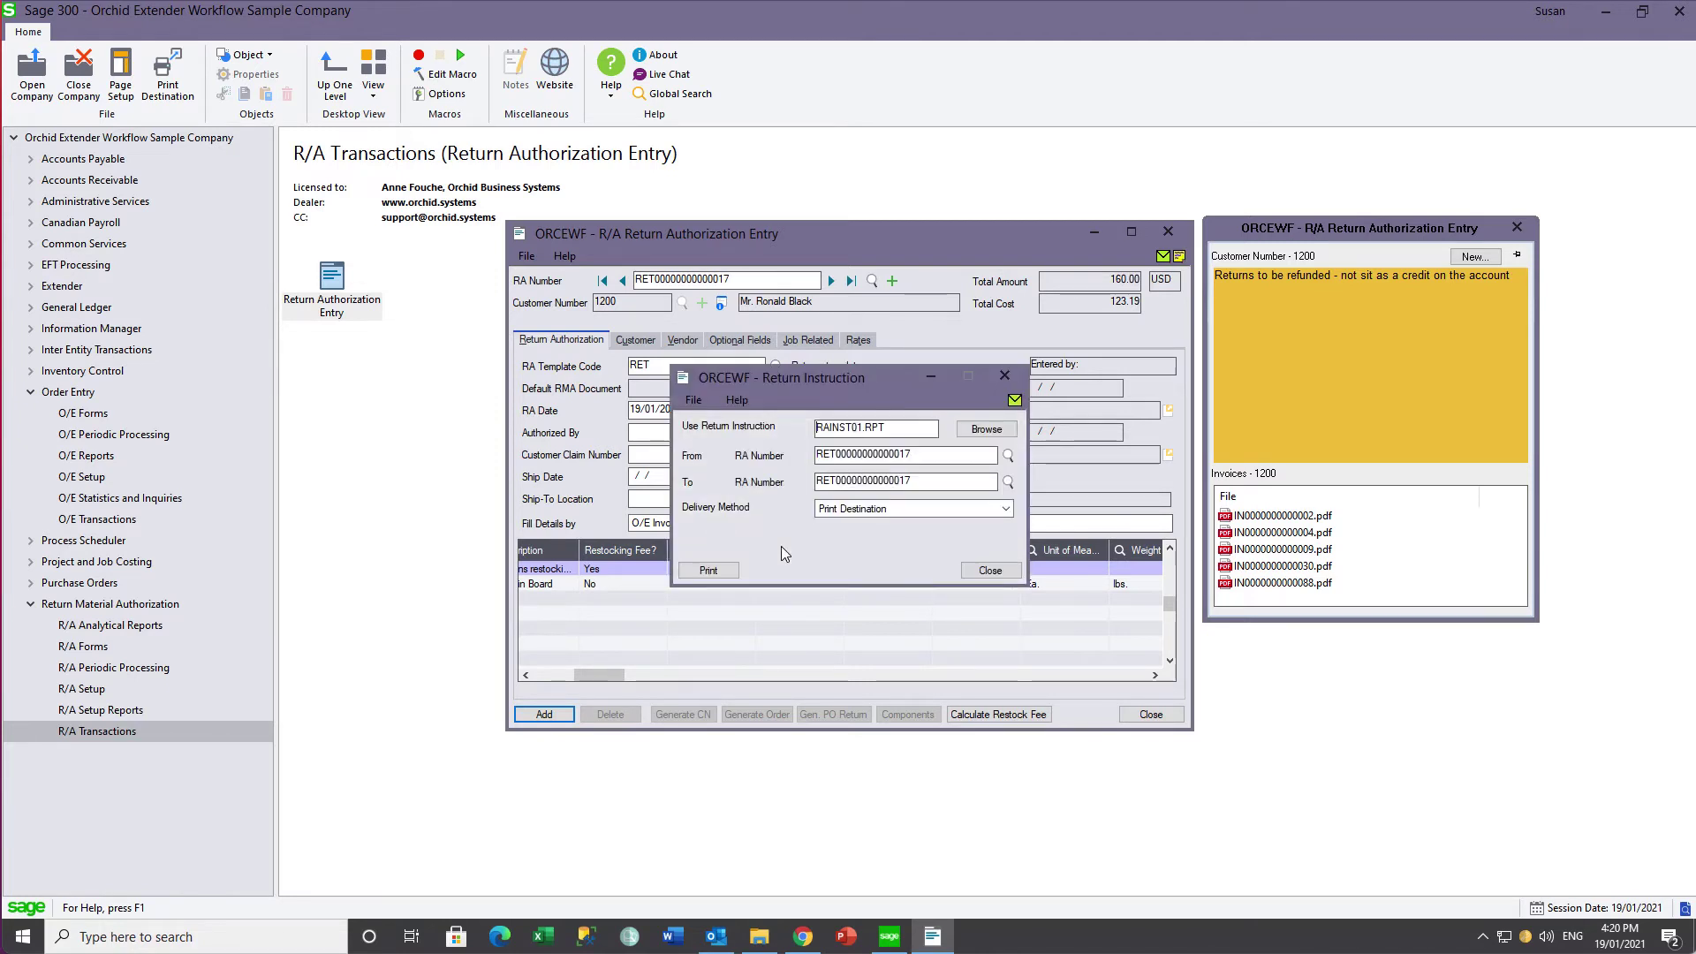
pyautogui.click(1005, 509)
pyautogui.click(909, 541)
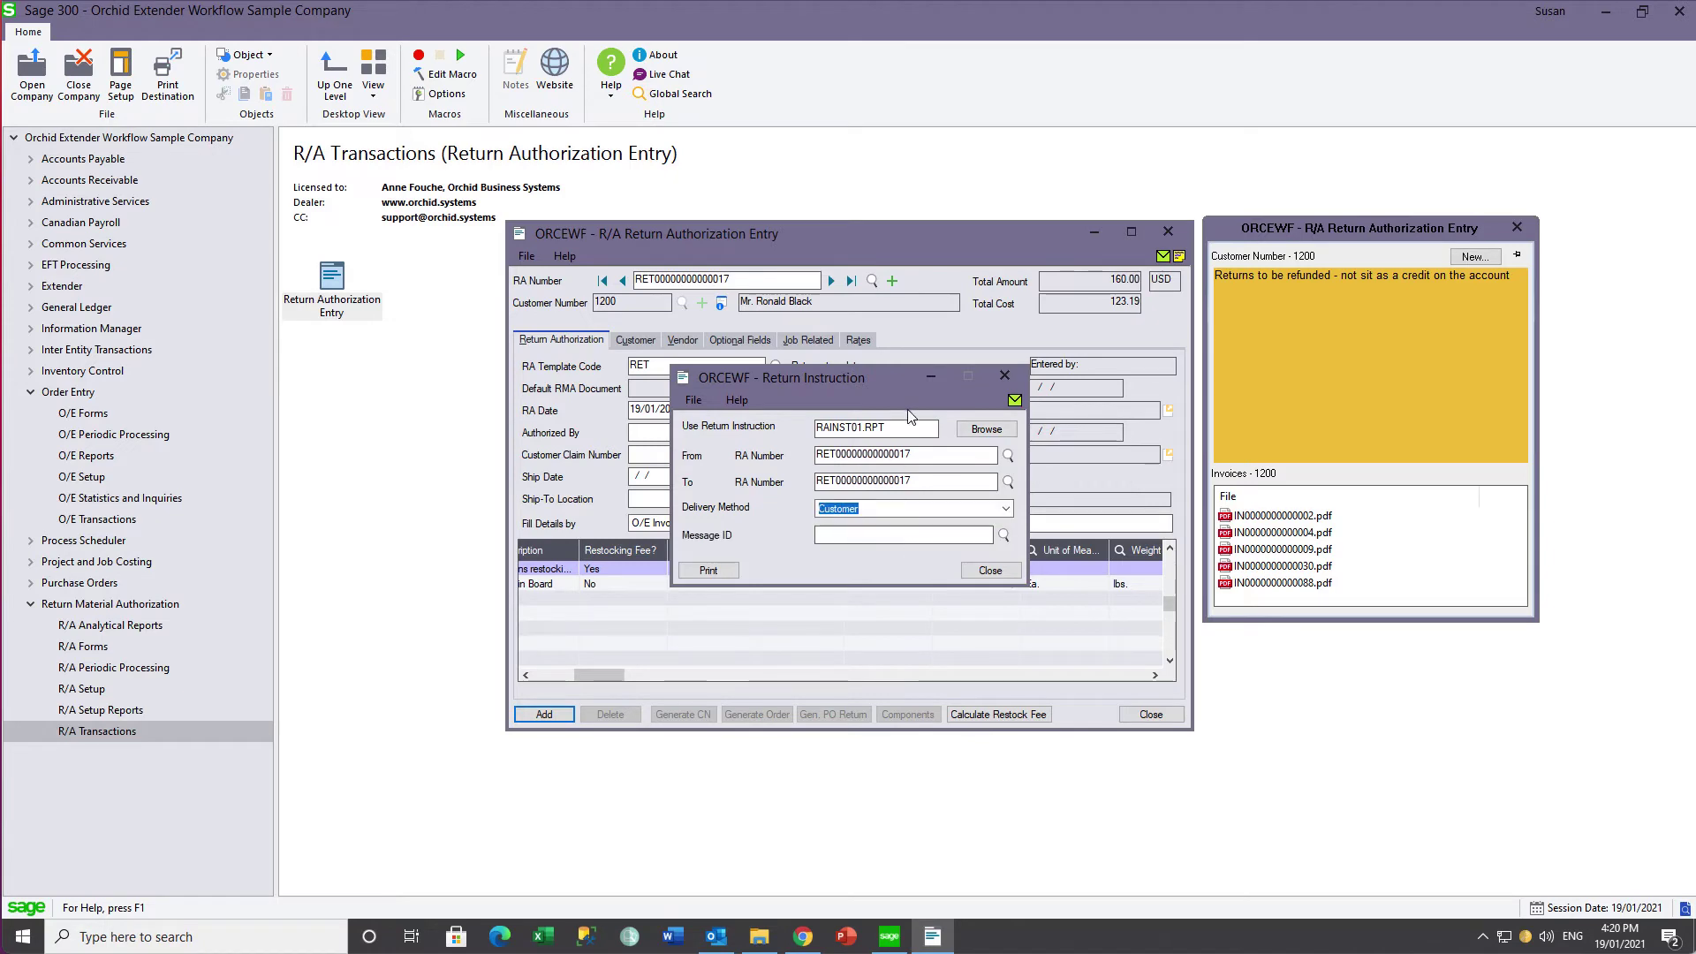
pyautogui.click(842, 533)
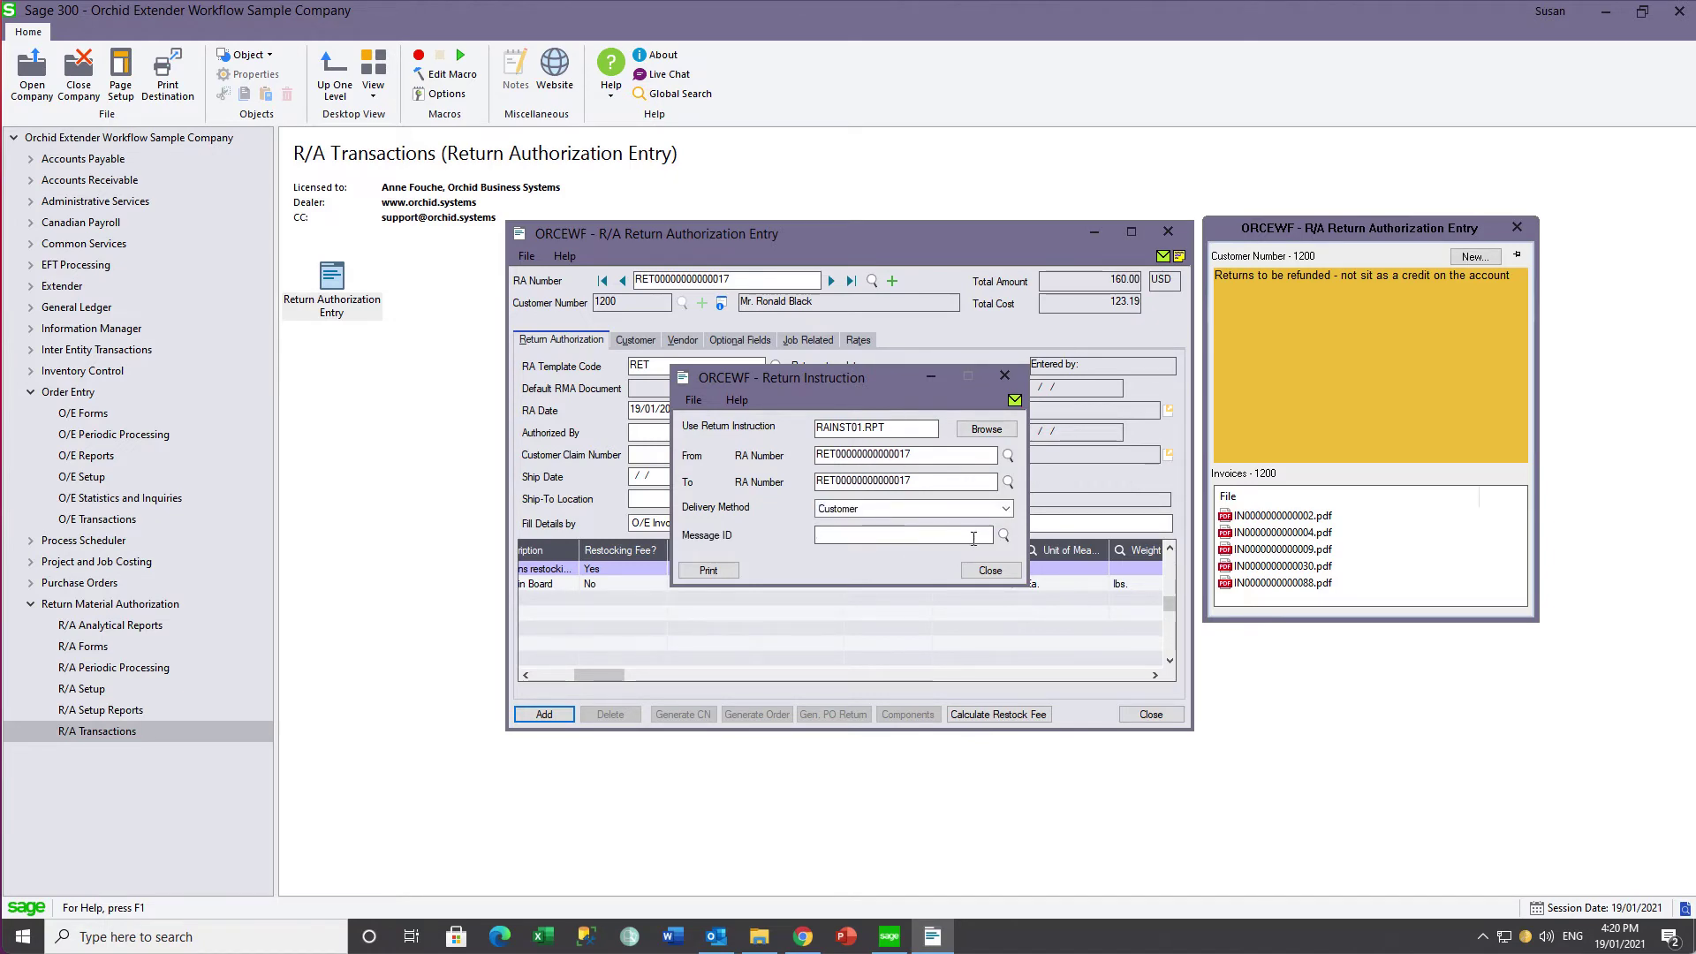
pyautogui.click(1004, 536)
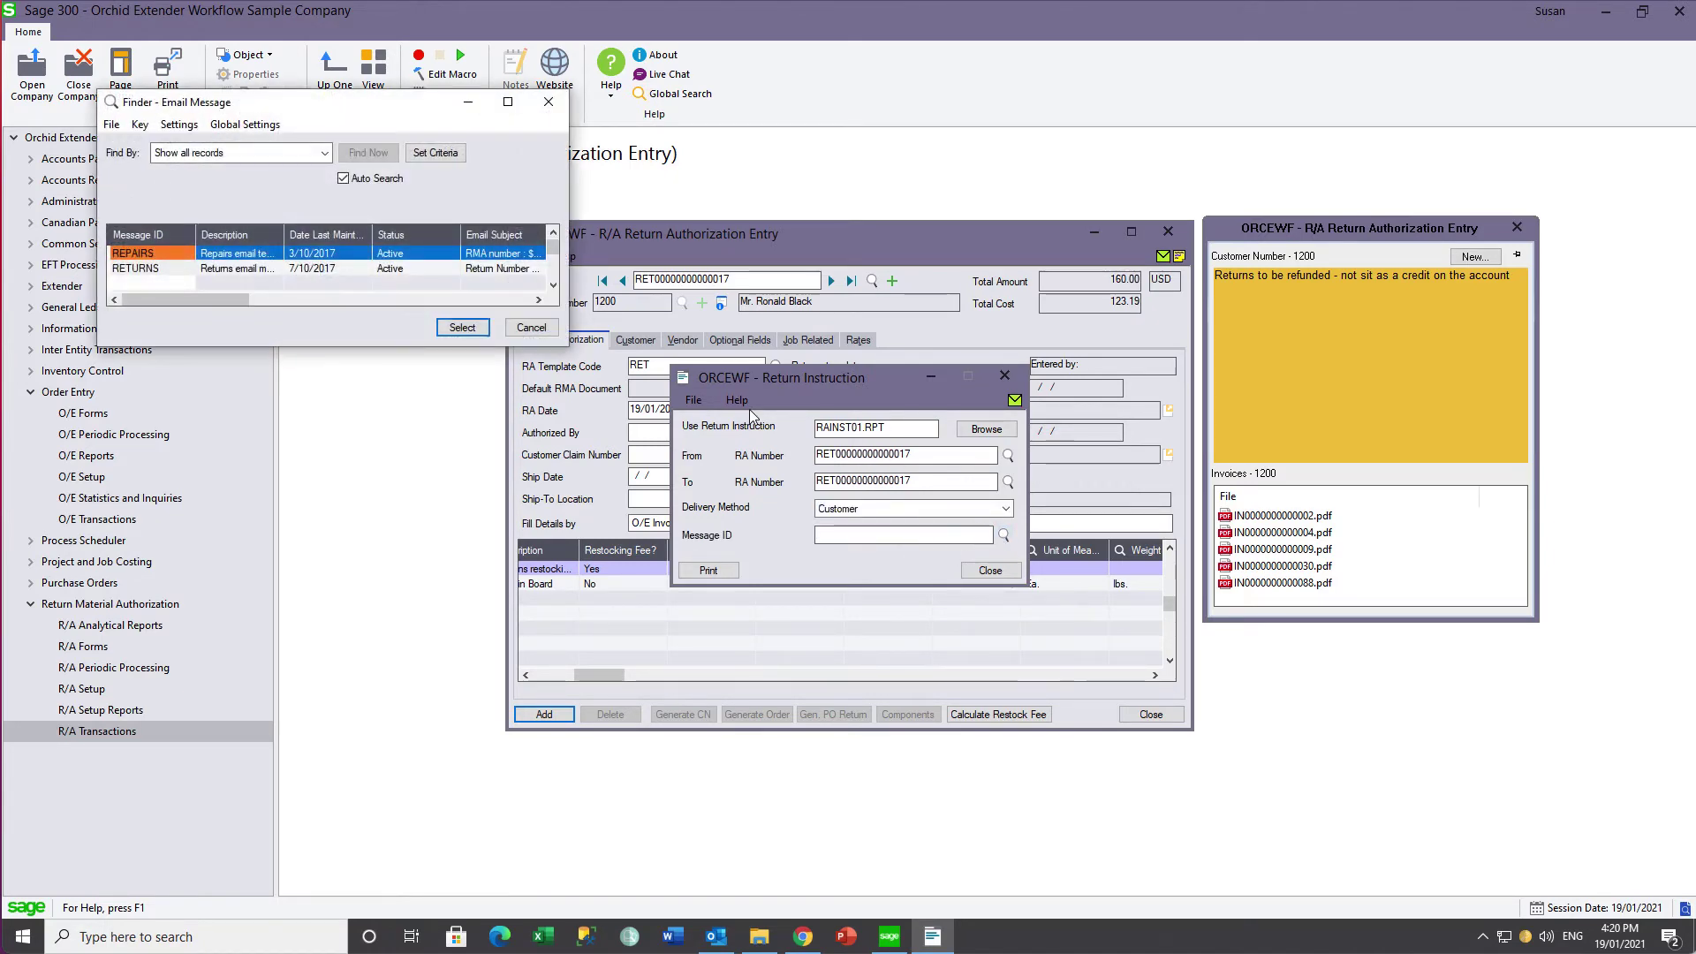
pyautogui.click(145, 269)
pyautogui.click(439, 331)
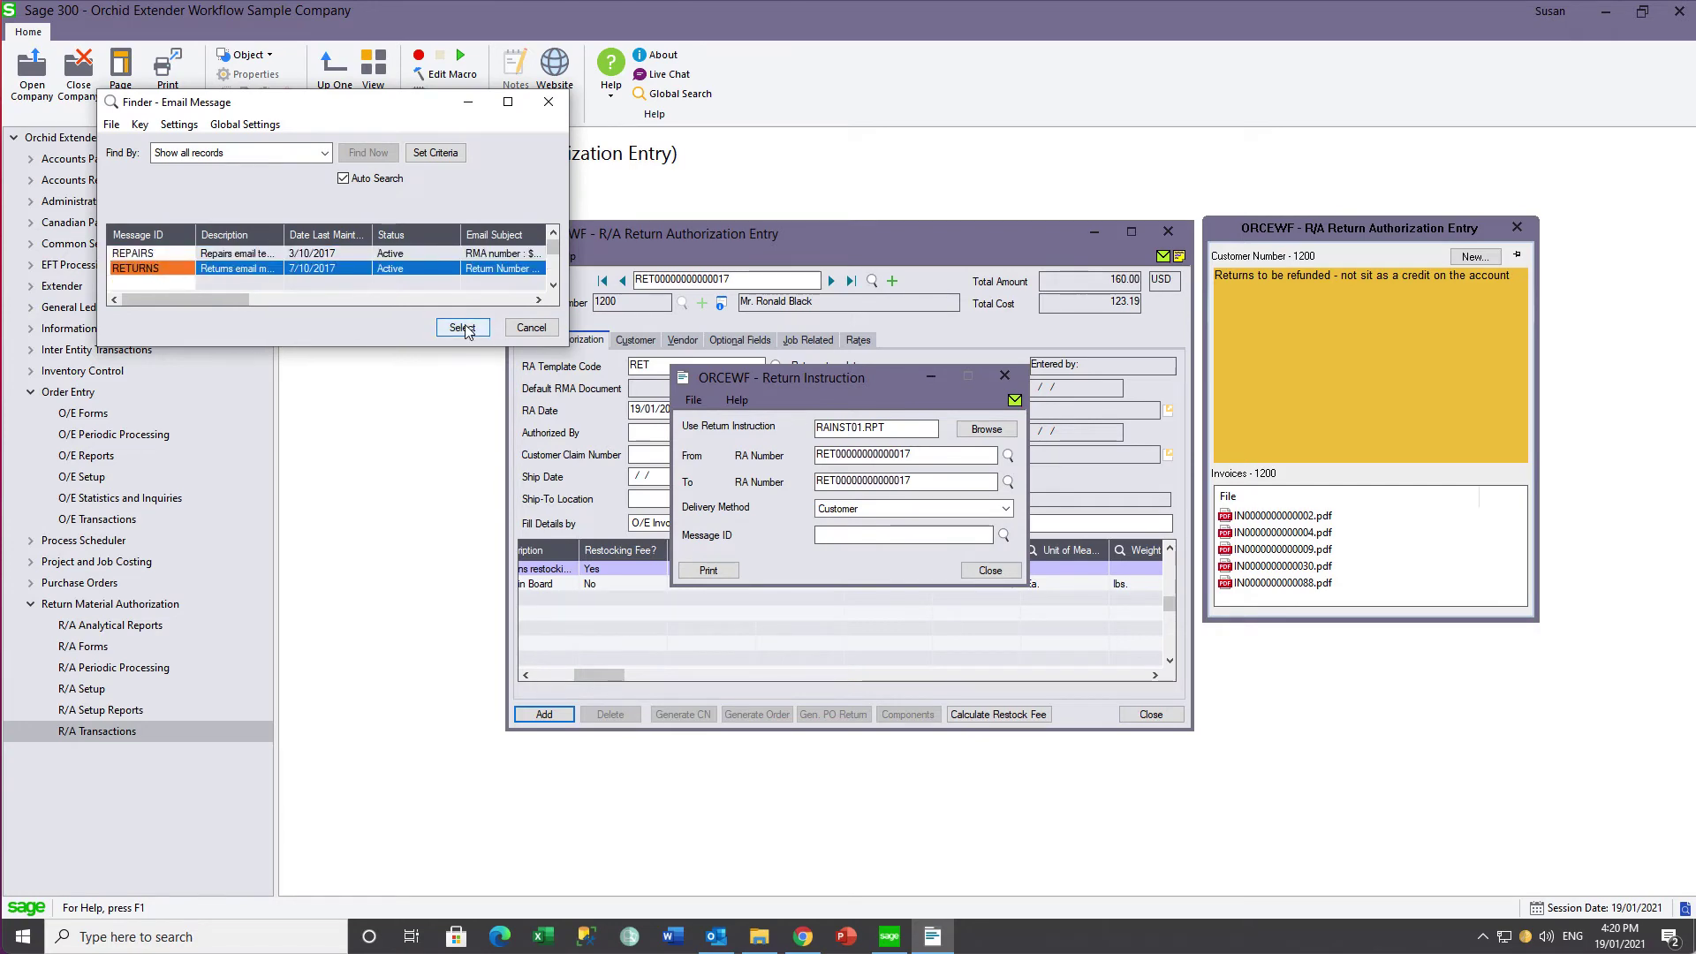
pyautogui.click(713, 572)
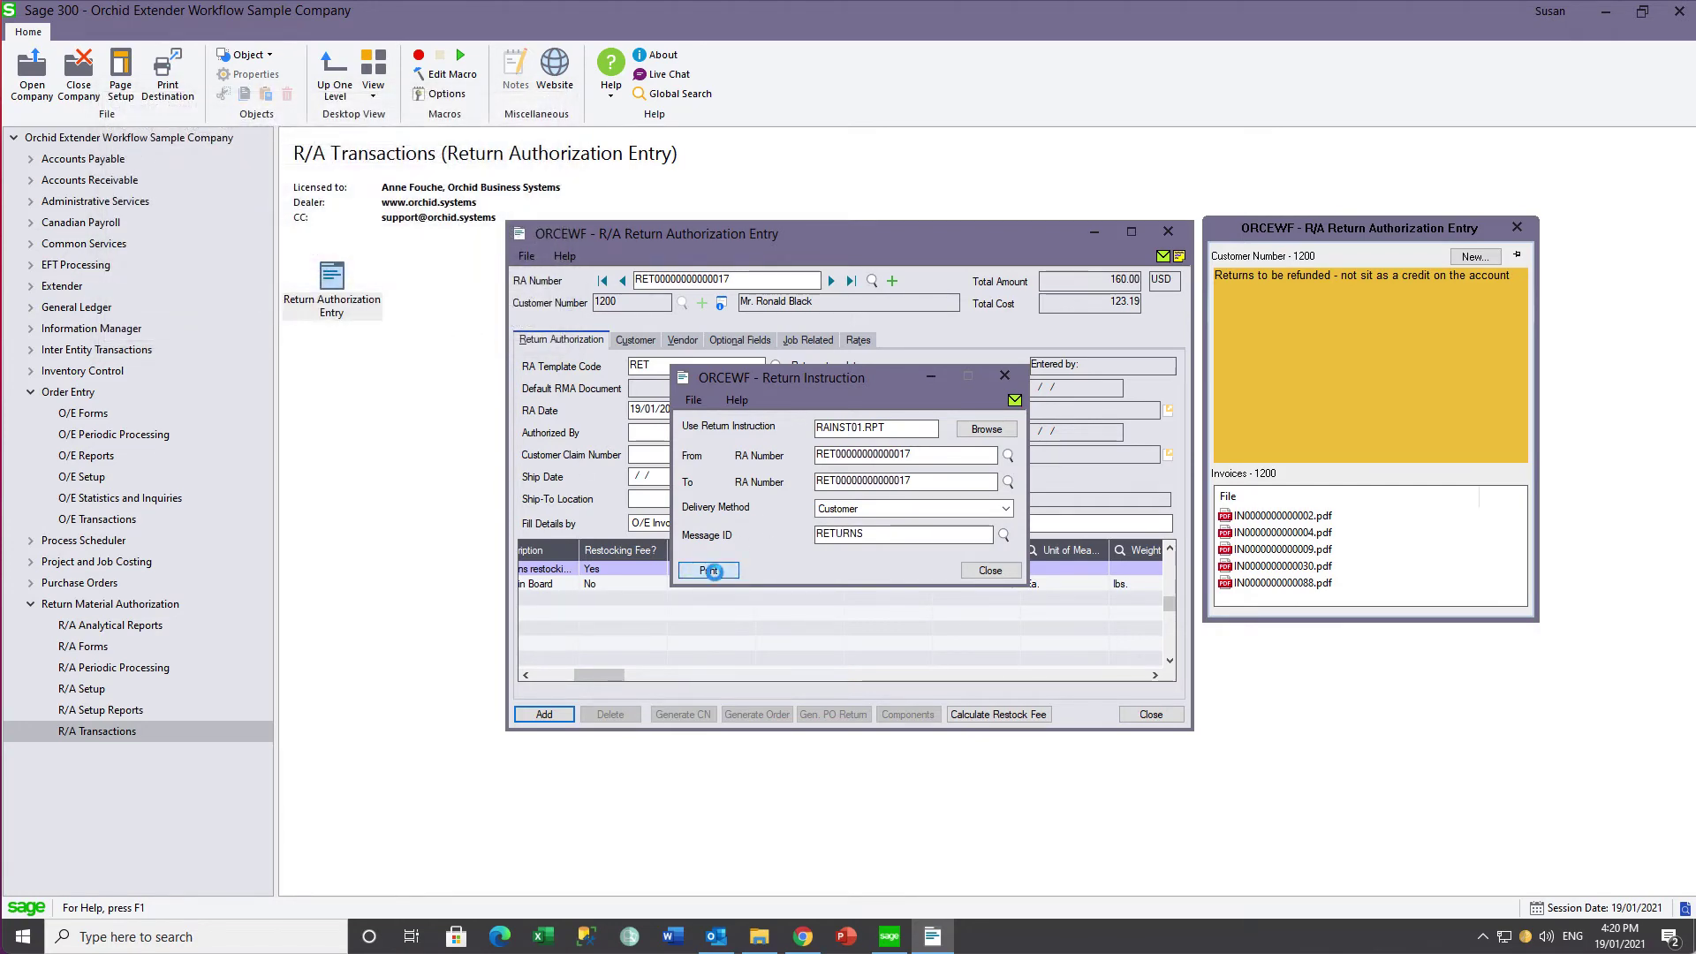
pyautogui.click(989, 570)
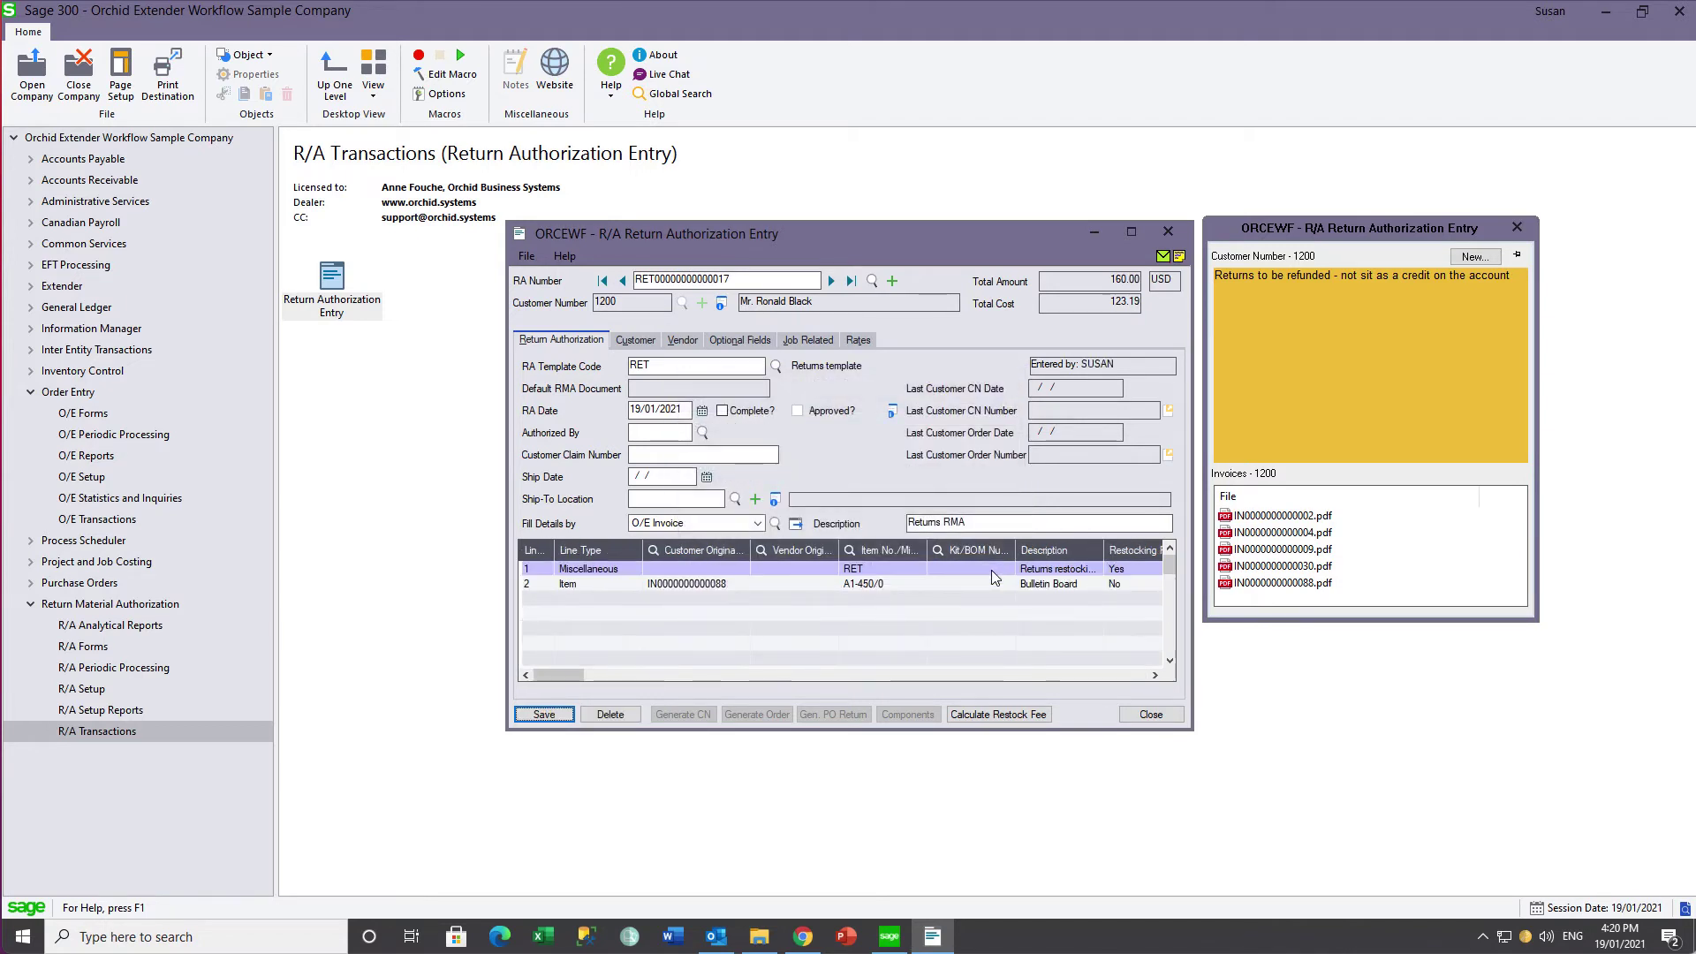
# Mark the return authorization as complete, save it and dismiss the resulting message.
pyautogui.click(723, 413)
pyautogui.click(554, 716)
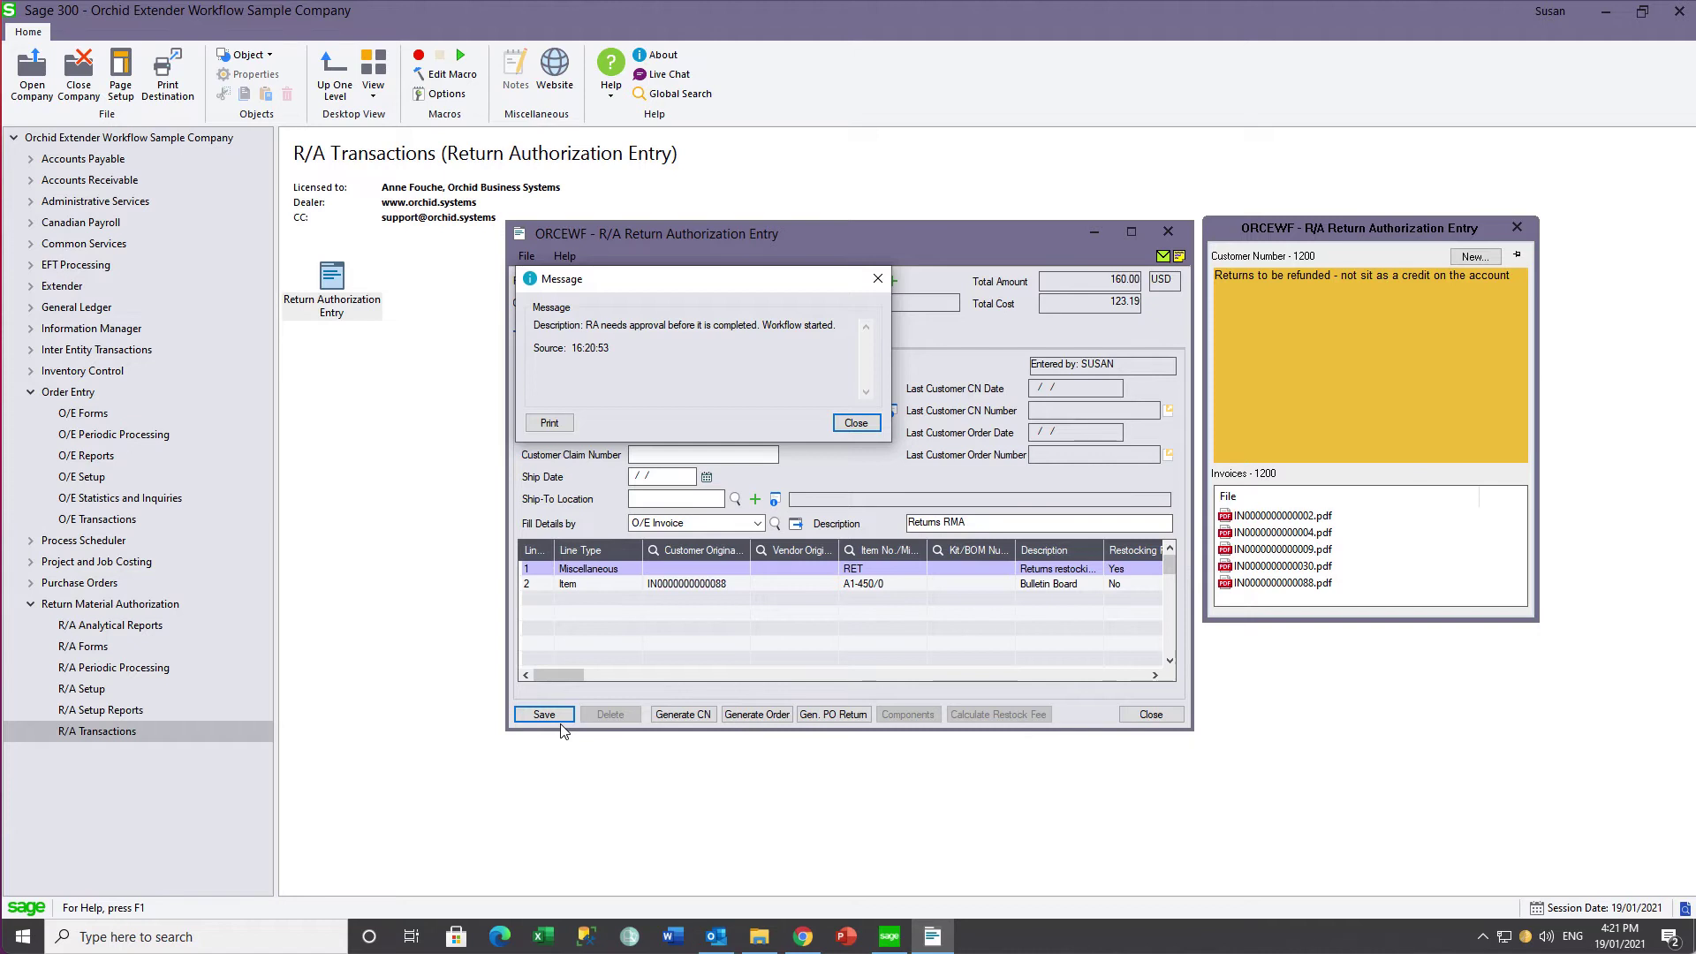
pyautogui.click(855, 424)
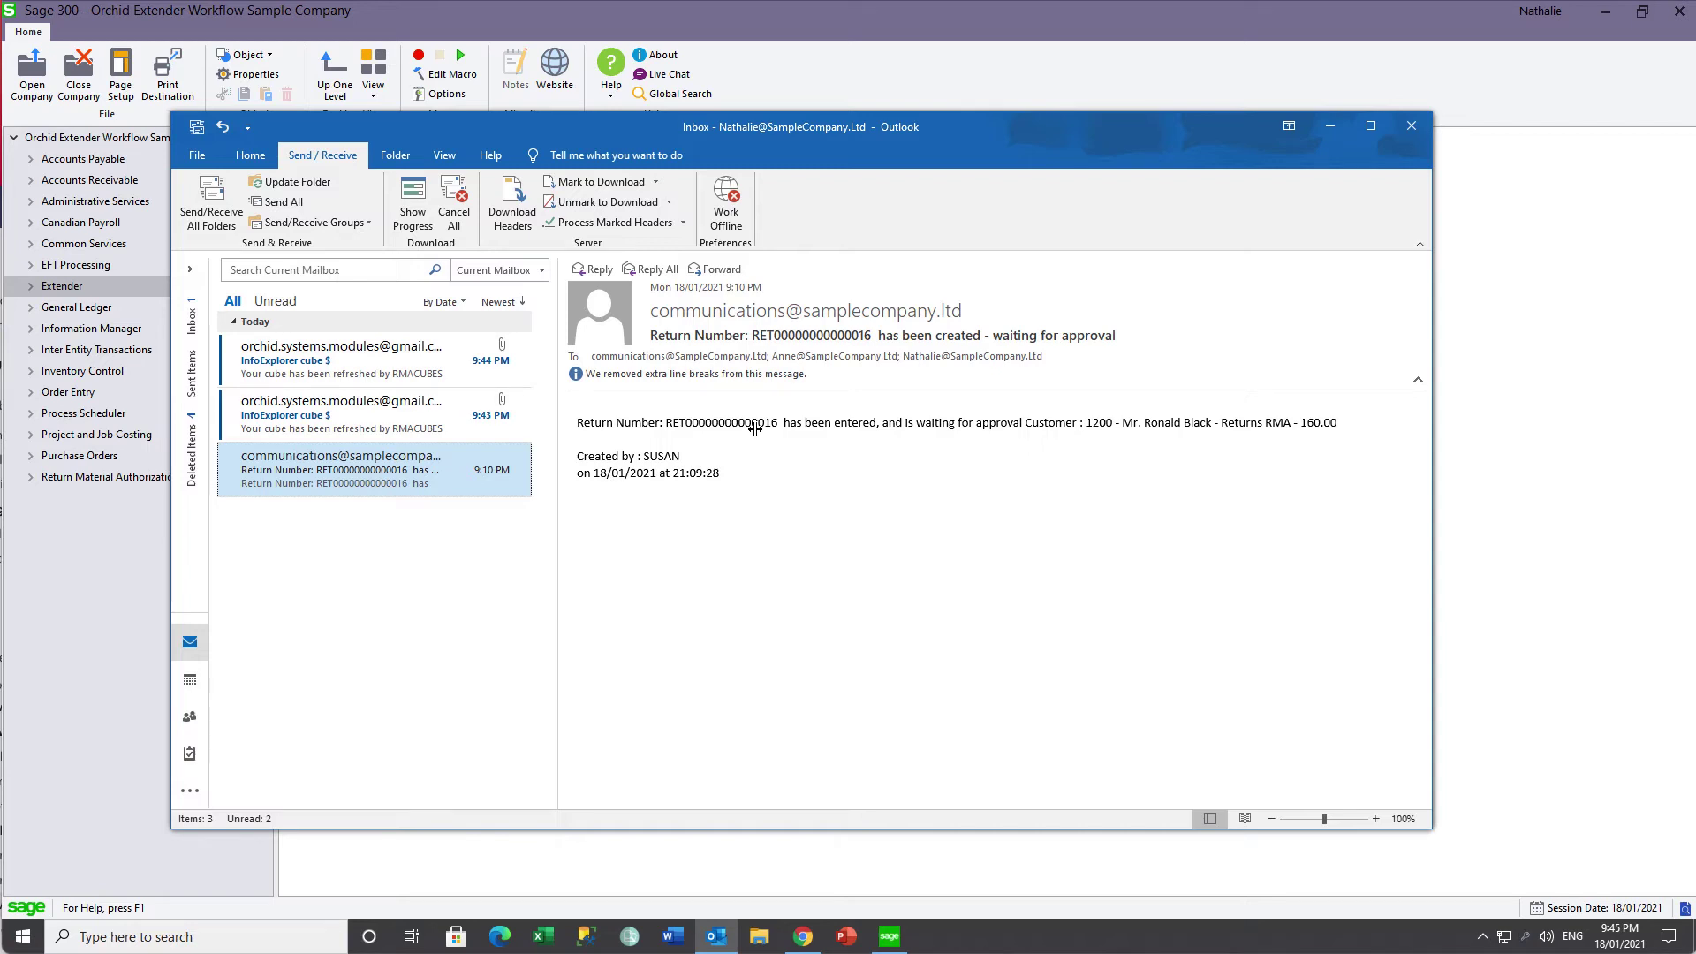
# In Outlook, open the RMA Analysis.cubx attachment of the InfoExplorer cube email and examine the returning customer's RMA and sales figures.
pyautogui.doubleClick(407, 417)
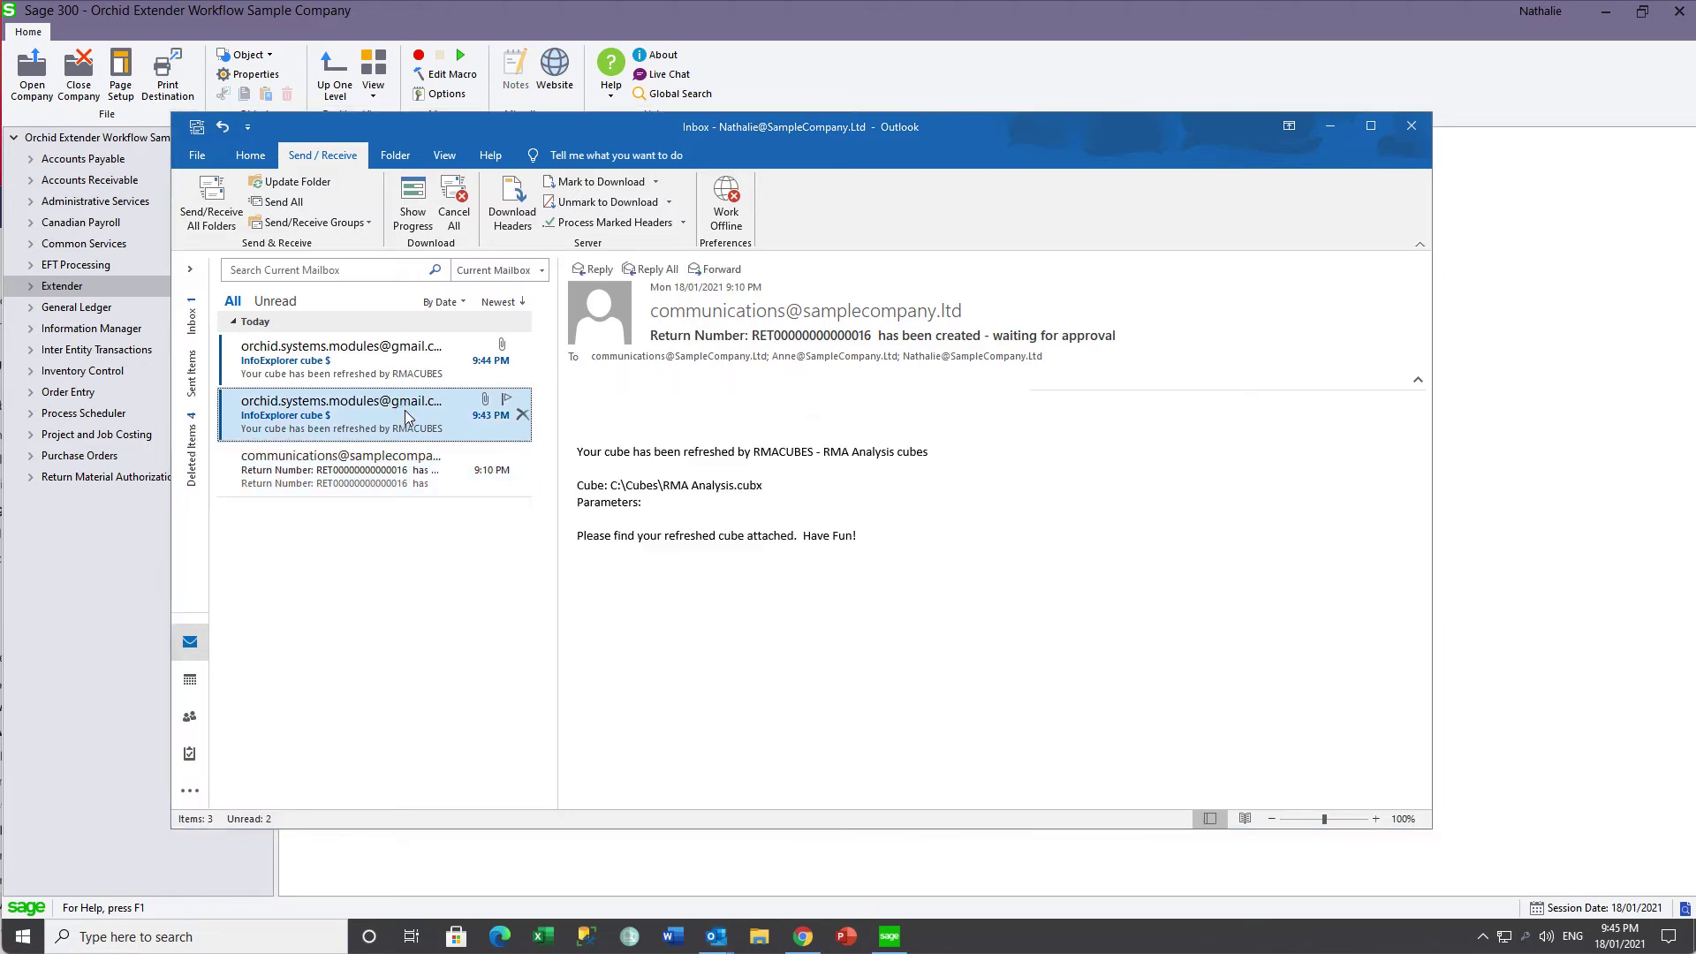
pyautogui.doubleClick(642, 399)
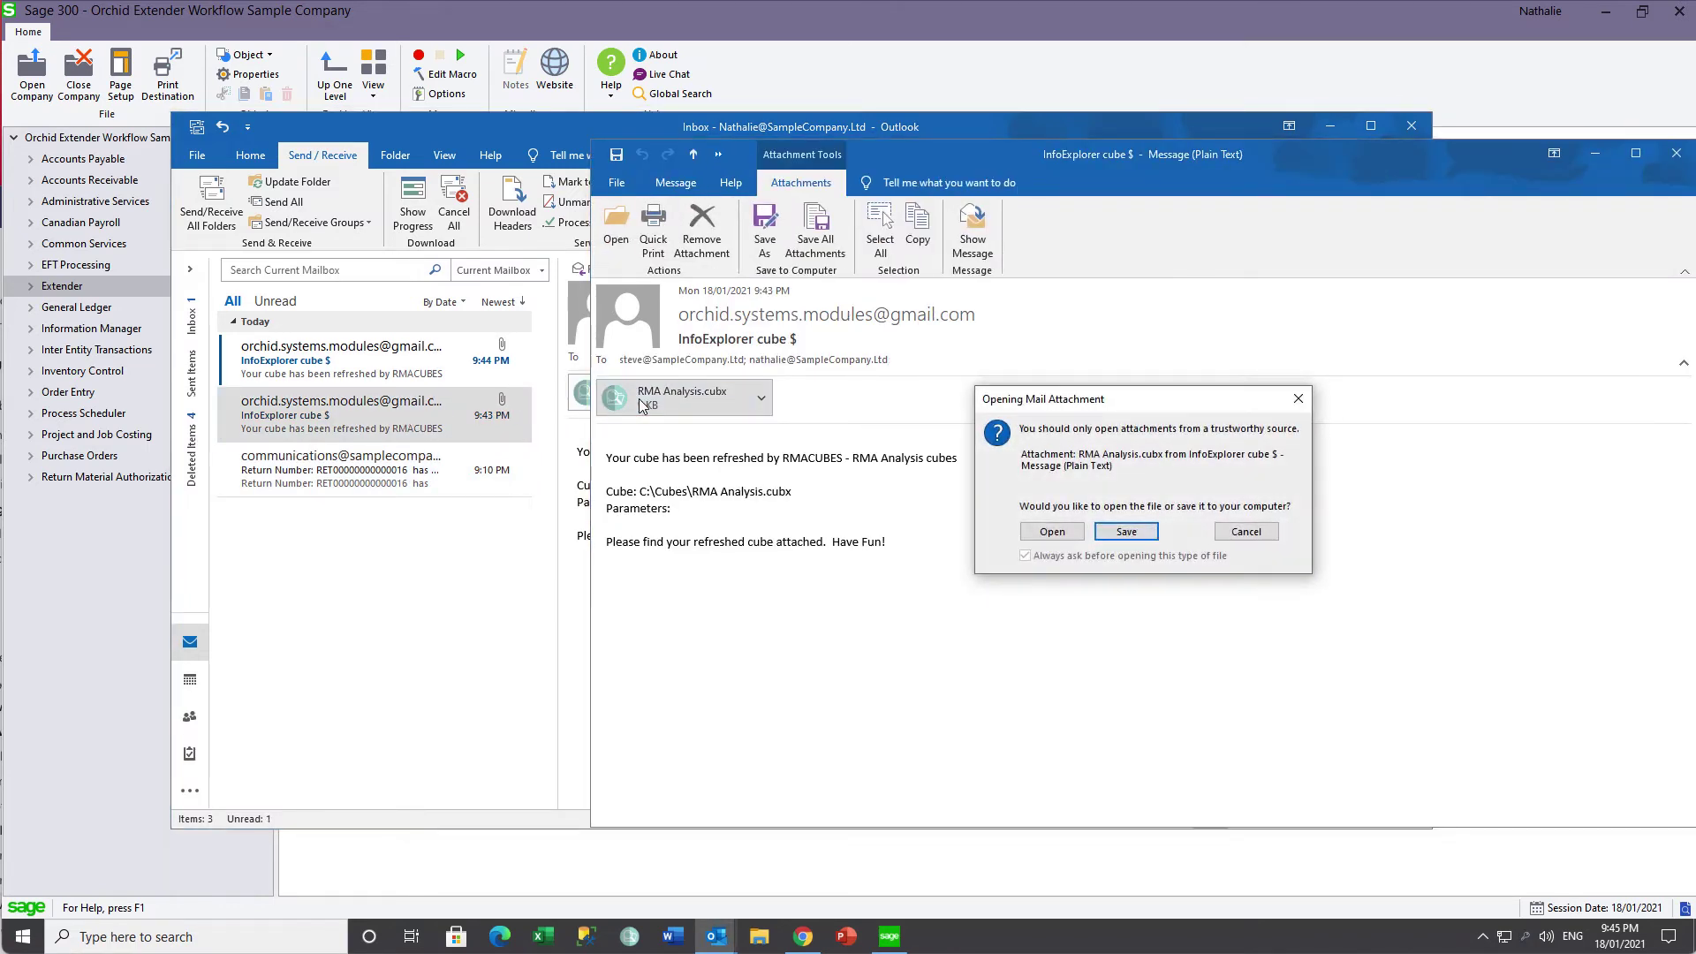
pyautogui.click(1052, 532)
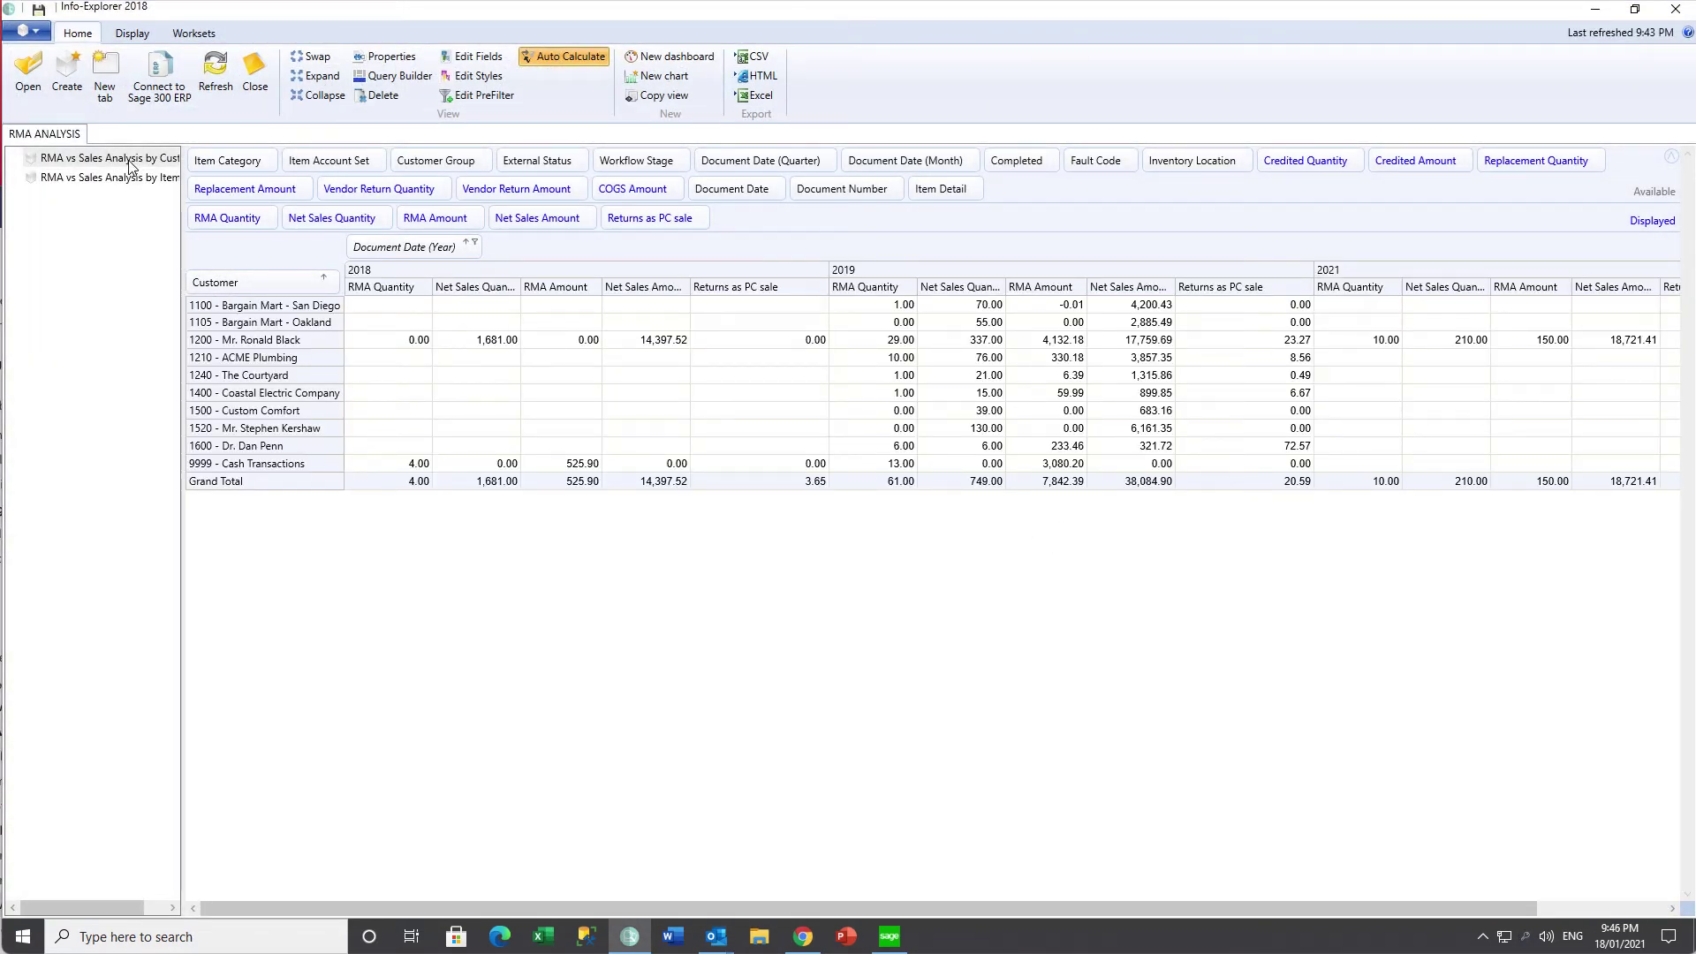
pyautogui.click(238, 342)
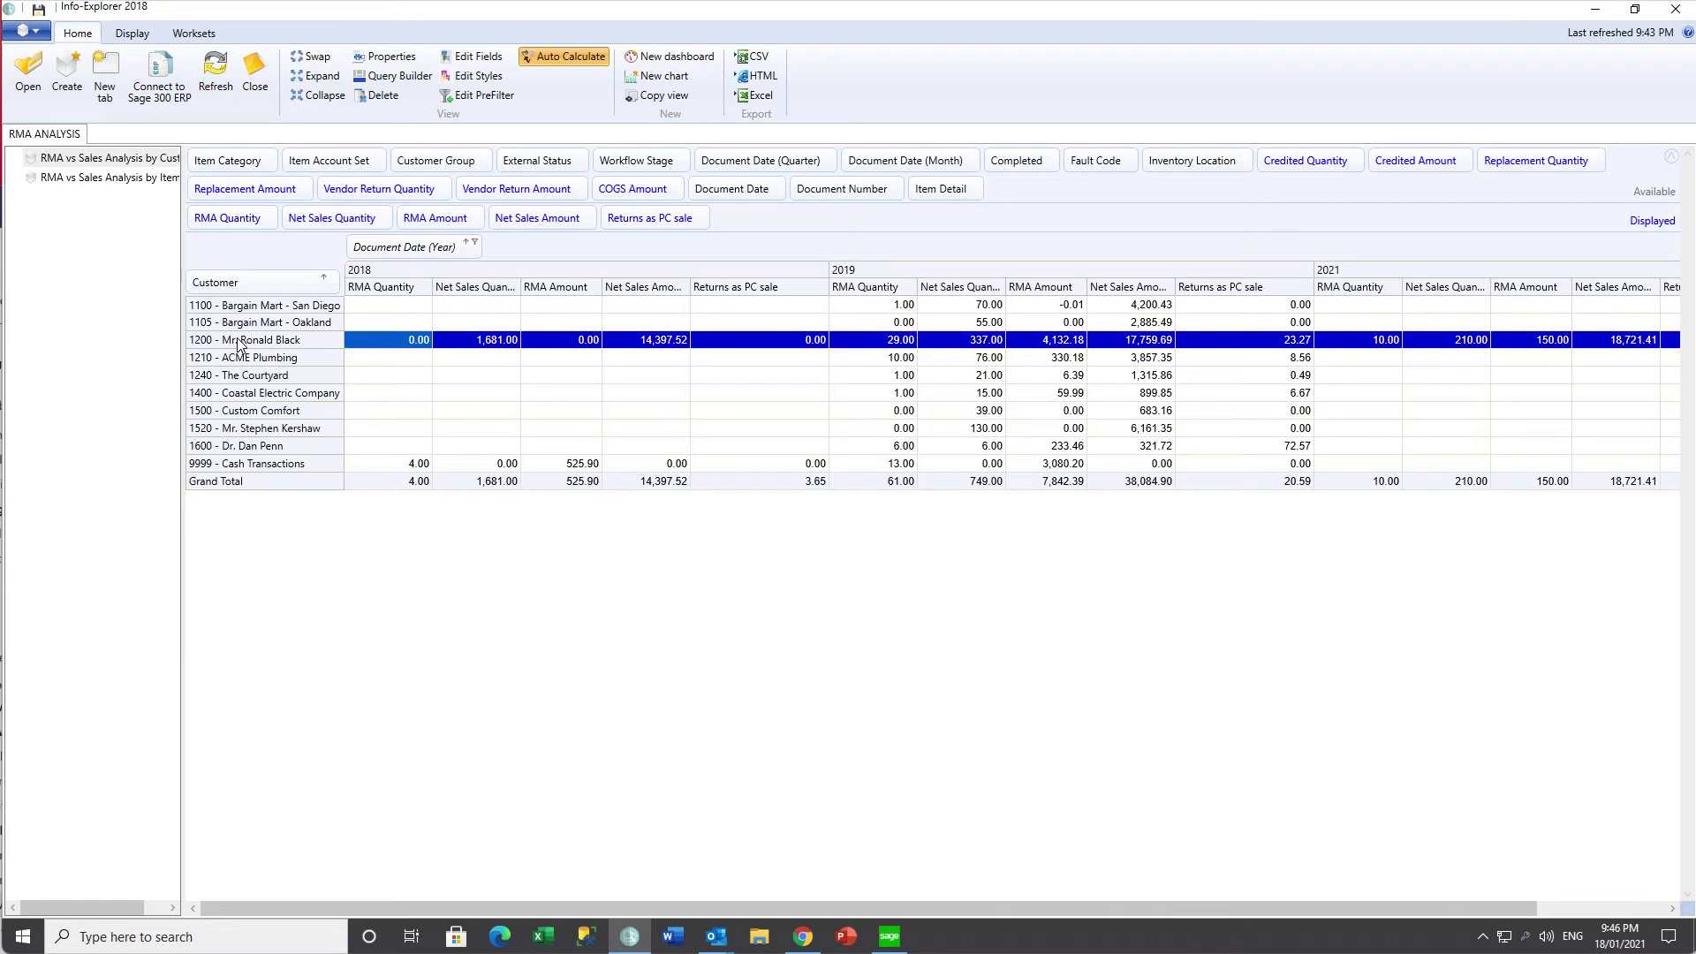
# Filter the RMA vs Sales Analysis by Items to A1-450/0 Bulletin Board and break its figures down by customer.
pyautogui.click(109, 180)
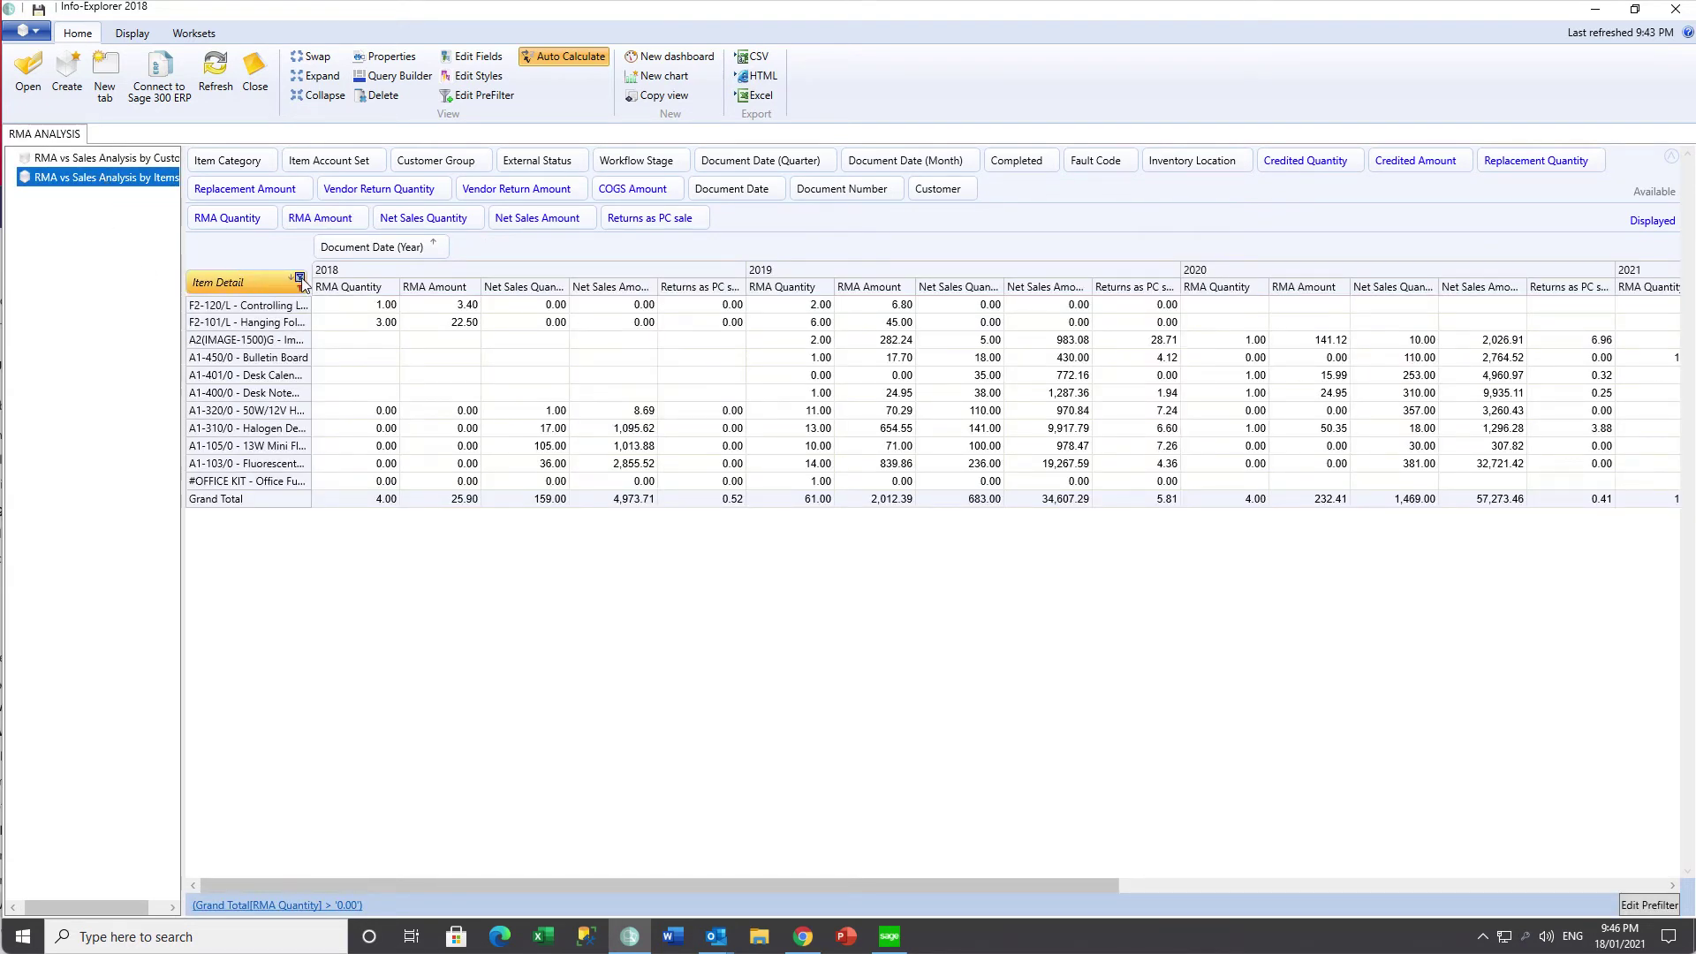
pyautogui.click(303, 281)
pyautogui.click(201, 330)
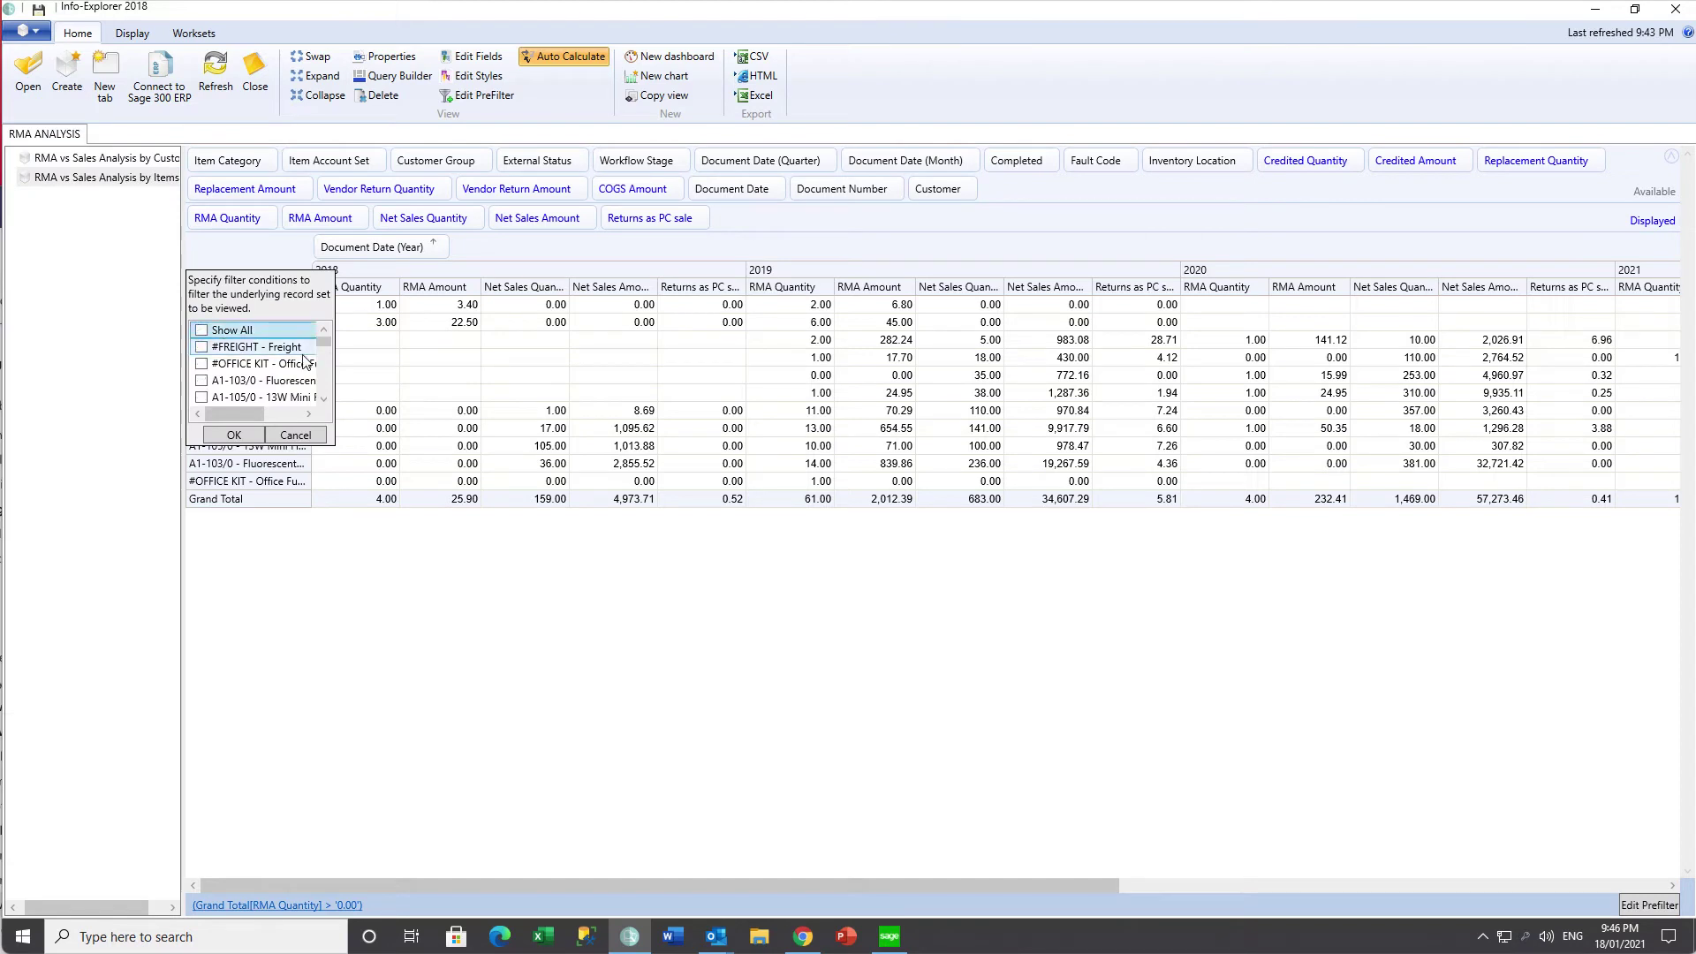
pyautogui.click(322, 400)
pyautogui.click(322, 401)
pyautogui.click(322, 400)
pyautogui.click(321, 400)
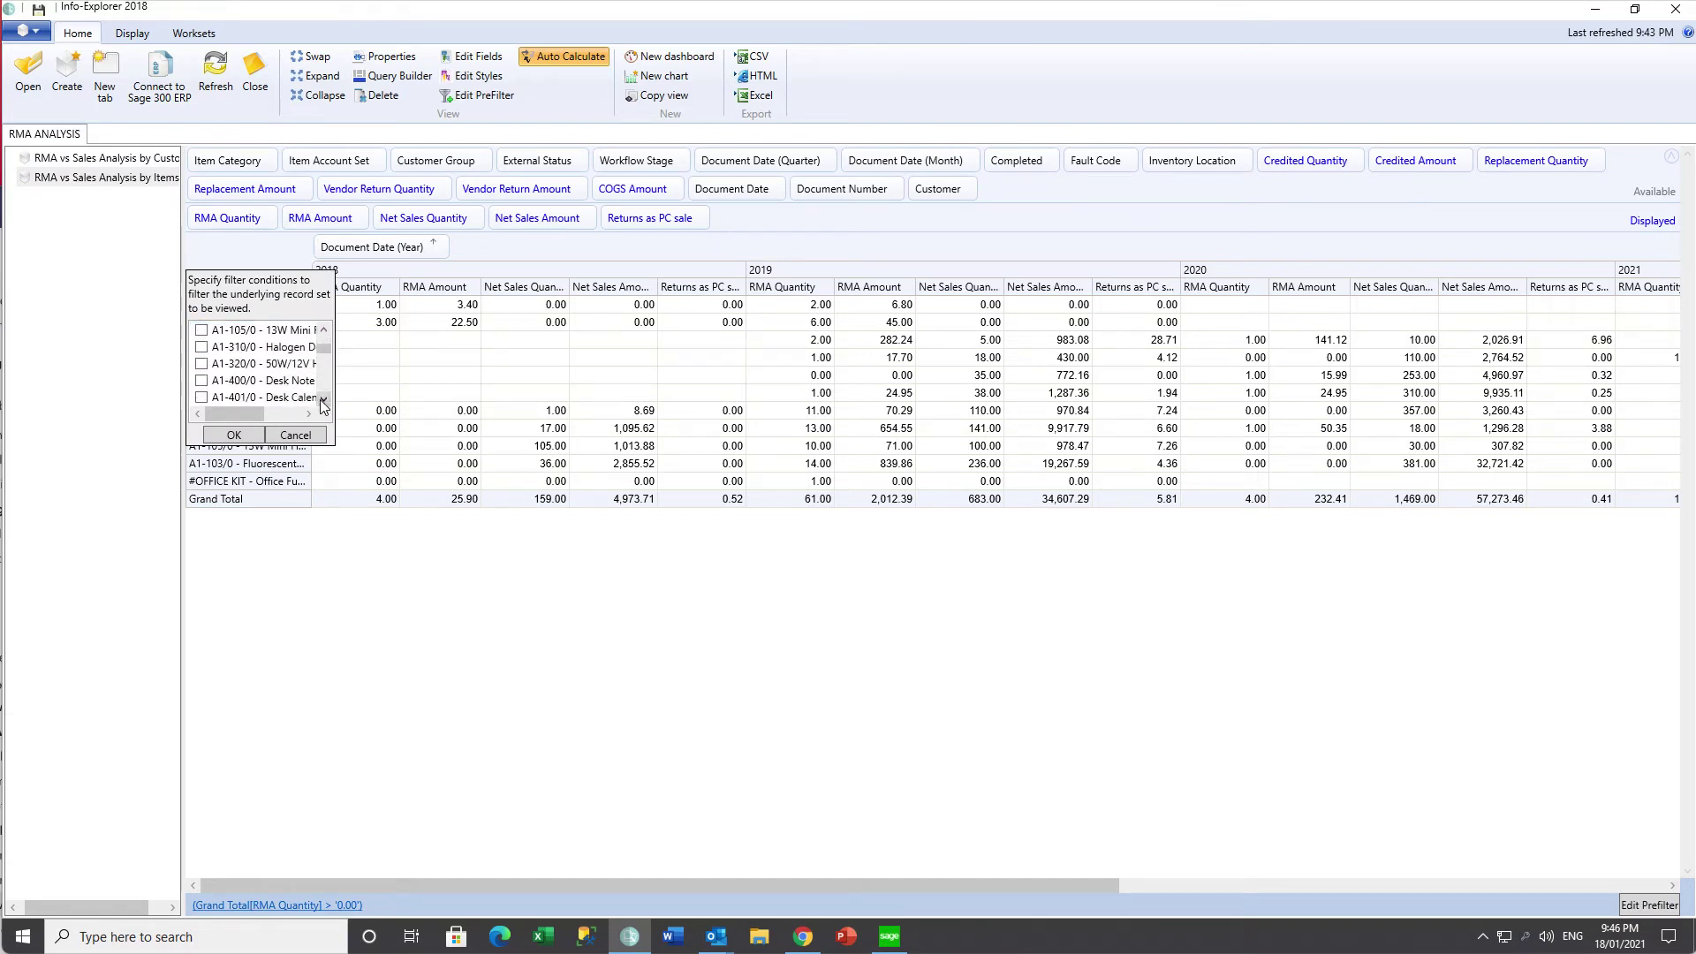
pyautogui.click(322, 400)
pyautogui.click(321, 400)
pyautogui.click(201, 380)
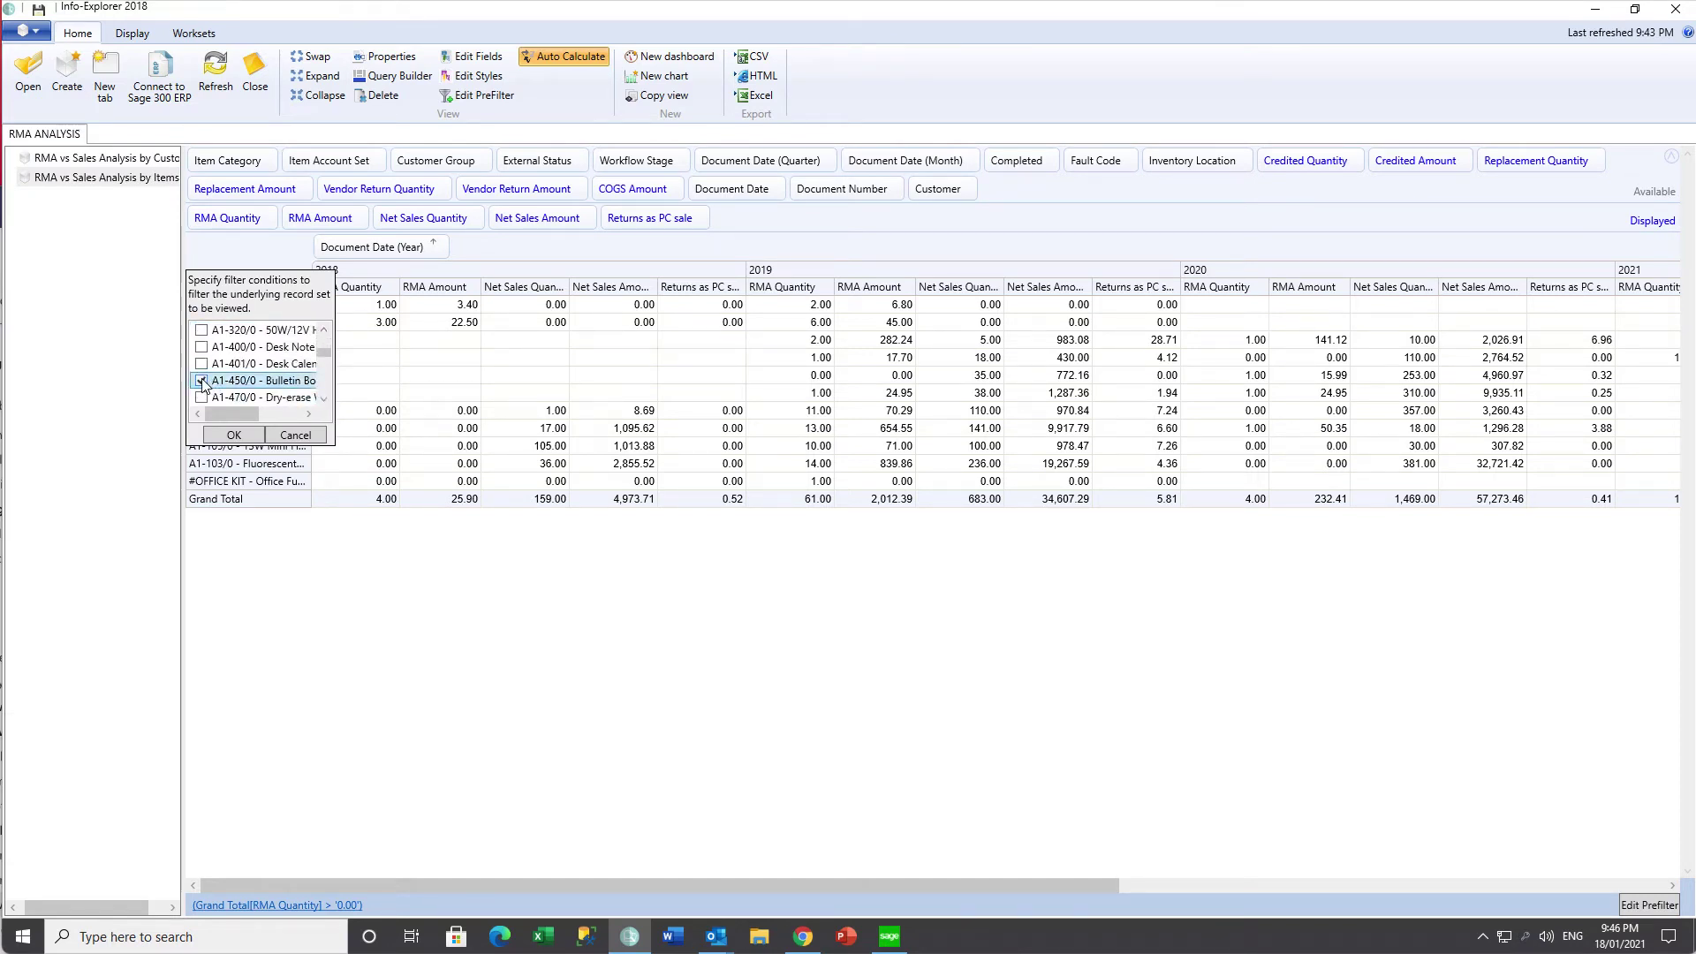
pyautogui.click(228, 435)
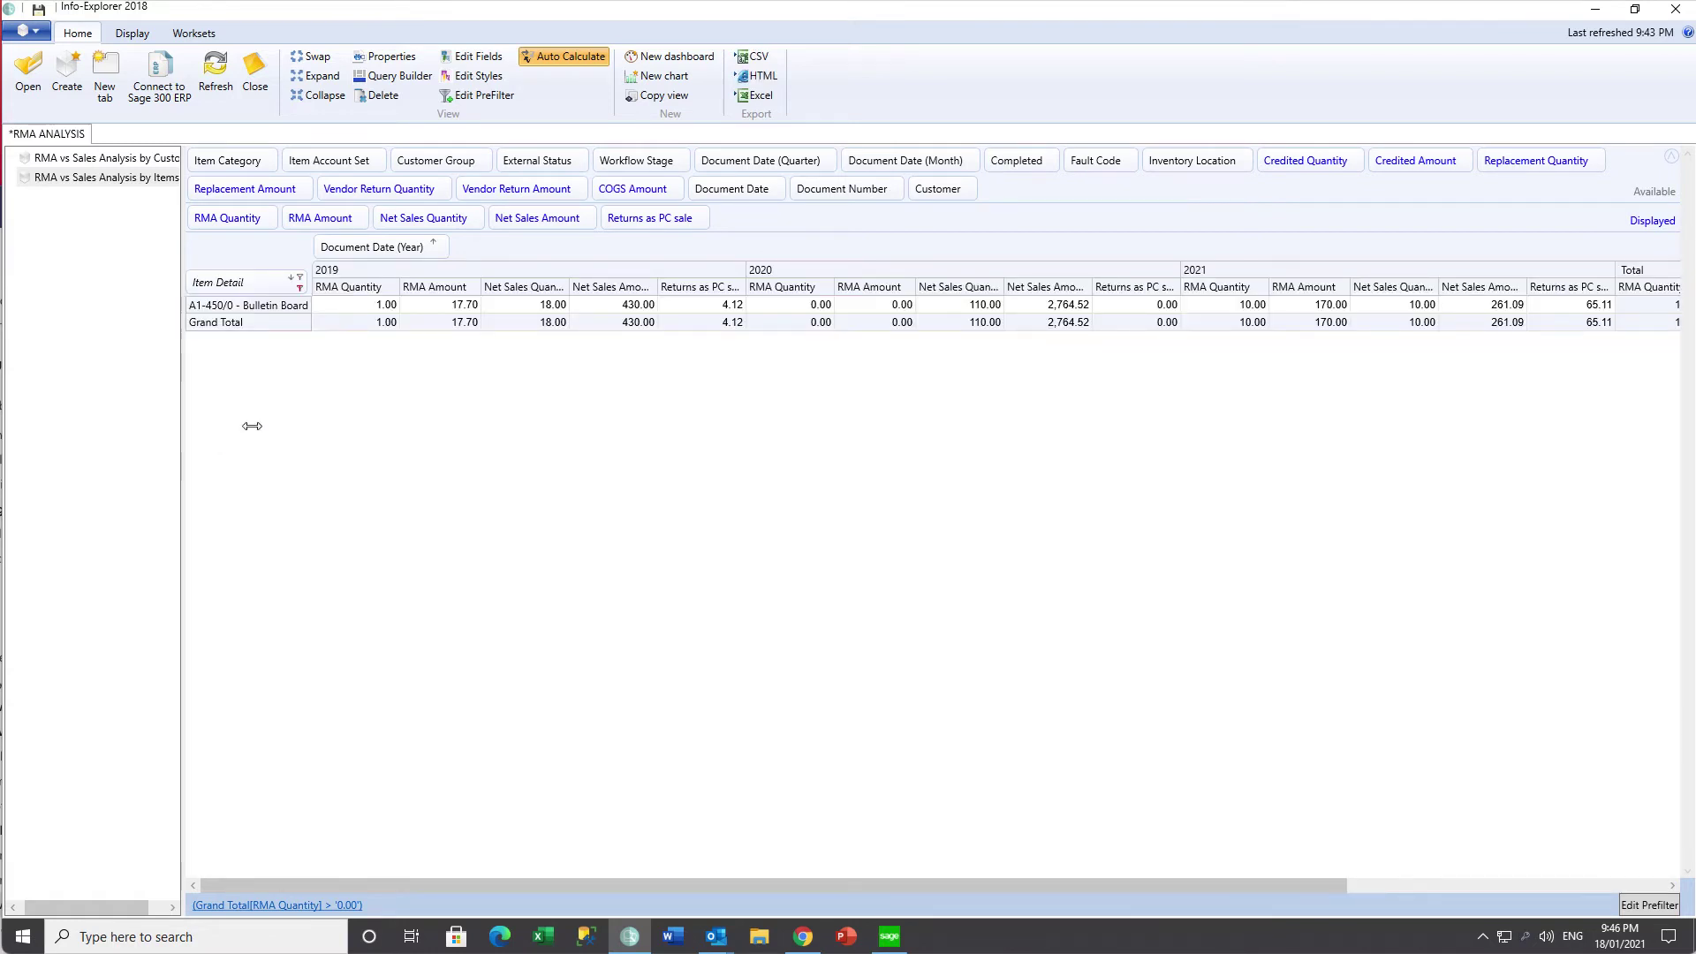
pyautogui.moveTo(937, 190); pyautogui.dragTo(302, 288)
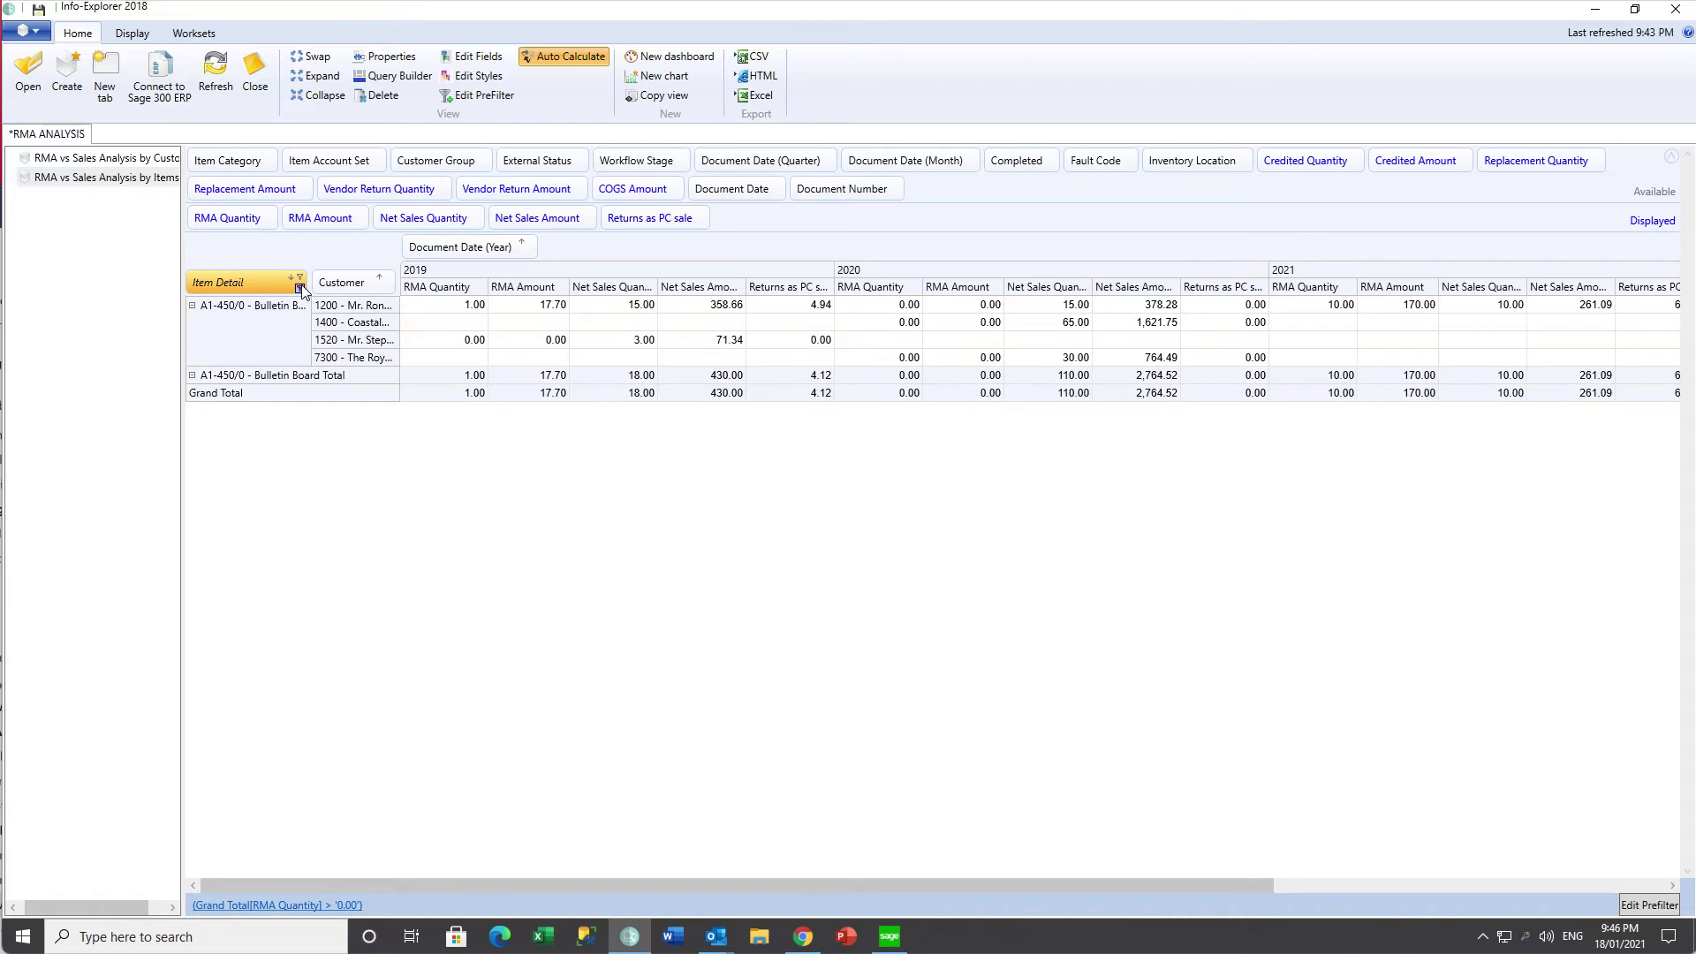
pyautogui.click(1333, 306)
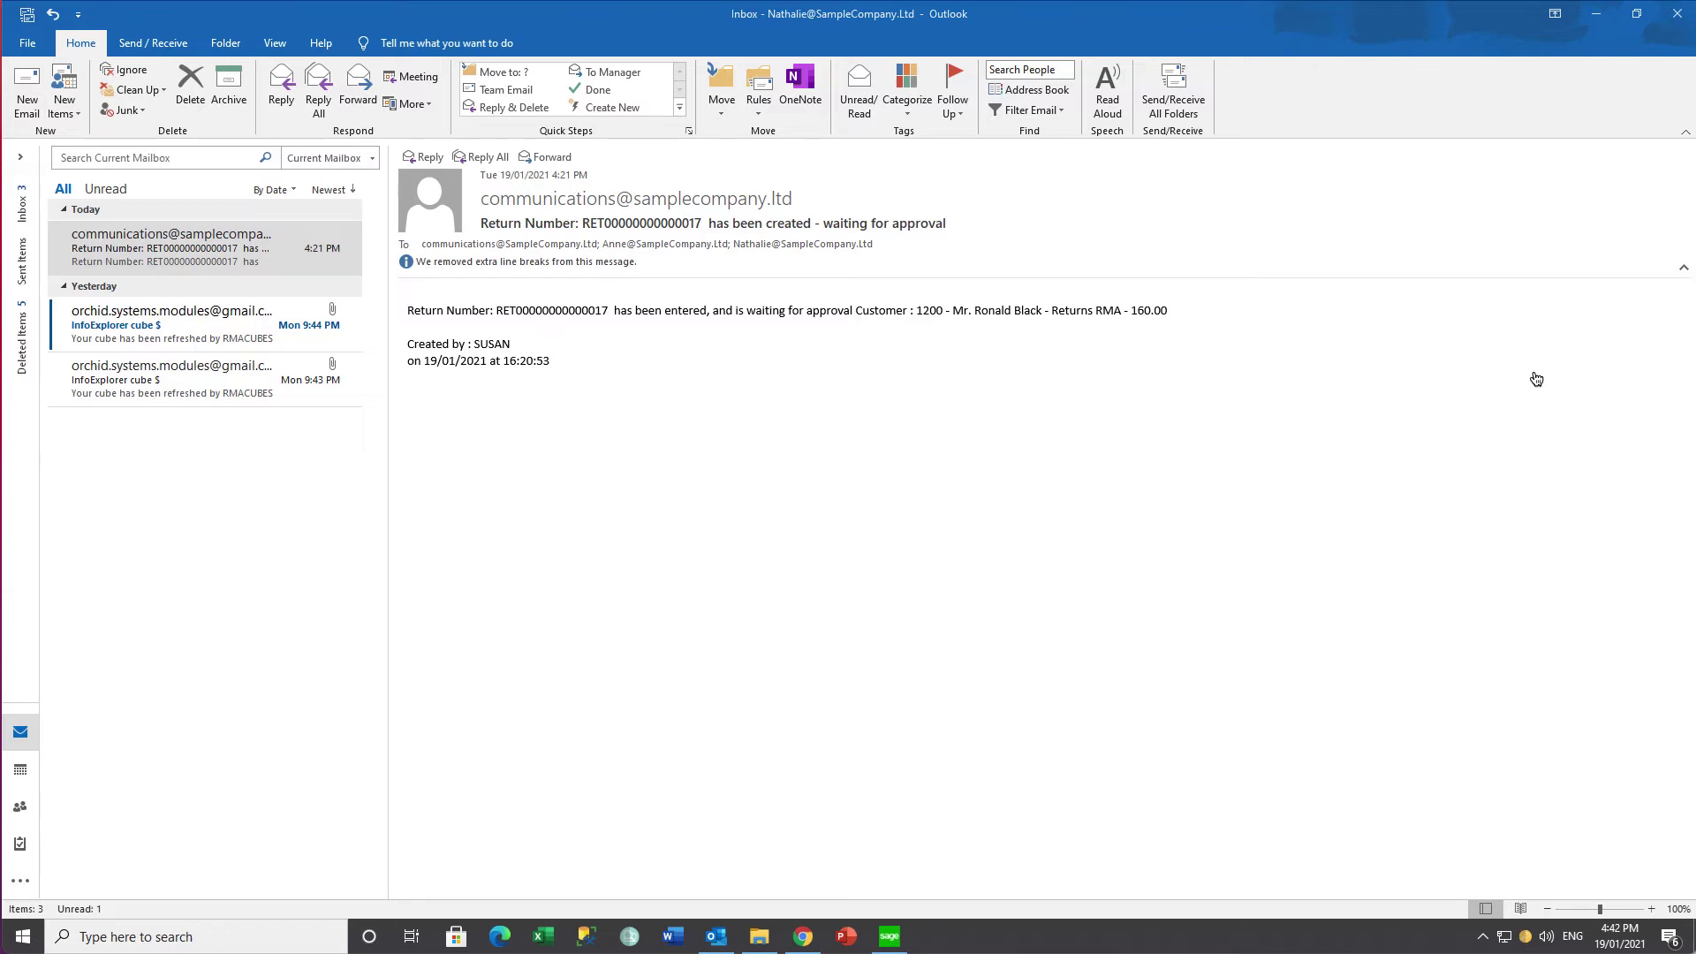
# Review the email about the newly created return waiting for approval and minimize the Outlook inbox.
pyautogui.click(232, 321)
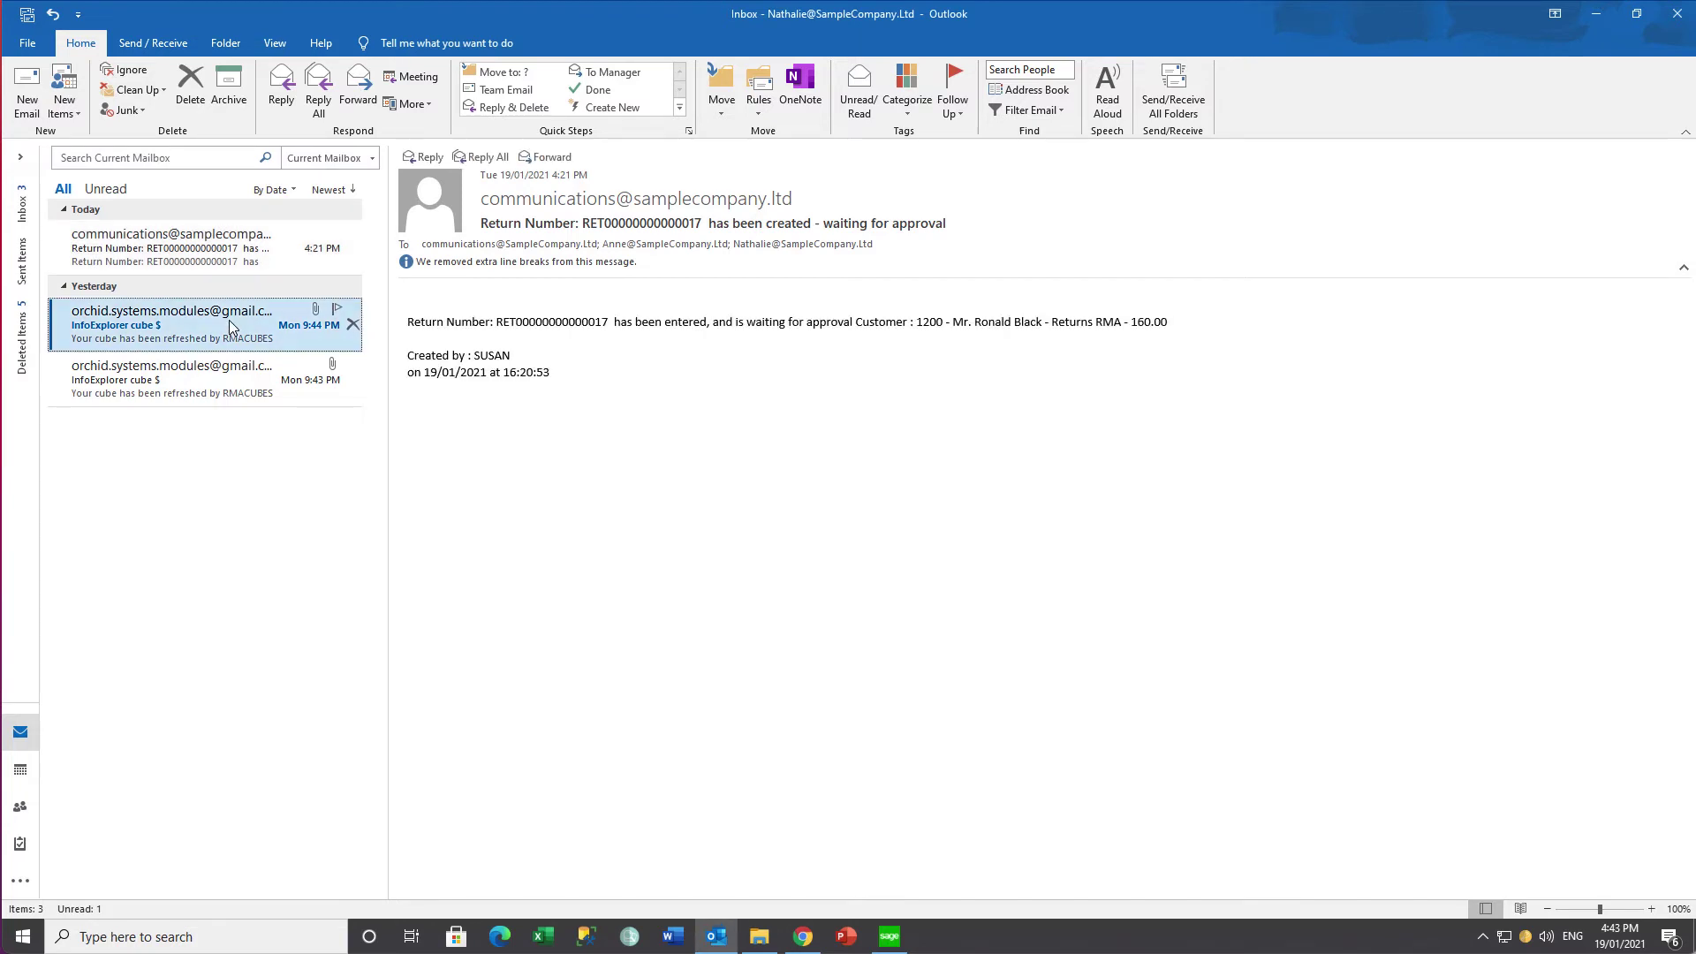
pyautogui.click(216, 265)
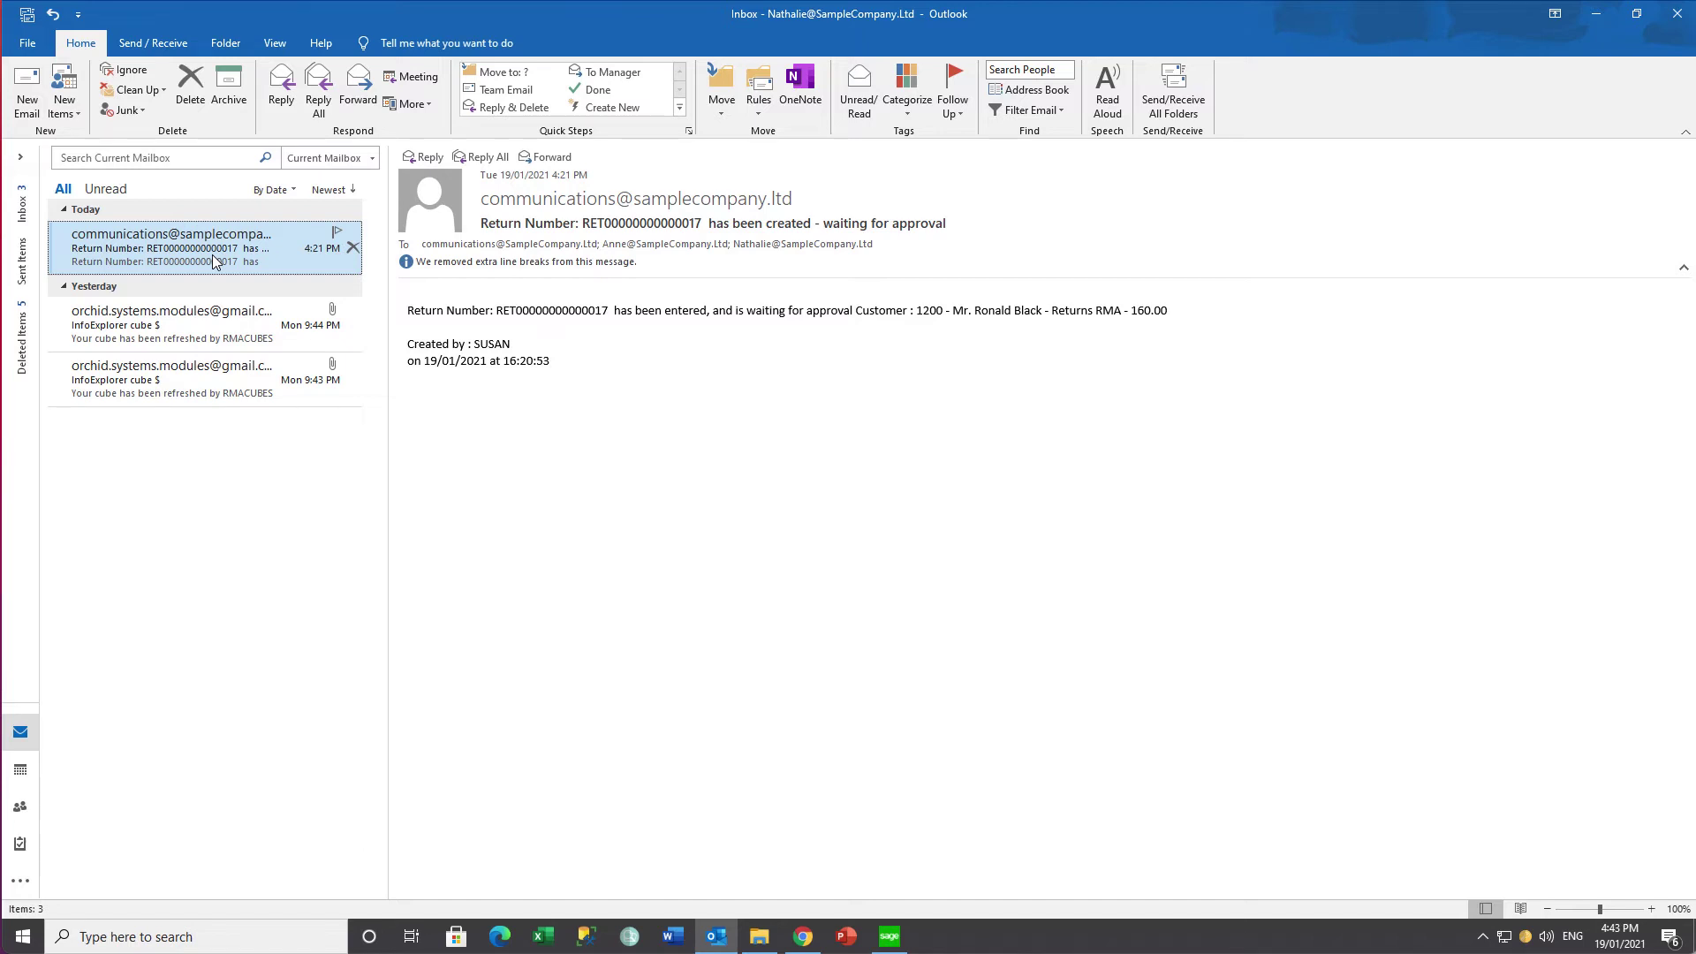
pyautogui.click(1595, 19)
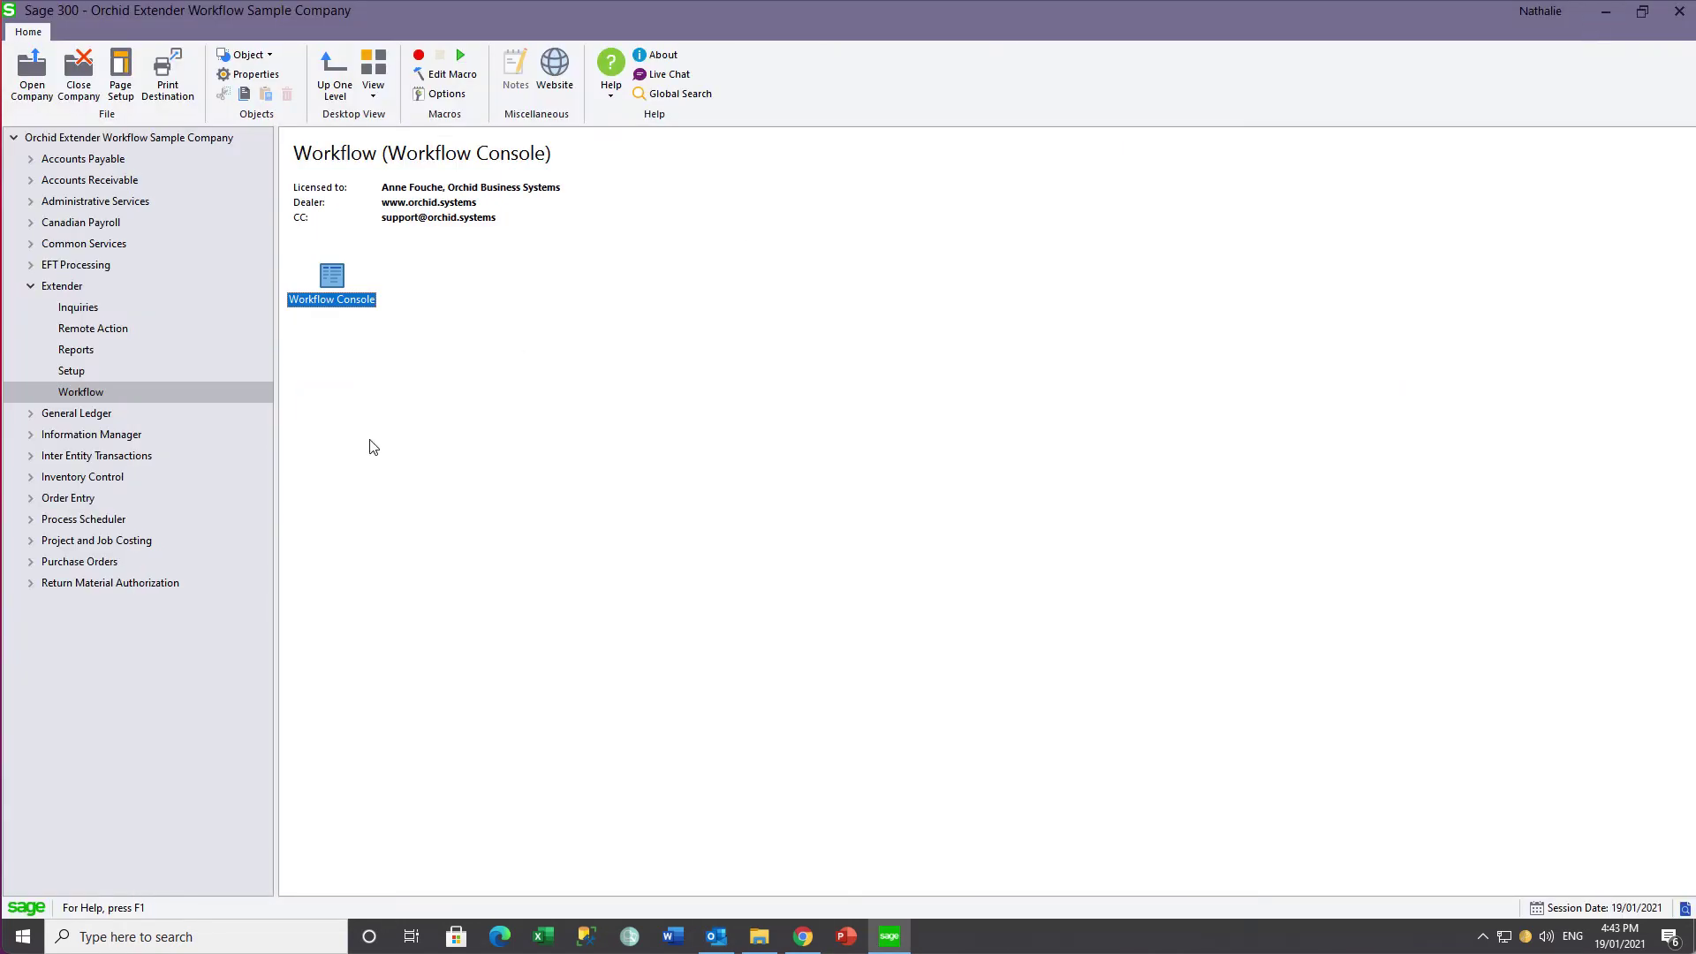
# Open the Workflow Console and drill down to the RMA behind the RMA Approval entry started on 19/01/2021.
pyautogui.doubleClick(332, 277)
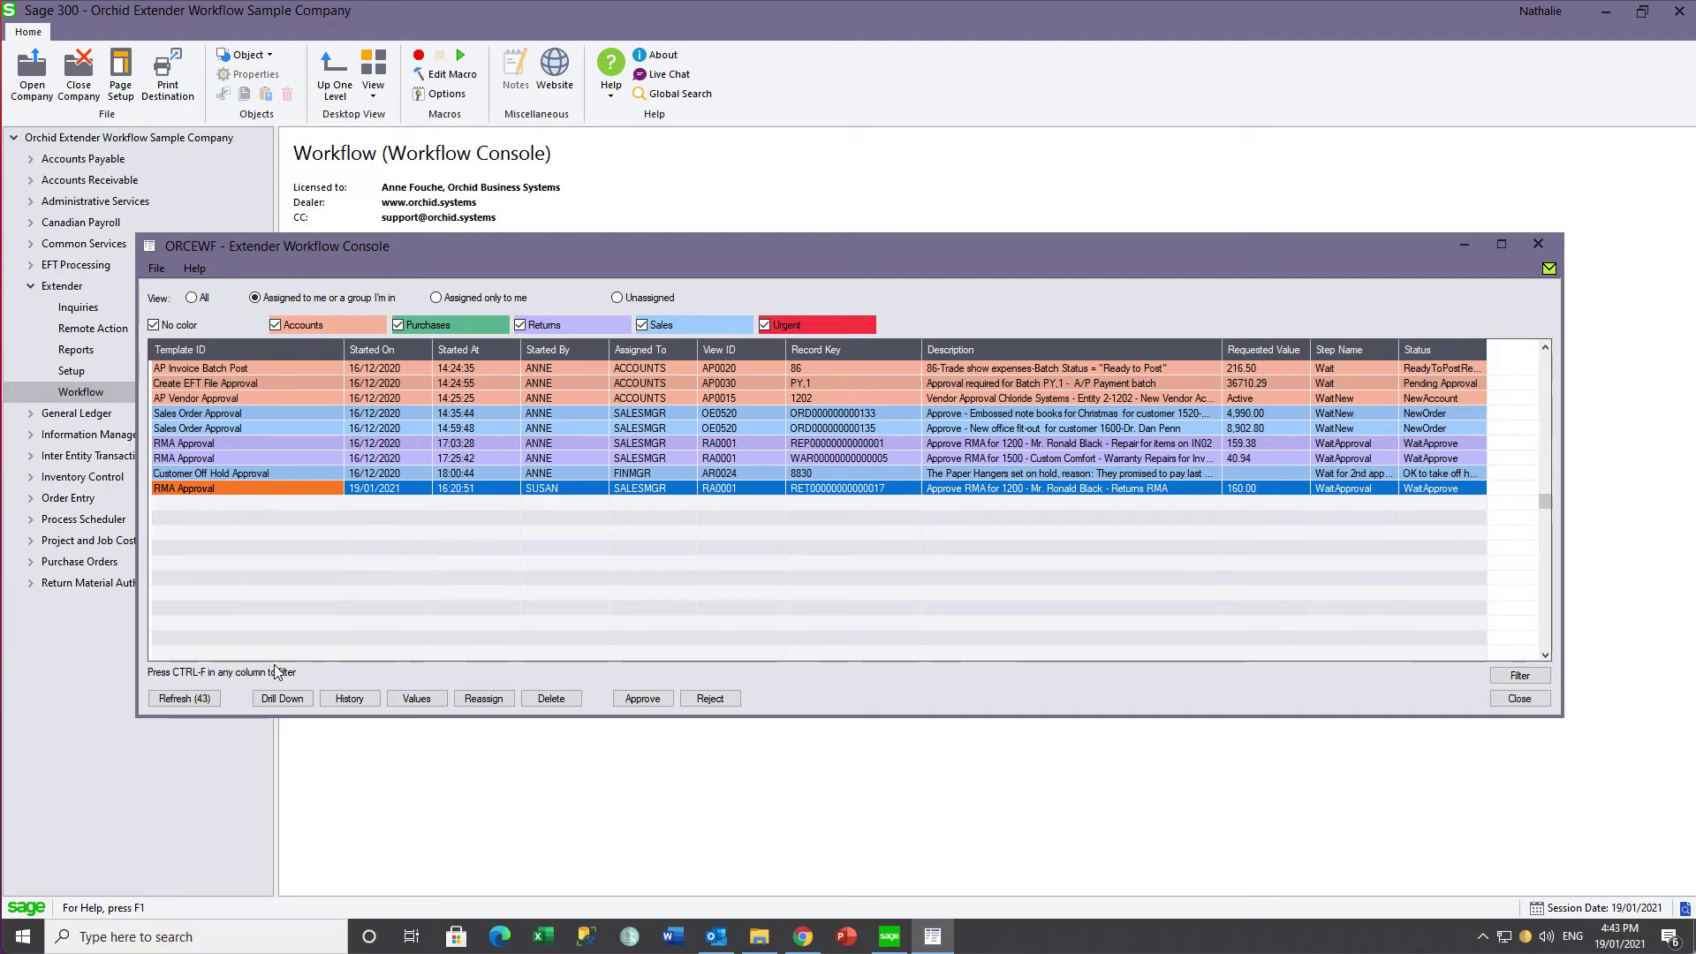
pyautogui.click(274, 701)
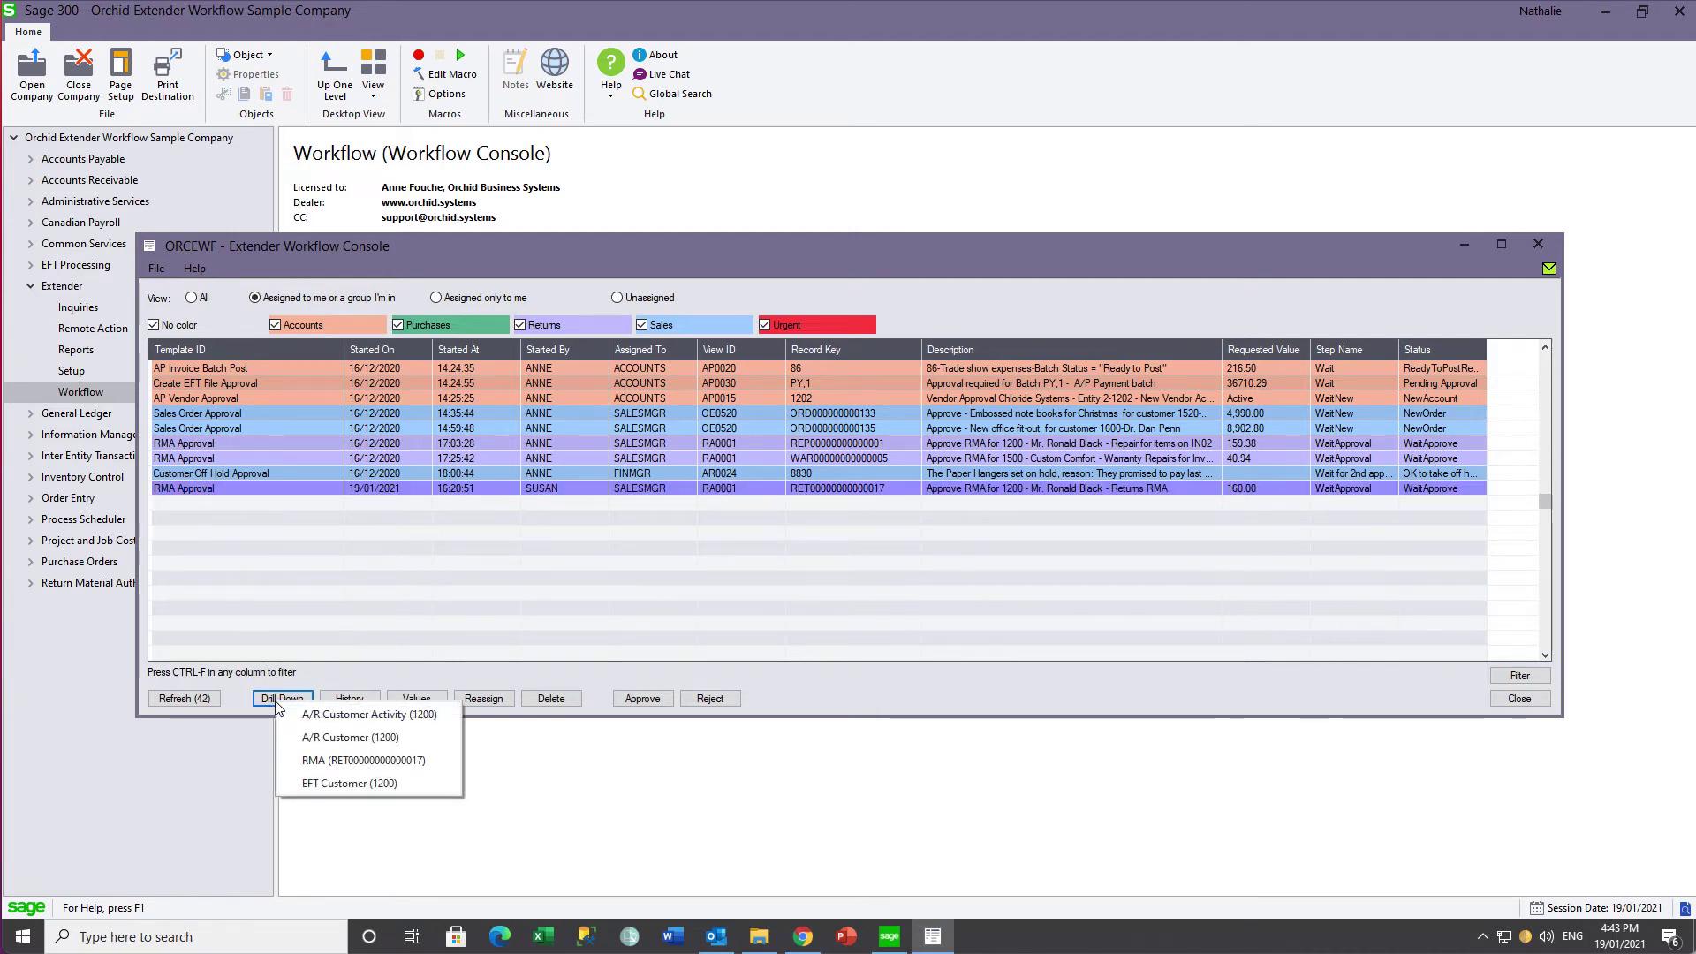
pyautogui.click(308, 767)
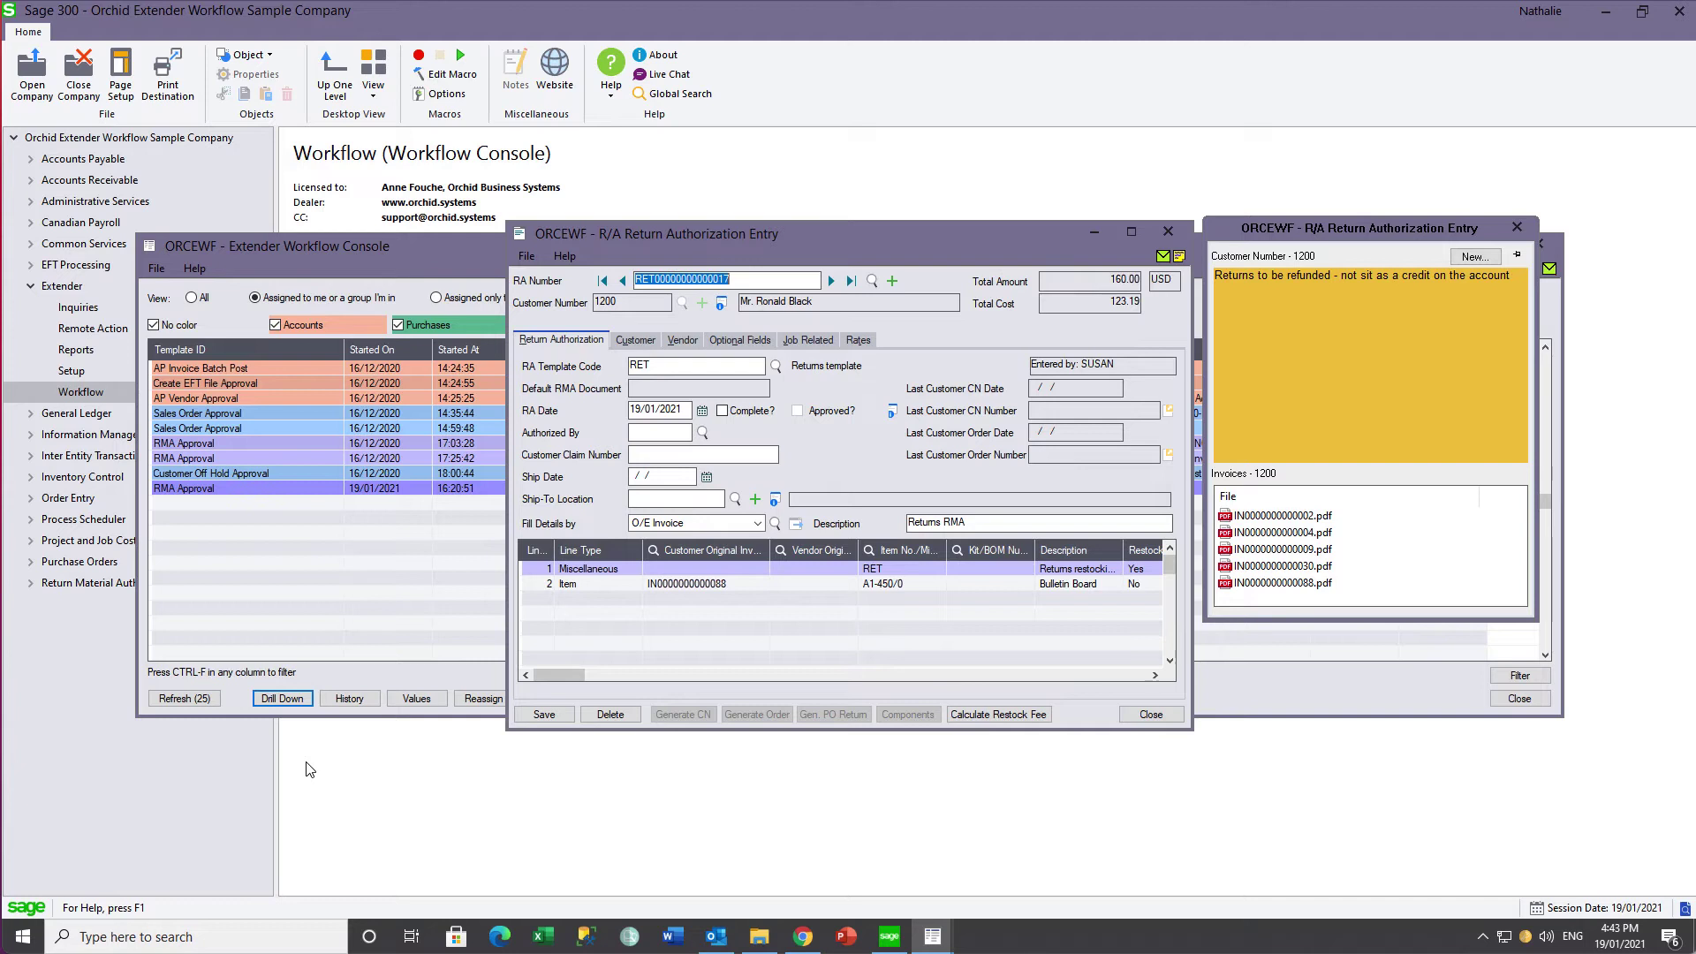
# Examine the quantity and item details of the A1-450/0 Bulletin Board line and the details of the RET restocking fee line.
pyautogui.click(697, 591)
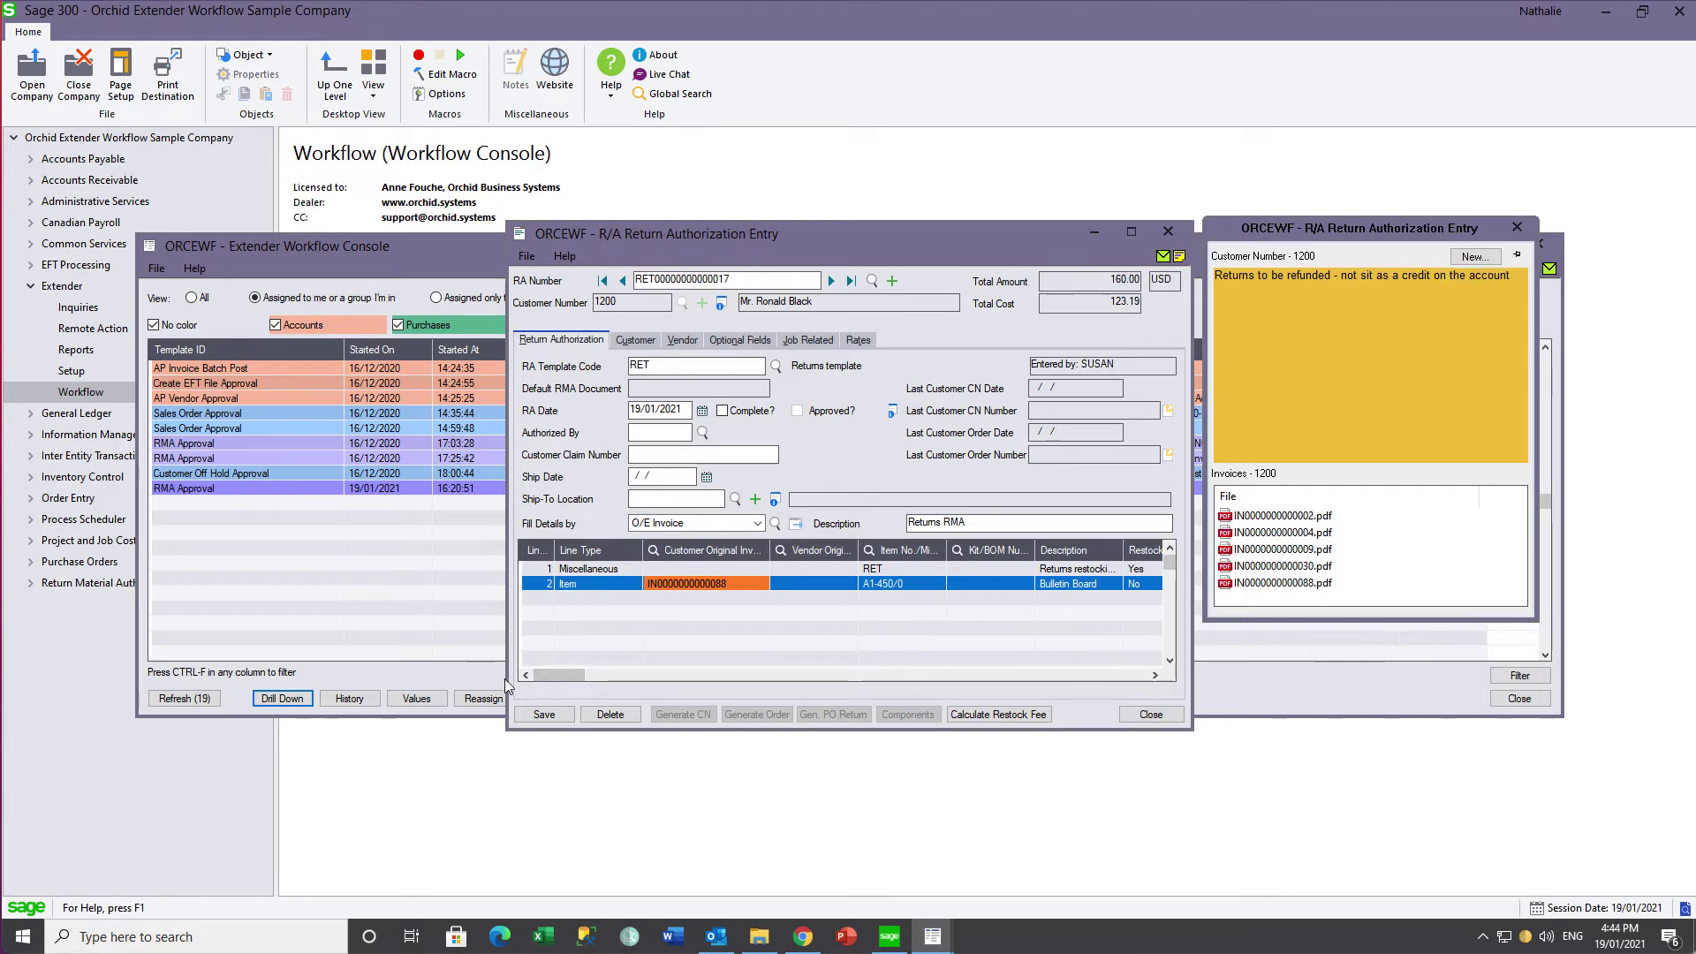
pyautogui.moveTo(542, 677); pyautogui.dragTo(589, 681)
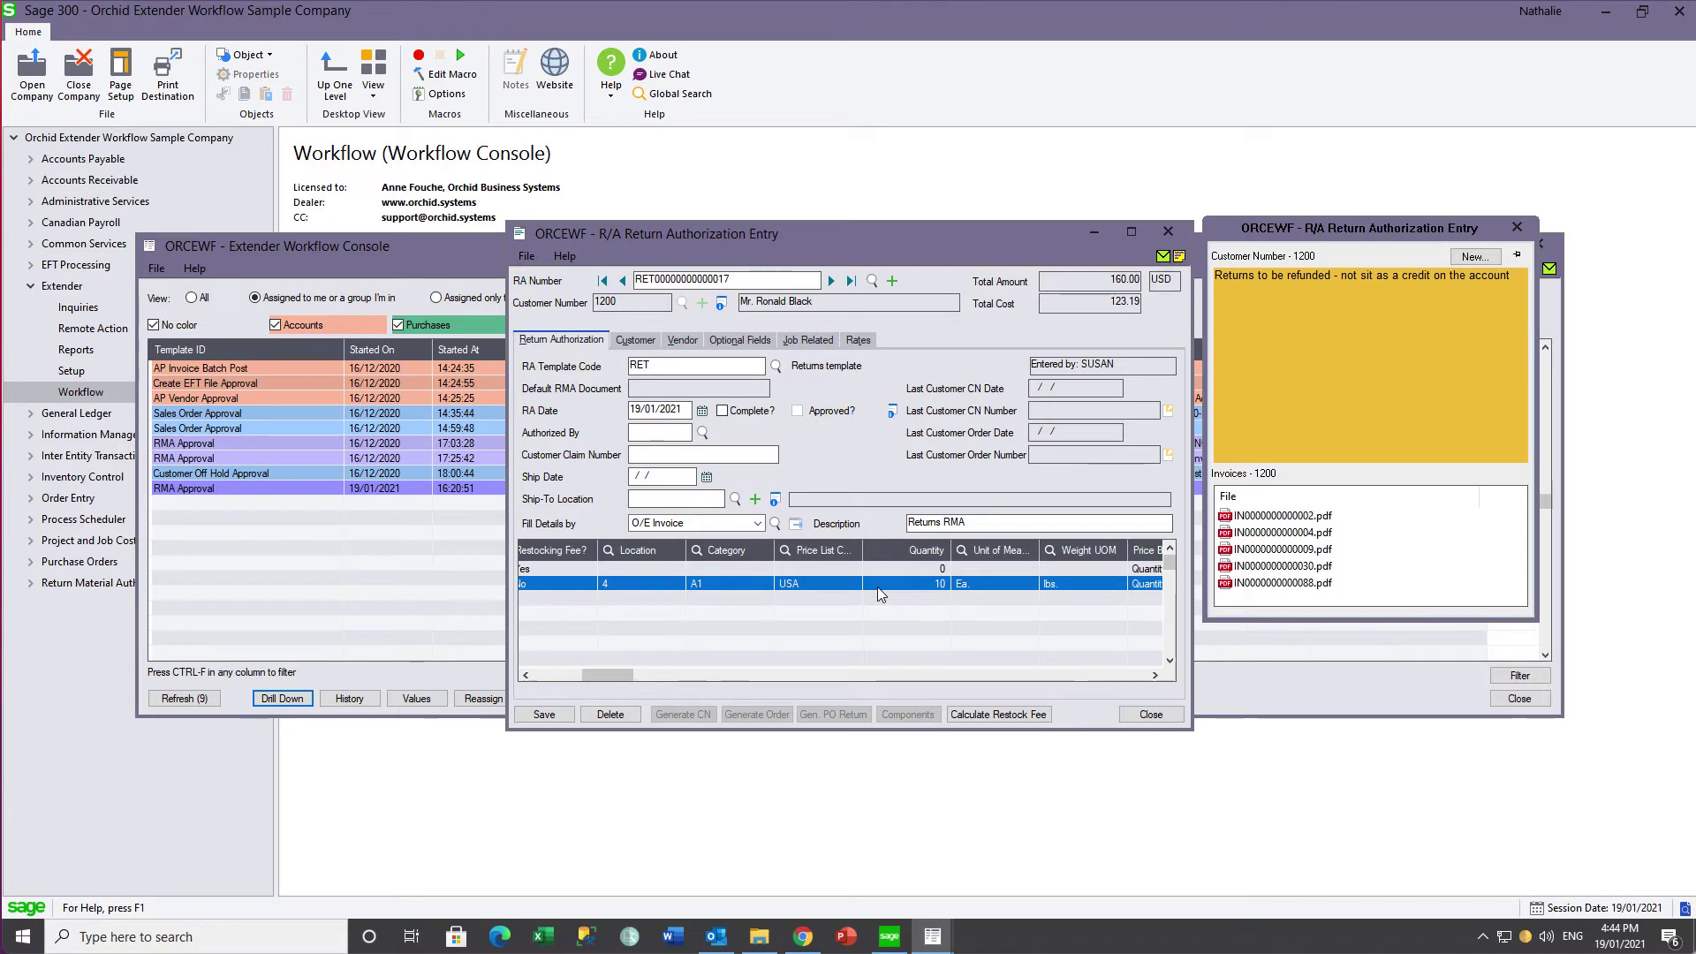
pyautogui.doubleClick(878, 587)
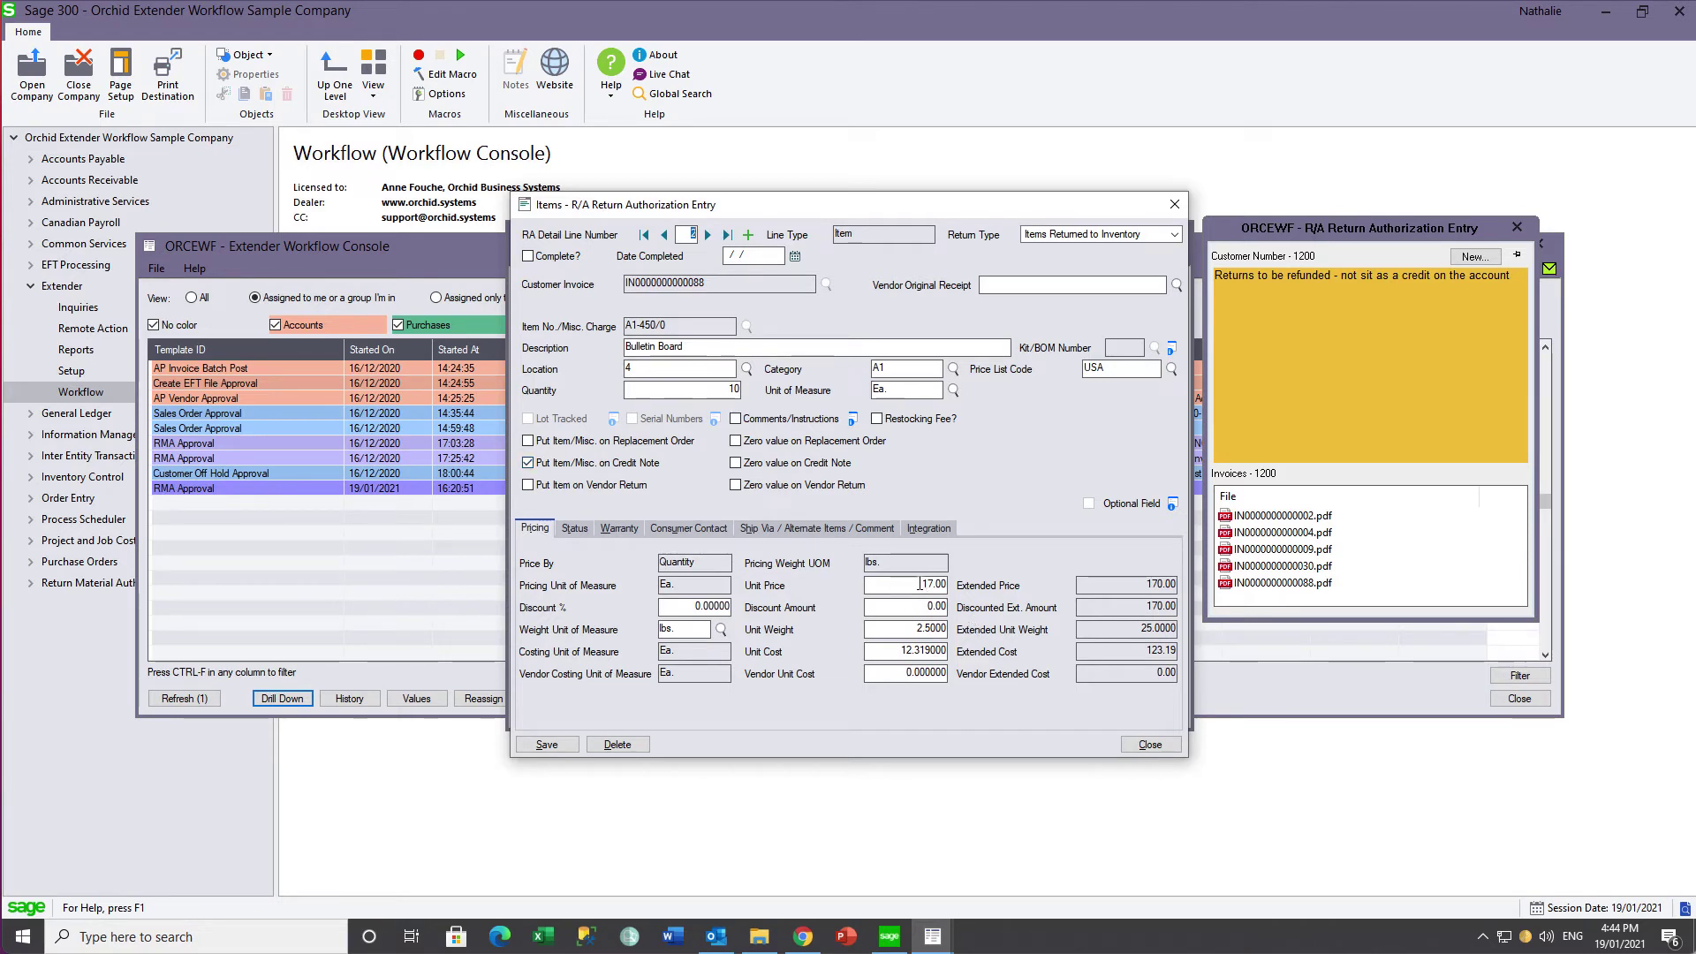
pyautogui.click(663, 234)
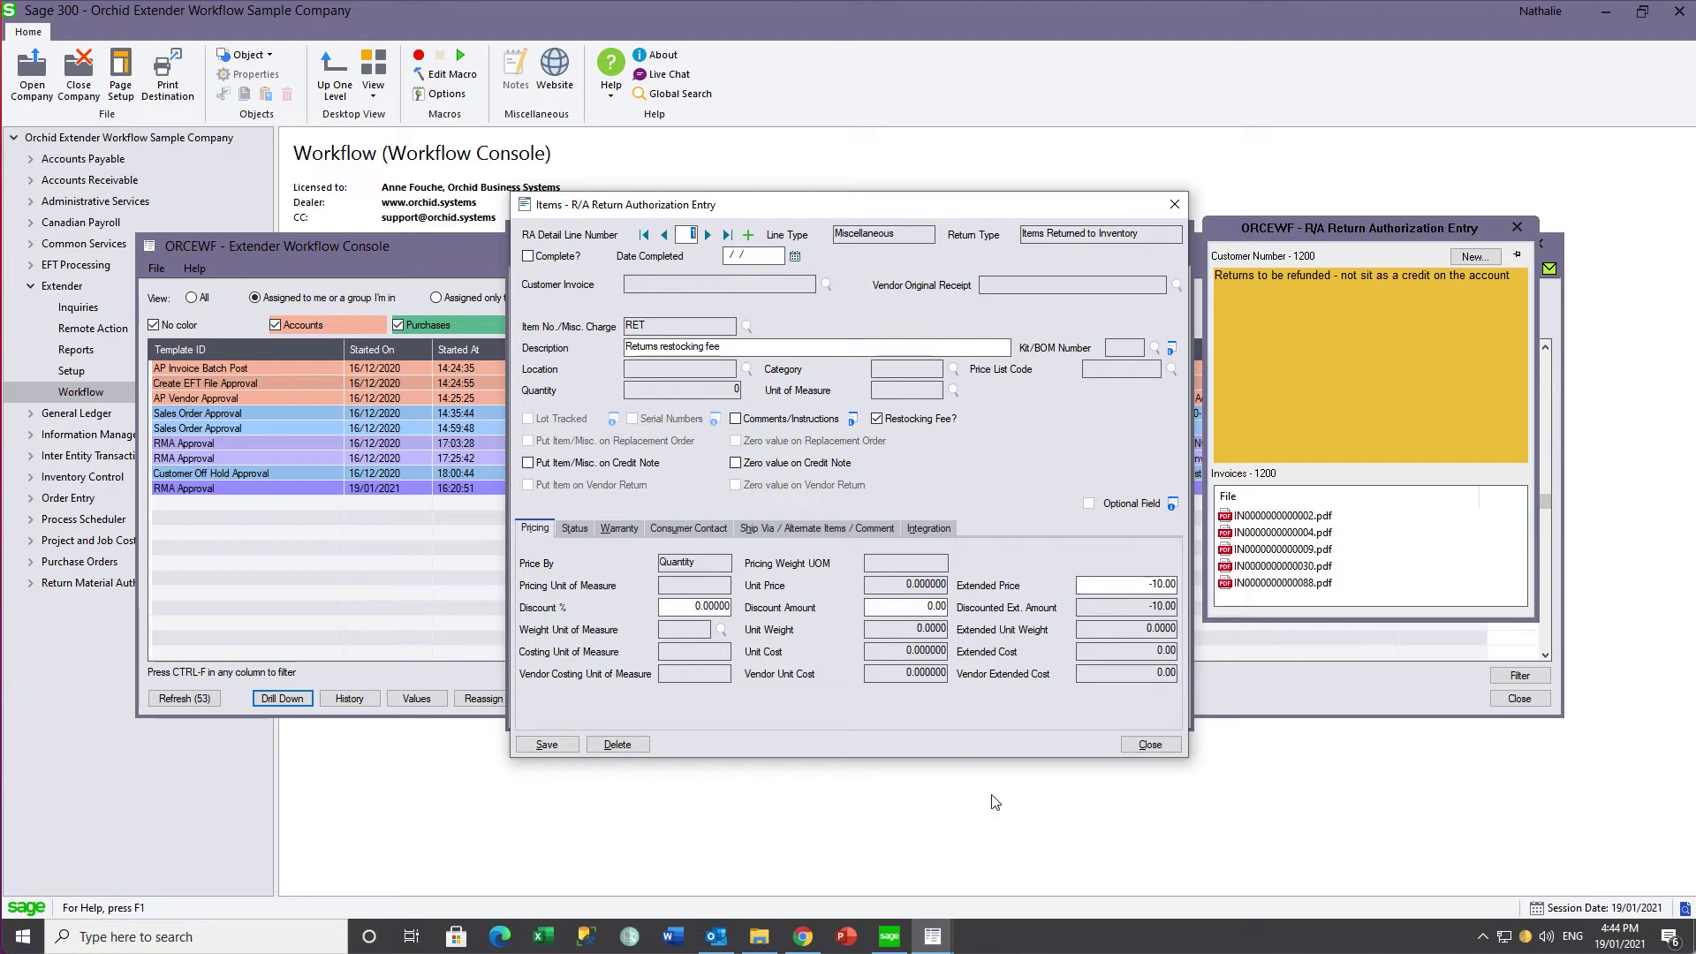
# Approve the RMA Approval entry started on 19/01/2021 with the comment "Pricing and application to invoice good - no Restocking fee" and close the Workflow Console.
pyautogui.click(1151, 744)
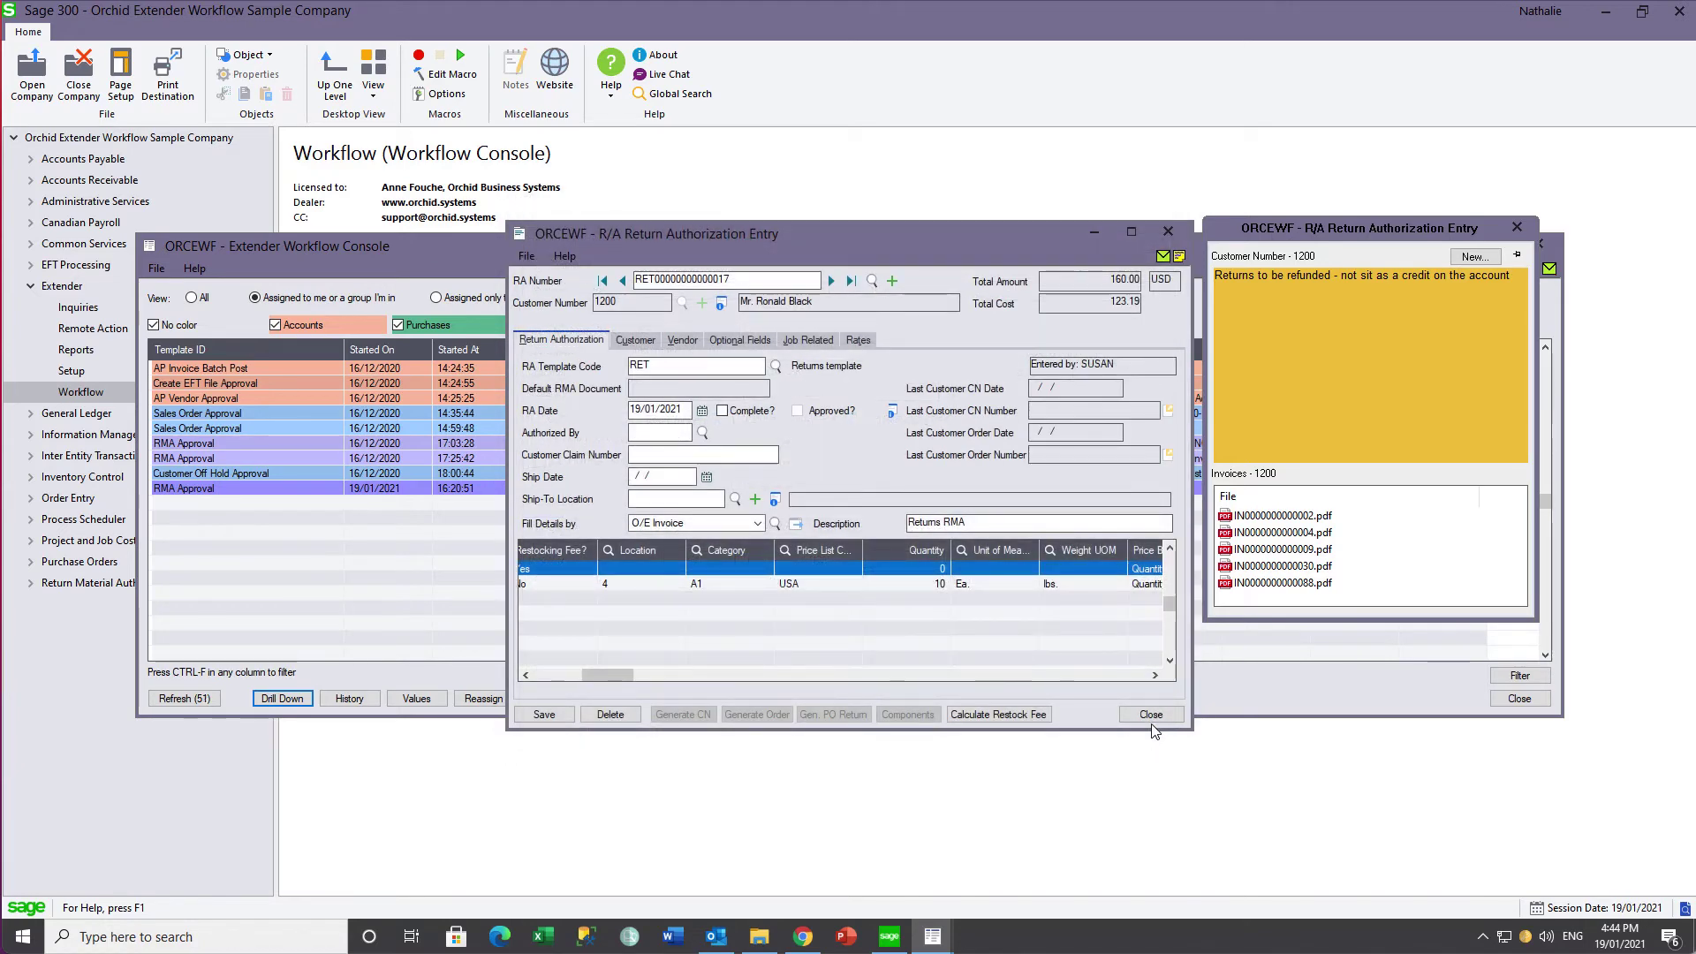
pyautogui.click(1151, 714)
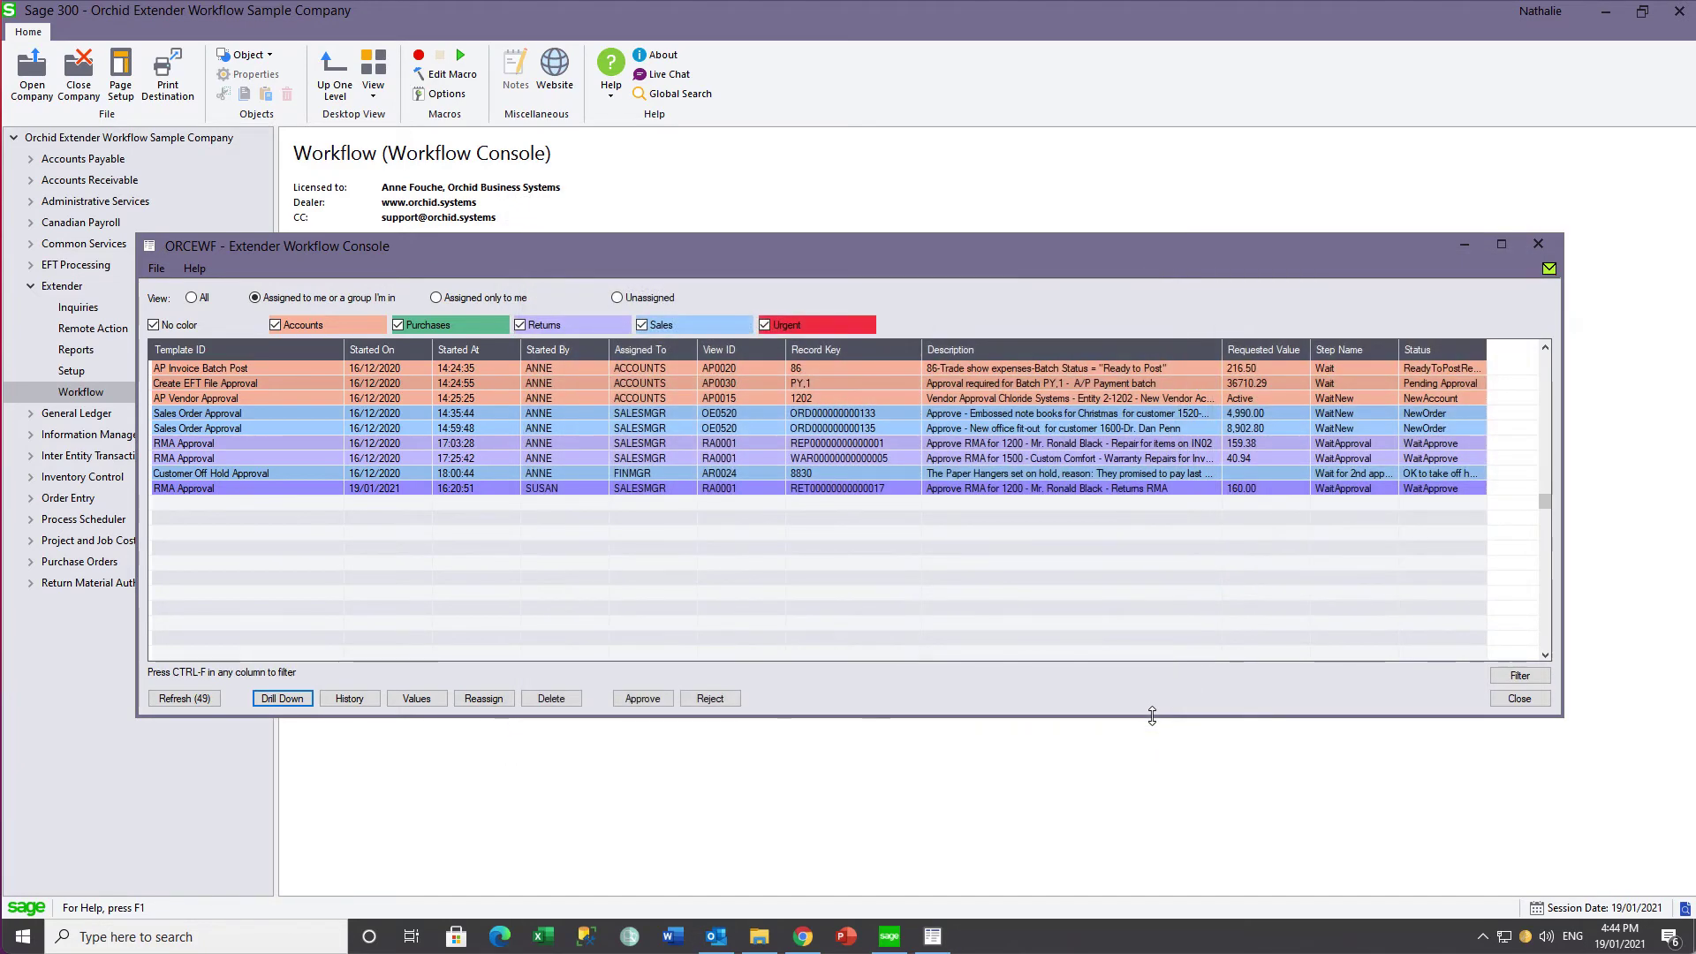
pyautogui.click(479, 489)
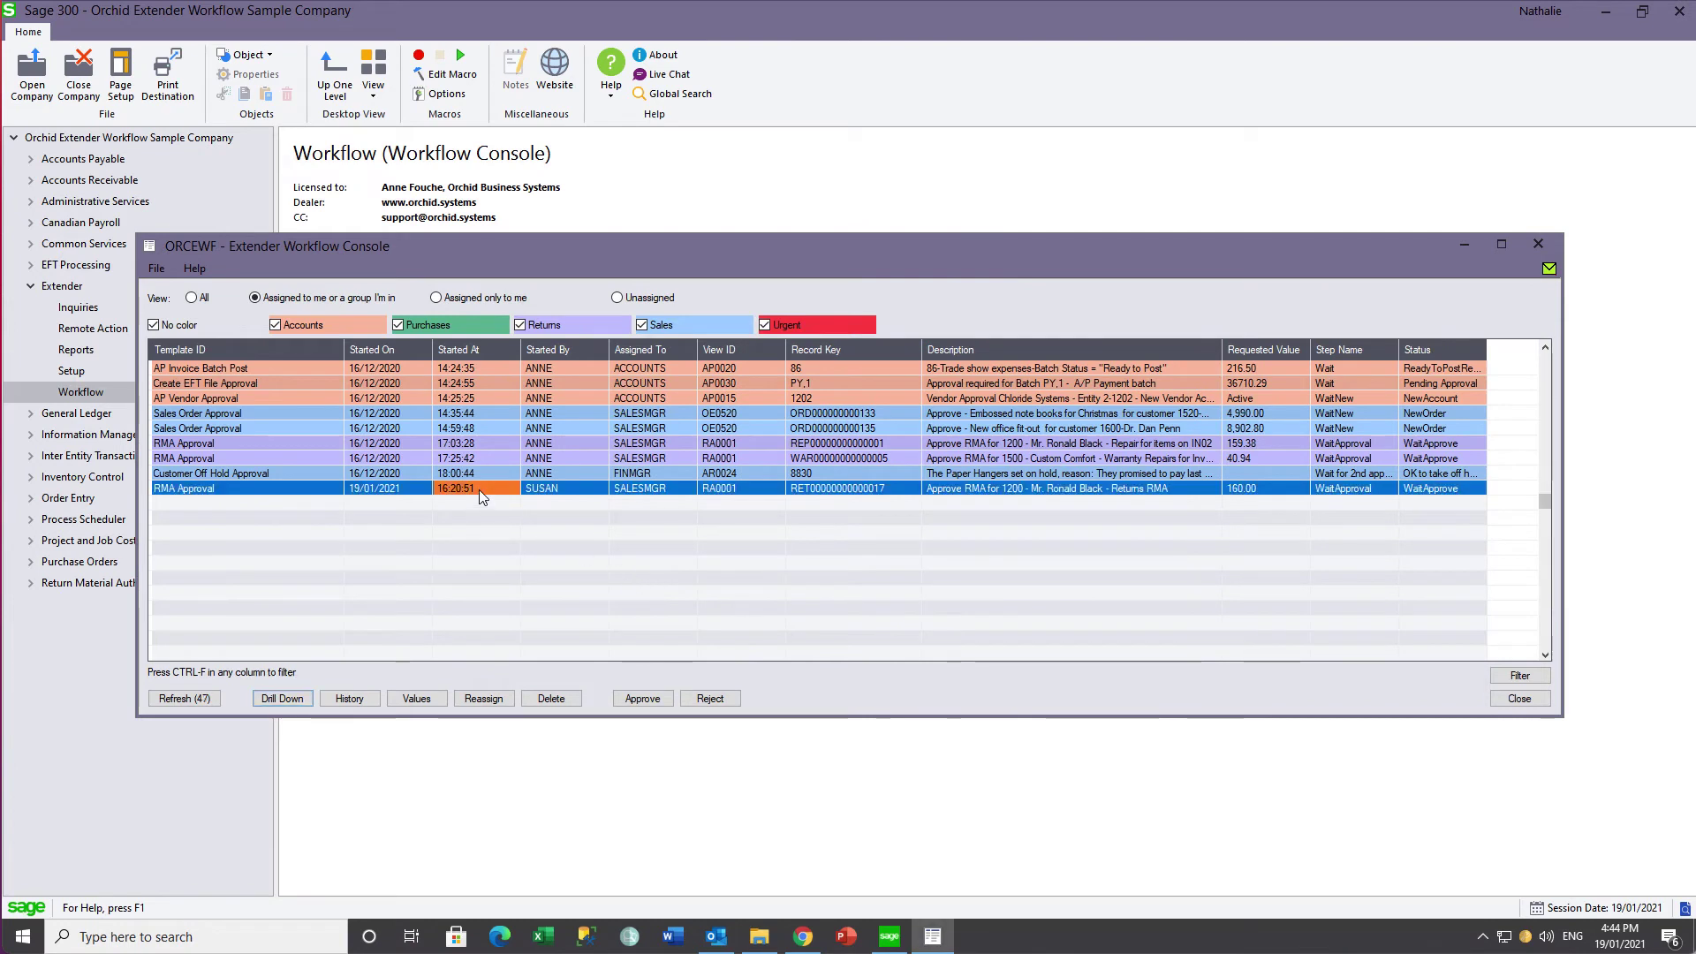
pyautogui.click(641, 700)
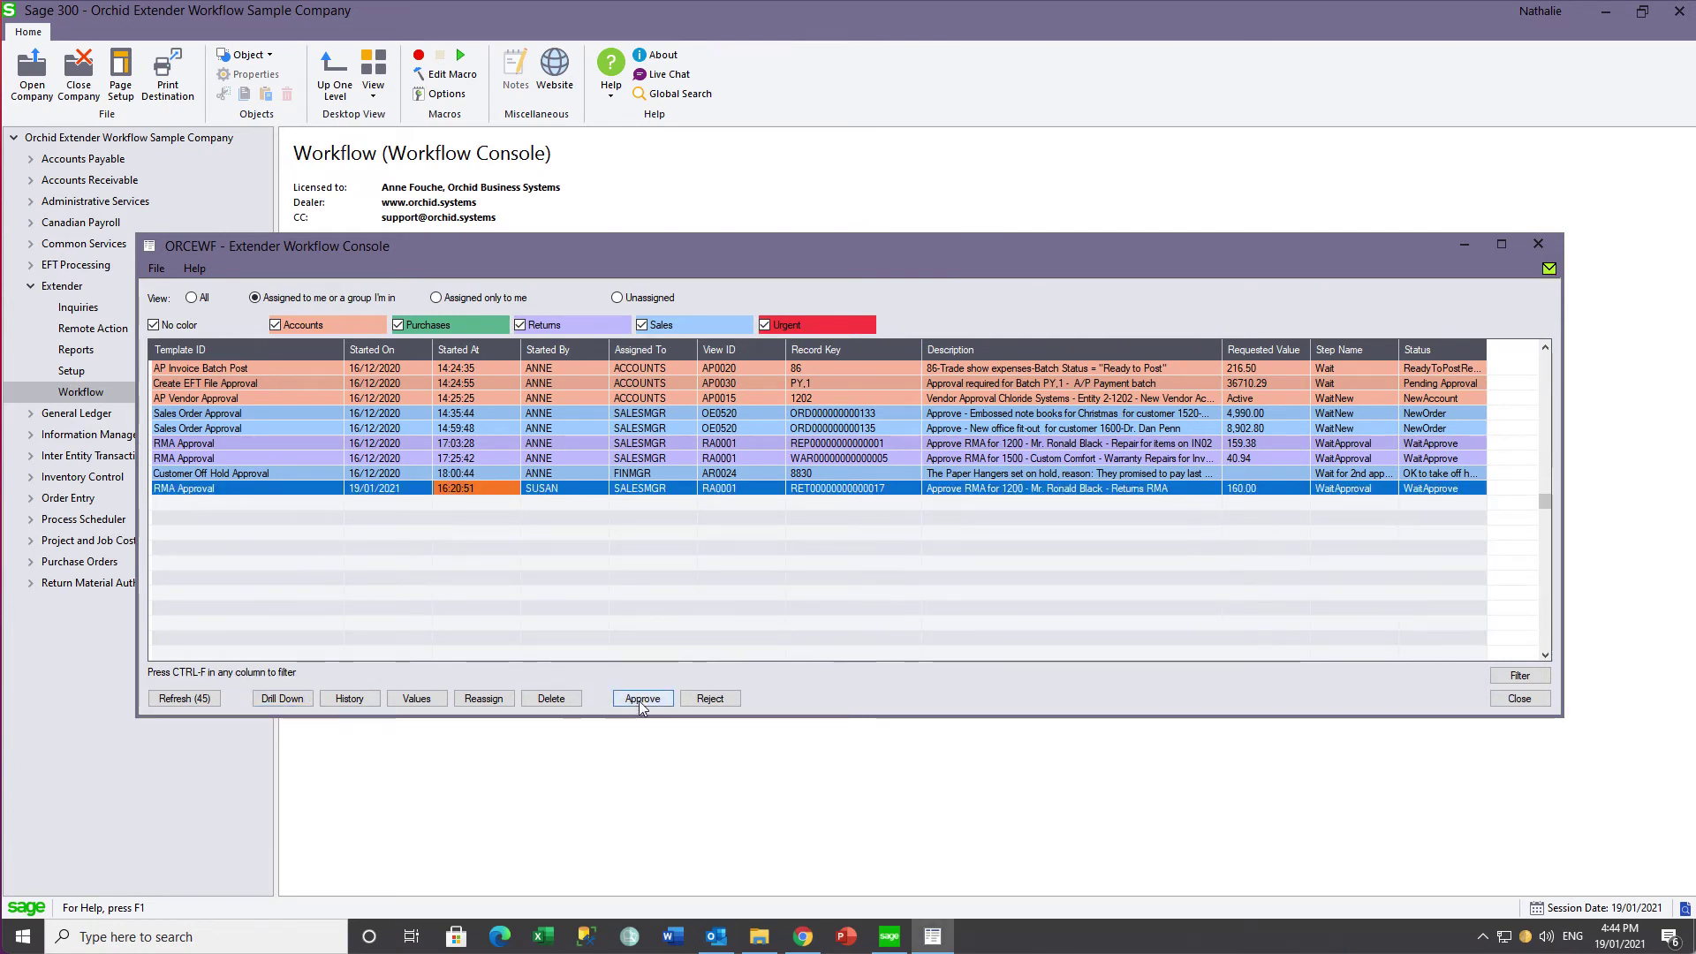
pyautogui.click(642, 700)
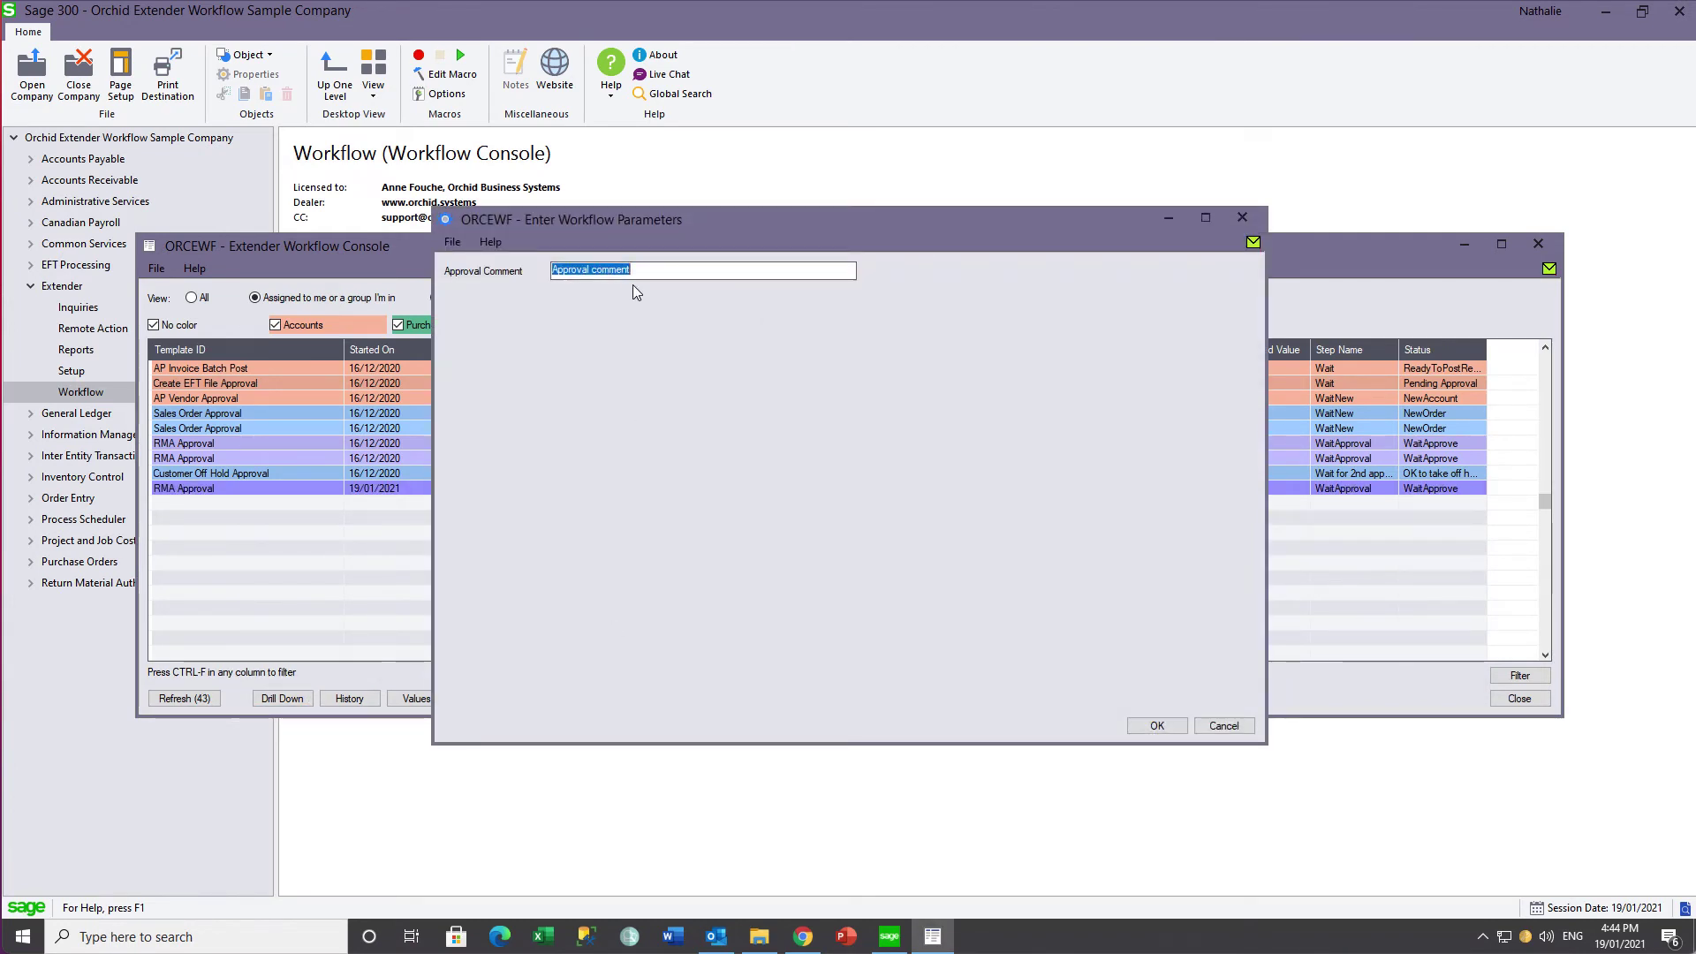
pyautogui.write('Pricing')
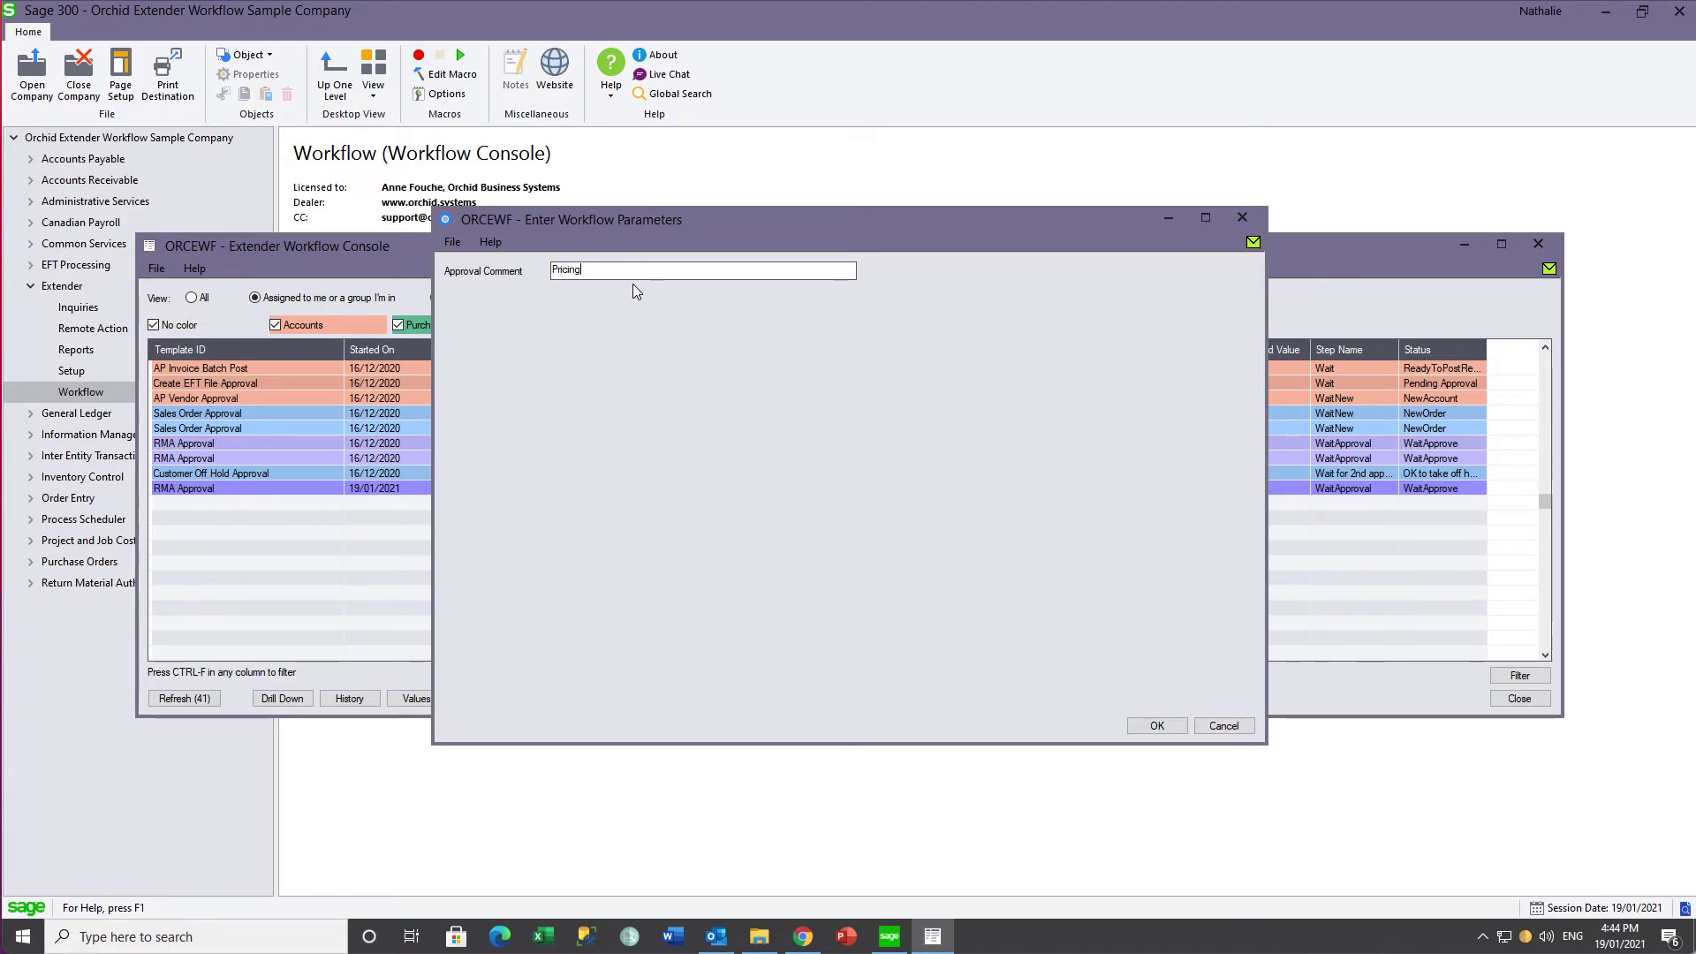
pyautogui.write(' and application to invoice good - no Restocking fee')
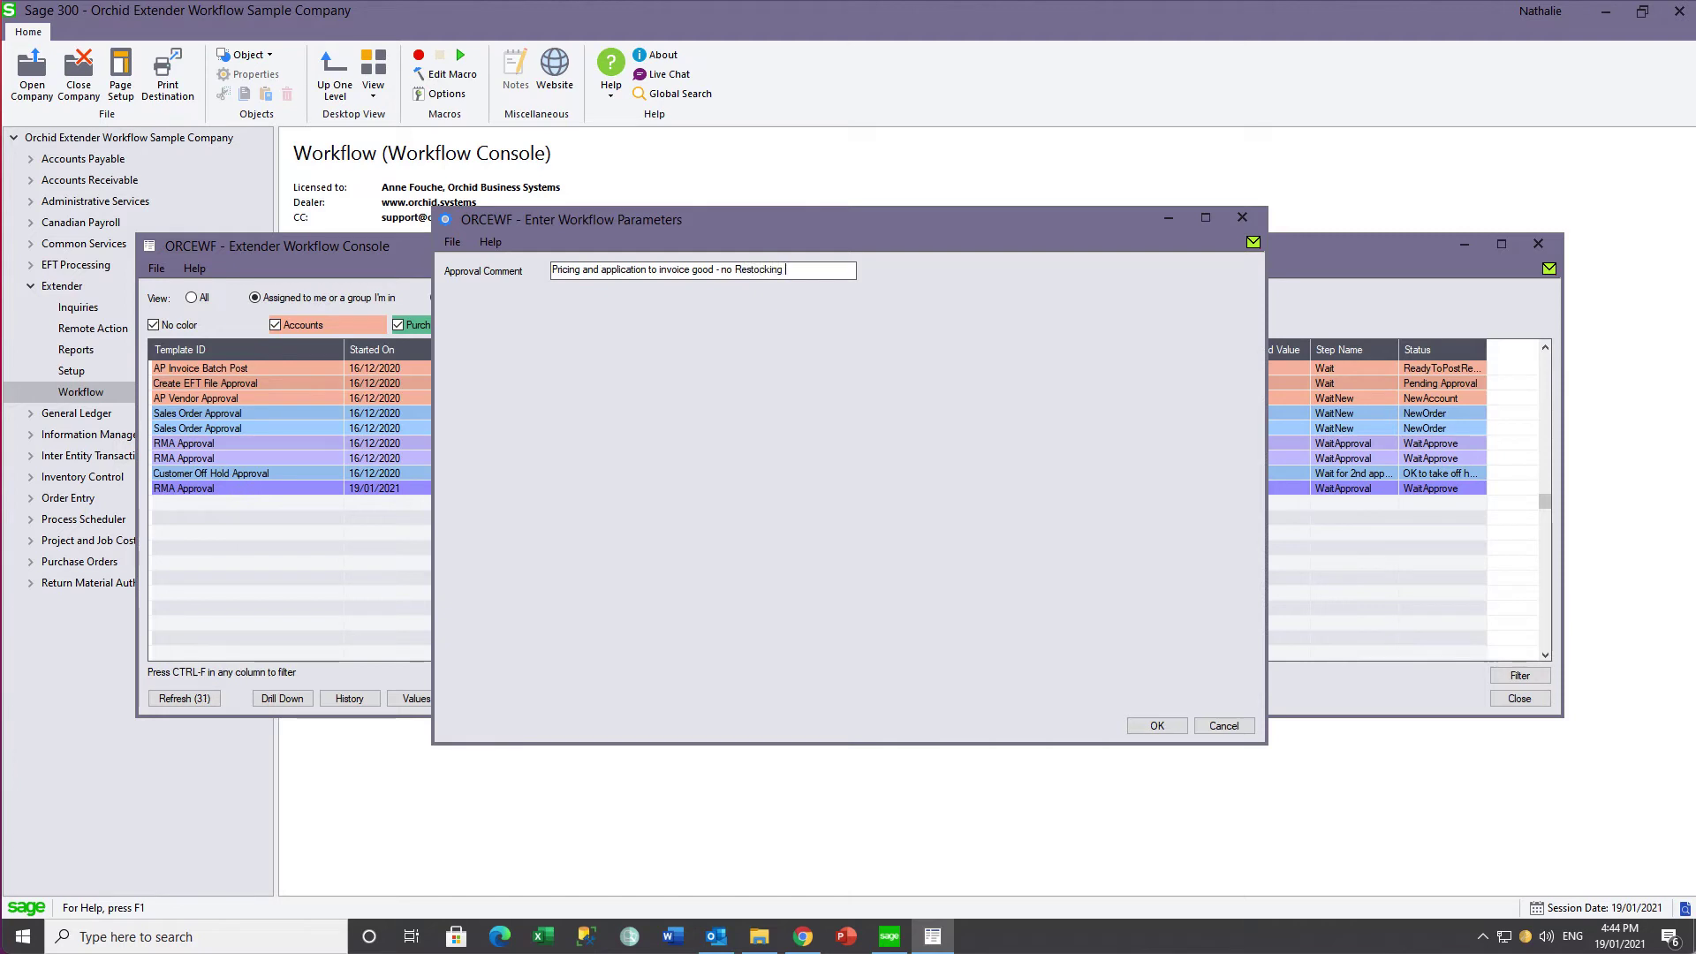
pyautogui.click(1155, 726)
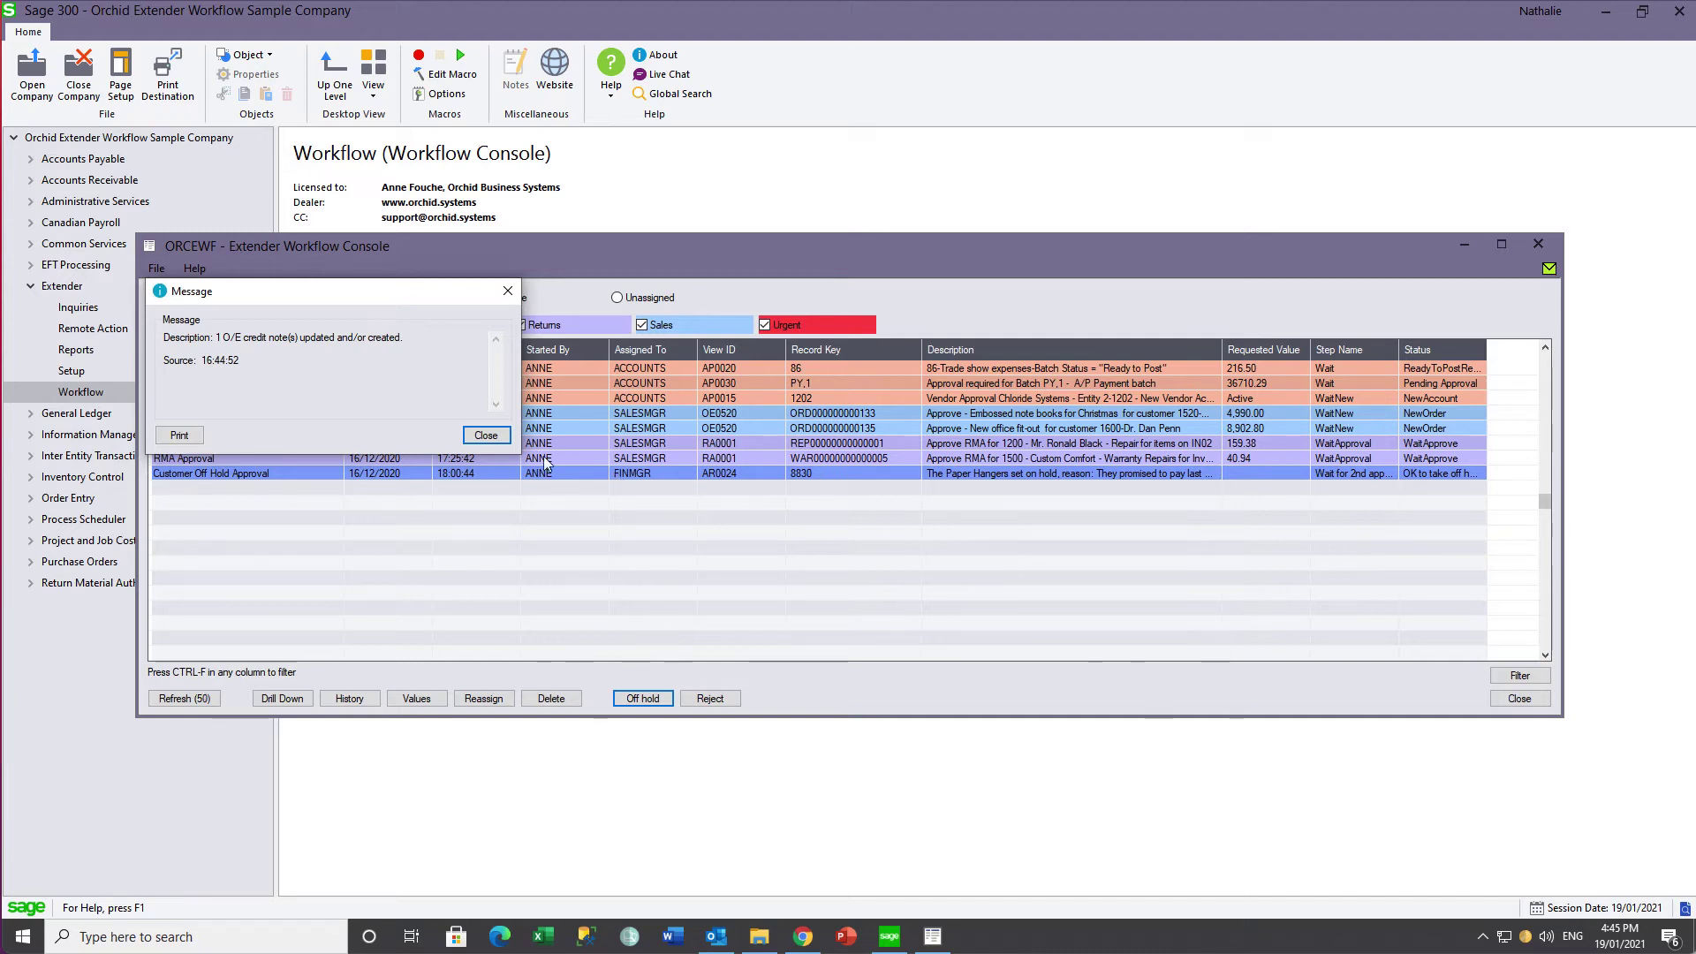
pyautogui.click(485, 434)
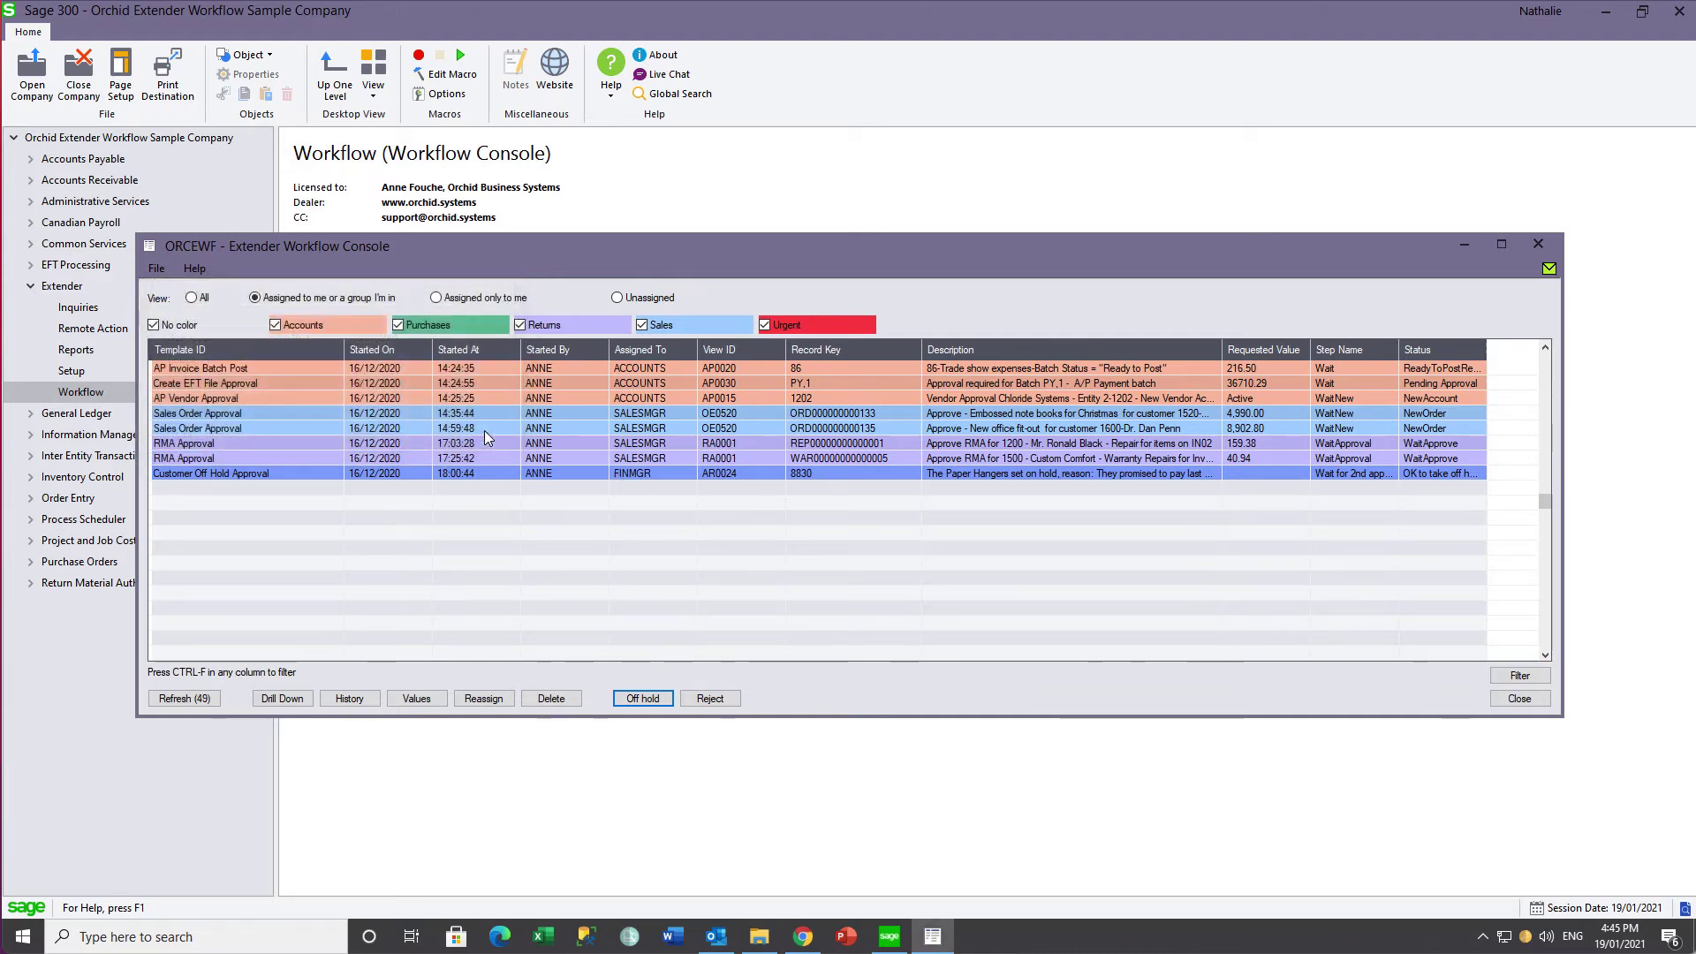
pyautogui.click(1548, 244)
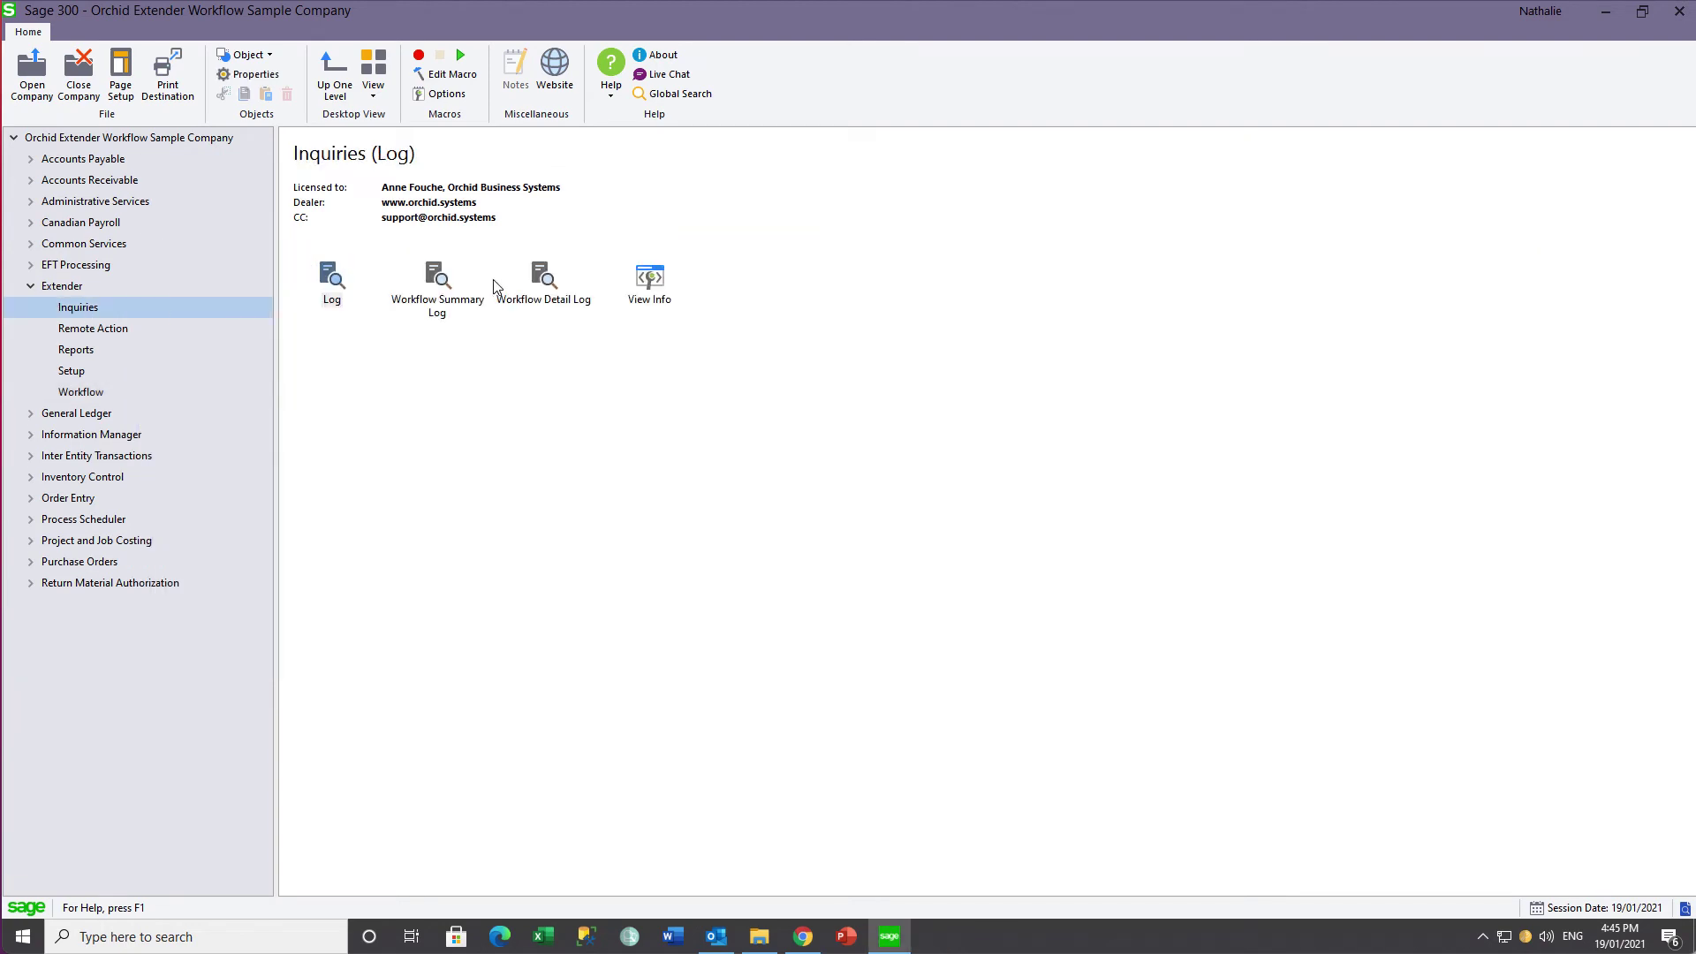
# Open the Workflow Summary Log and examine the detail log entries for the RMA Approval started on 19/01/2021.
pyautogui.doubleClick(429, 284)
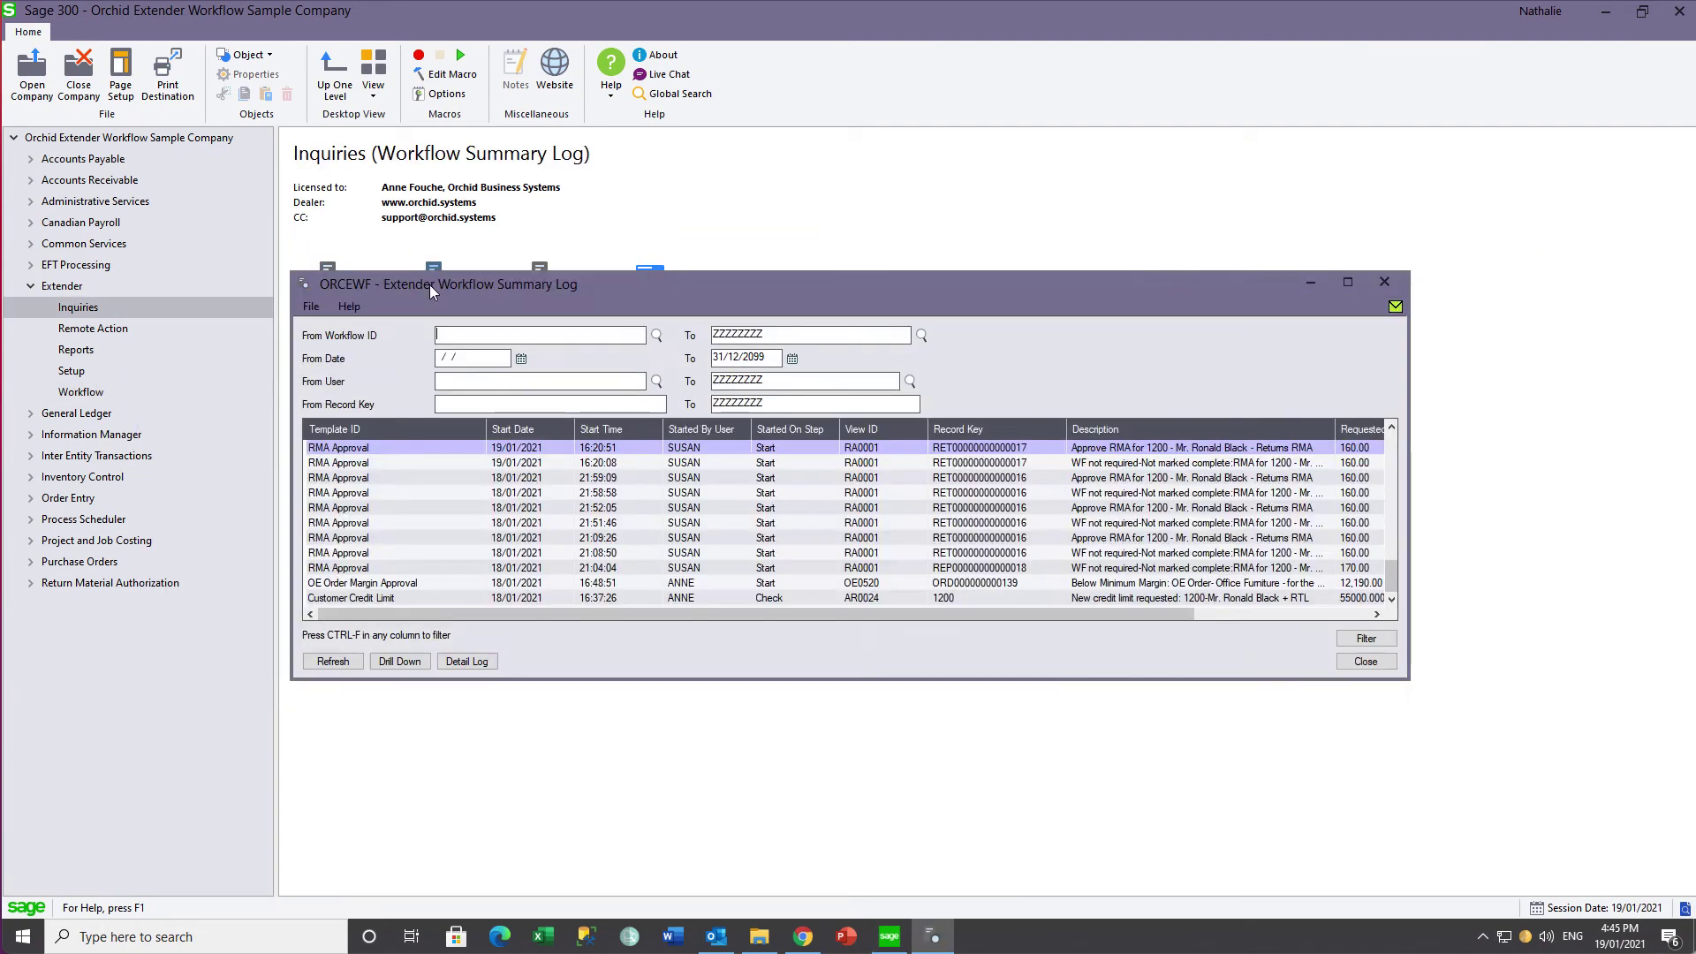
pyautogui.click(342, 453)
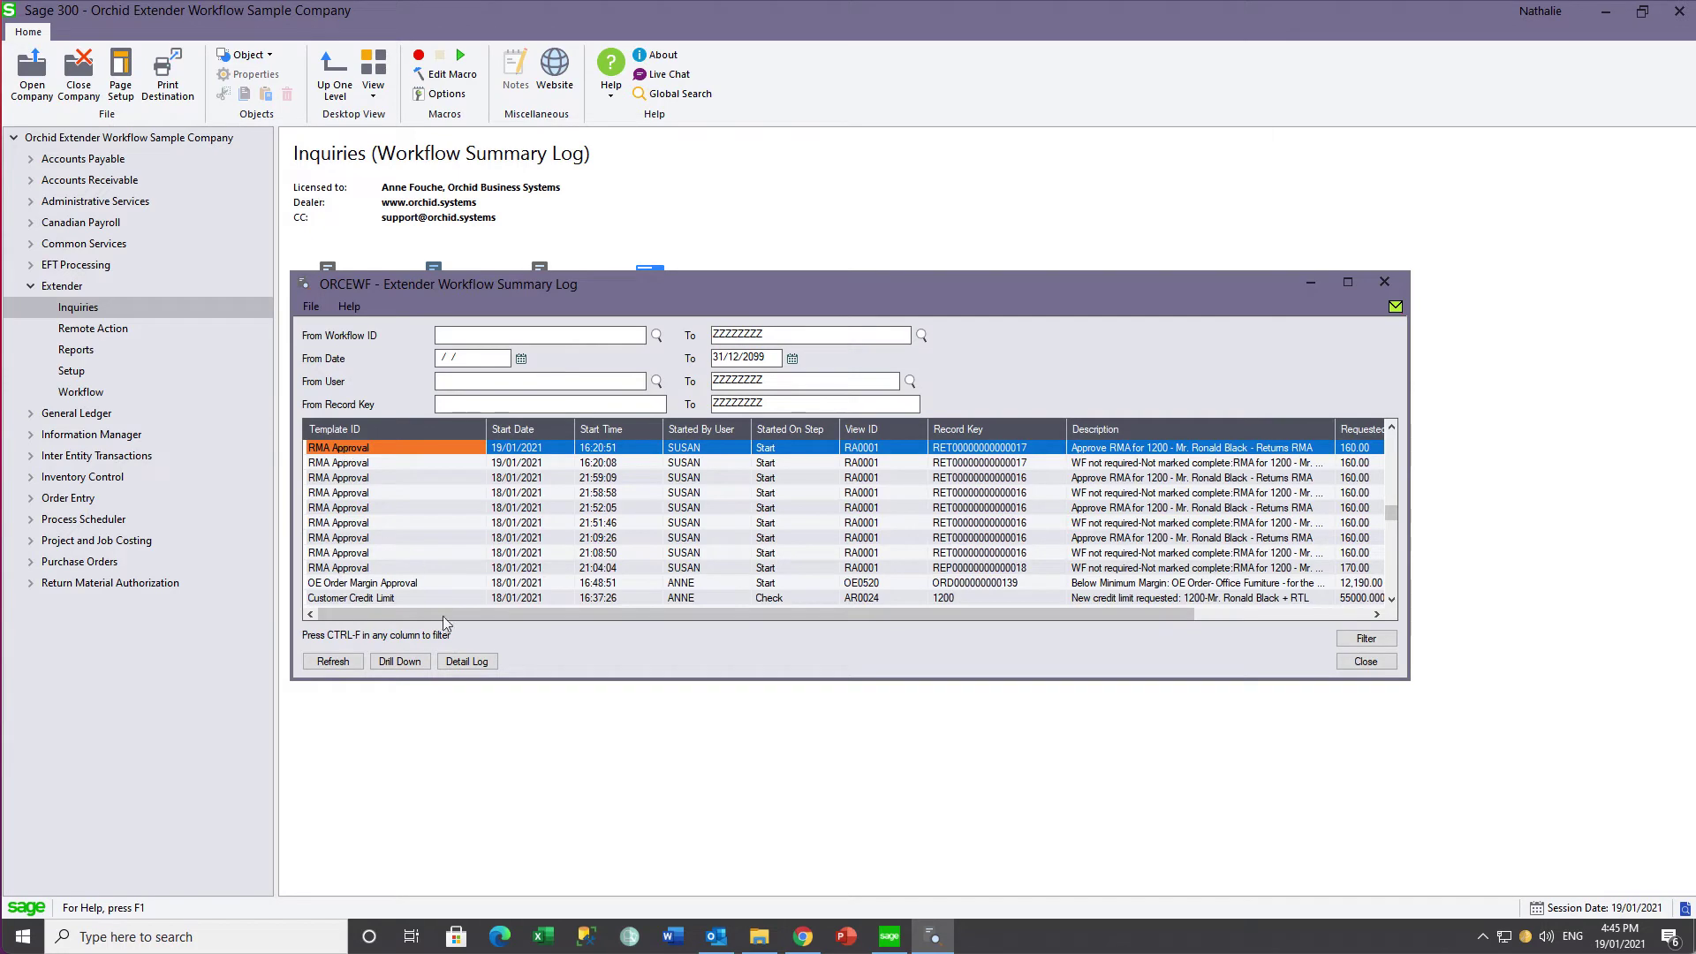
pyautogui.click(458, 661)
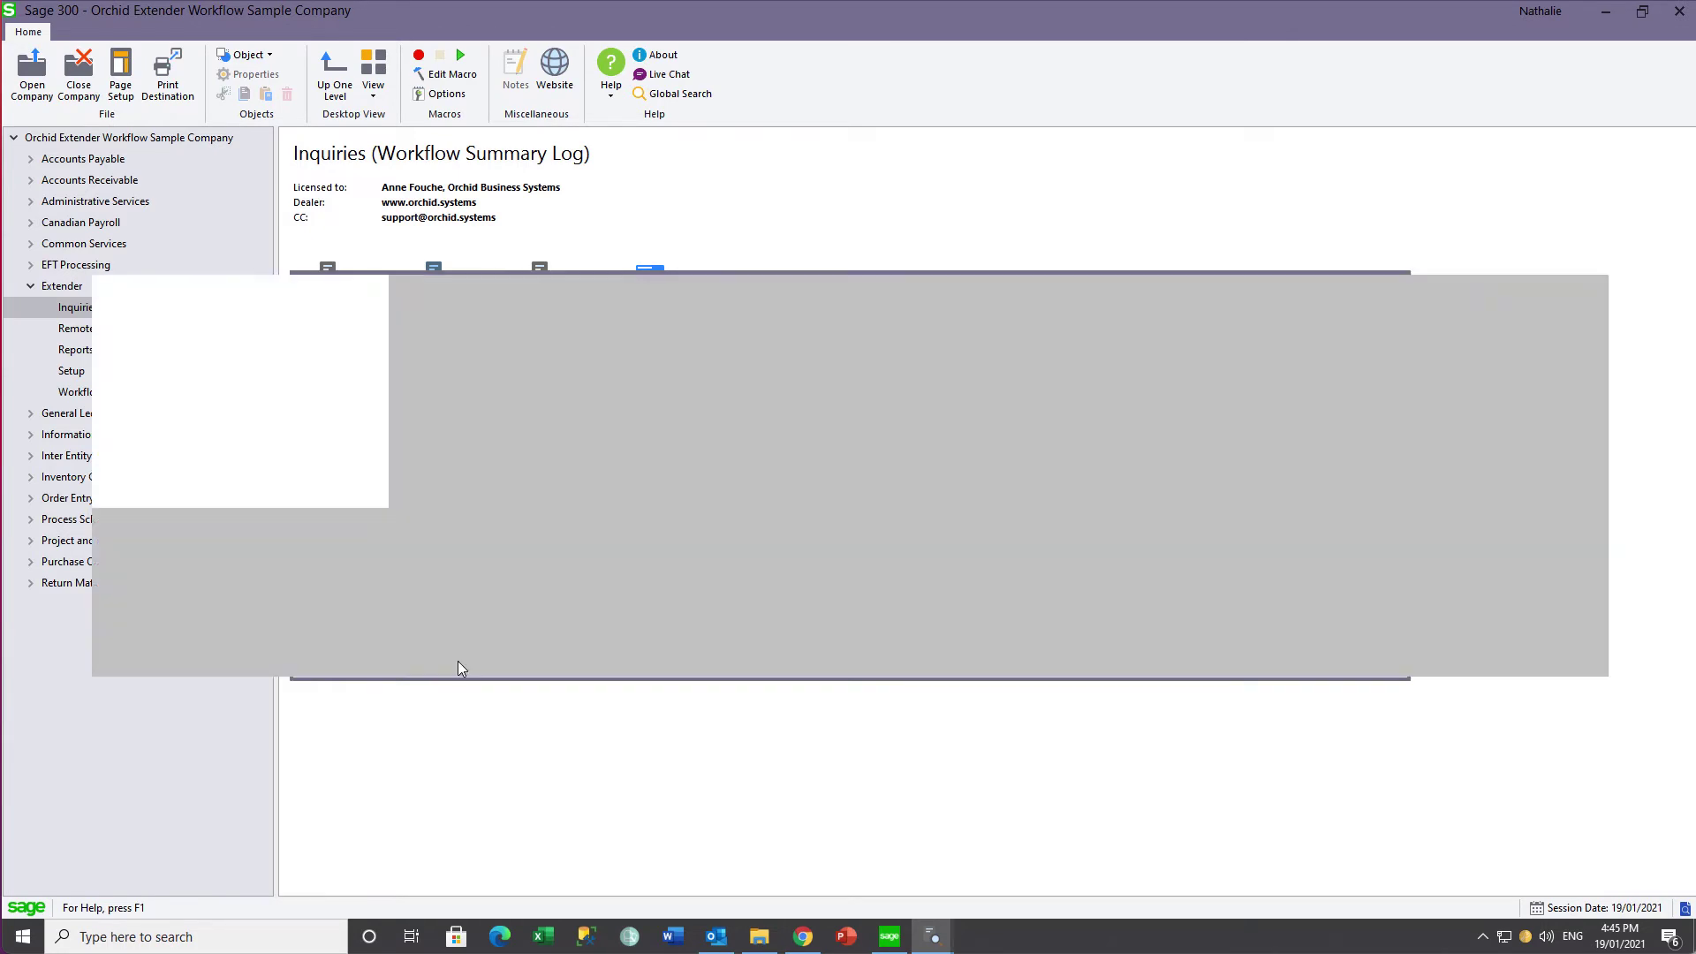
pyautogui.click(414, 362)
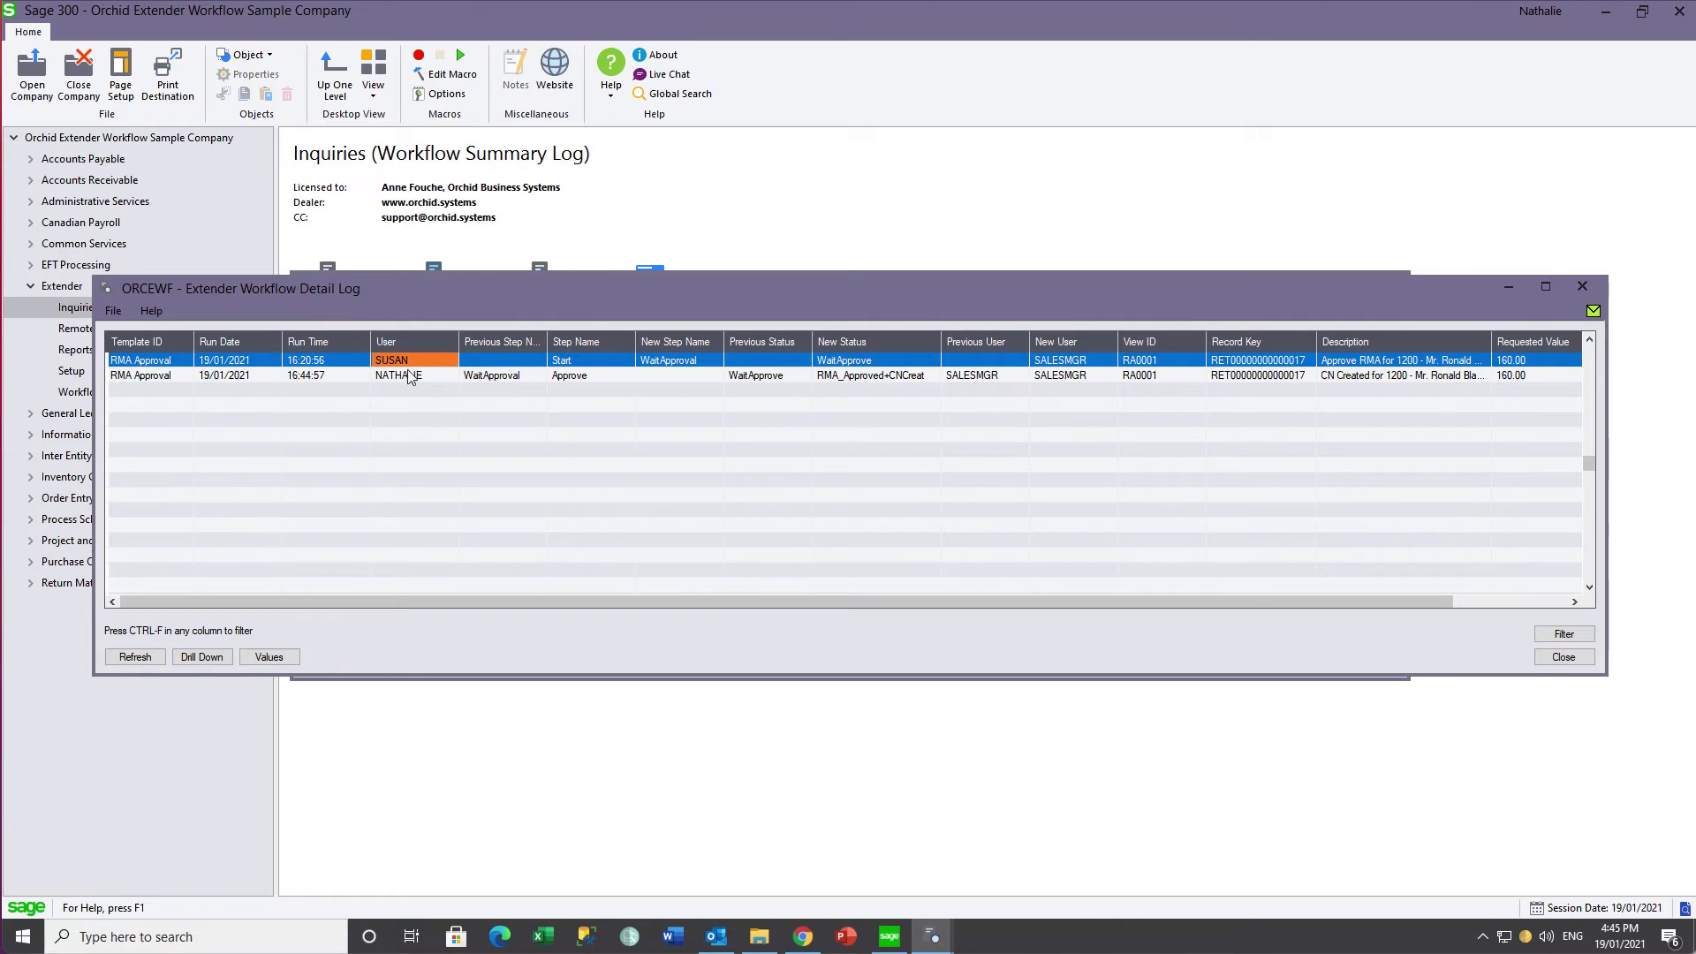
pyautogui.click(405, 375)
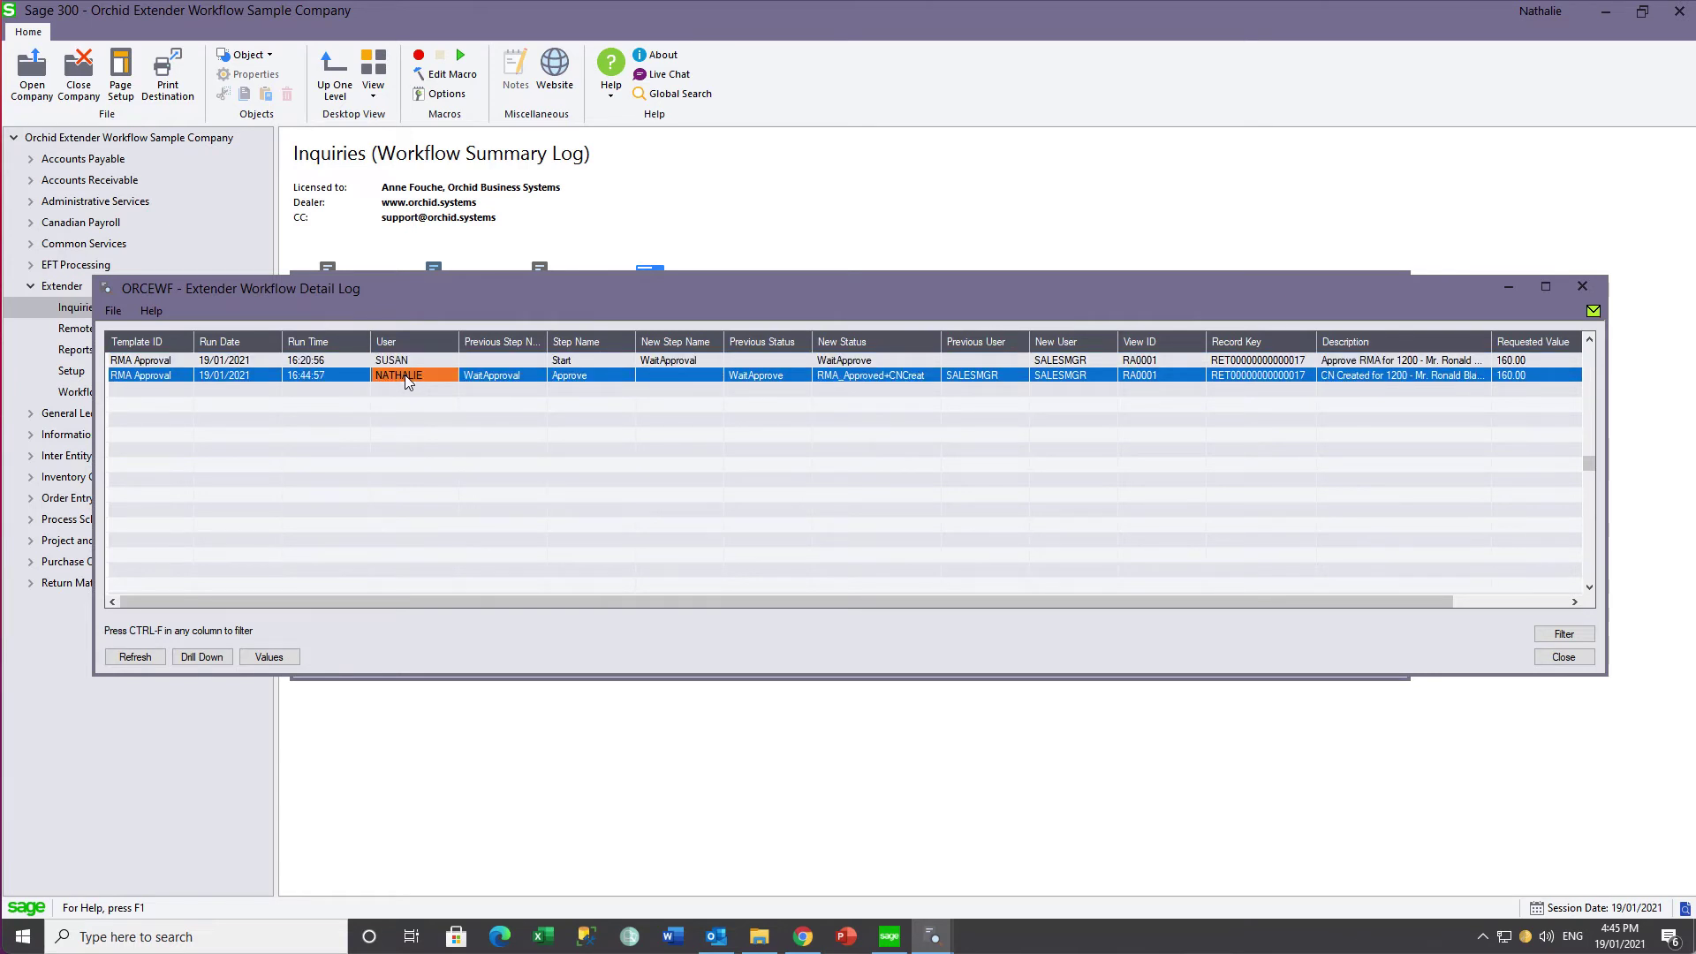
# Review the values recorded for the Approve step, including the approval comment and WFDOCNUM, and close the workflow logs.
pyautogui.click(269, 658)
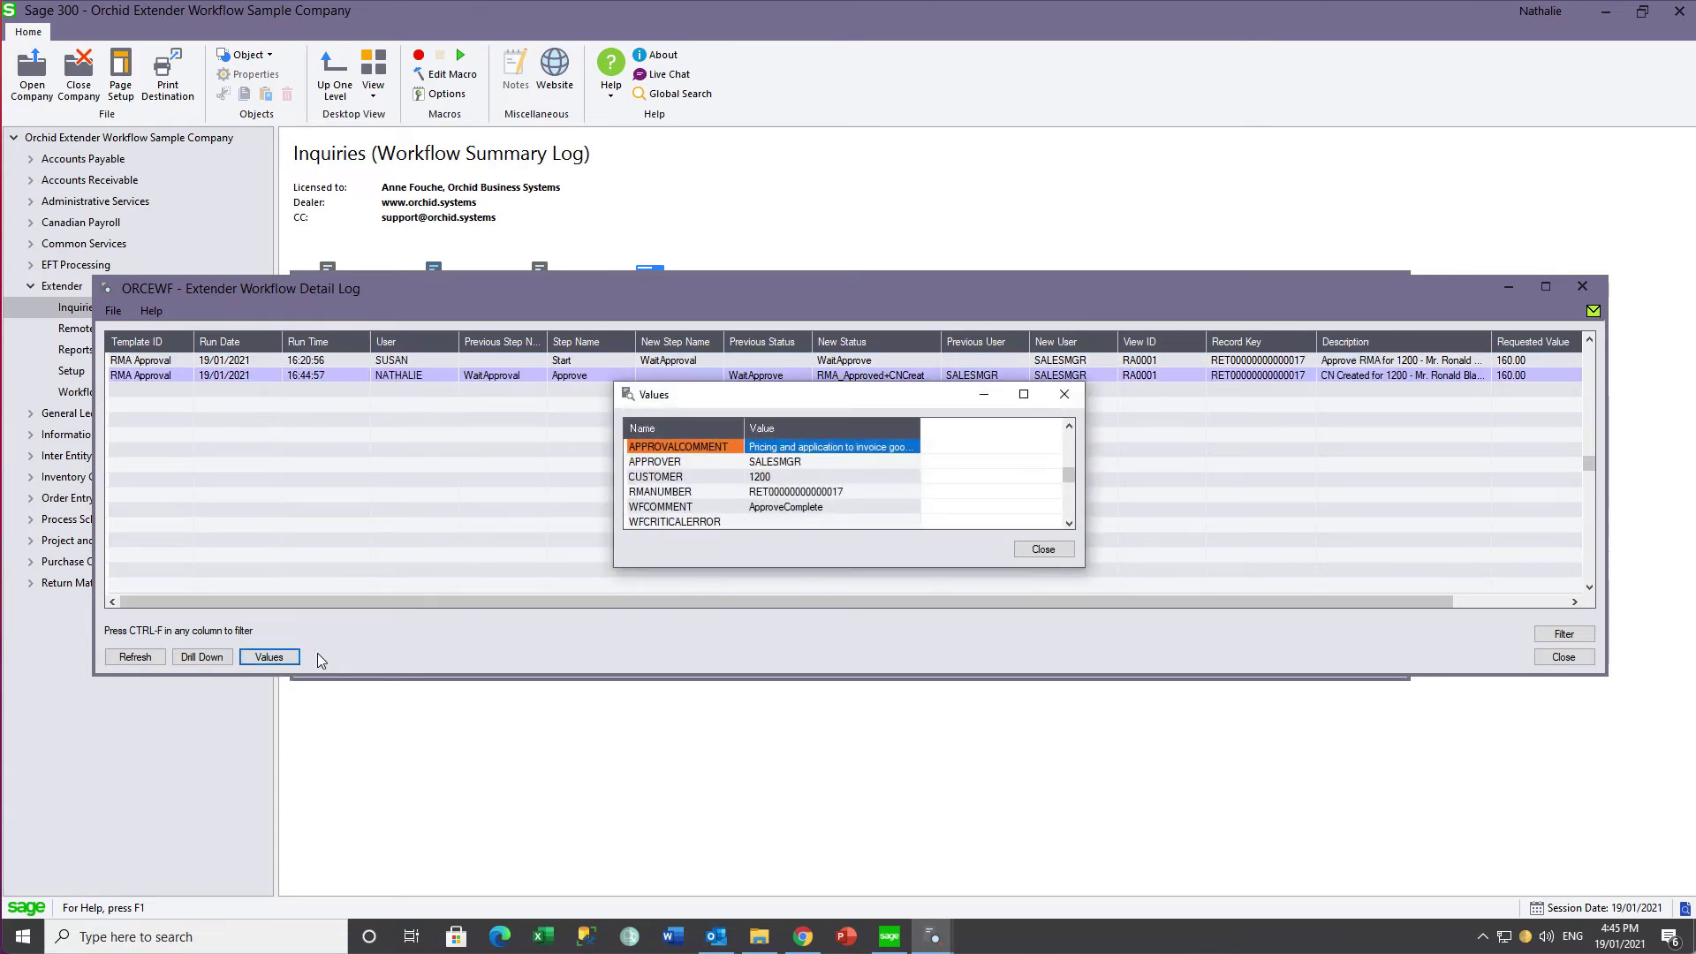
pyautogui.moveTo(1069, 473); pyautogui.dragTo(1069, 512)
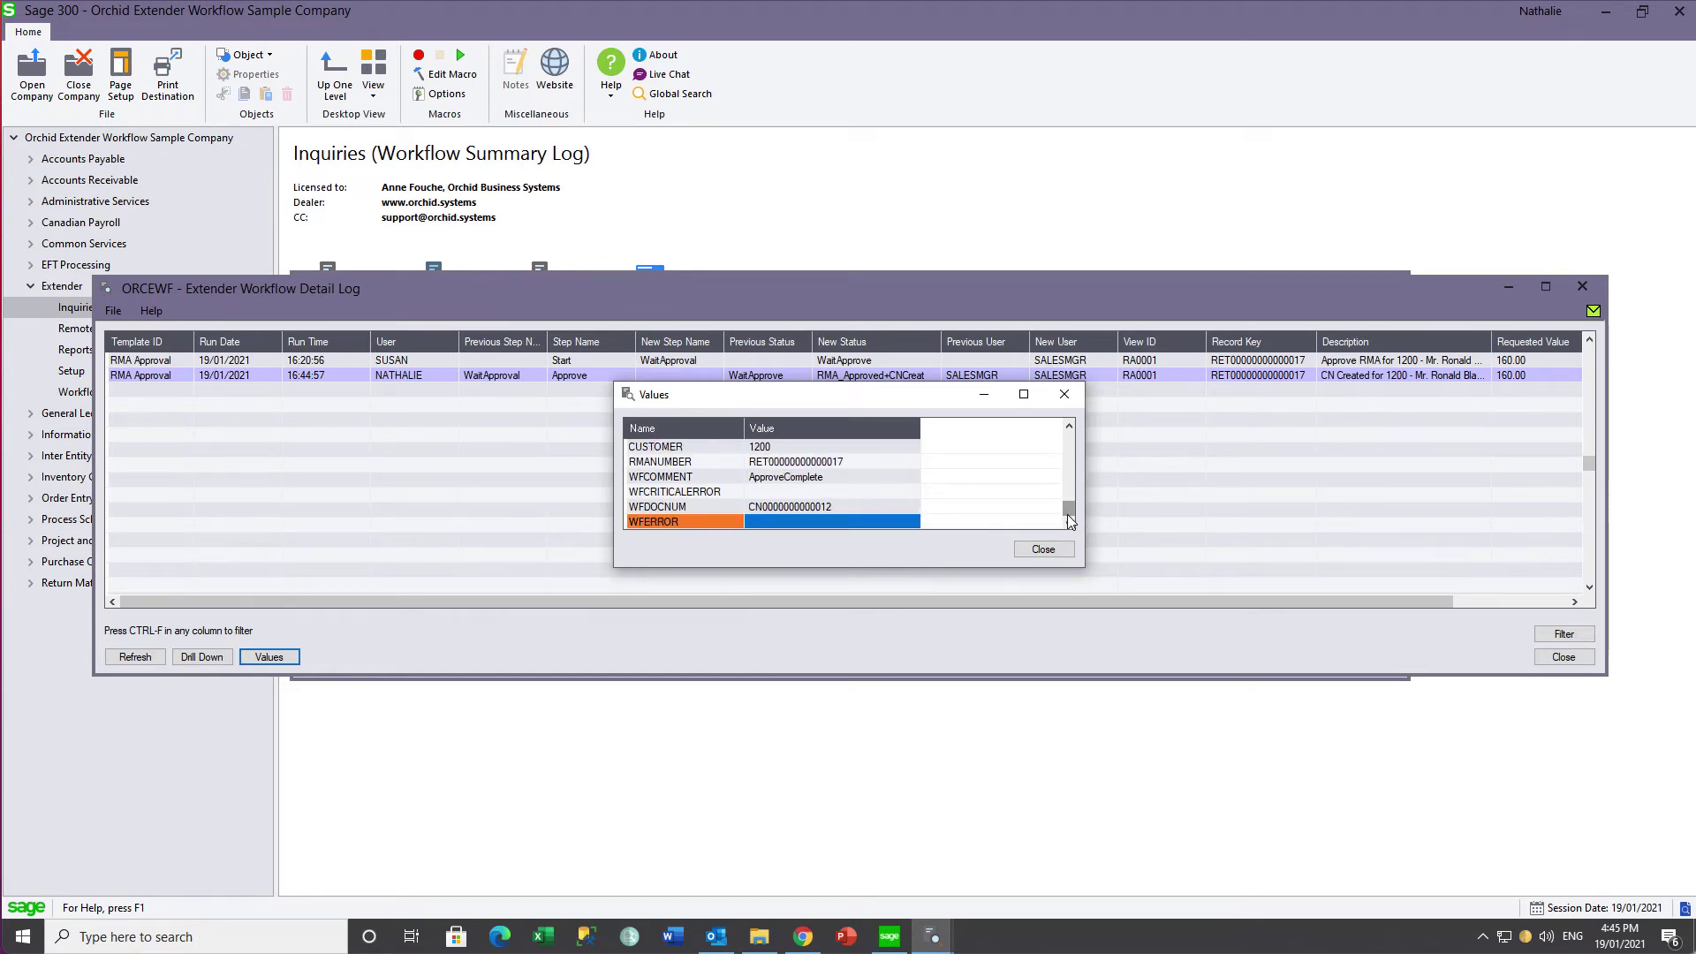
pyautogui.click(825, 509)
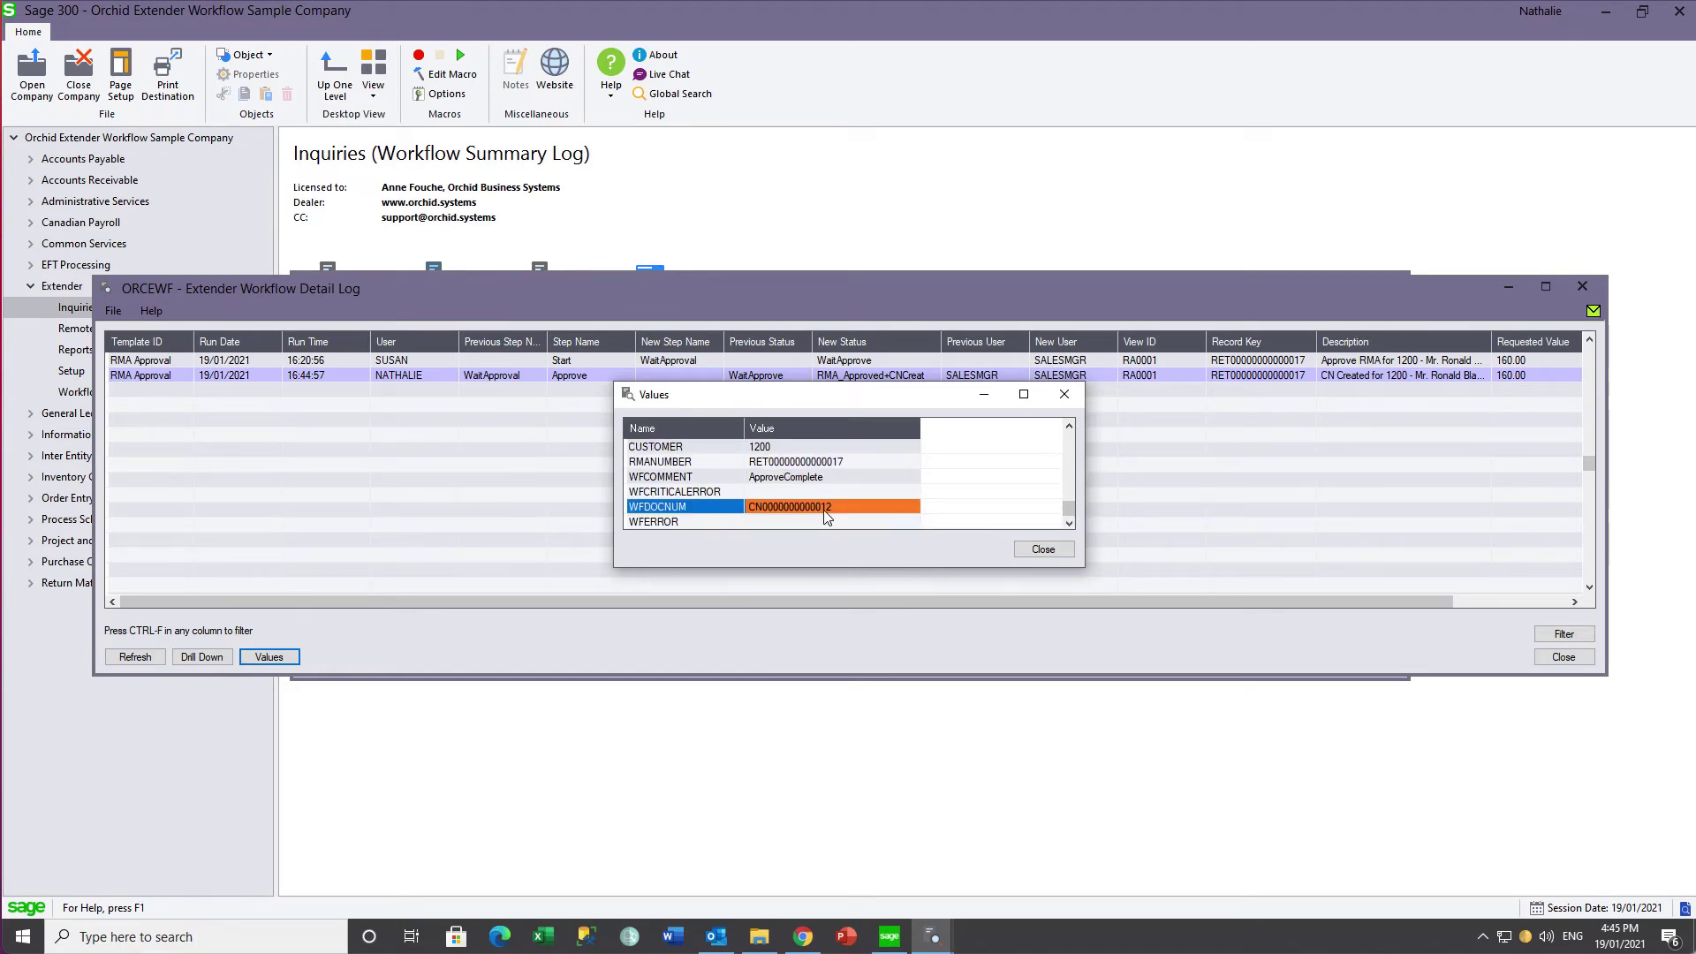
pyautogui.click(1043, 549)
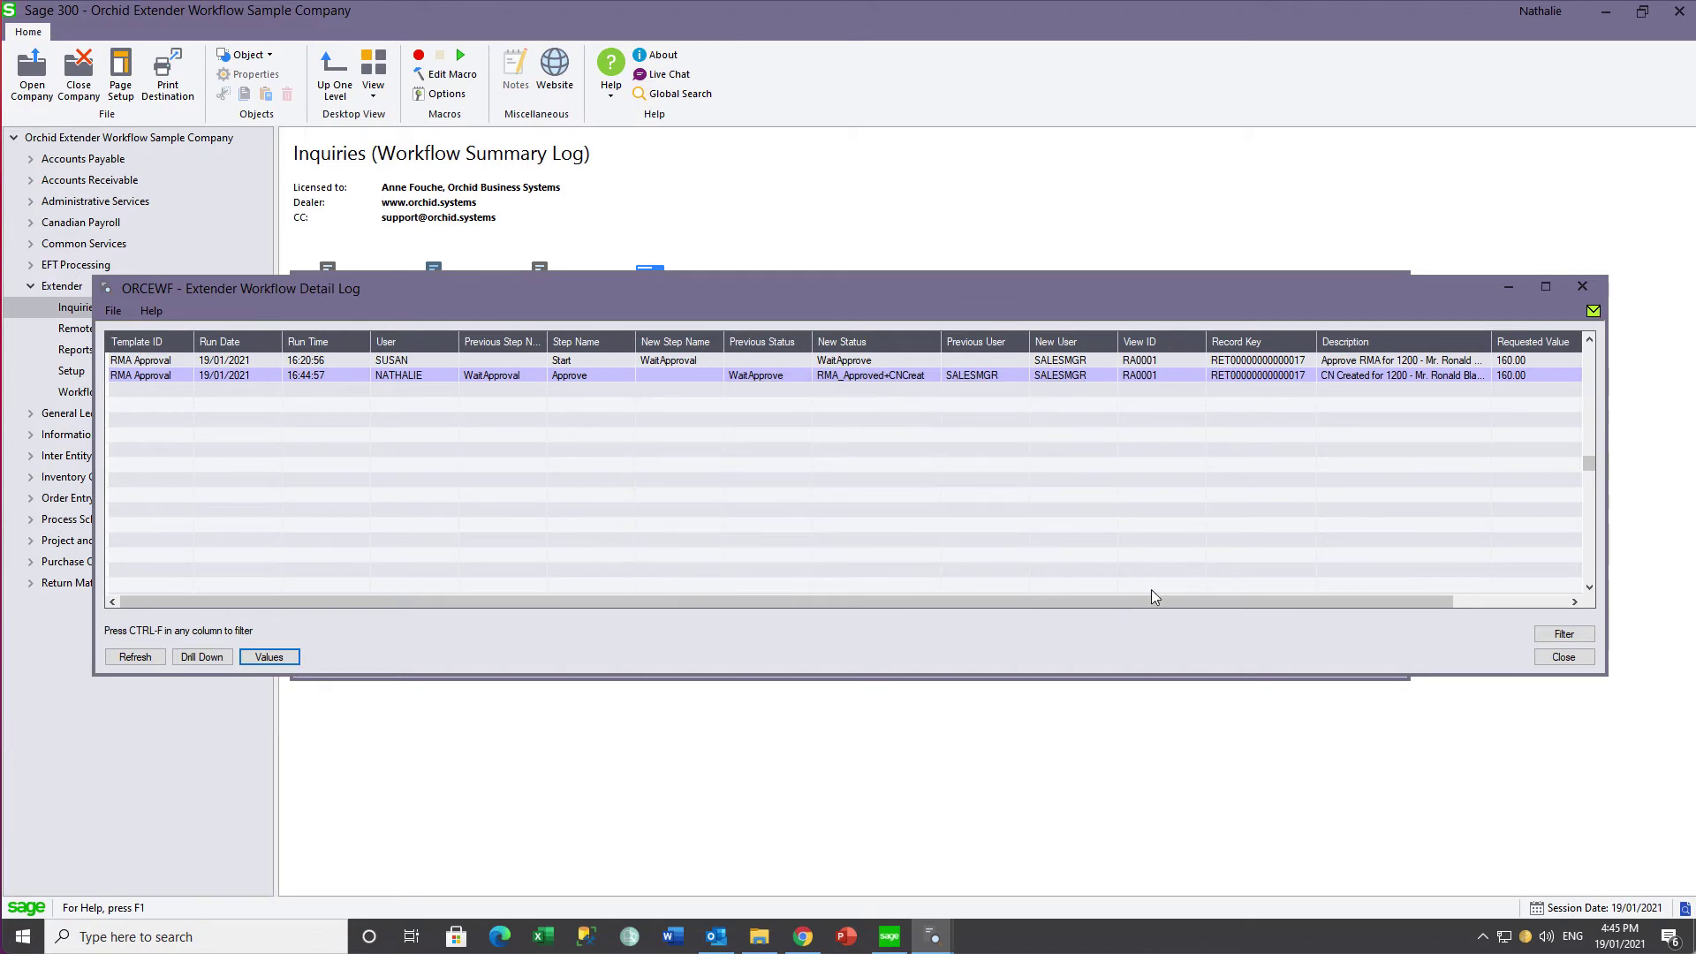
pyautogui.click(1563, 658)
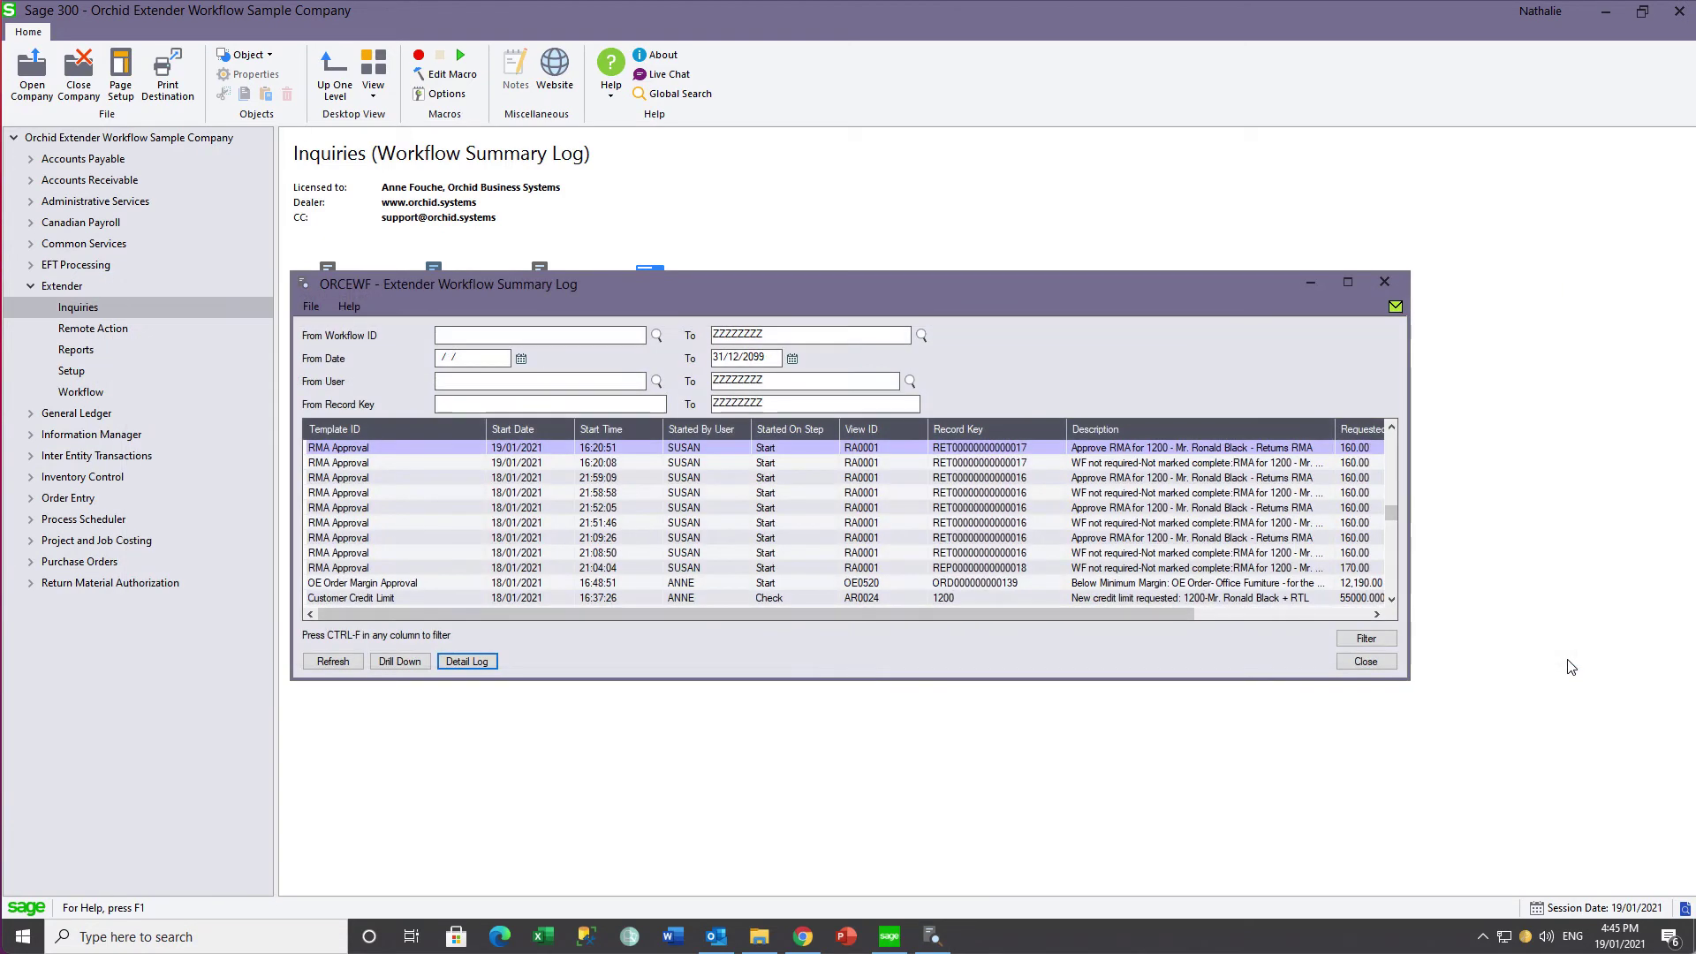
pyautogui.click(1384, 283)
# Open the approved bulletin board return in Return Authorization Entry.
pyautogui.click(31, 583)
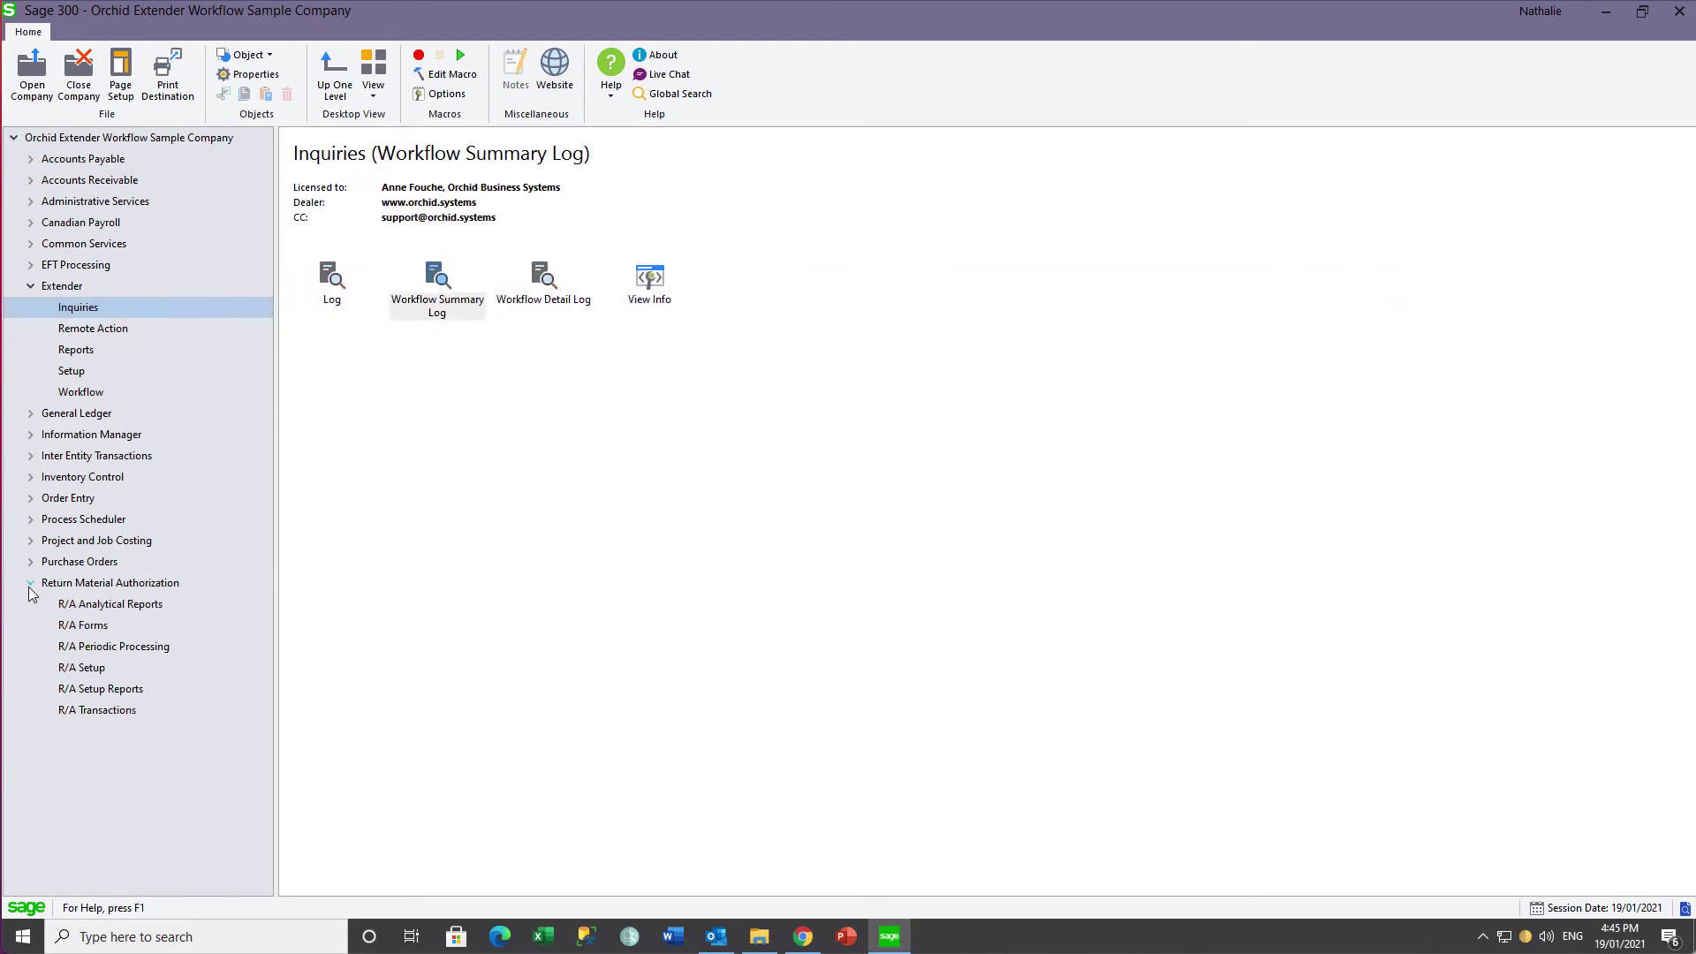
pyautogui.click(91, 711)
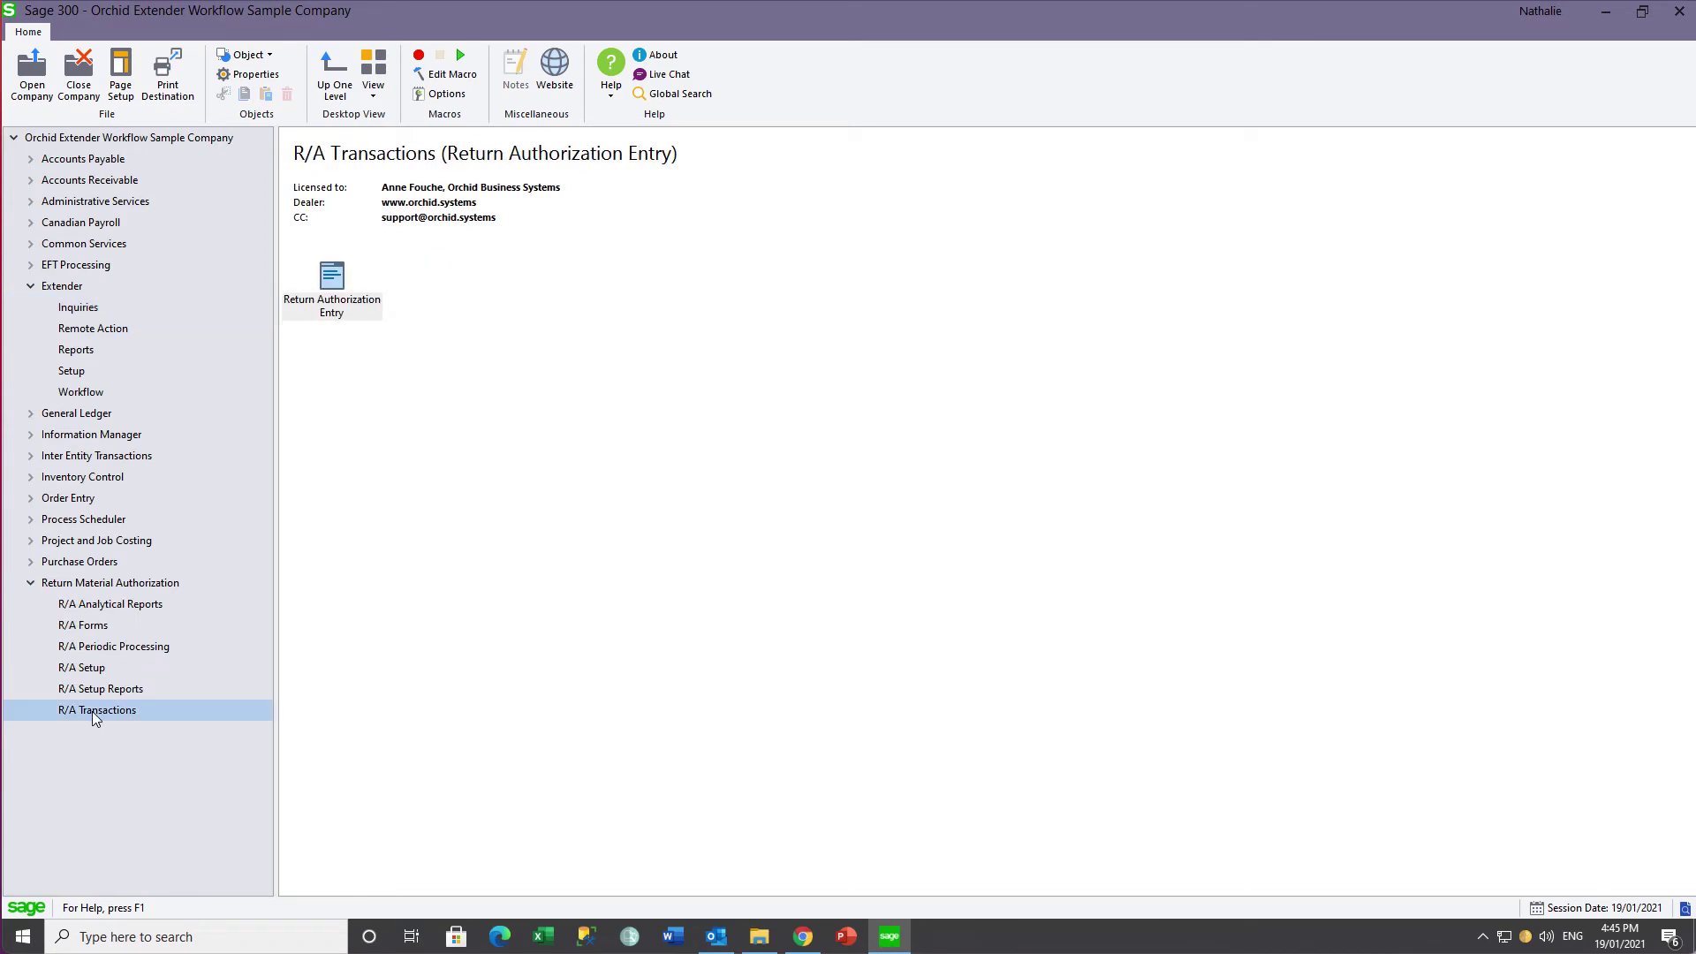
pyautogui.doubleClick(330, 285)
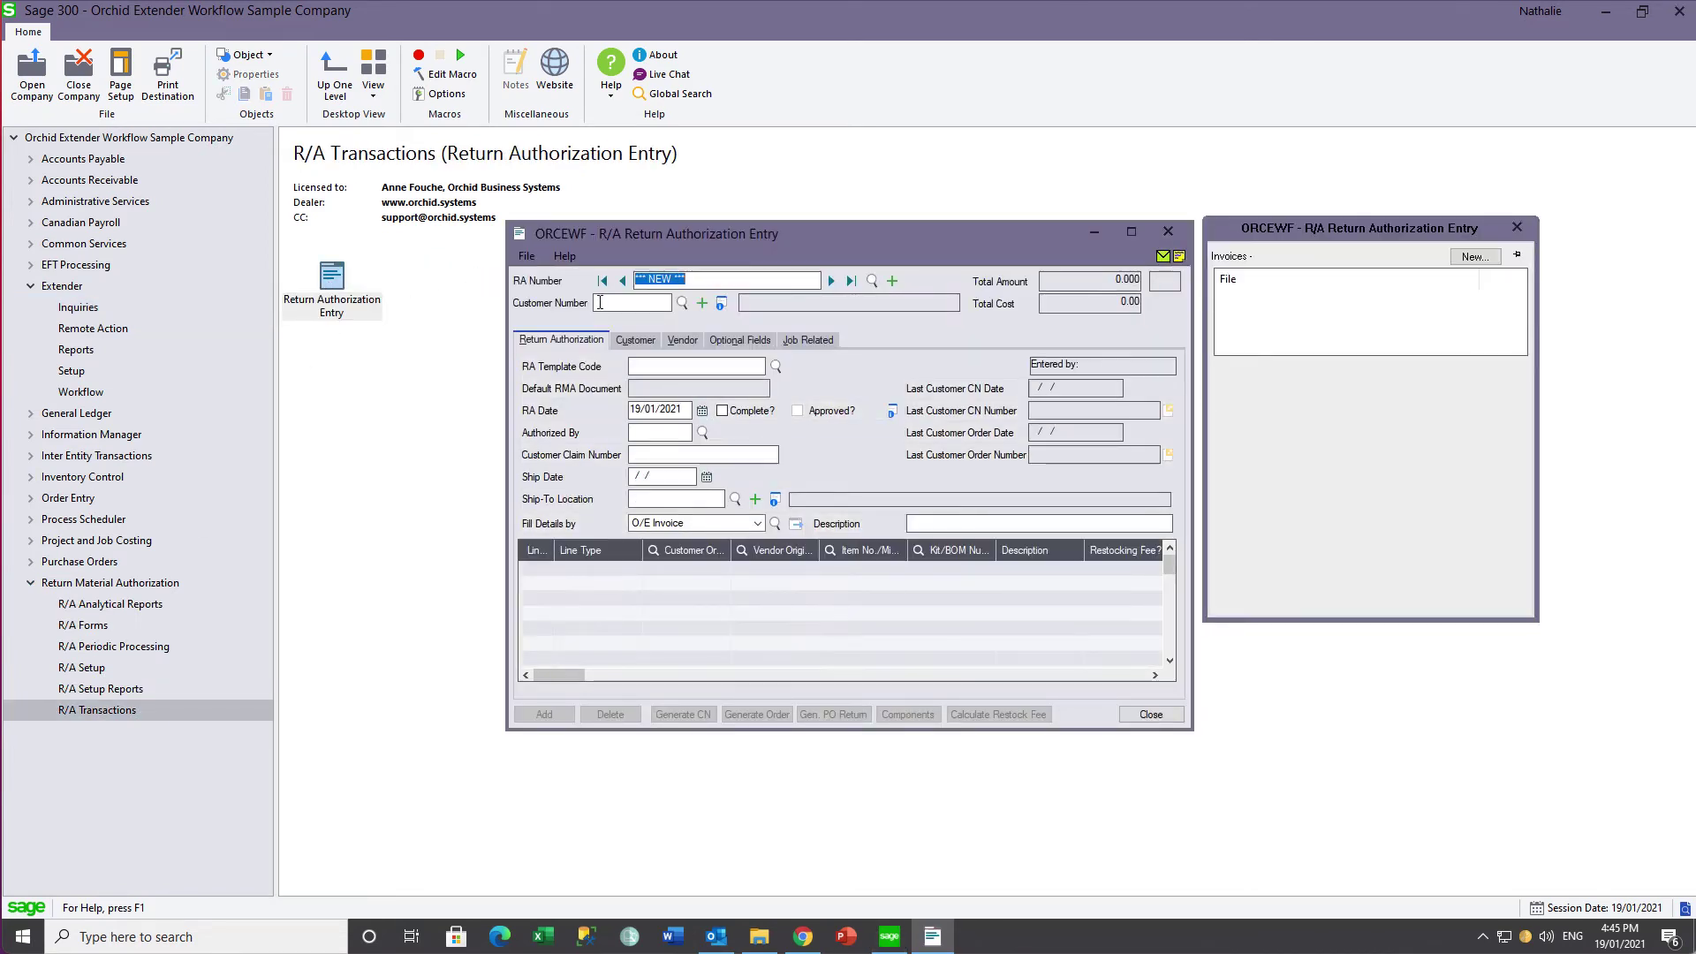
pyautogui.click(872, 281)
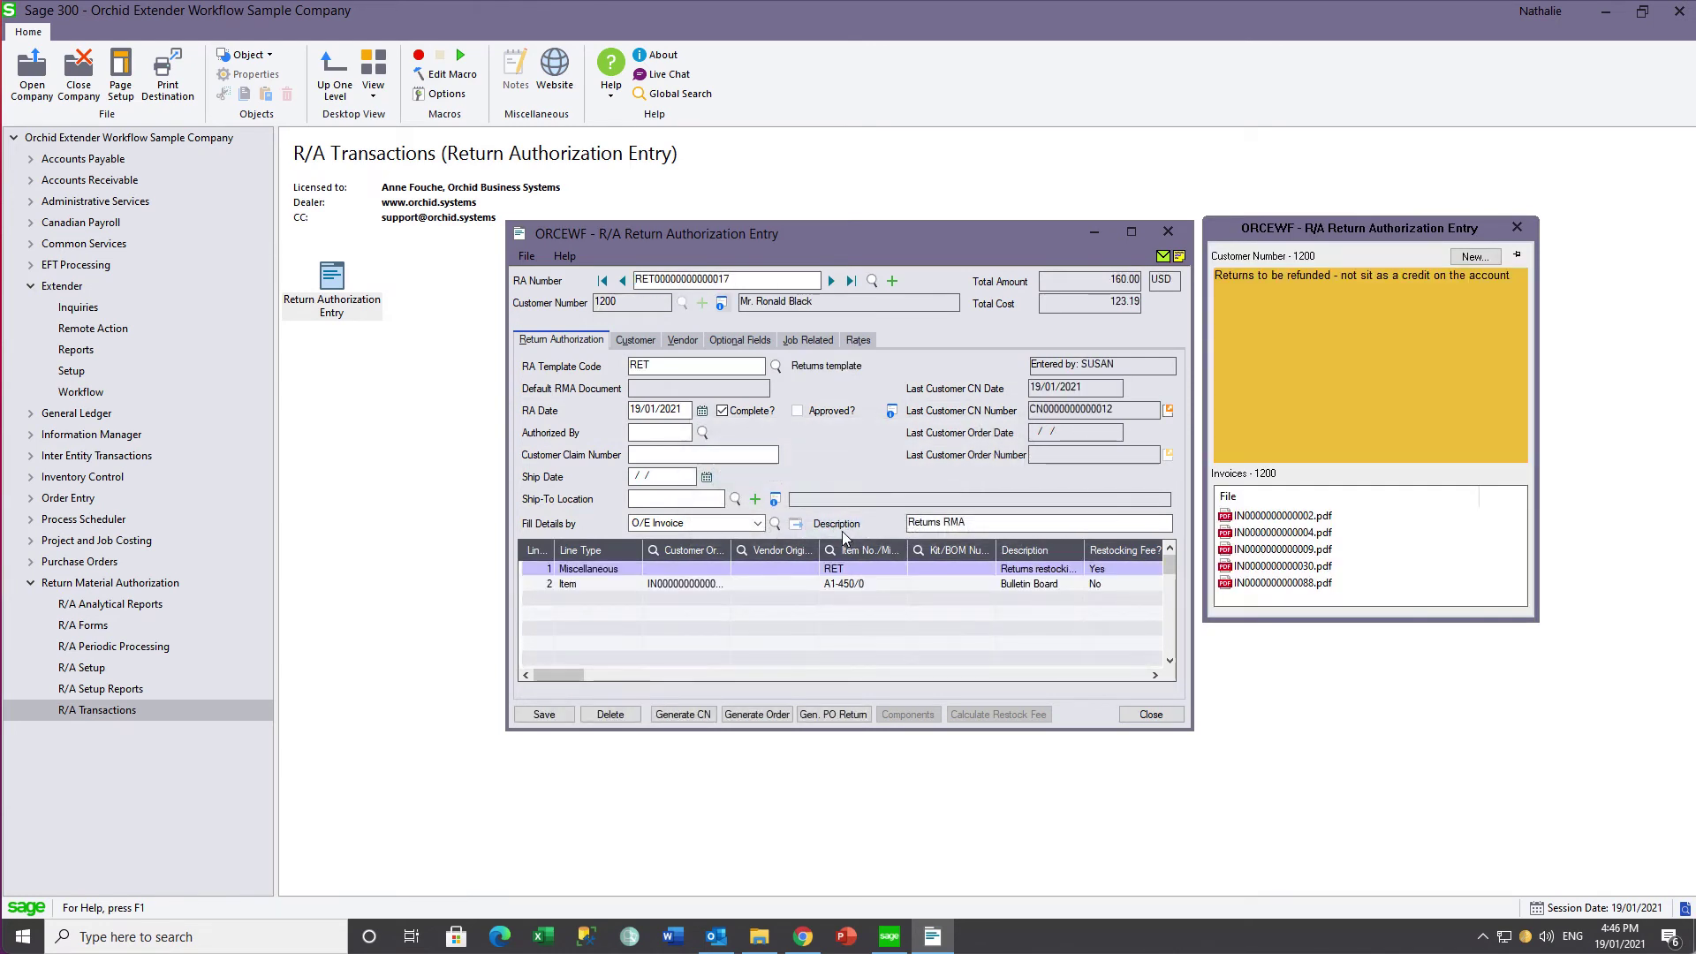
# Widen the Customer Original Invoice column to check the Bulletin Board line's invoice, and drill down to the last customer credit note.
pyautogui.moveTo(731, 549); pyautogui.dragTo(775, 548)
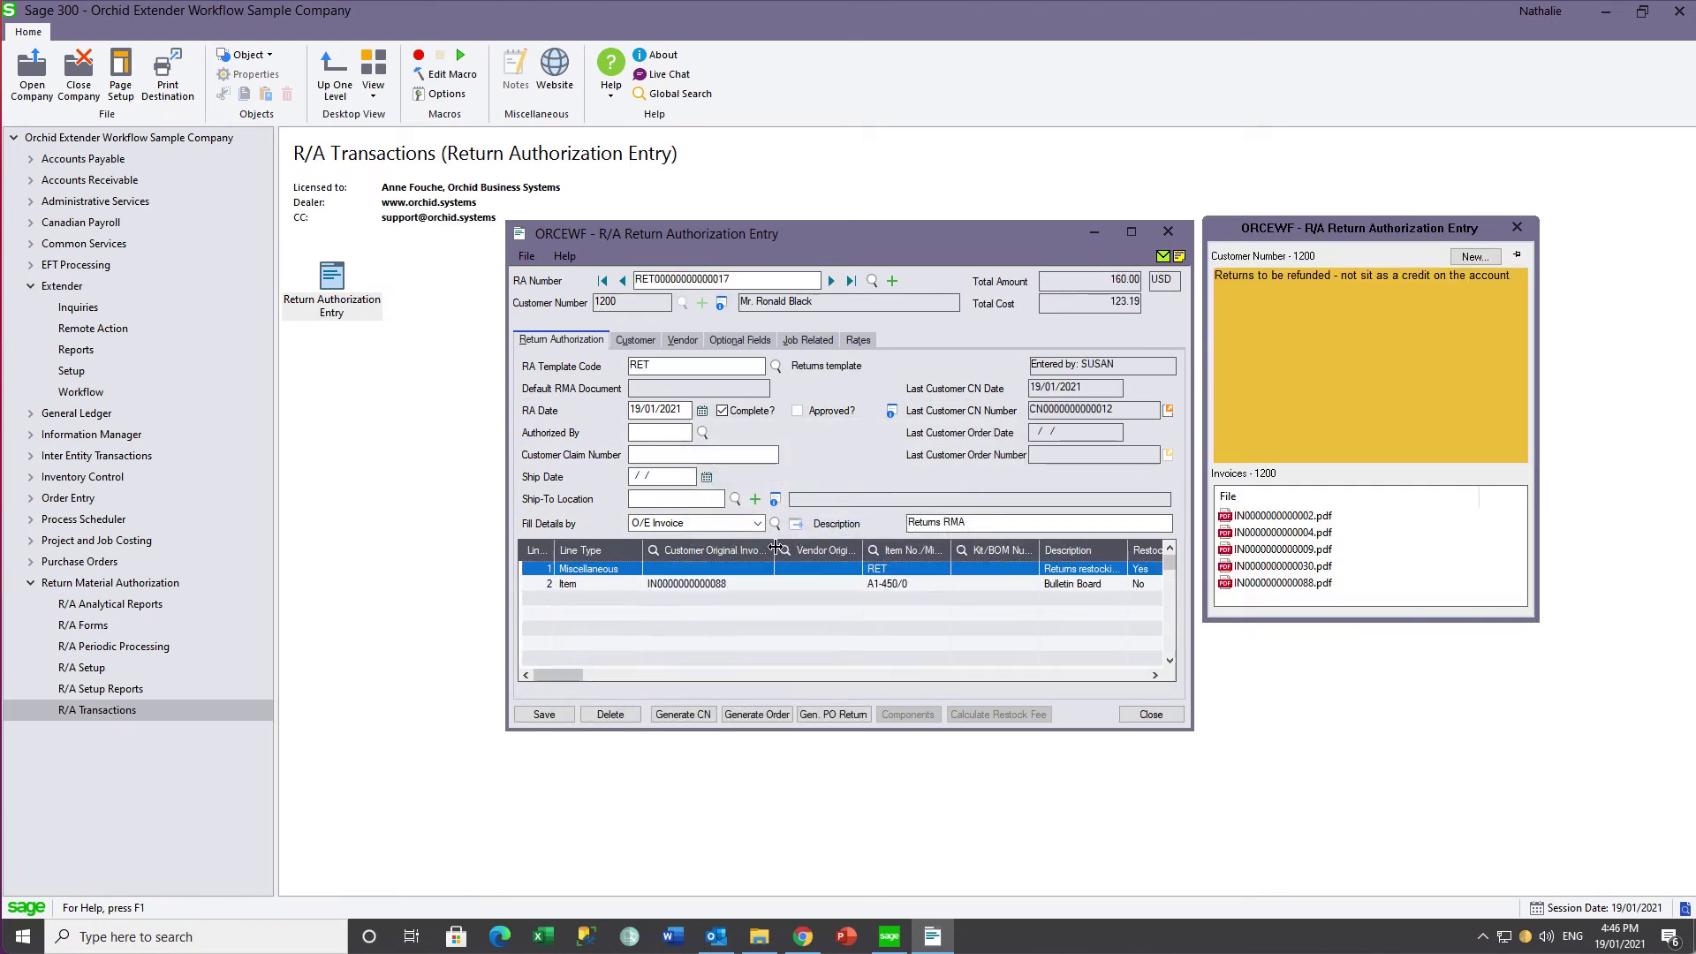
pyautogui.click(726, 583)
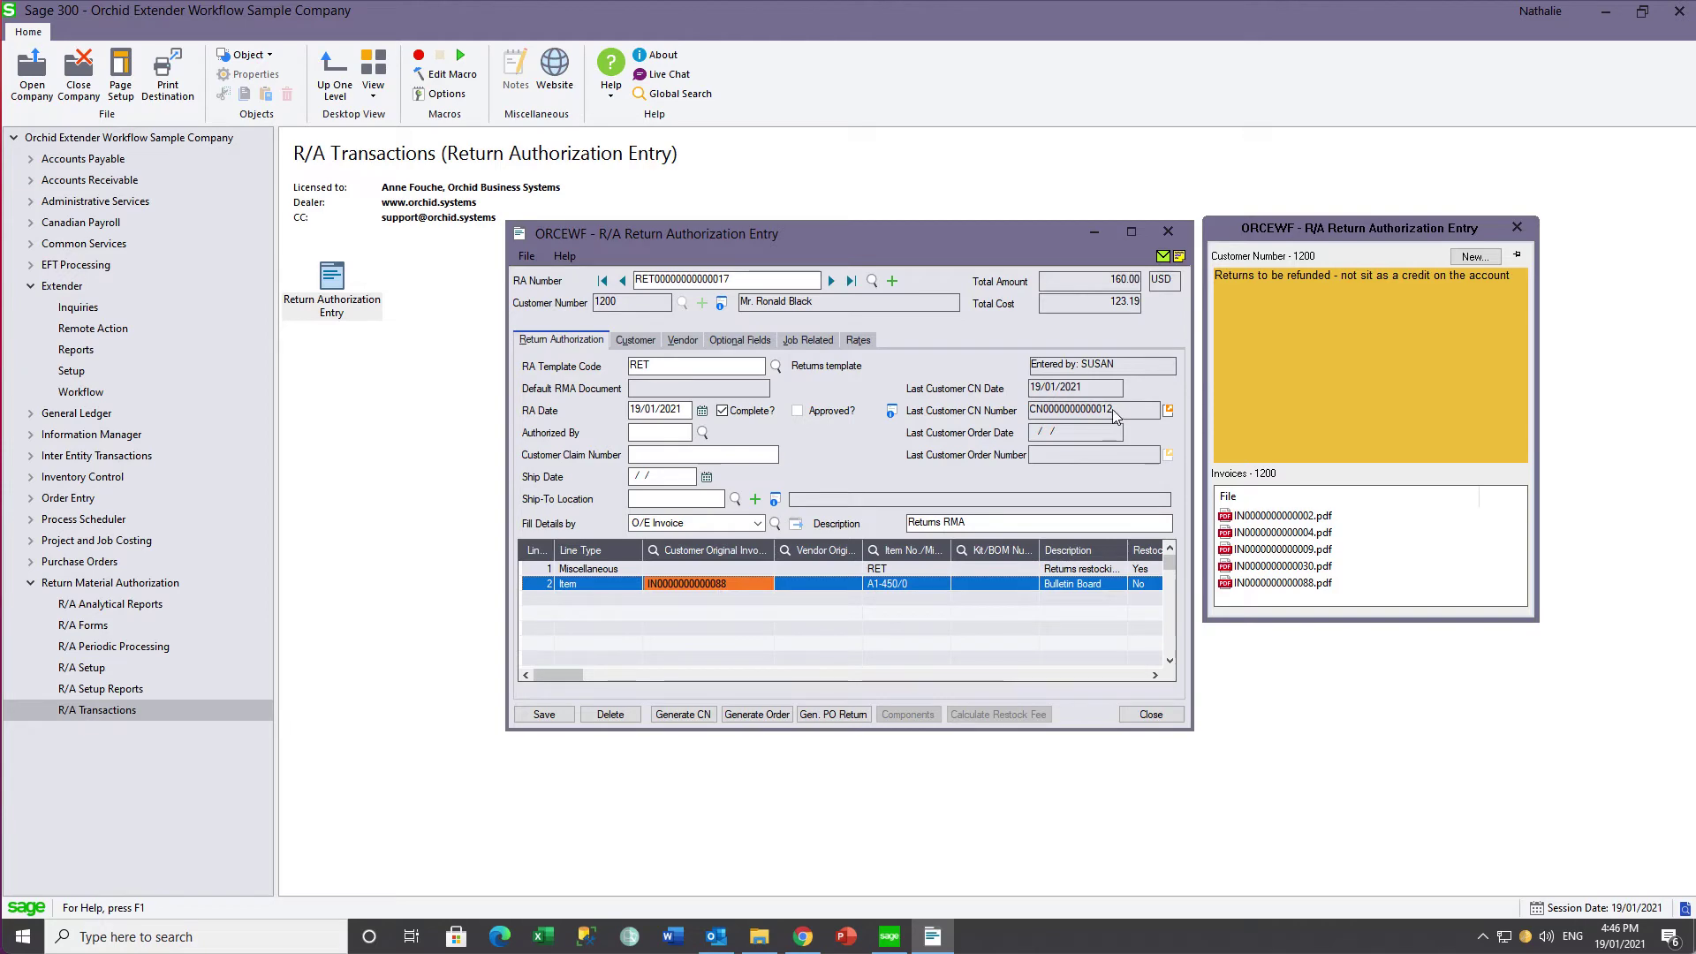
pyautogui.click(1168, 410)
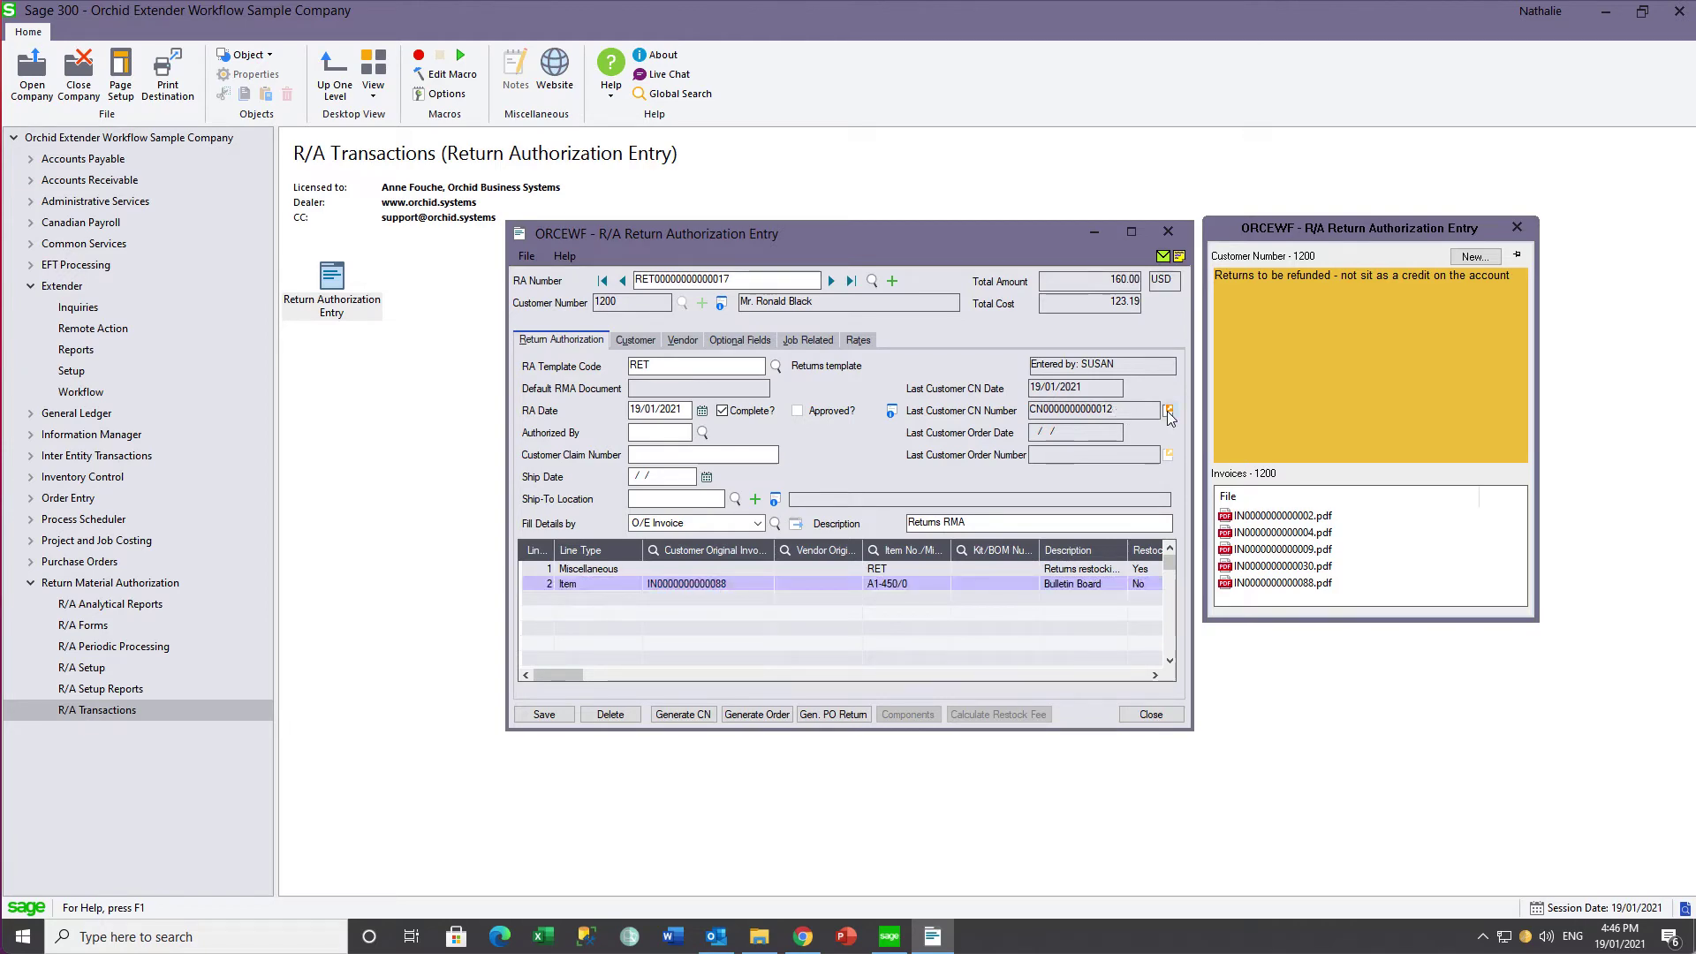
pyautogui.click(1168, 411)
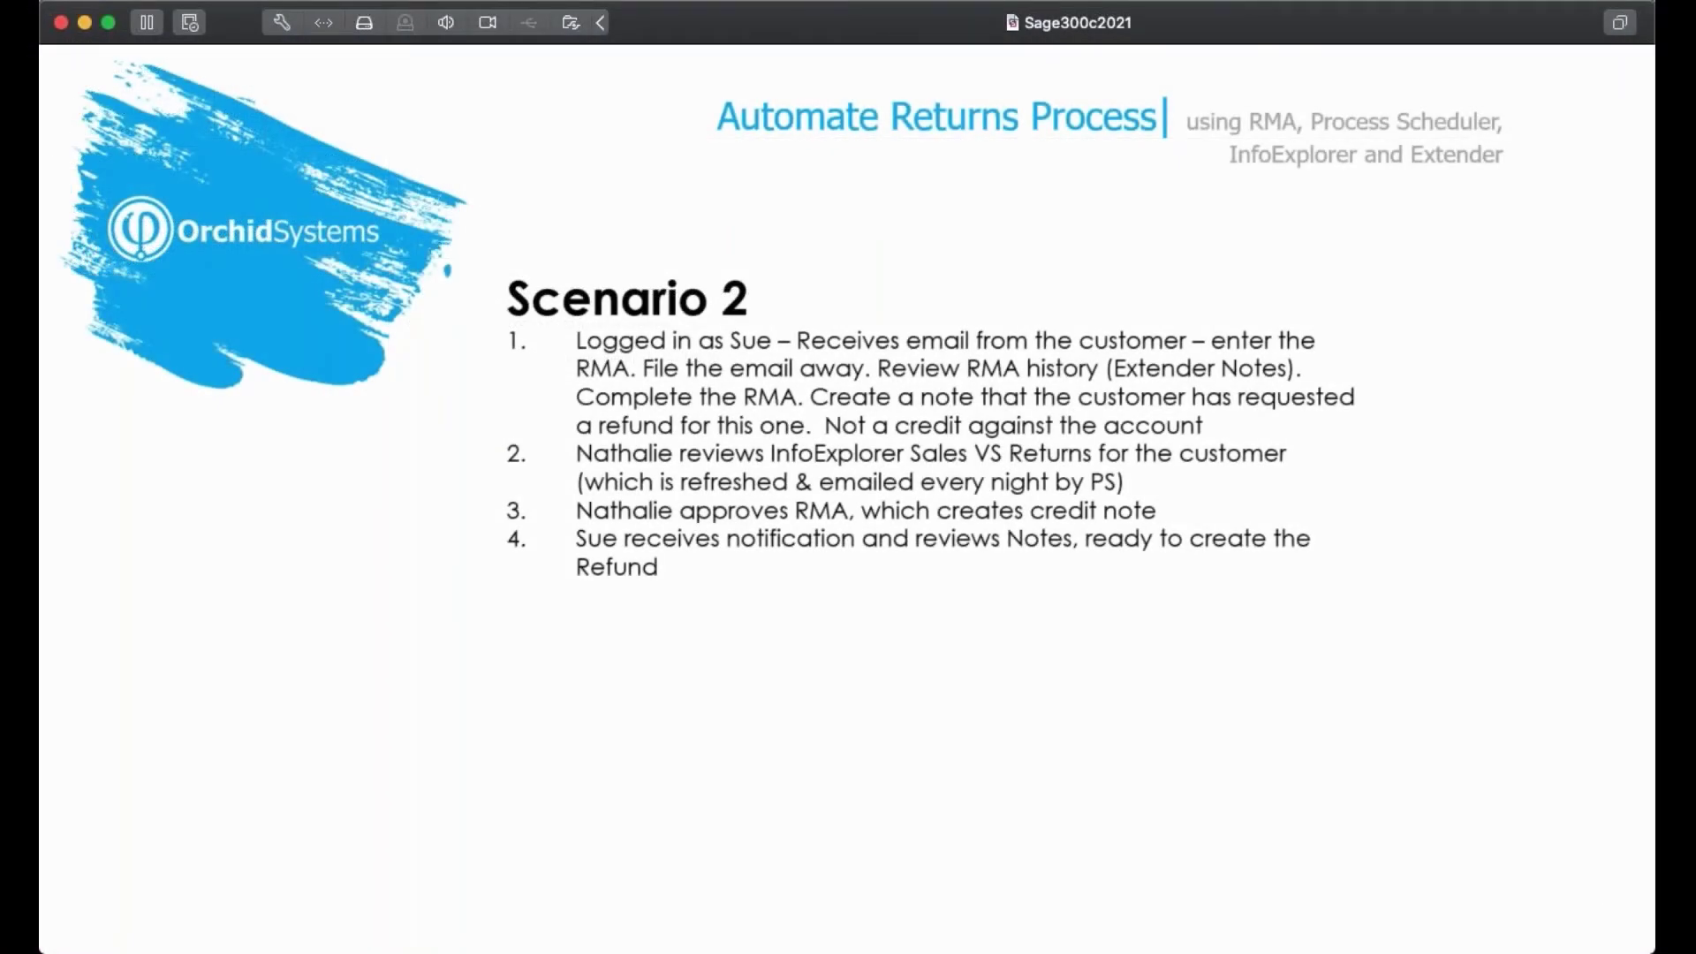
pyautogui.press('Right')
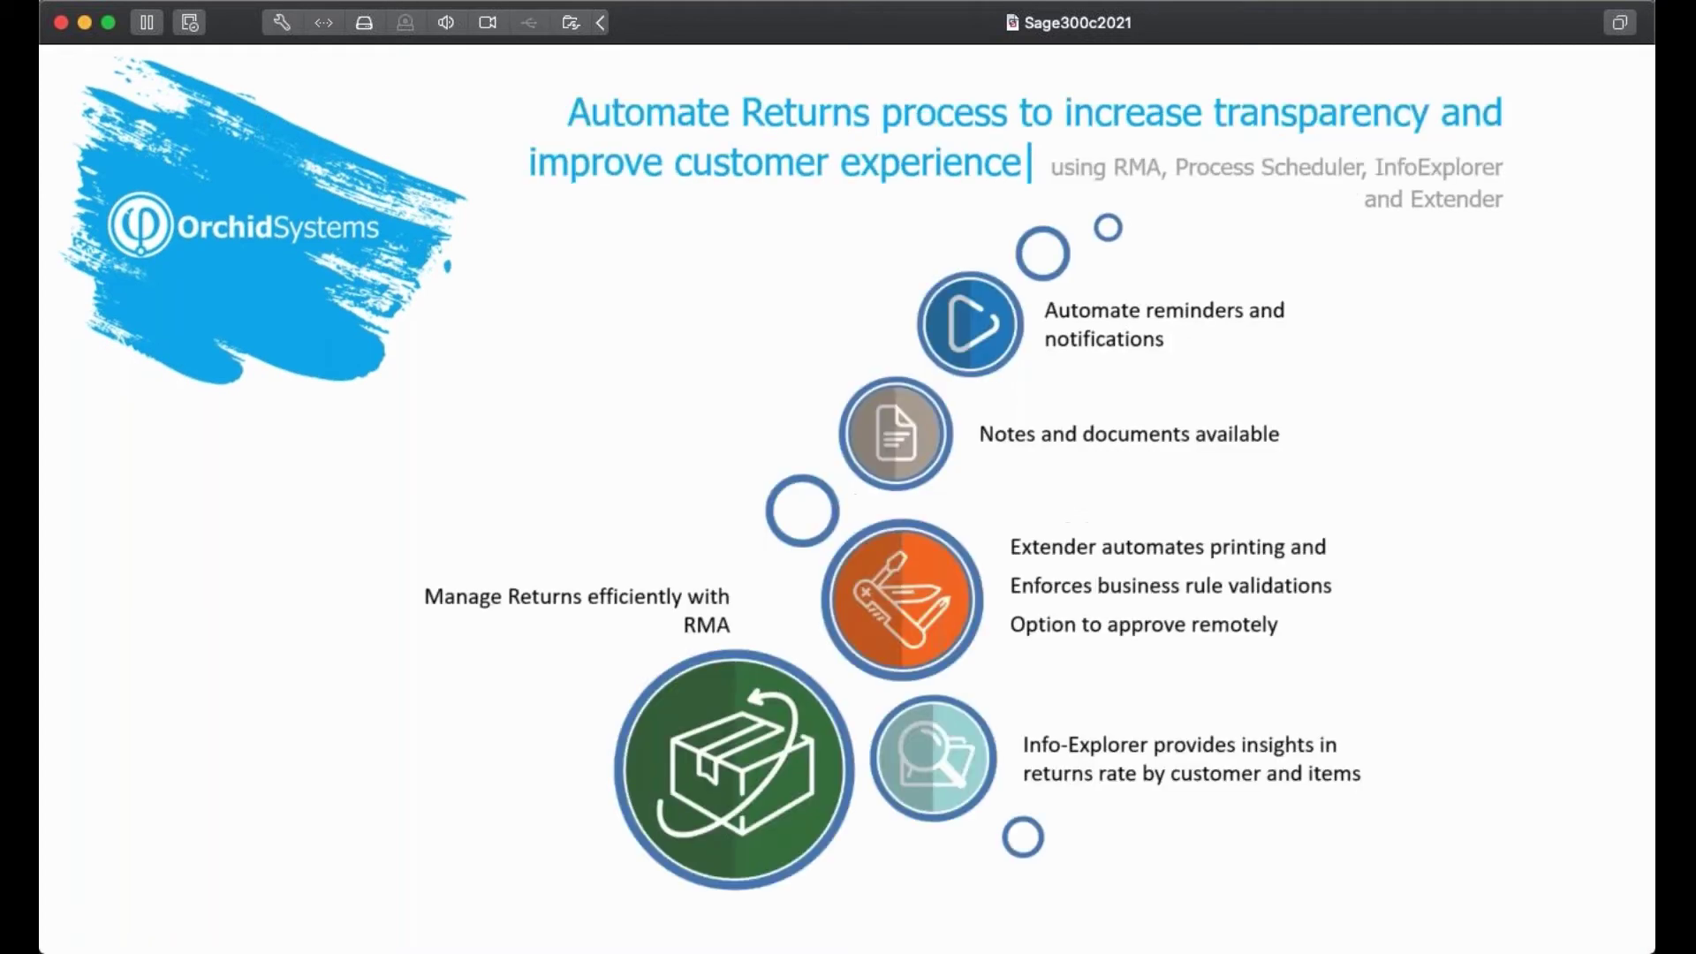
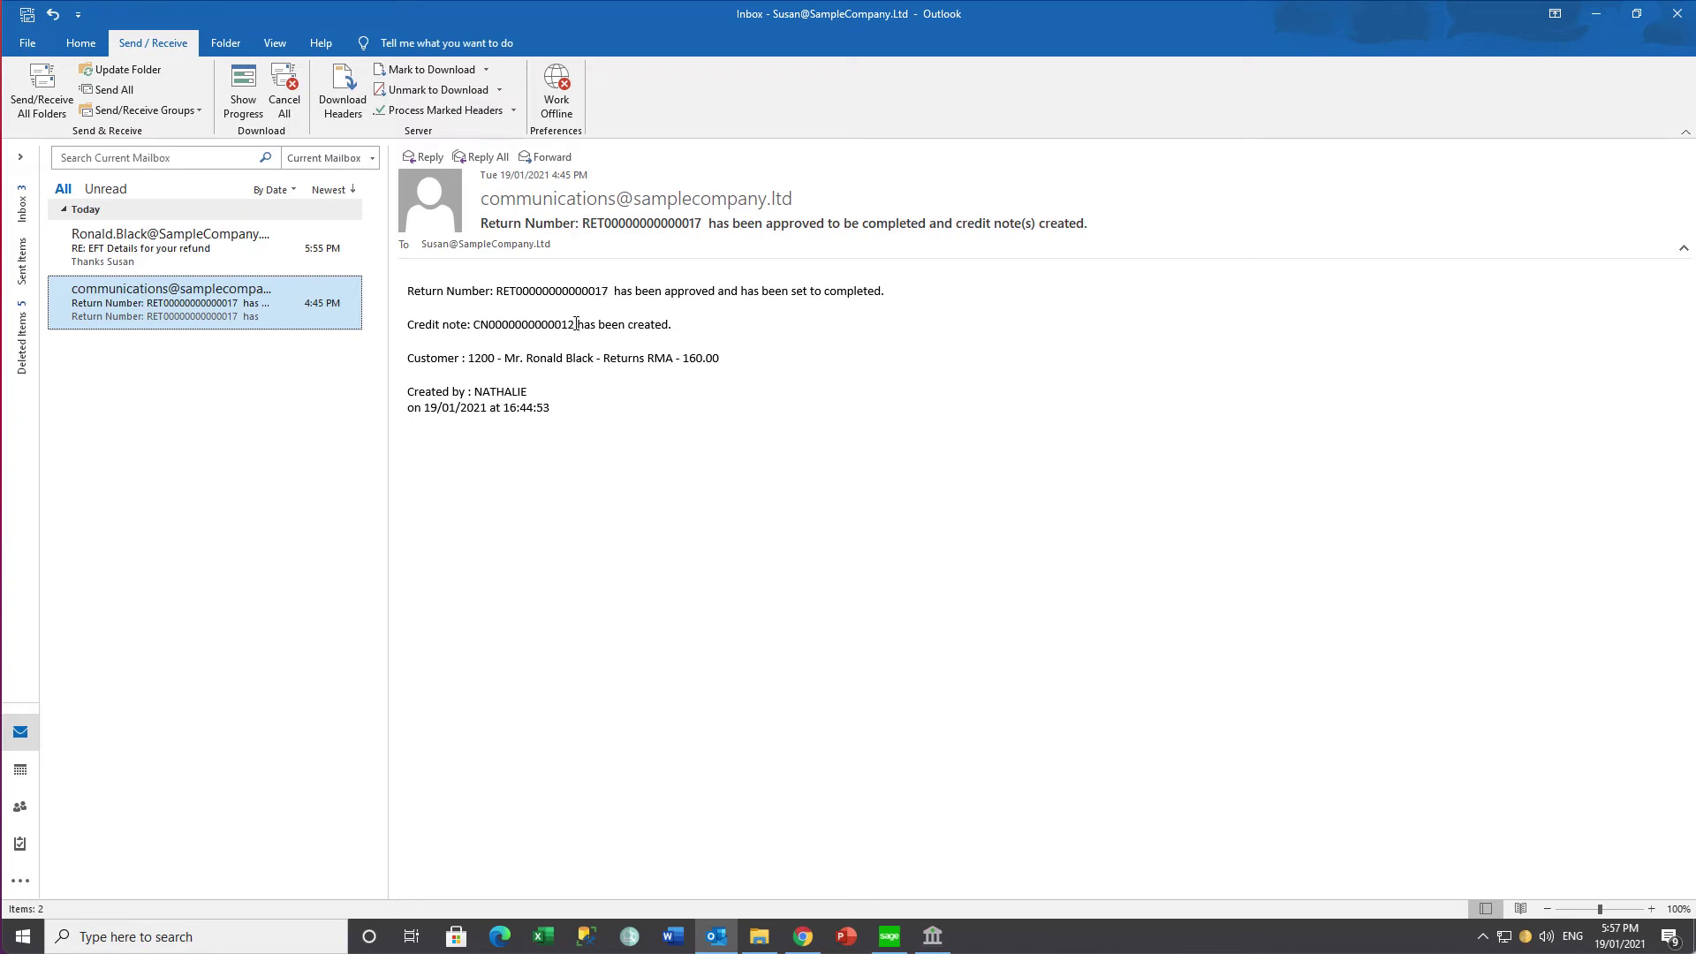
# Review the return approval email in Outlook and open the customer's reply with the EFT details for the refund.
pyautogui.moveTo(543, 391); pyautogui.dragTo(453, 392)
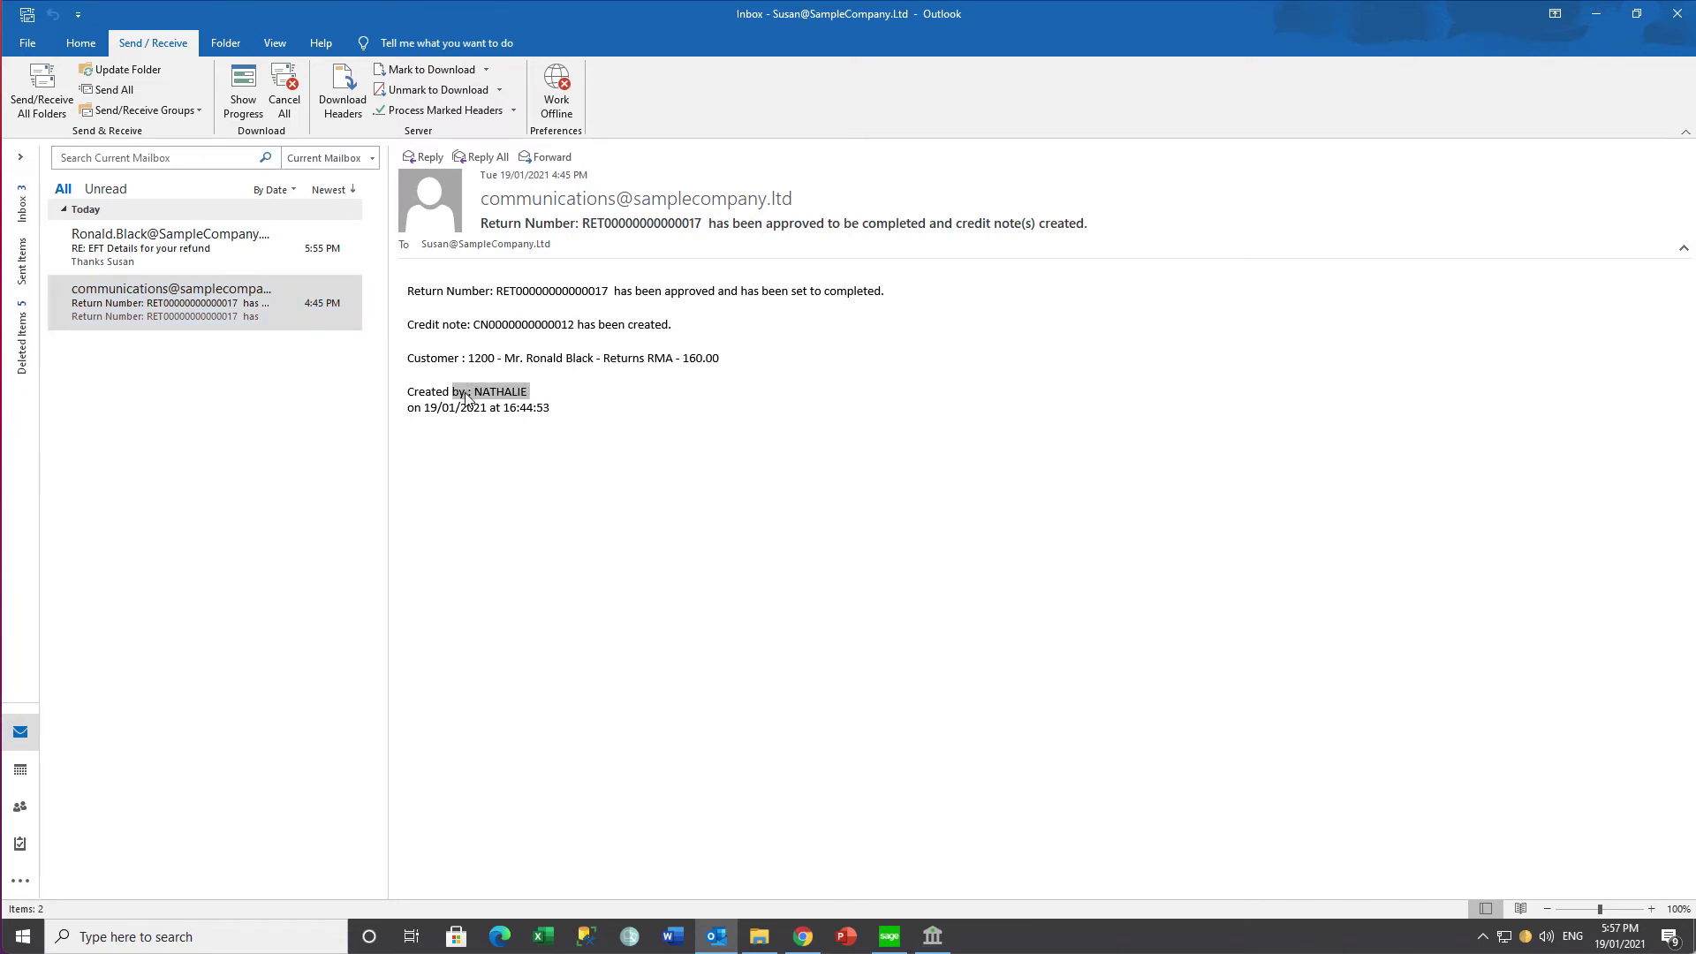
pyautogui.doubleClick(210, 246)
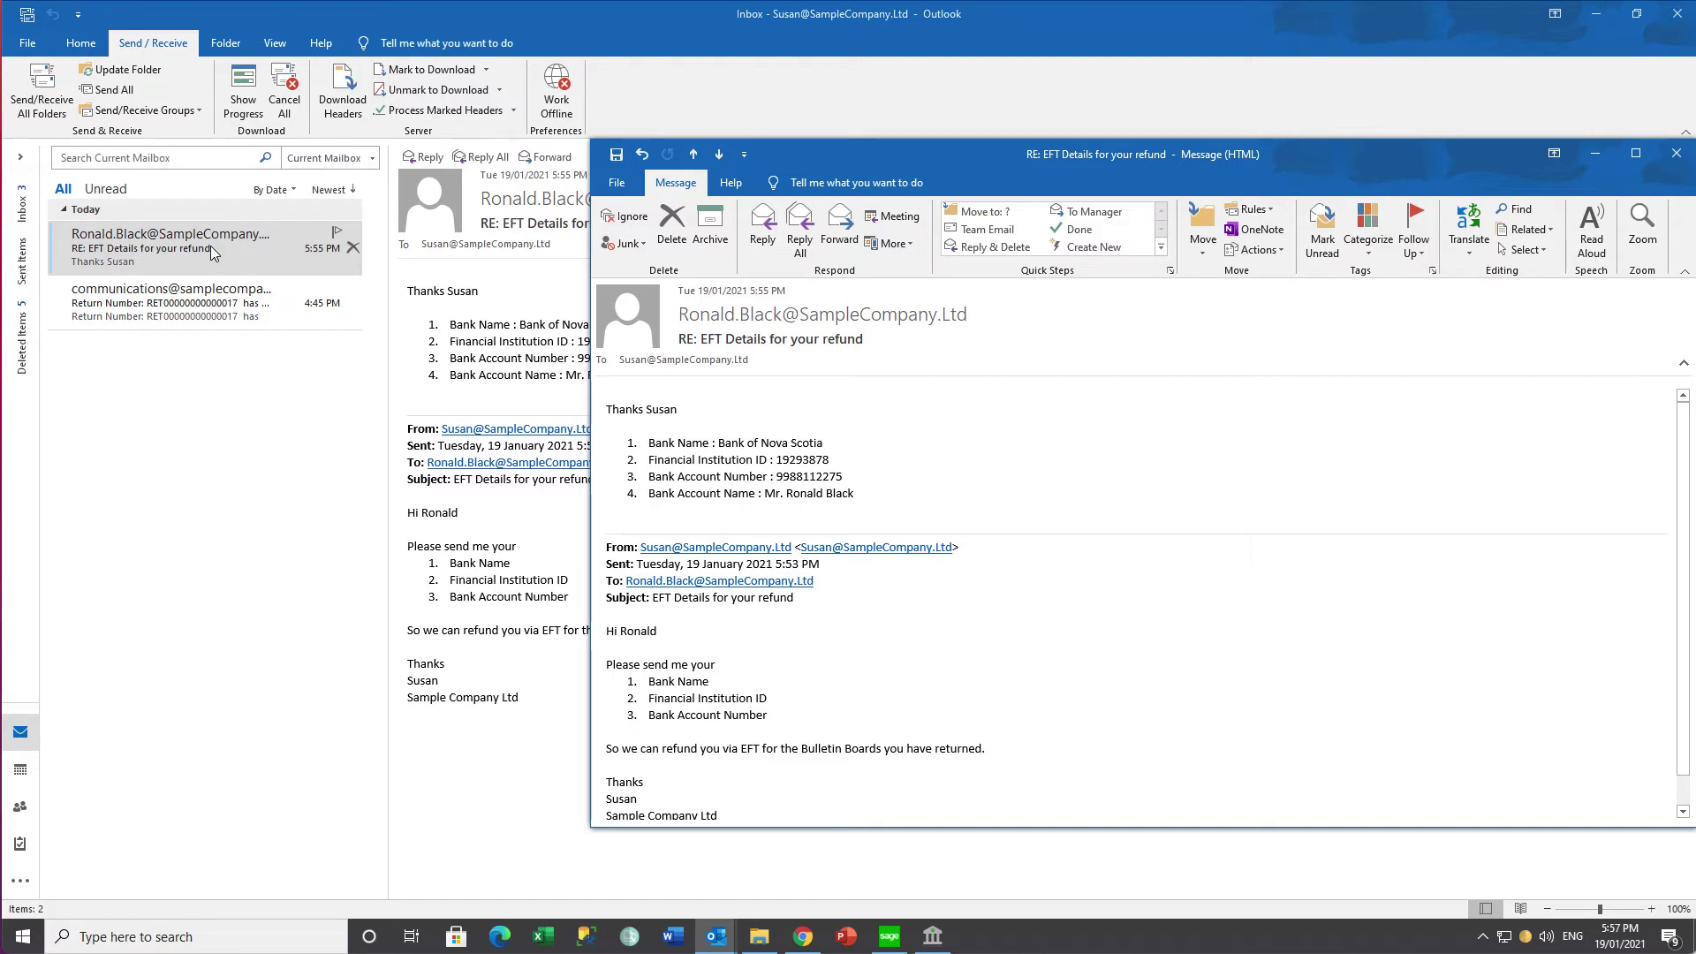
# Switch to Sage 300 and add the customer's EFT Customers record with the bank details supplied for the refund.
pyautogui.click(890, 936)
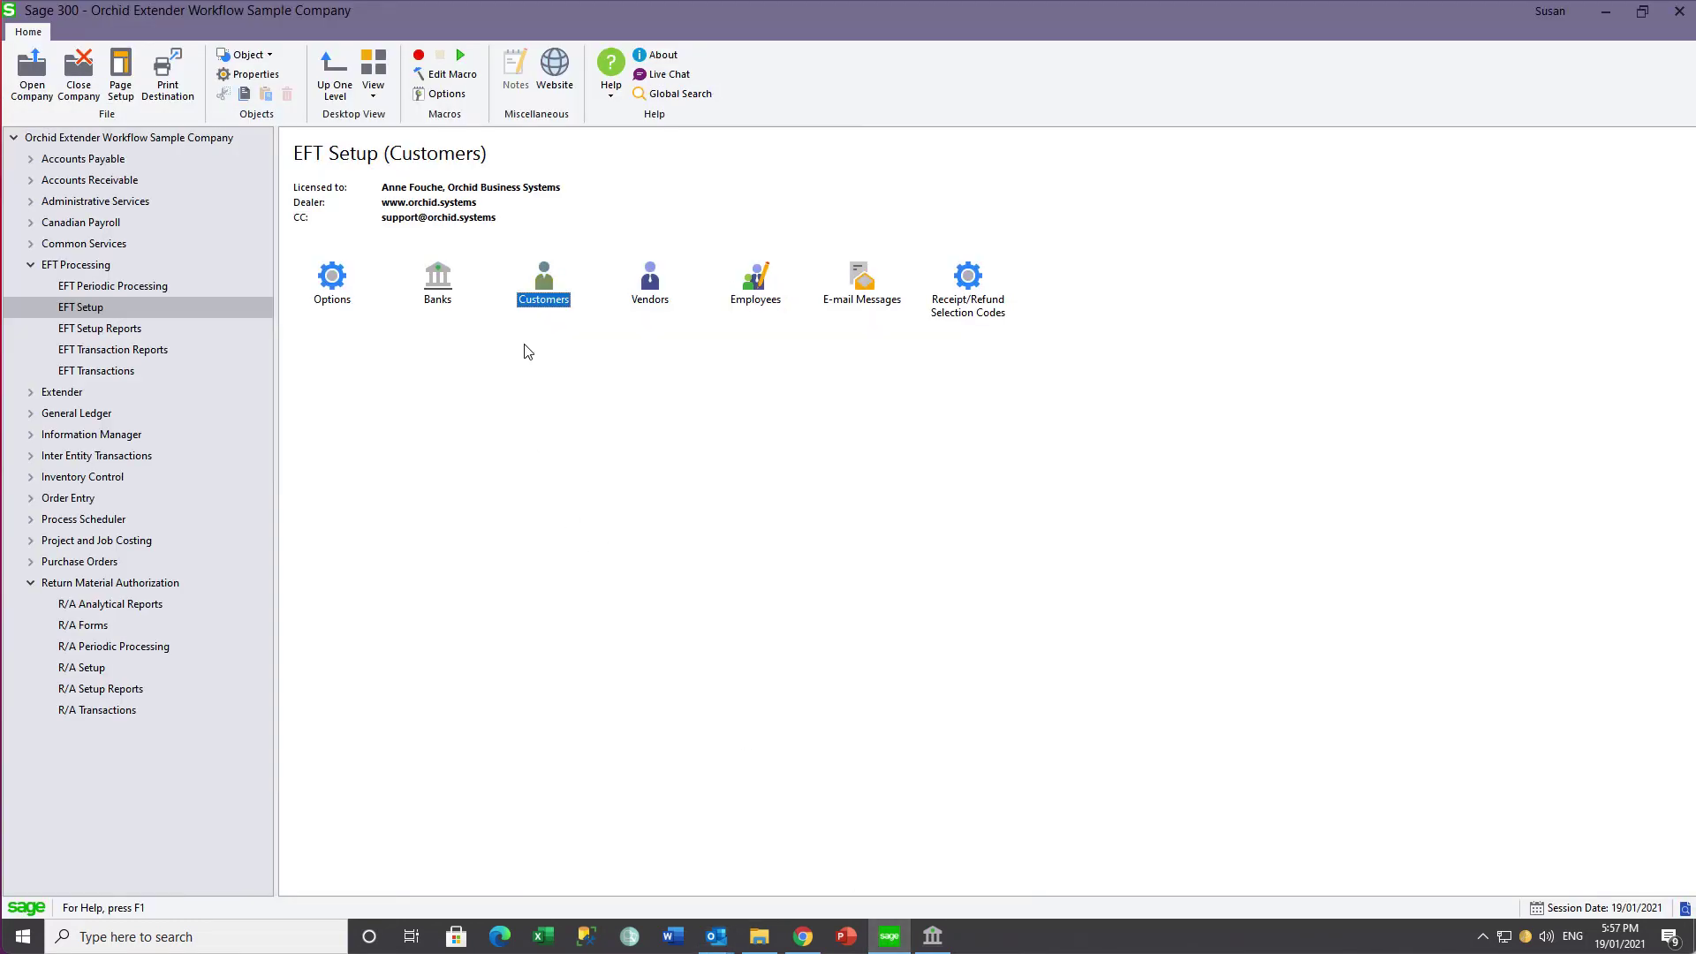
pyautogui.doubleClick(539, 301)
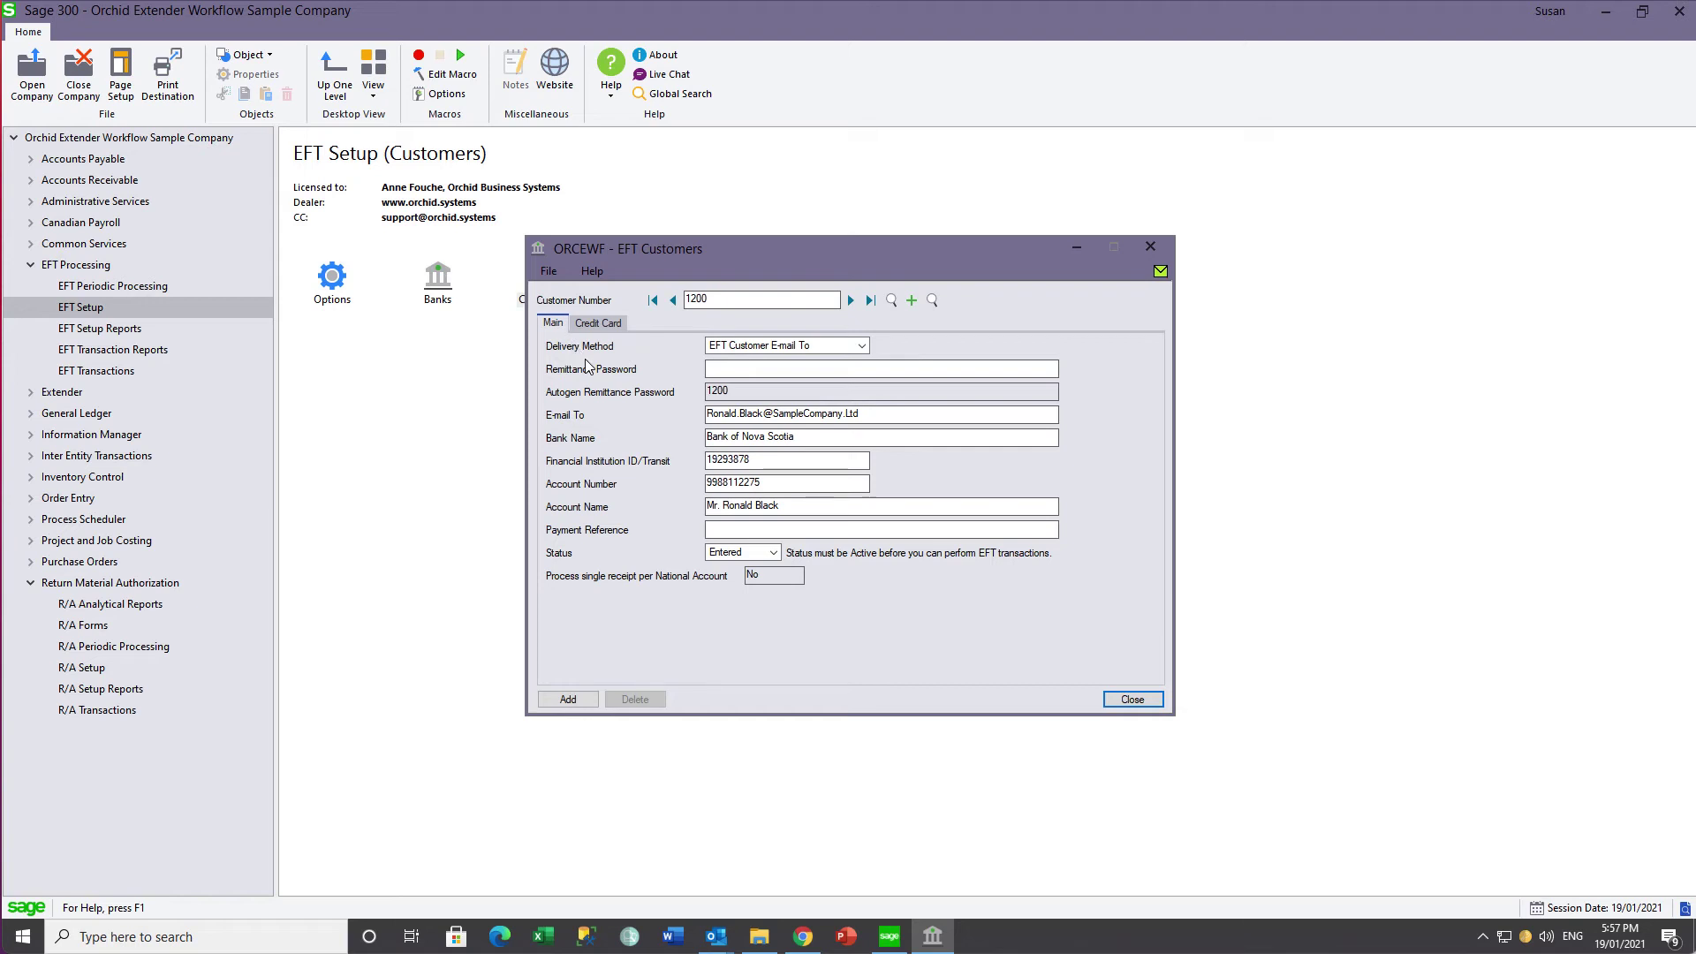
pyautogui.click(566, 700)
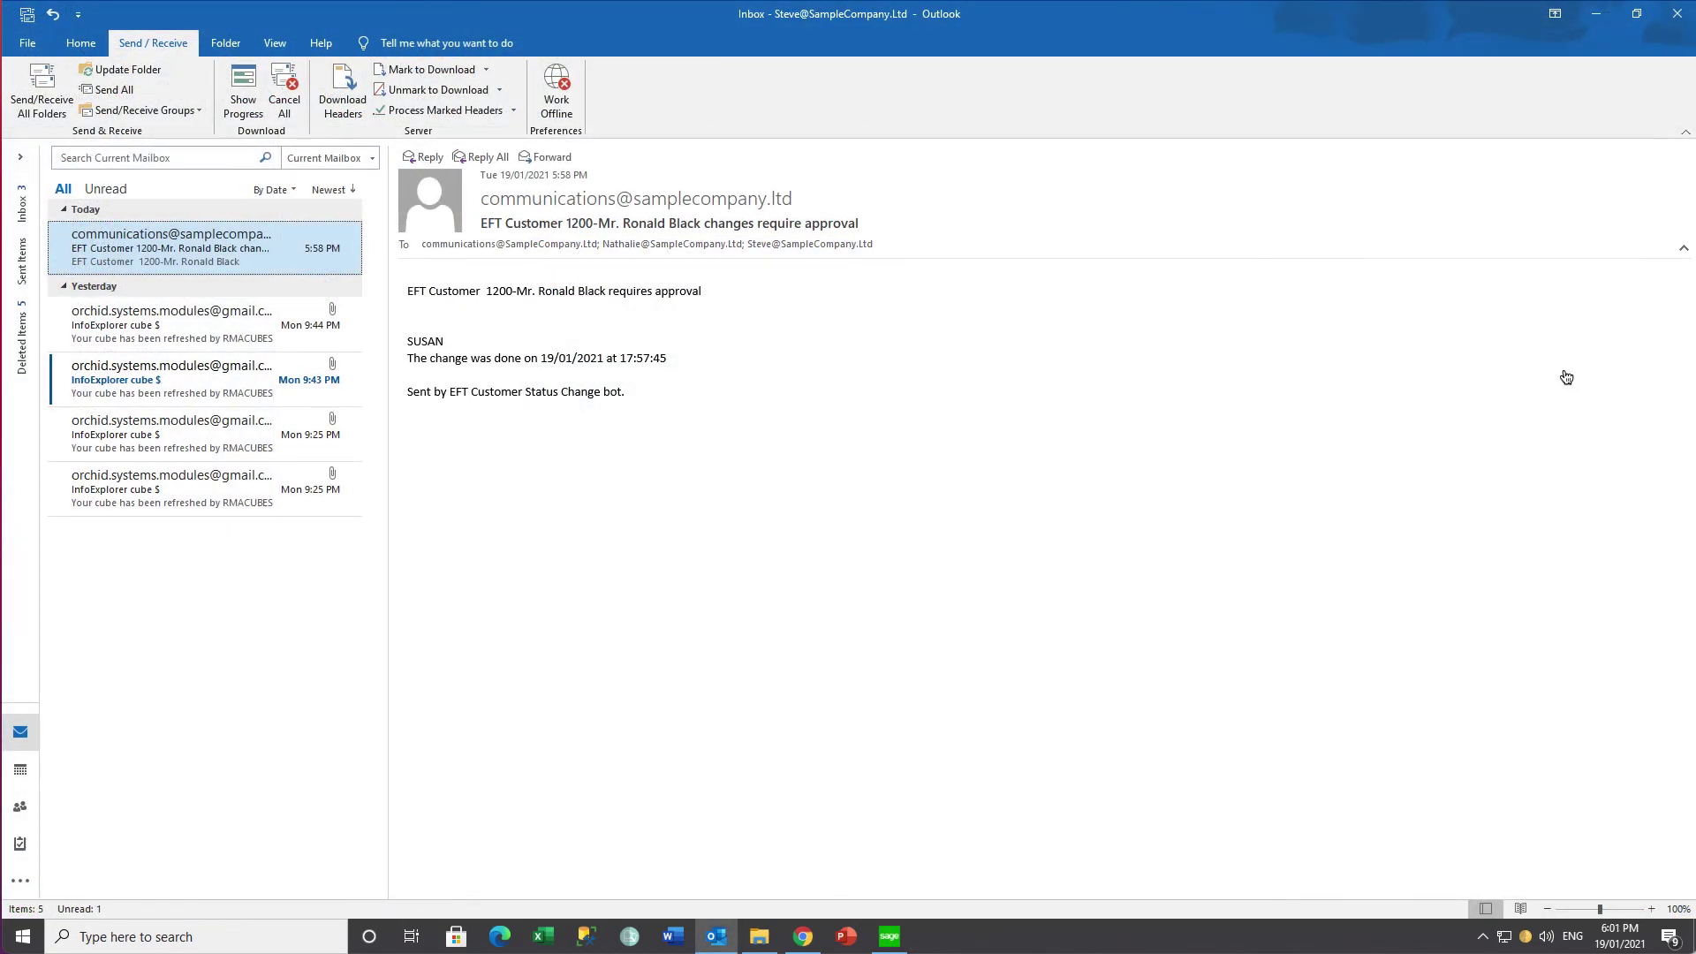
# Review the EFT customer change approval email, switch to Sage 300 and open the Extender Workflow Console.
pyautogui.click(711, 291)
pyautogui.moveTo(711, 291); pyautogui.dragTo(395, 303)
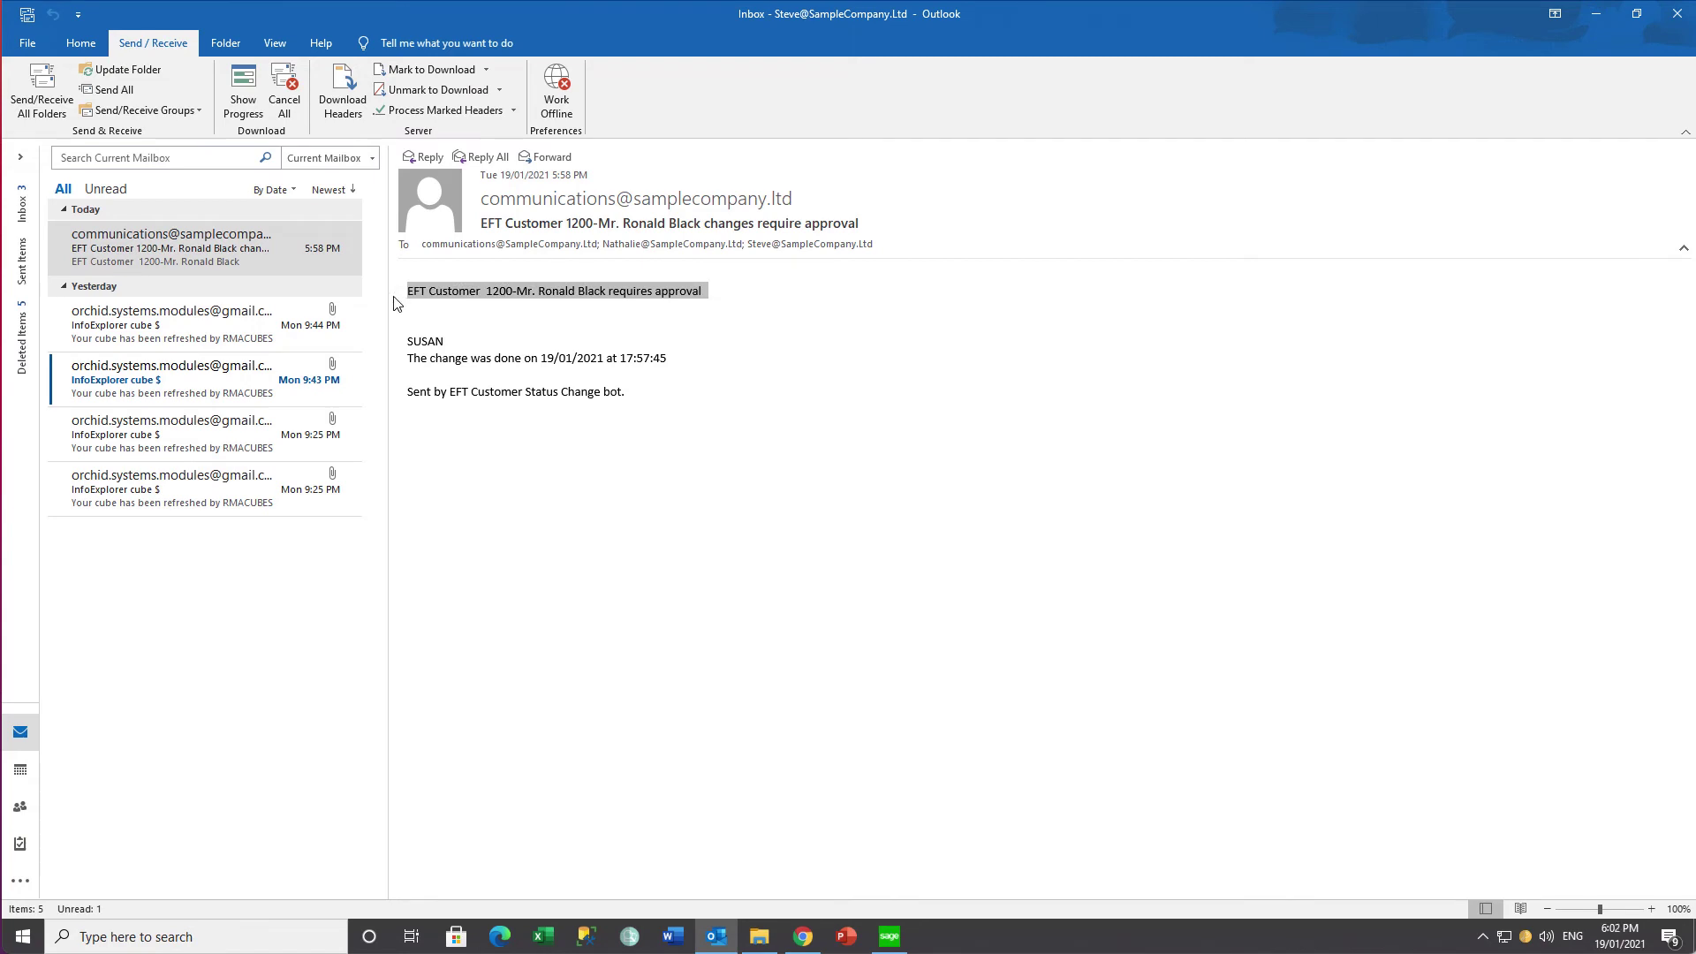
pyautogui.click(889, 937)
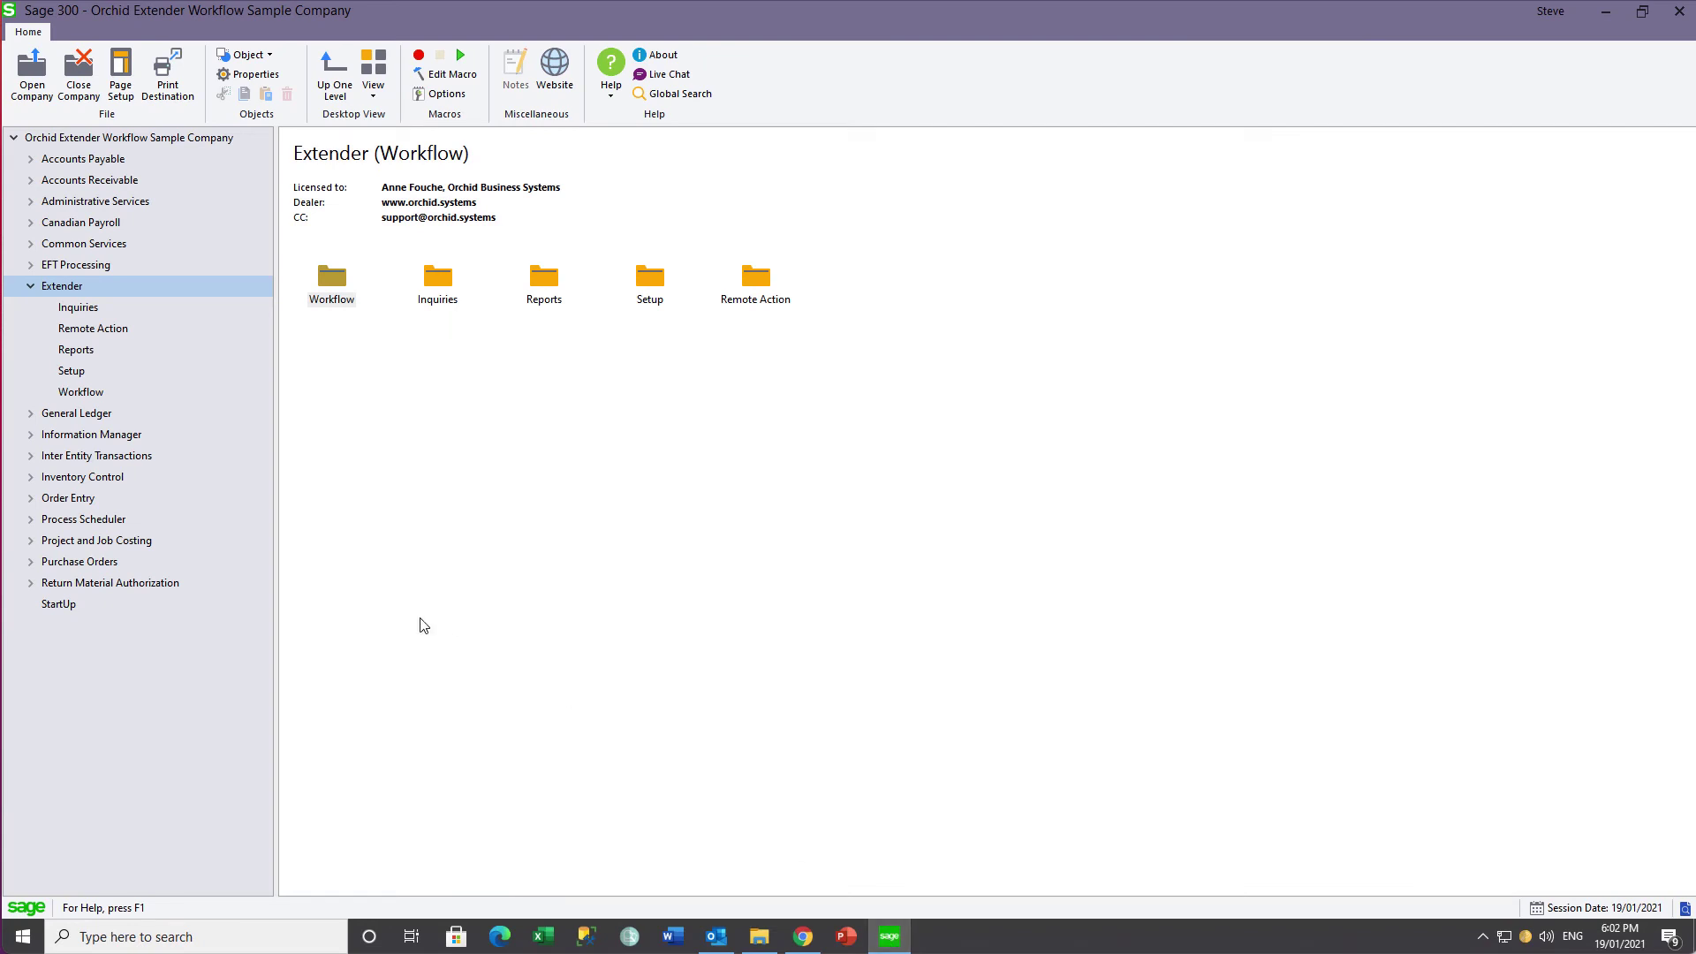
pyautogui.click(90, 391)
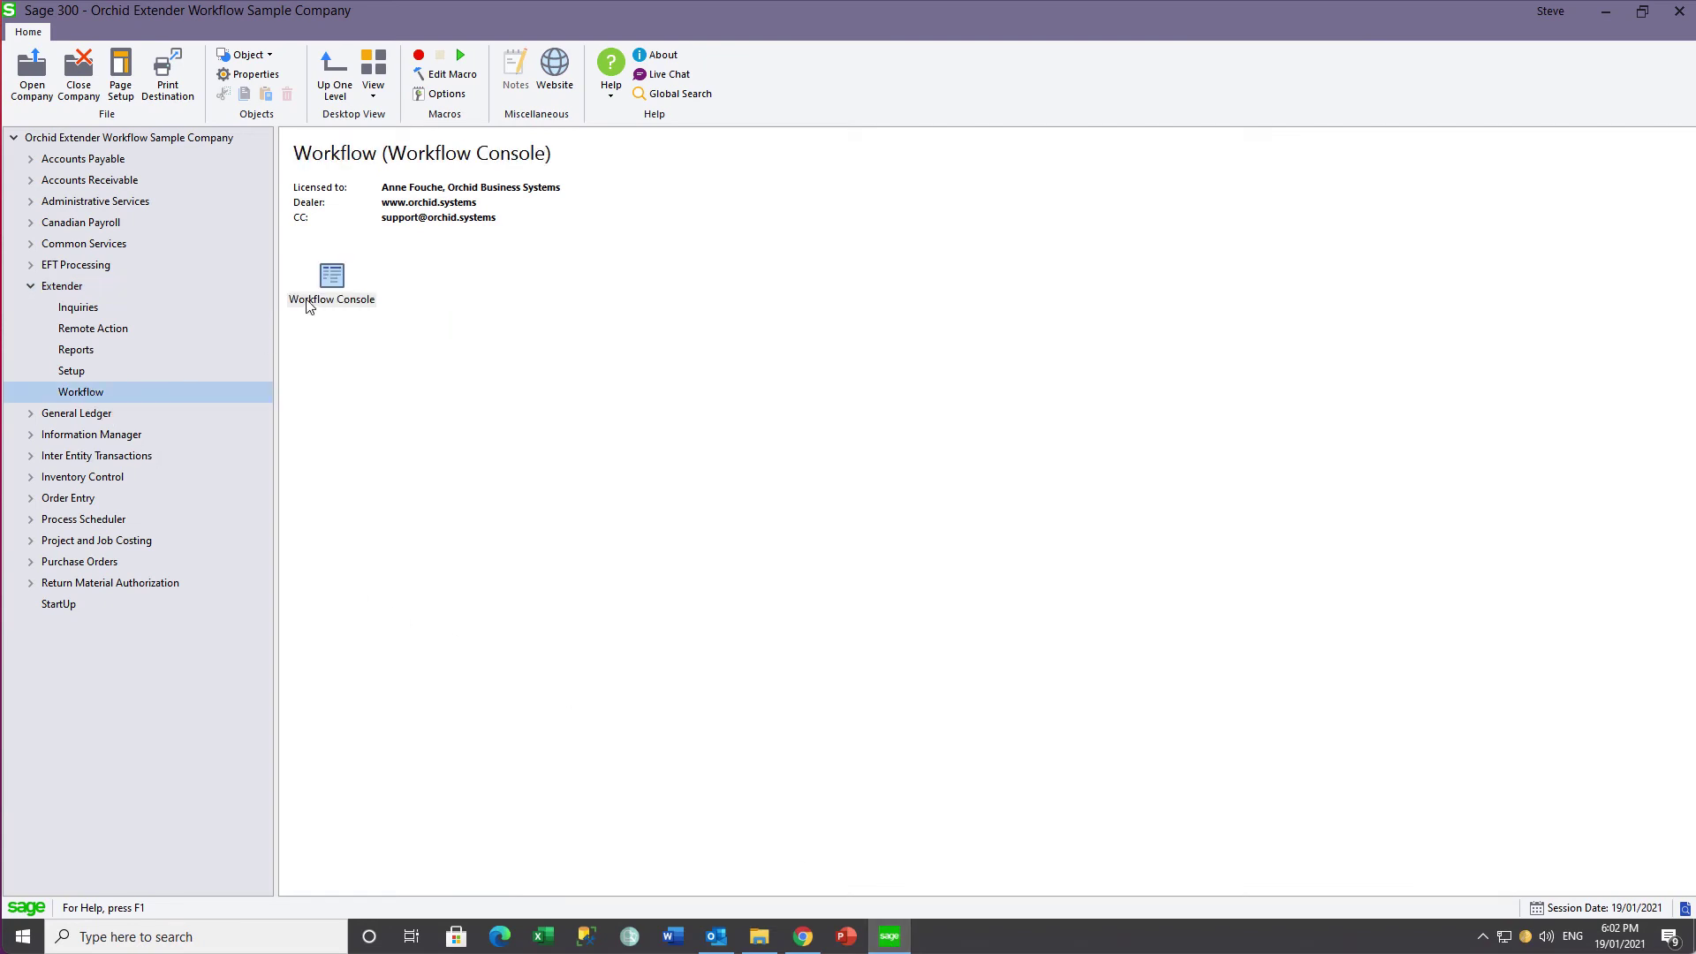
pyautogui.doubleClick(332, 281)
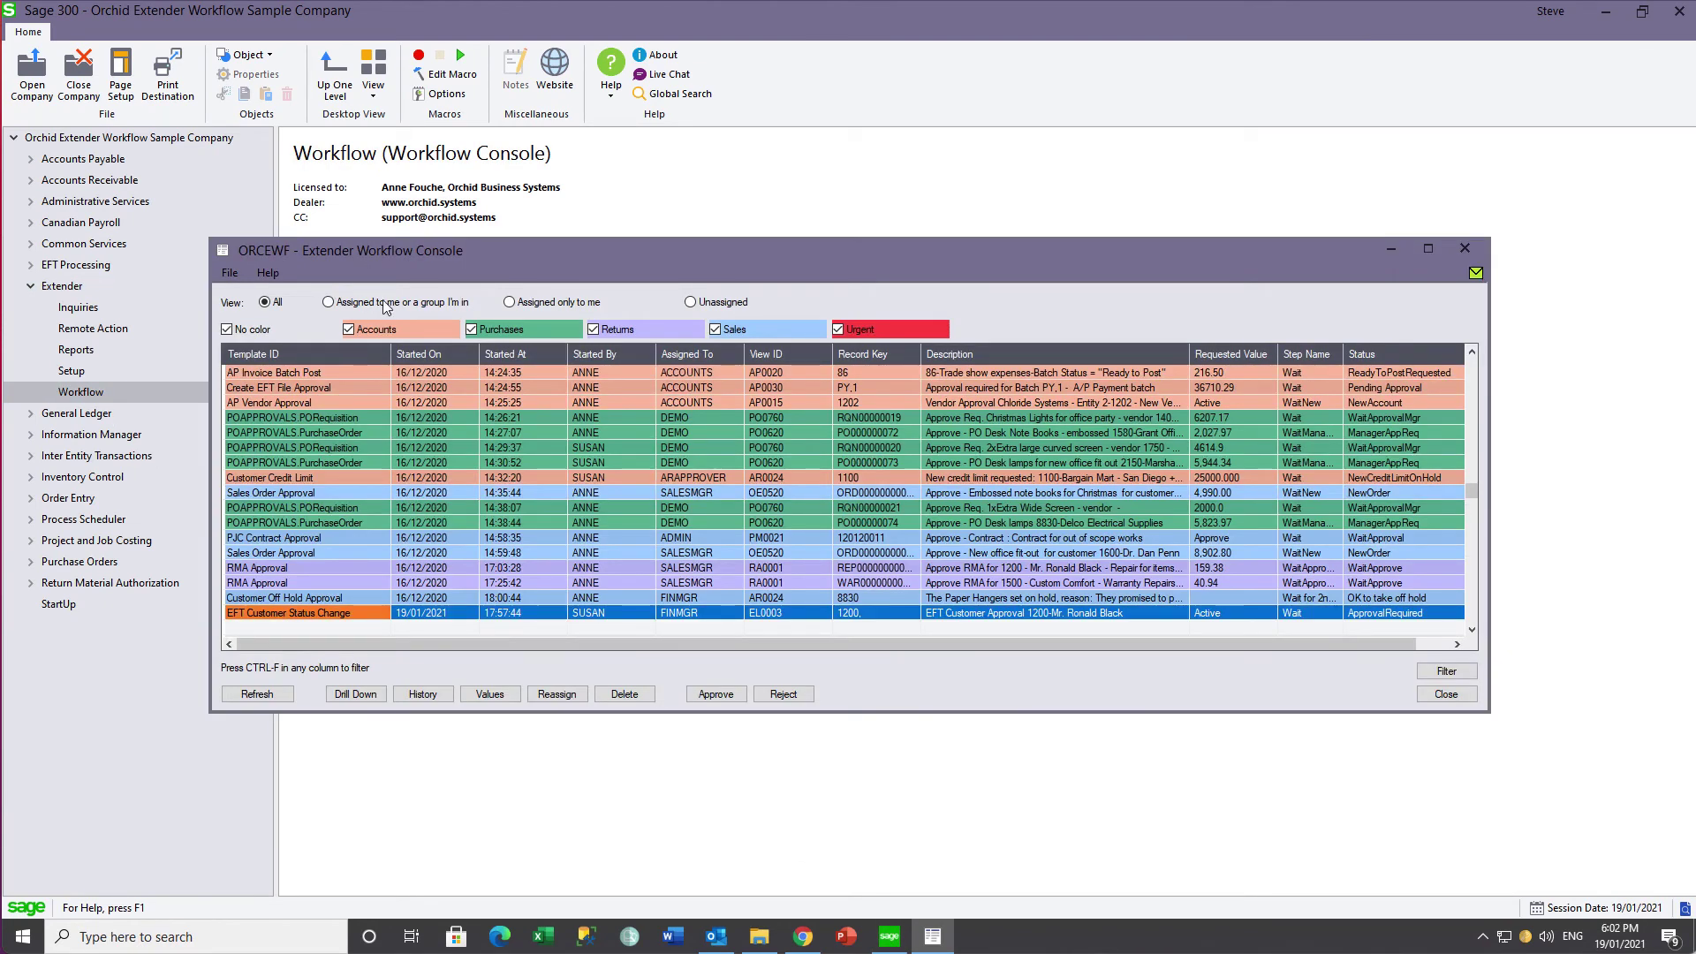
# Limit the console to workflows assigned to me or my group, approve the EFT Customer Status Change request and close the console.
pyautogui.click(328, 302)
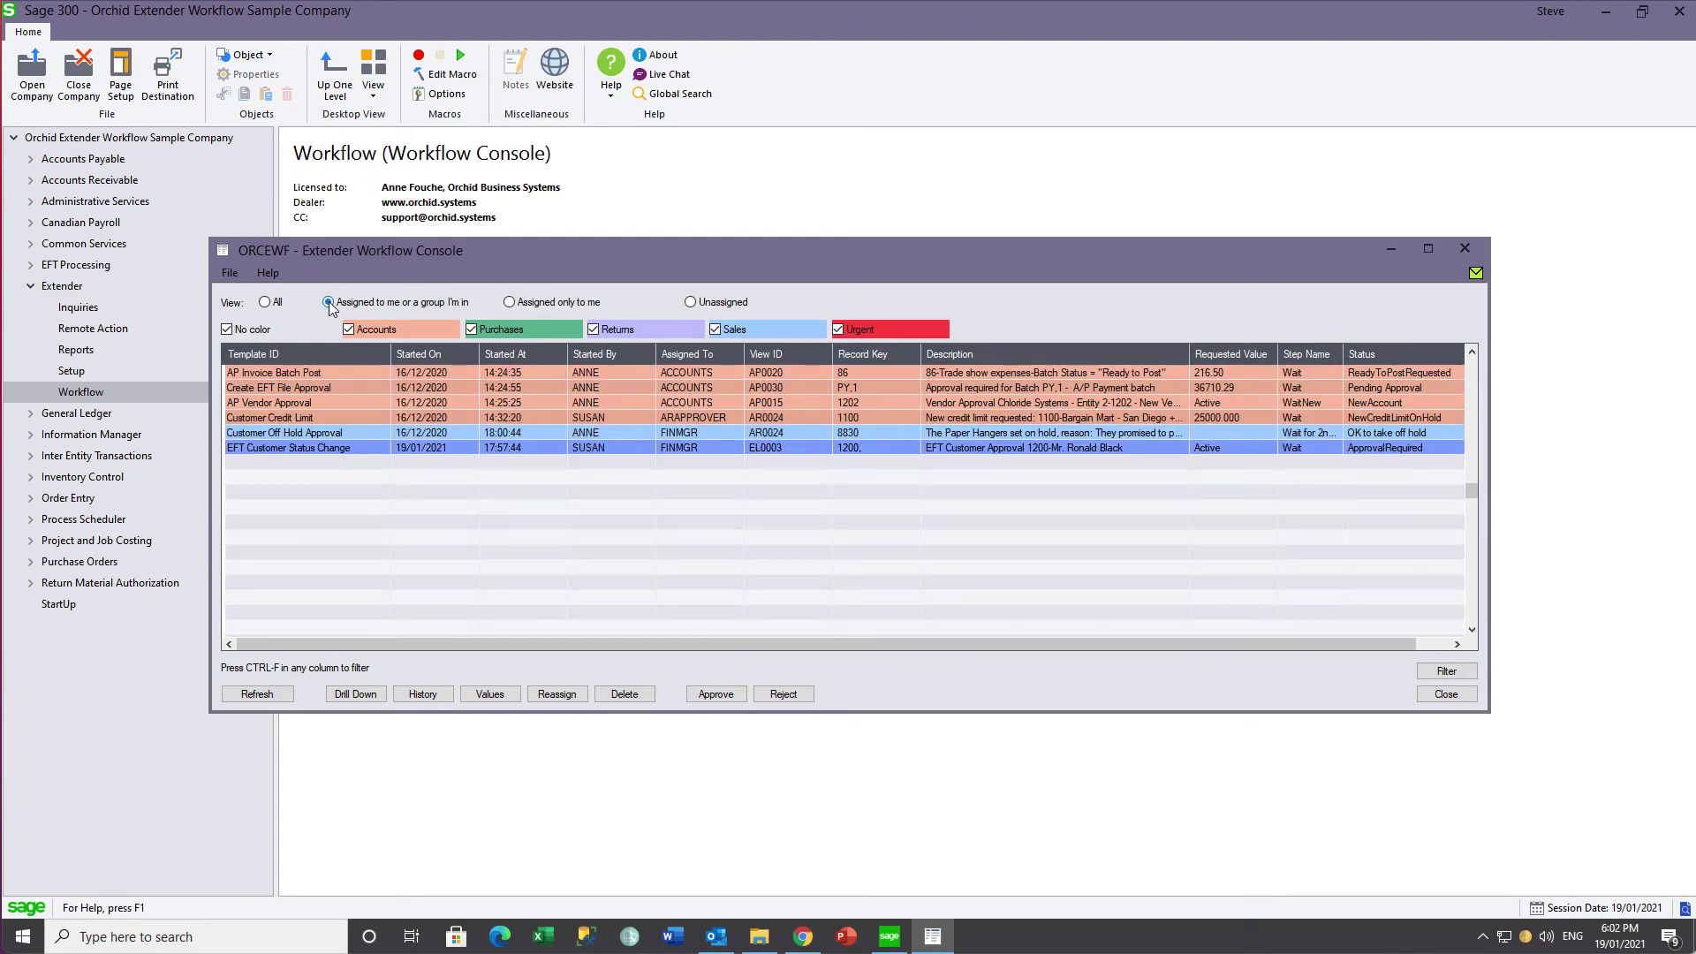
pyautogui.click(298, 448)
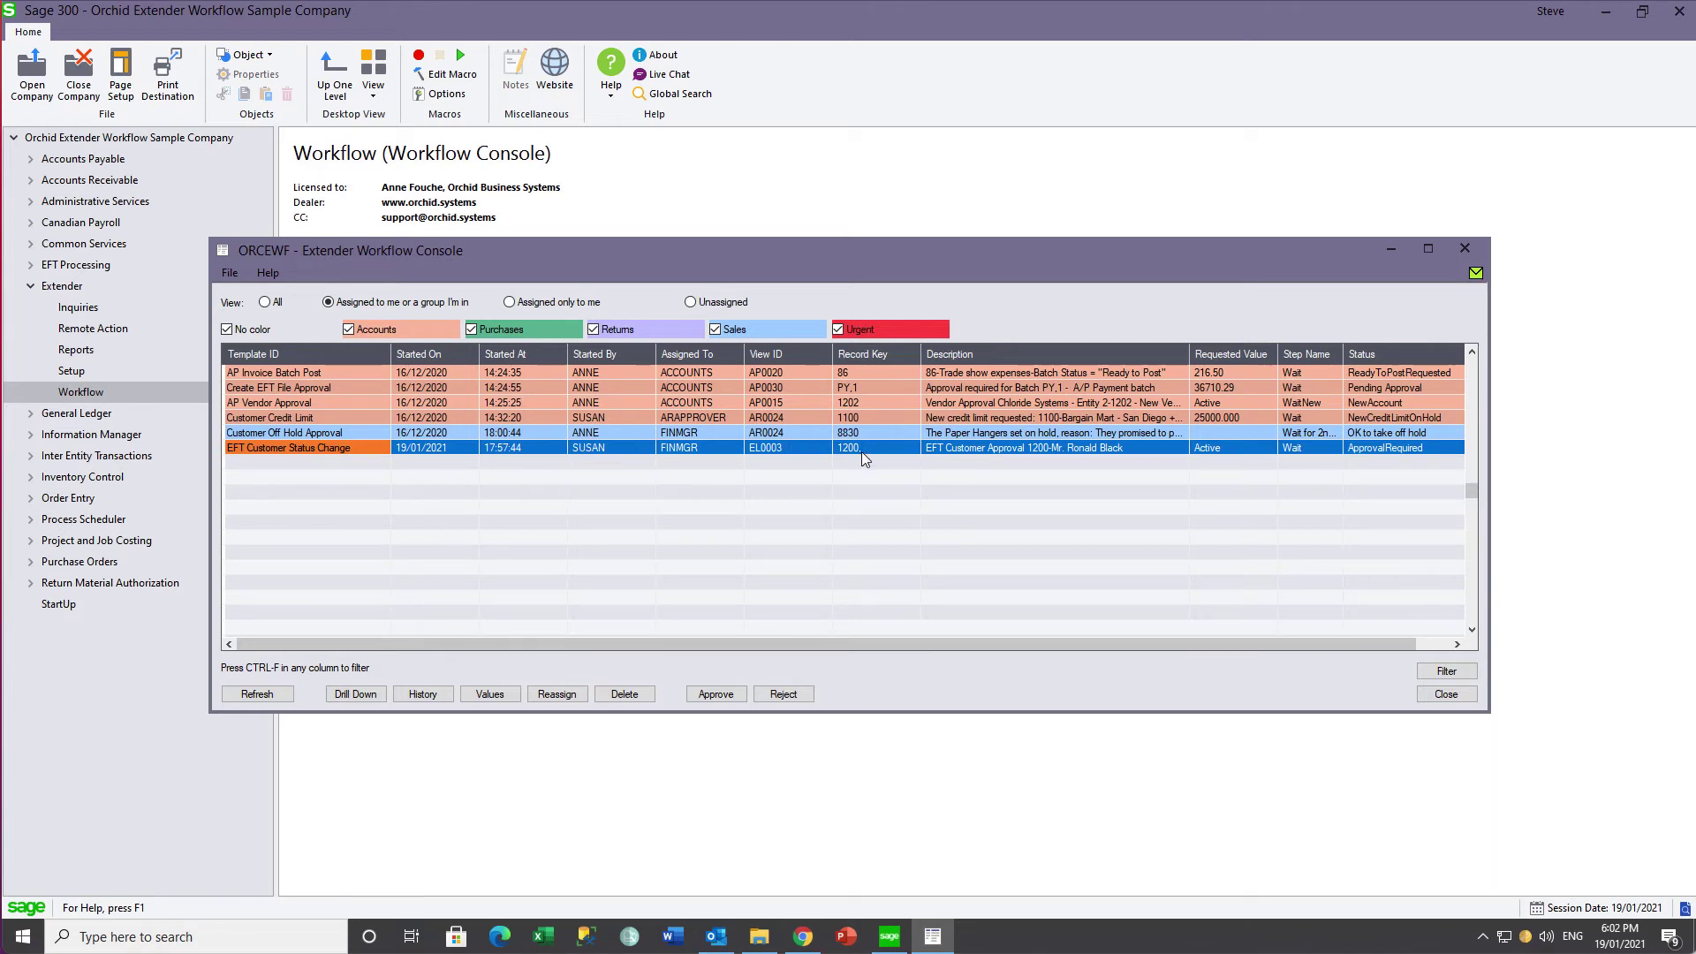
pyautogui.click(719, 694)
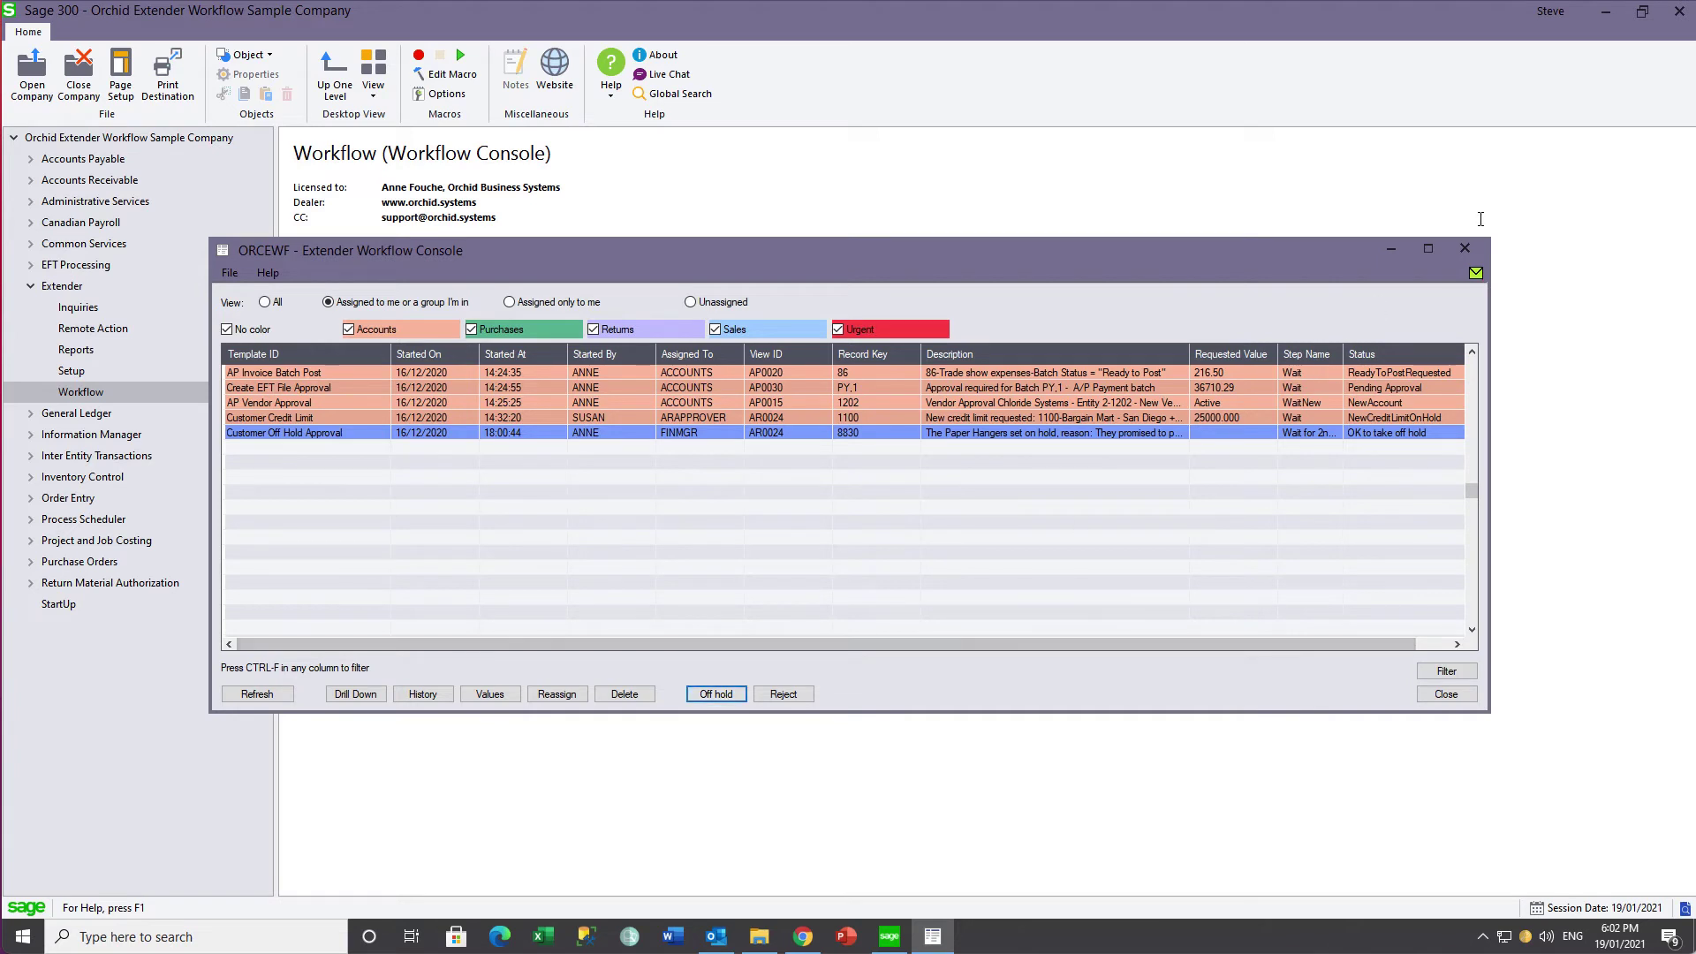
pyautogui.click(1459, 251)
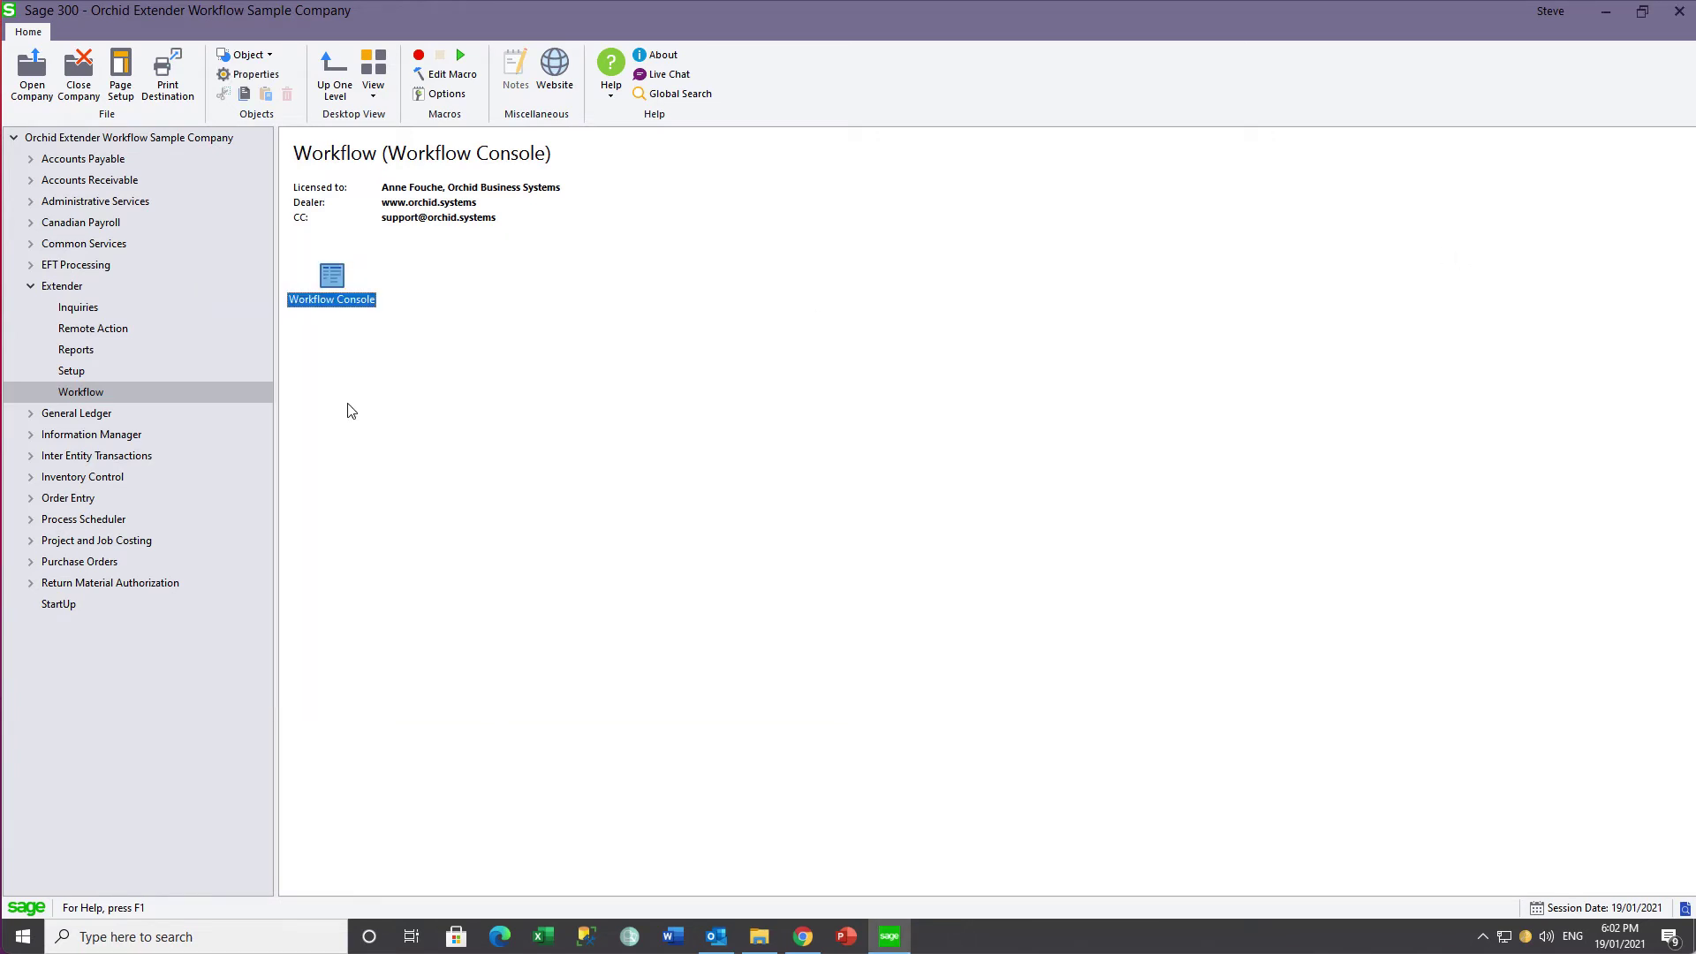
# Check who started and approved the latest EFT Customer Status Change in the Workflow Summary Log's detail log, and close both logs.
pyautogui.click(109, 307)
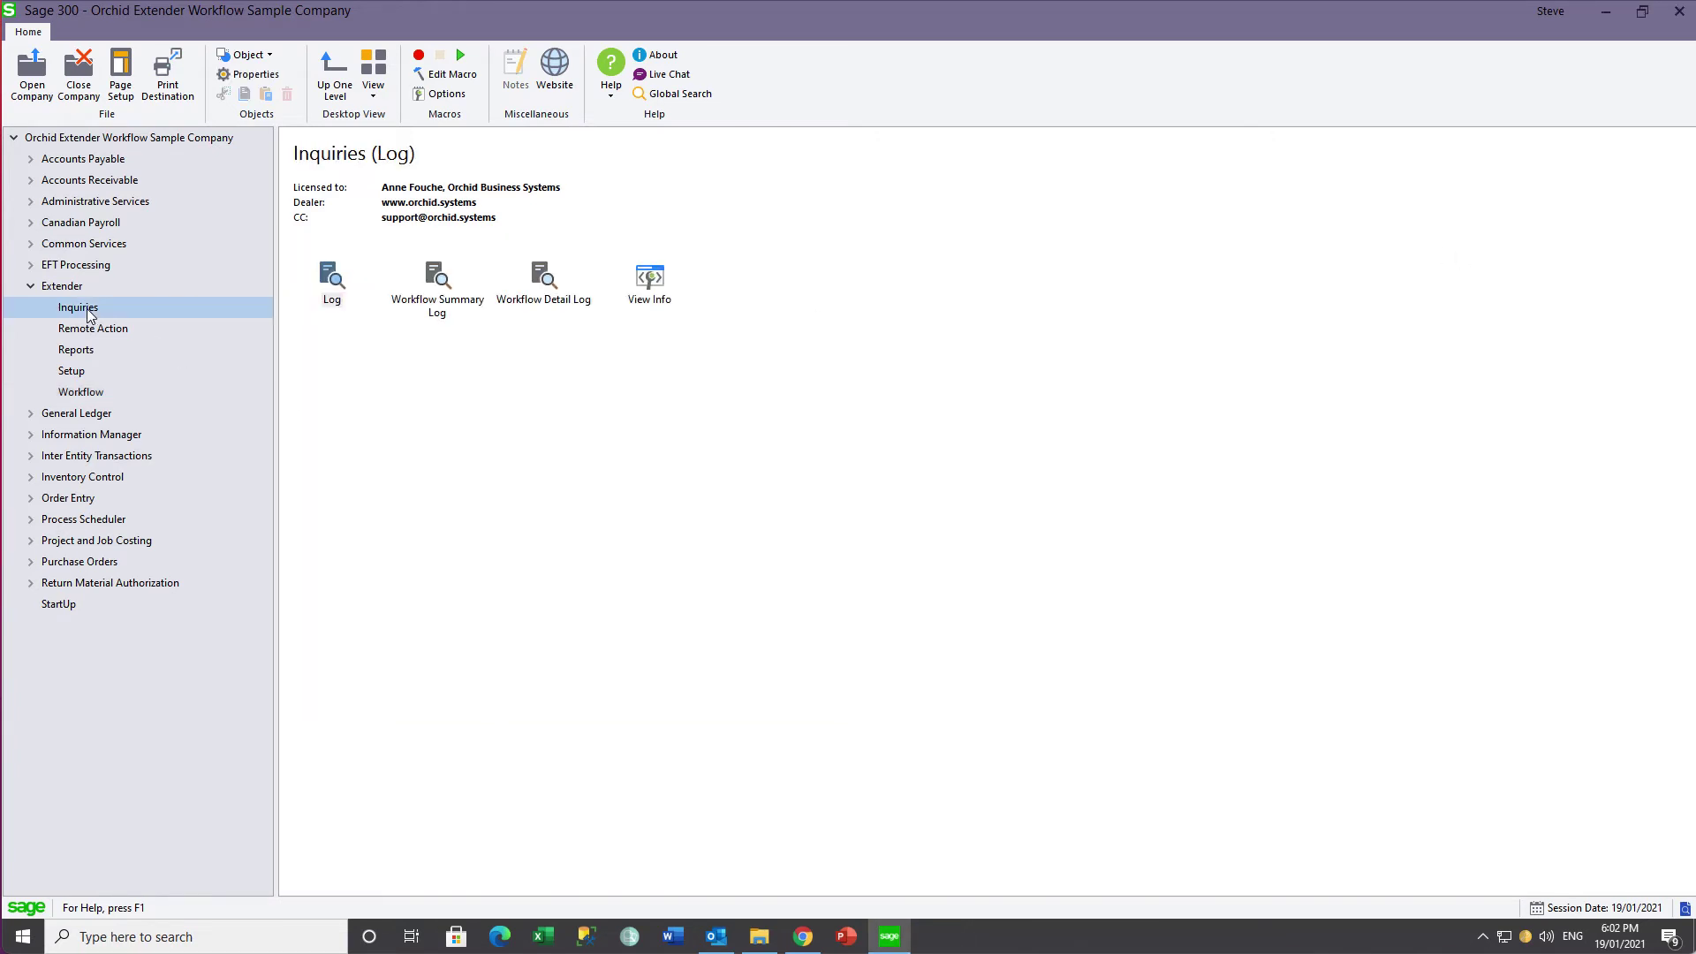
pyautogui.click(440, 277)
pyautogui.doubleClick(442, 277)
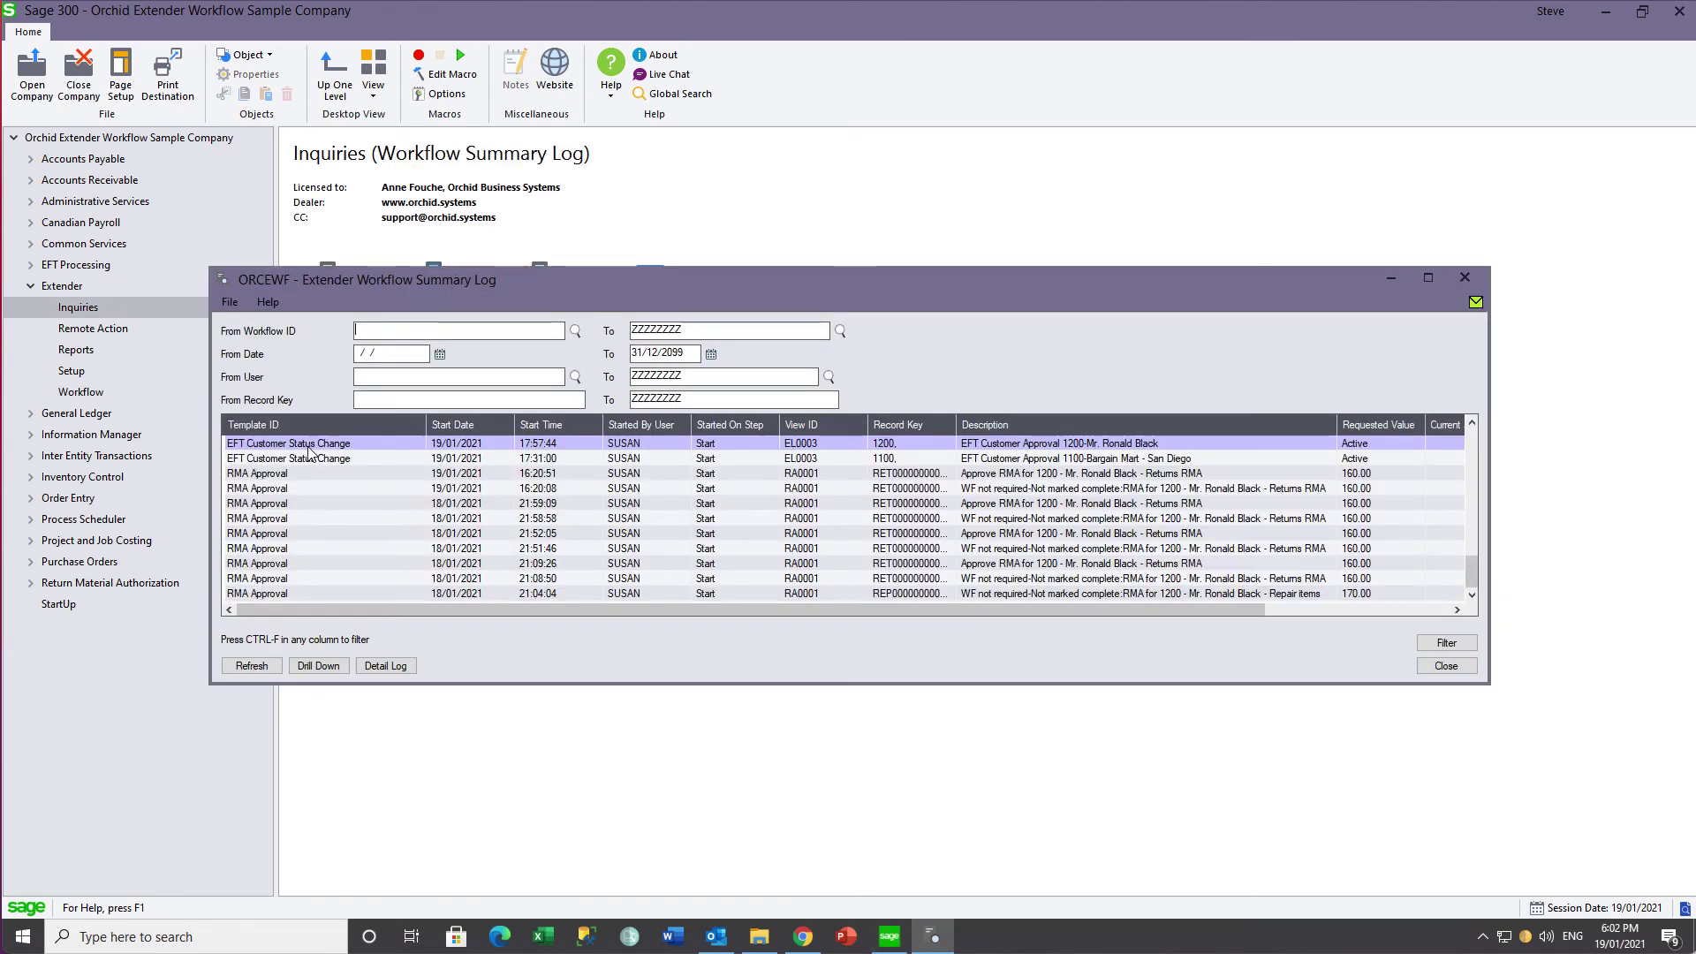
pyautogui.click(382, 665)
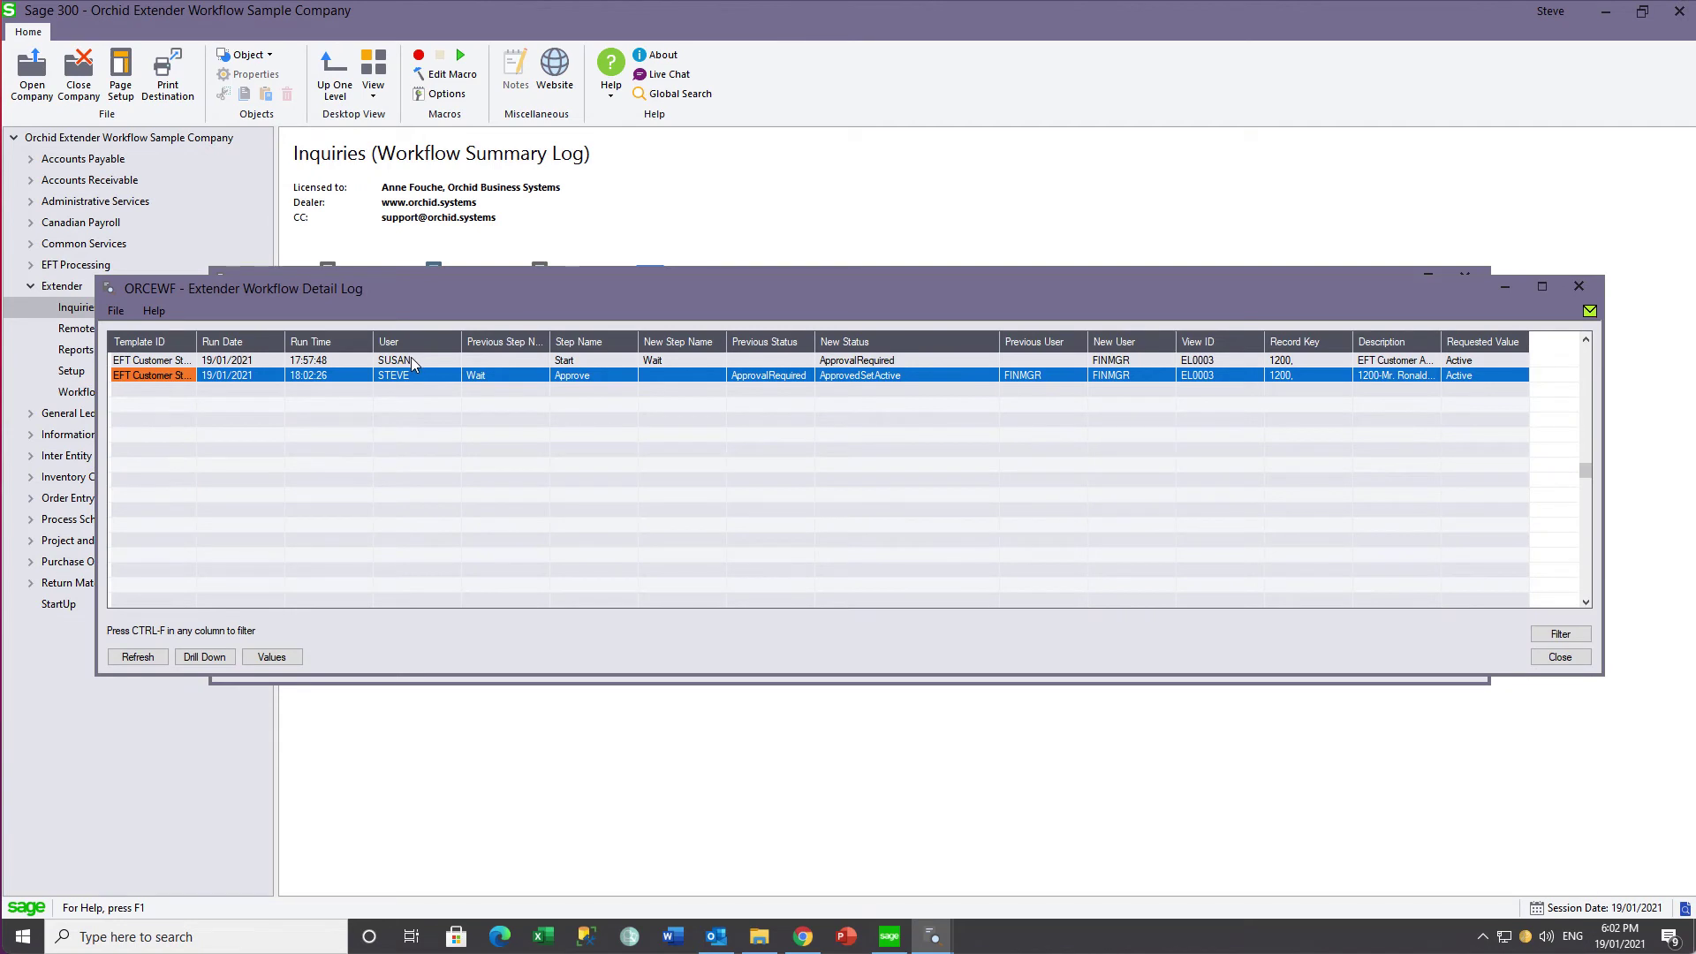
pyautogui.click(411, 359)
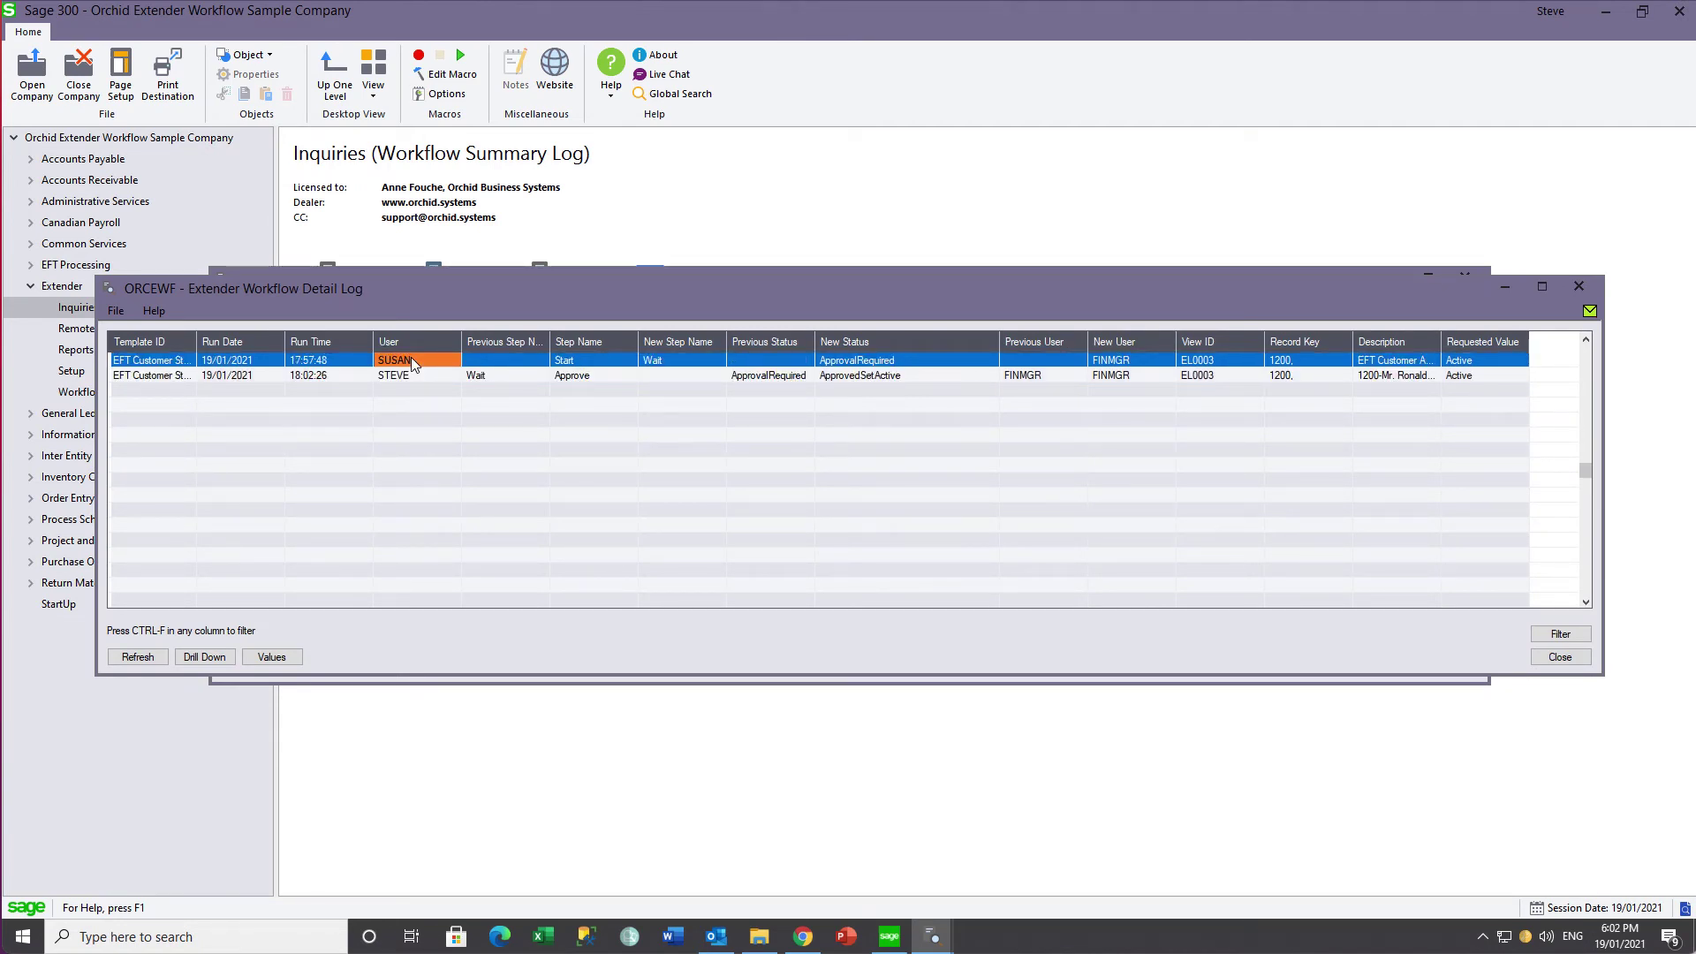
pyautogui.click(408, 376)
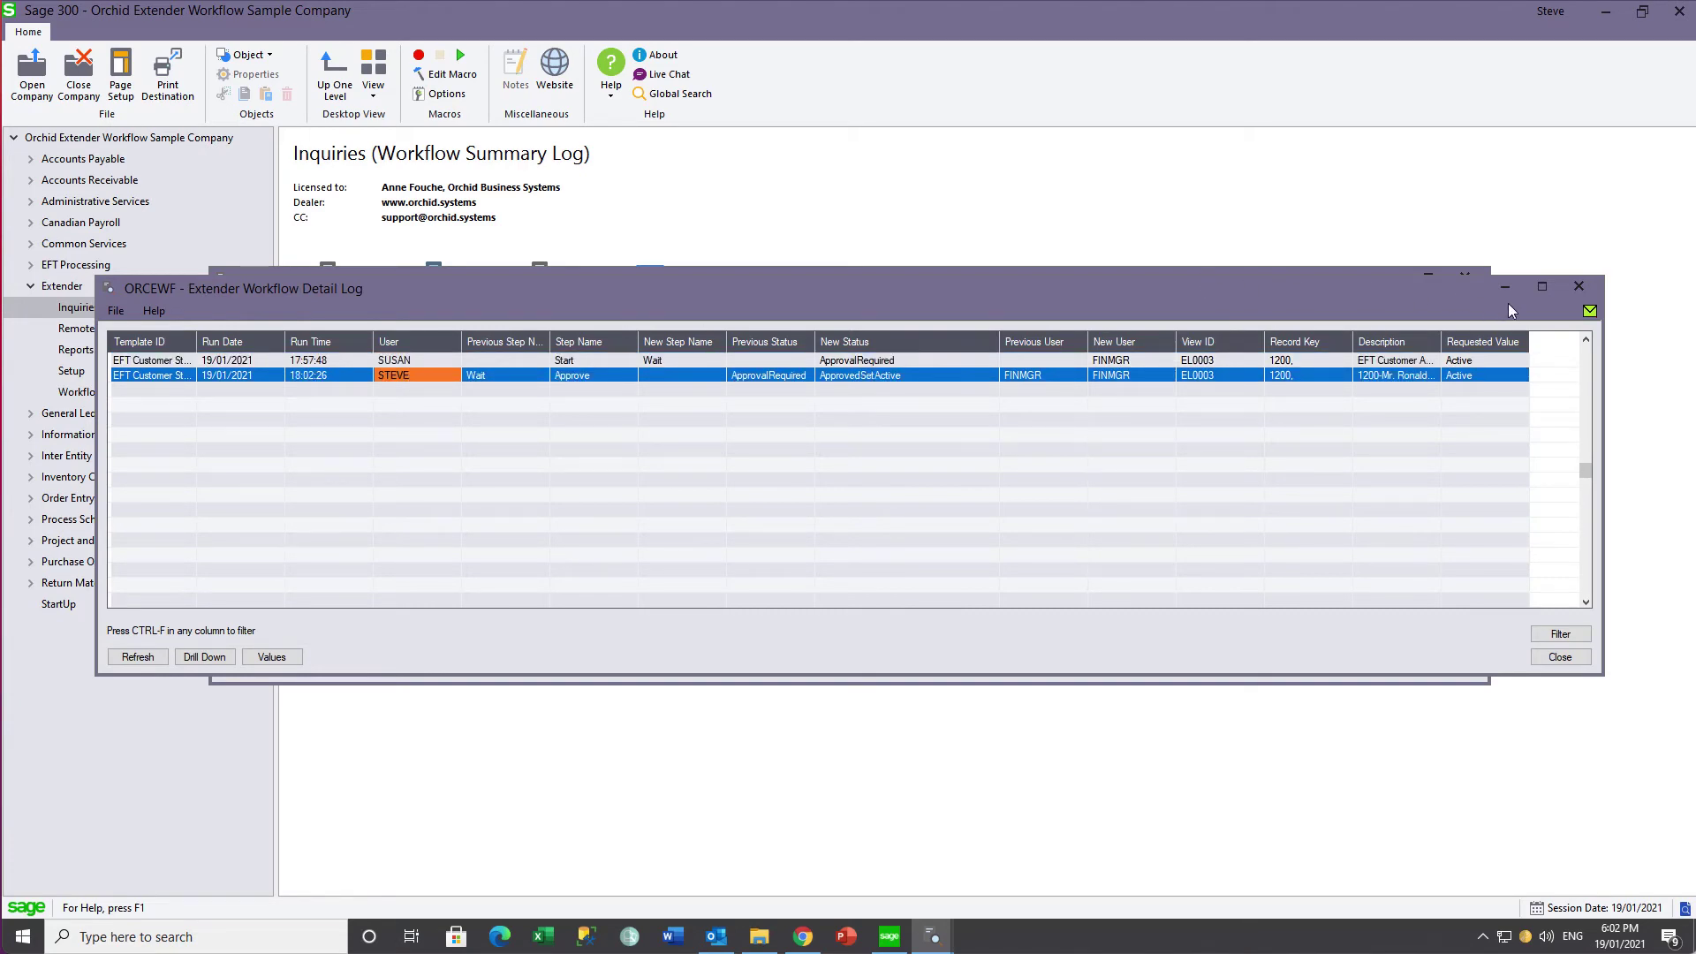
pyautogui.click(1577, 288)
pyautogui.click(1463, 276)
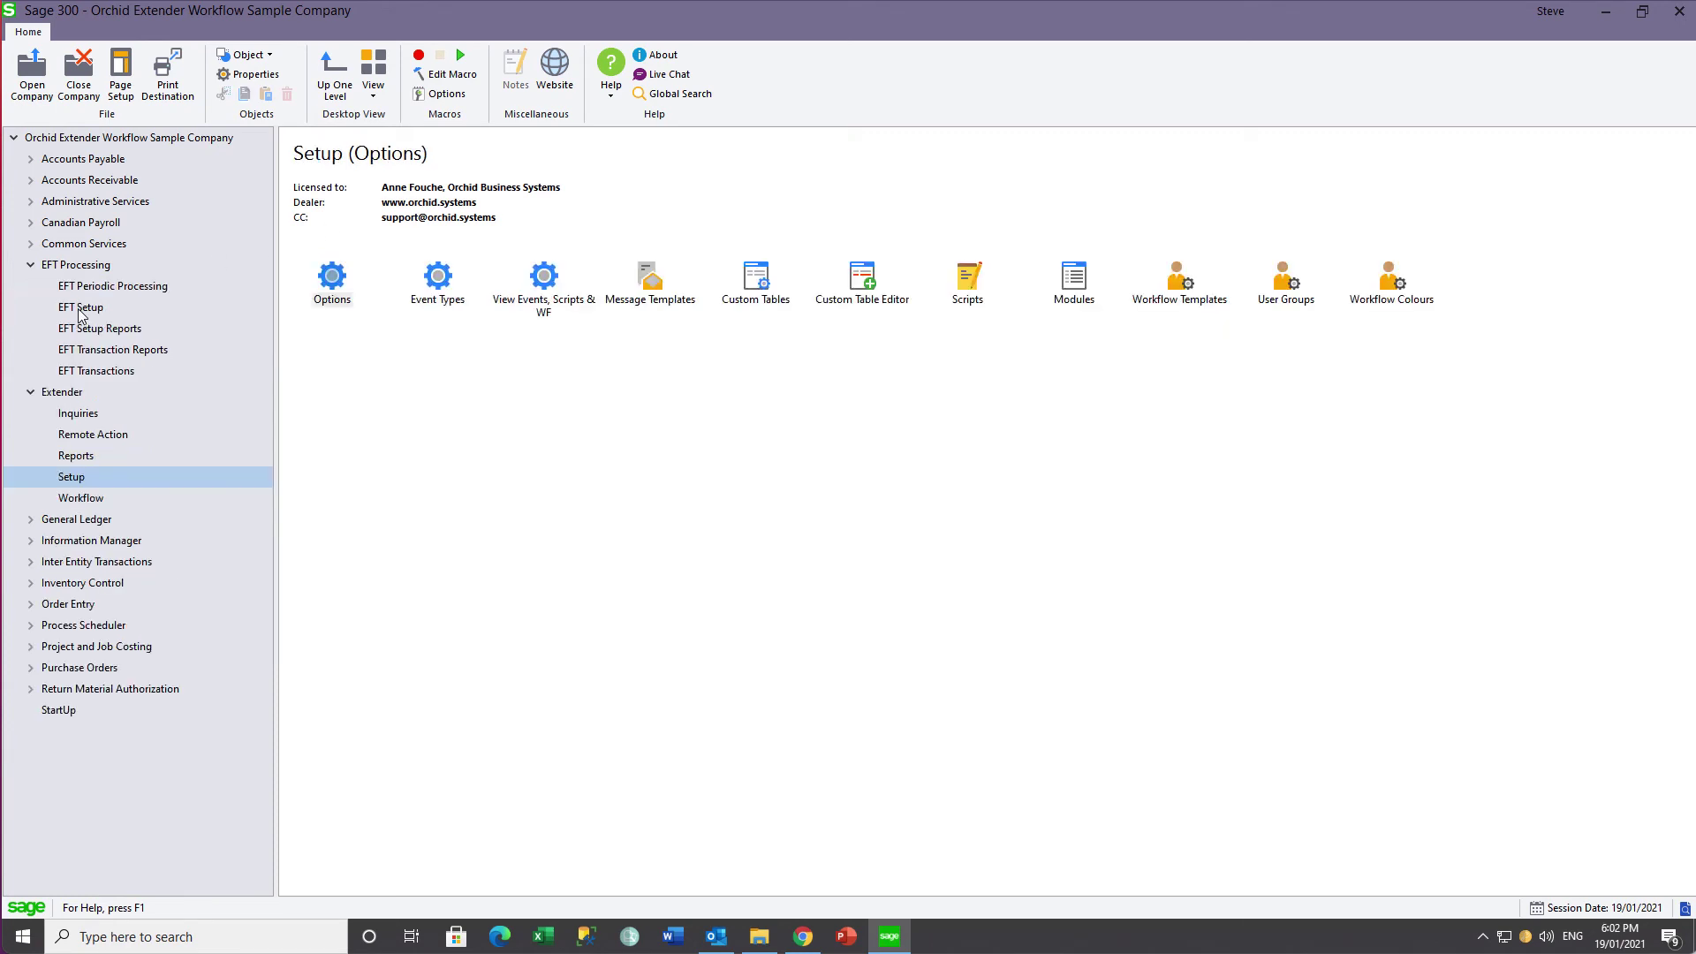
# Look up the refund customer's record in EFT Customers by customer number to check its status.
pyautogui.click(80, 314)
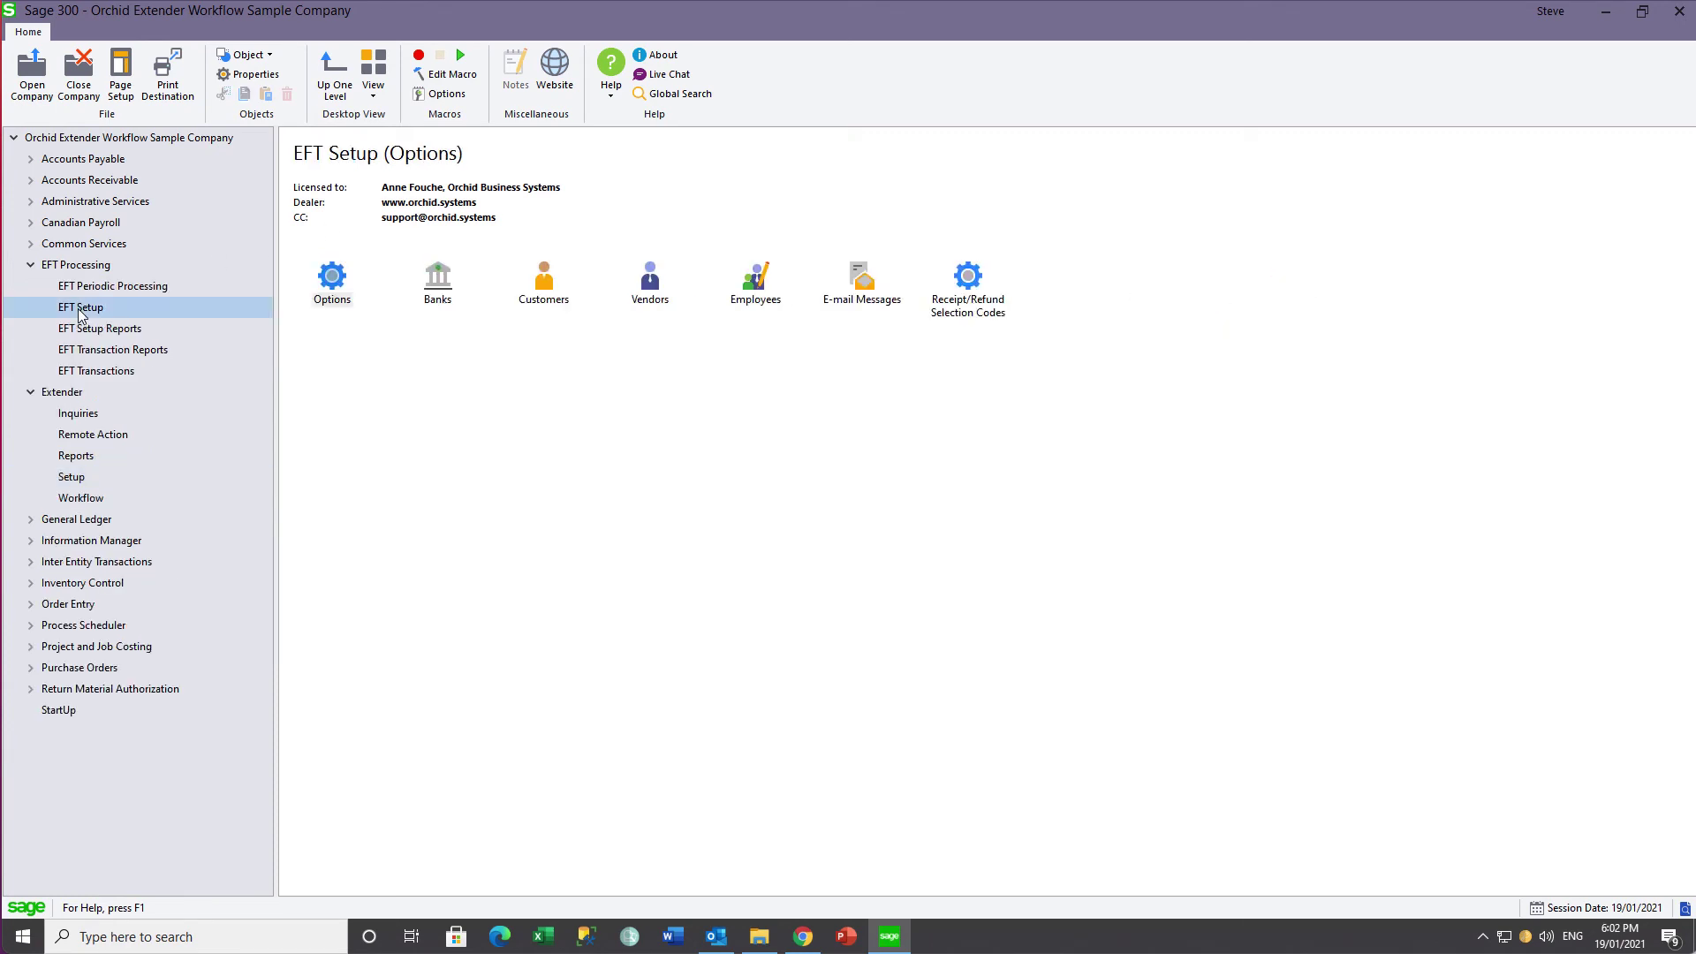
pyautogui.doubleClick(548, 282)
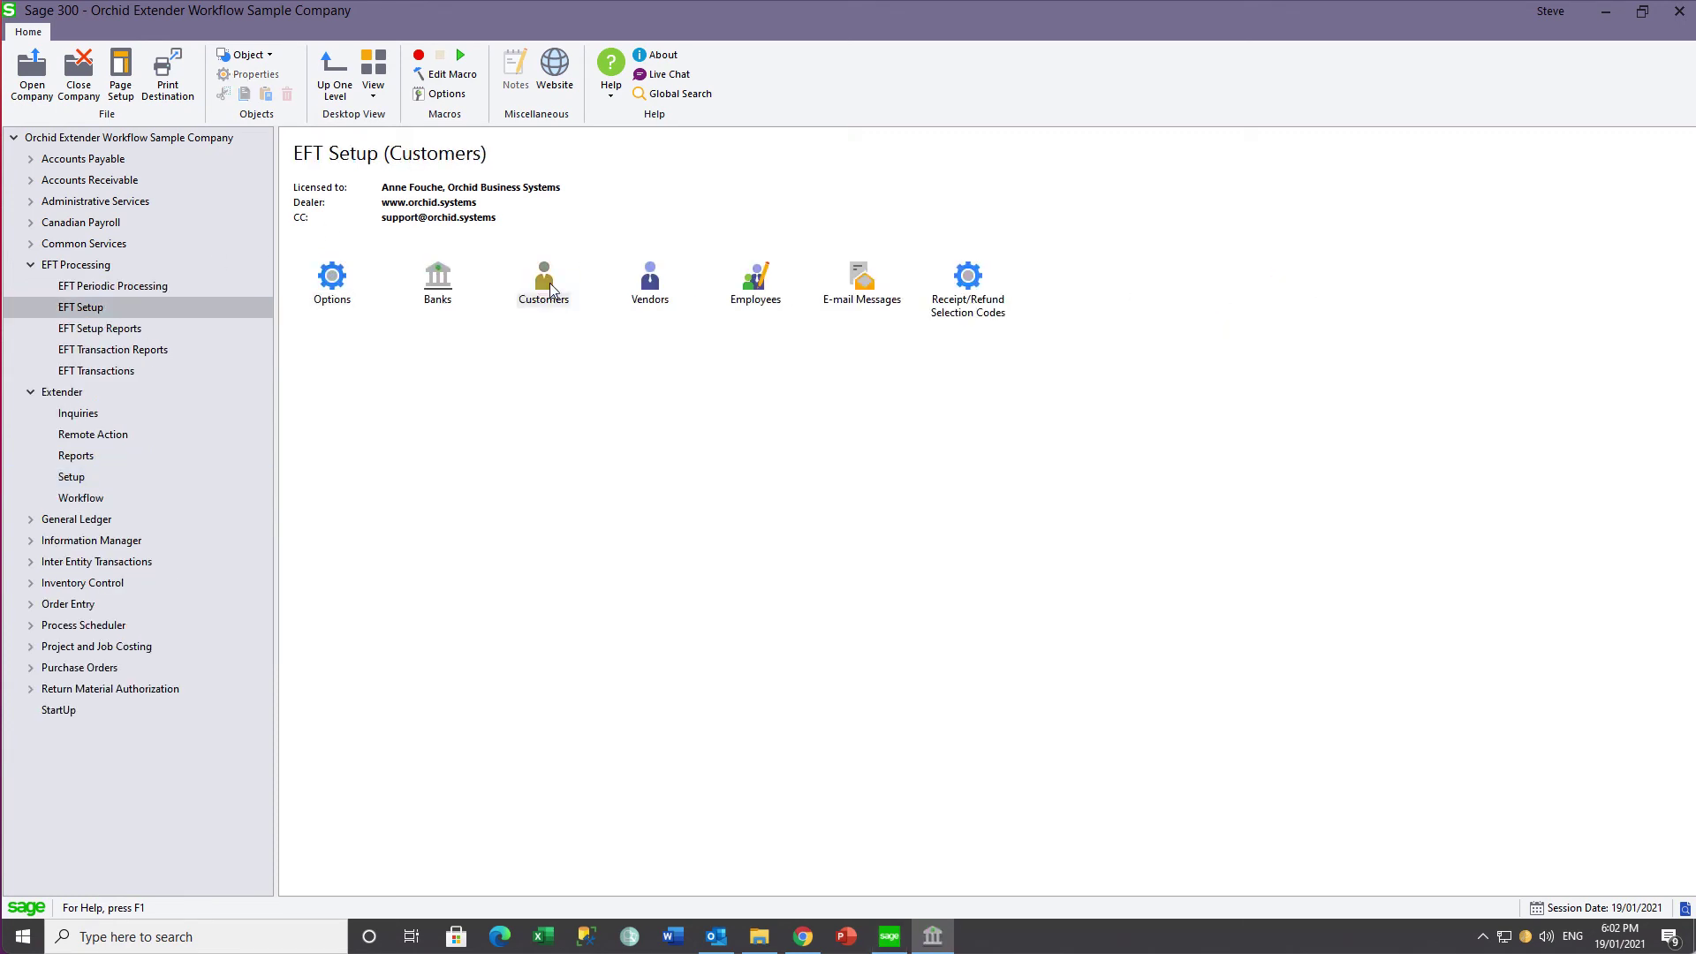
pyautogui.write('12')
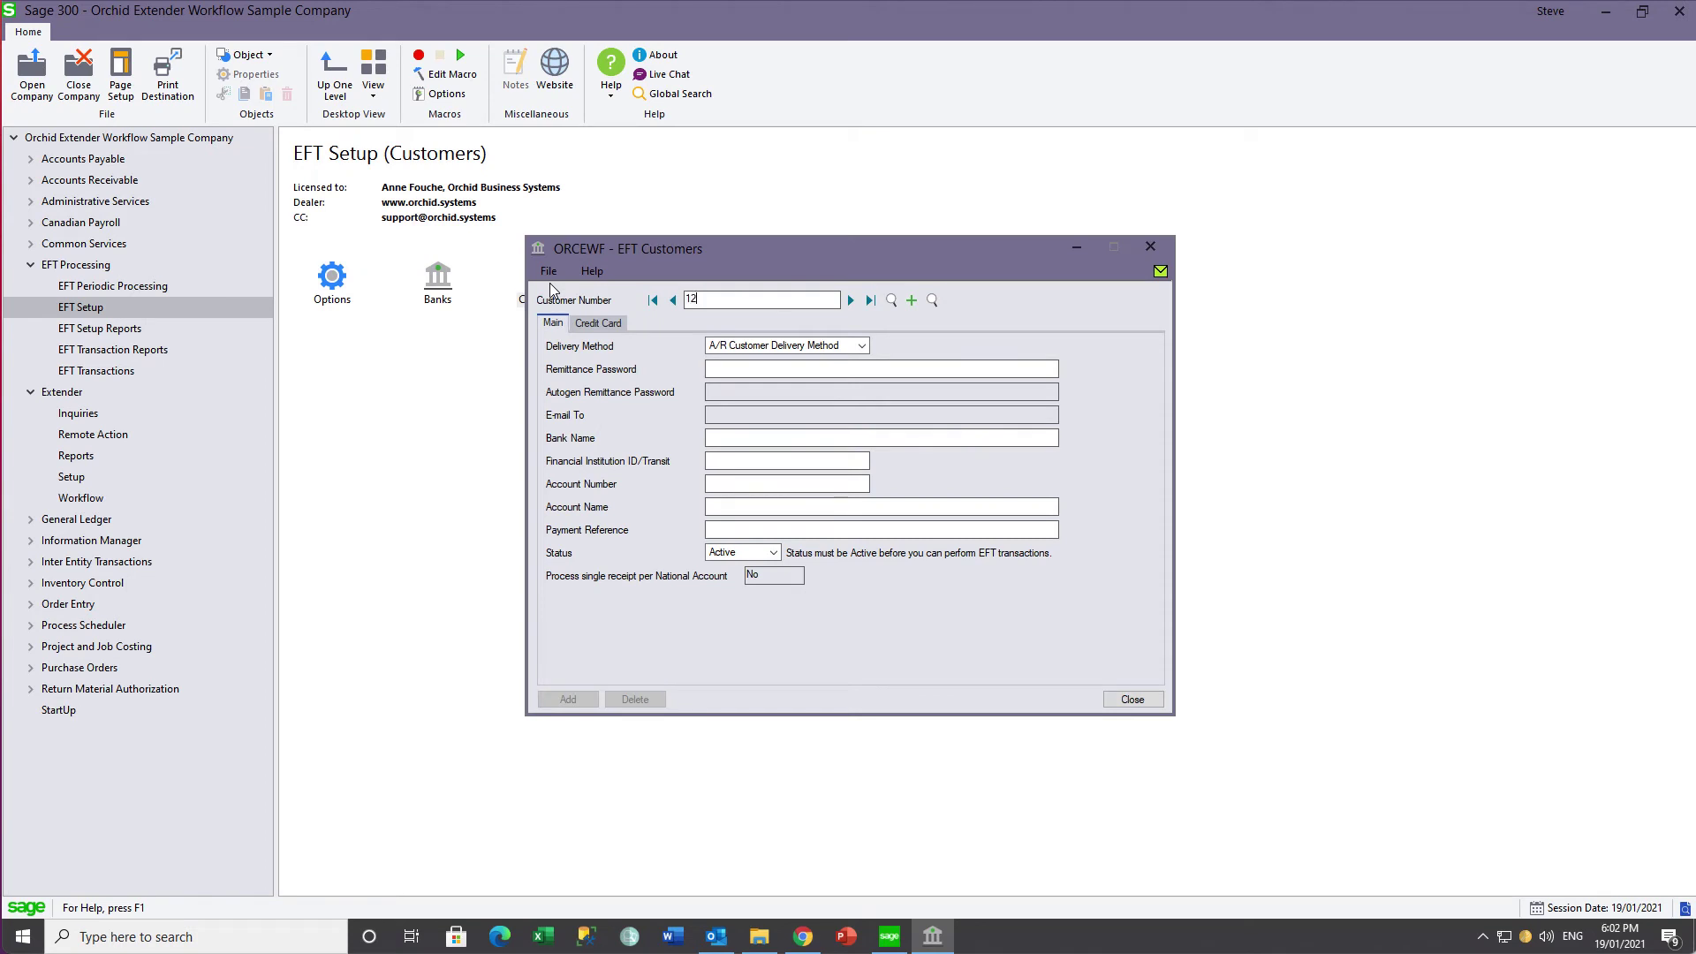
pyautogui.write('00')
pyautogui.press('Tab')
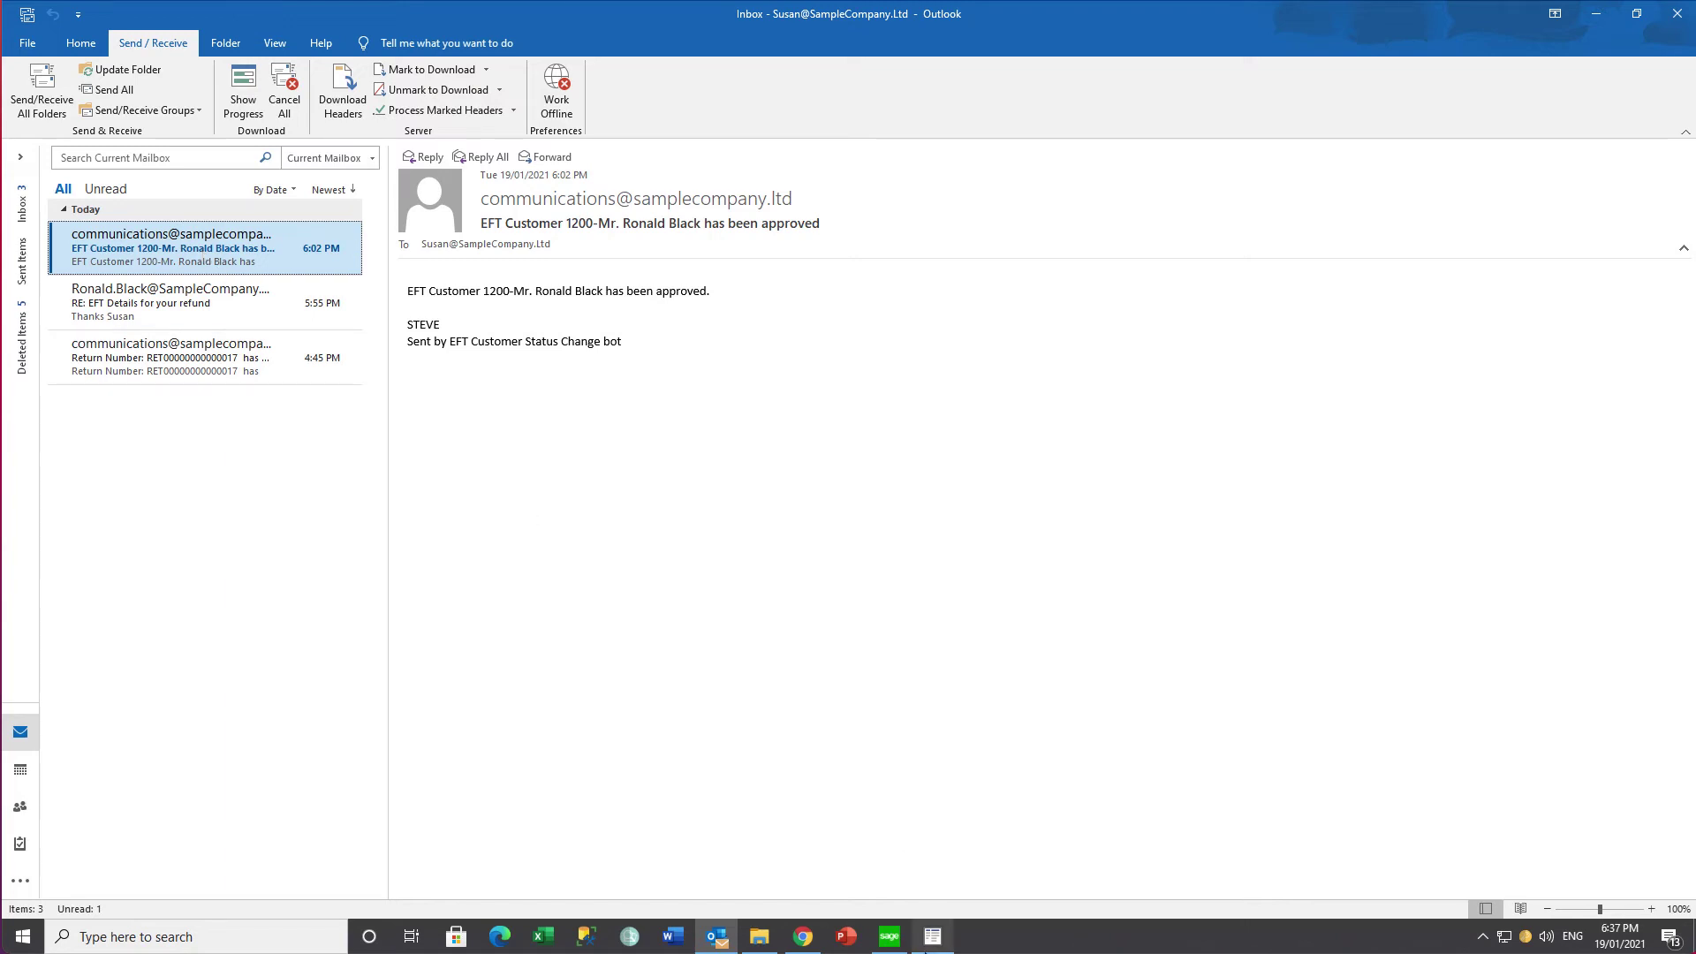
# Switch to Sage 300, add the Refund CN12 entry to A/R refund batch 3, post the batch and close the refund windows.
pyautogui.click(892, 941)
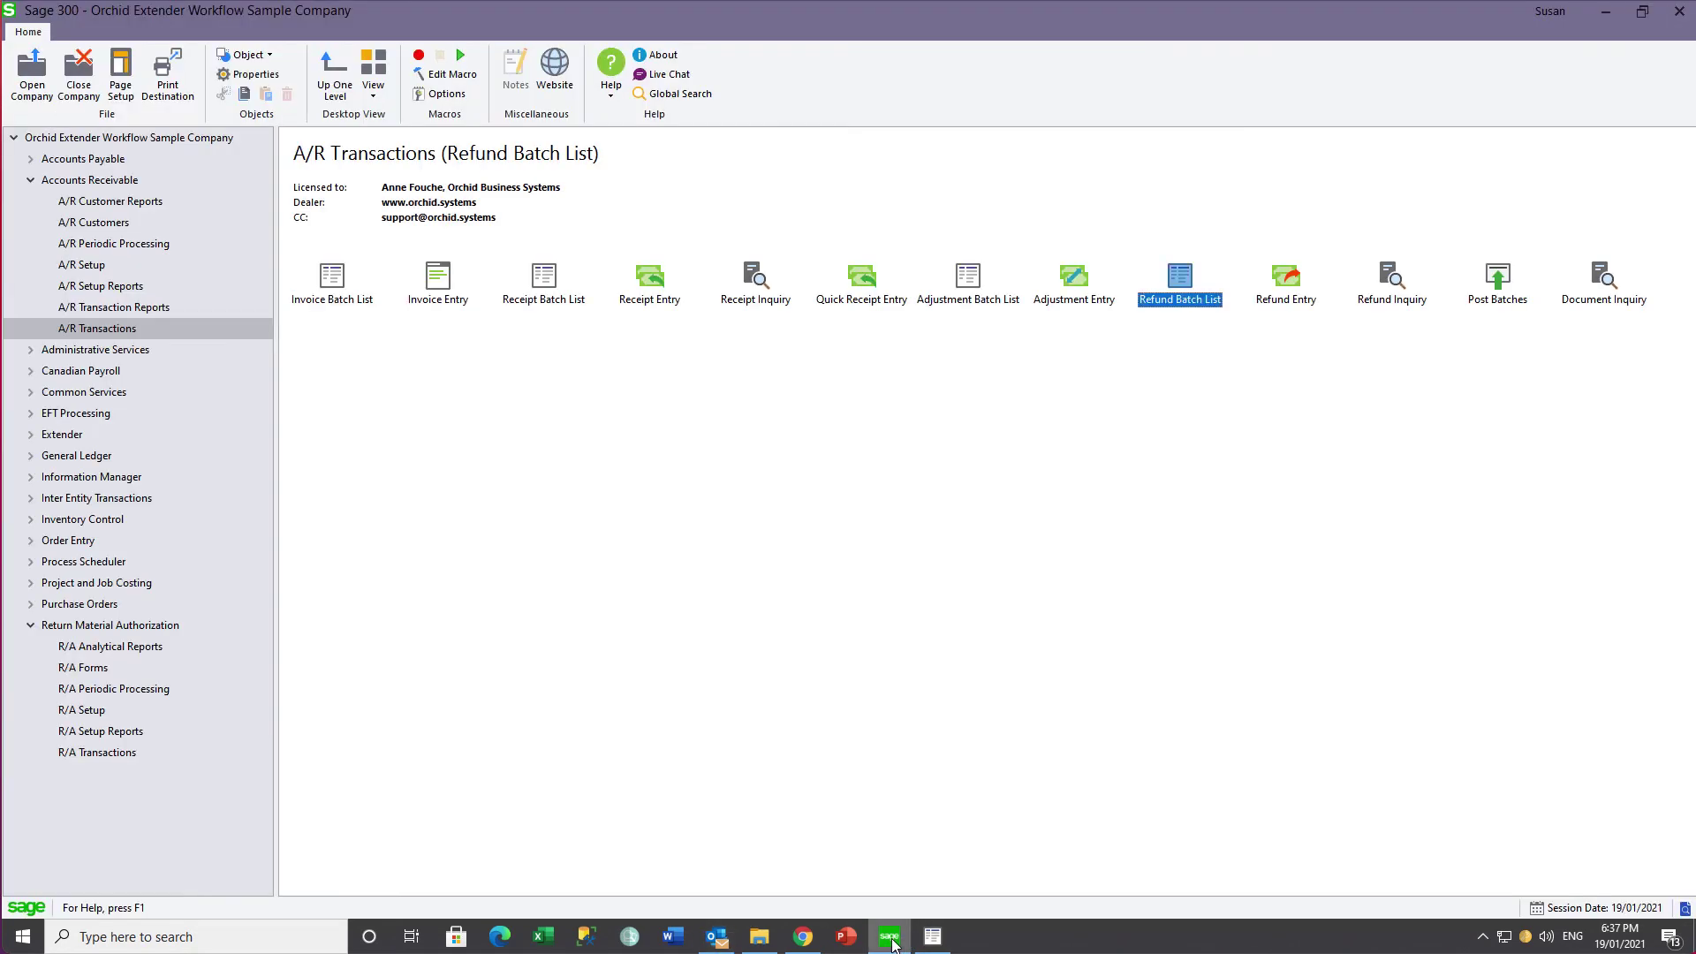
pyautogui.doubleClick(1178, 283)
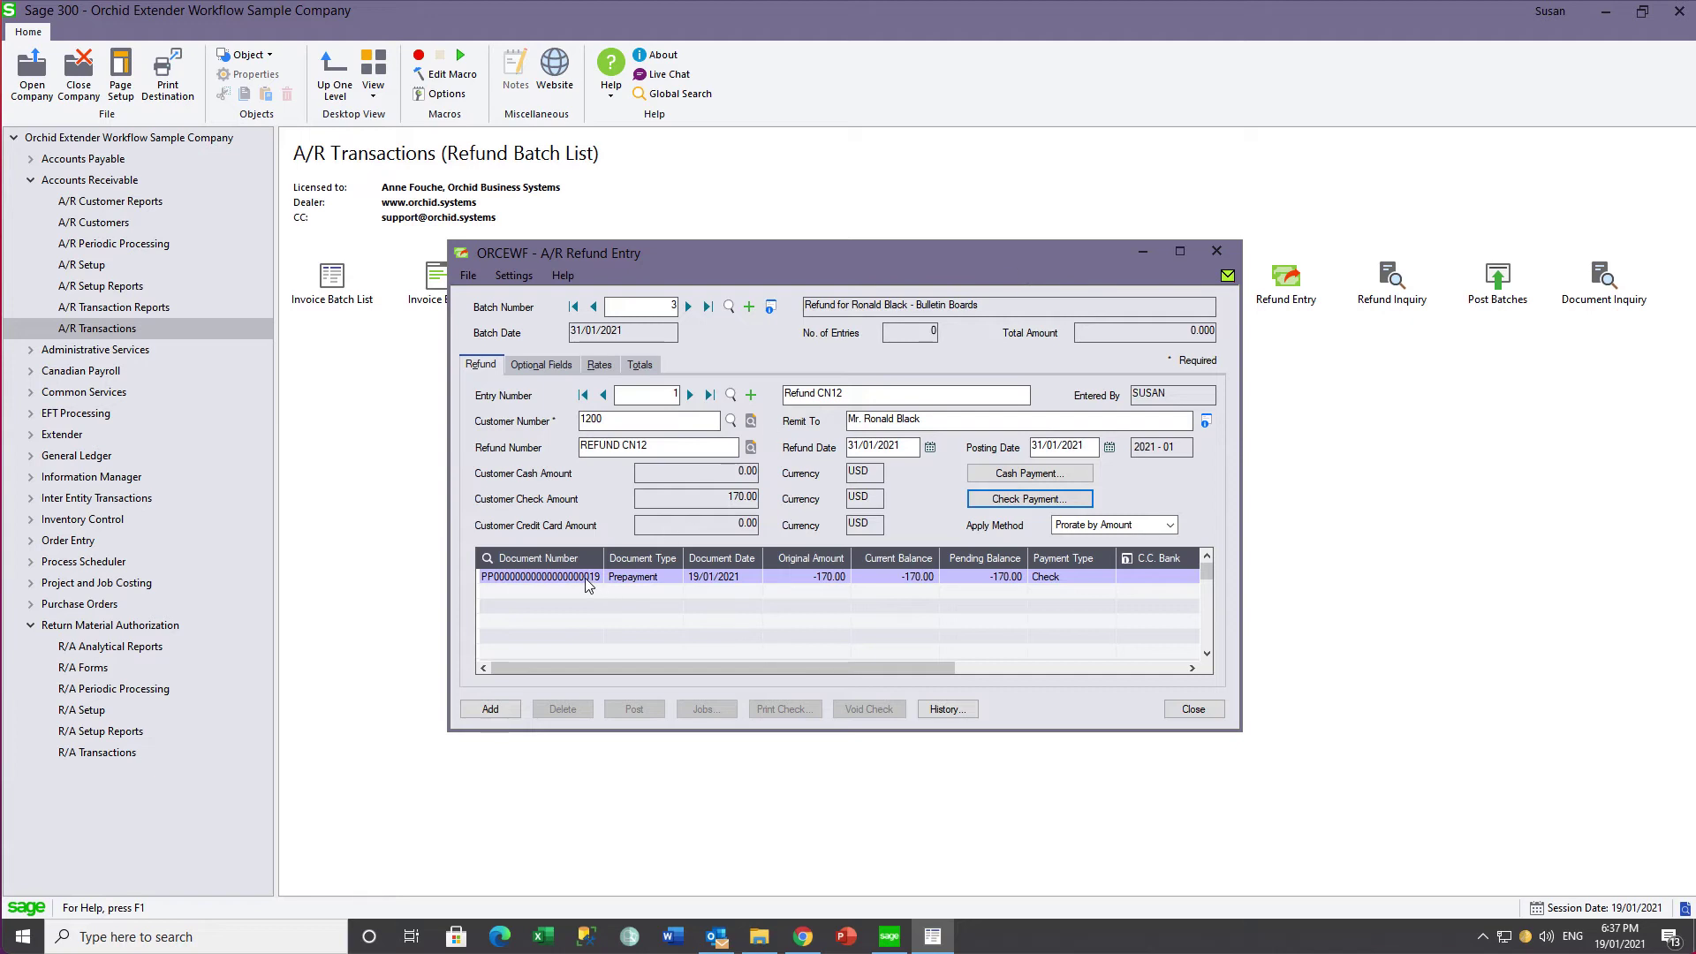
pyautogui.click(490, 709)
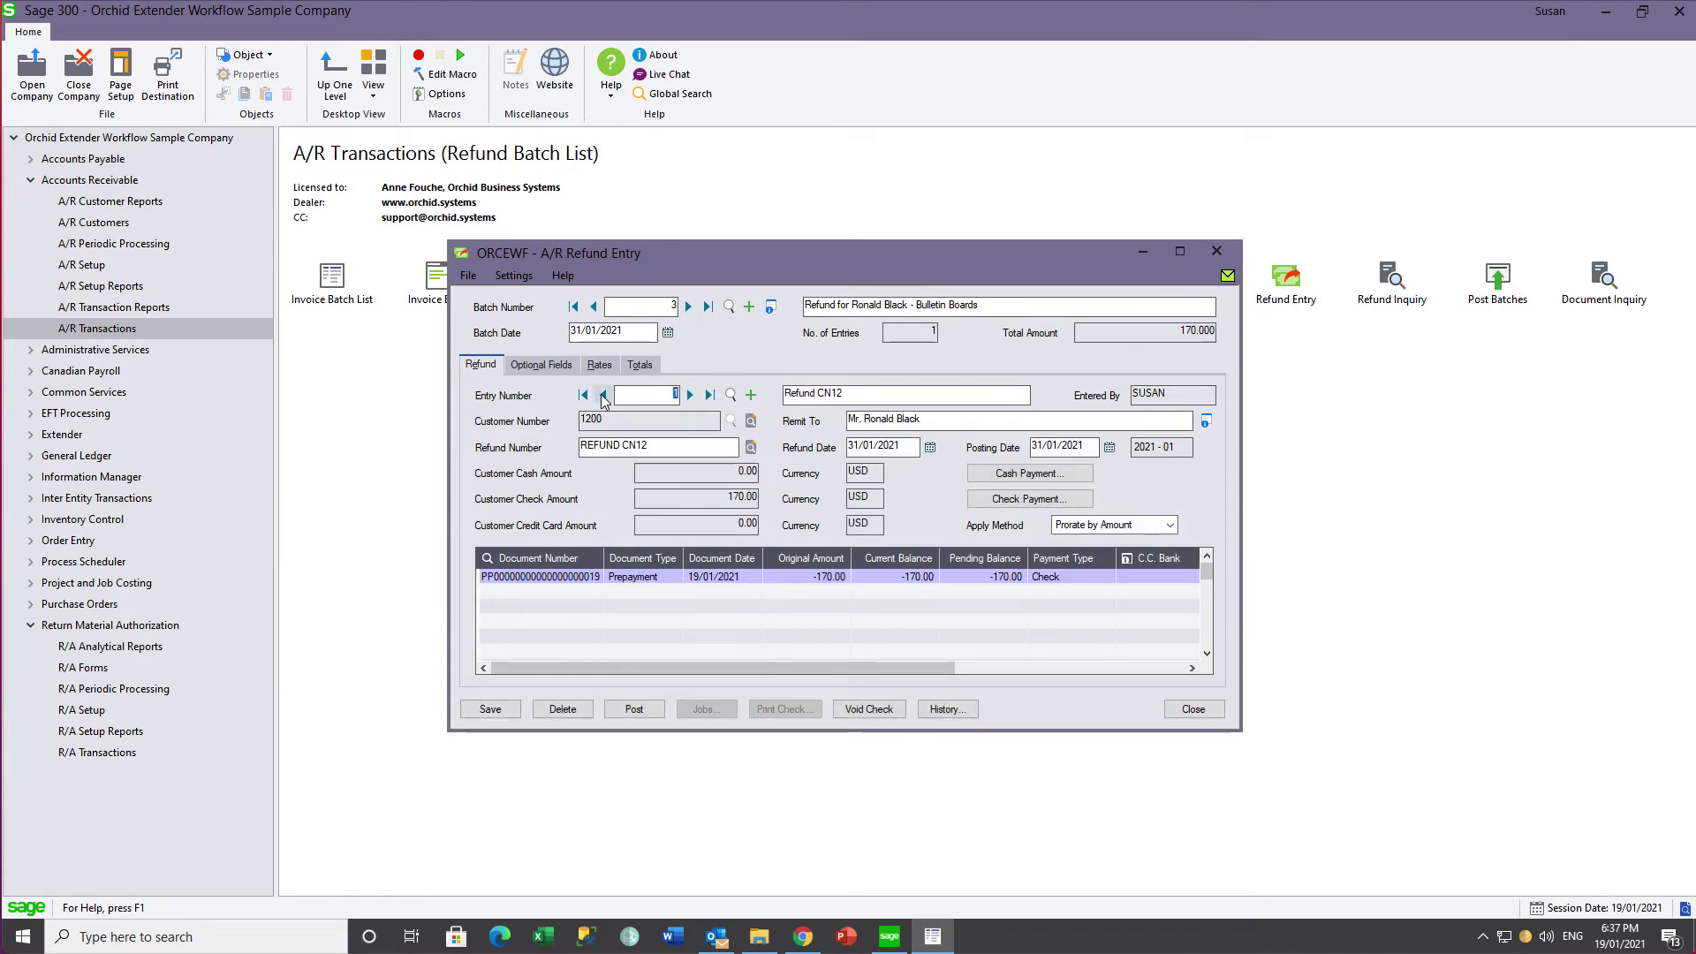
pyautogui.click(632, 710)
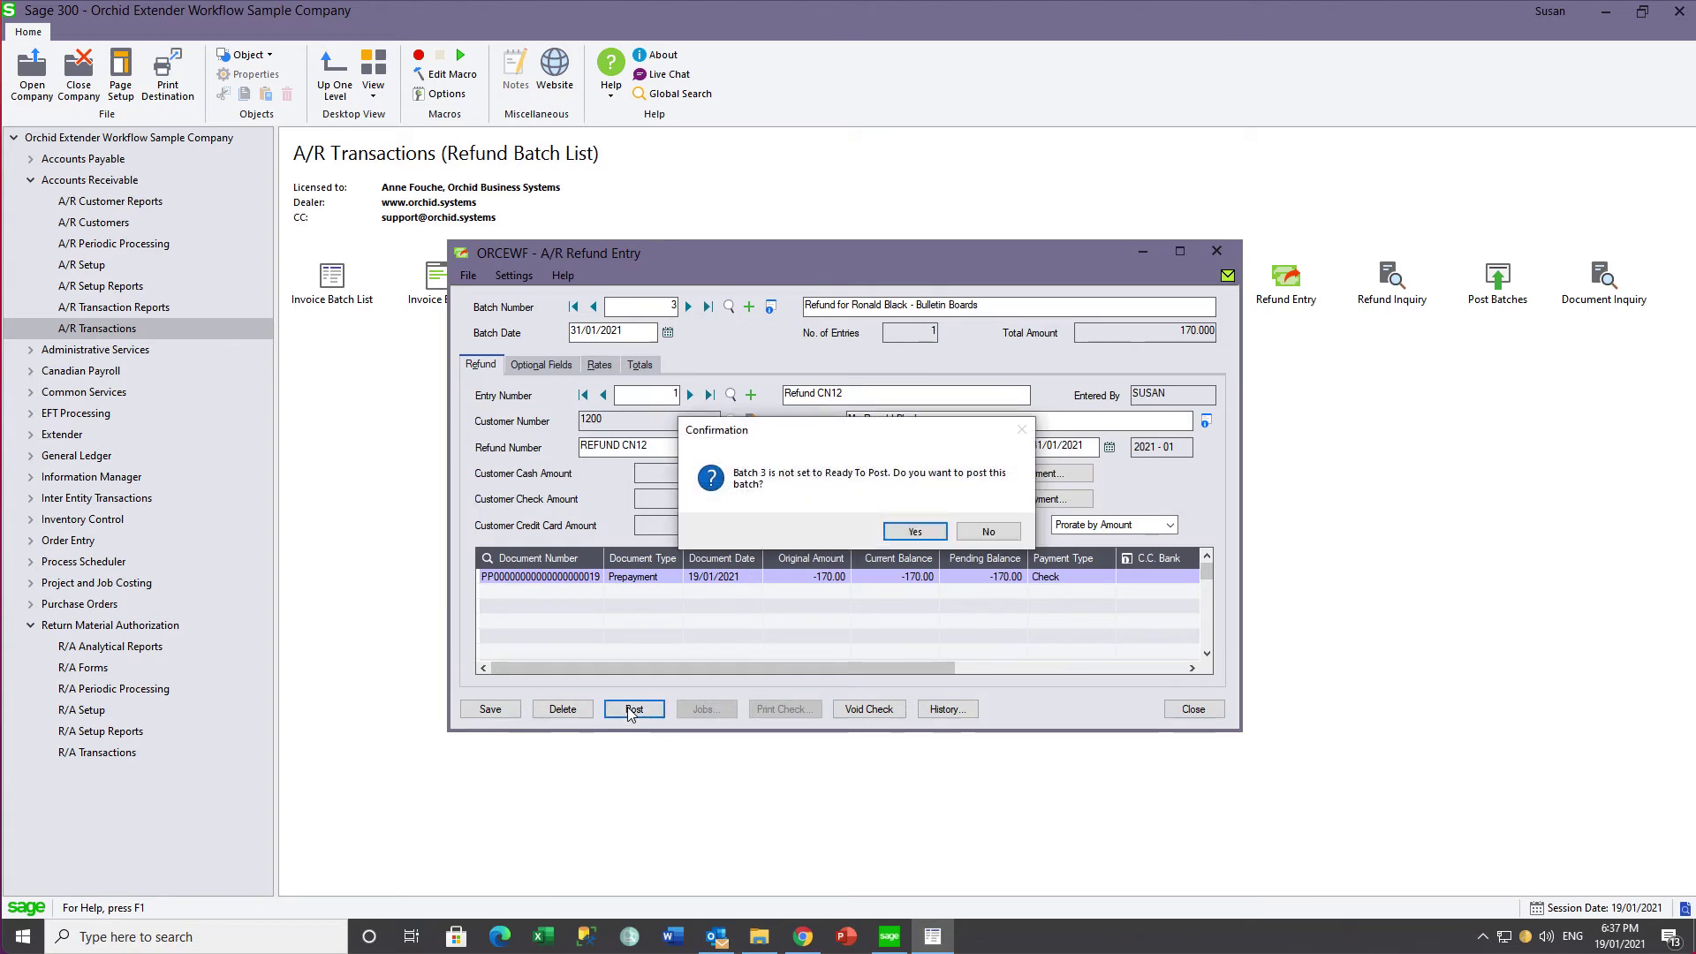
pyautogui.click(911, 536)
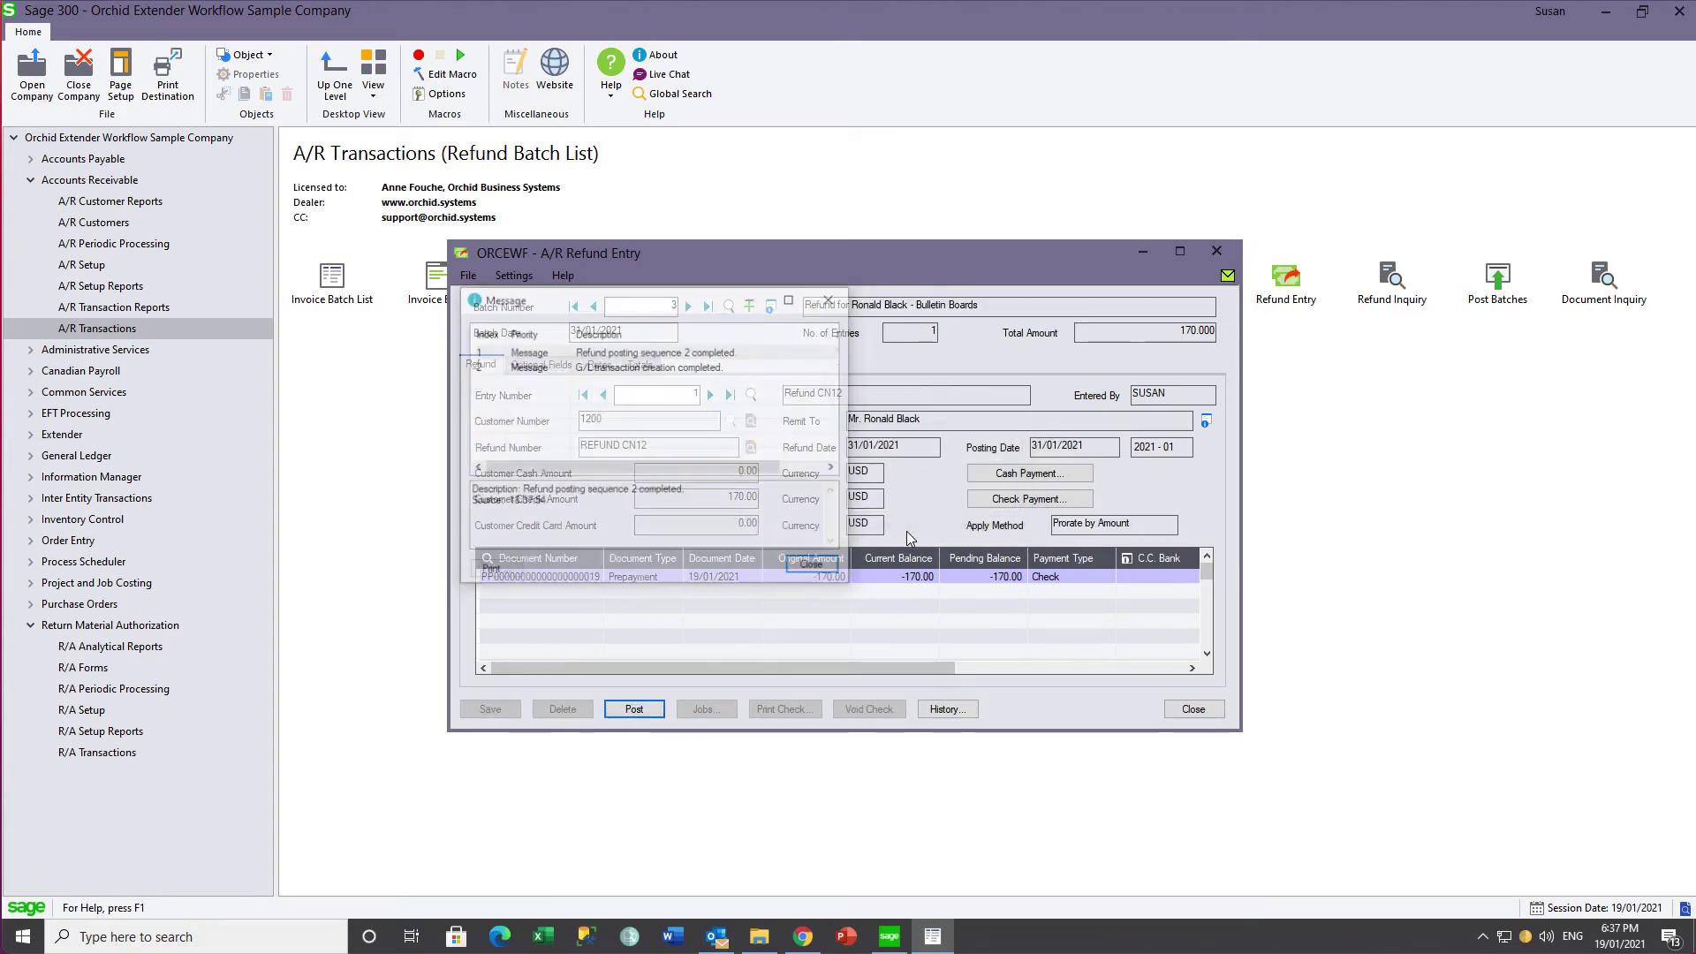
pyautogui.click(827, 570)
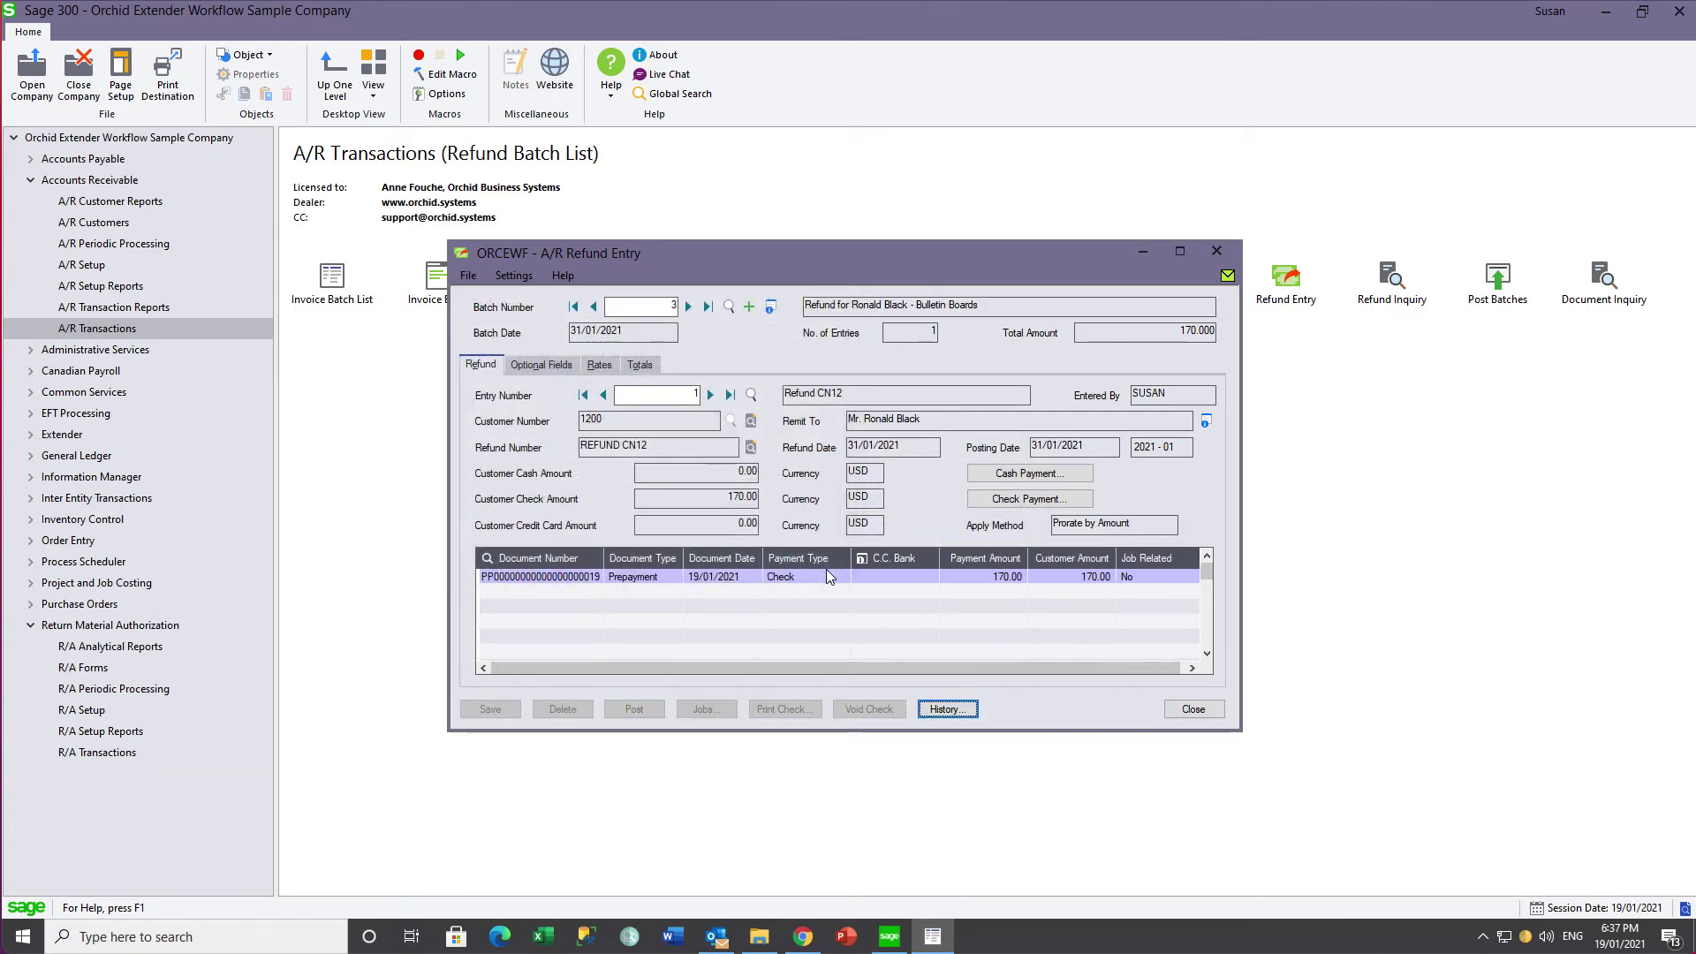
pyautogui.click(1201, 709)
pyautogui.click(1158, 633)
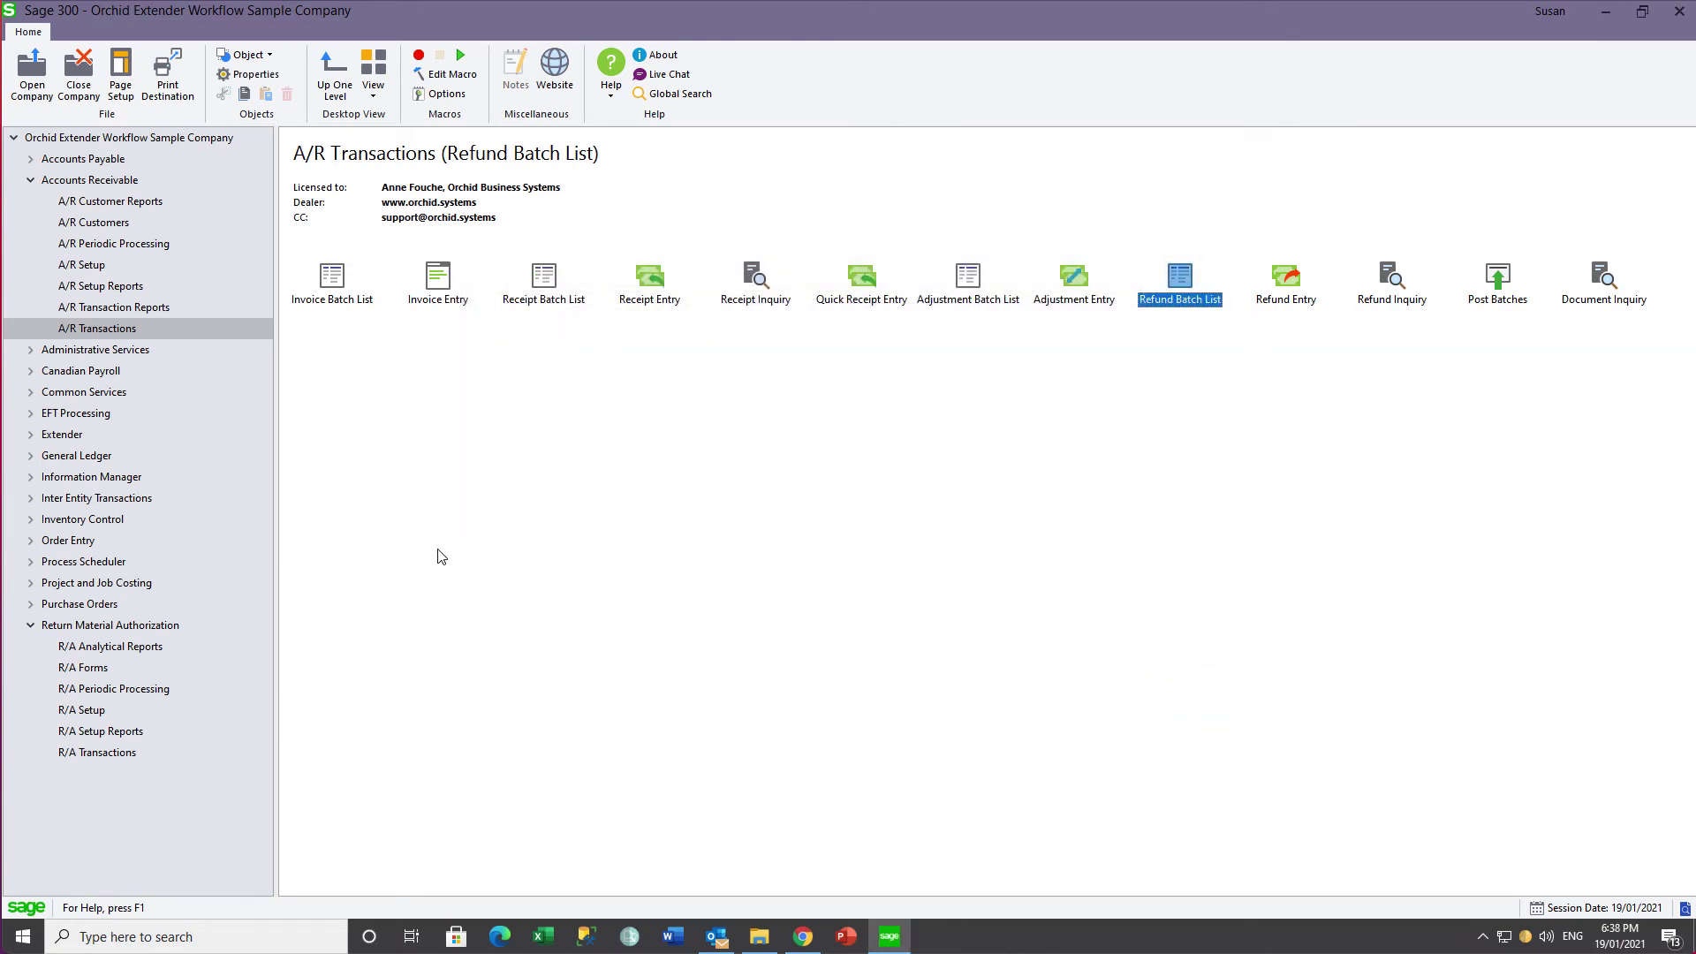
# Submit an EFT file creation for A/R Refund Batch 3 with file type CAN_CPA005 and description Refund CN12.
pyautogui.click(30, 413)
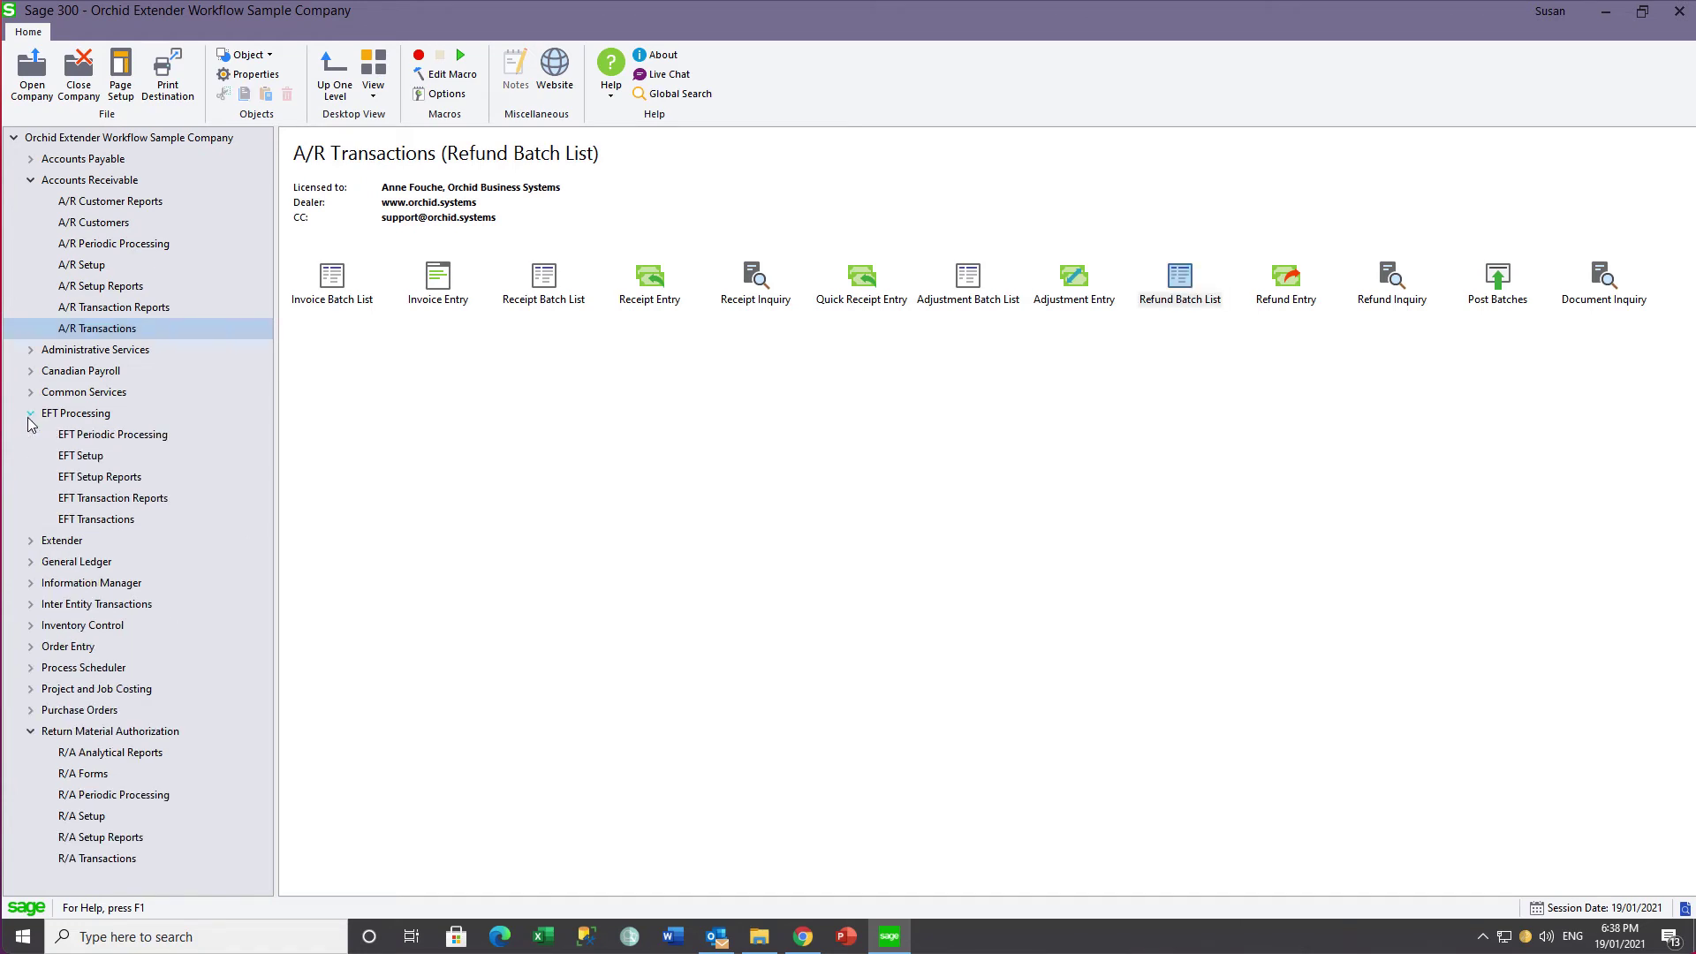
pyautogui.click(97, 521)
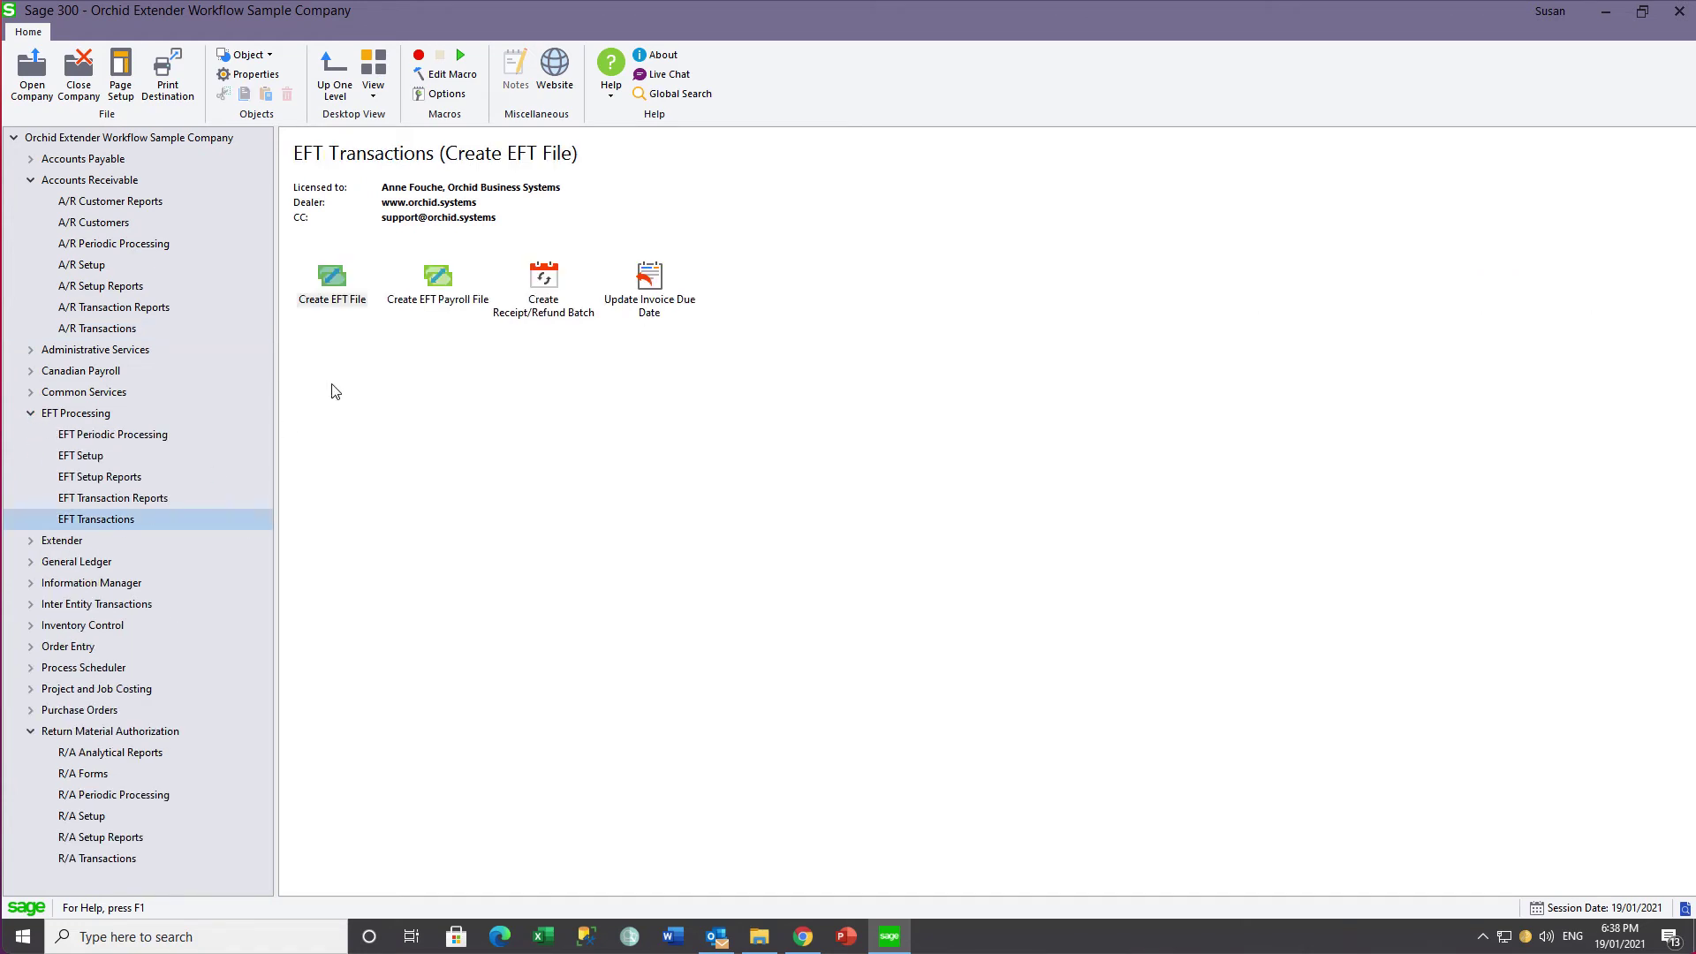
pyautogui.doubleClick(331, 279)
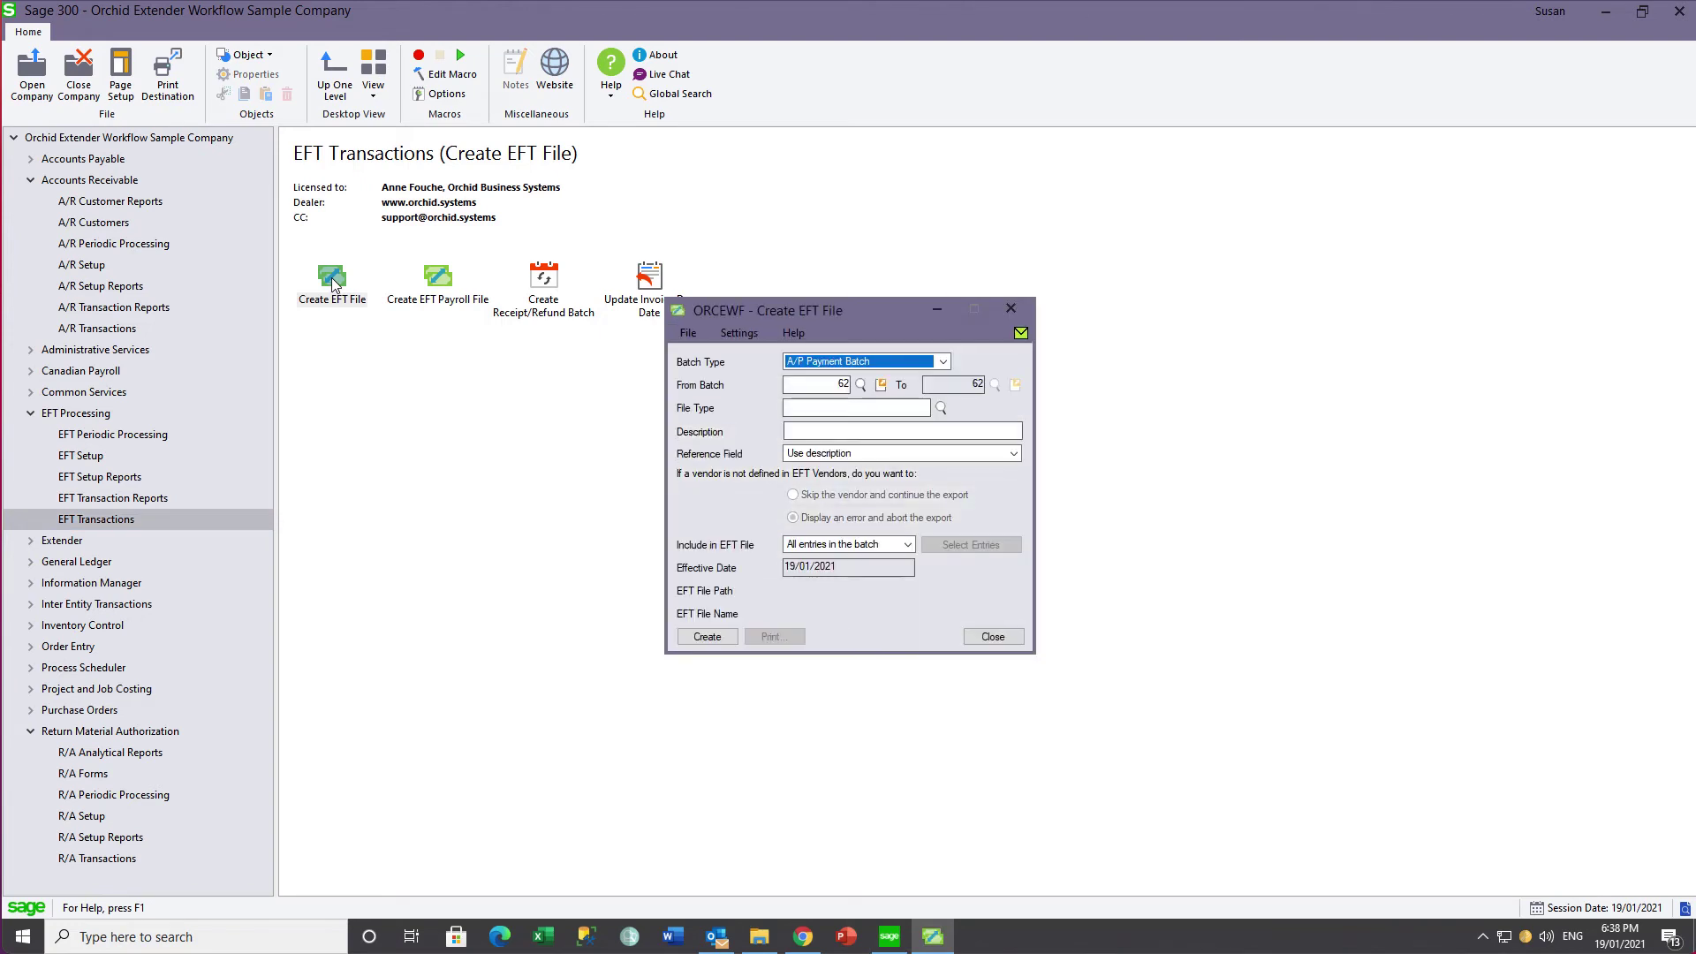
pyautogui.click(943, 362)
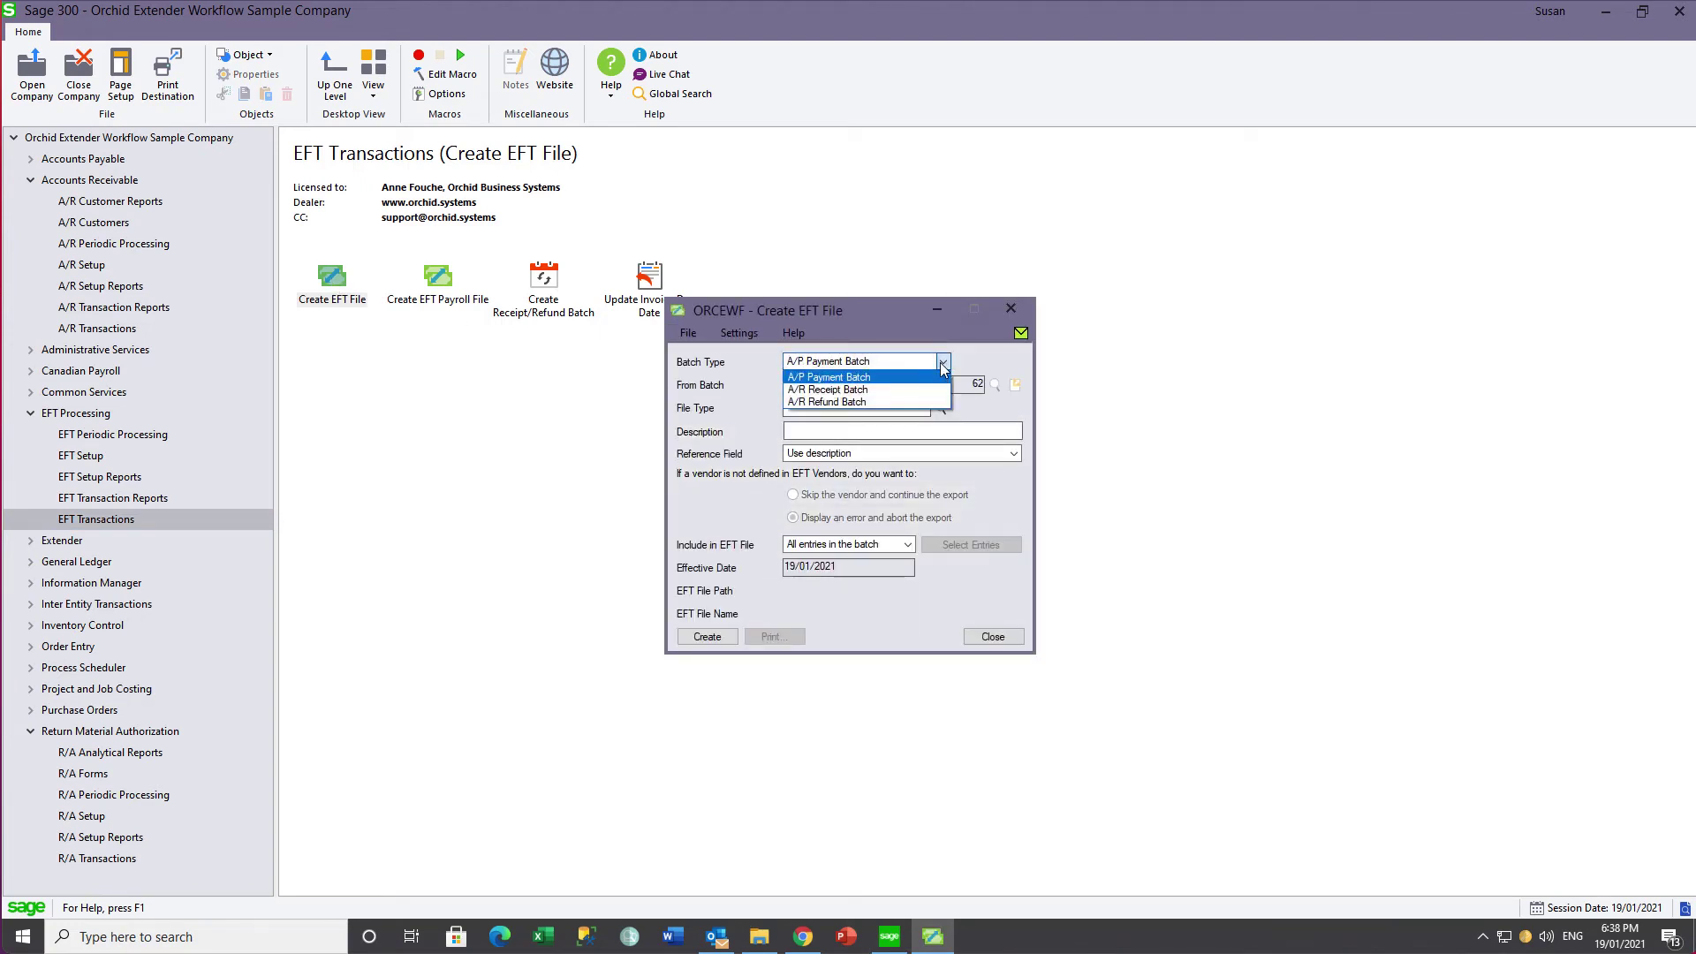
pyautogui.click(889, 401)
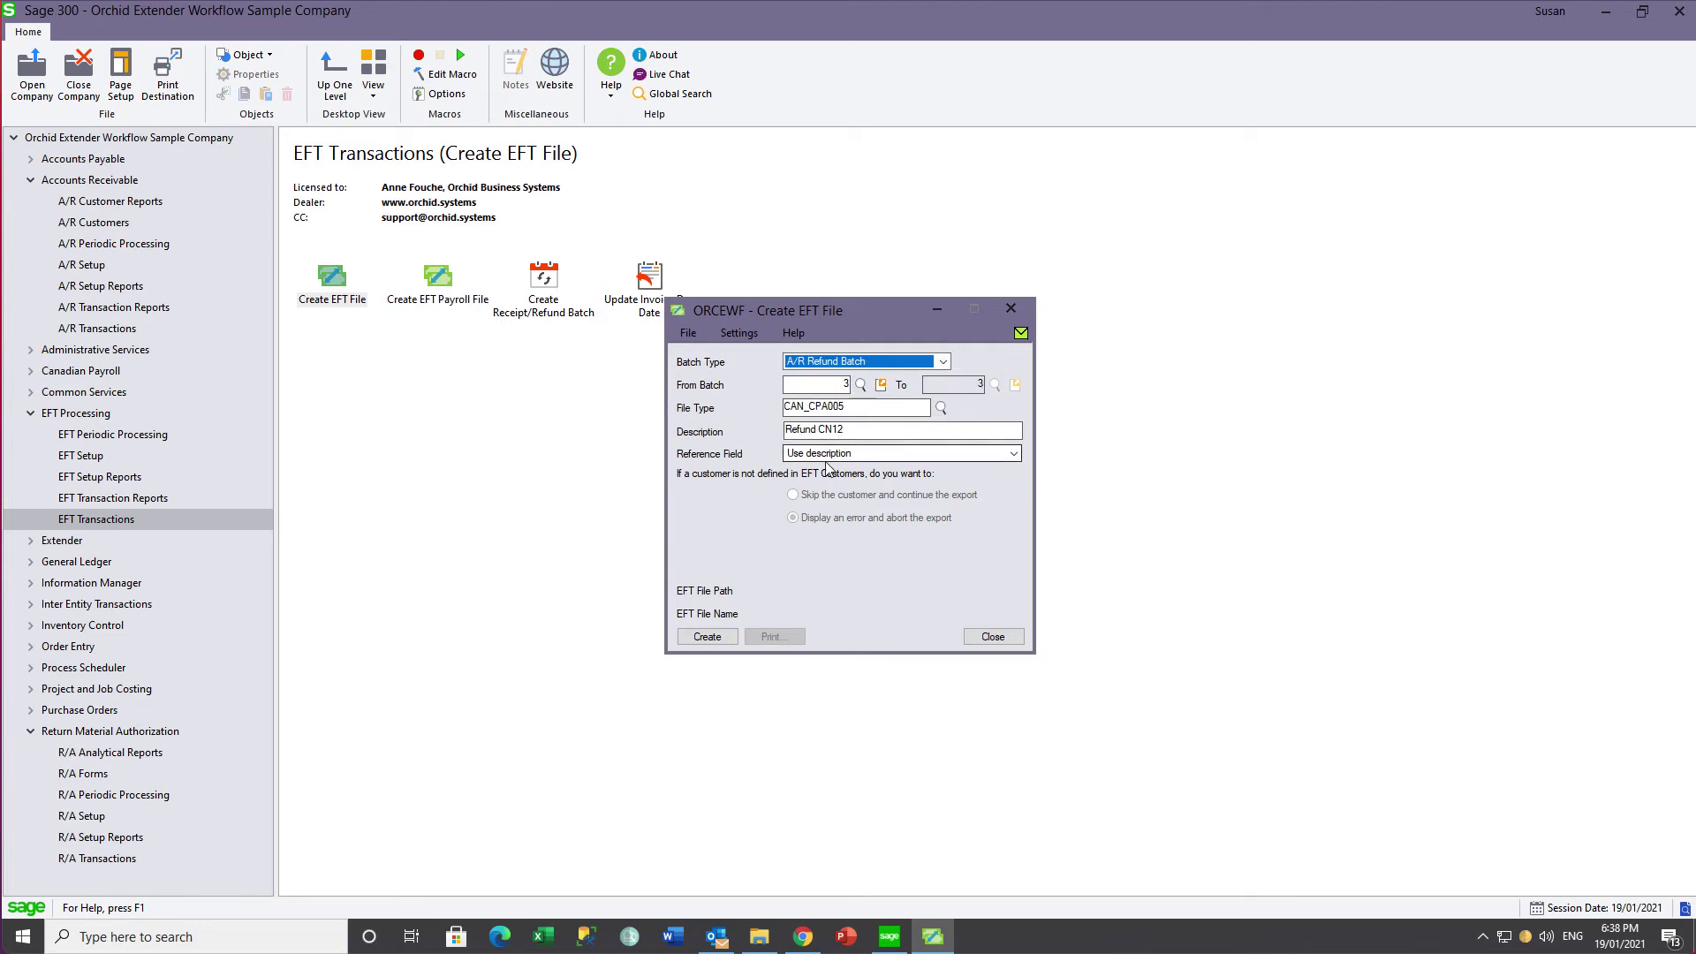
pyautogui.click(706, 637)
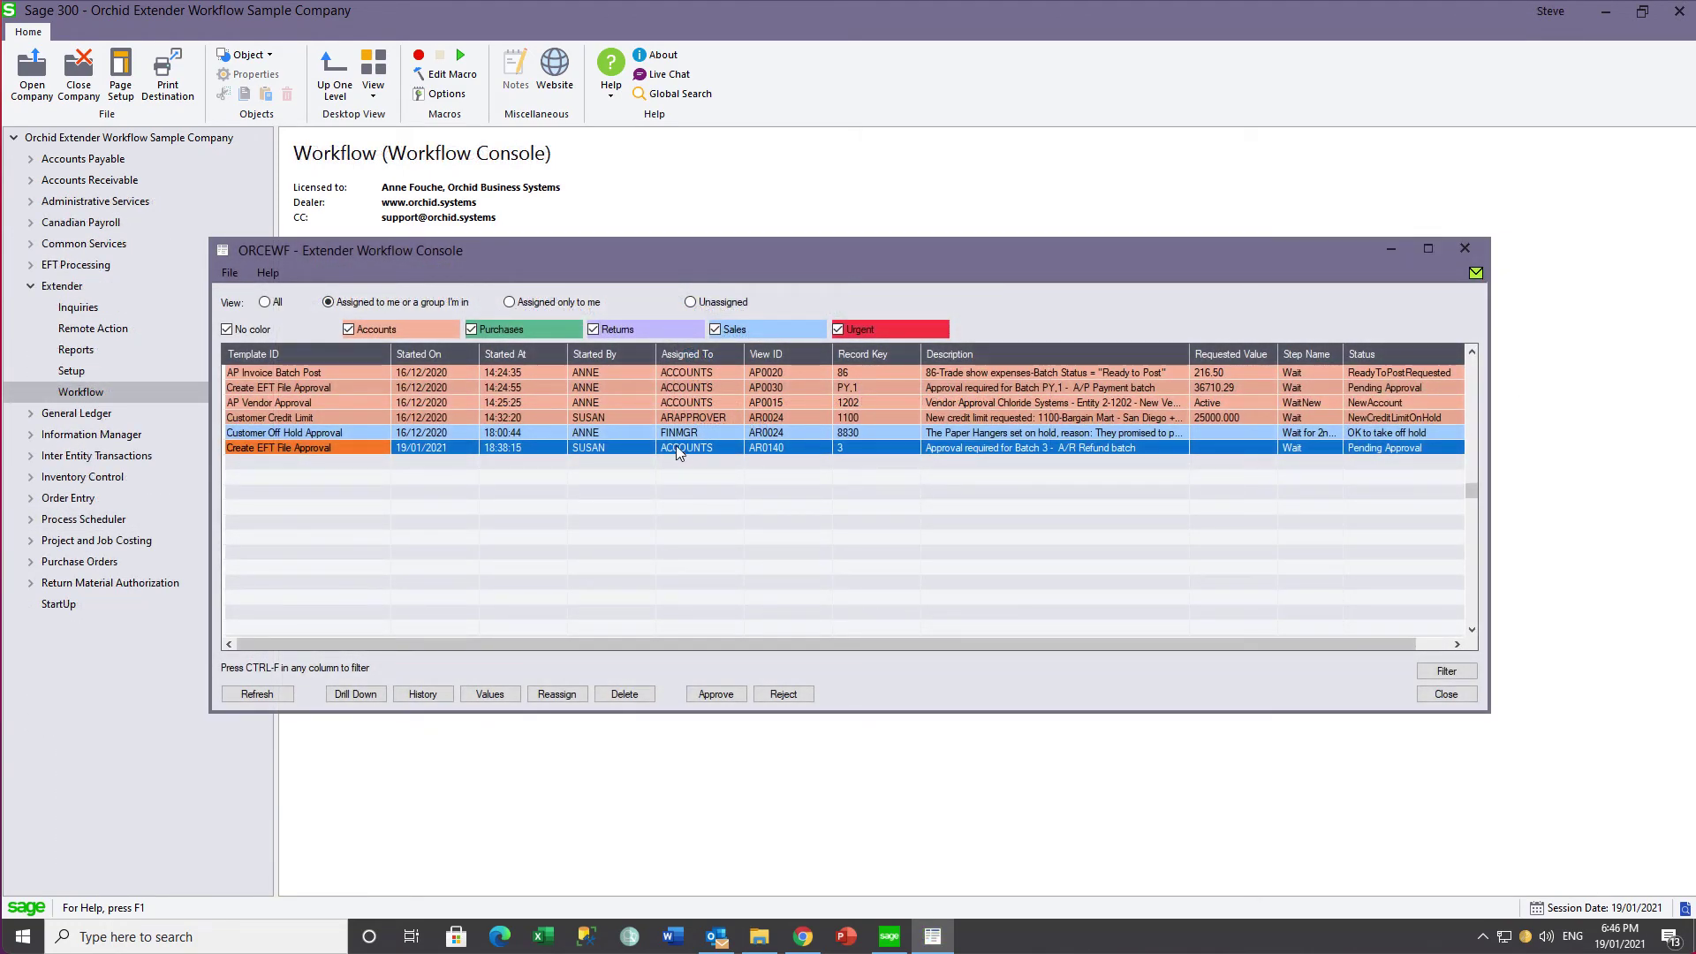
# Approve the Create EFT File Approval workflow for A/R refund batch 3 and open the approval notification email in Outlook.
pyautogui.click(676, 445)
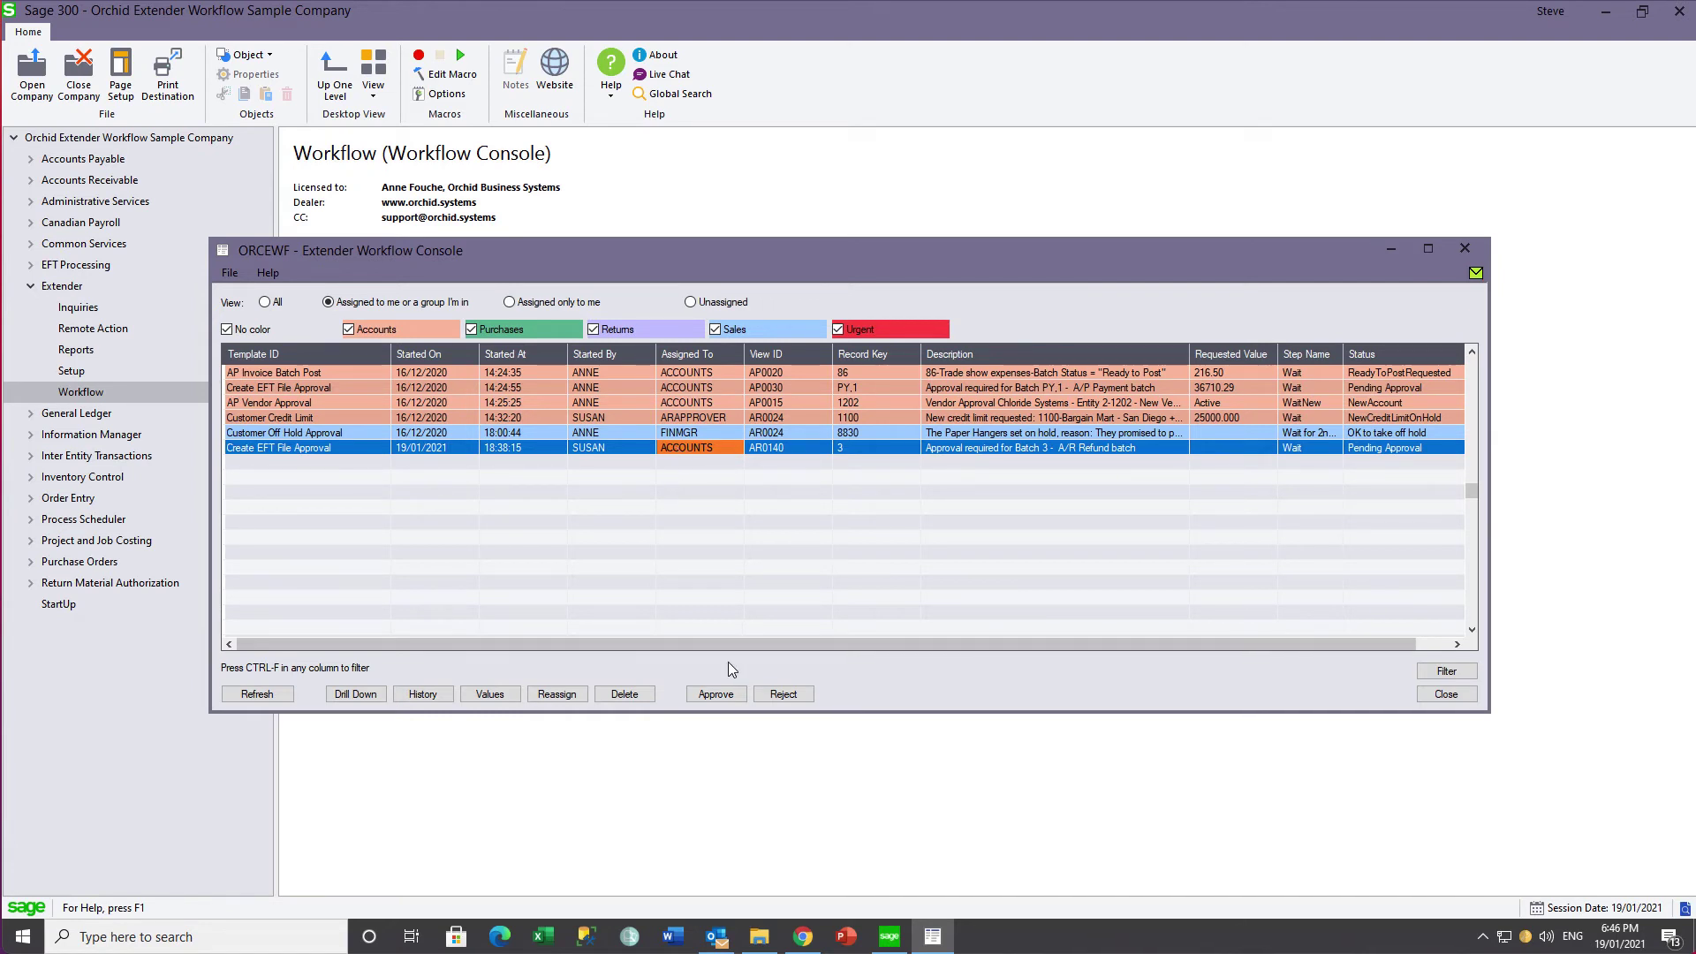
pyautogui.click(718, 695)
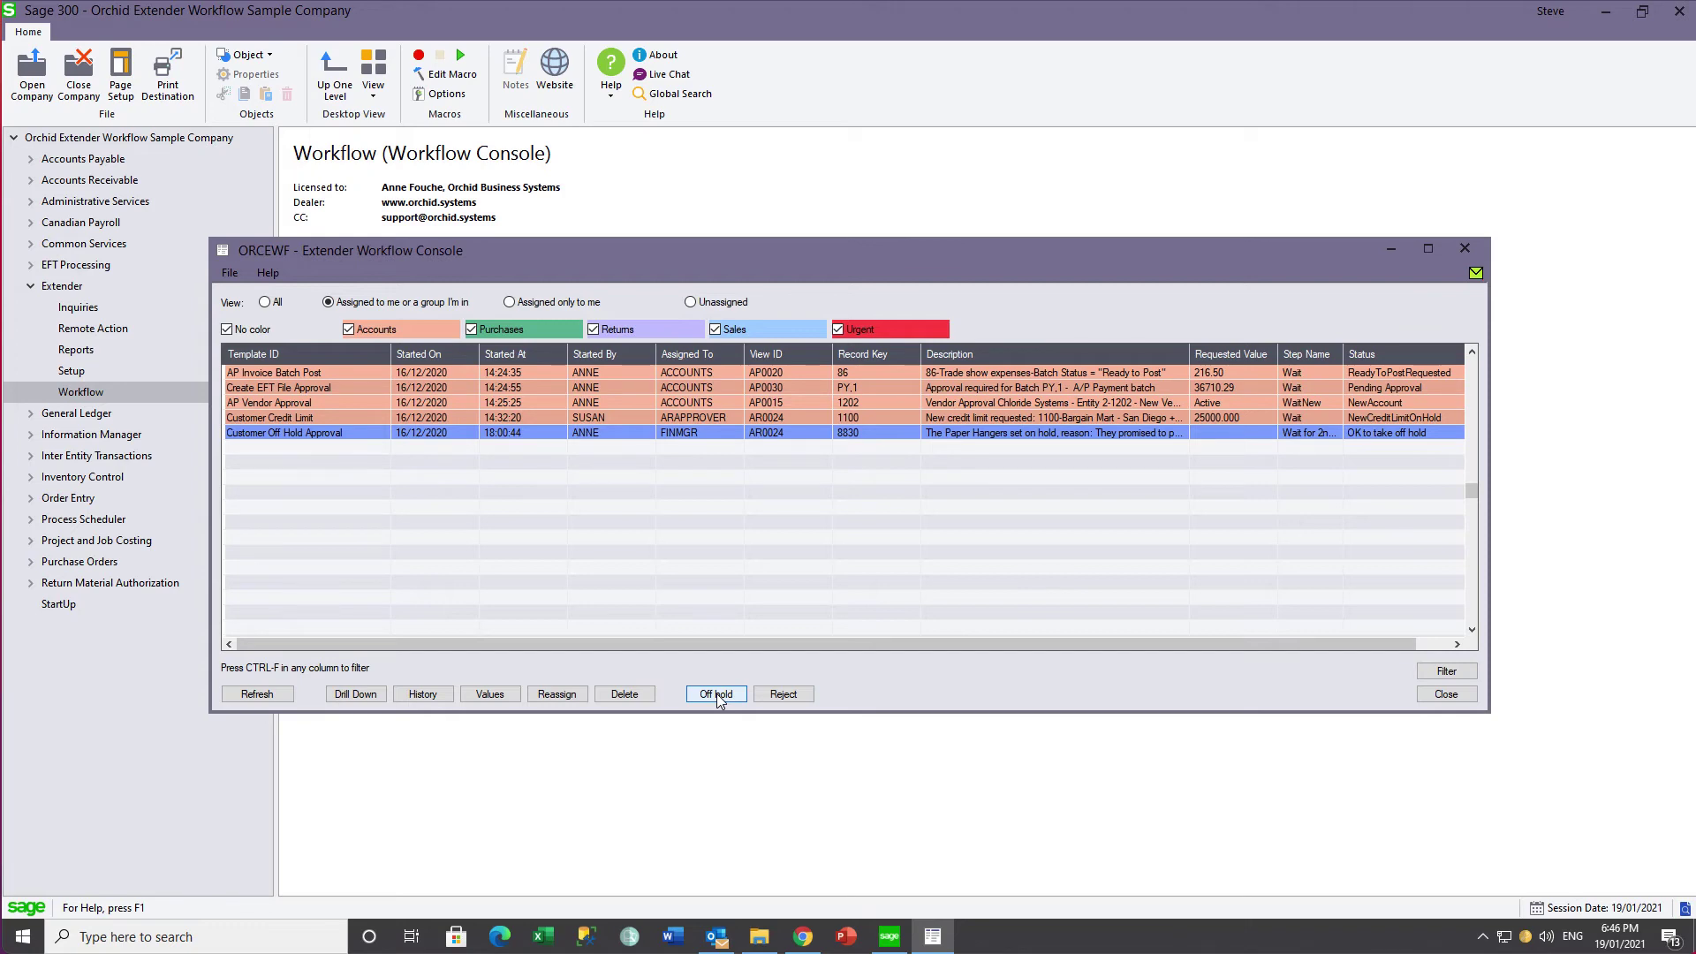
pyautogui.click(718, 695)
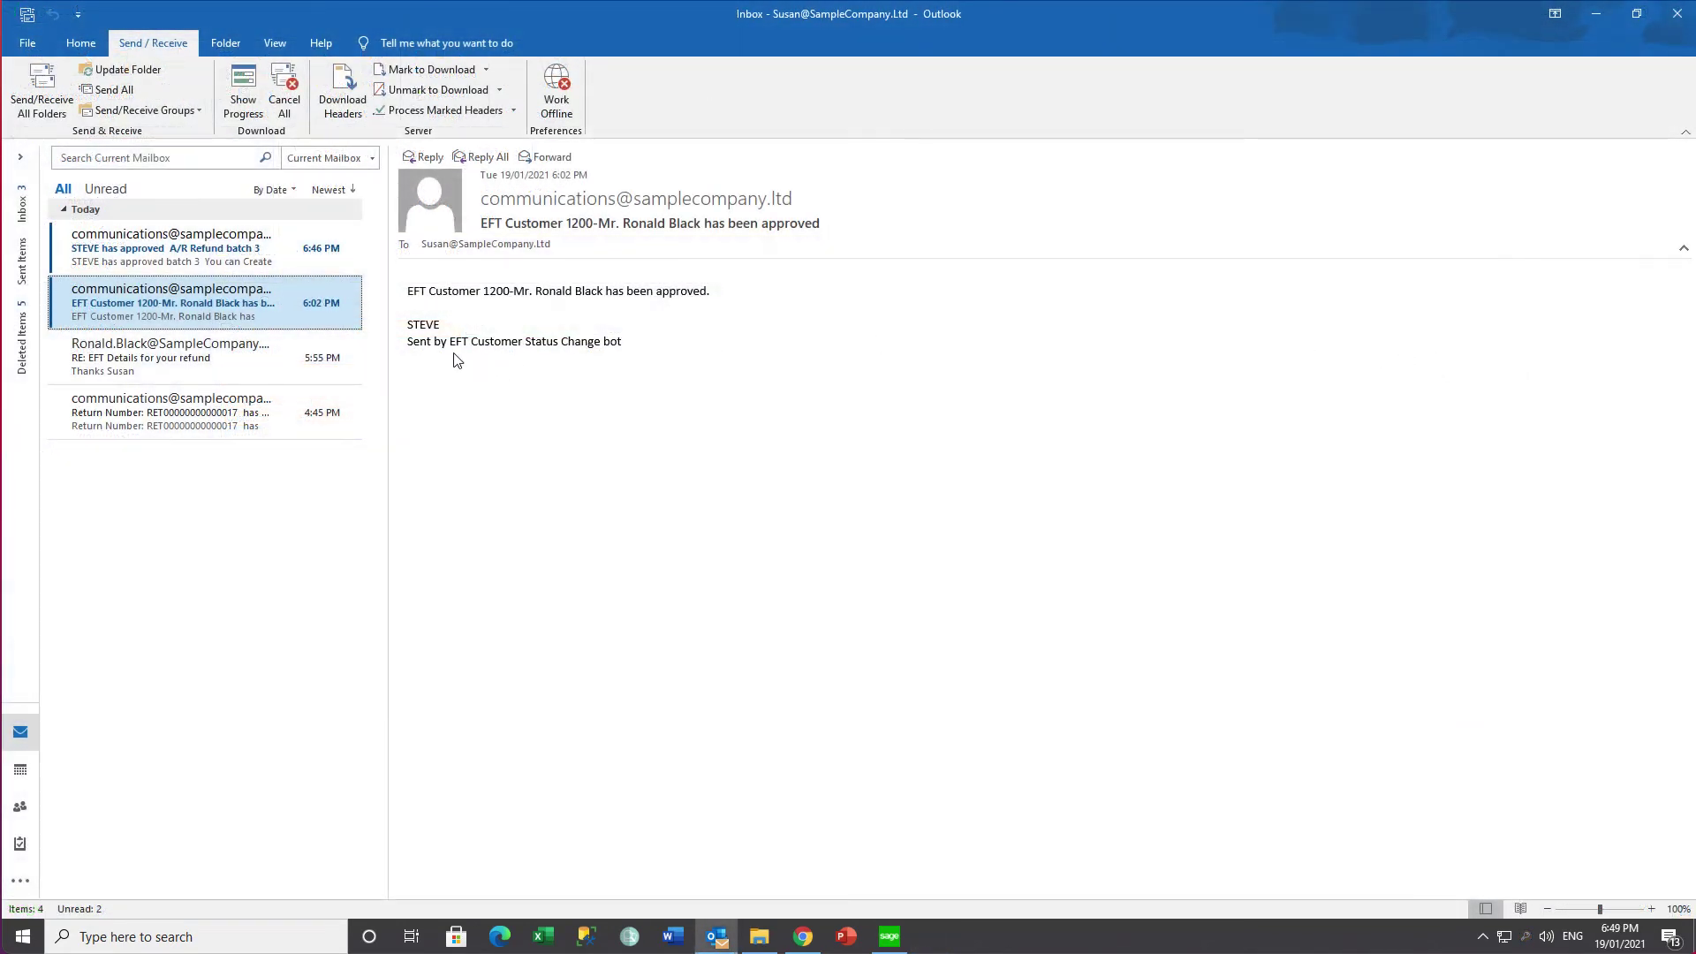
pyautogui.click(160, 252)
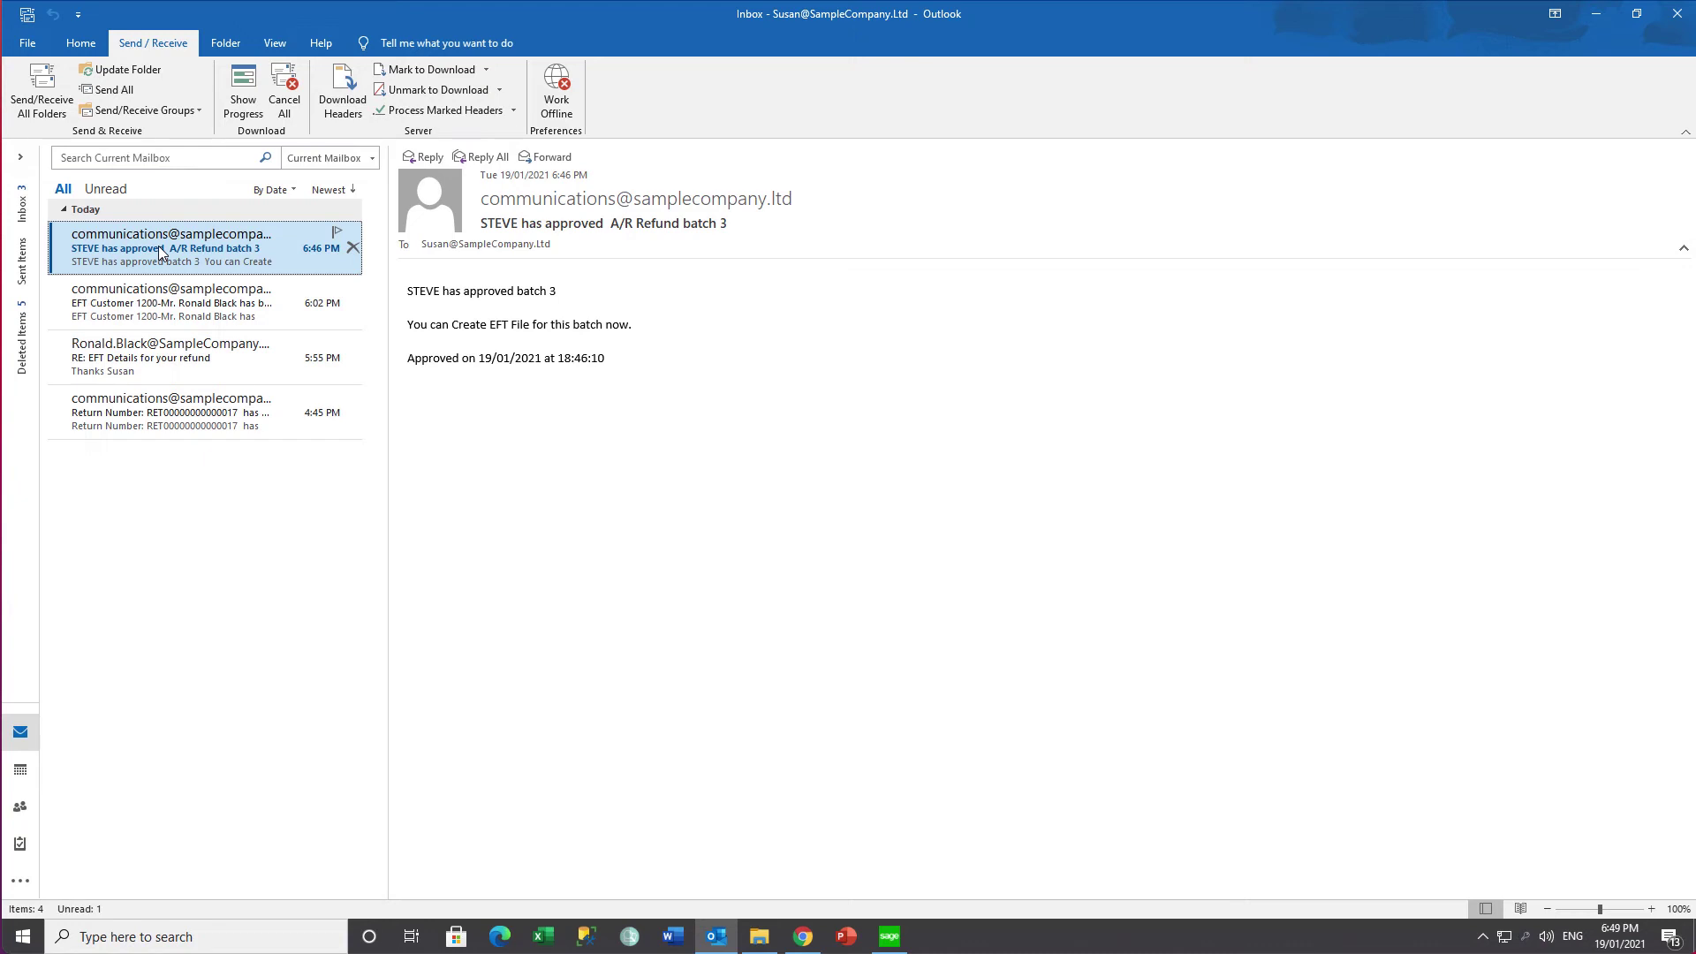
# Switch to Sage 300, create the EFT file for A/R Refund Batch 3 and close the file creation window.
pyautogui.click(891, 936)
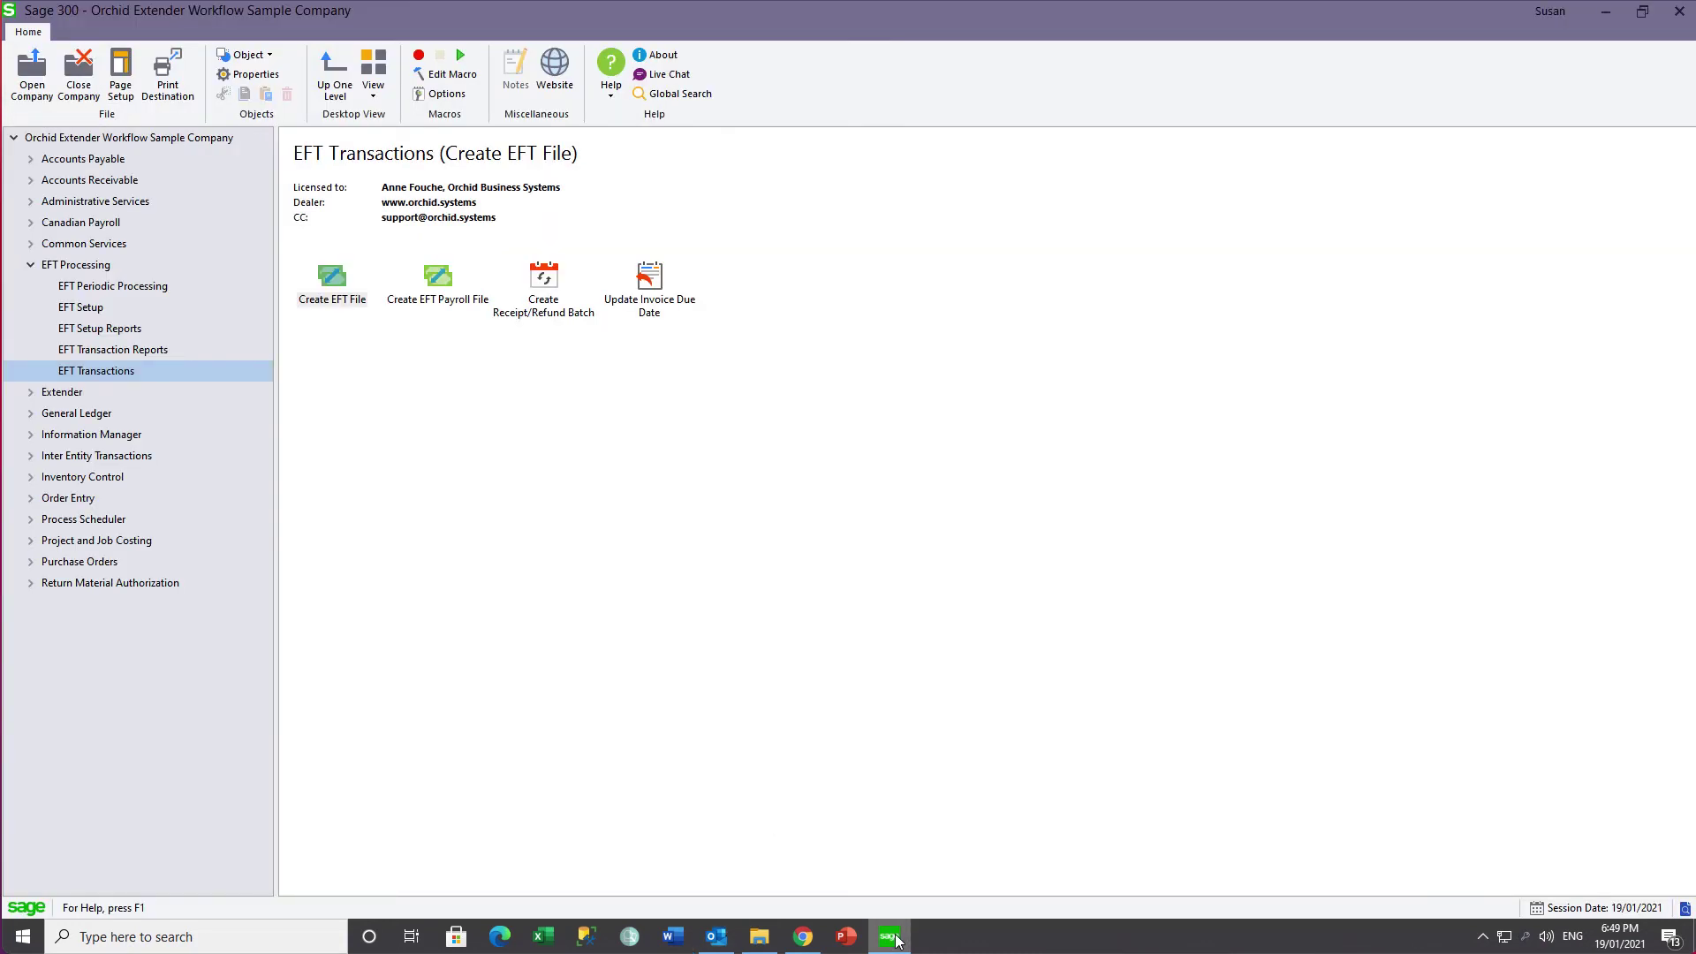
pyautogui.click(336, 294)
pyautogui.doubleClick(336, 295)
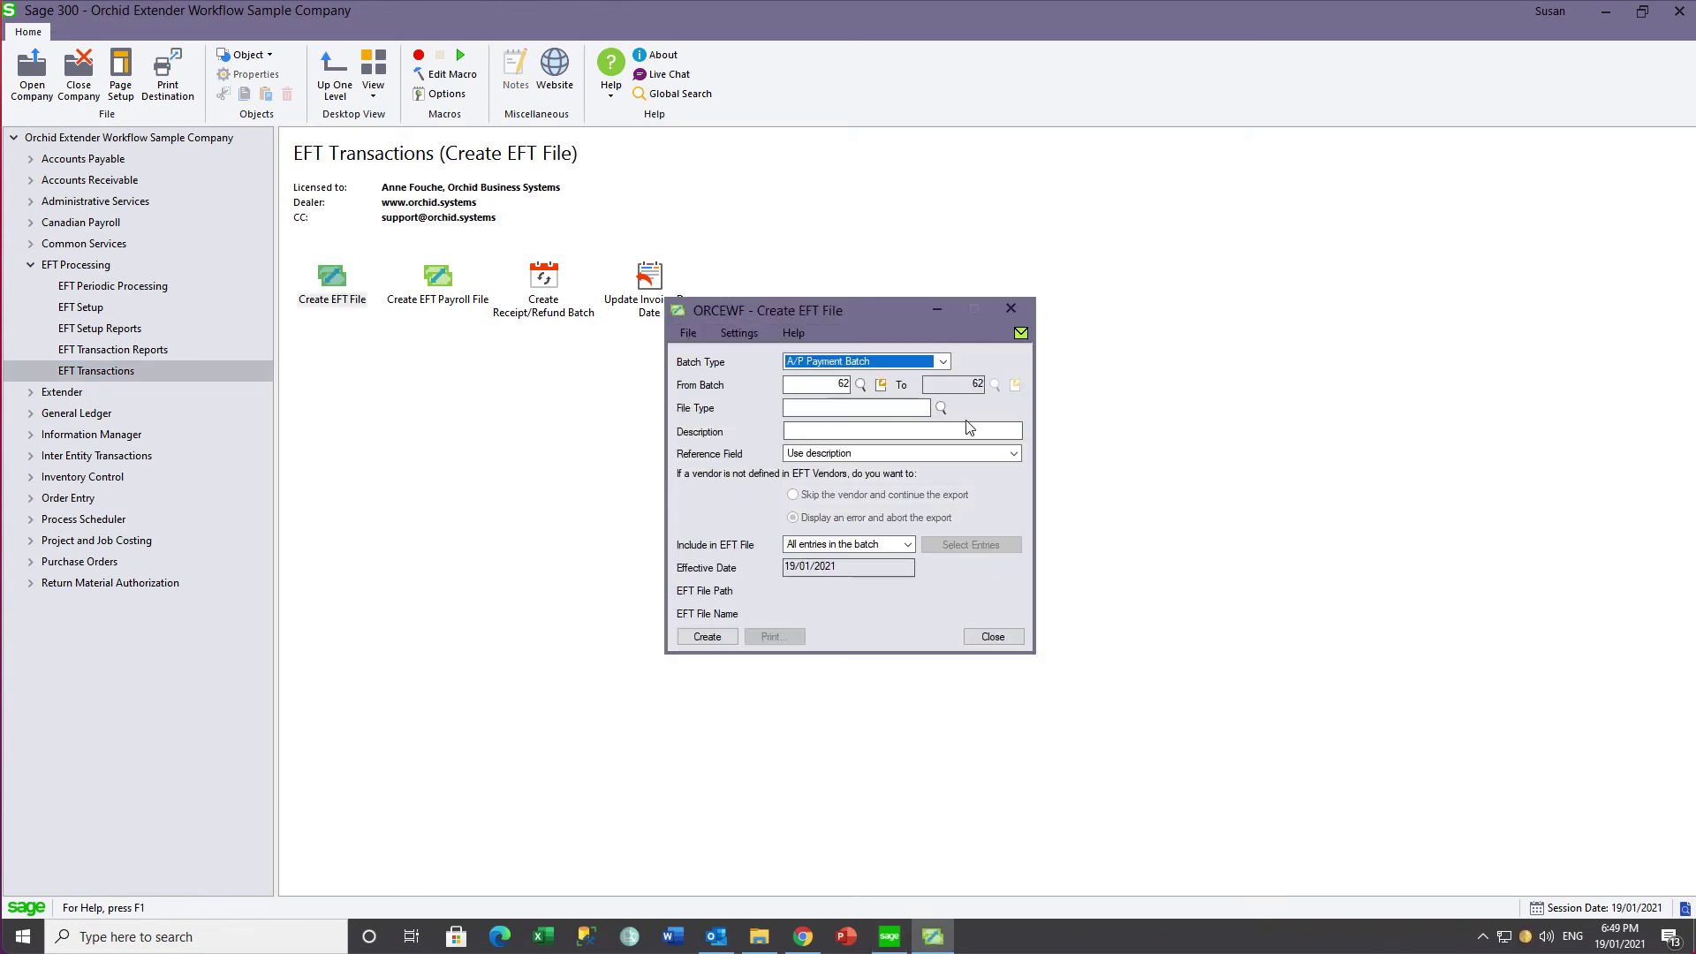
pyautogui.click(943, 361)
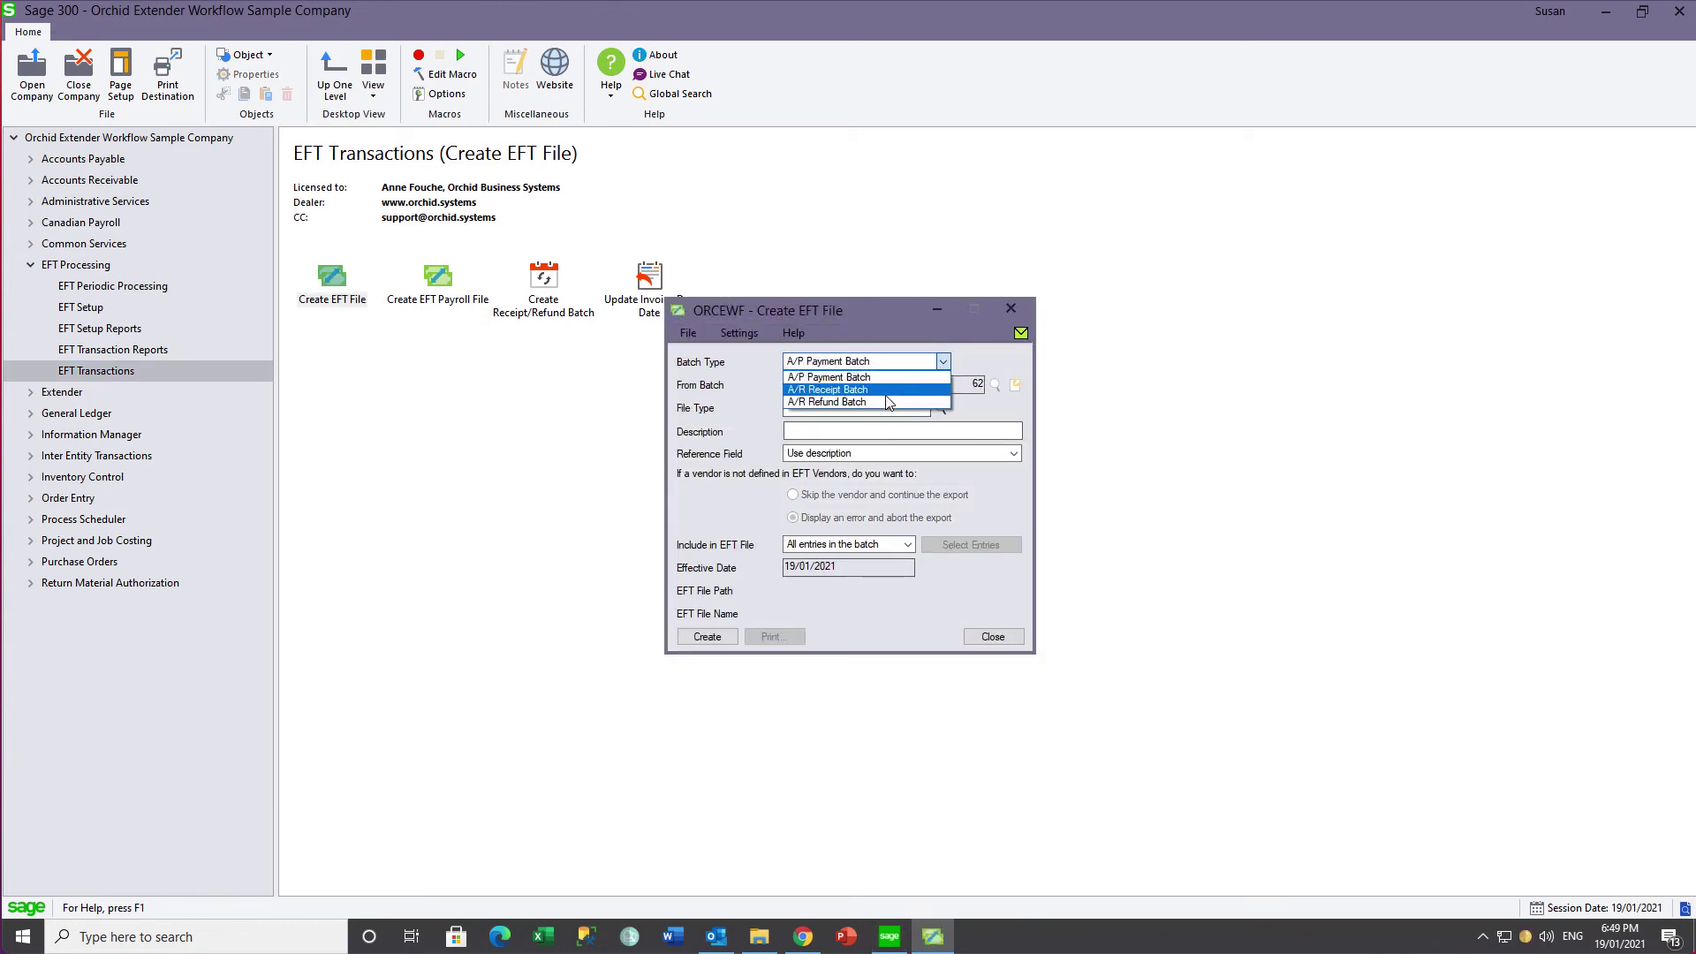
pyautogui.click(886, 403)
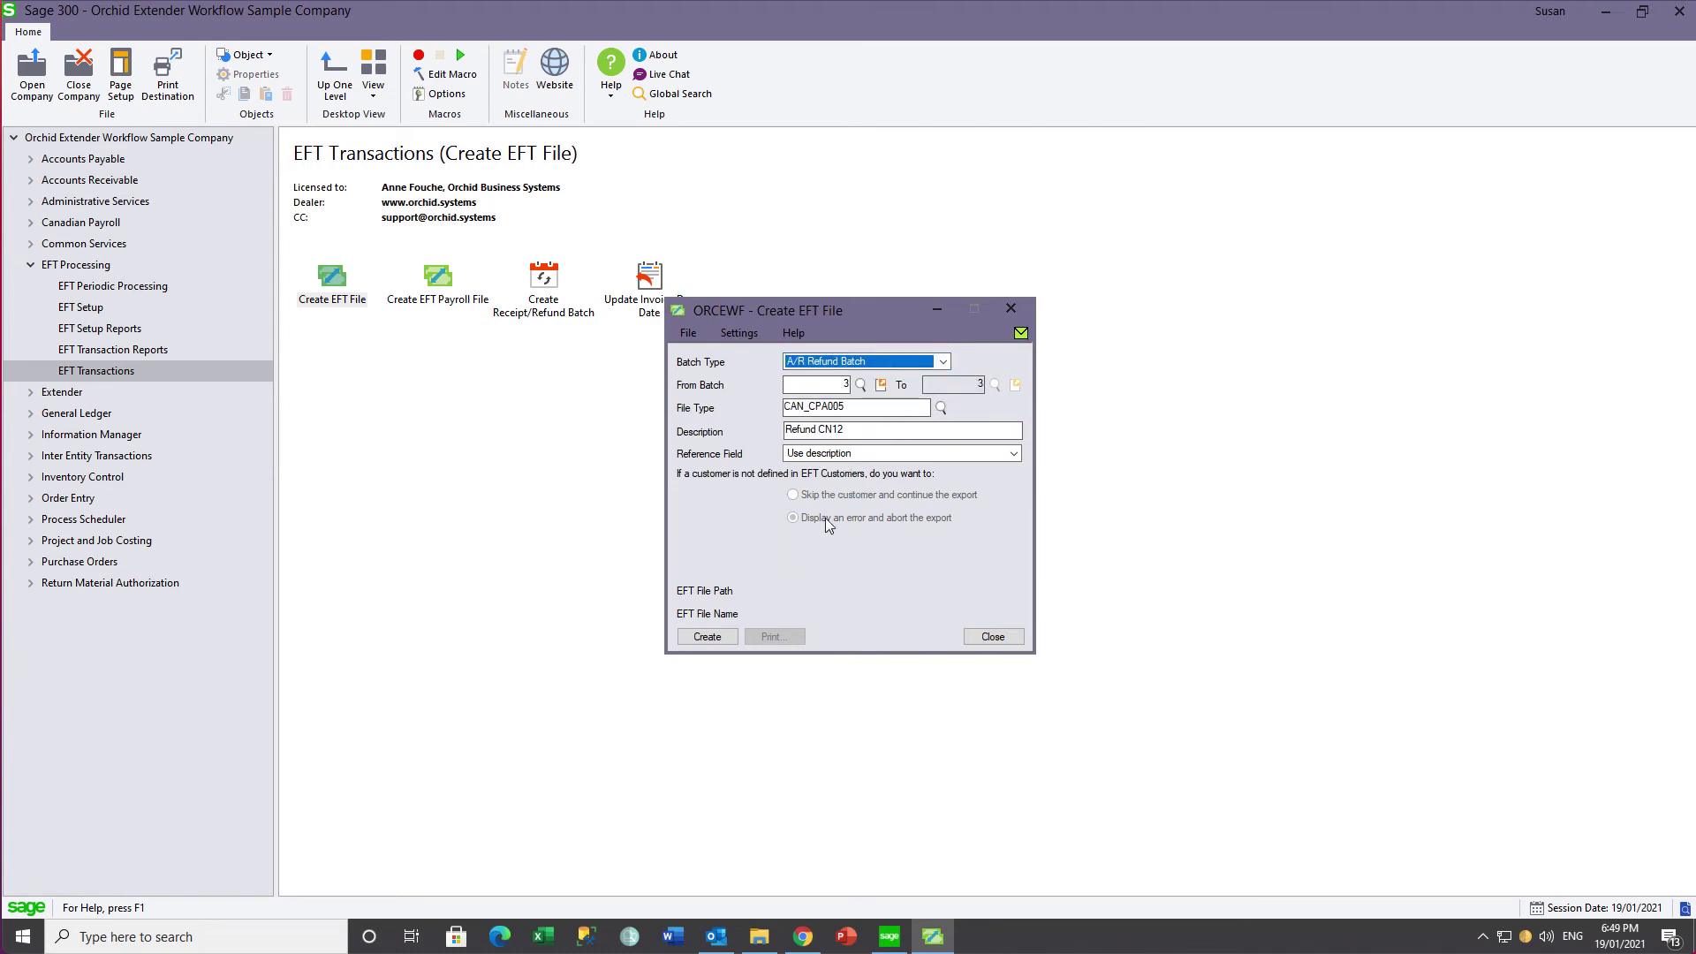
pyautogui.click(709, 634)
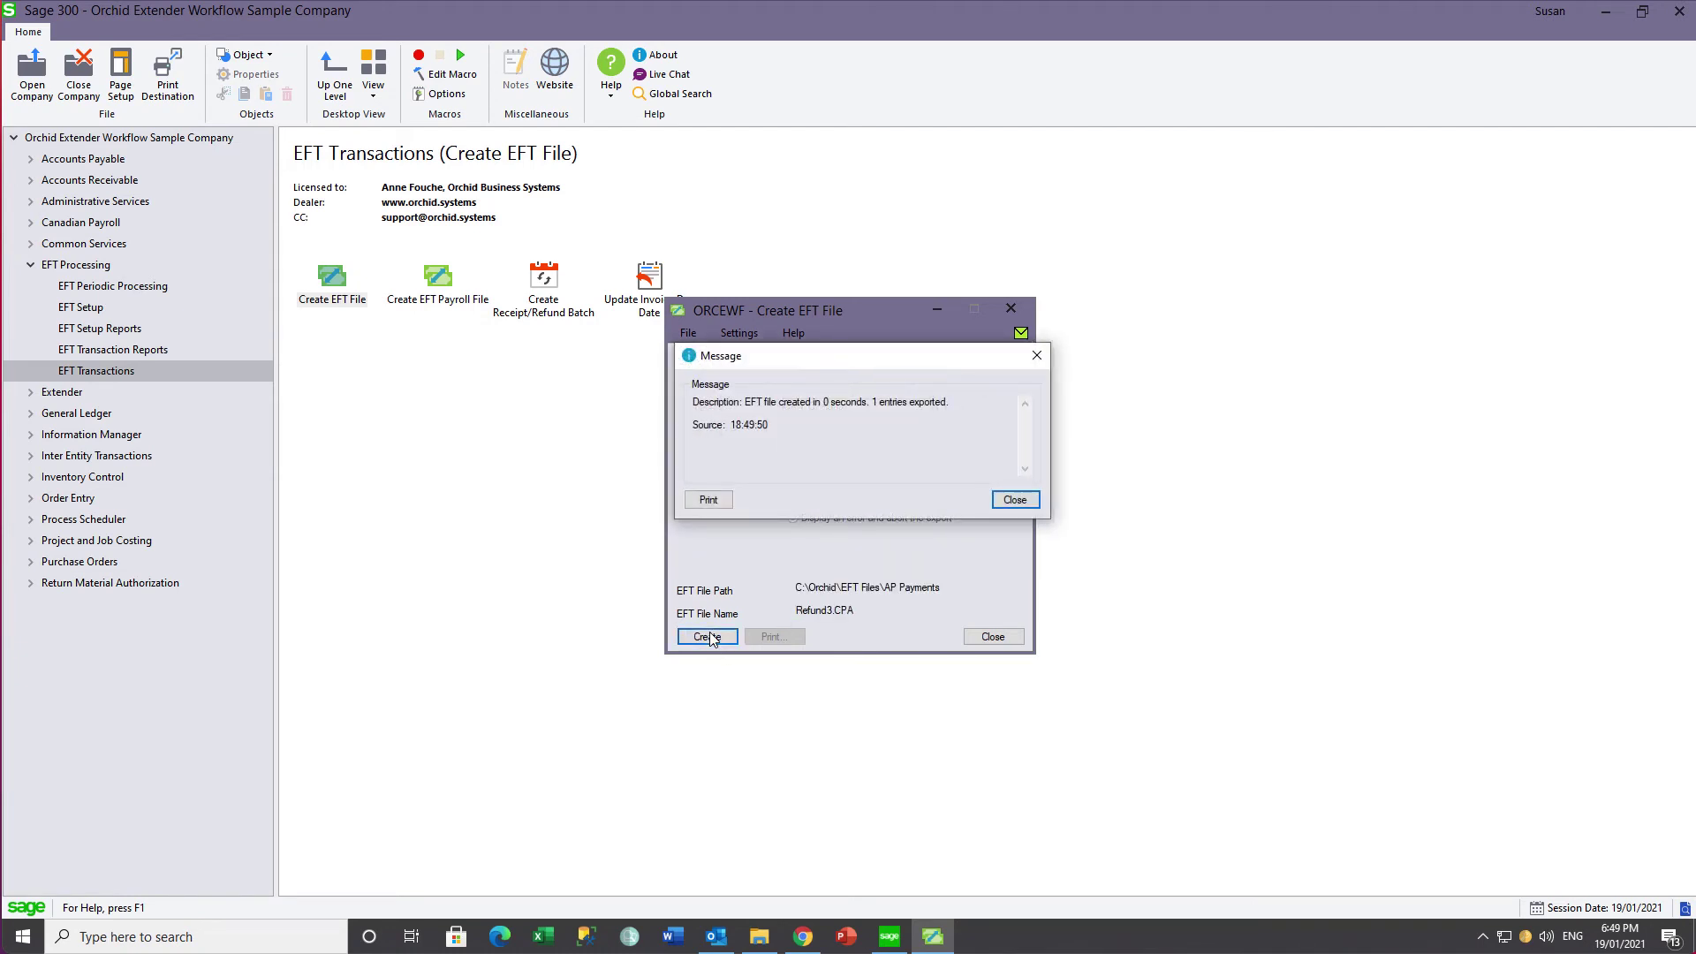
pyautogui.click(1009, 501)
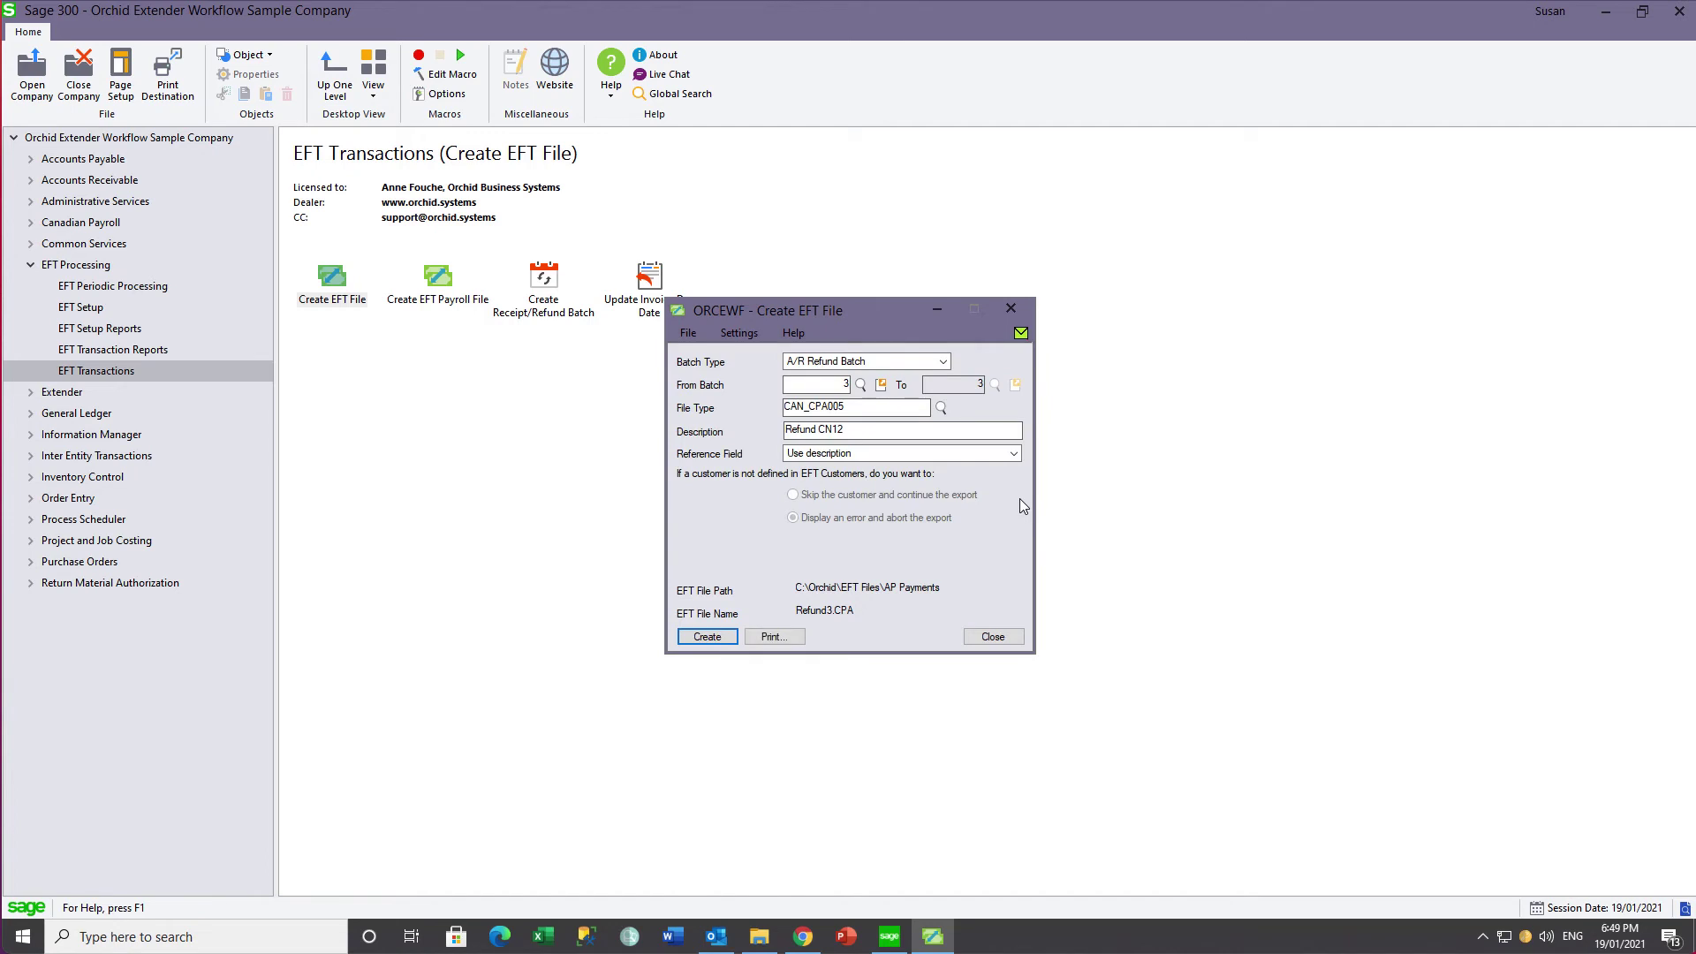
pyautogui.click(1011, 310)
# Print the EFT advice for A/R Refund Batch 3 with delivery method Vendor/Customer and email message EFTPAYMENT.
pyautogui.click(96, 352)
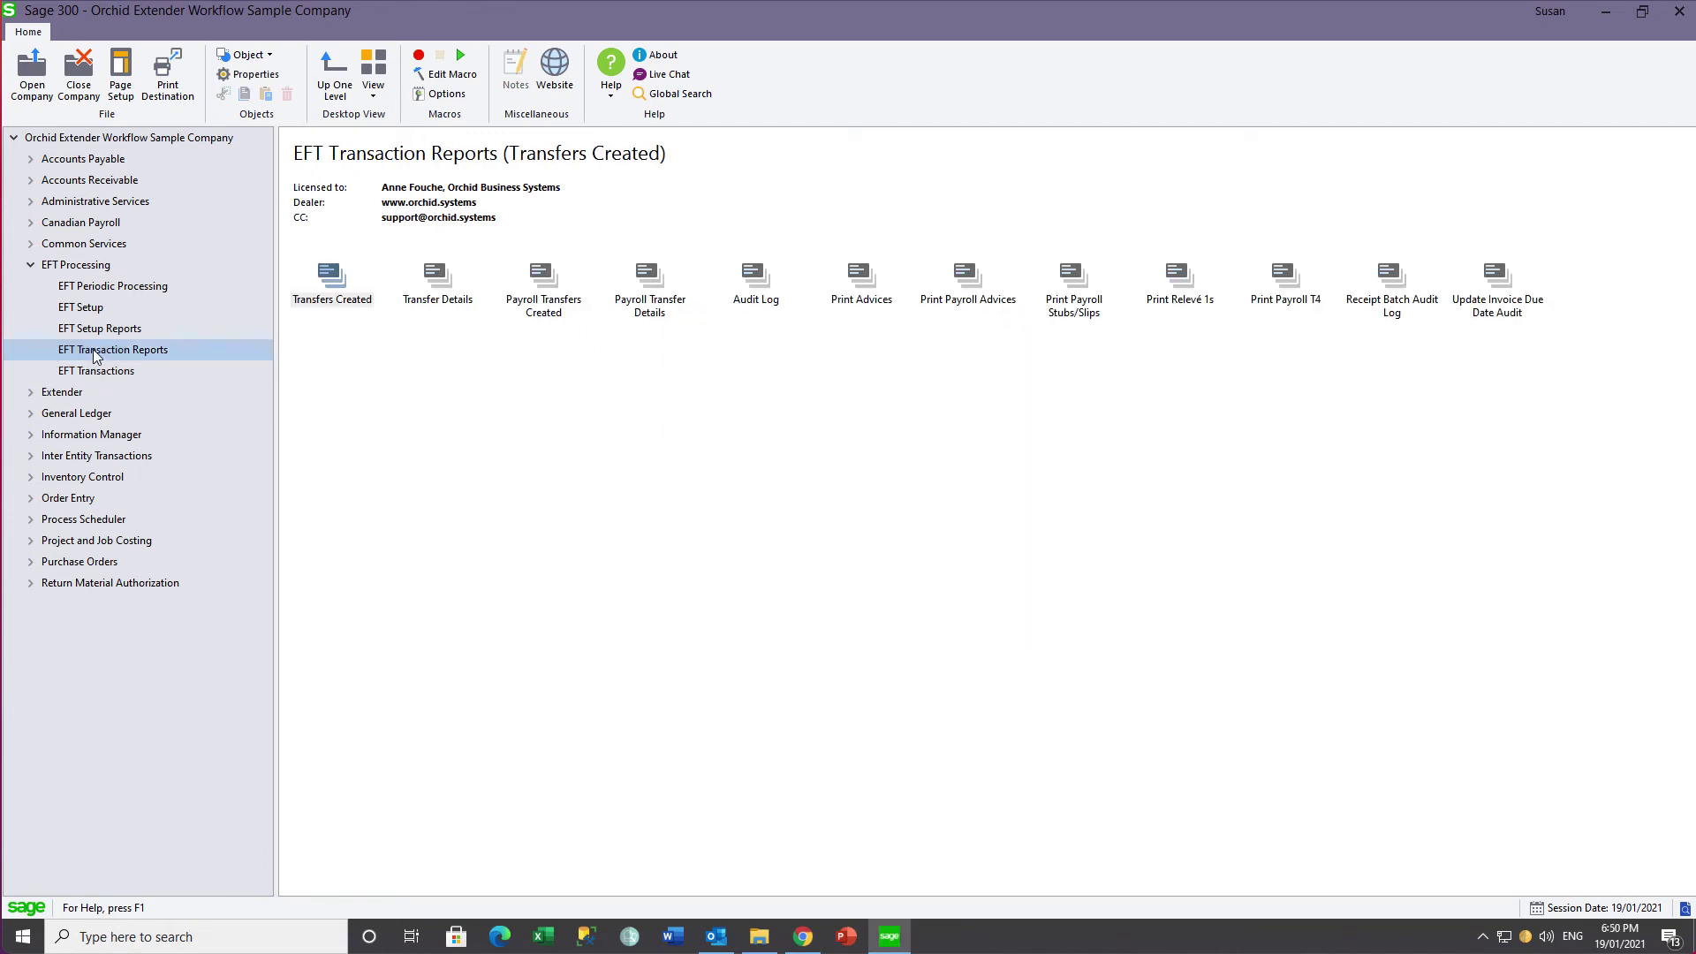
pyautogui.doubleClick(856, 279)
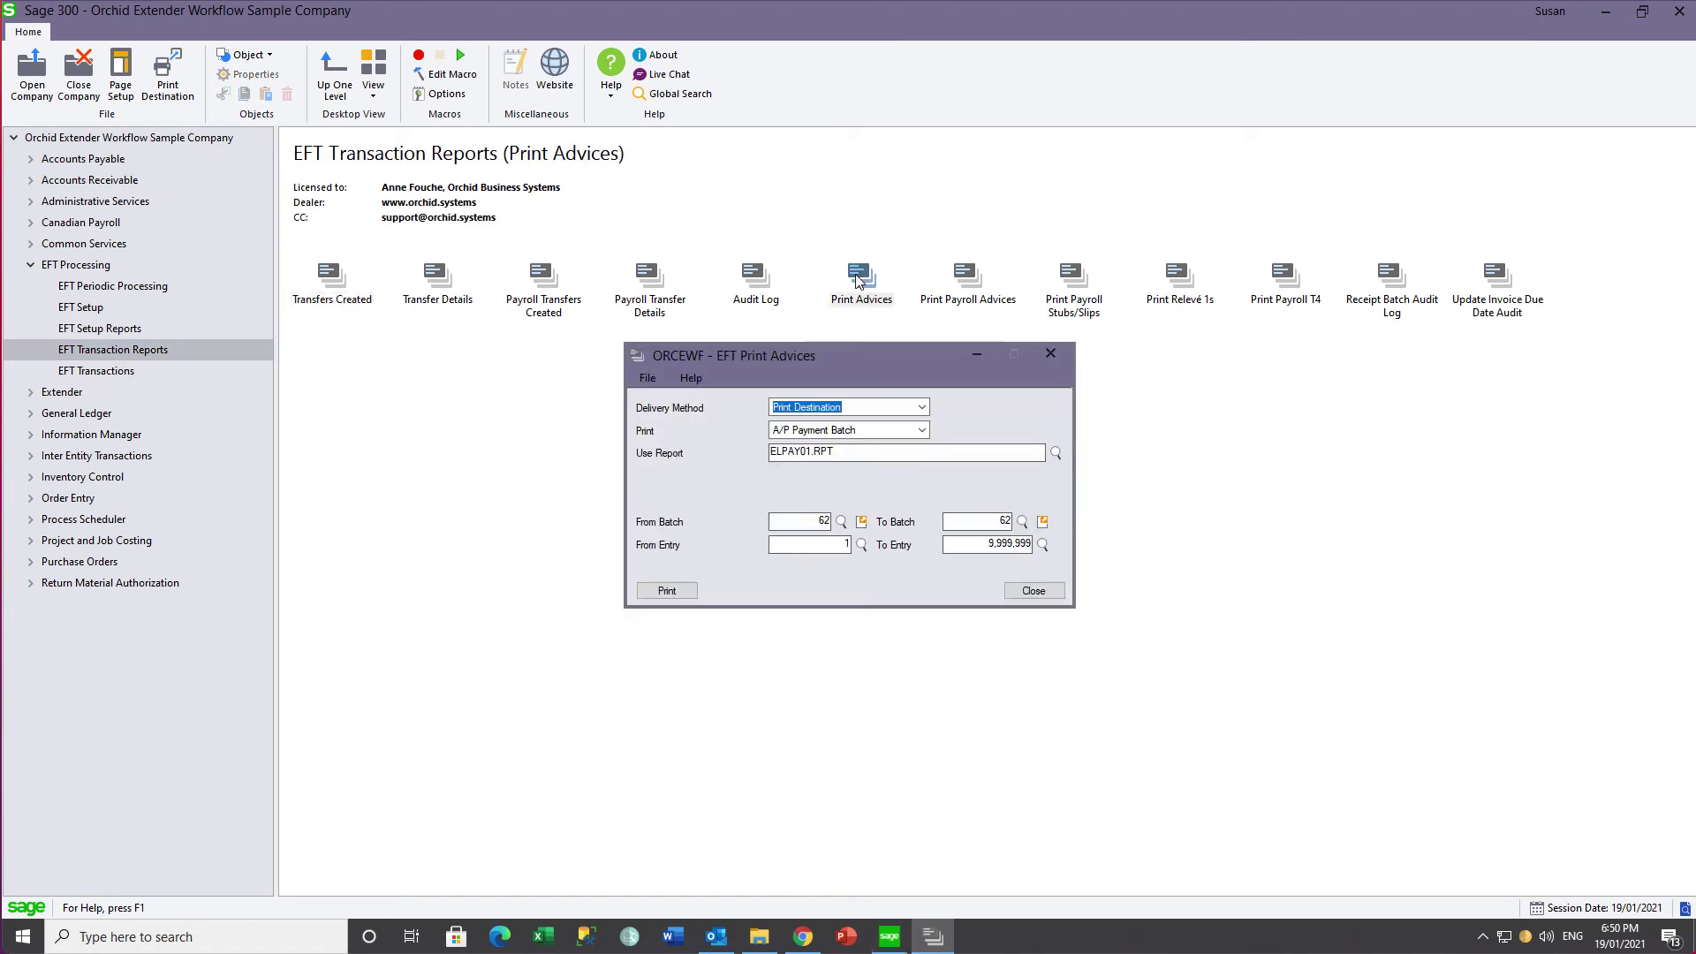
pyautogui.click(921, 406)
pyautogui.click(921, 434)
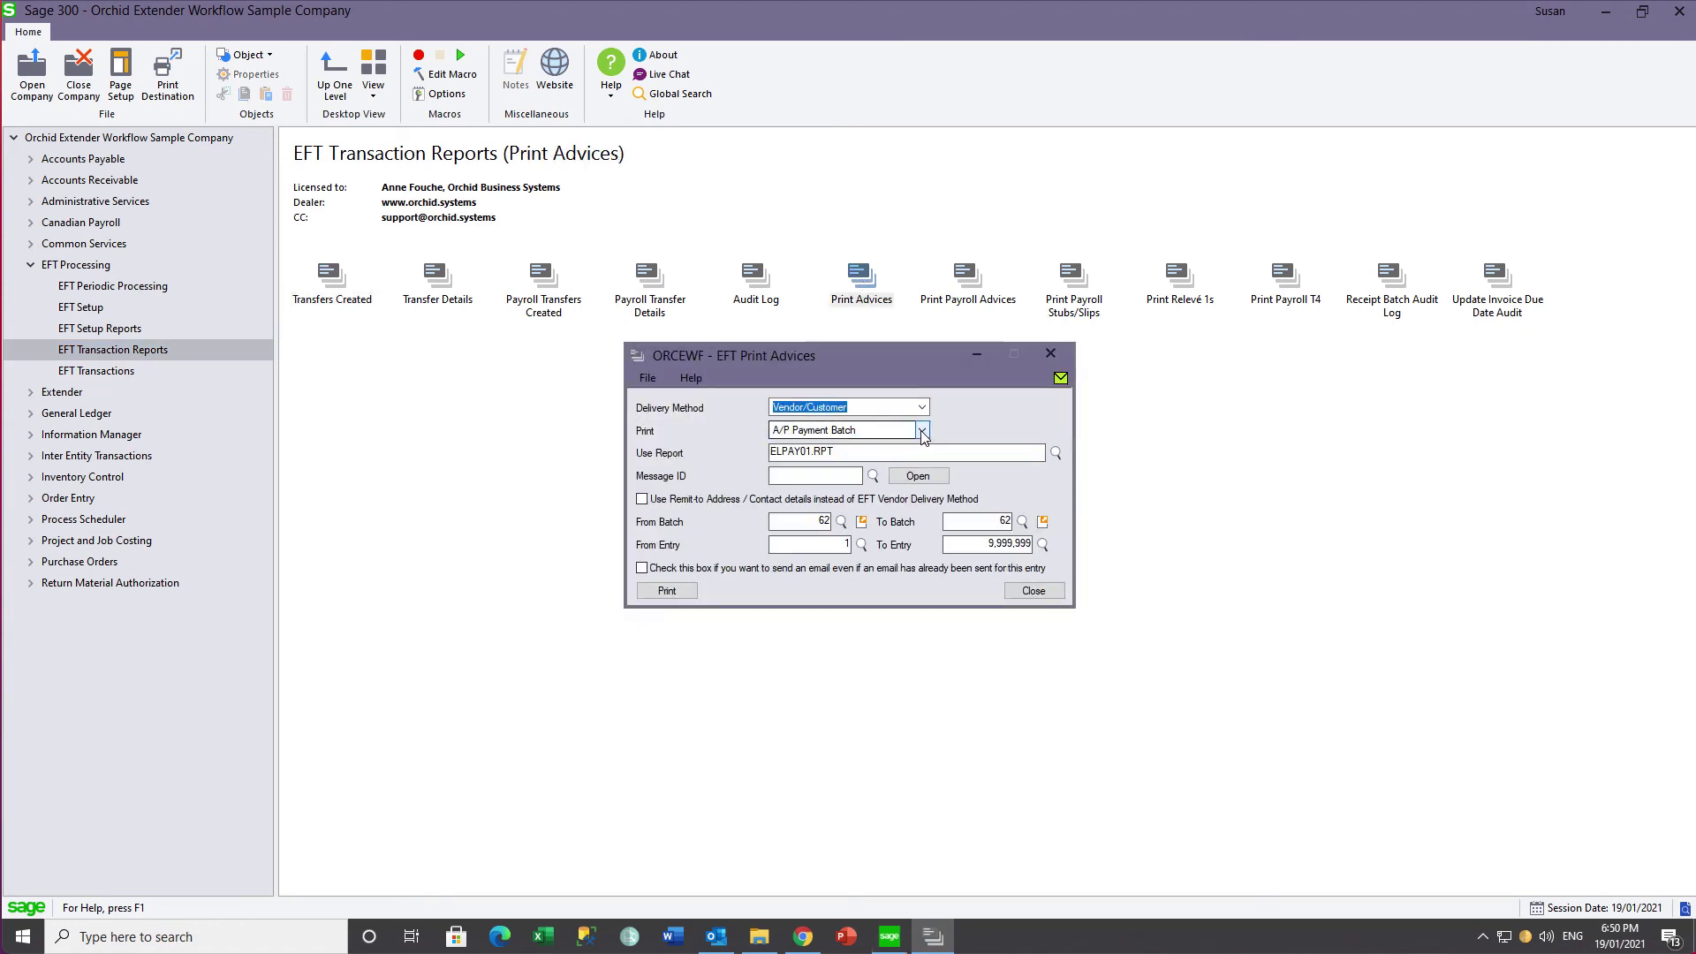
pyautogui.click(921, 431)
pyautogui.click(831, 455)
pyautogui.click(872, 475)
pyautogui.click(146, 268)
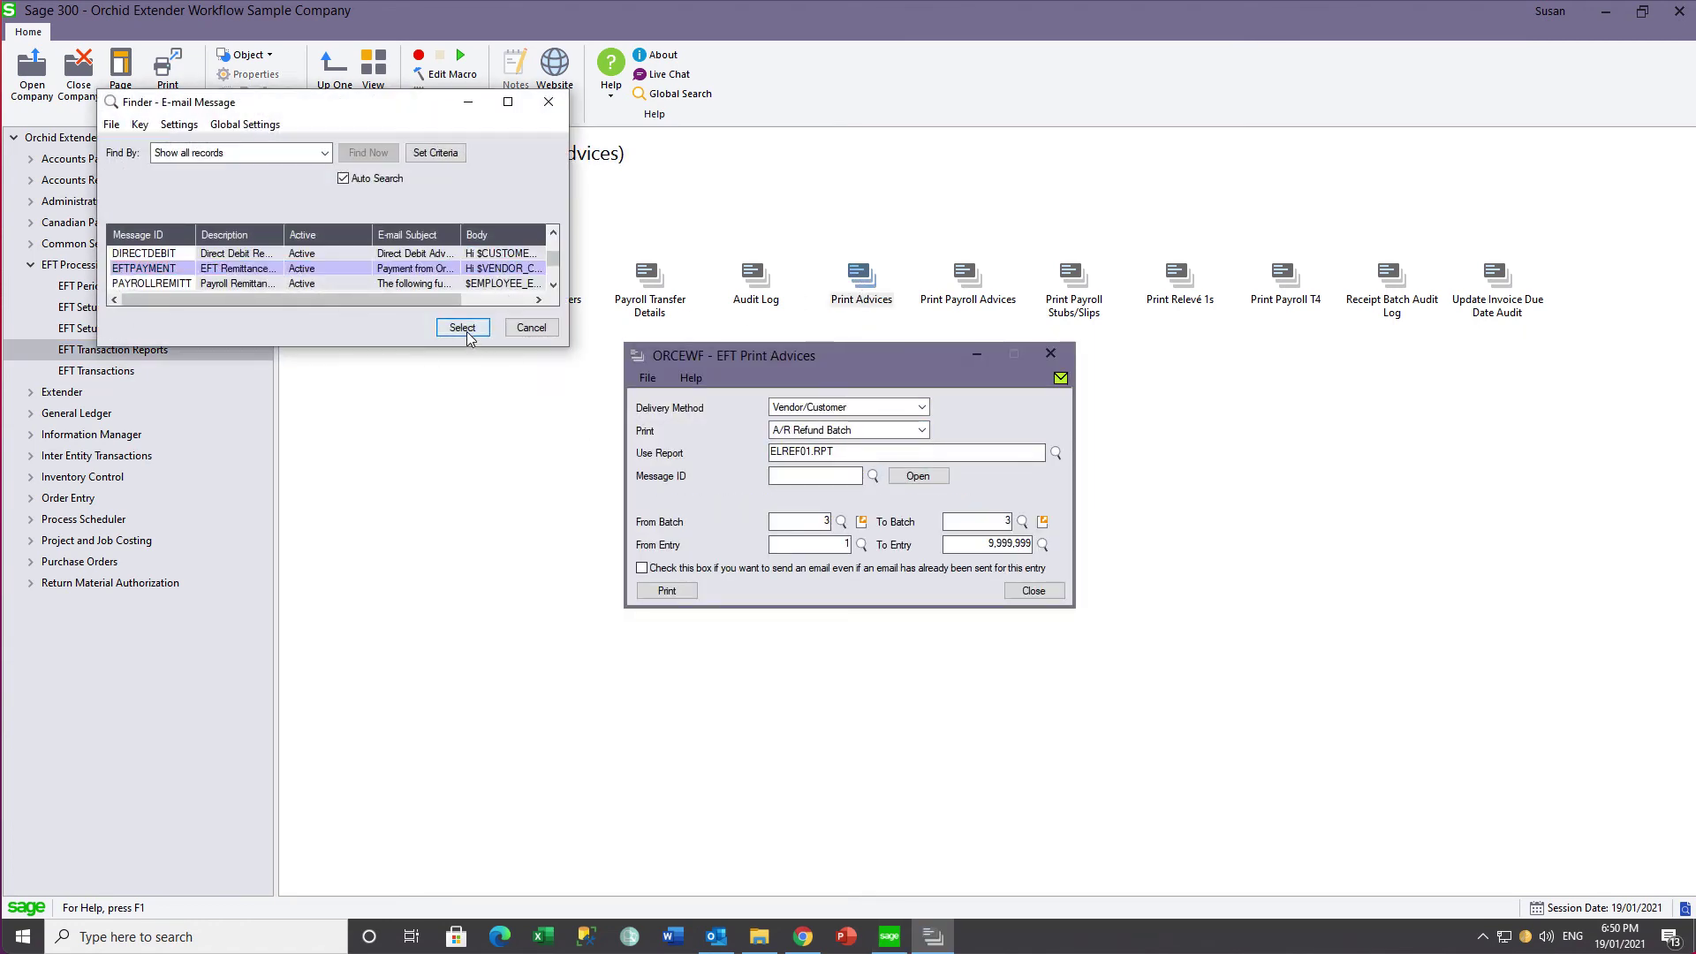
pyautogui.click(467, 332)
pyautogui.click(667, 590)
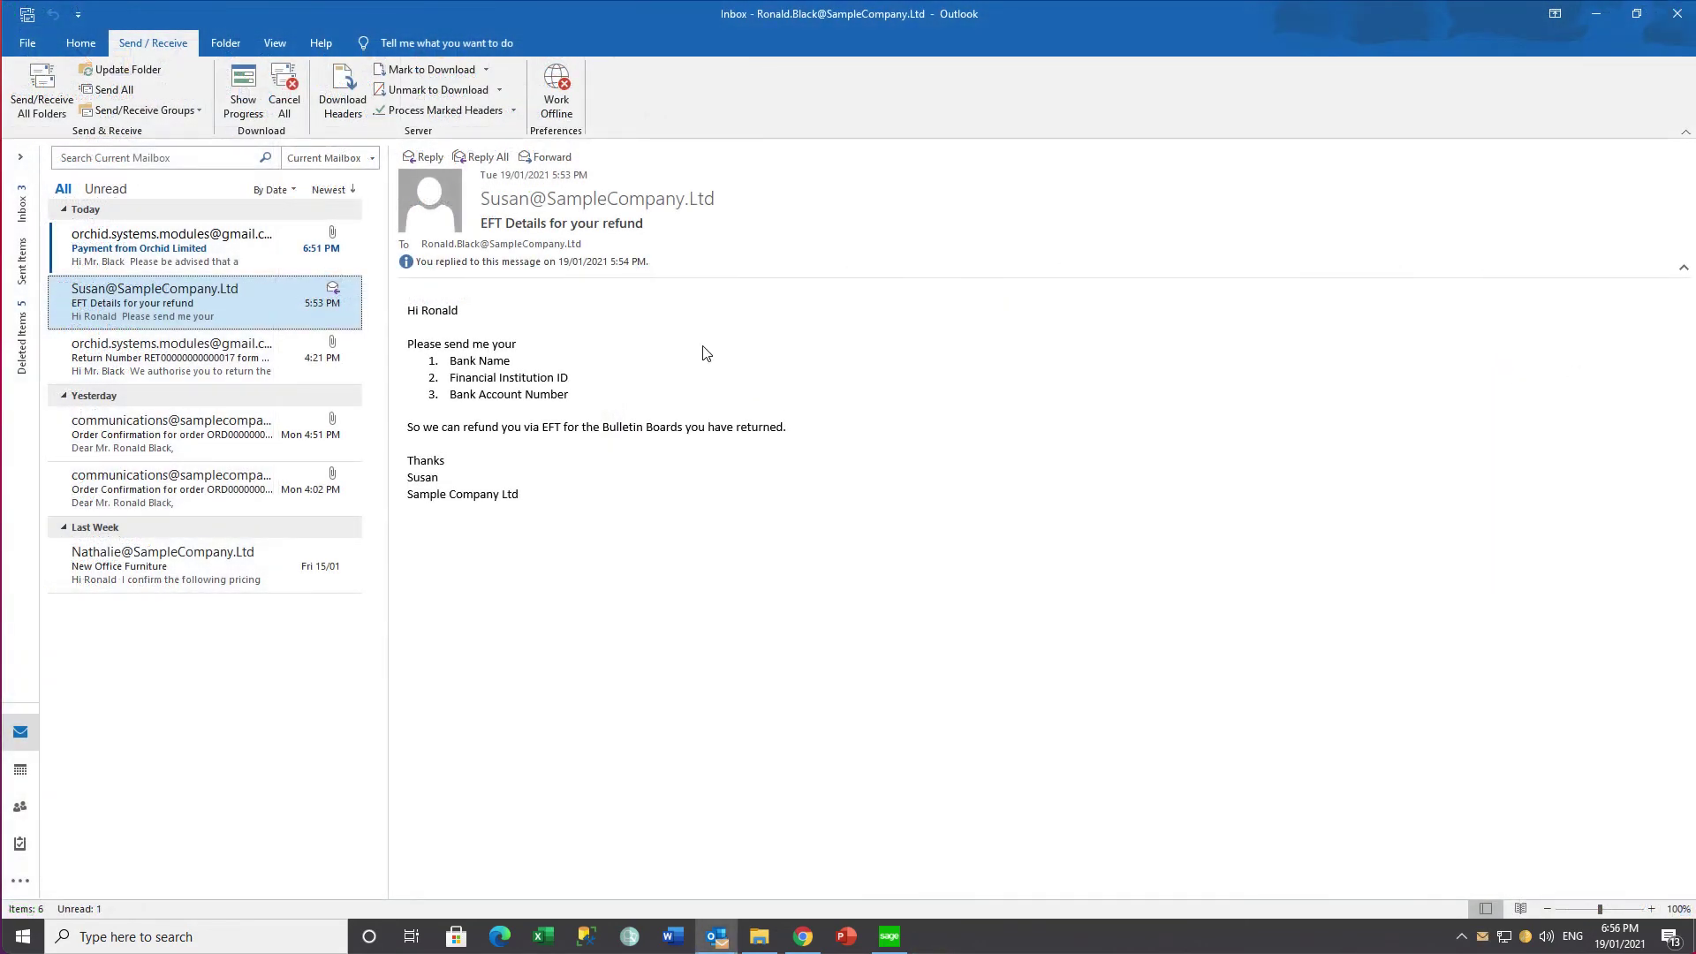
# In the customer's Outlook inbox, open the Payment from Orchid Limited email and its attached refund advice PDF.
pyautogui.click(155, 250)
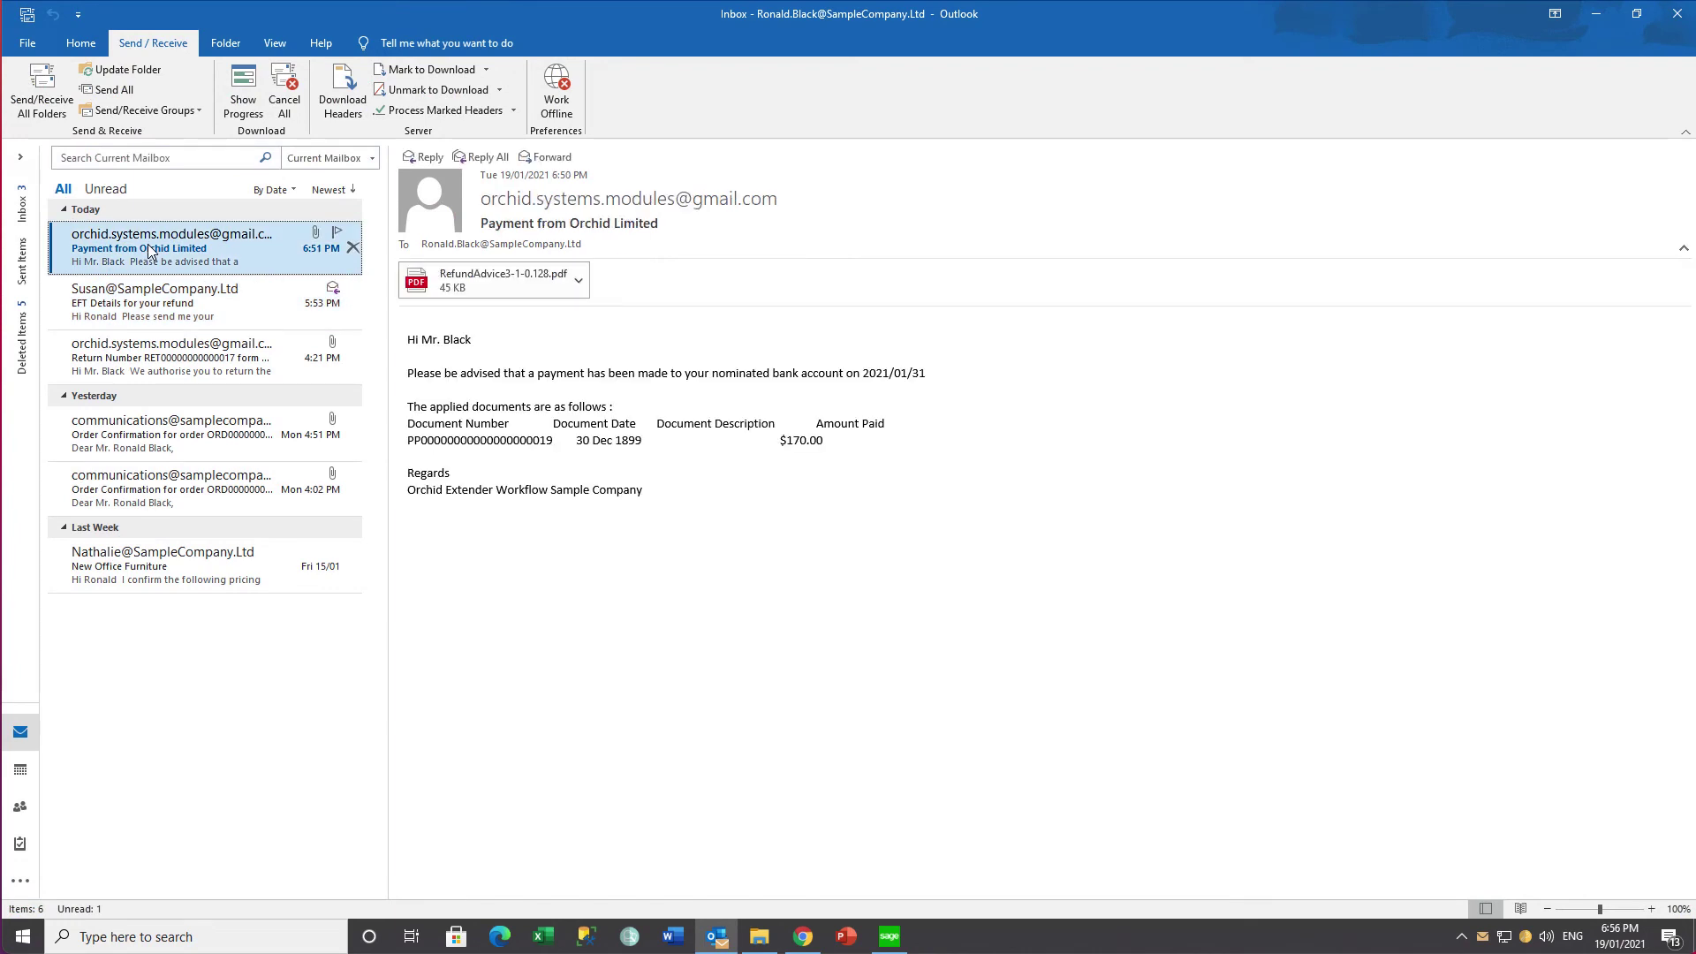
pyautogui.click(556, 278)
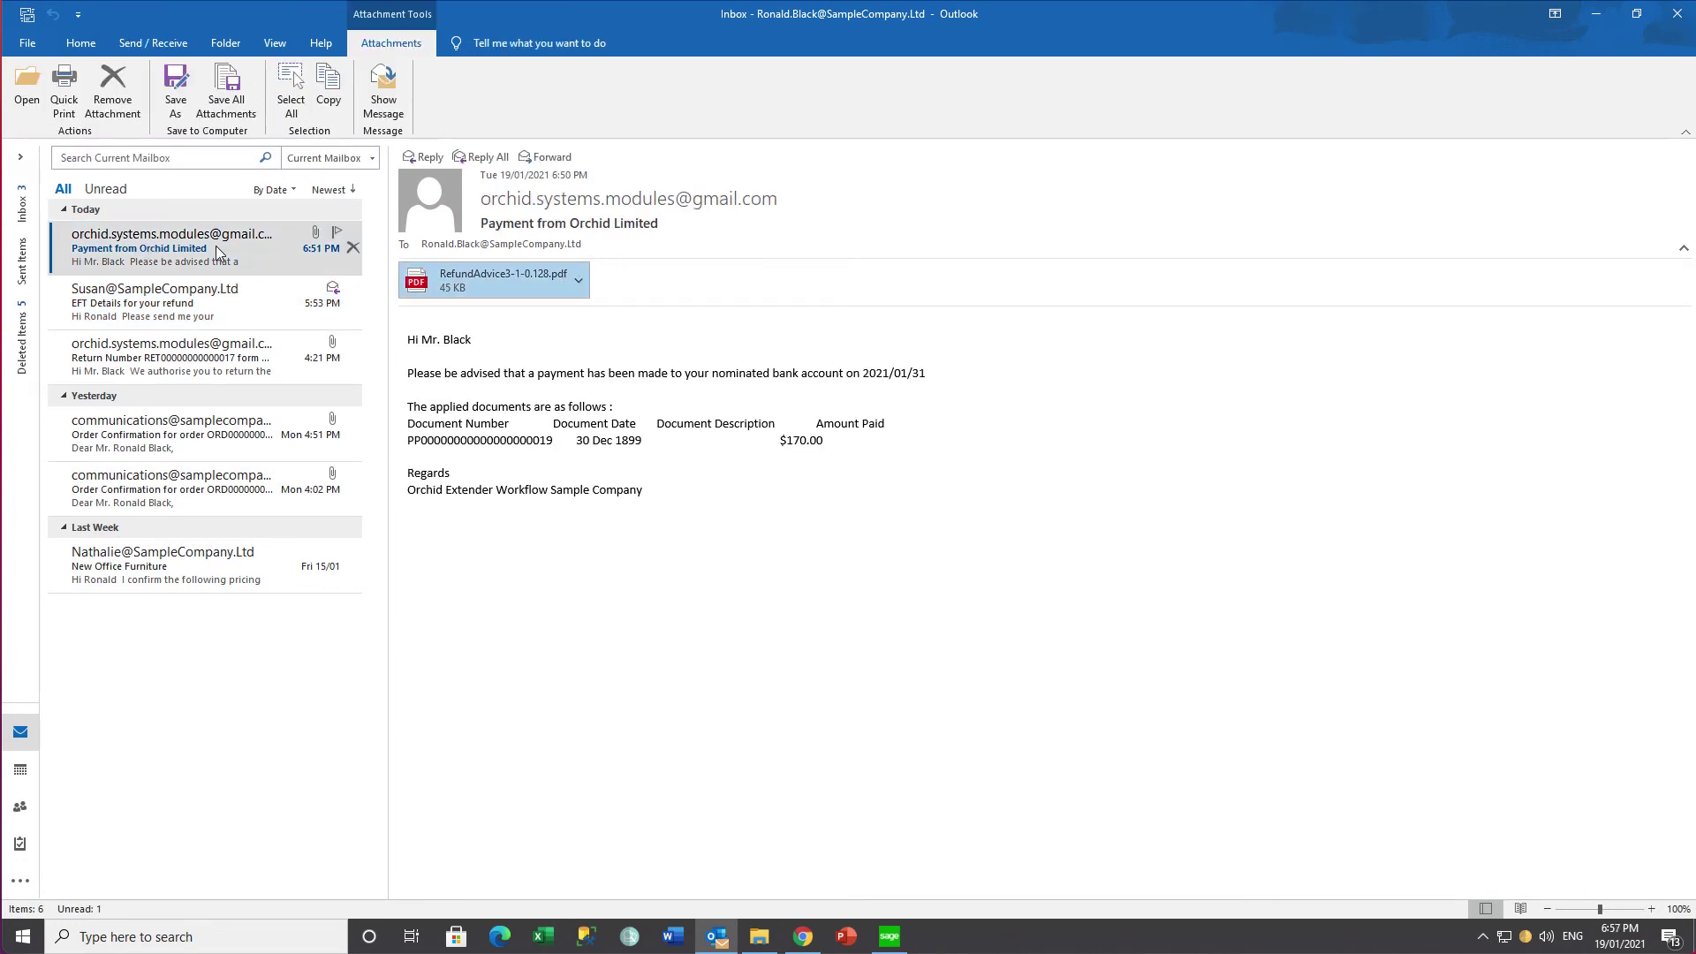
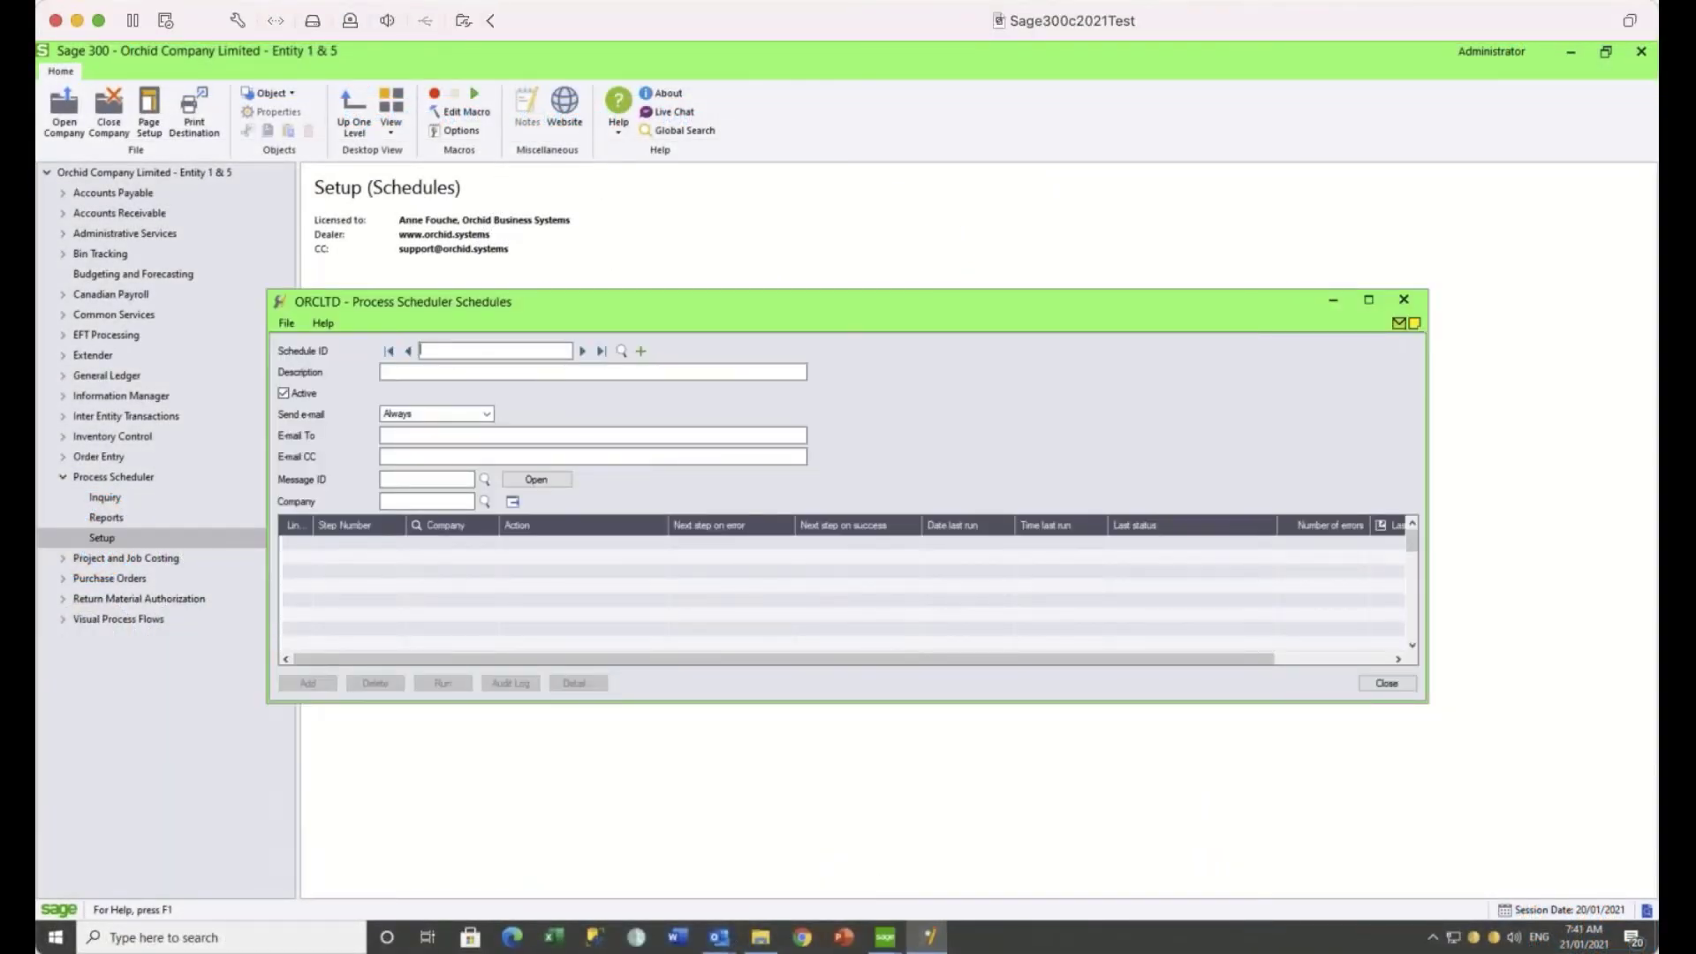
# Load the RMACUBES schedule in Process Scheduler and review the details of both Refresh Info-Explorer Cube steps.
pyautogui.click(623, 353)
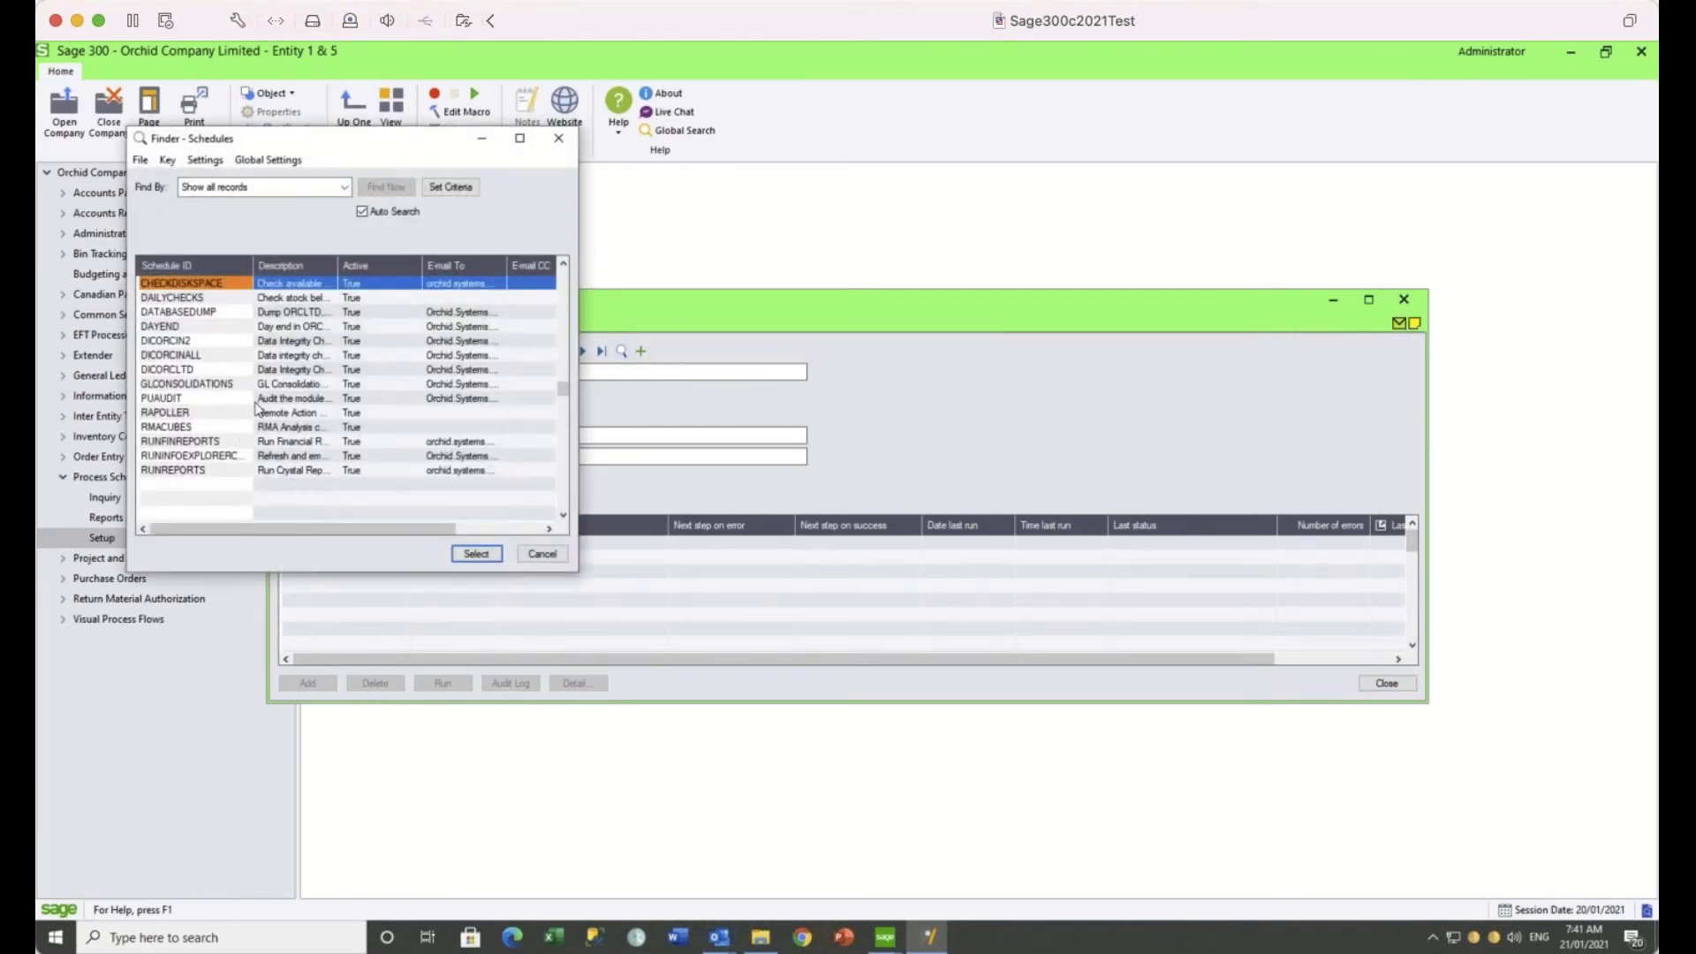
pyautogui.click(174, 429)
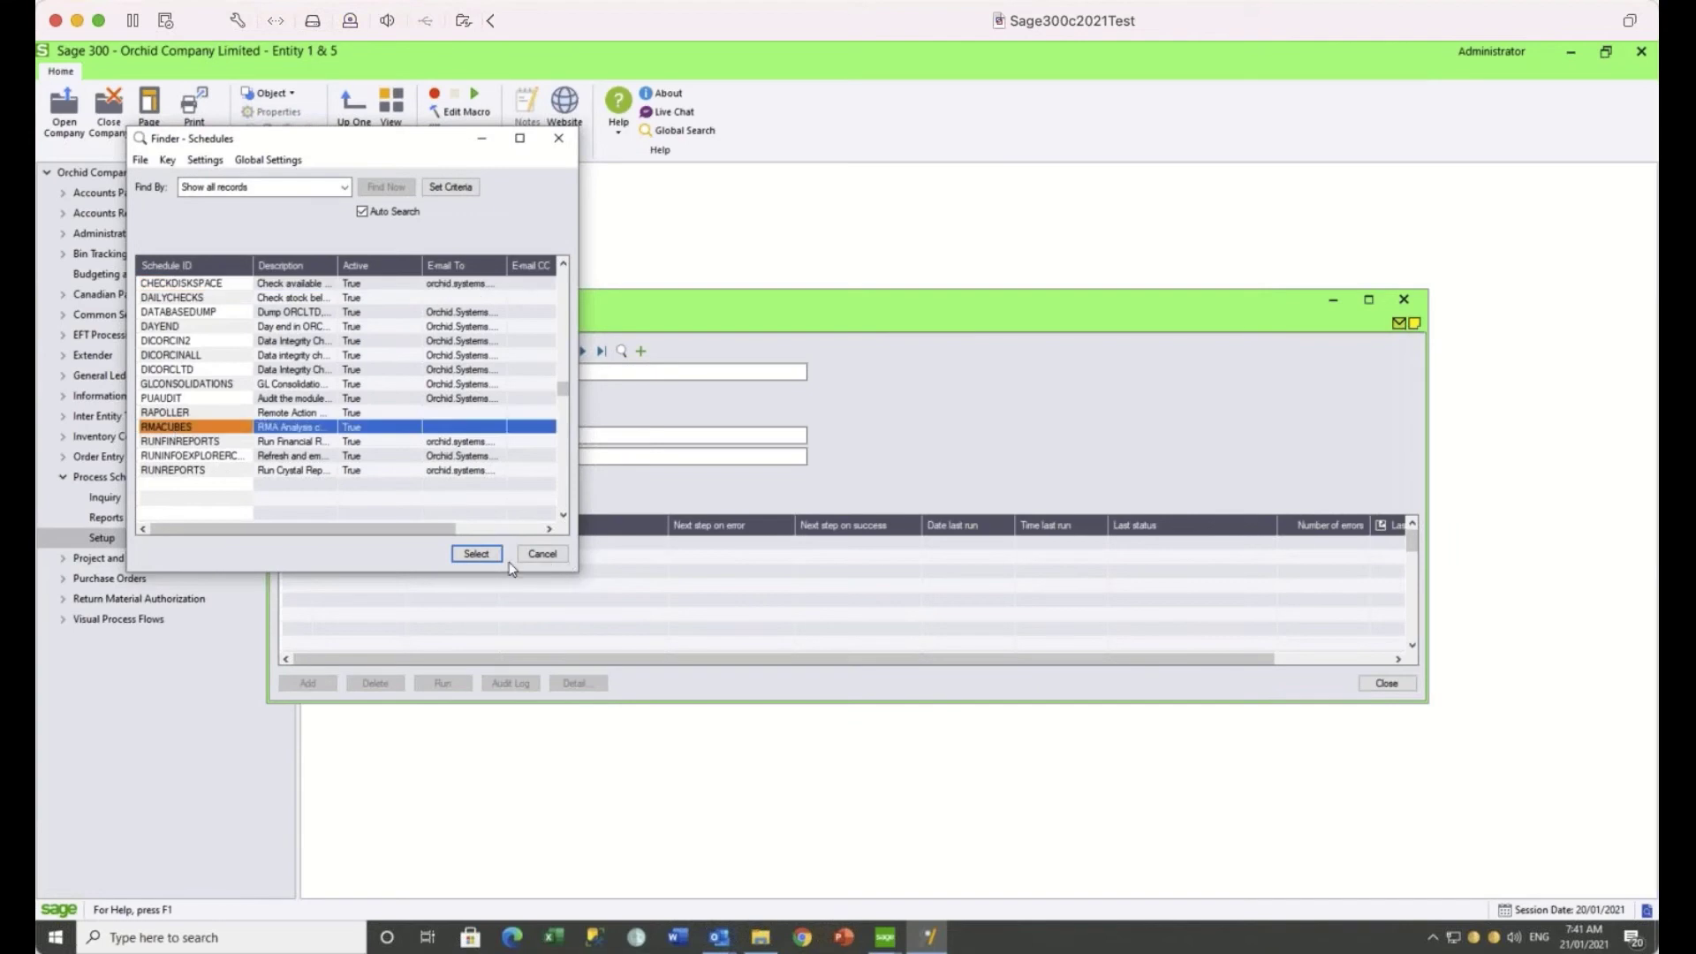
pyautogui.click(477, 553)
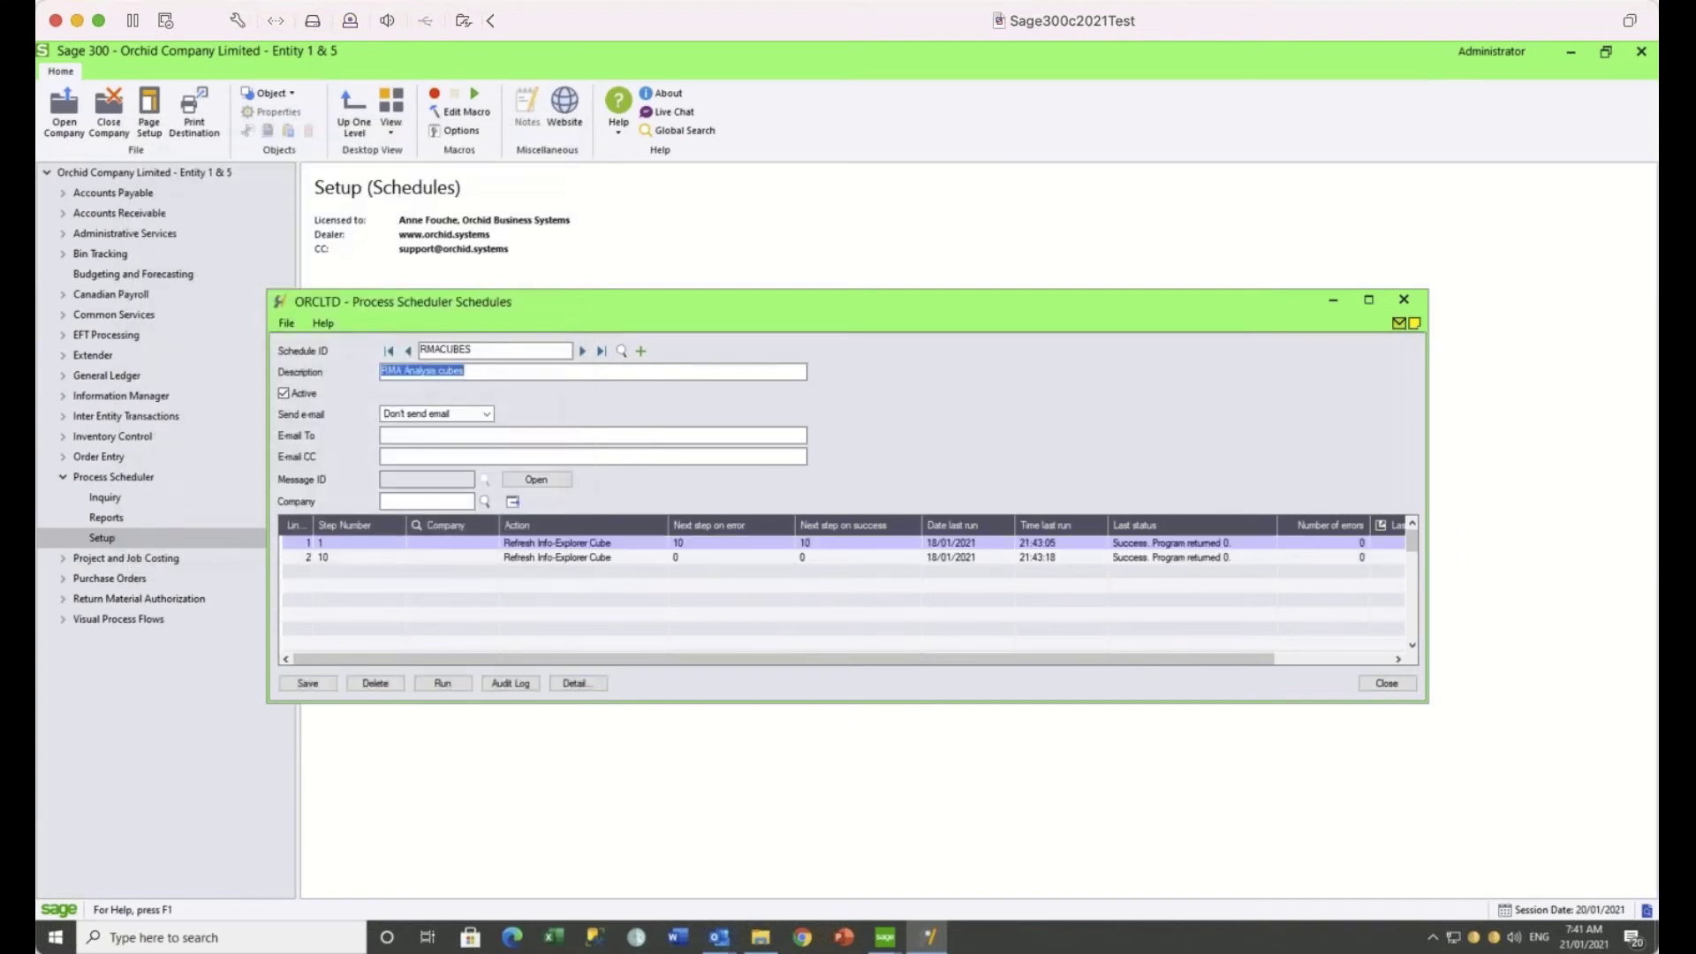
pyautogui.click(589, 544)
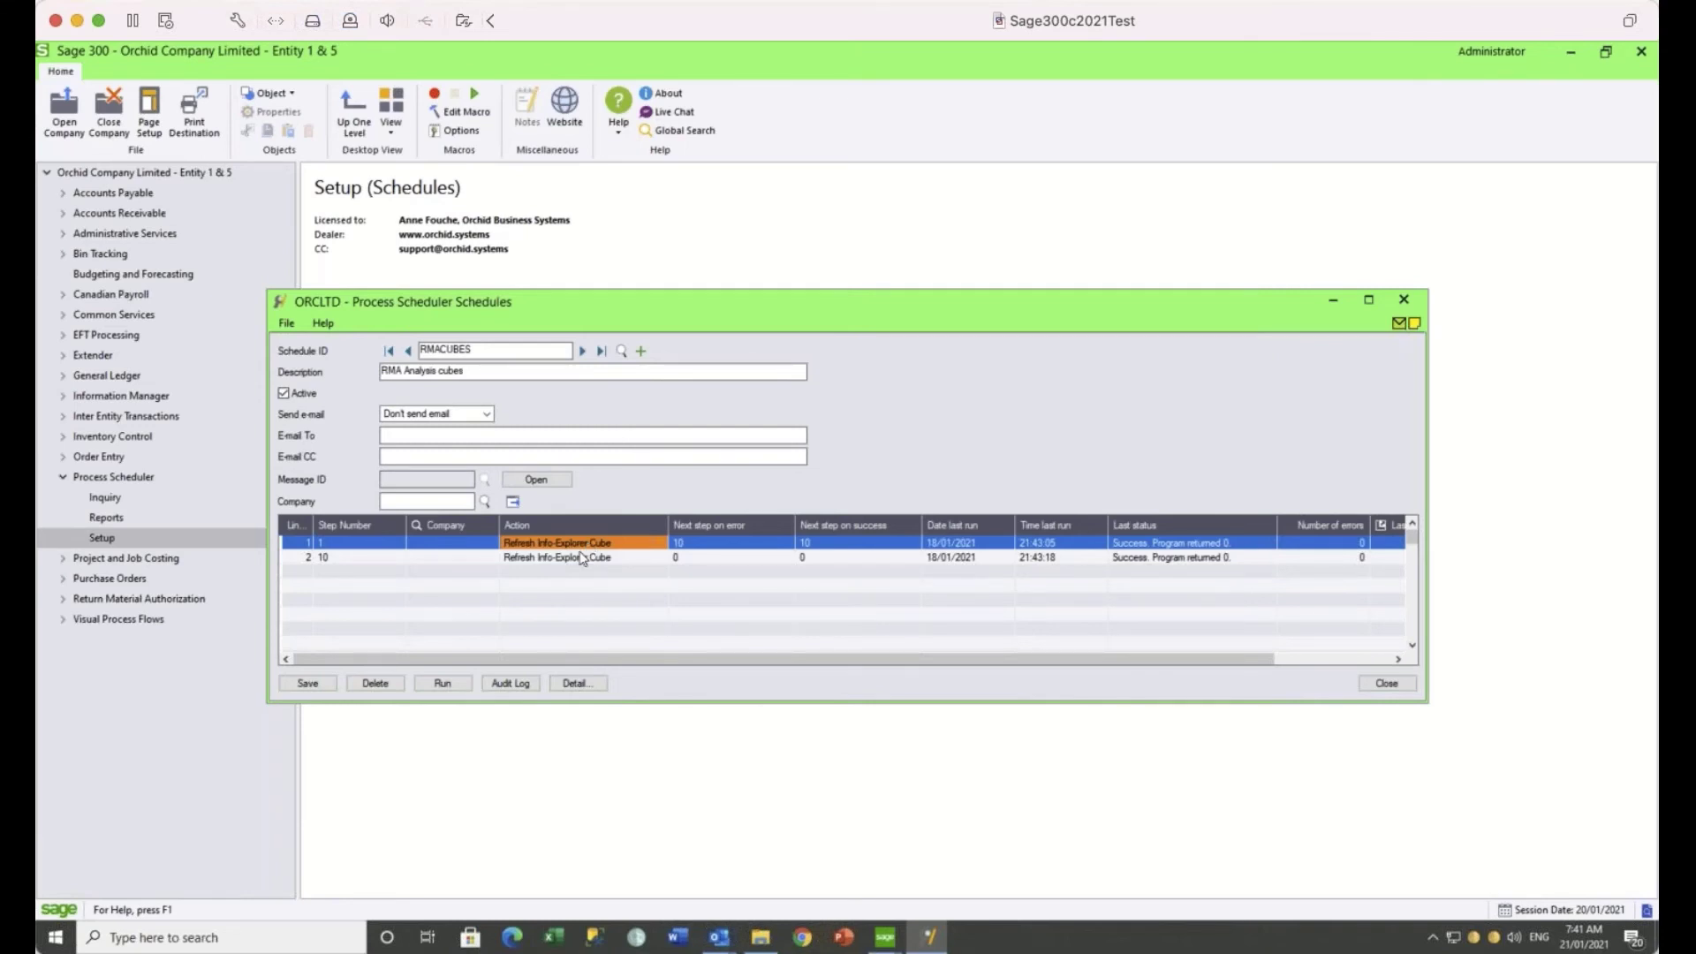
pyautogui.click(583, 684)
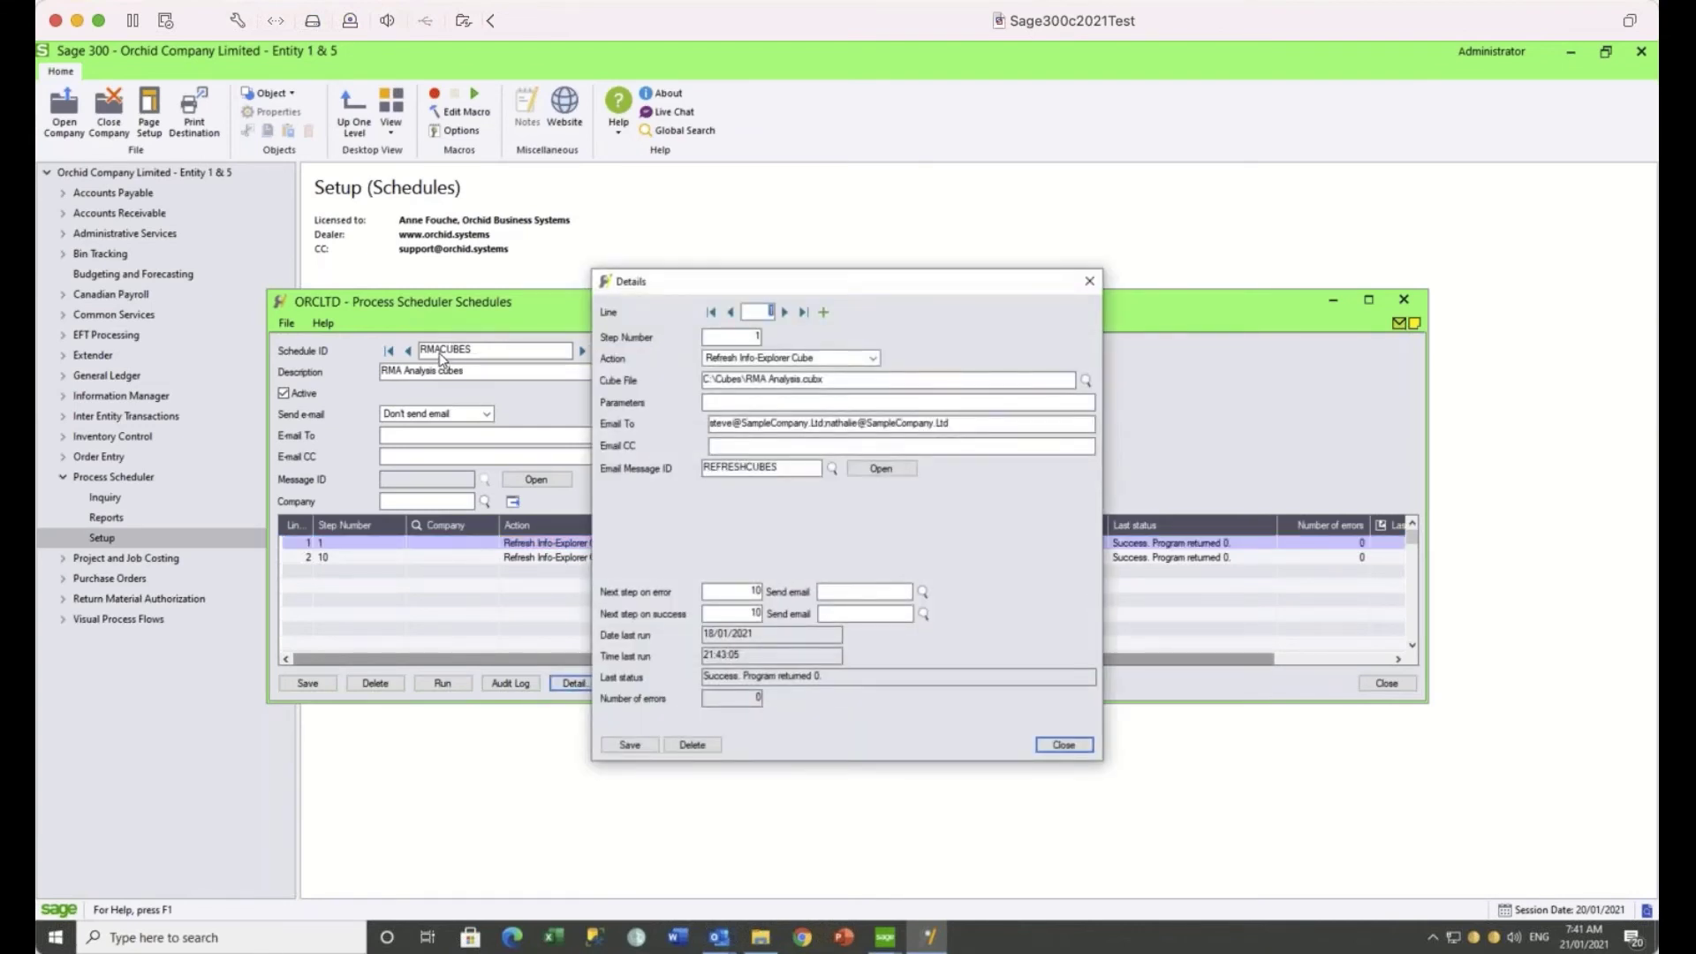
pyautogui.moveTo(853, 379); pyautogui.dragTo(706, 378)
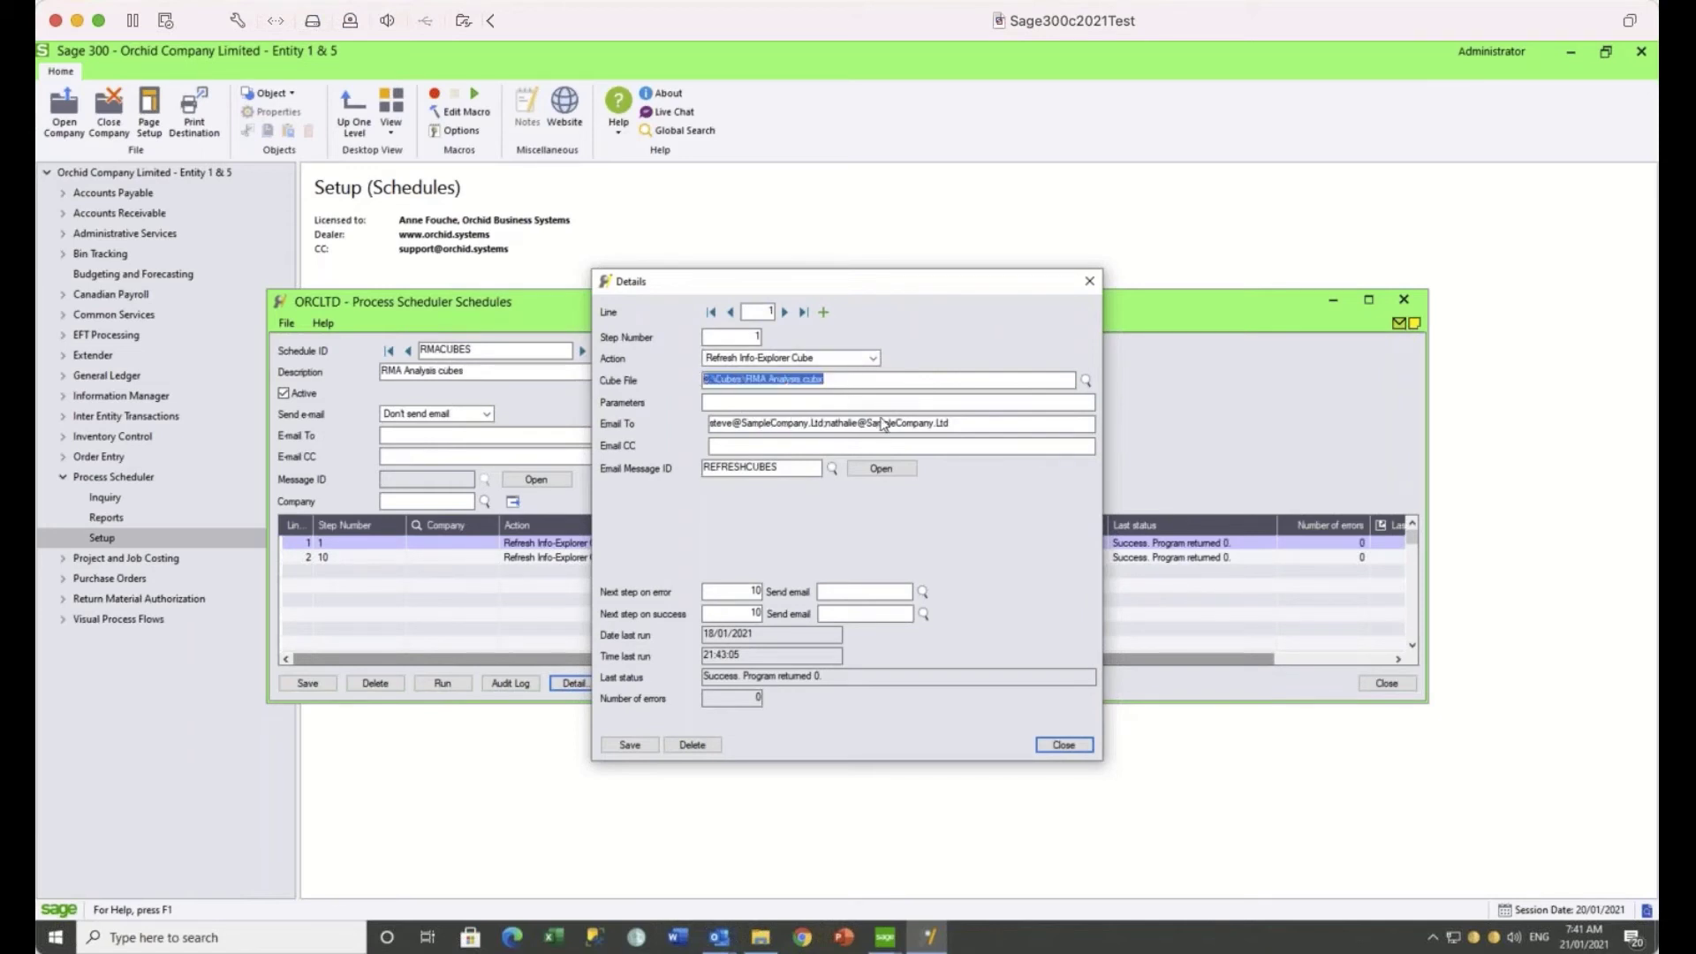
pyautogui.click(784, 312)
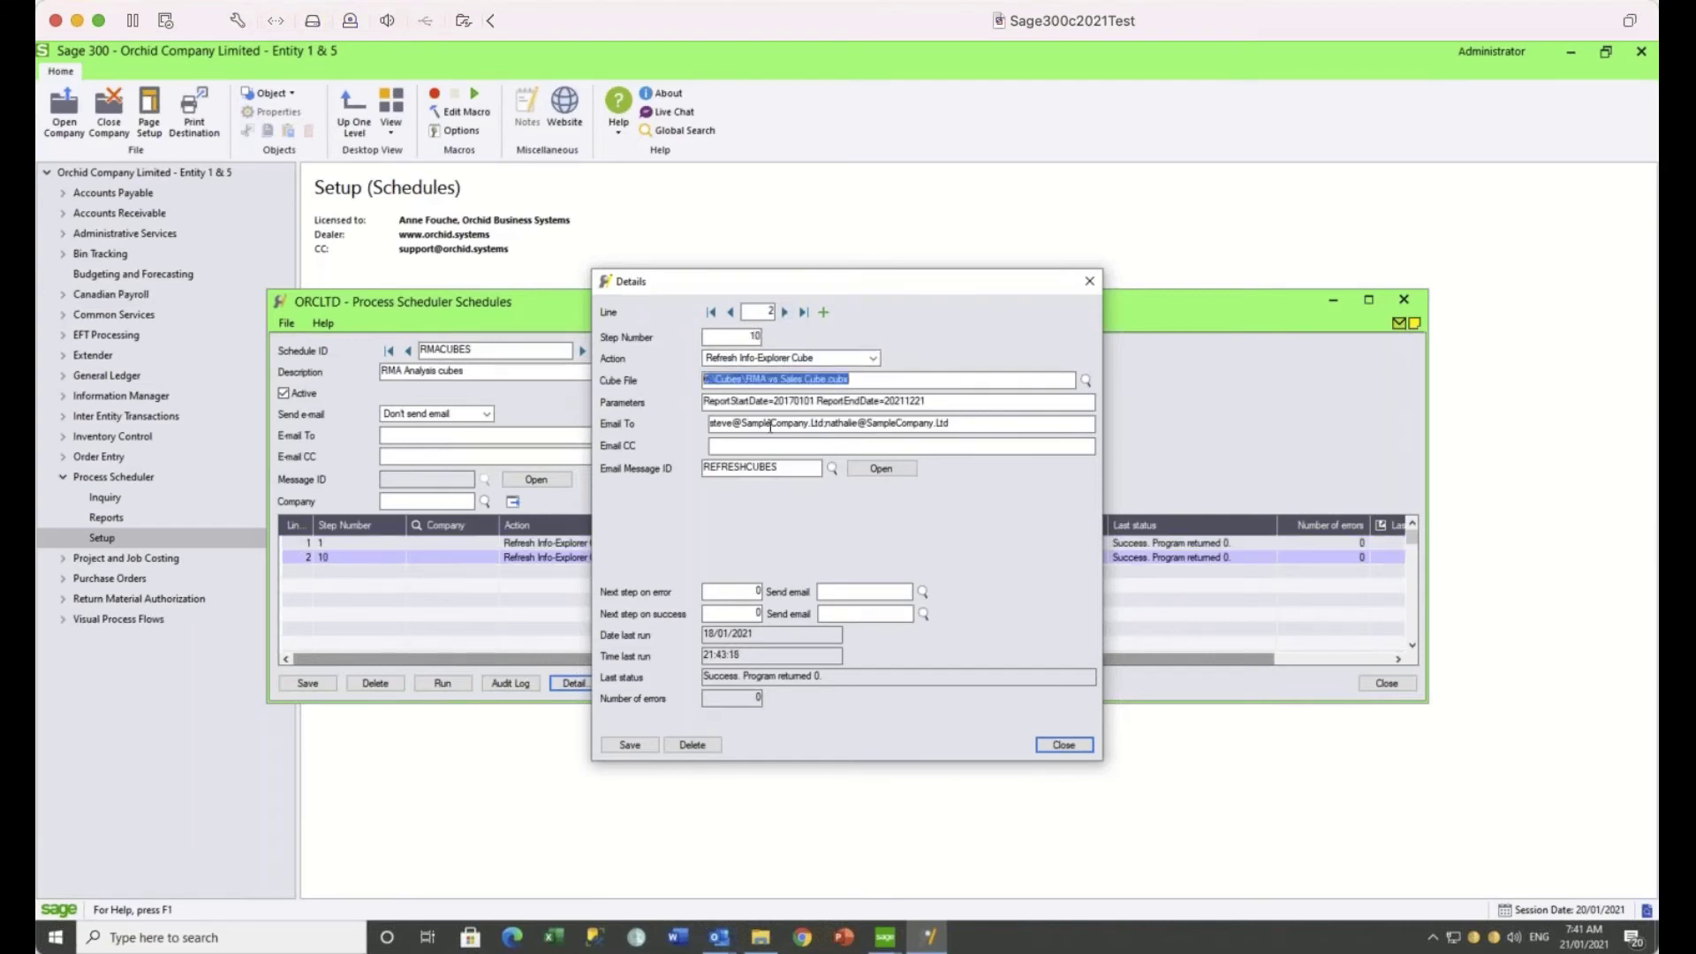
pyautogui.click(1090, 283)
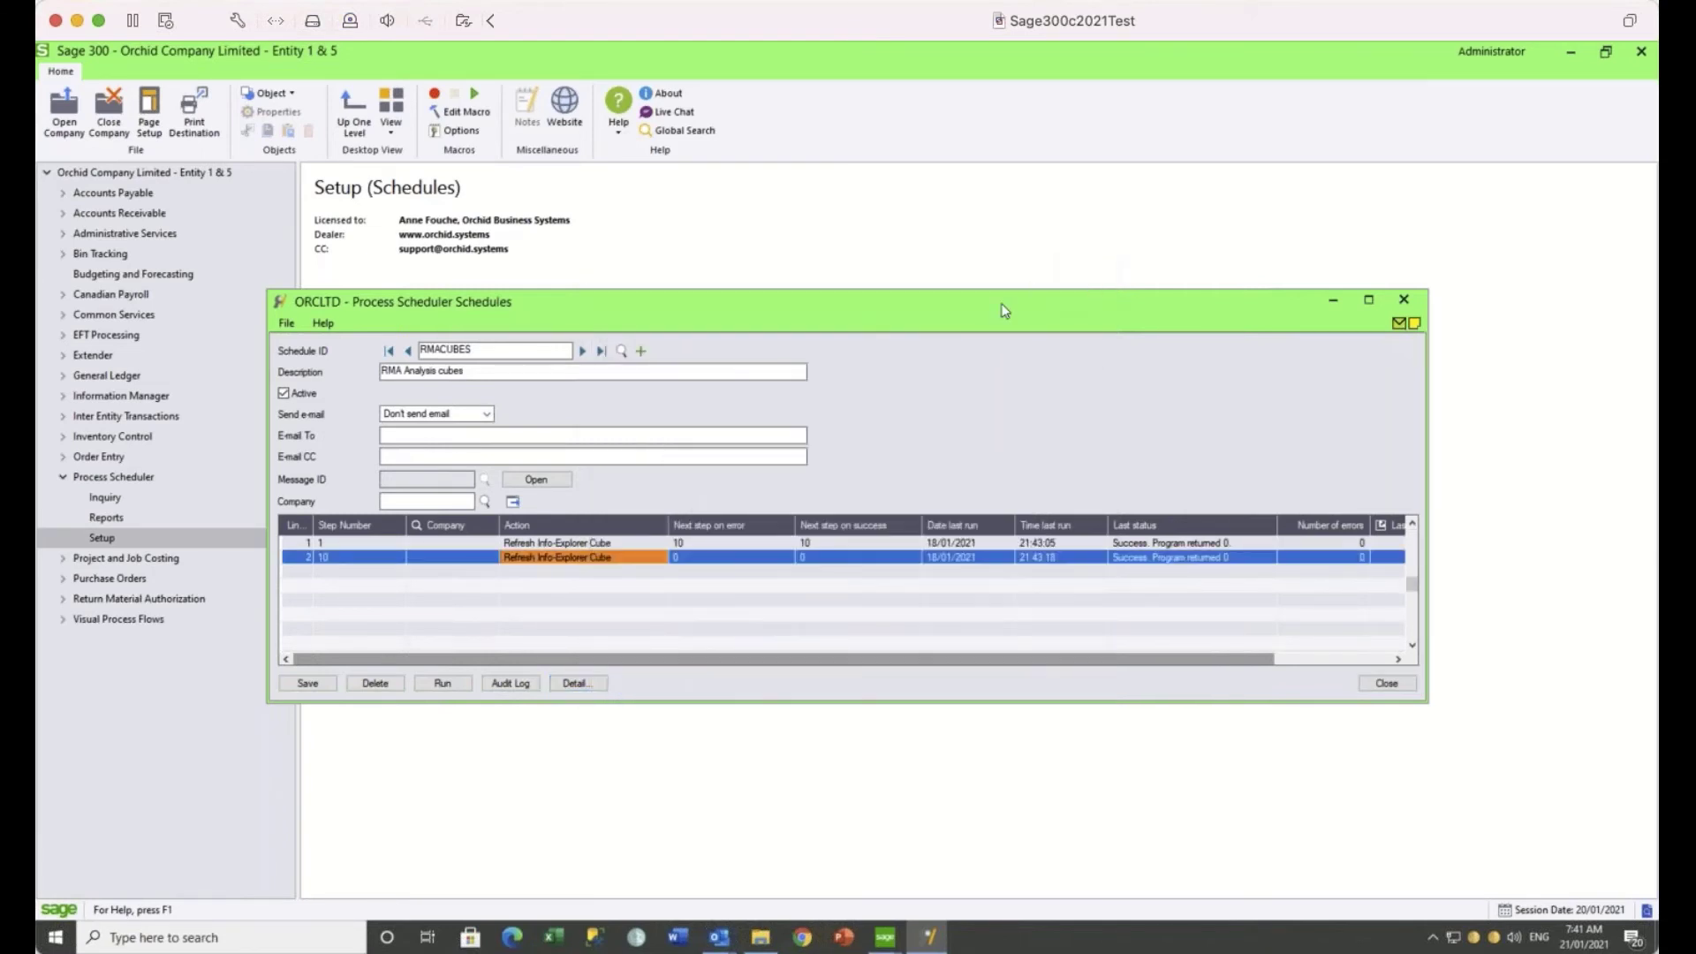
# Load the RUNREPORTS schedule and review its Run Information Manager Report steps for each company.
pyautogui.click(622, 352)
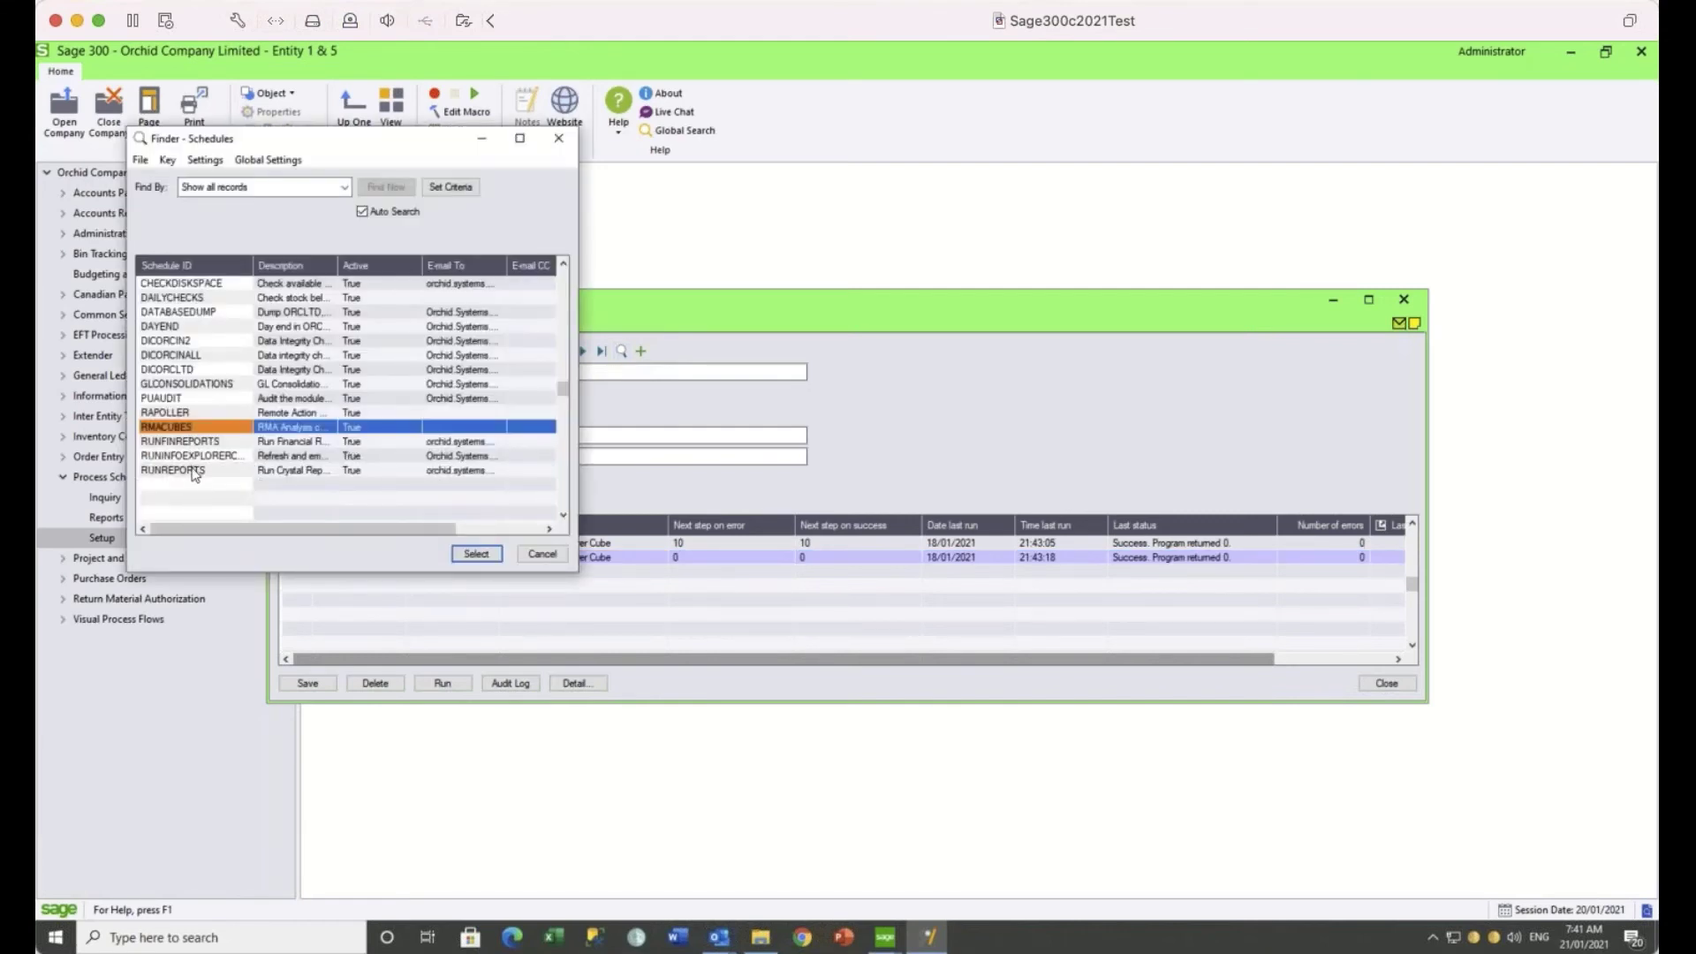
pyautogui.click(194, 471)
pyautogui.click(459, 555)
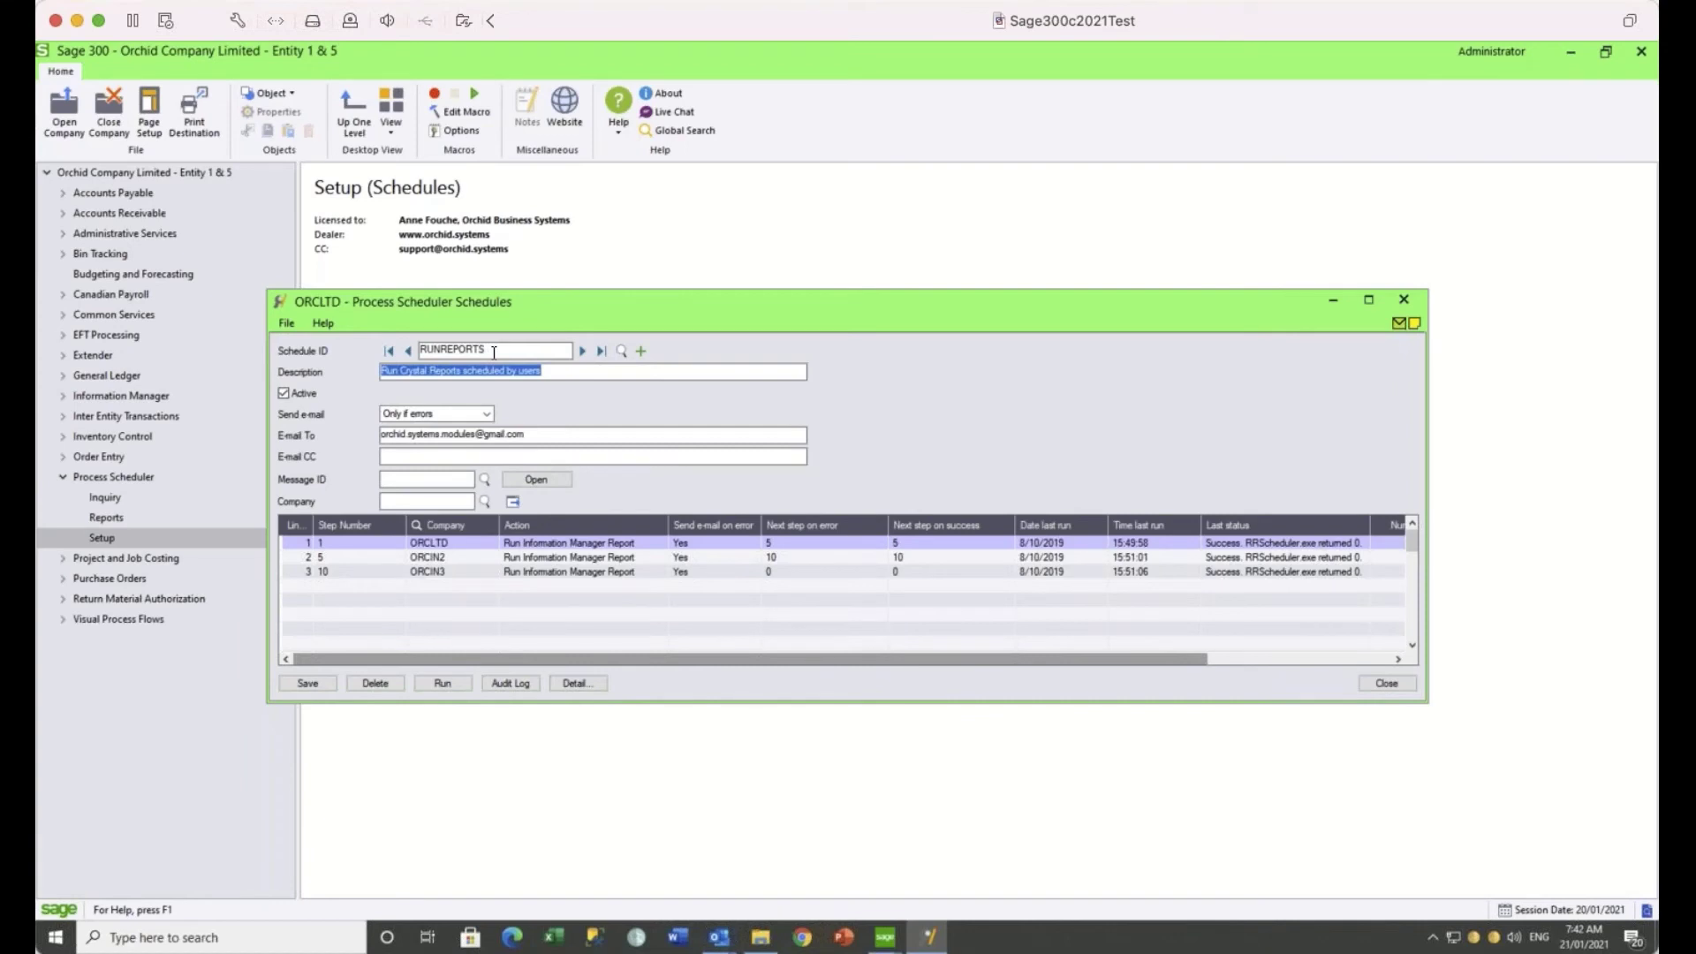
pyautogui.click(442, 555)
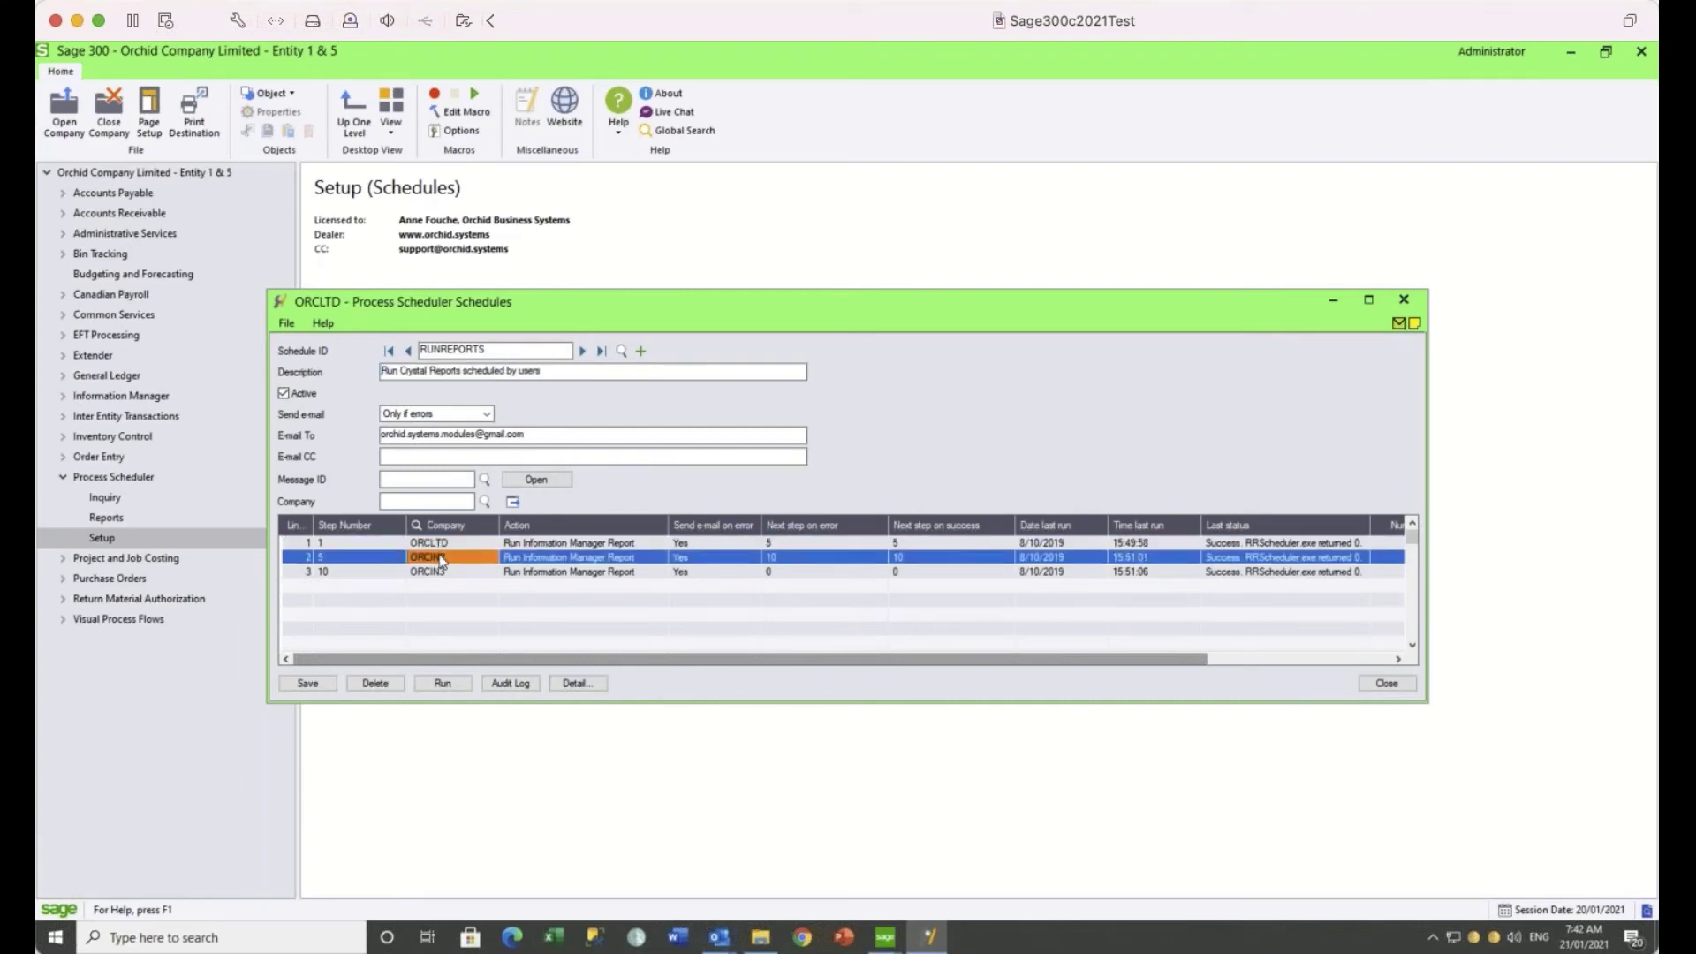
pyautogui.click(576, 542)
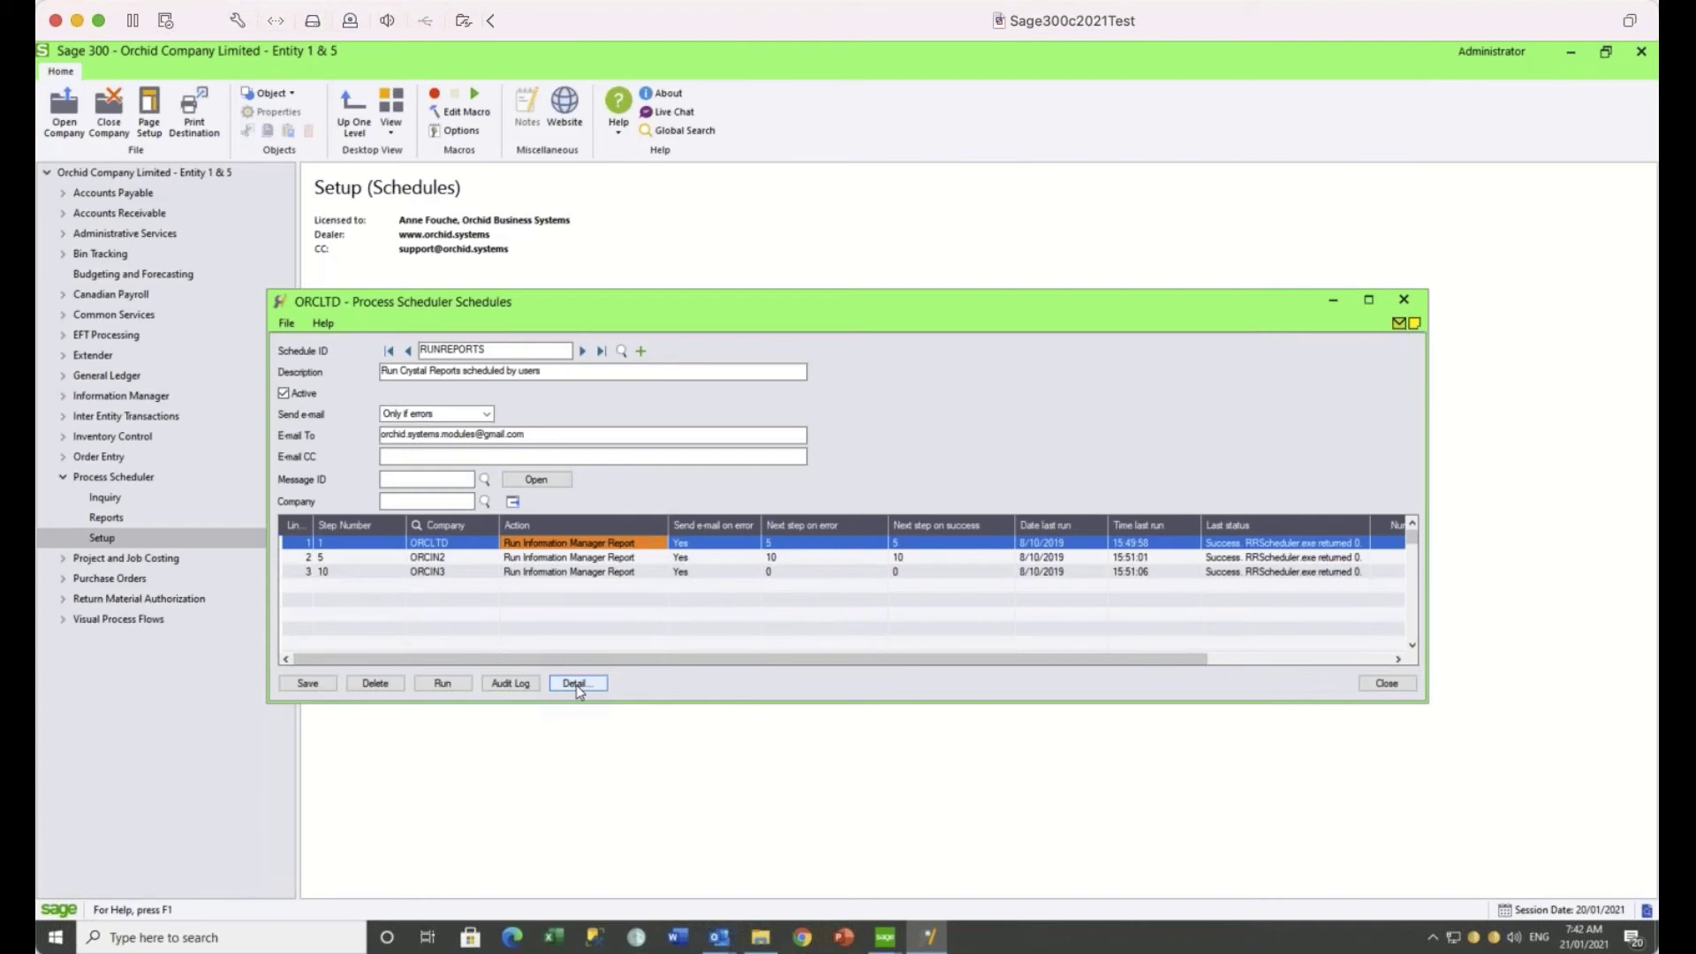
# Load the RUNFINREPORTS schedule and review the details of its Run Financial Report Group step.
pyautogui.click(623, 352)
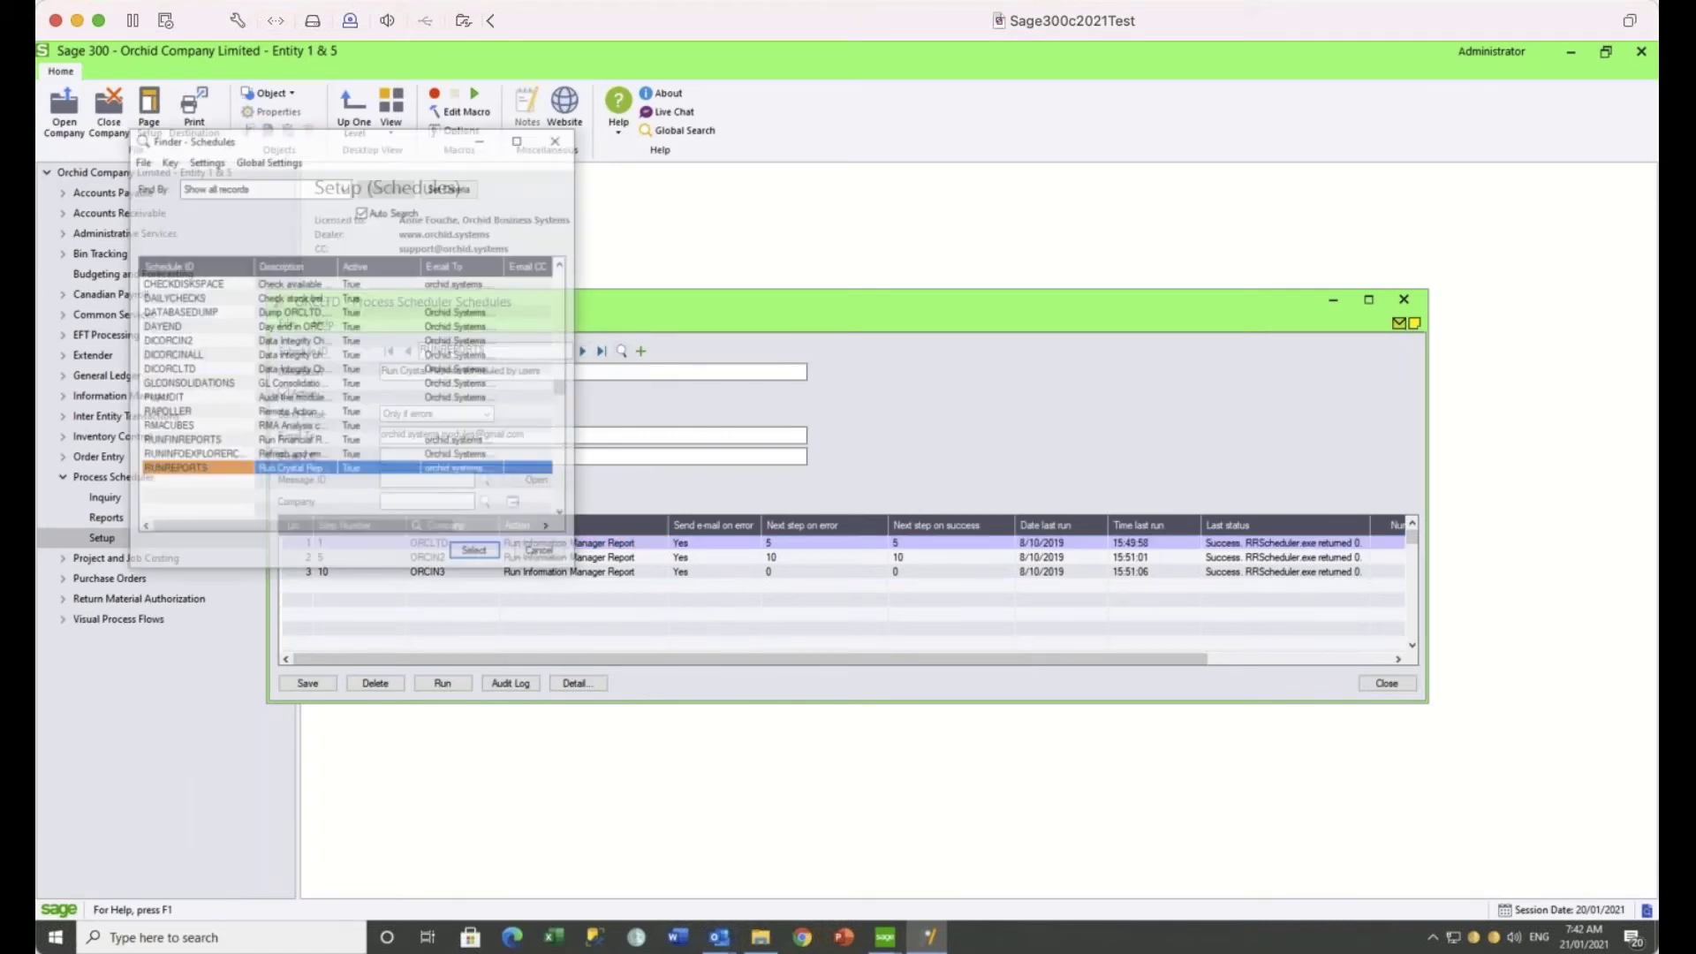
pyautogui.click(209, 443)
pyautogui.click(484, 554)
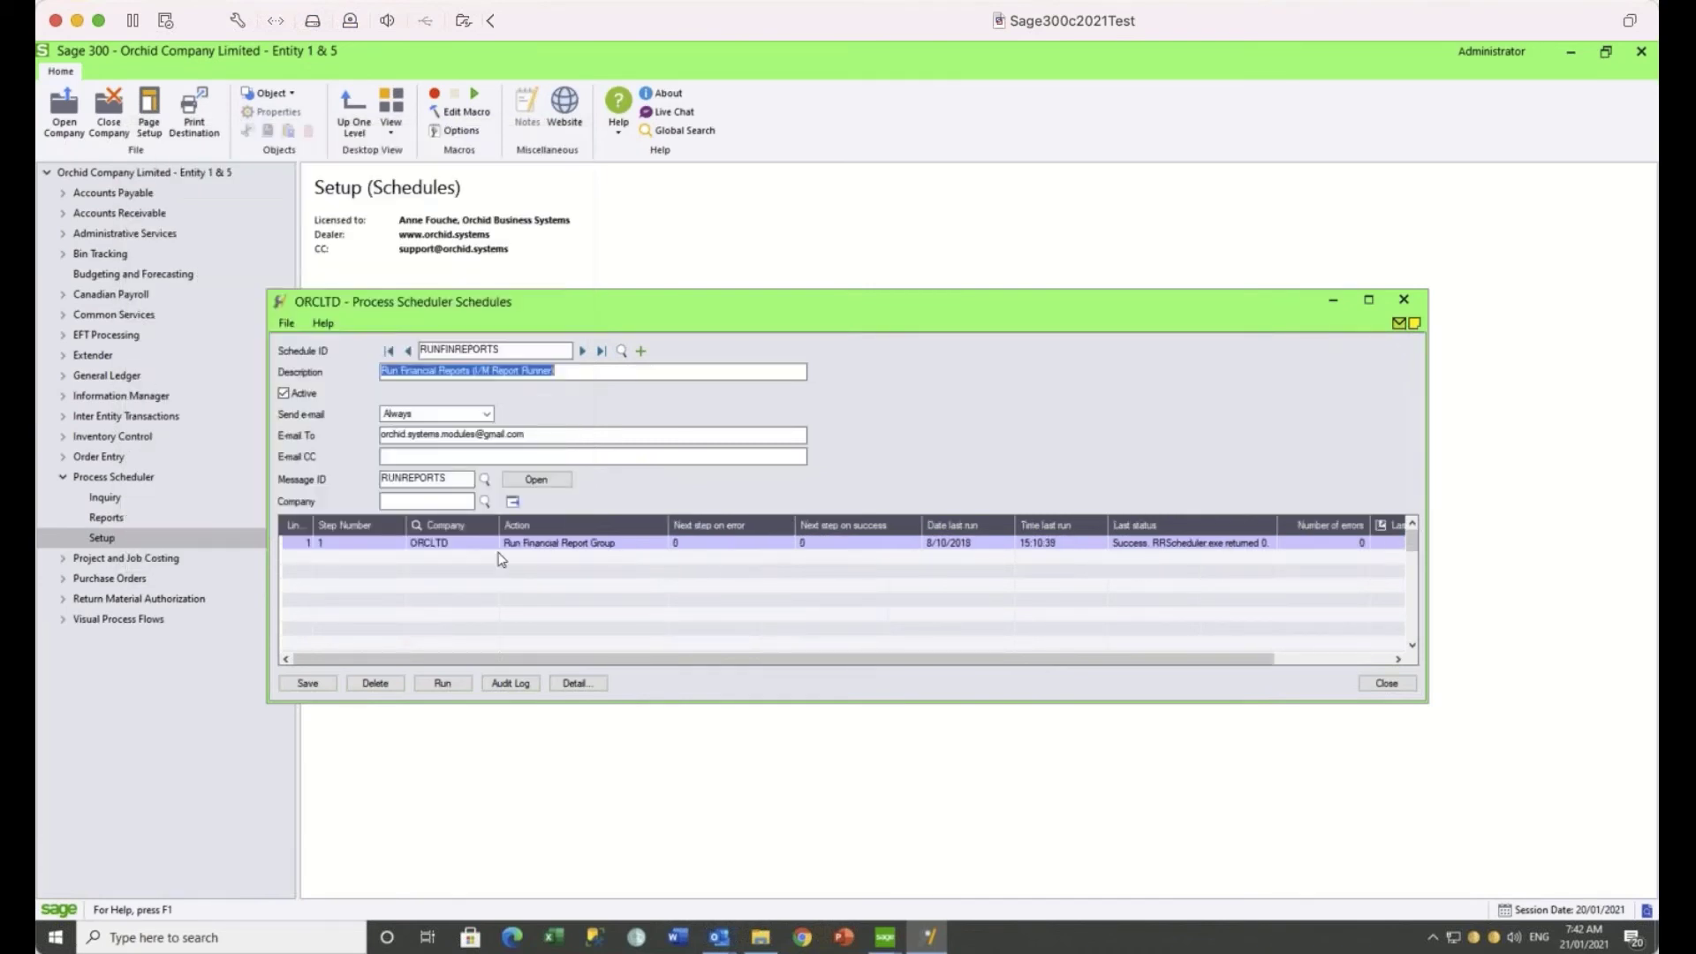
pyautogui.click(539, 548)
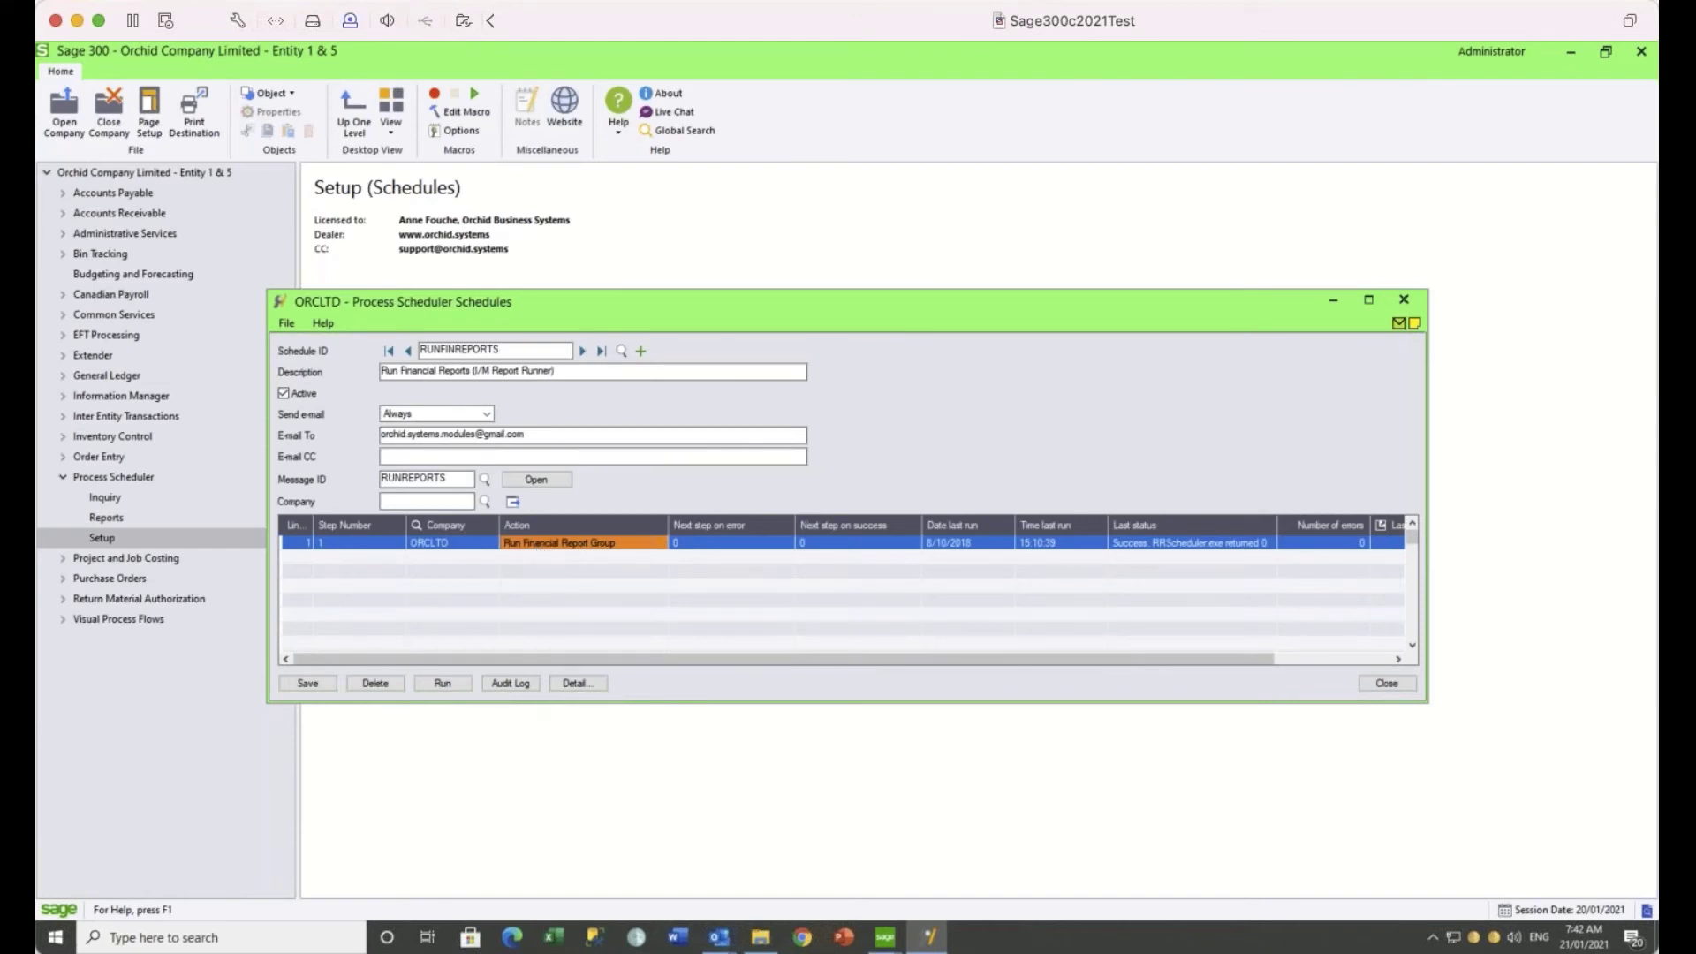
pyautogui.click(581, 687)
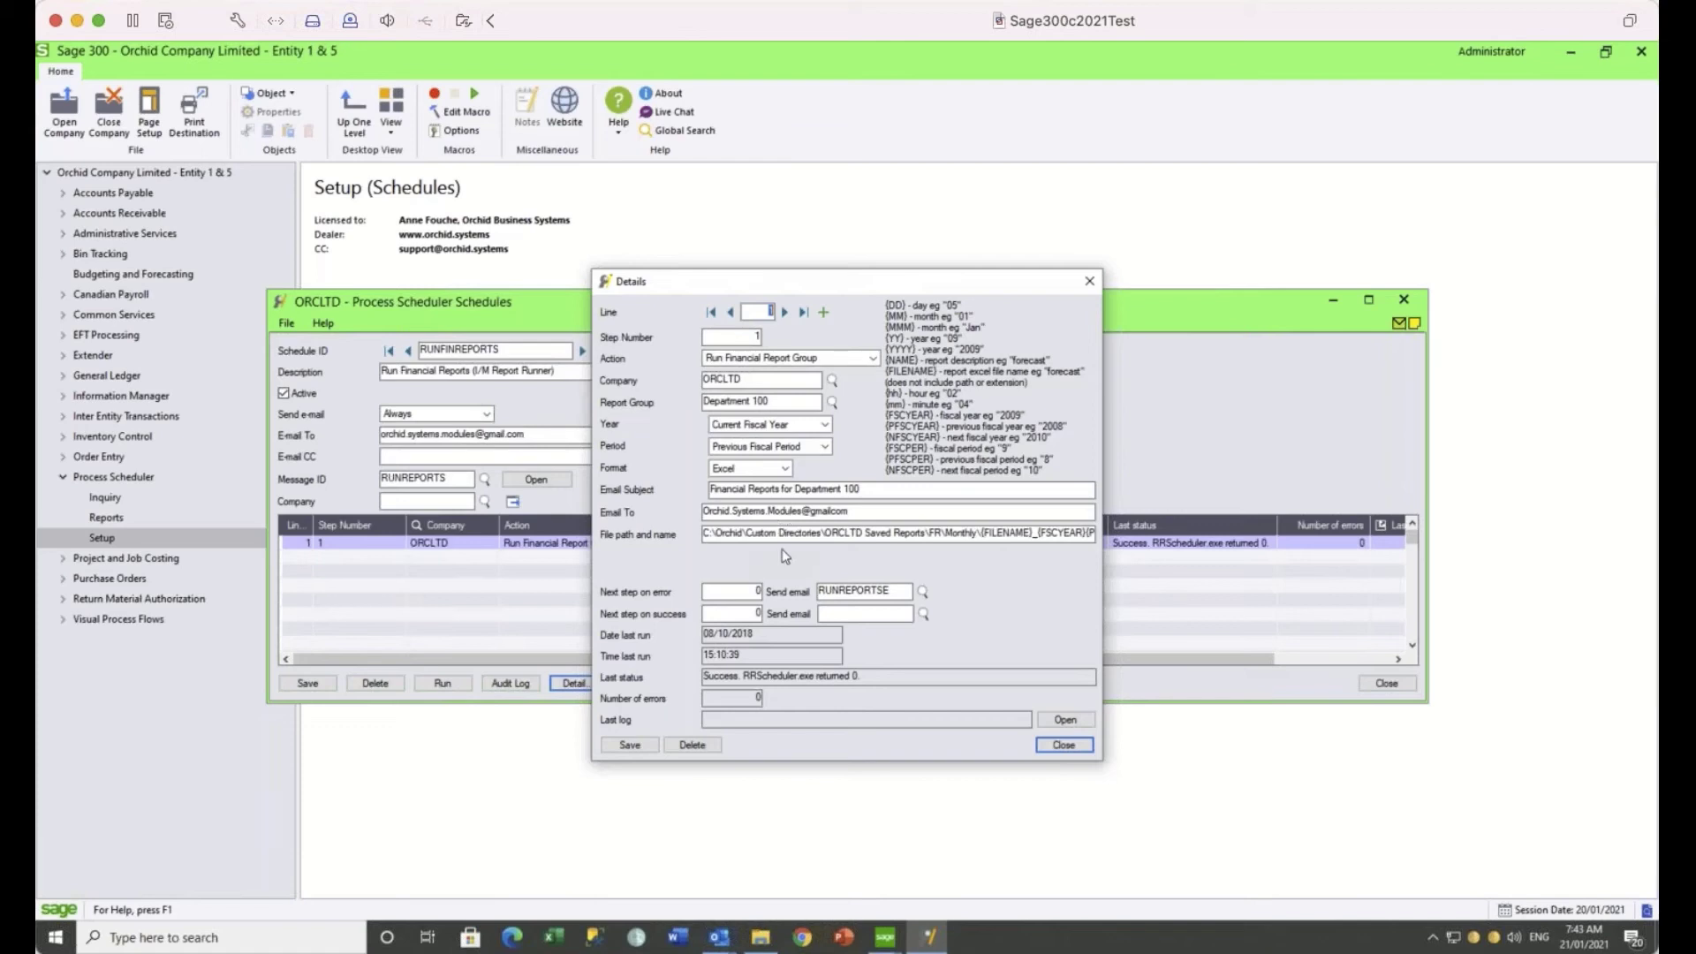
pyautogui.click(1089, 282)
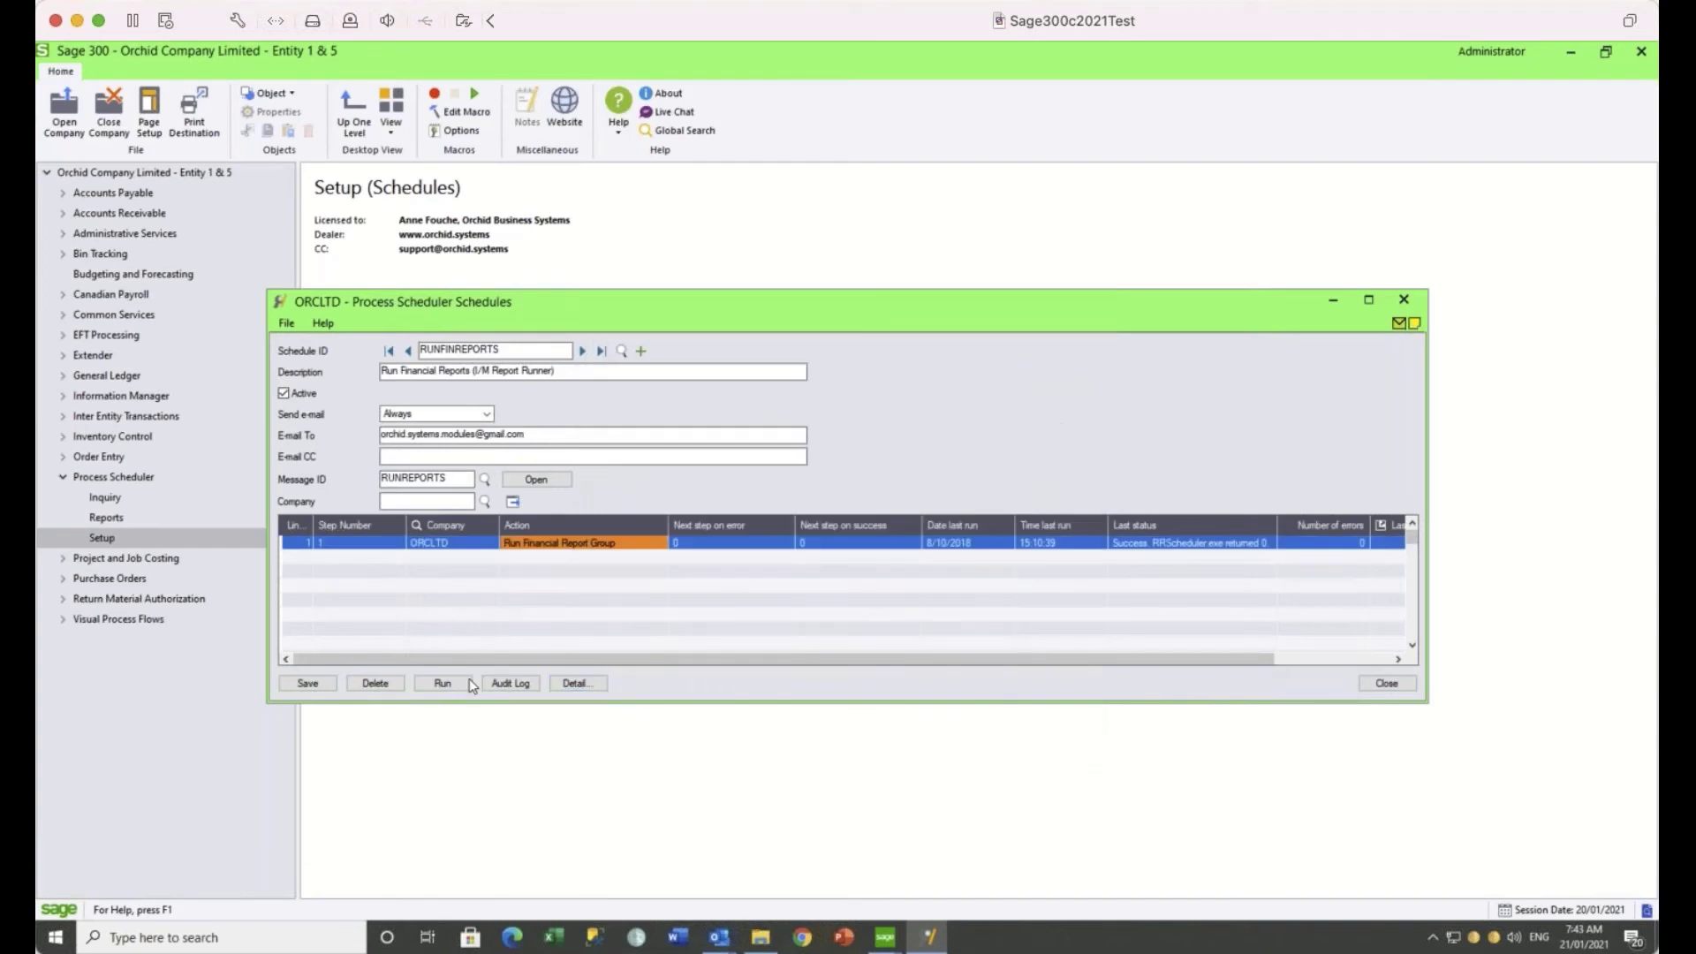
# Examine the actions available for the RUNFINREPORTS schedule step, then close the schedules window.
pyautogui.click(555, 552)
pyautogui.click(661, 546)
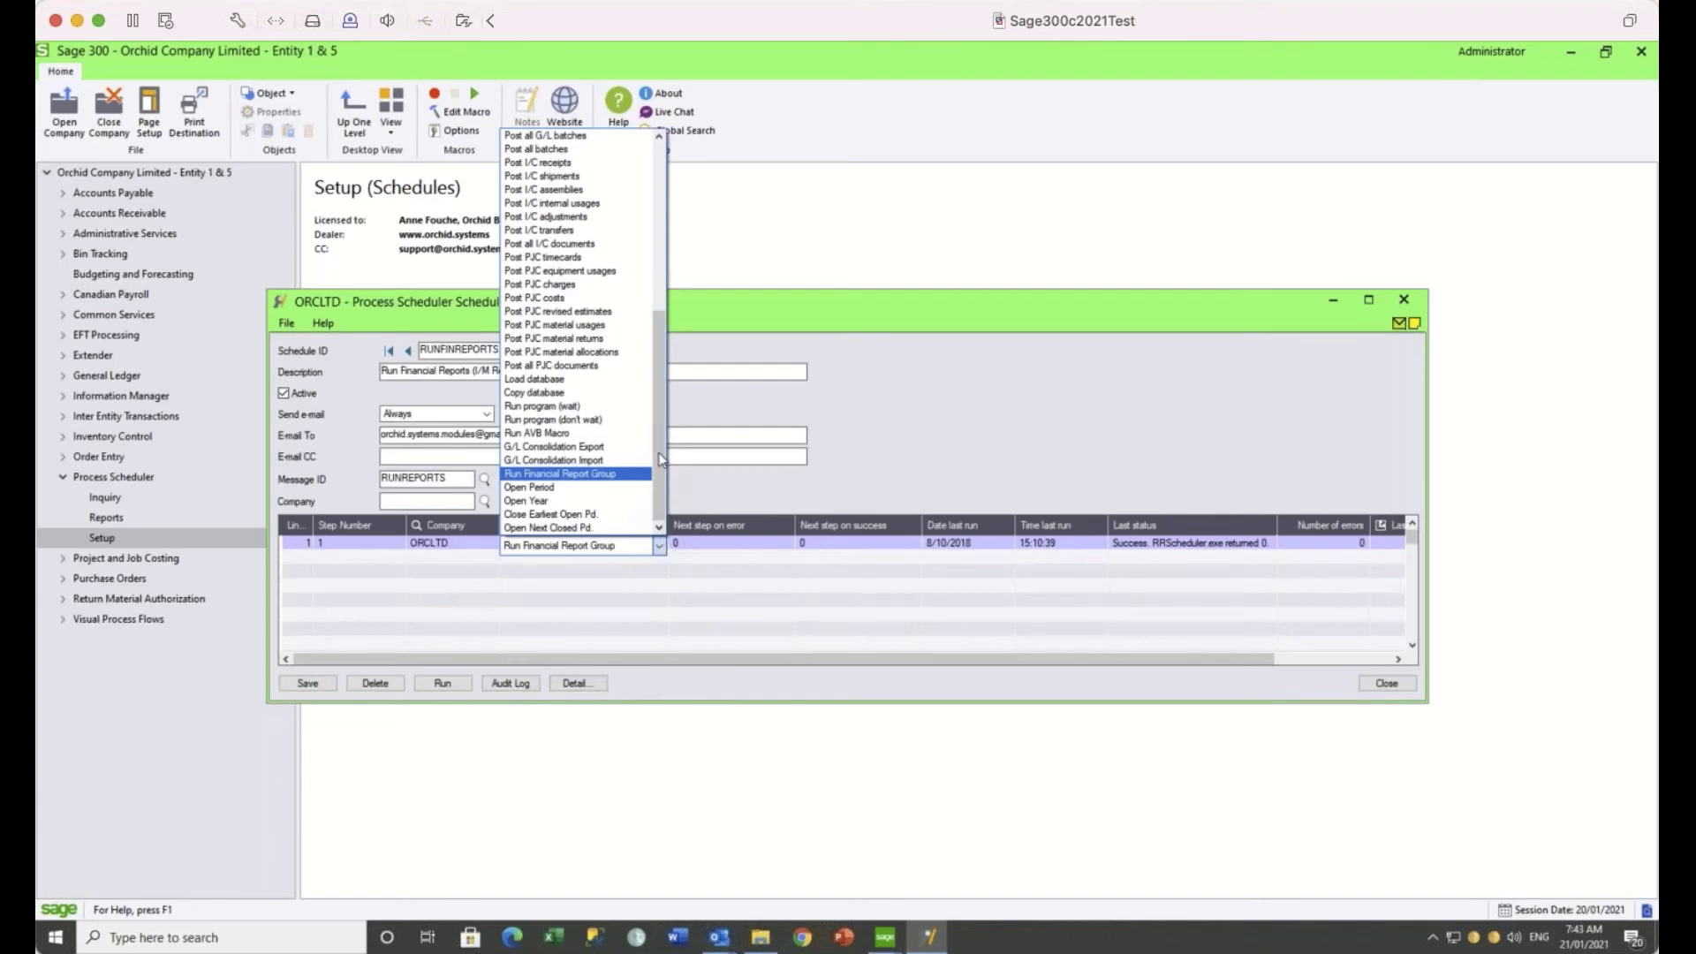
pyautogui.moveTo(656, 453); pyautogui.dragTo(655, 492)
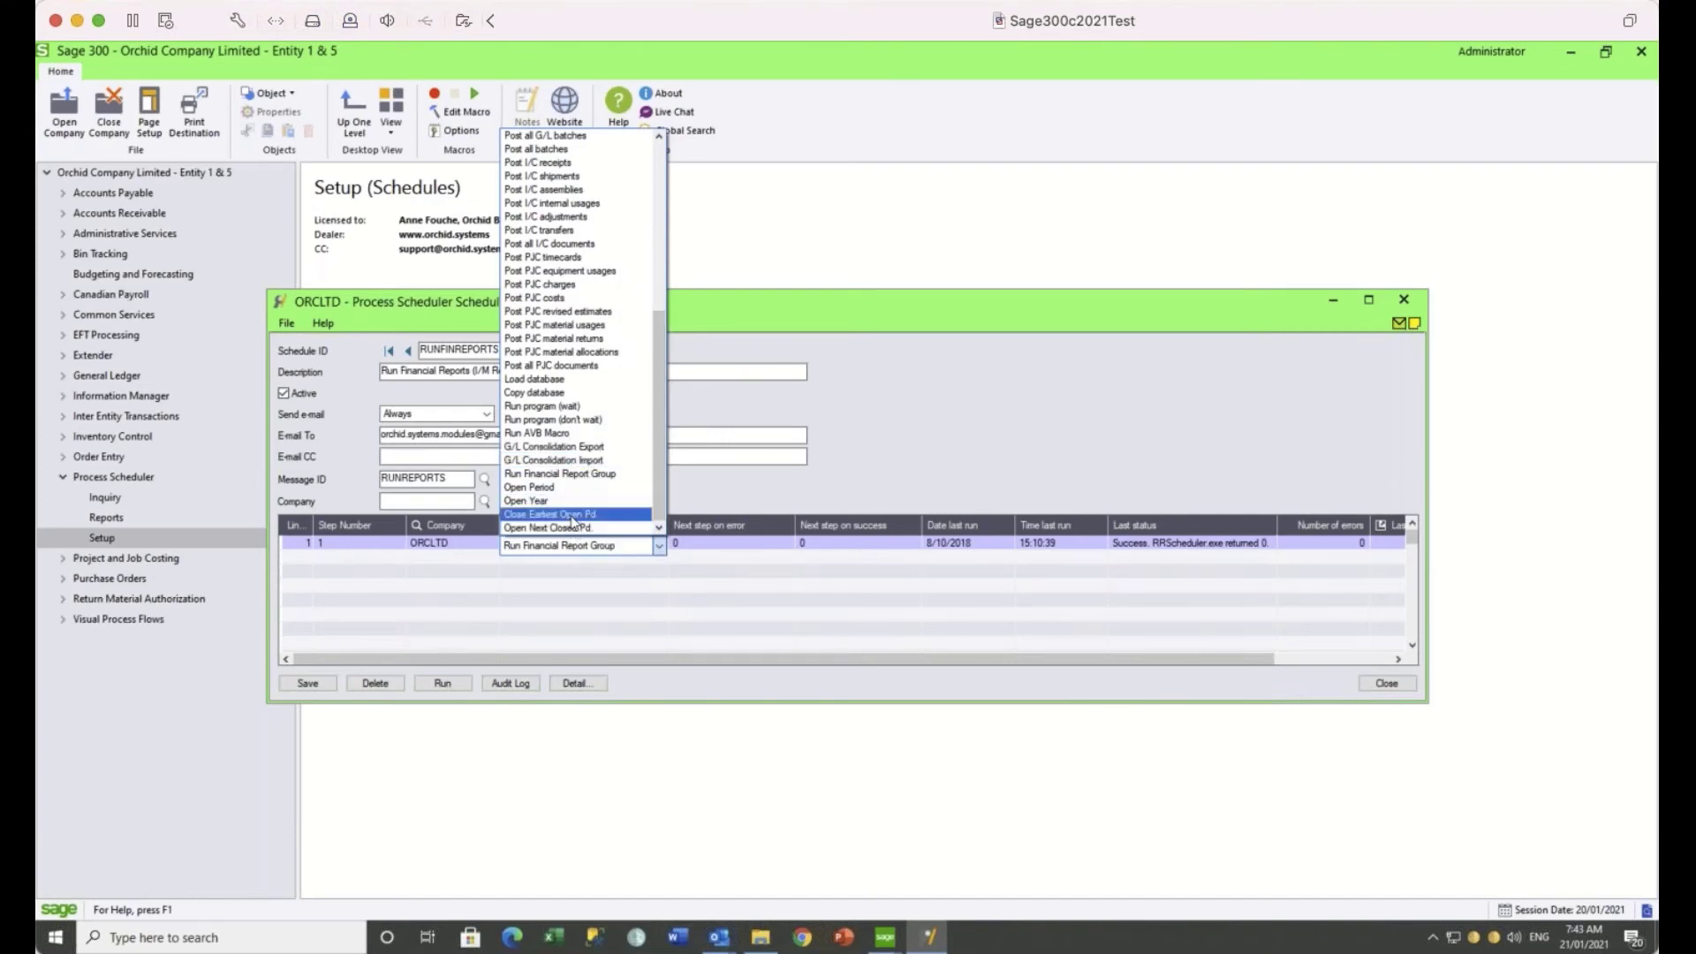
pyautogui.click(947, 396)
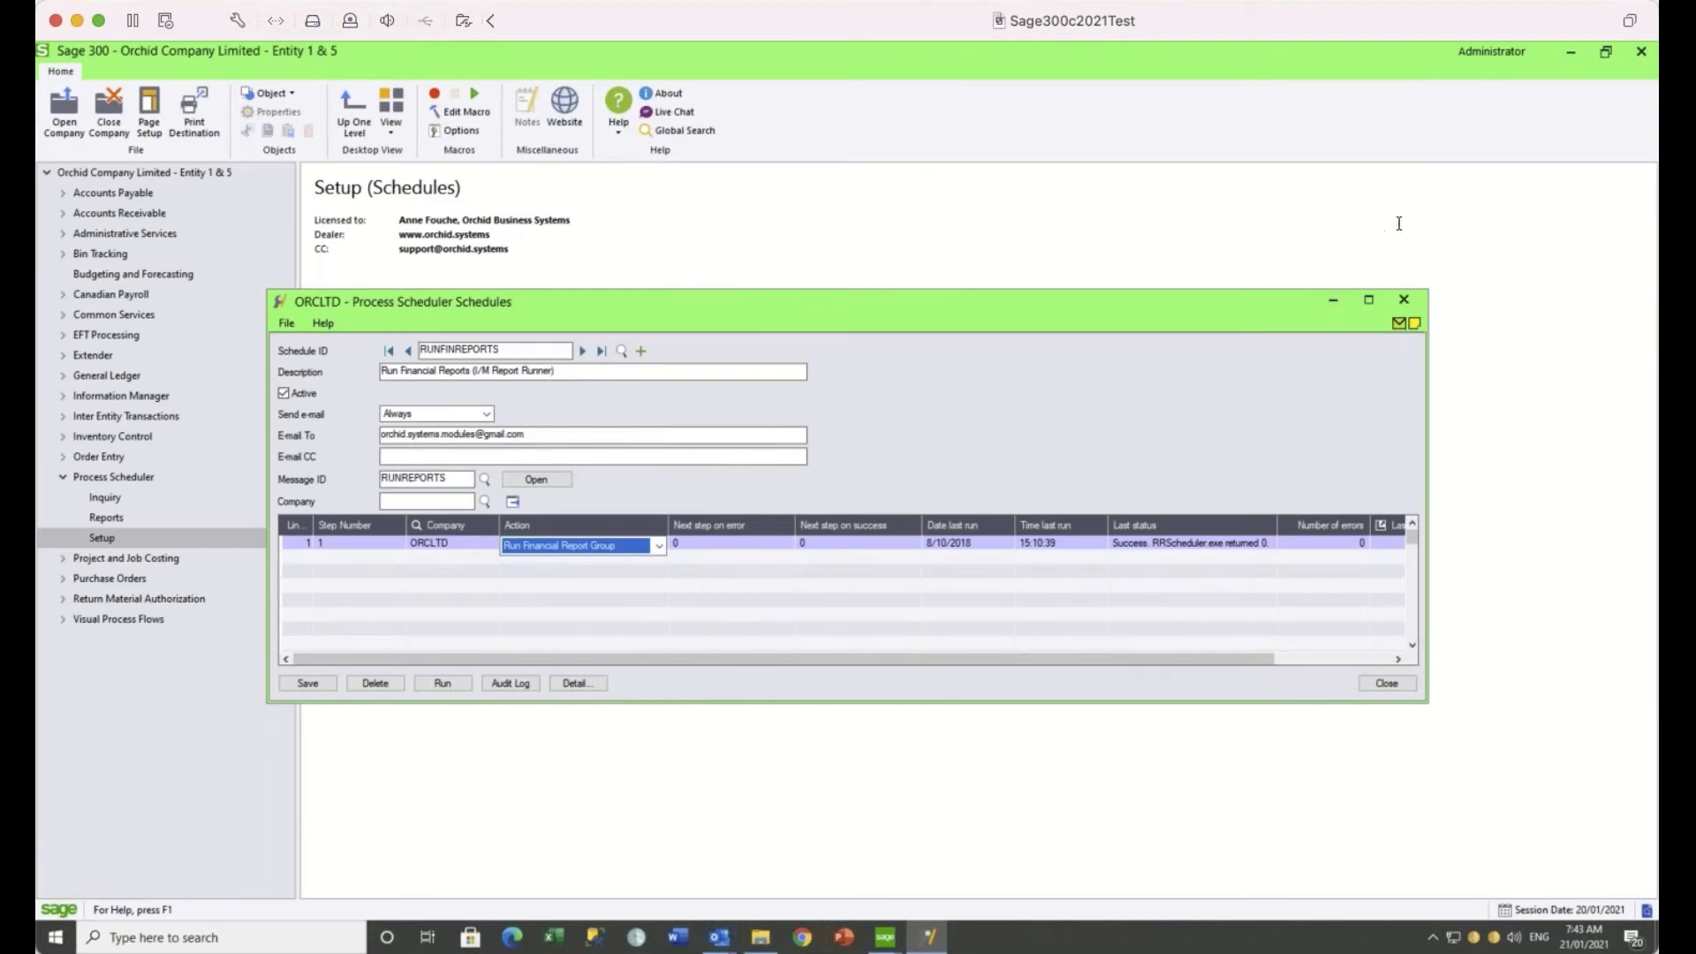
pyautogui.click(1405, 301)
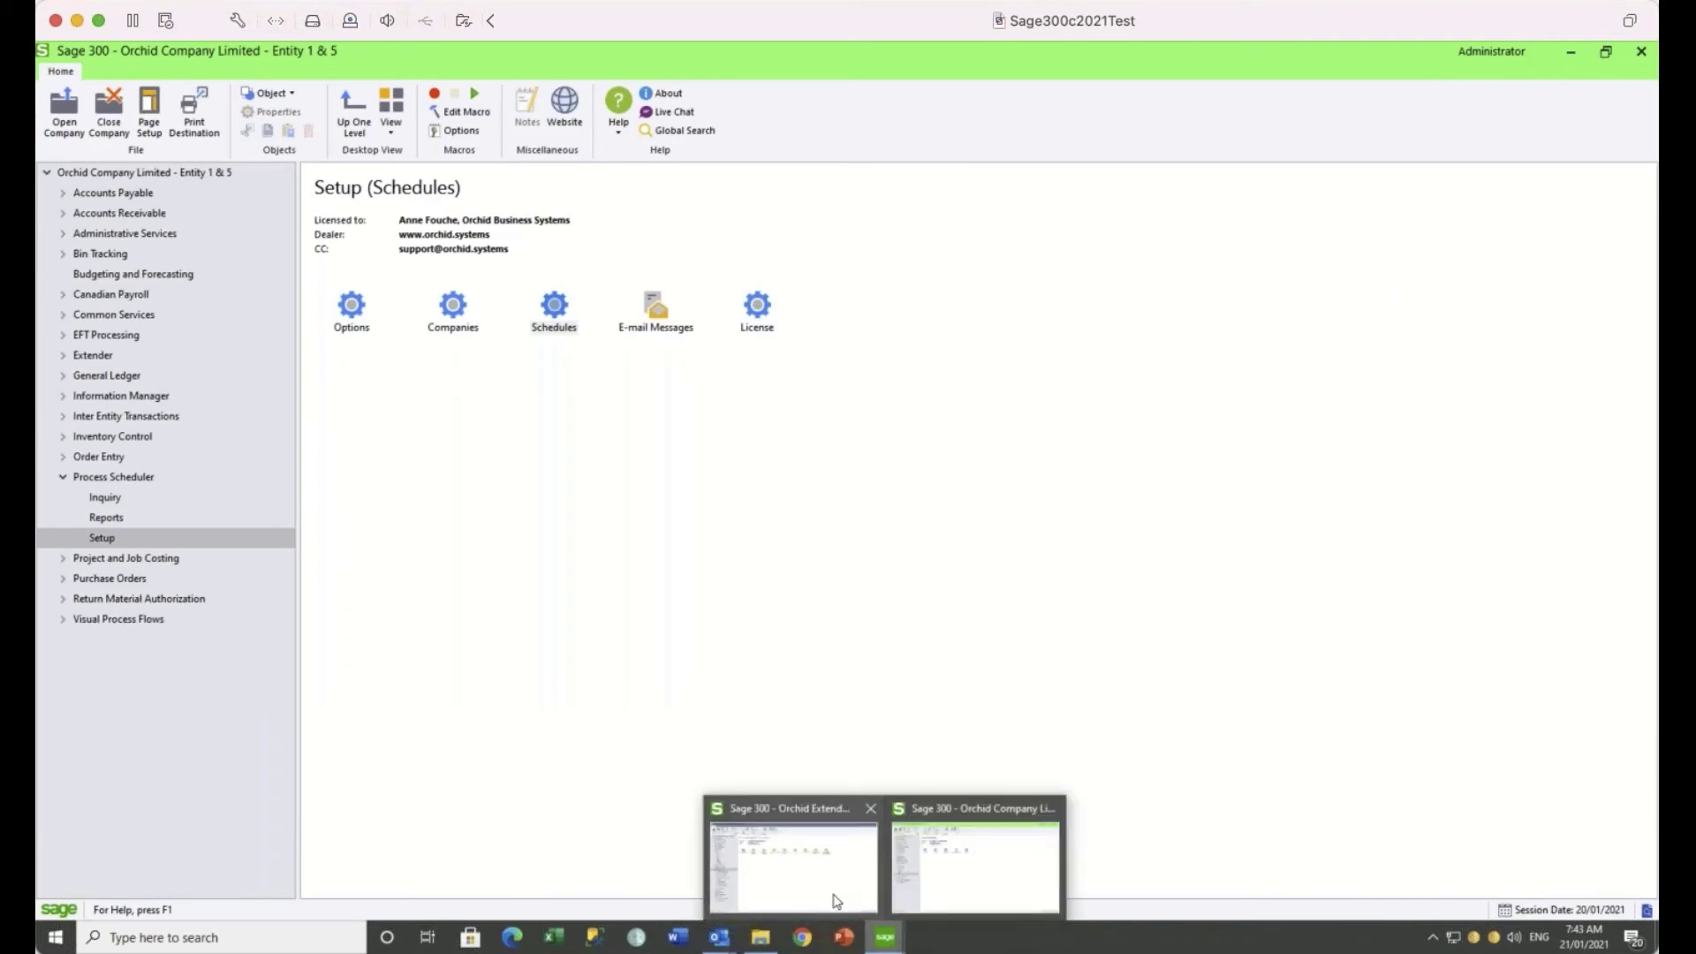
# Switch to the Orchid Extender Workflow Sample Company and load the RMA Approval template in Extender's Workflow Templates.
pyautogui.click(832, 896)
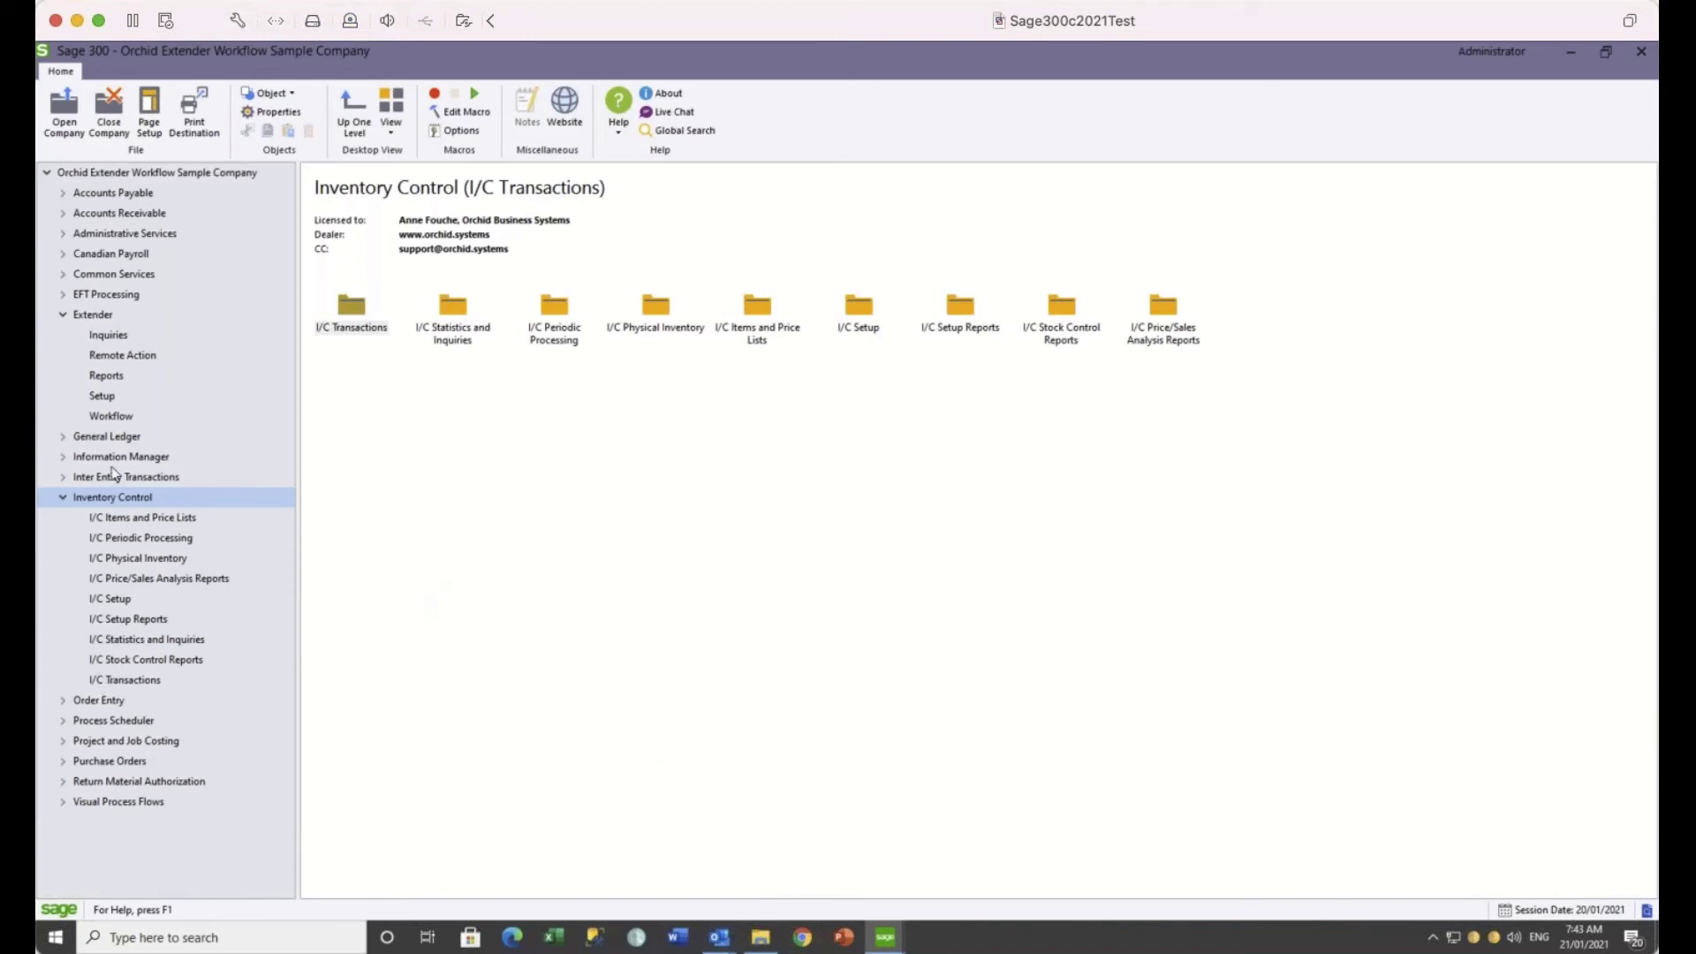
pyautogui.click(102, 397)
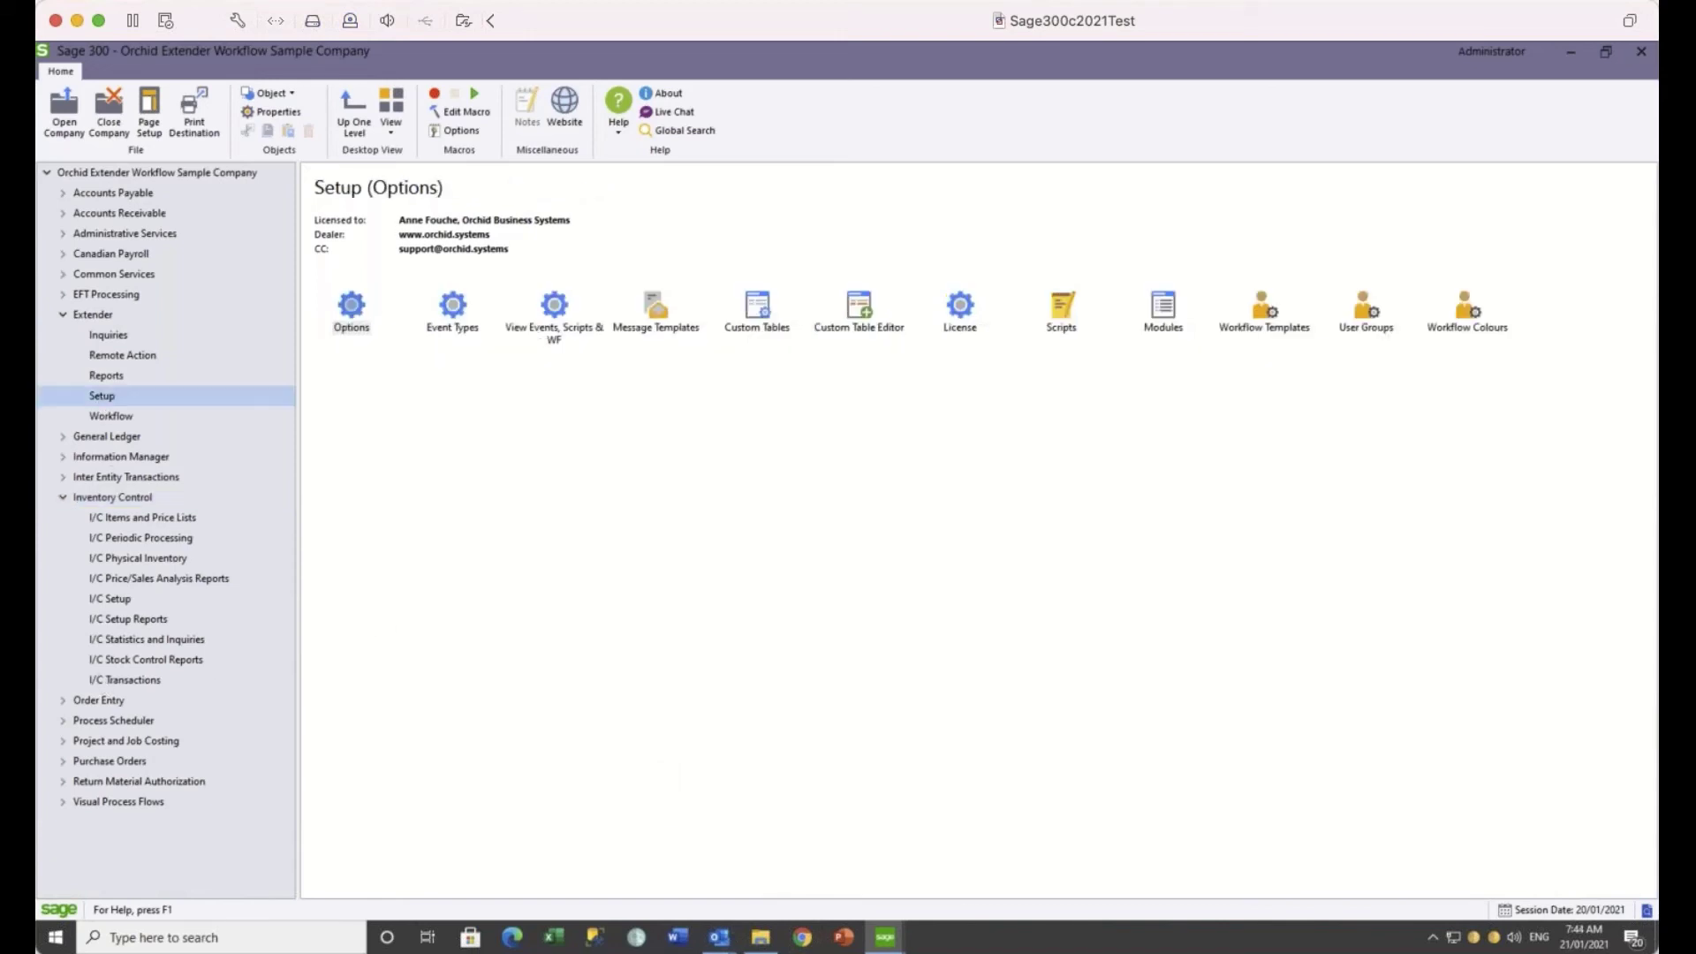
pyautogui.doubleClick(1260, 315)
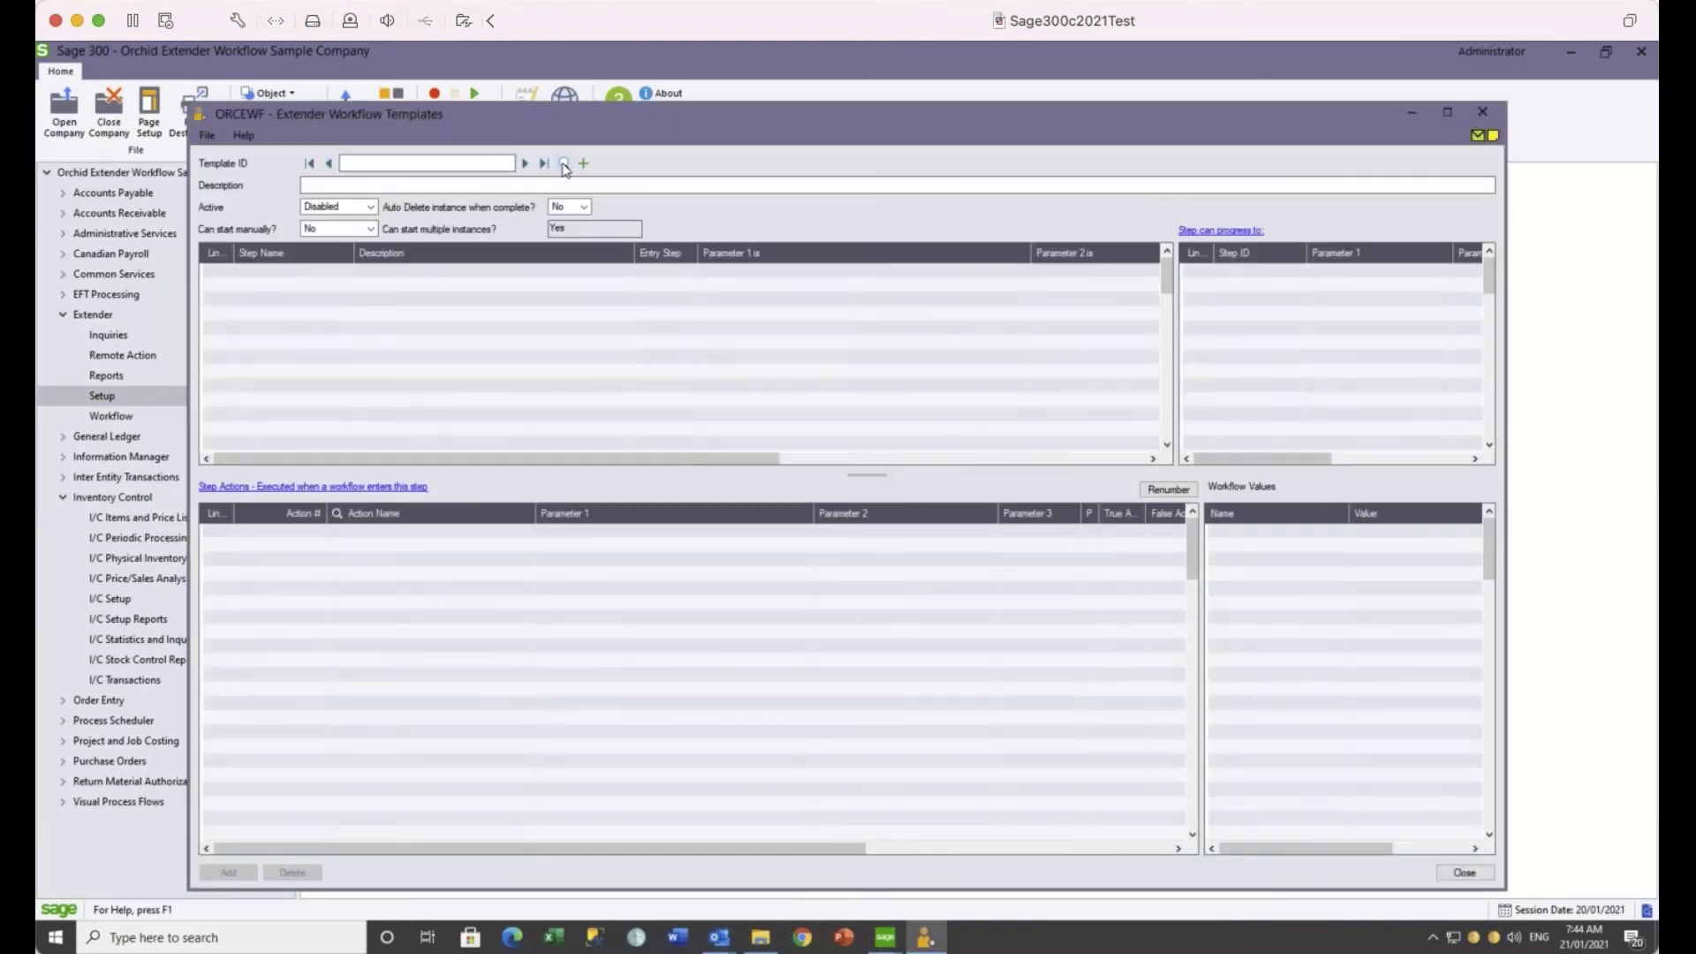
pyautogui.click(563, 162)
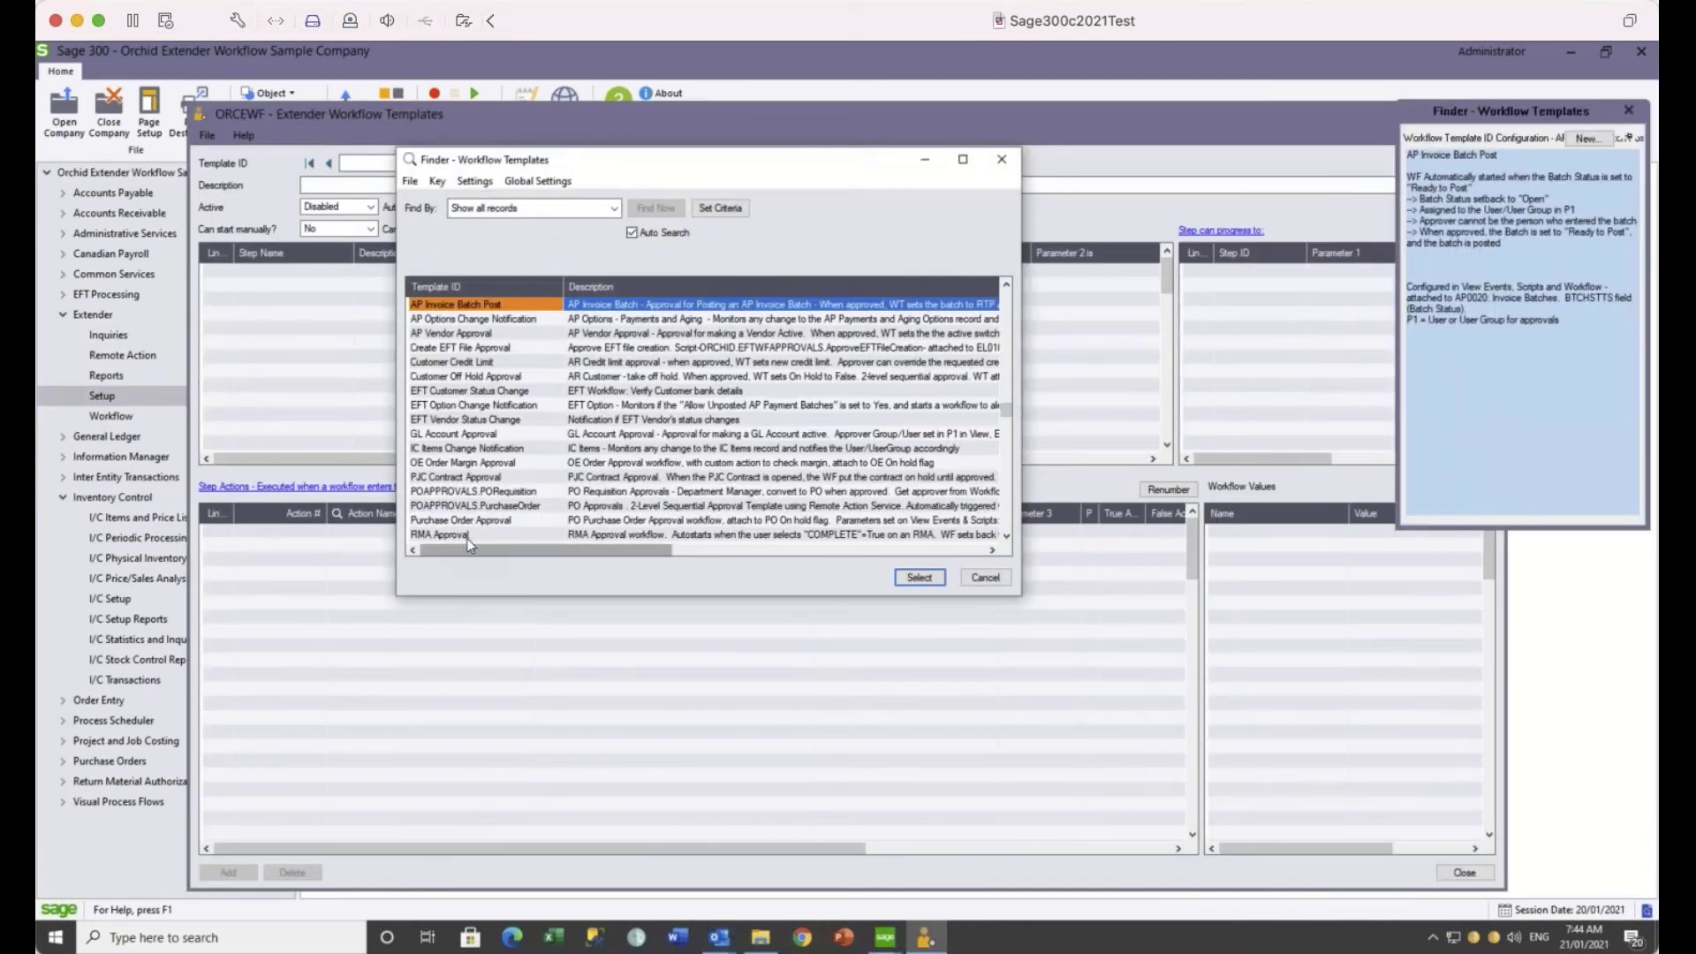
pyautogui.click(468, 536)
pyautogui.click(919, 577)
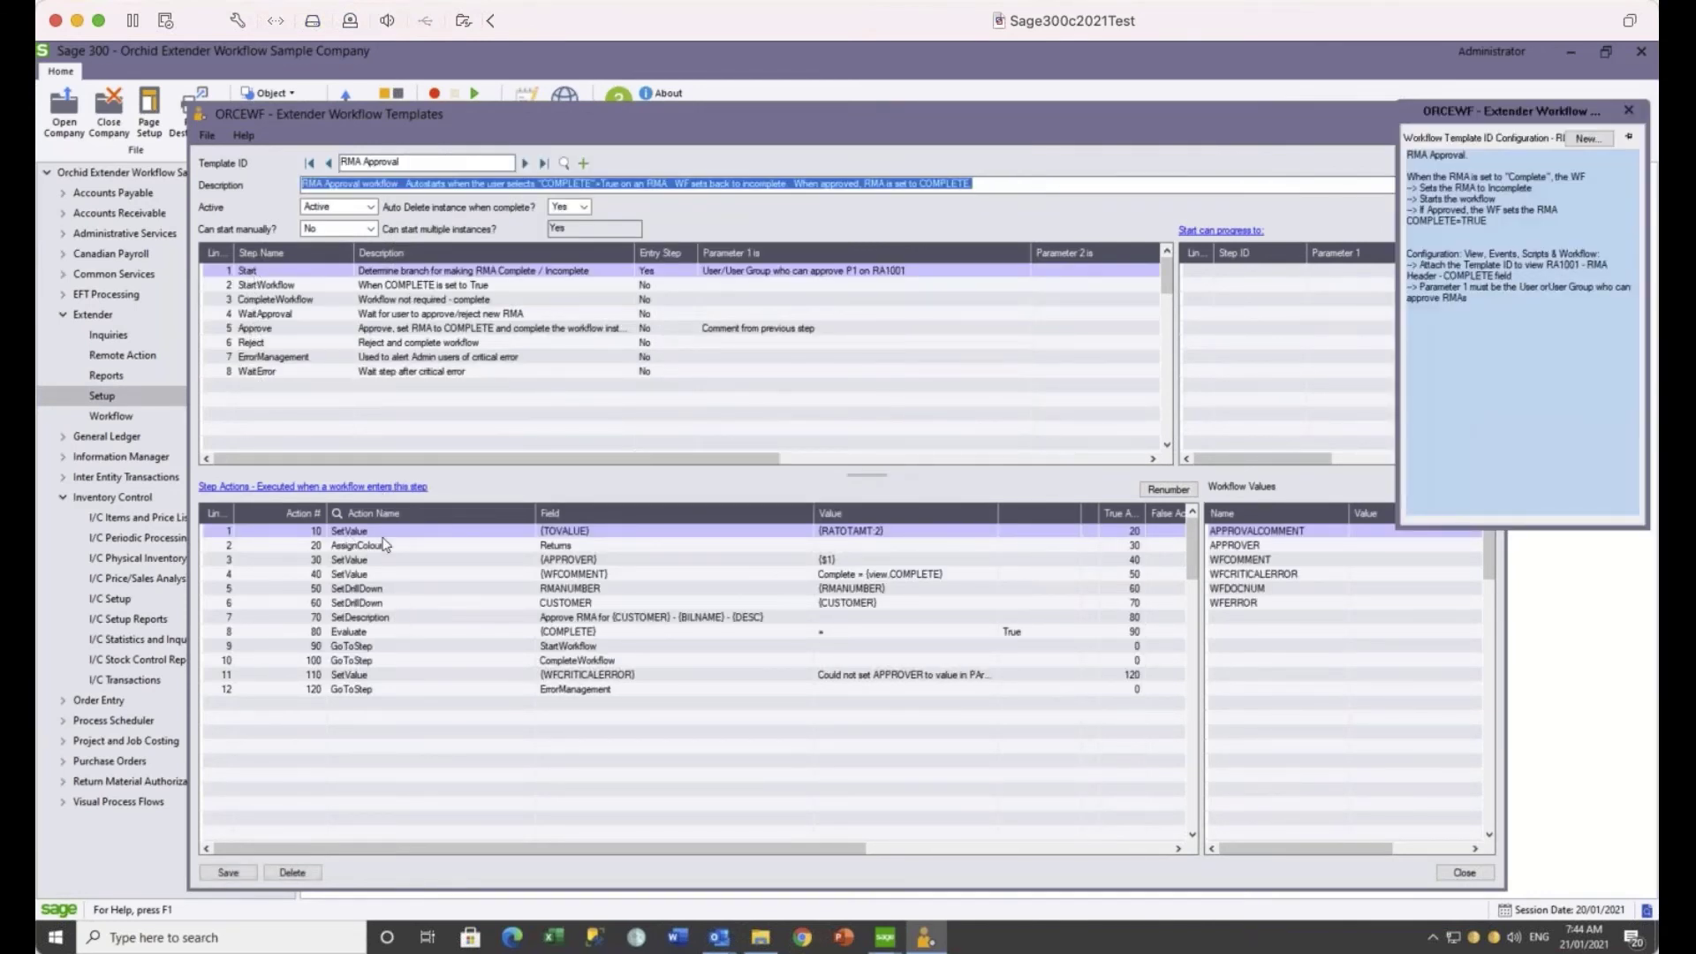
# Examine the RMA Approval template's Approve step, including its WFCOMMENT SetValue action and its COMPLETE SetField action.
pyautogui.click(271, 329)
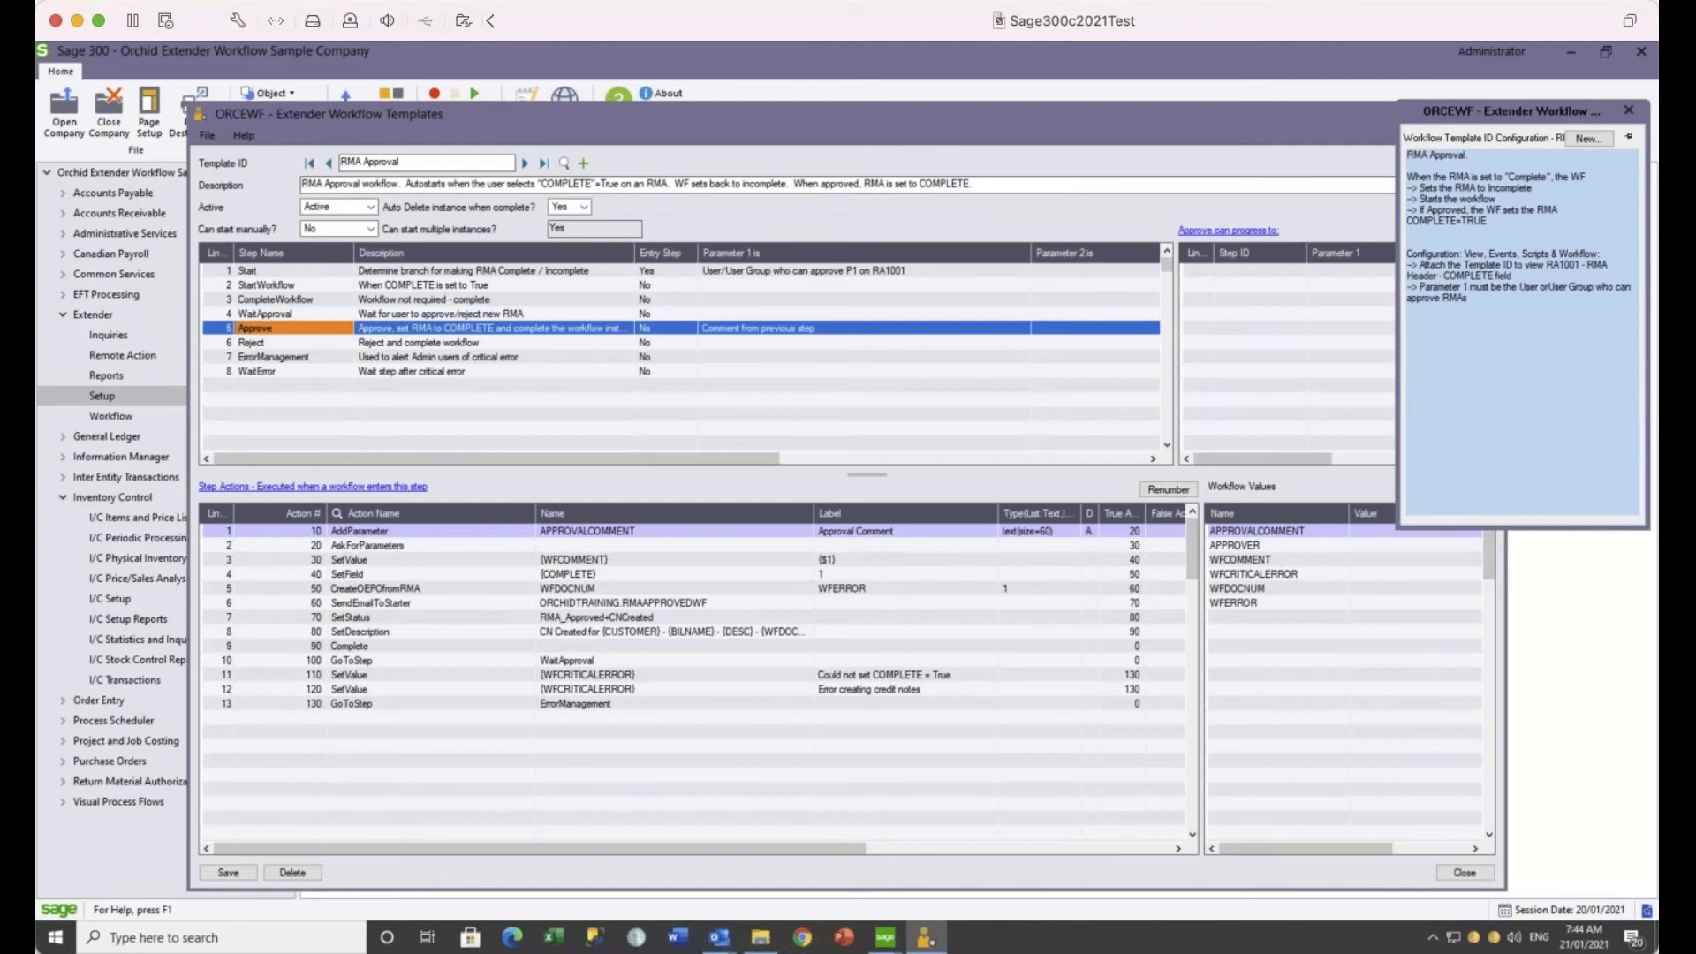
pyautogui.click(353, 560)
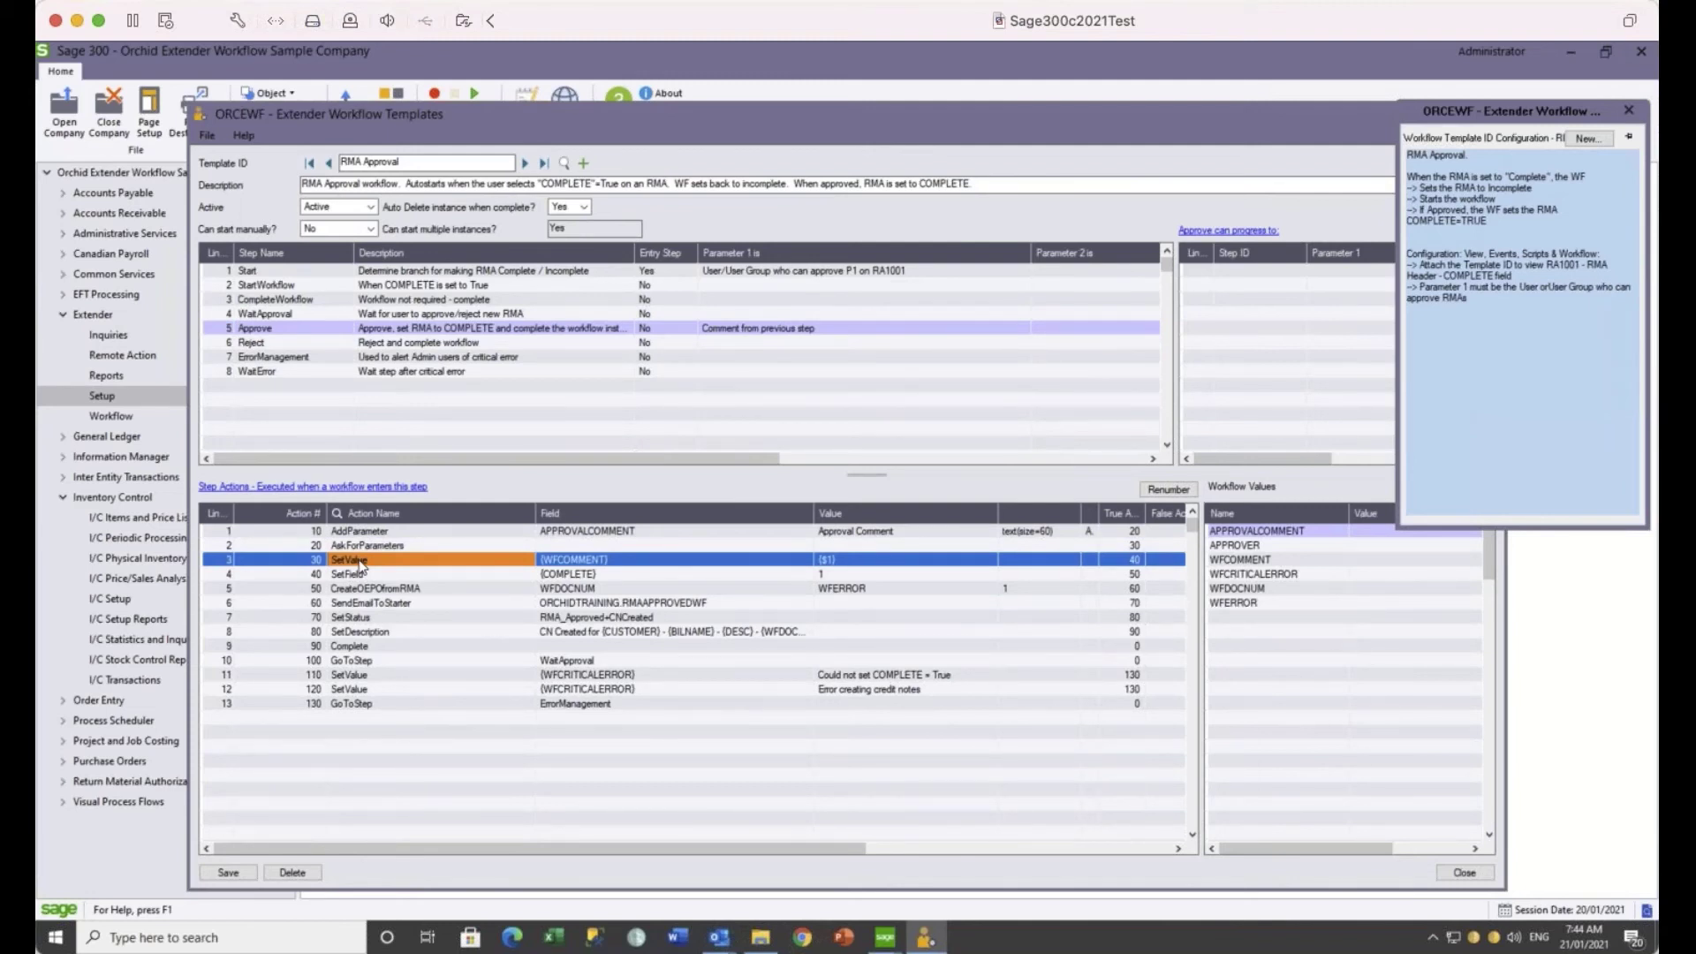
pyautogui.click(359, 575)
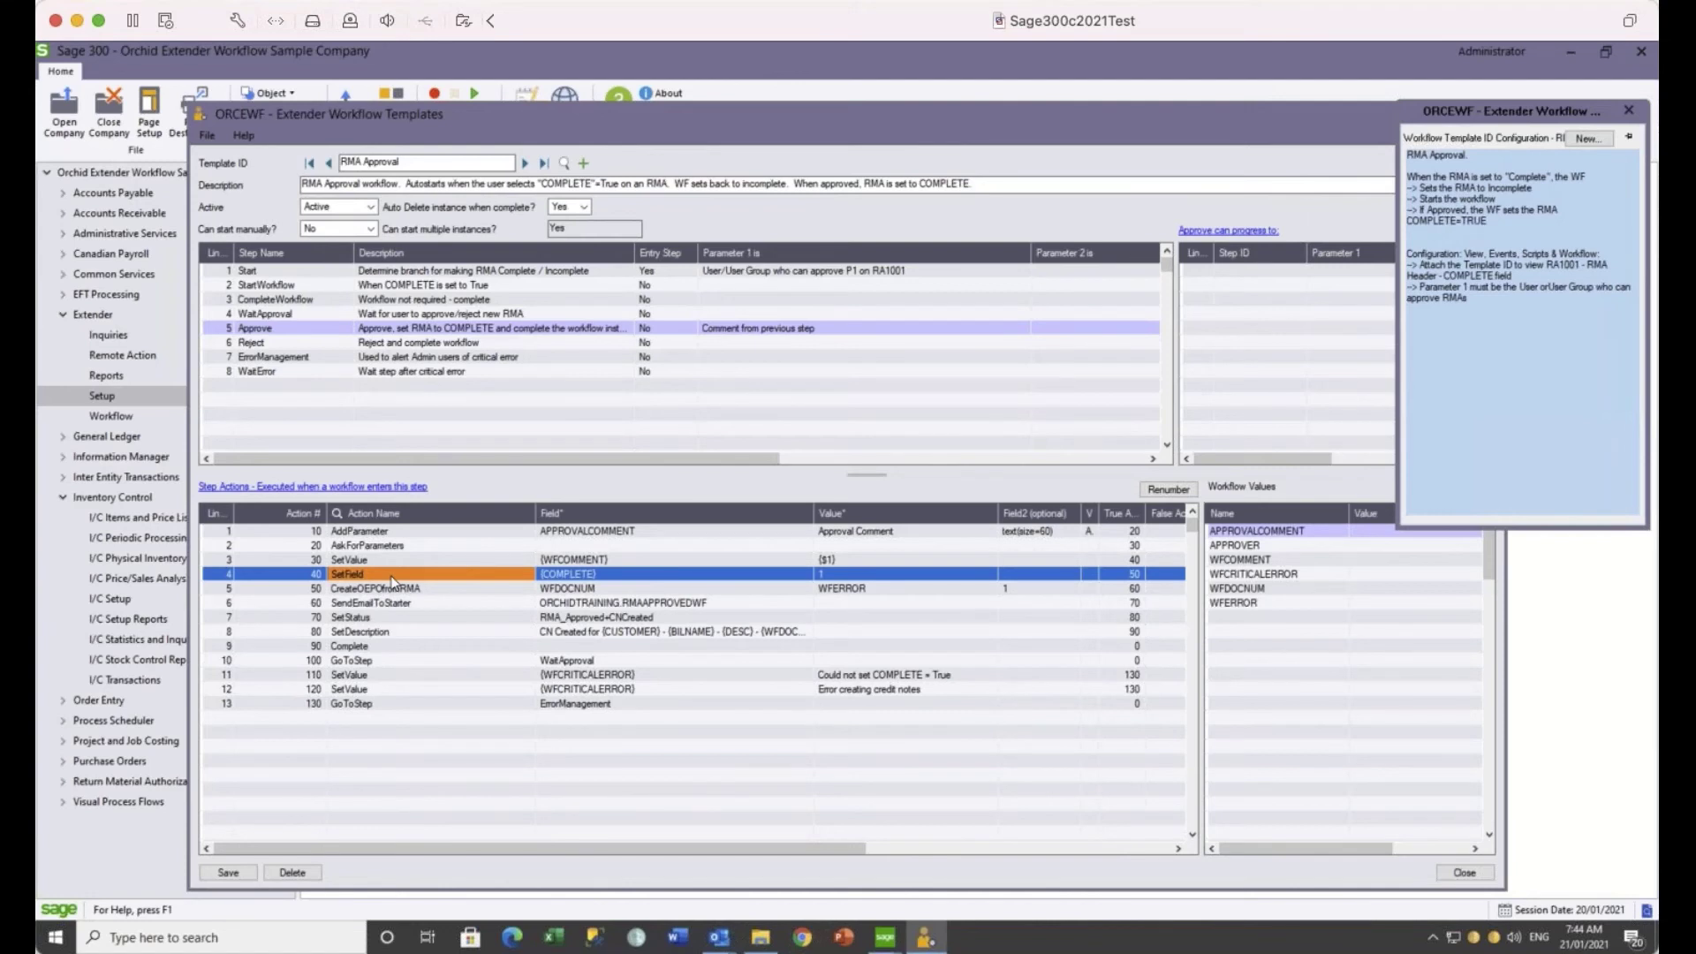
pyautogui.click(560, 577)
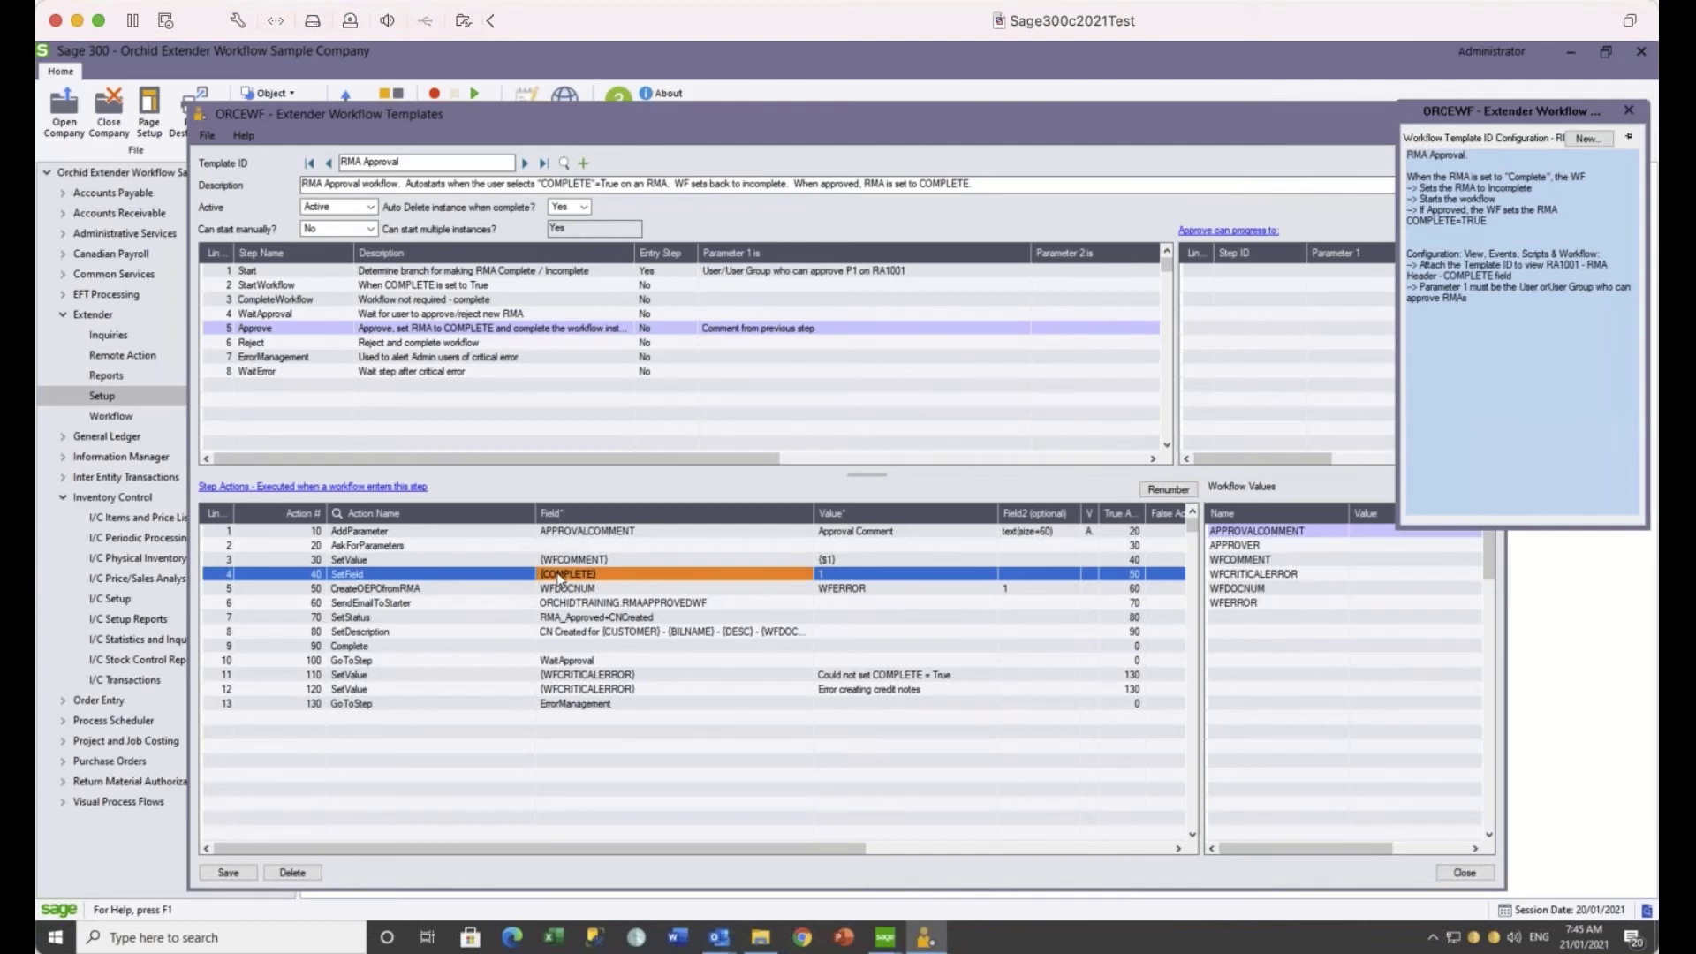
# Examine the CreateOEPOfromRMA action and each of its parameters in the Approve step.
pyautogui.click(553, 590)
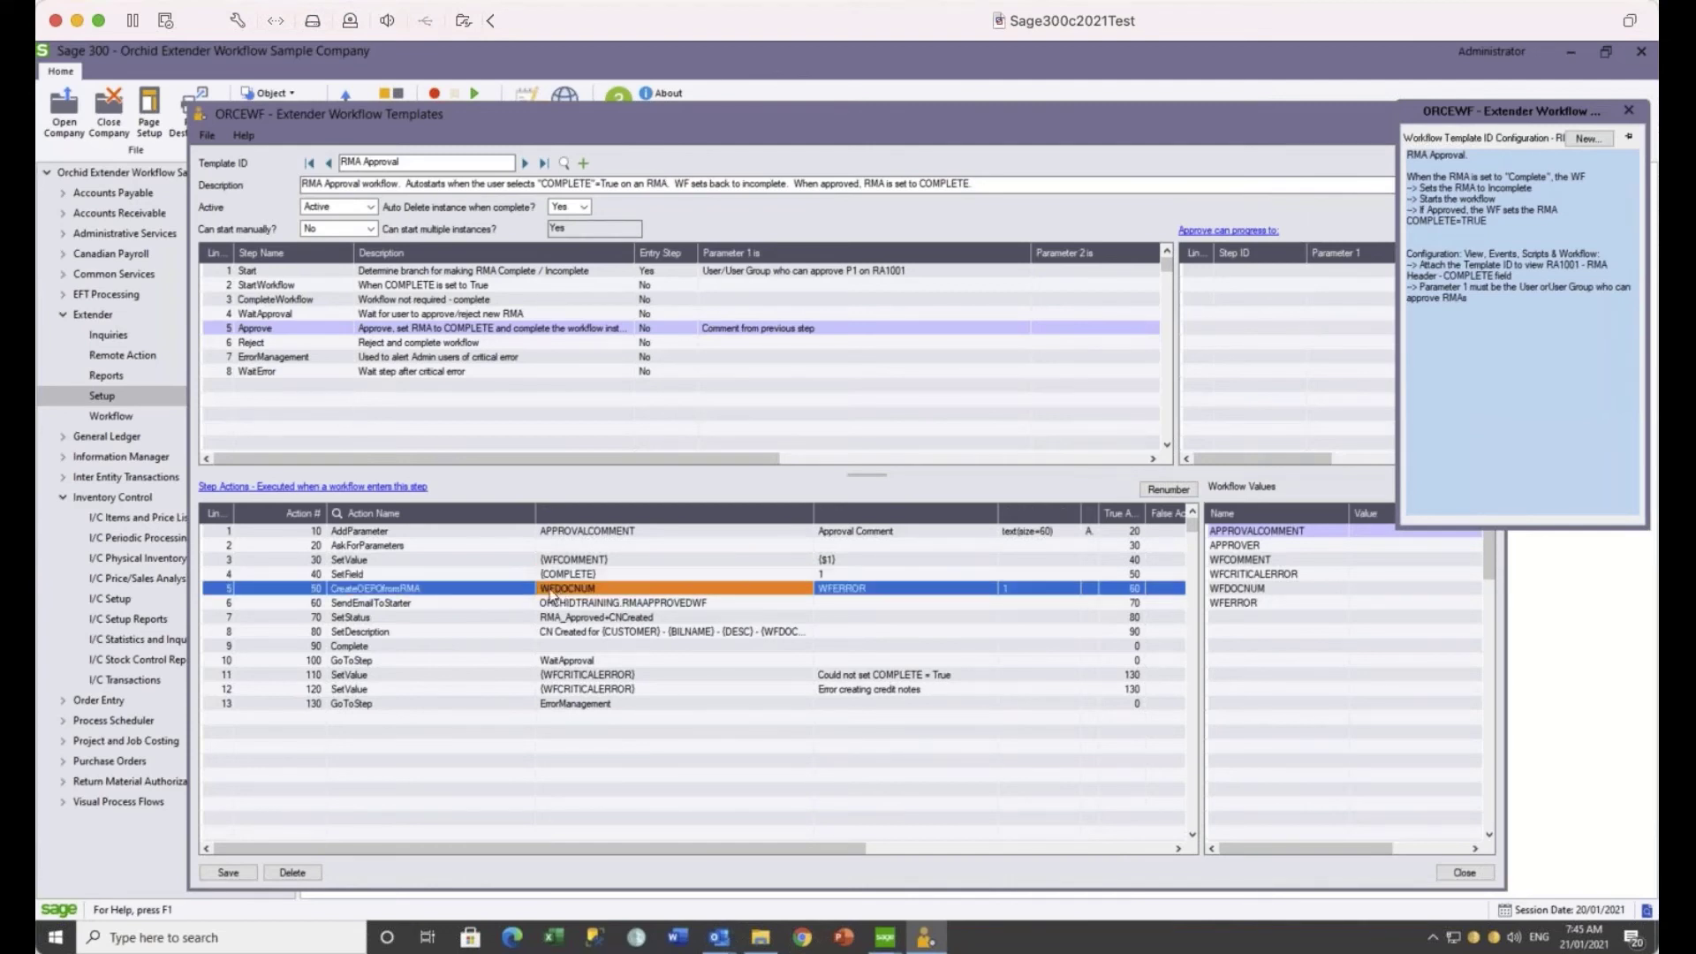
pyautogui.click(410, 590)
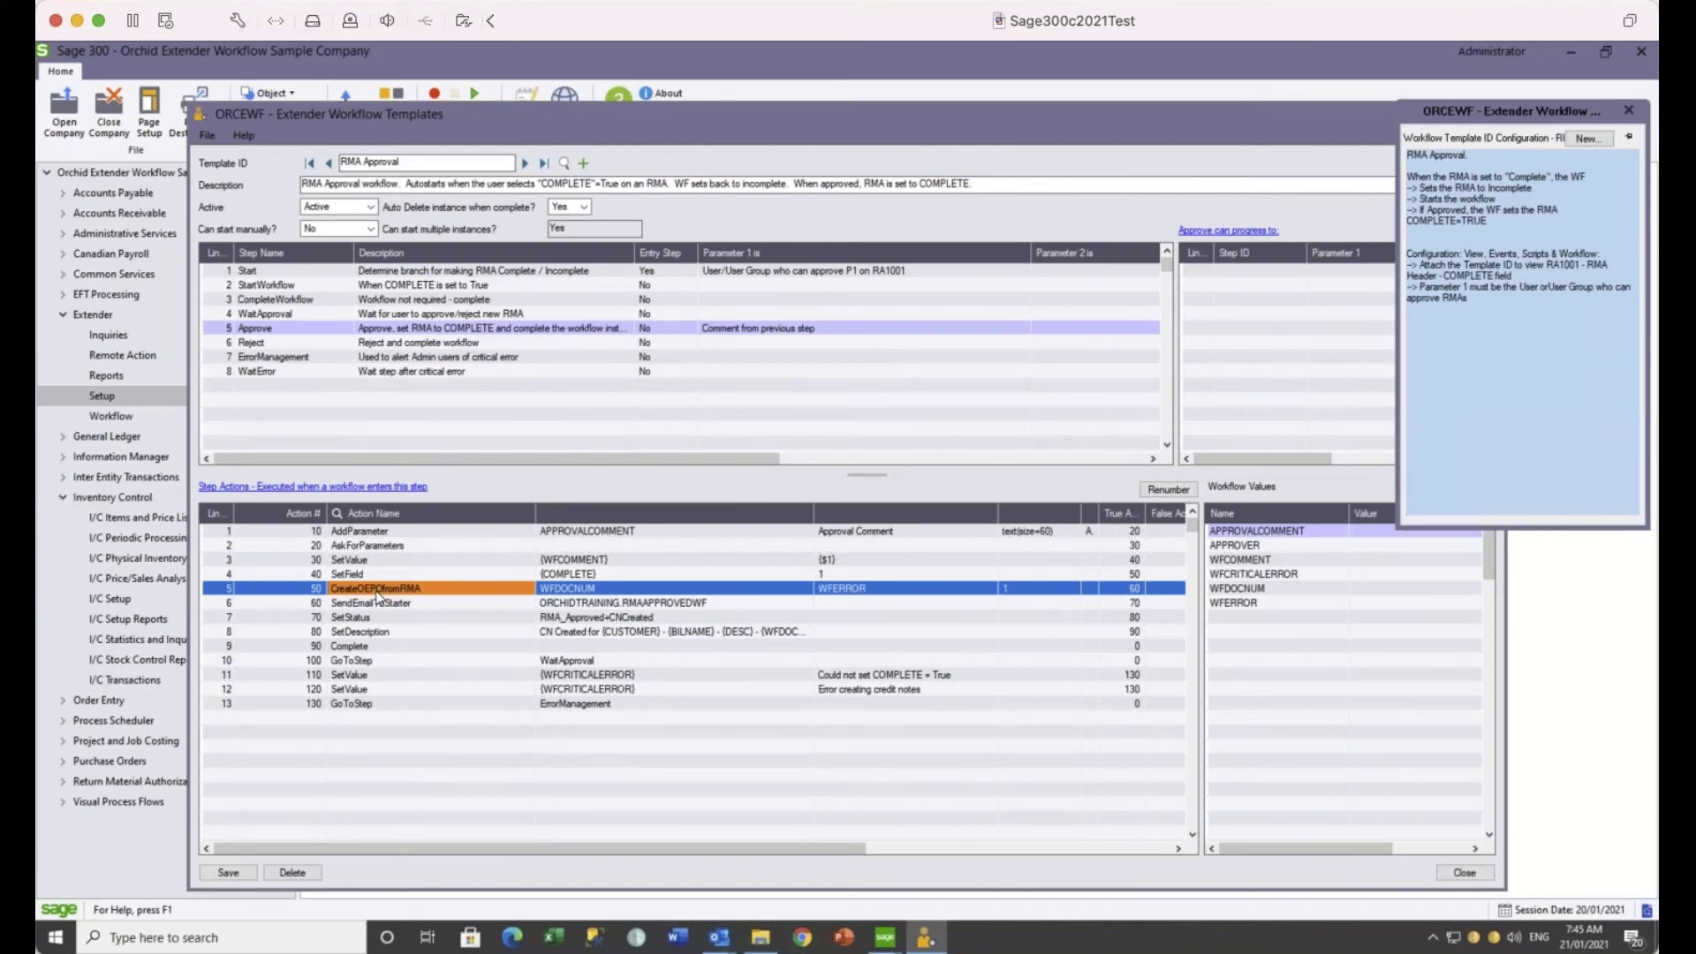
pyautogui.click(604, 590)
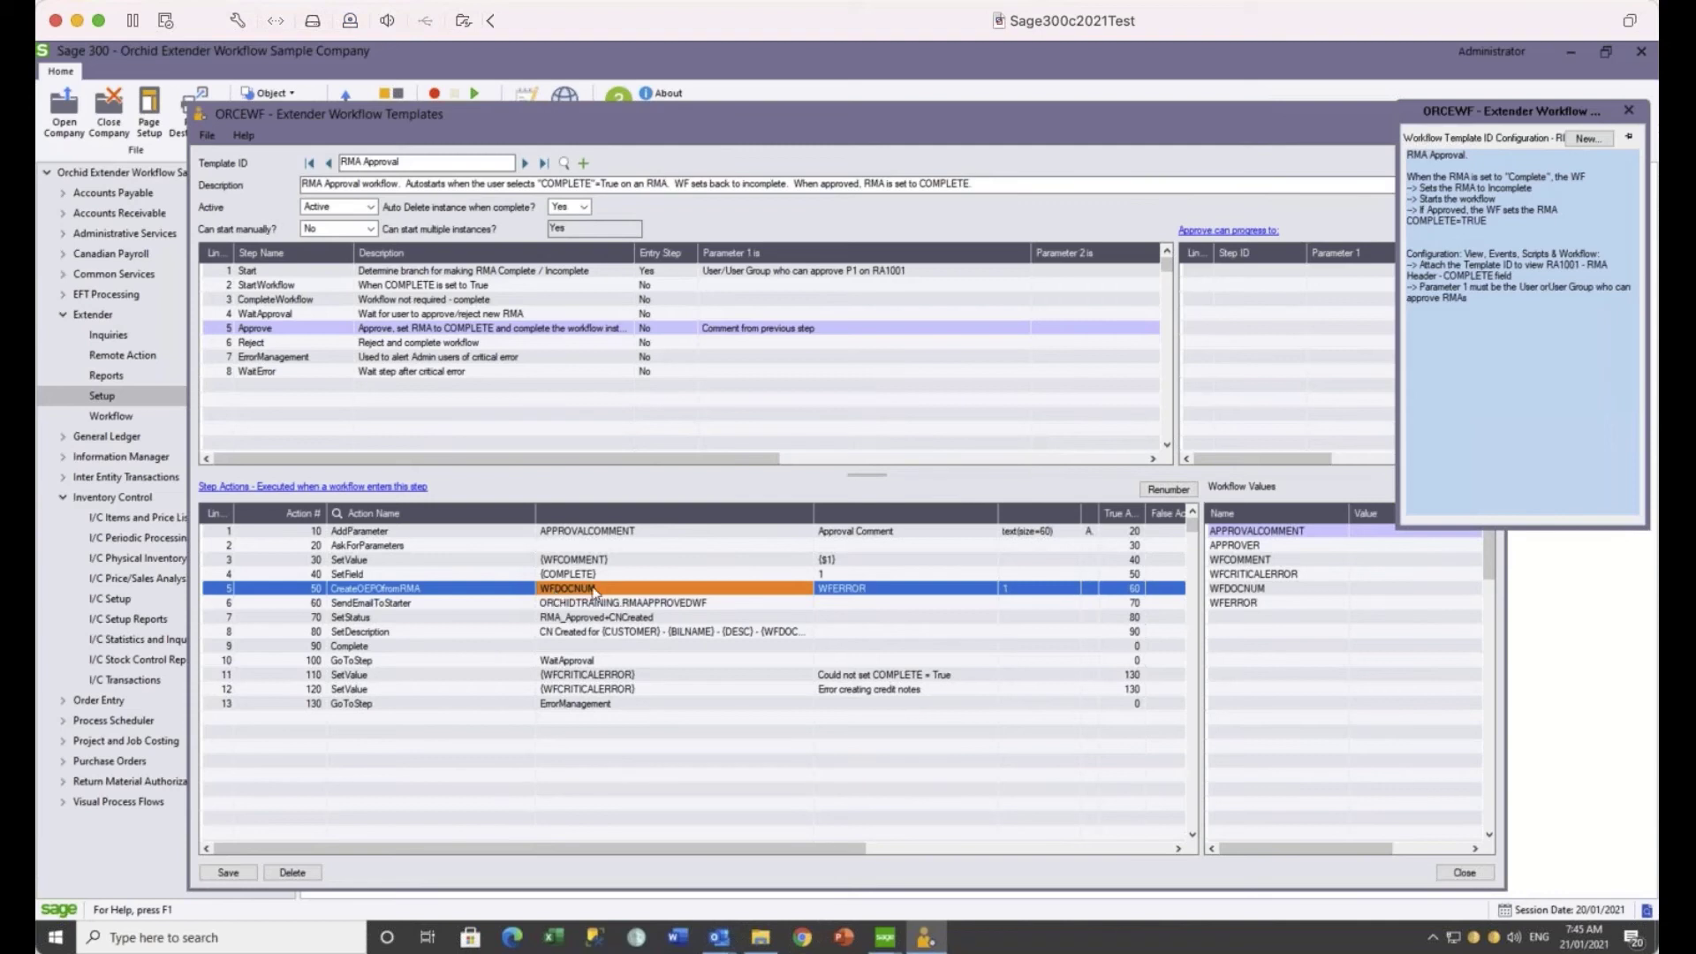
pyautogui.click(853, 594)
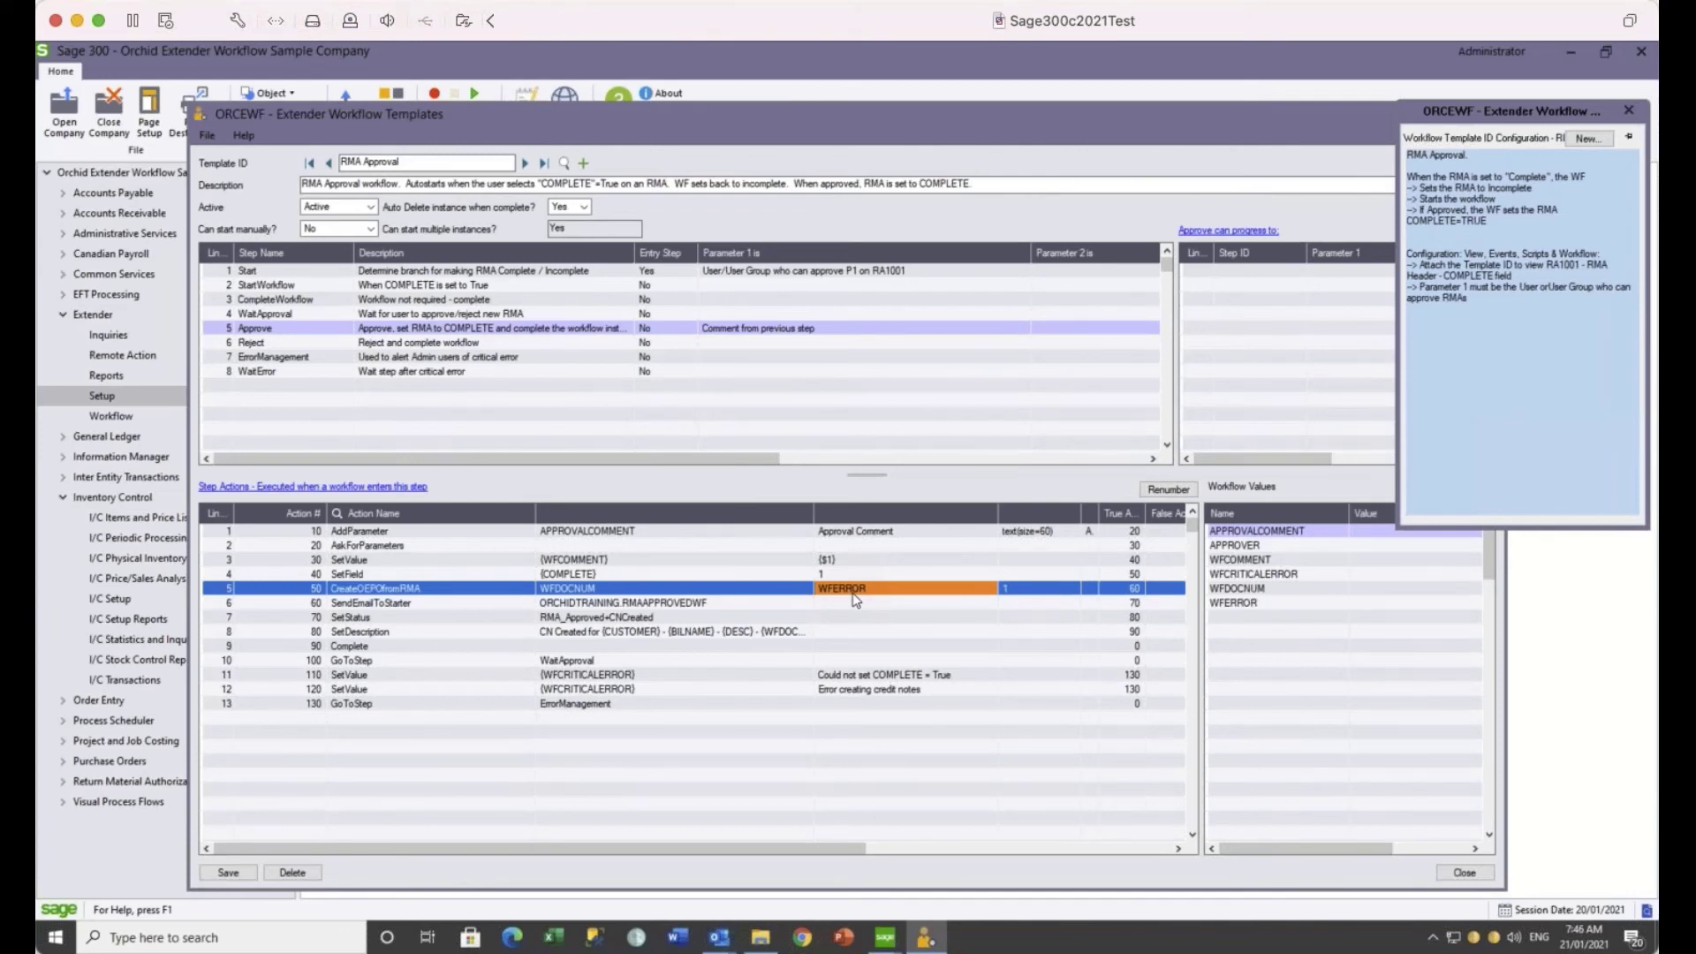
pyautogui.click(1021, 593)
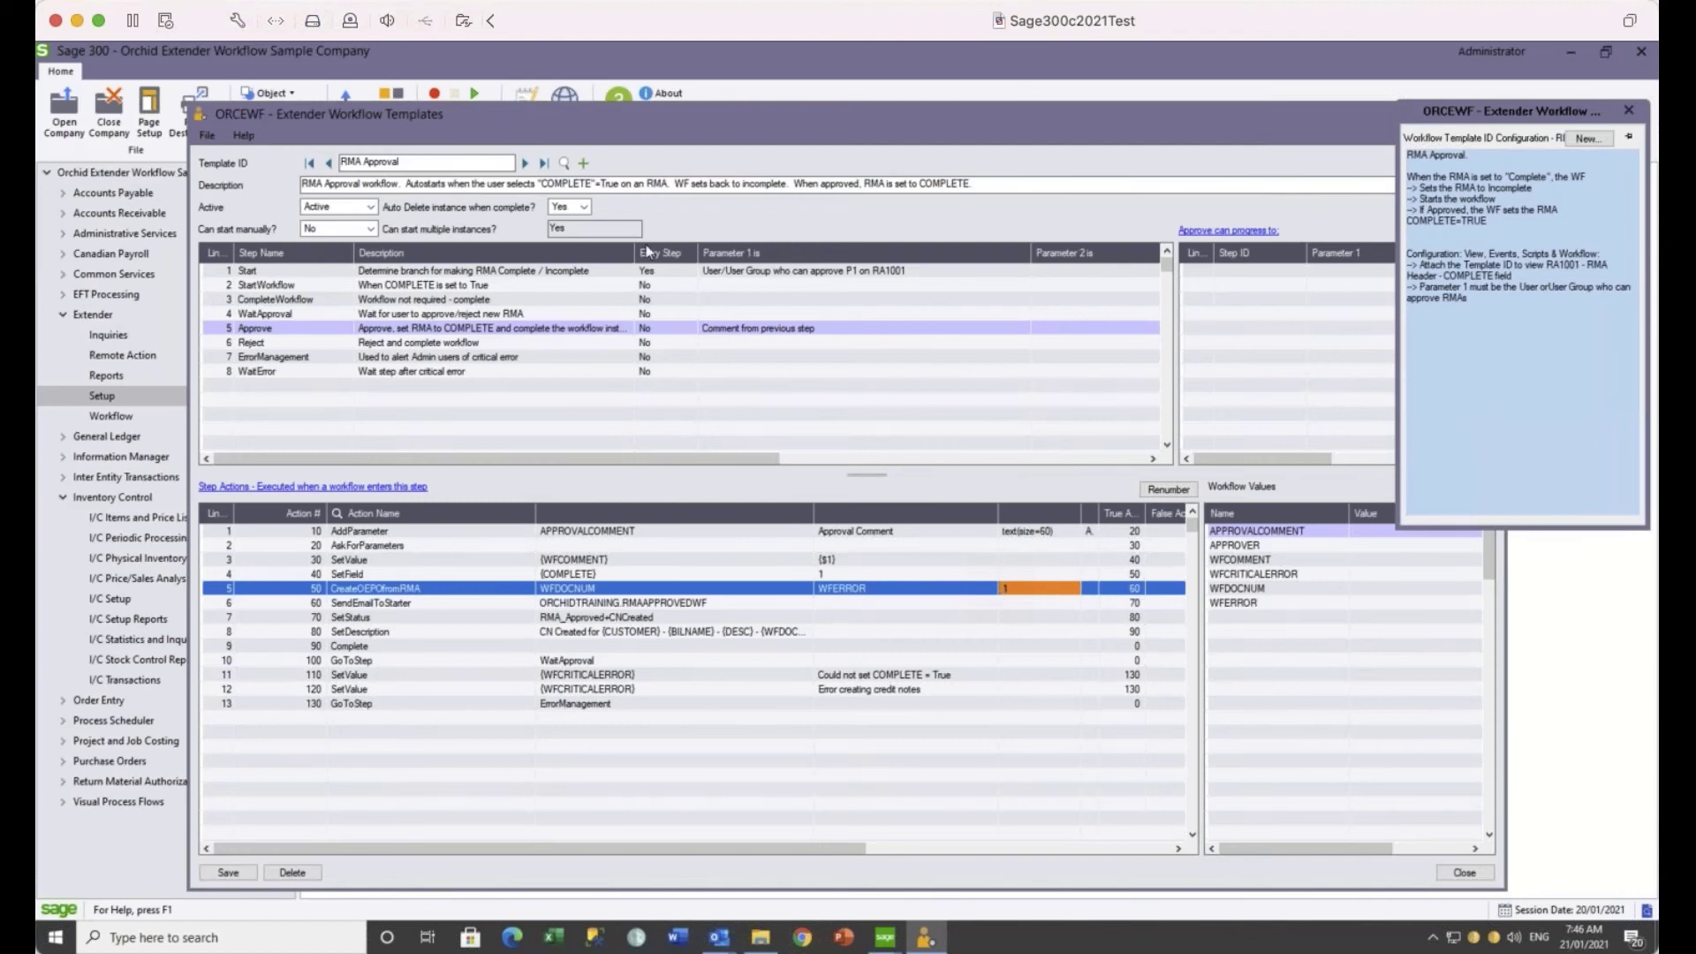
# Load the OE Order Margin Approval workflow template and display the actions of its StartNewOrder step.
pyautogui.click(565, 164)
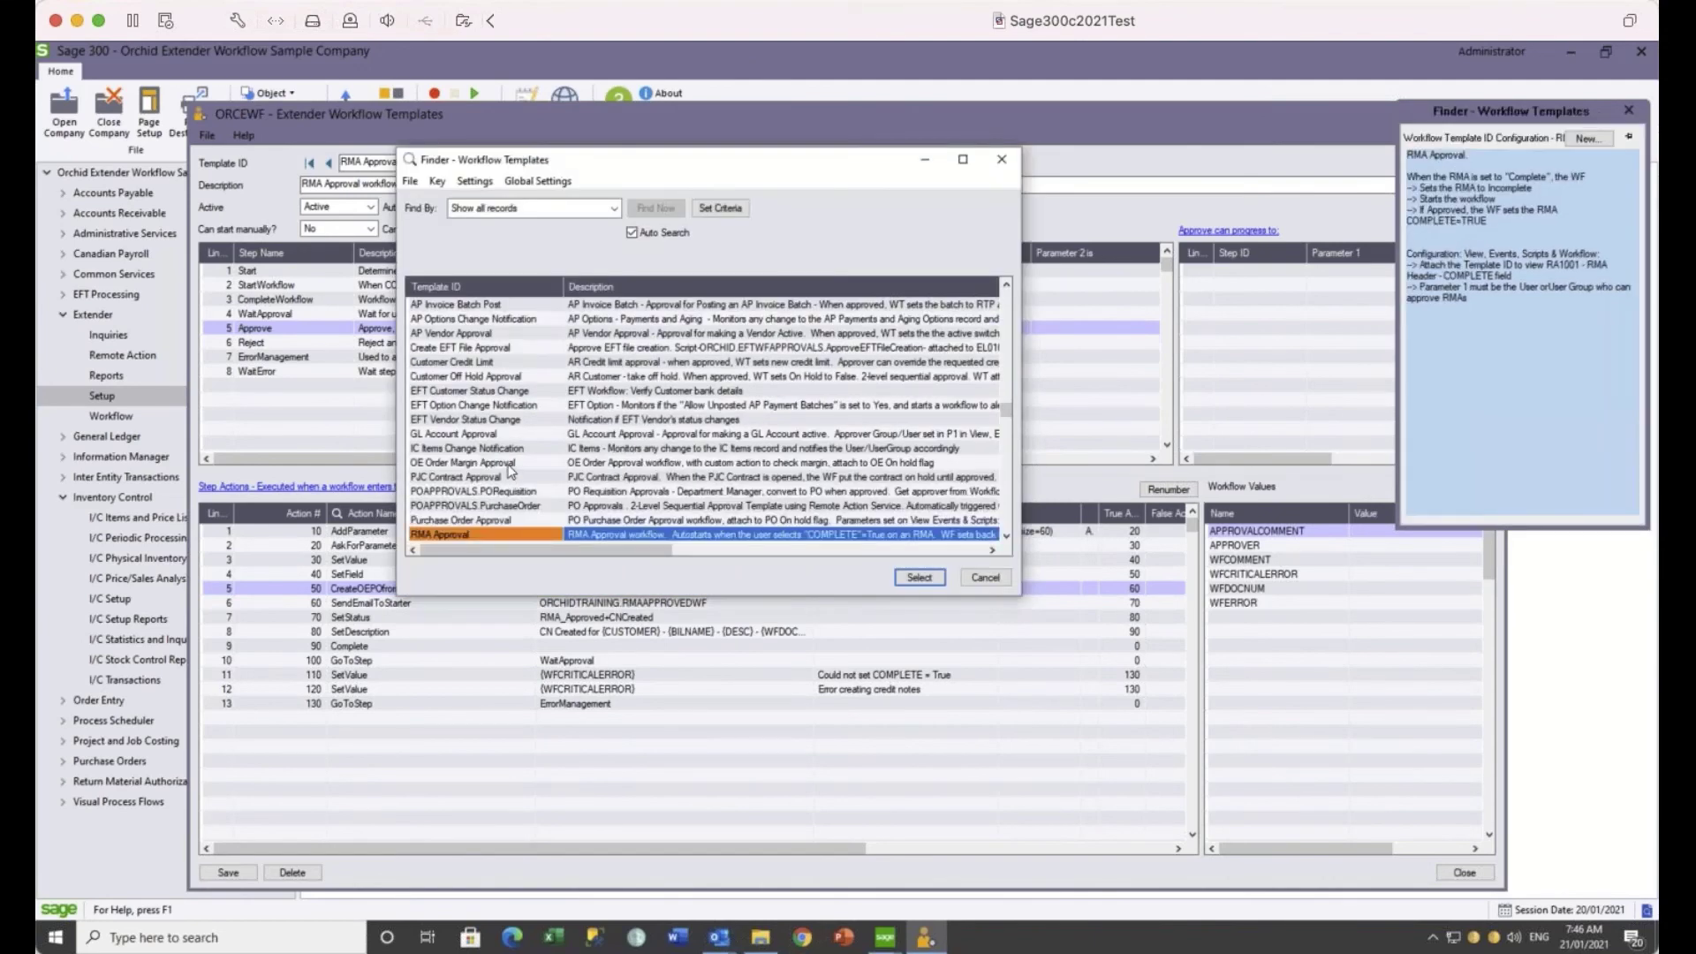
pyautogui.click(508, 464)
pyautogui.click(920, 578)
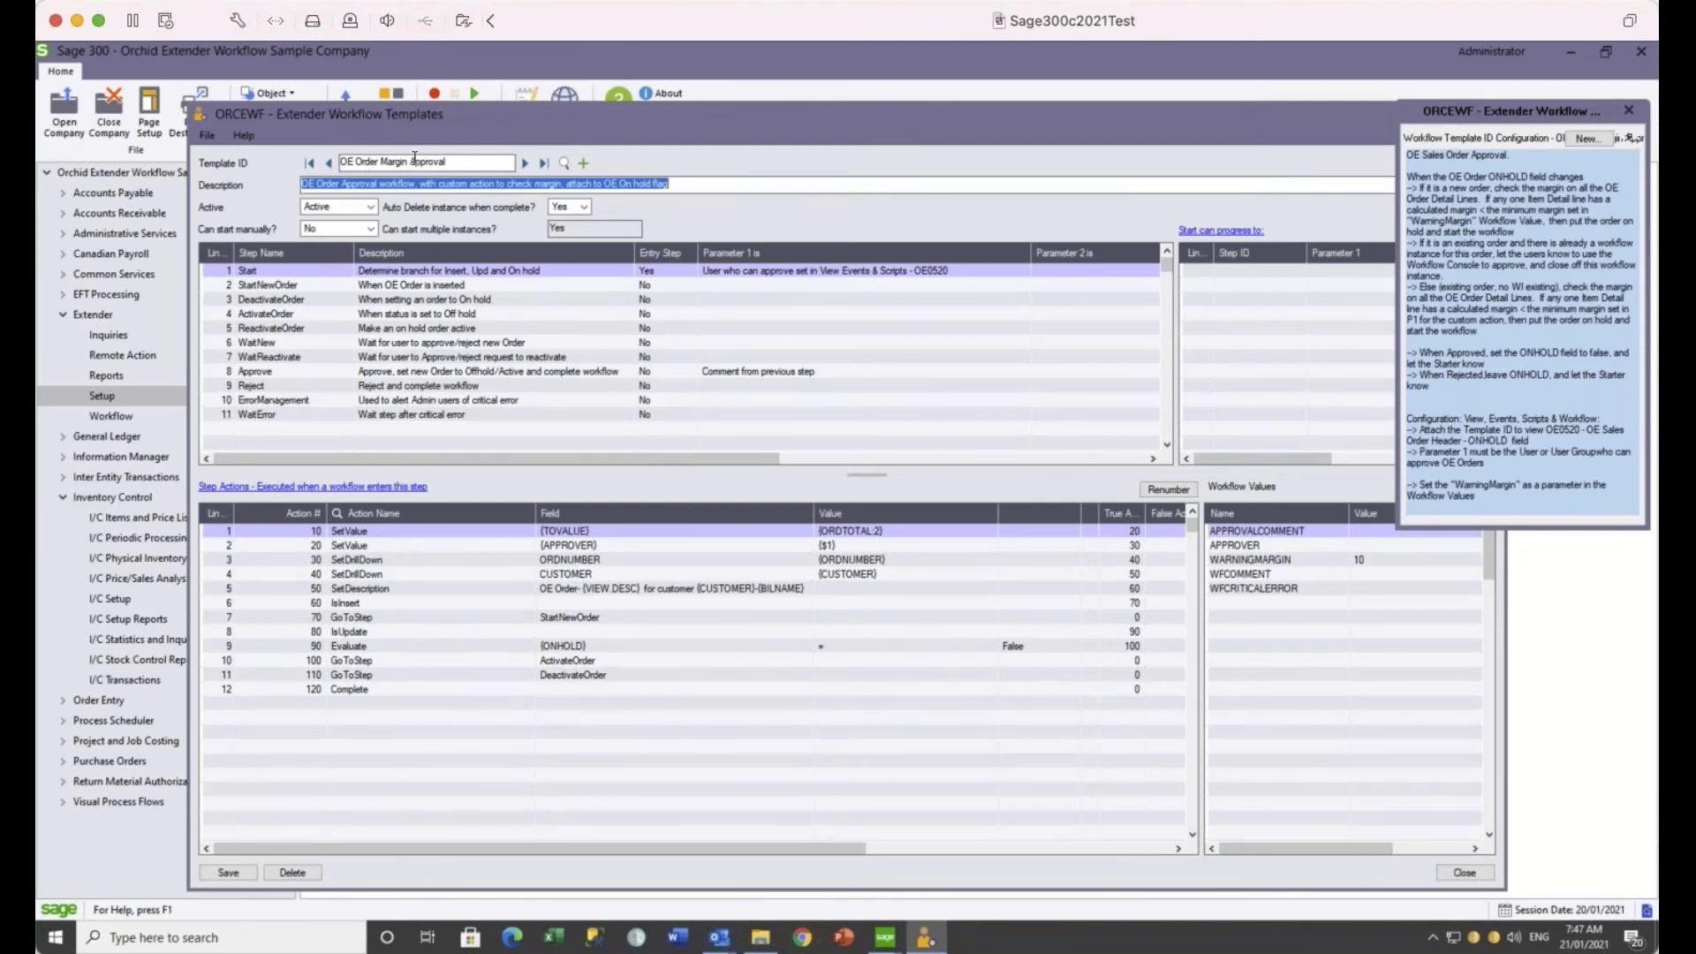
pyautogui.click(271, 293)
pyautogui.click(270, 286)
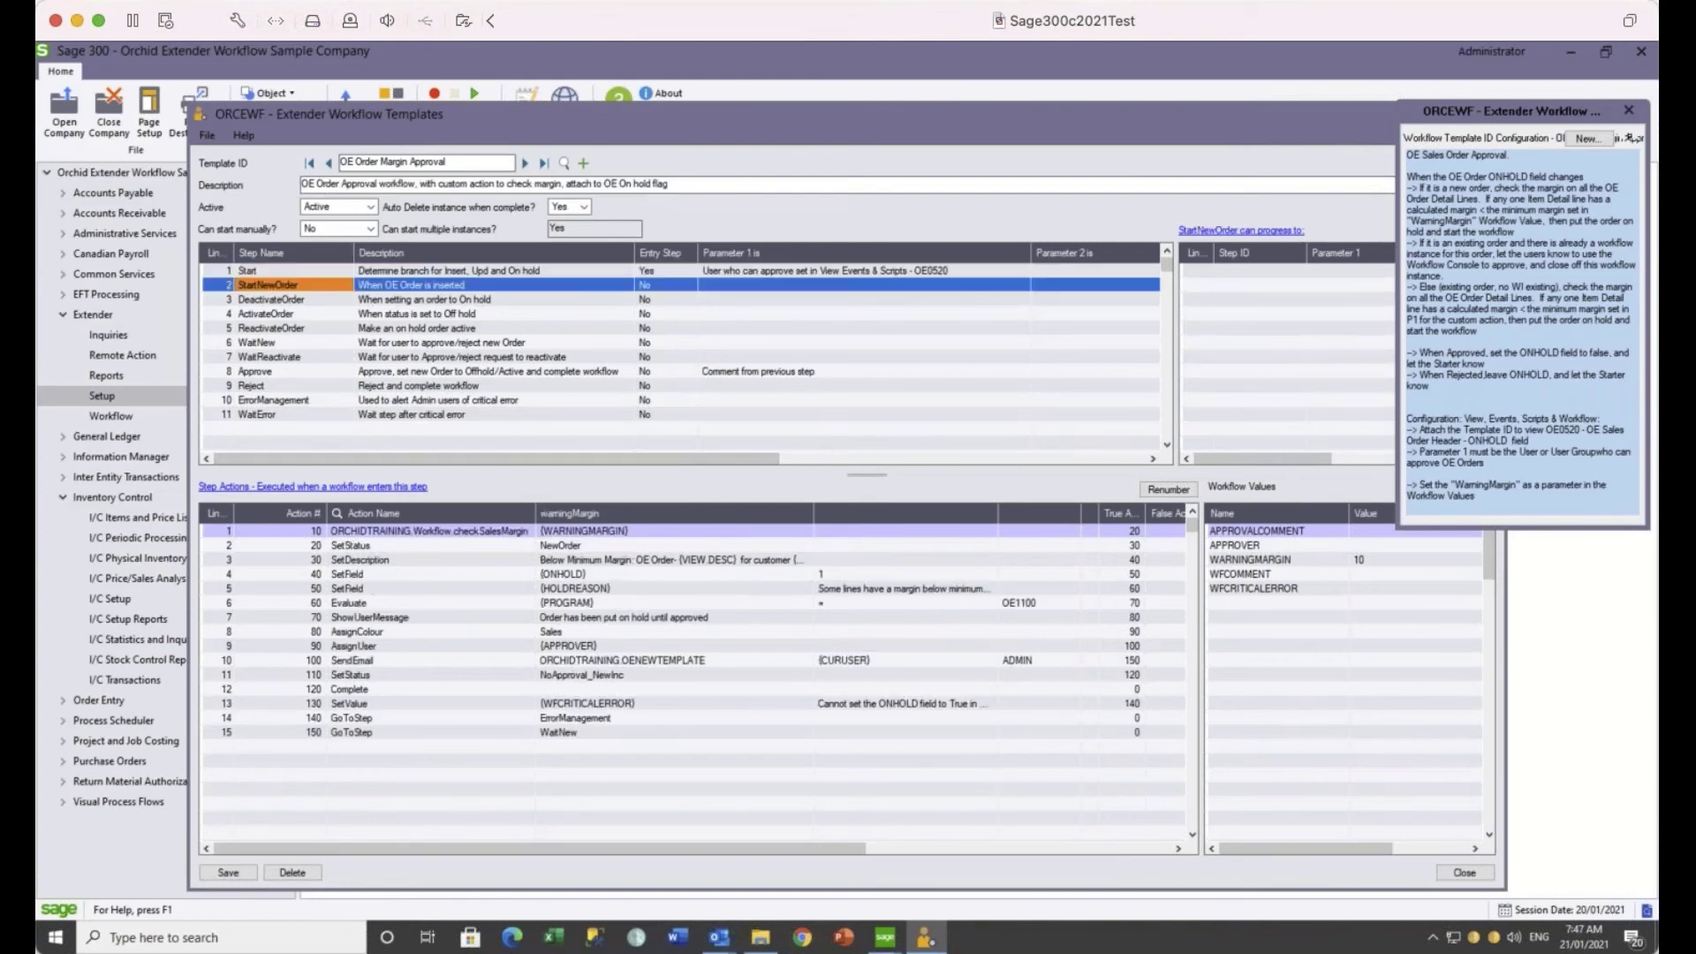
# Examine the checkSalesMargin action with the Action Name column widened to show its full name, then close the workflow templates window.
pyautogui.click(393, 534)
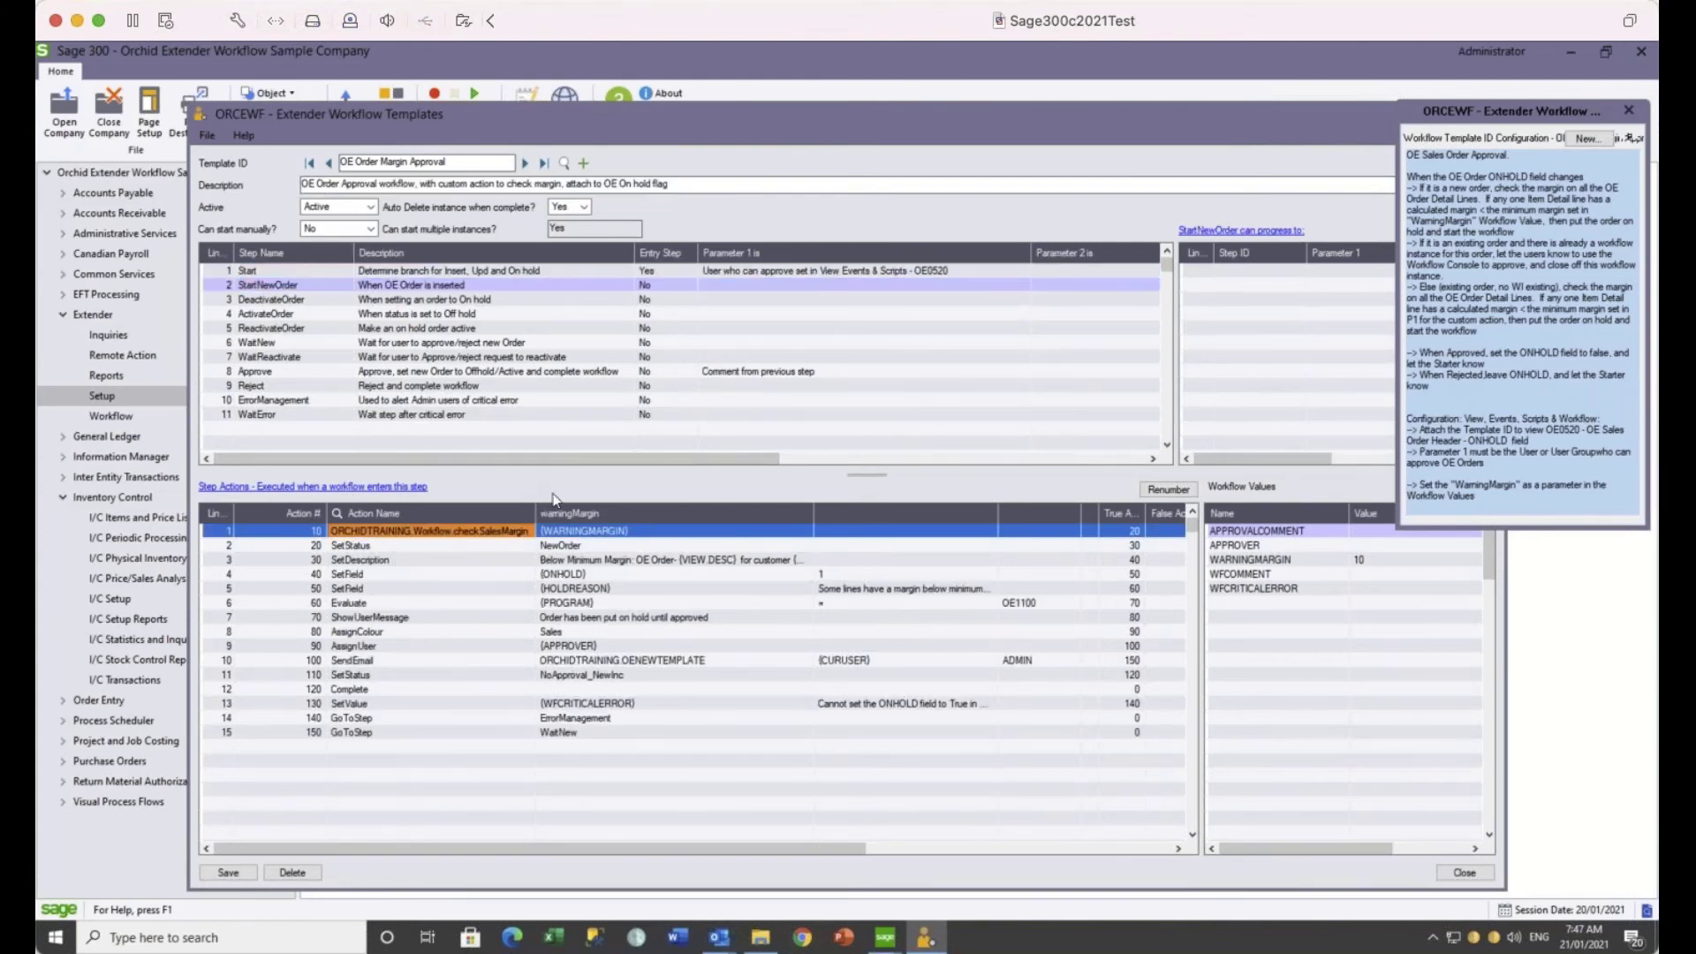
pyautogui.moveTo(538, 507); pyautogui.dragTo(571, 507)
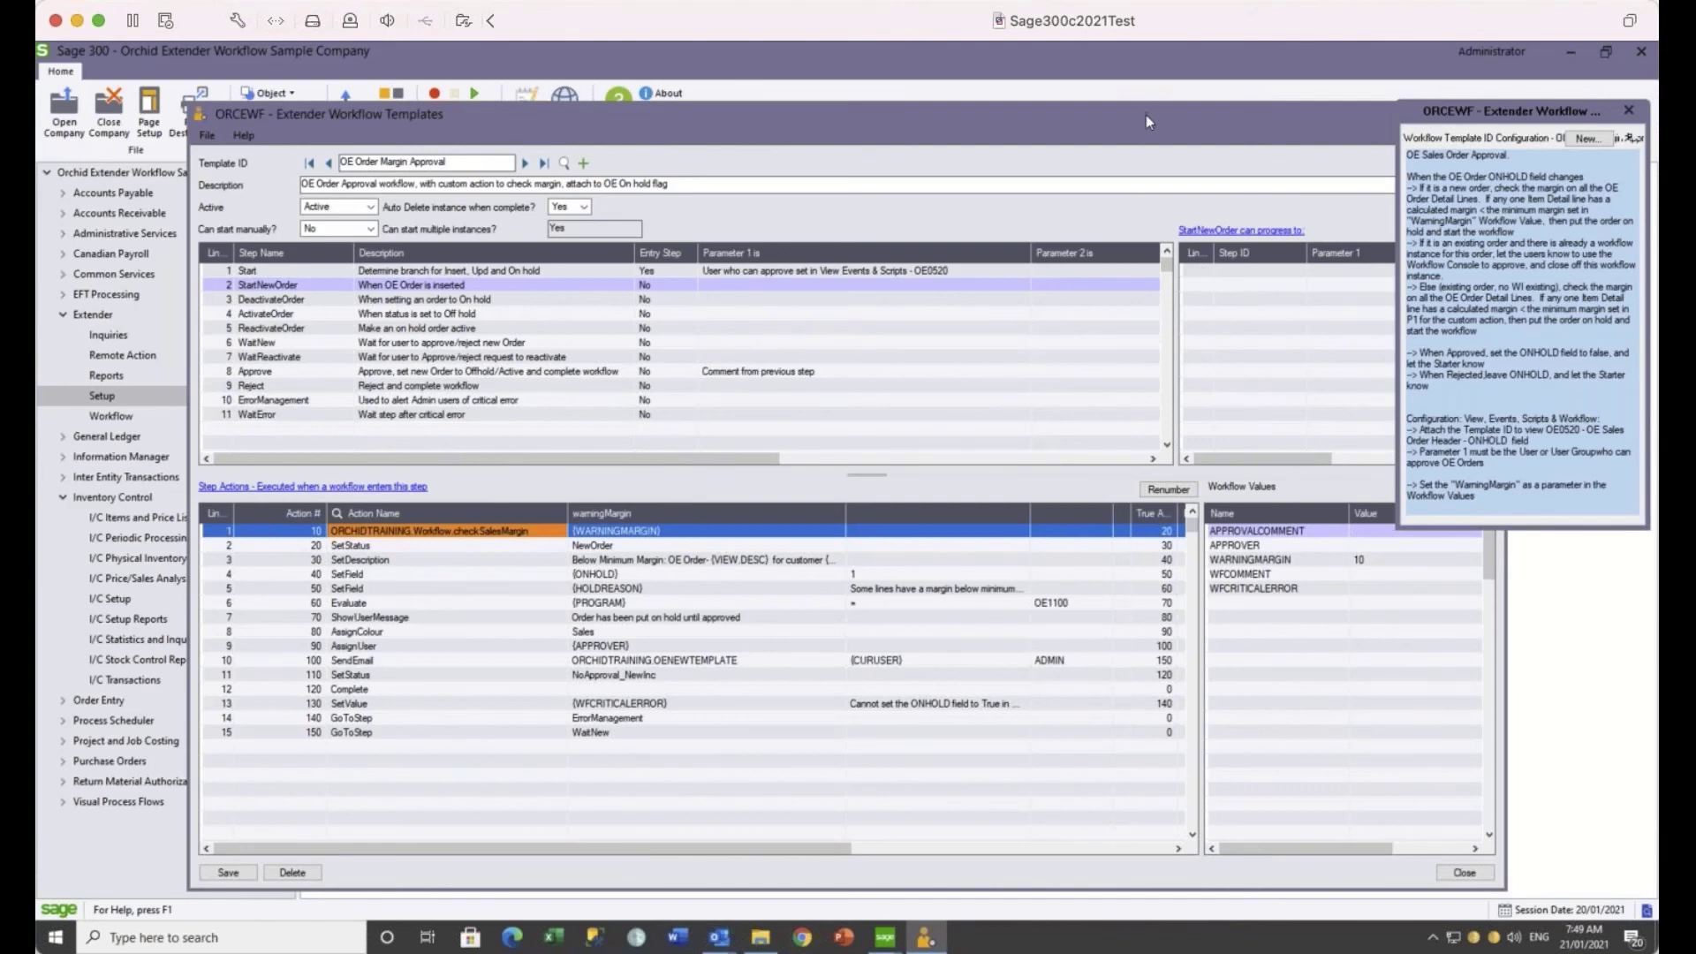
pyautogui.moveTo(1147, 115); pyautogui.dragTo(1014, 113)
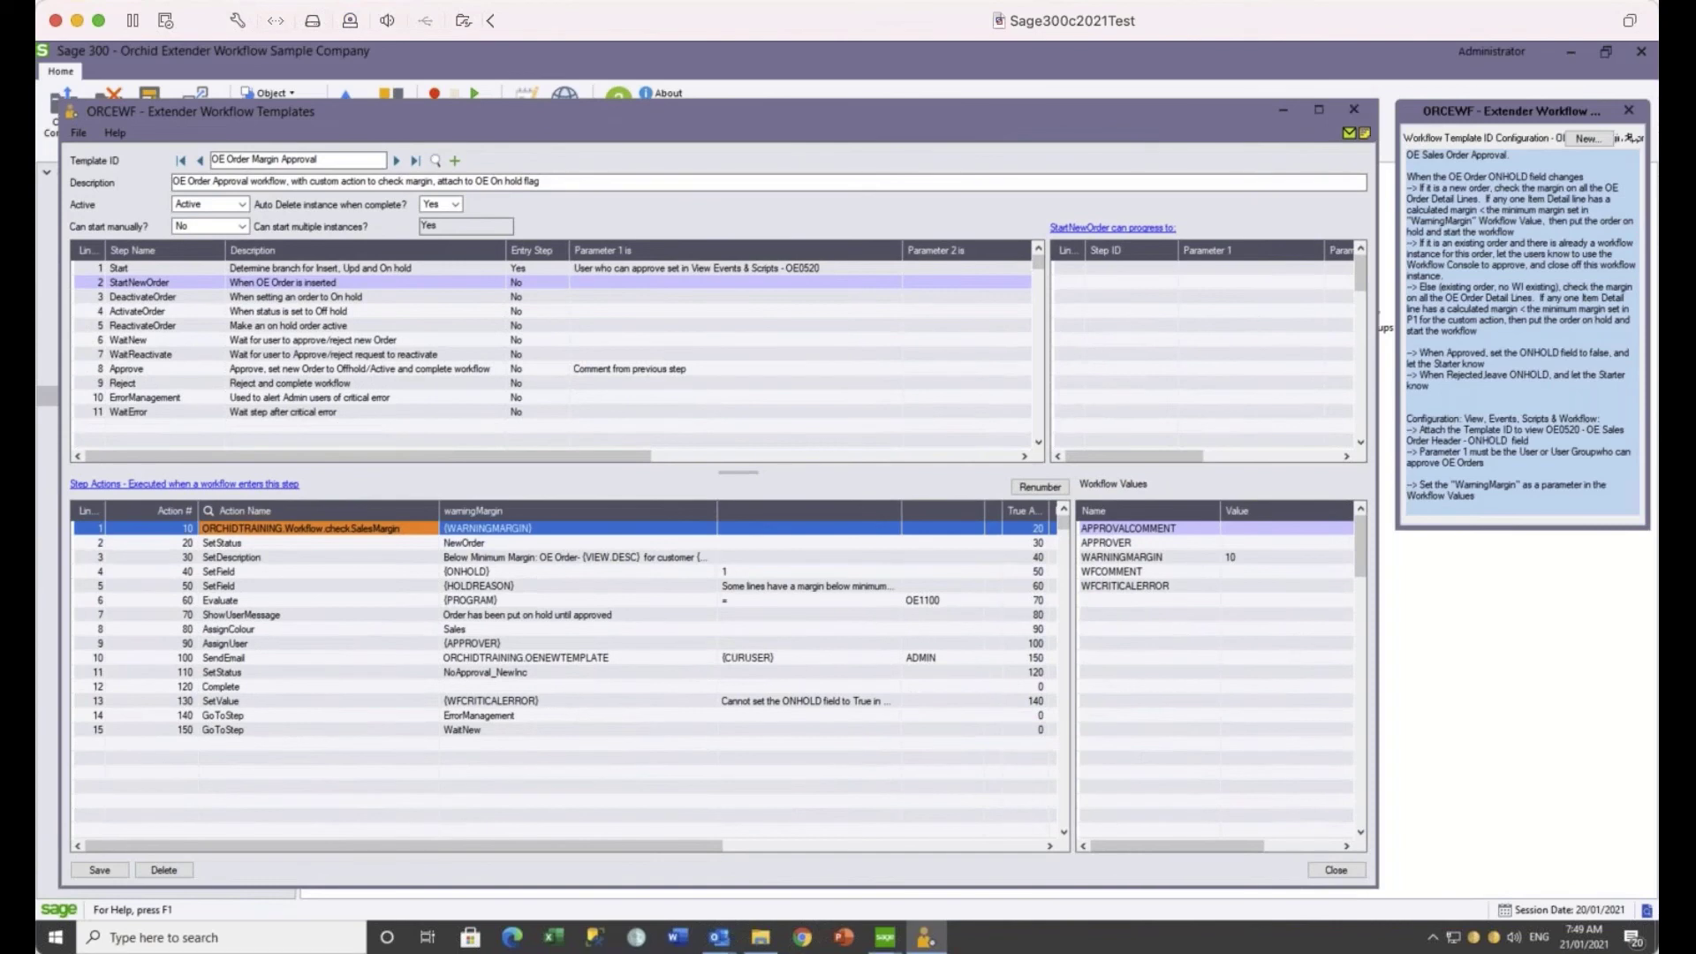
pyautogui.click(1352, 109)
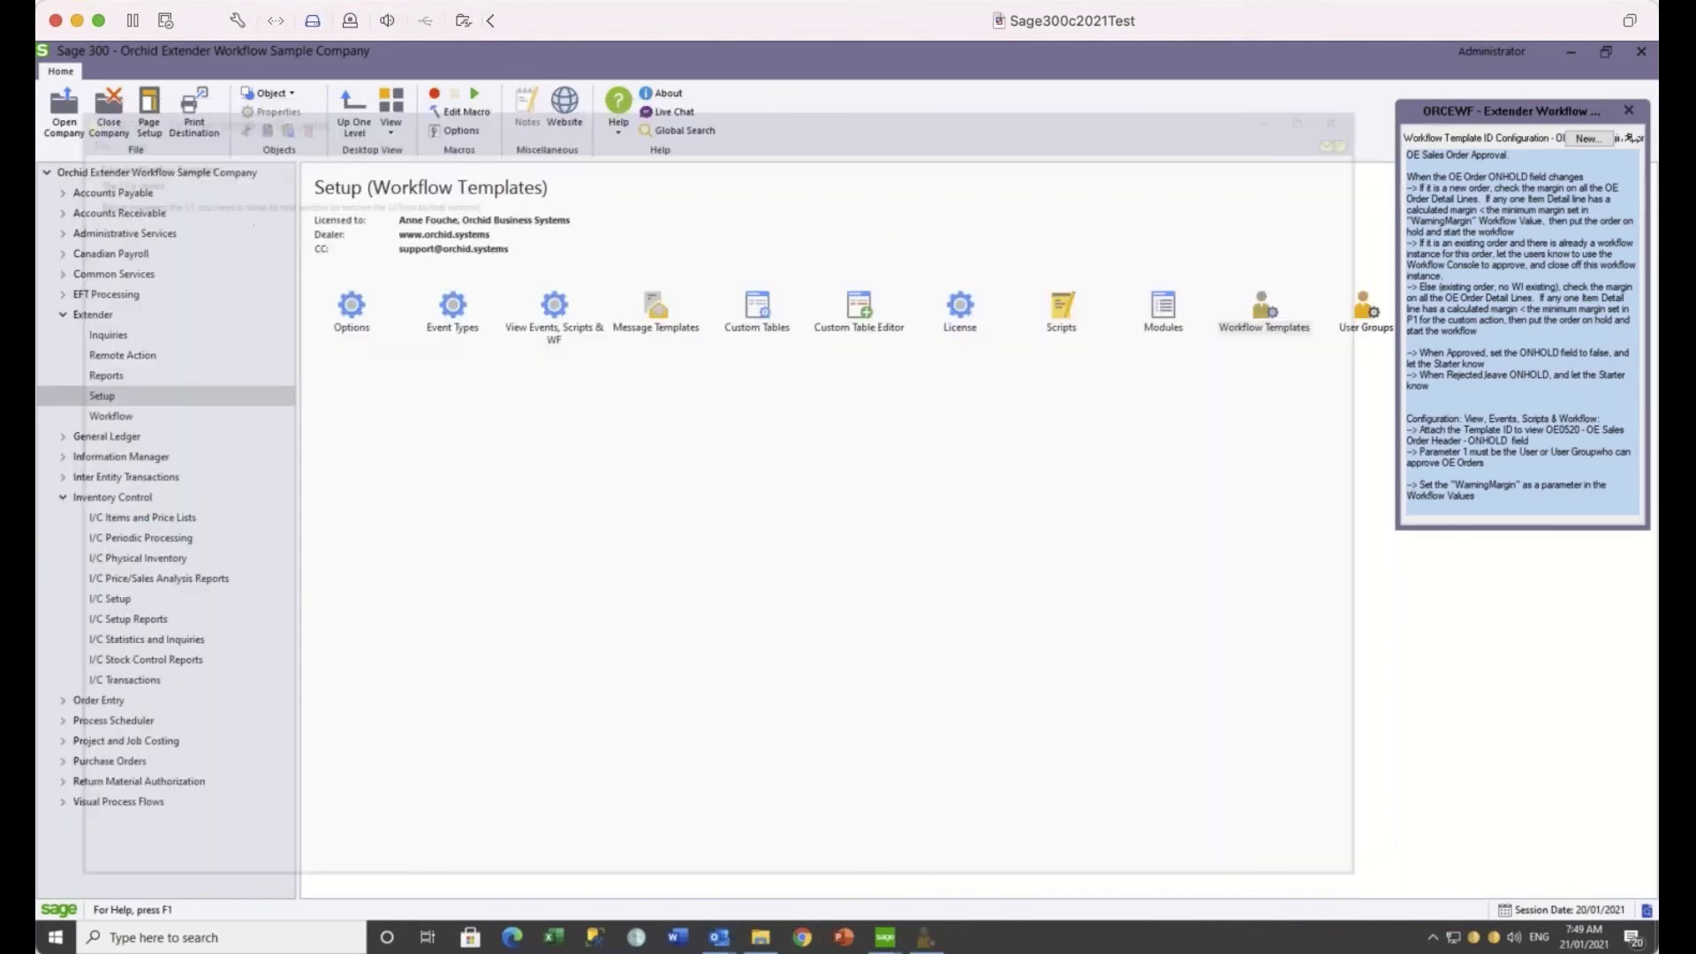
# Reopen Workflow Templates, load the Customer Credit Limit template, examine the Check step's ARUSERAPPROV AssignUser action, and close the template.
pyautogui.doubleClick(1274, 325)
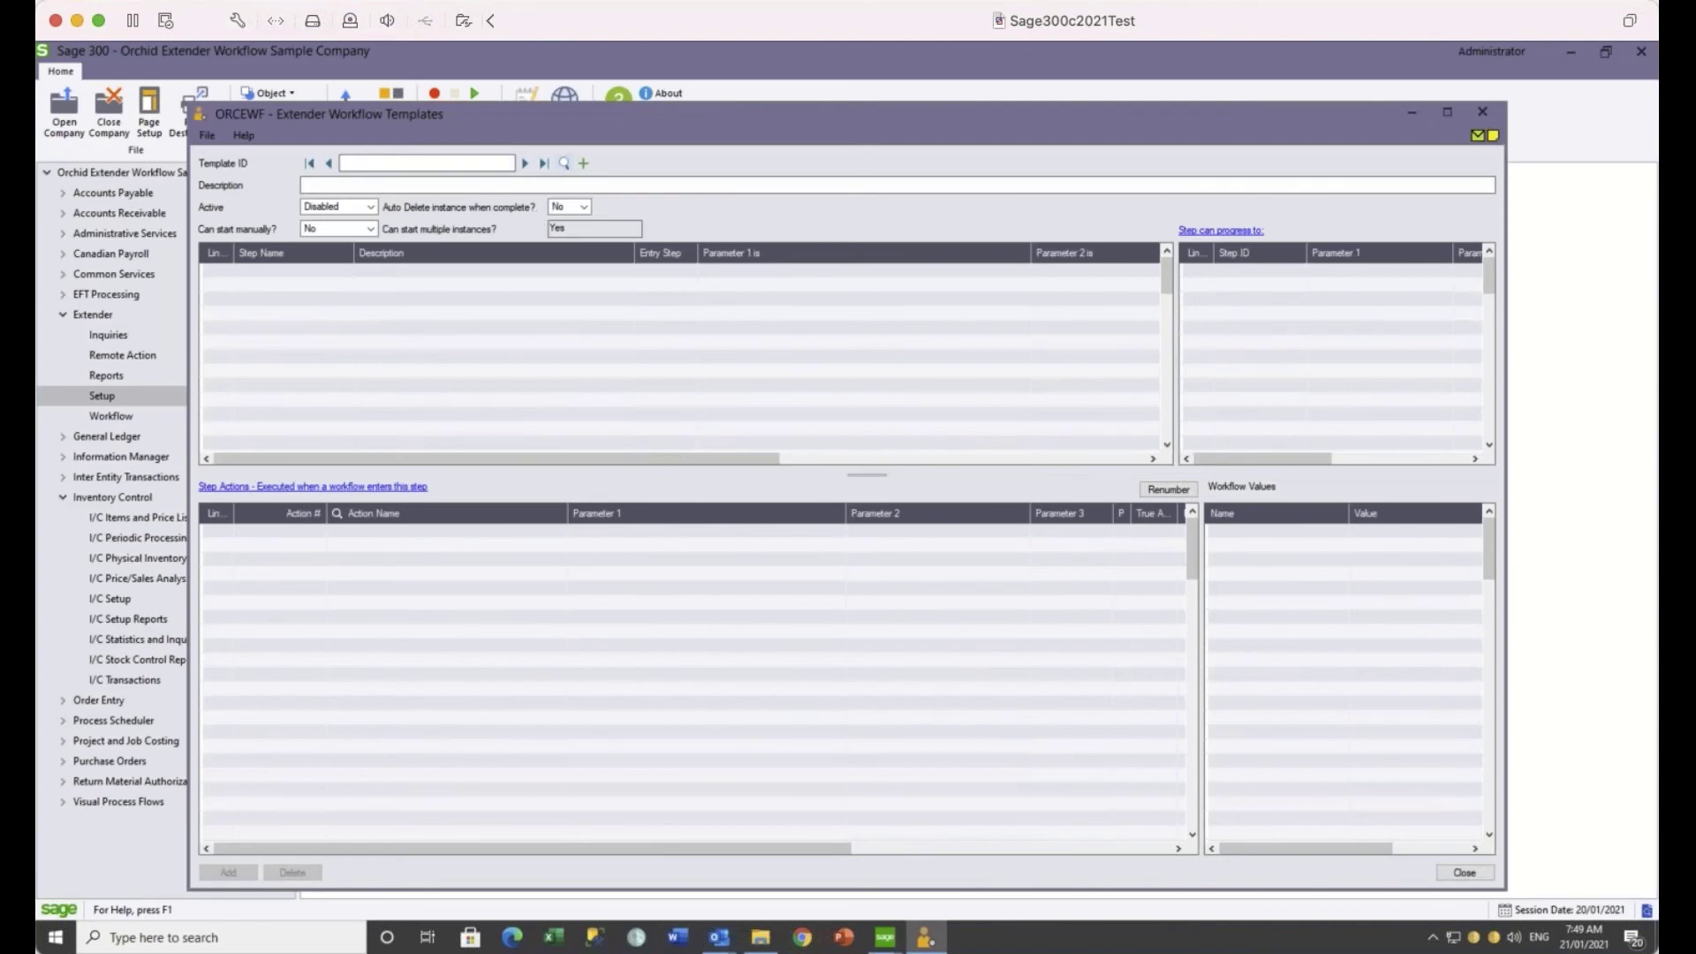
pyautogui.click(566, 161)
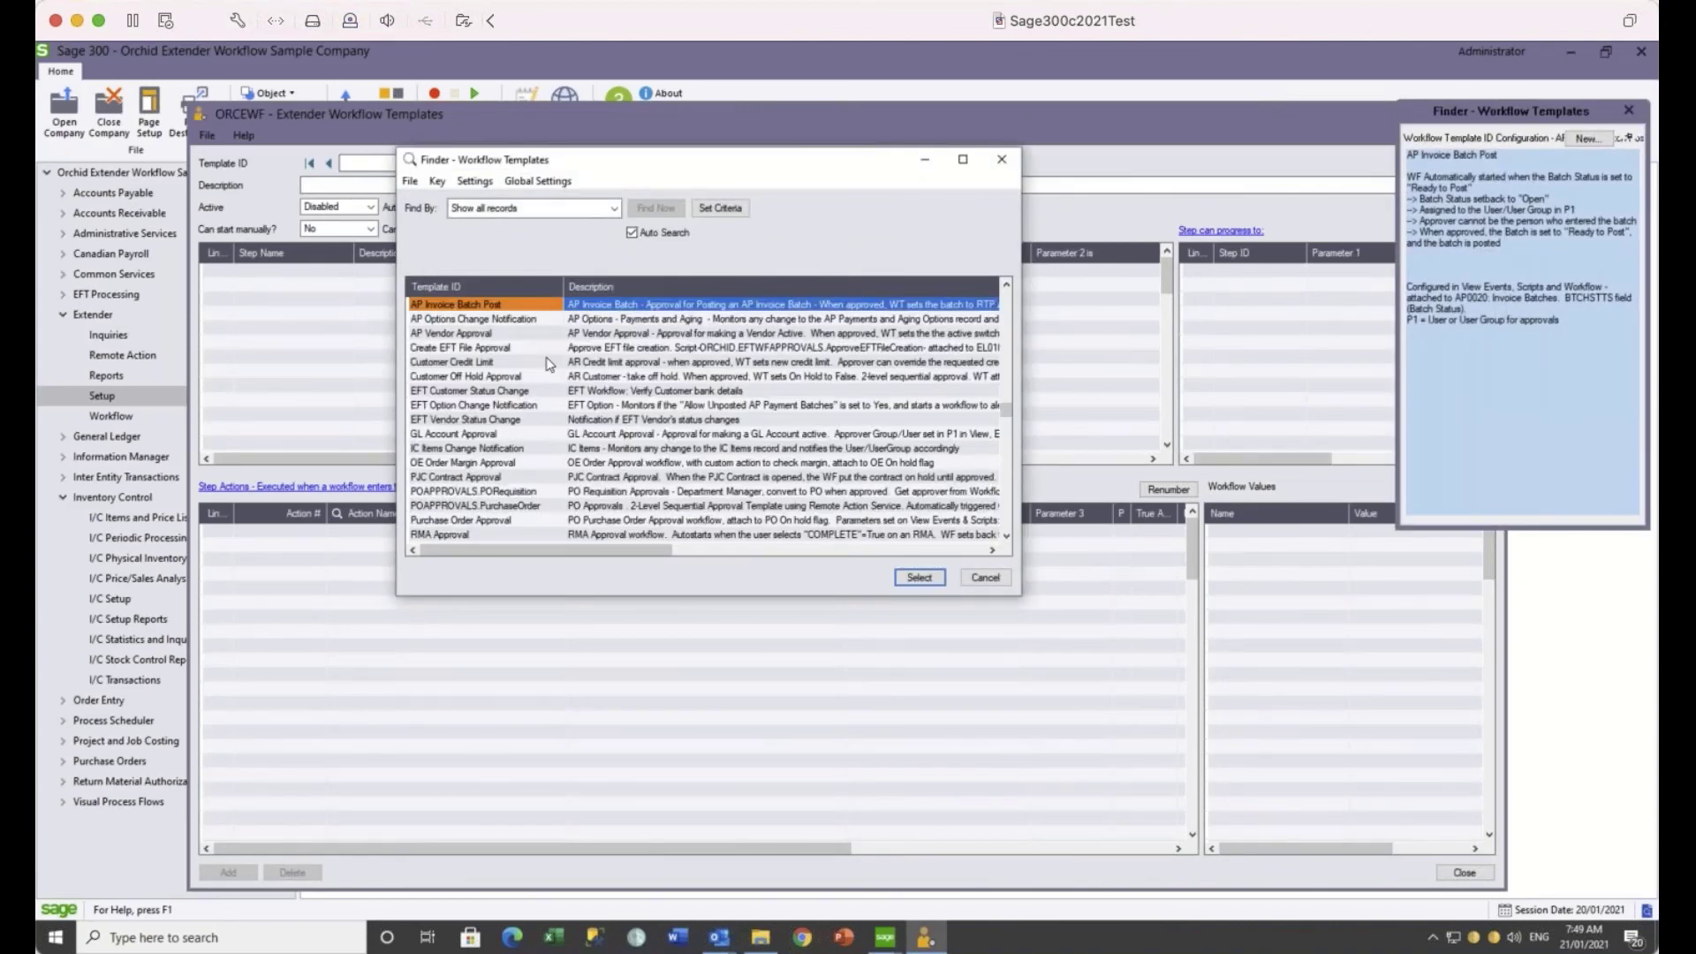
pyautogui.click(519, 368)
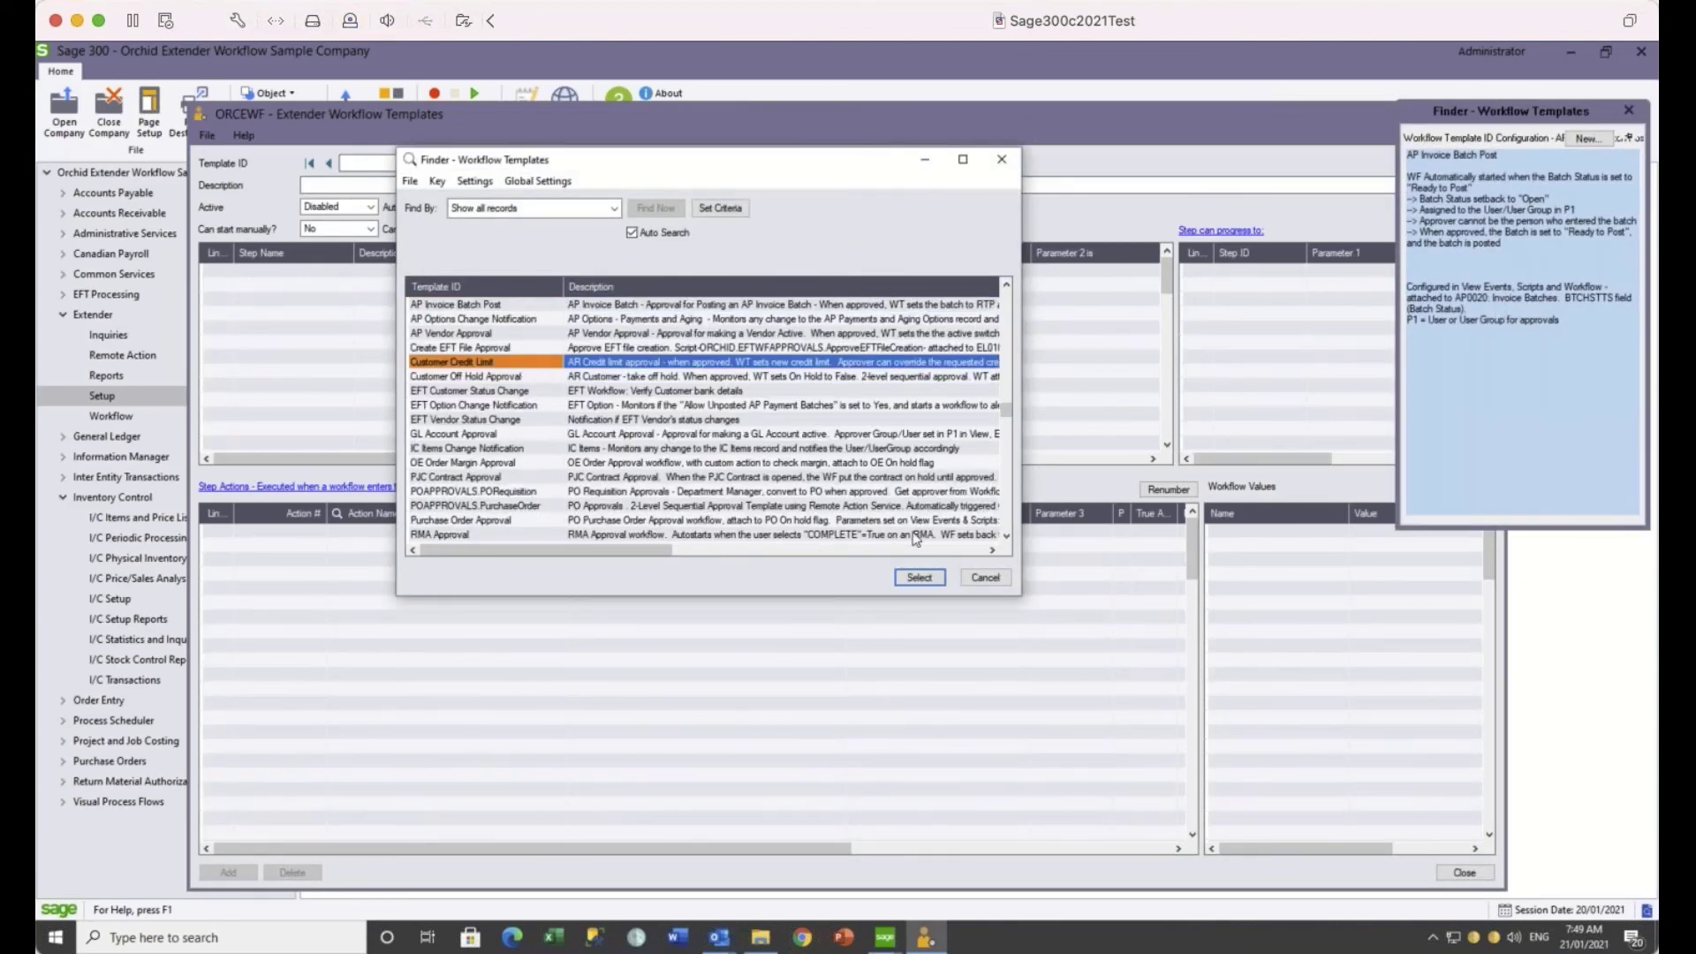
pyautogui.click(919, 577)
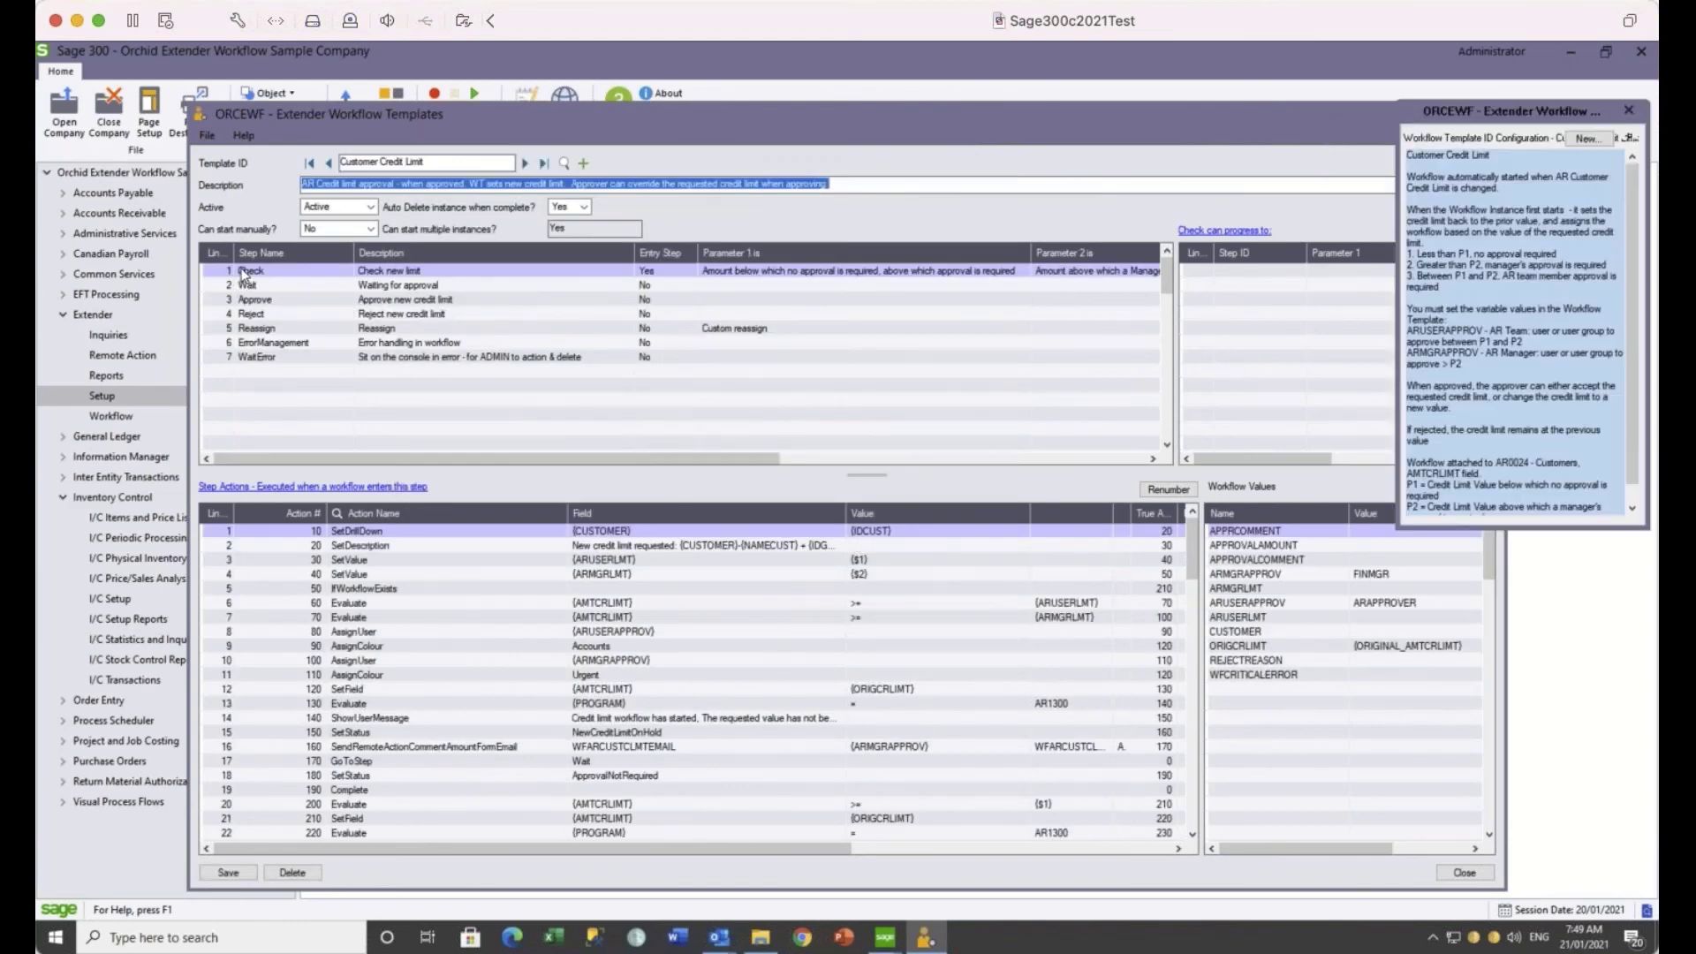
pyautogui.click(384, 634)
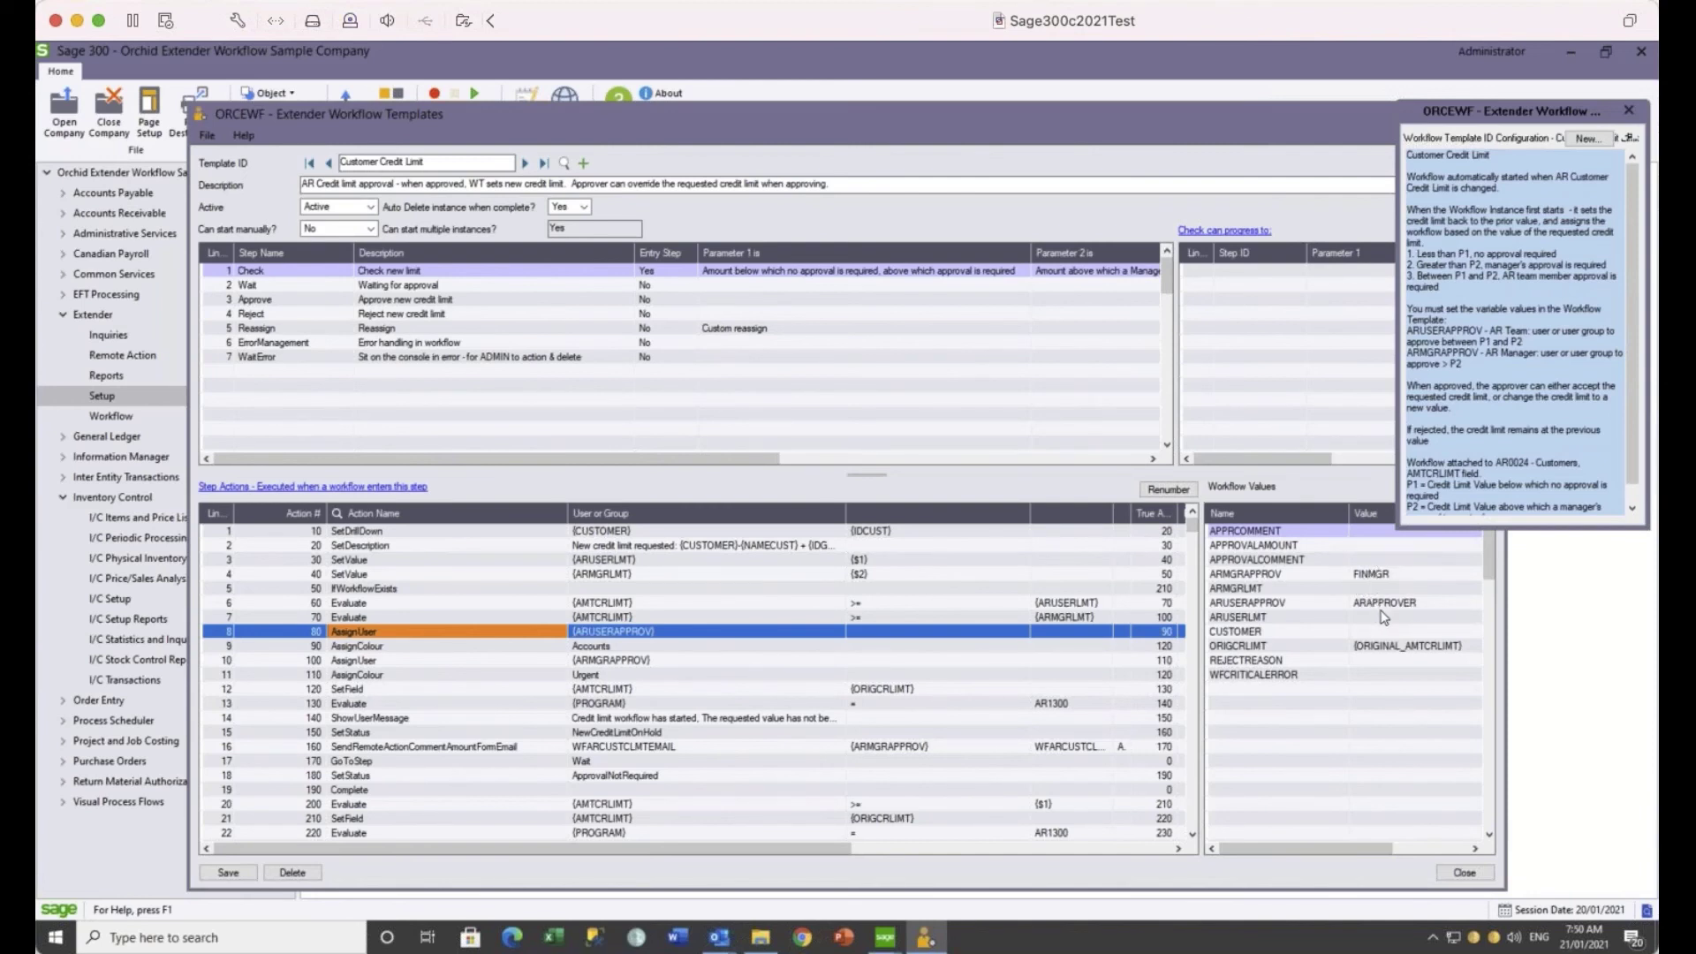
pyautogui.click(1628, 113)
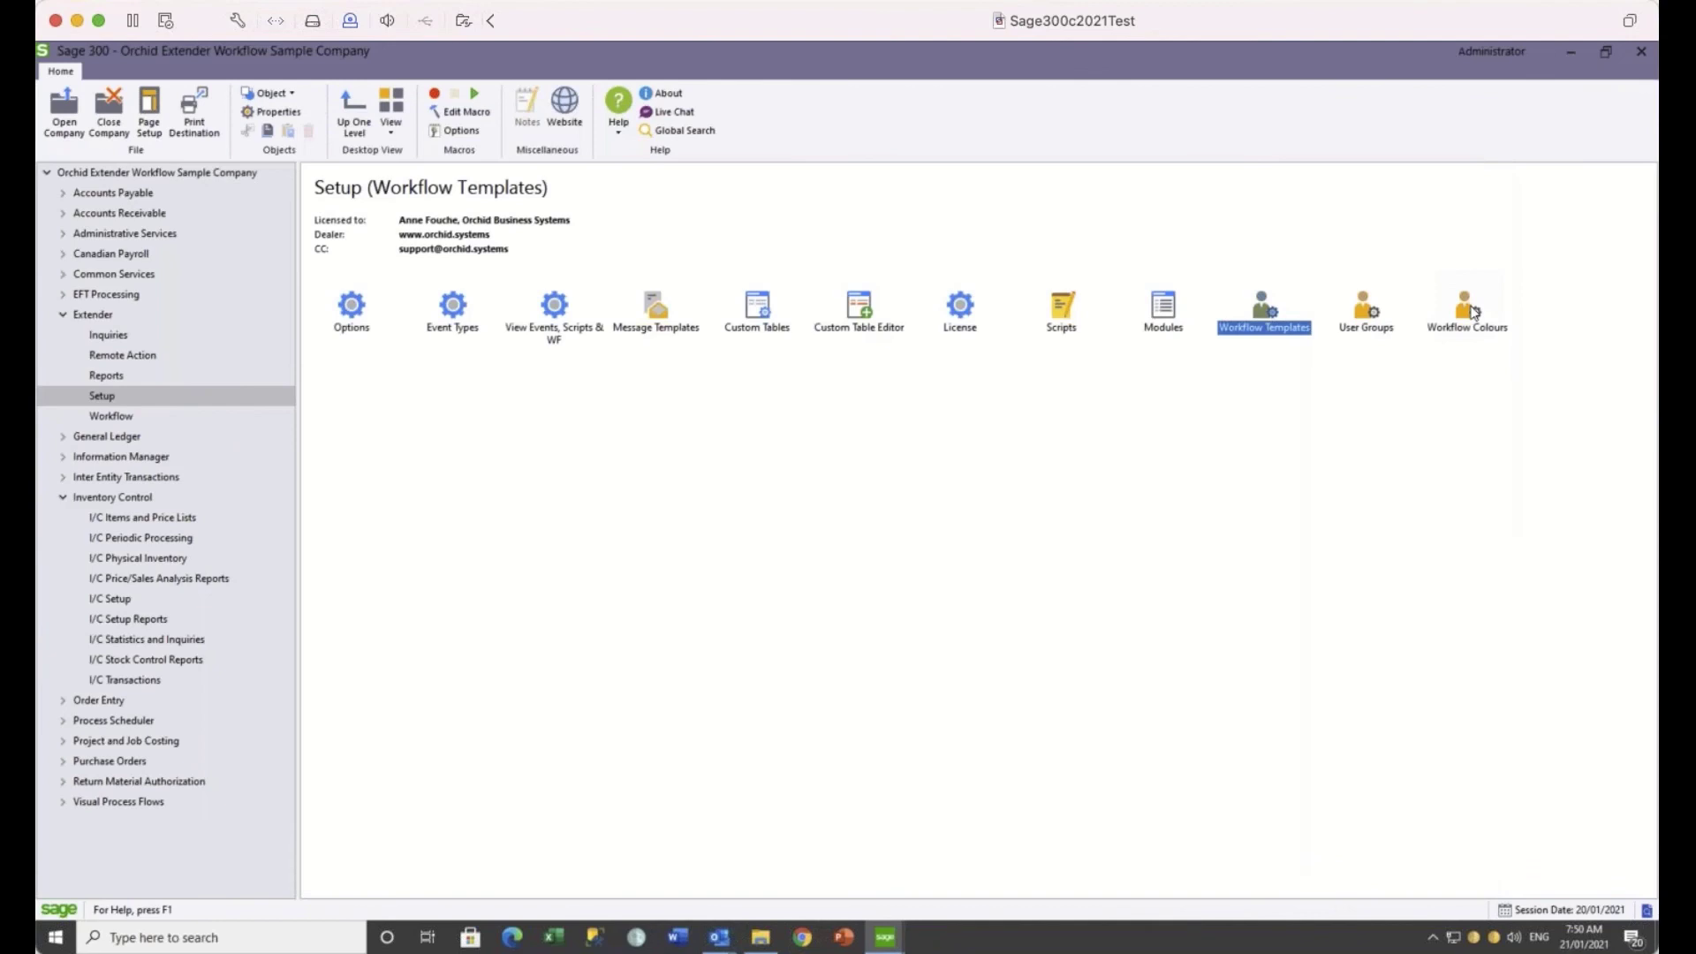
# Review the Extender Workflow Colours list, then load the FINMGR user group to view its members.
pyautogui.click(1471, 311)
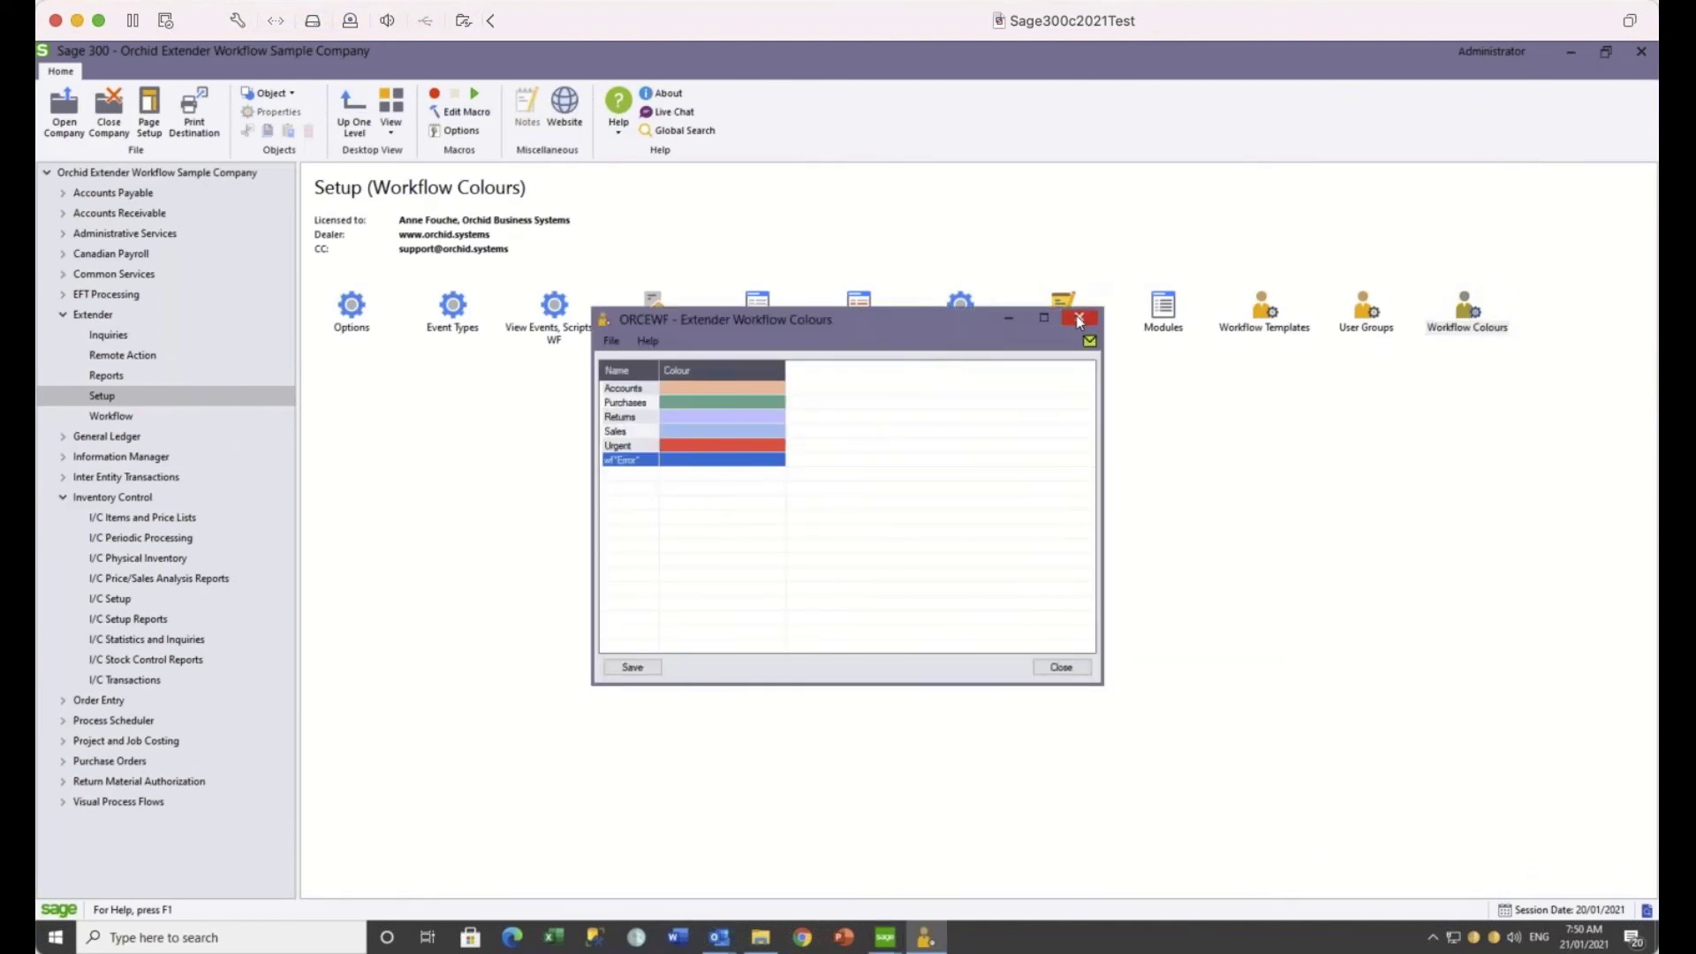
pyautogui.click(1078, 319)
pyautogui.click(1365, 309)
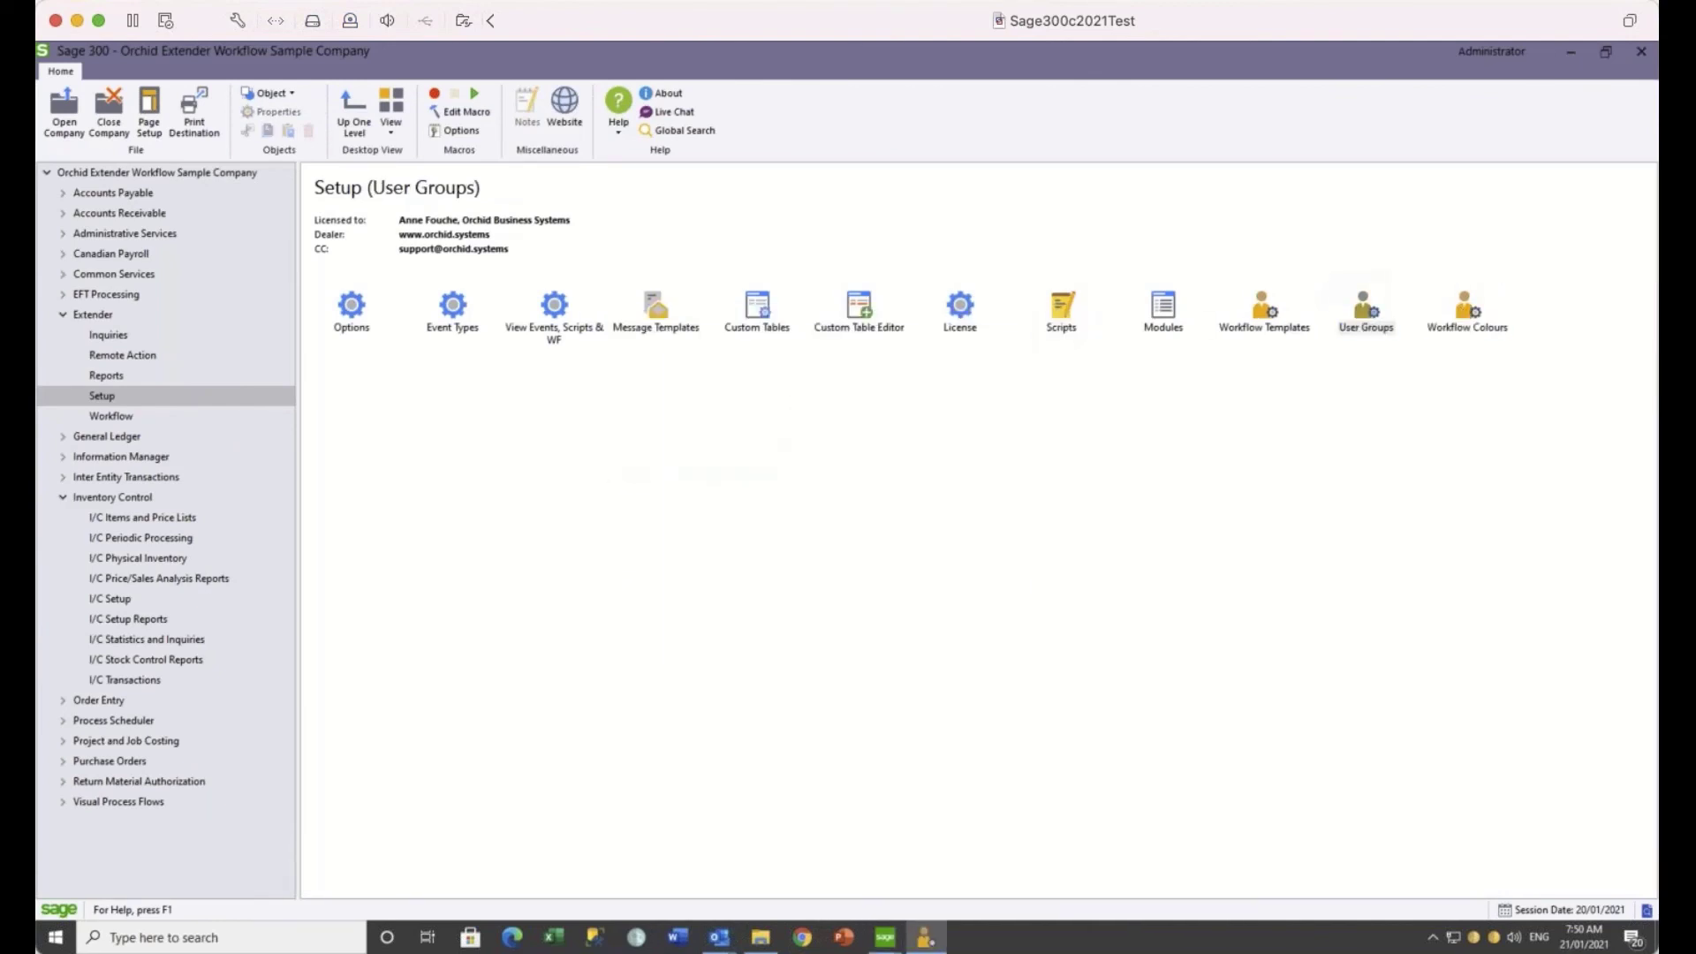
pyautogui.click(988, 394)
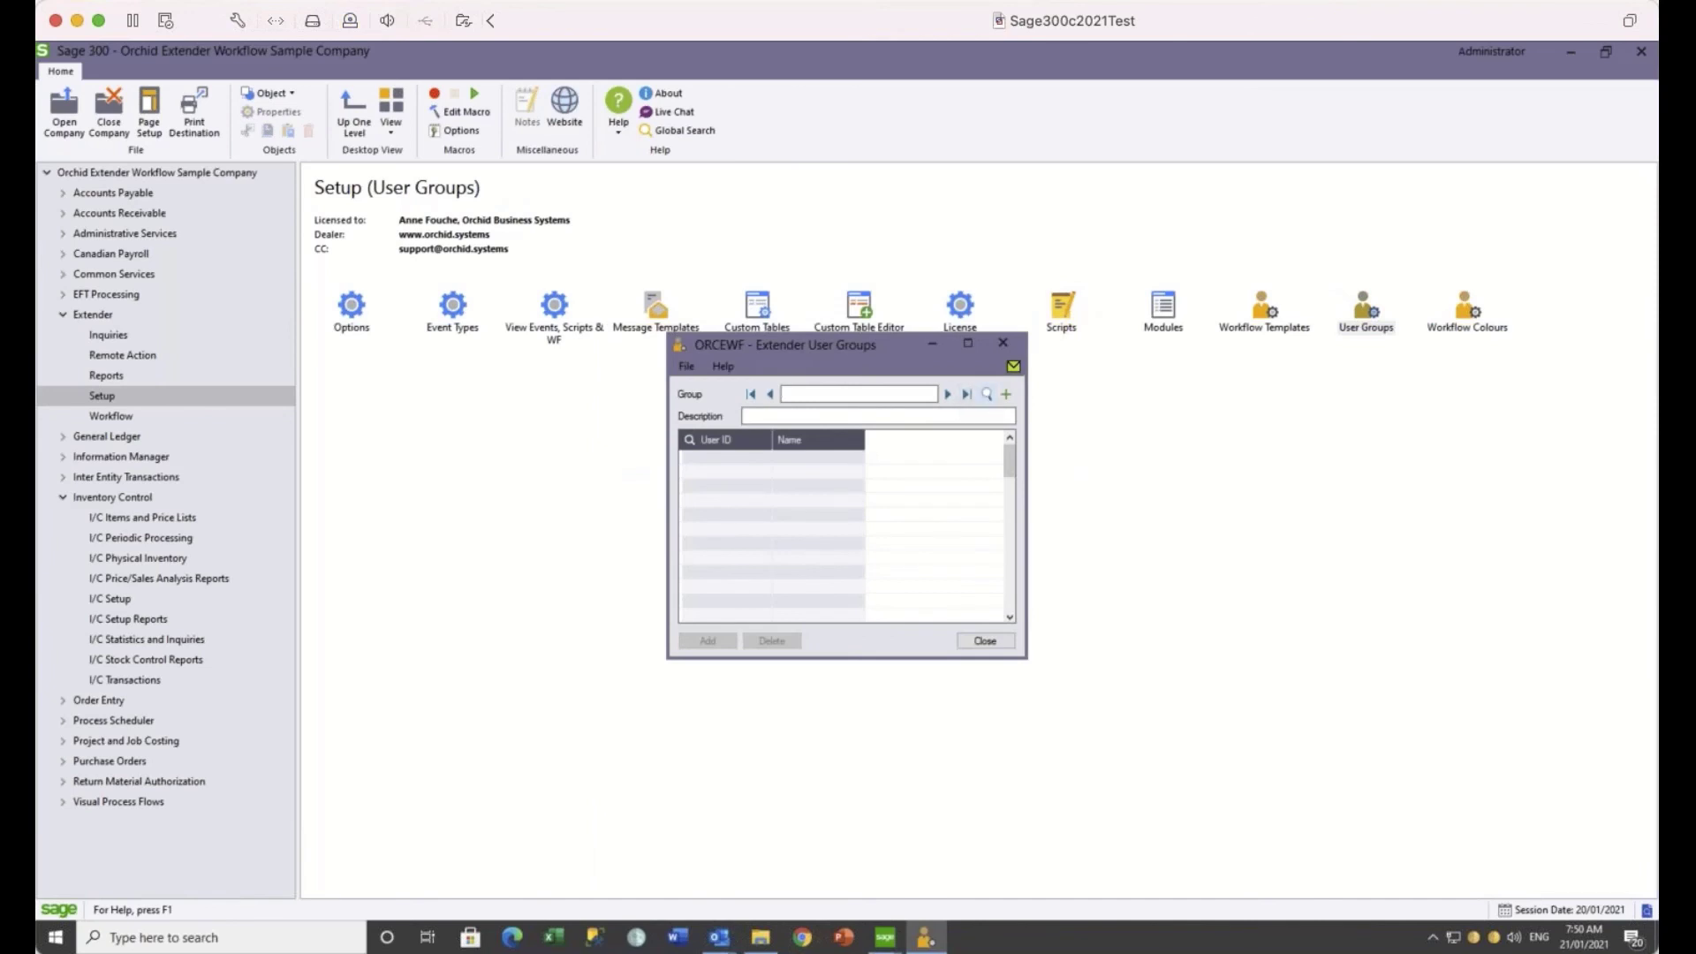
pyautogui.doubleClick(186, 310)
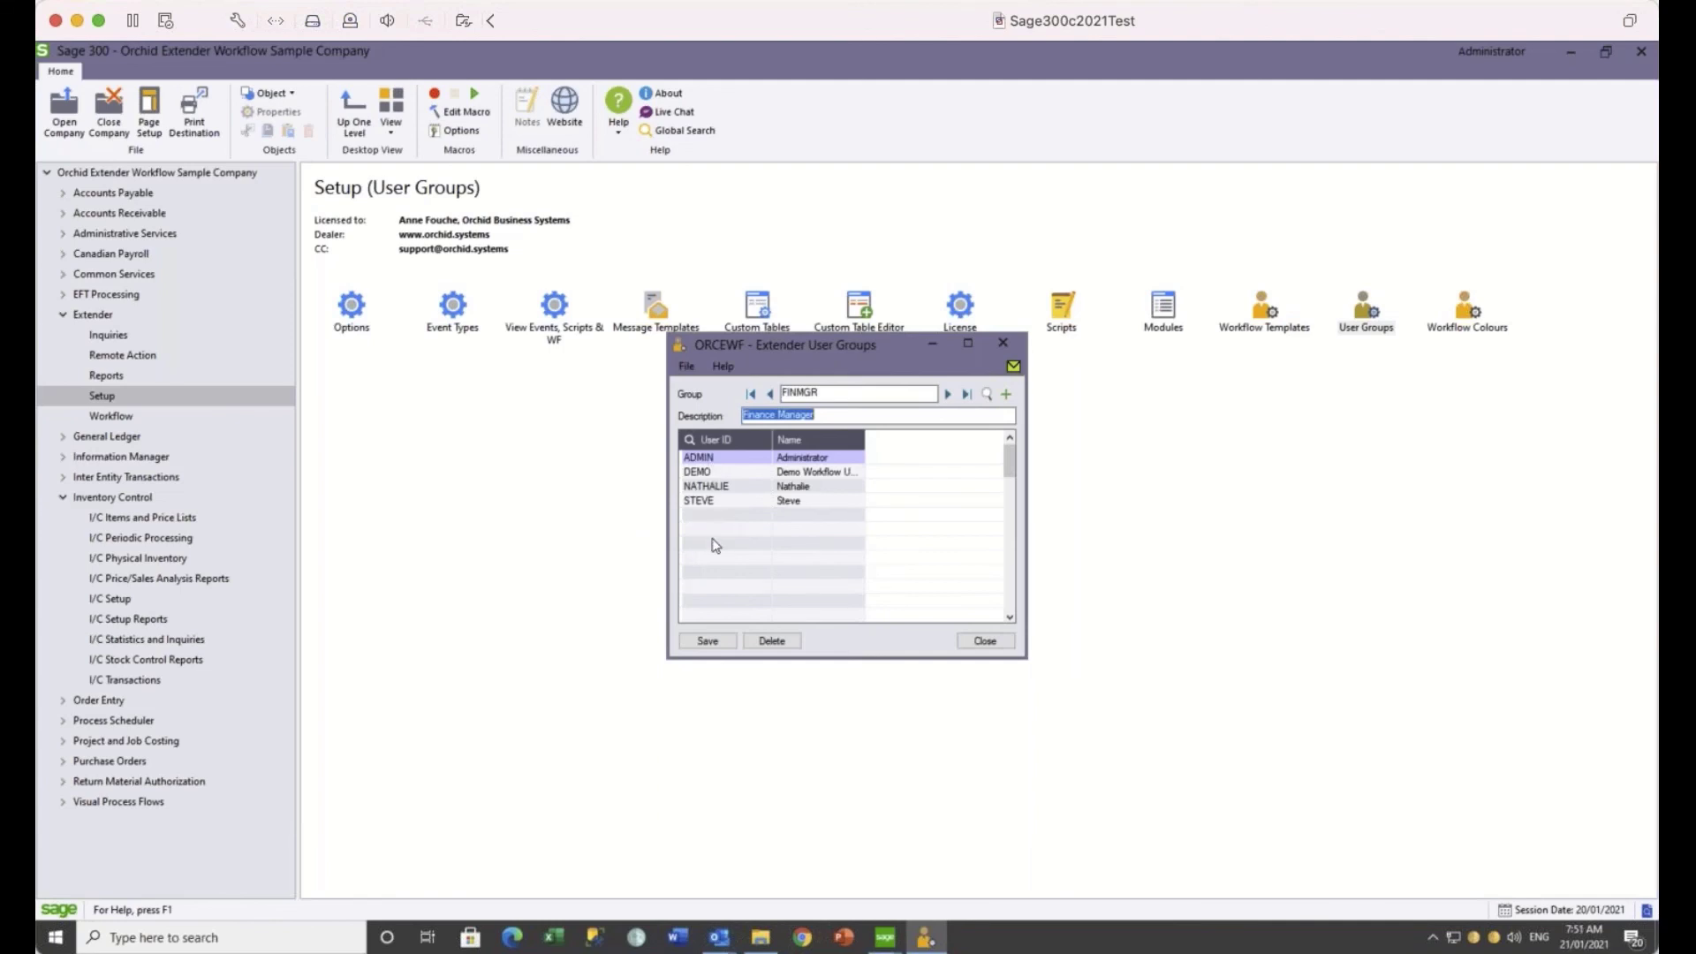
# Load the ARAPPROVER user group and review its members.
pyautogui.click(1001, 419)
pyautogui.click(986, 394)
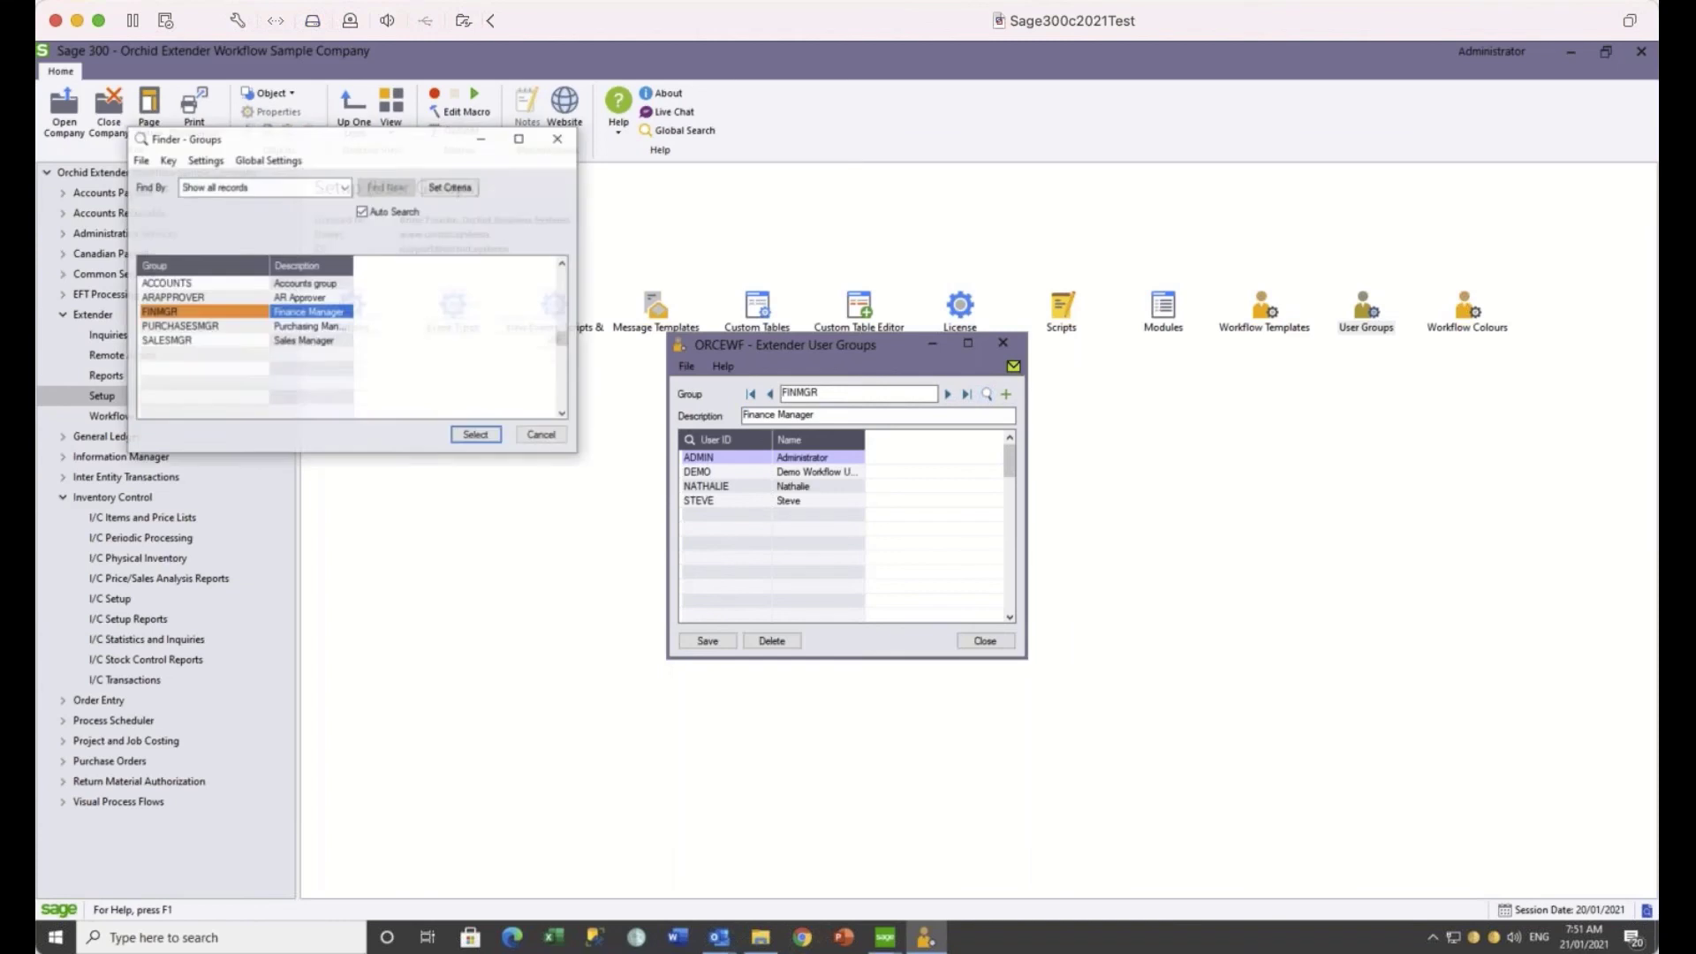
pyautogui.click(201, 300)
pyautogui.click(476, 434)
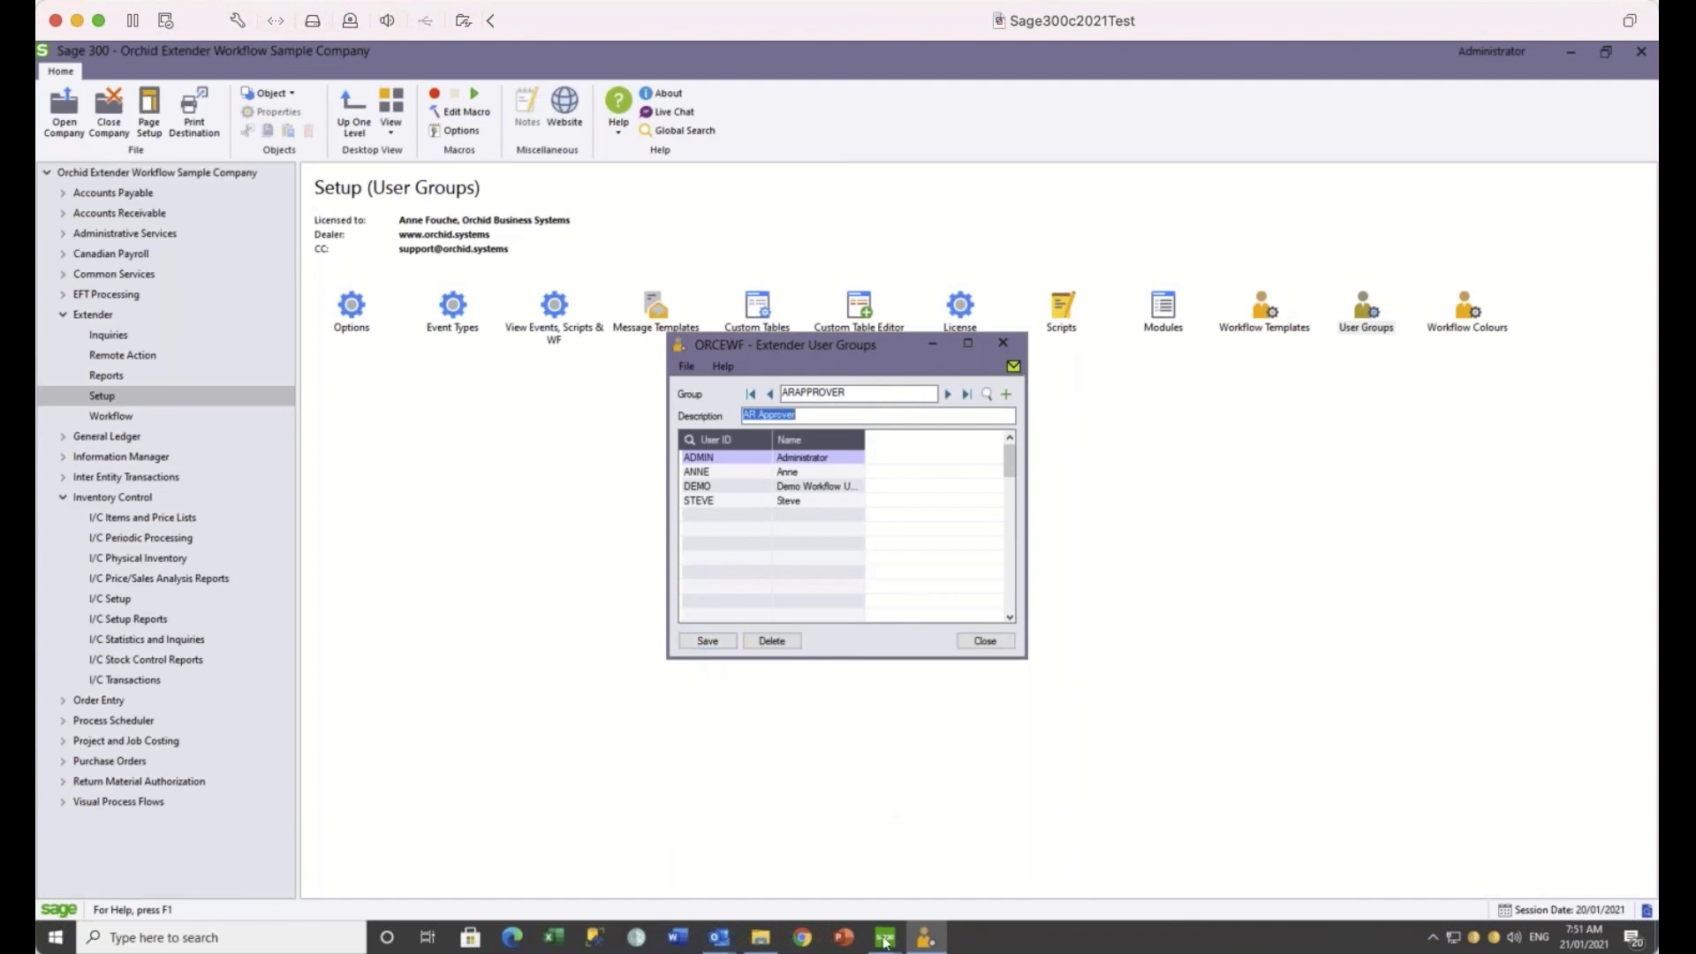
pyautogui.moveTo(887, 946)
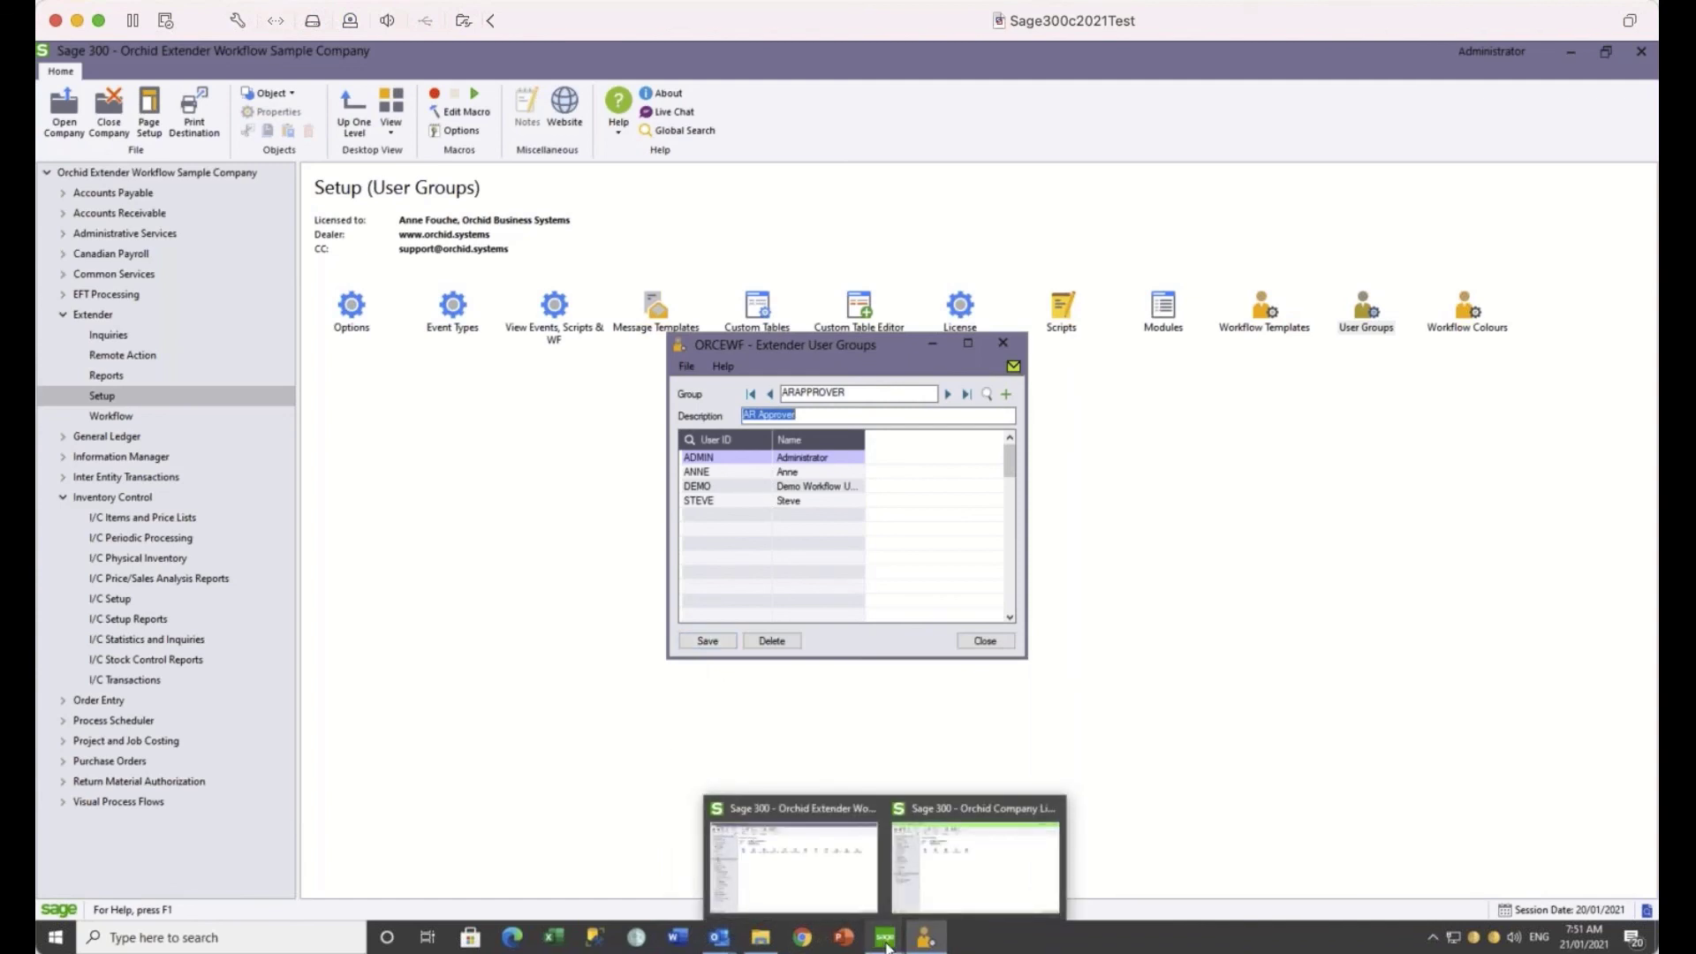
pyautogui.moveTo(830, 883)
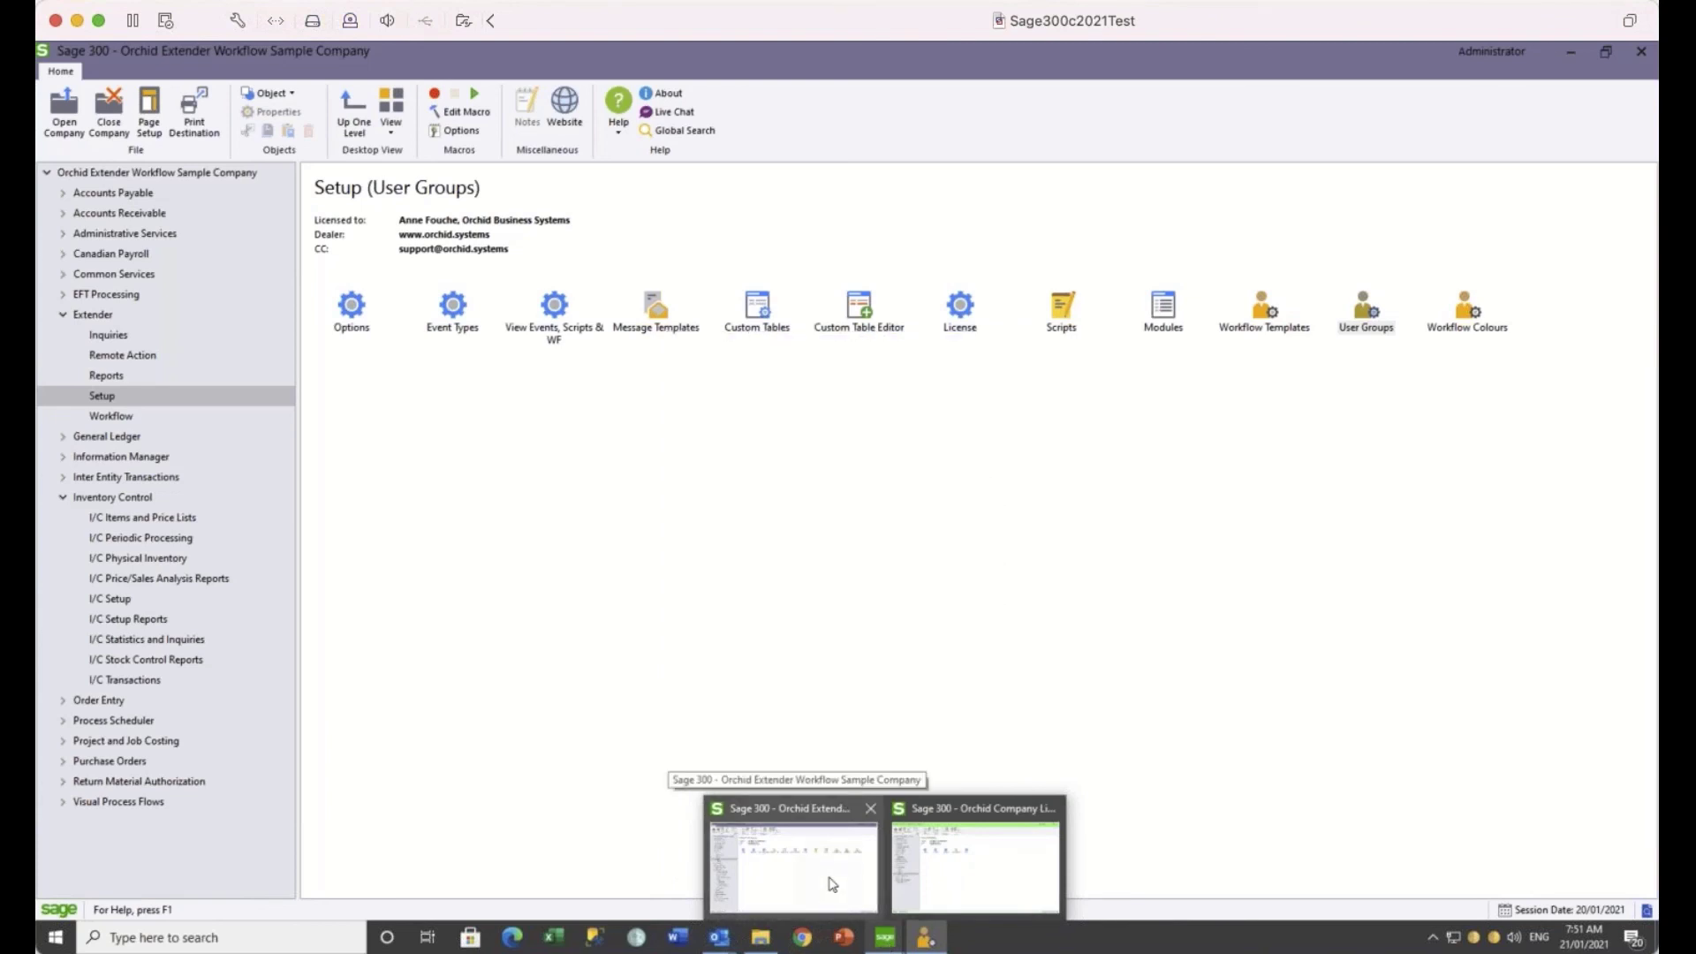
# Switch to the Orchid Company Limited desktop in Sage 300, open Process Scheduler Schedules and load the DAILYCHECKS schedule.
pyautogui.click(830, 883)
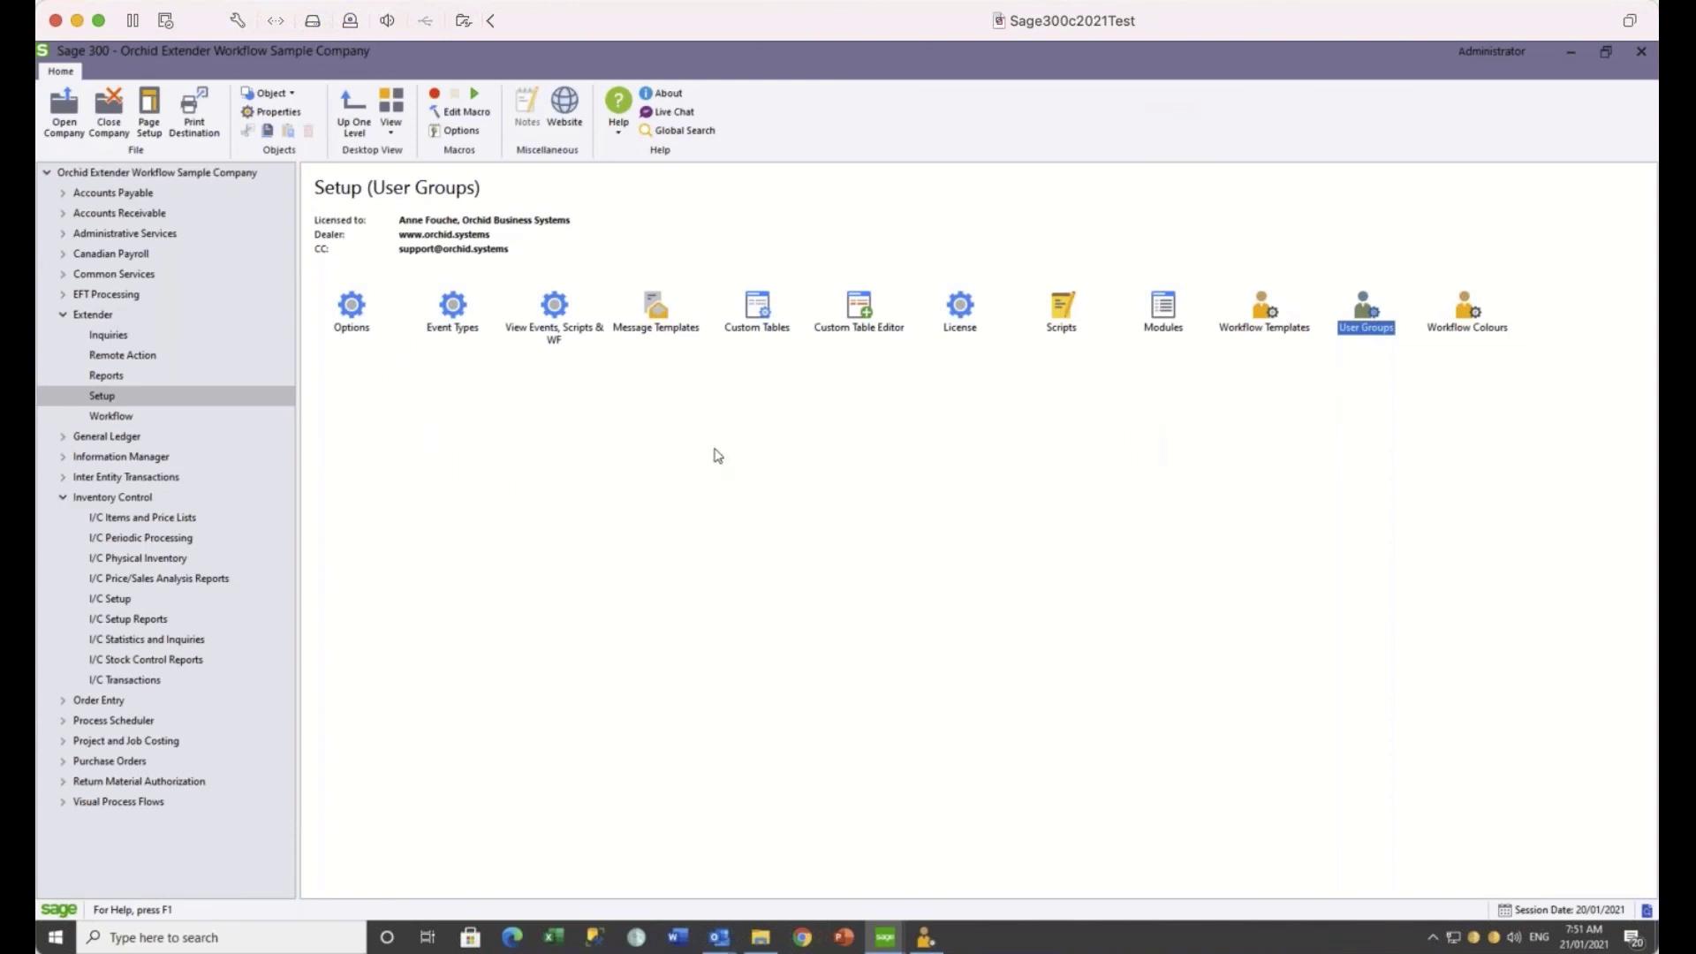
pyautogui.click(885, 936)
pyautogui.click(1008, 852)
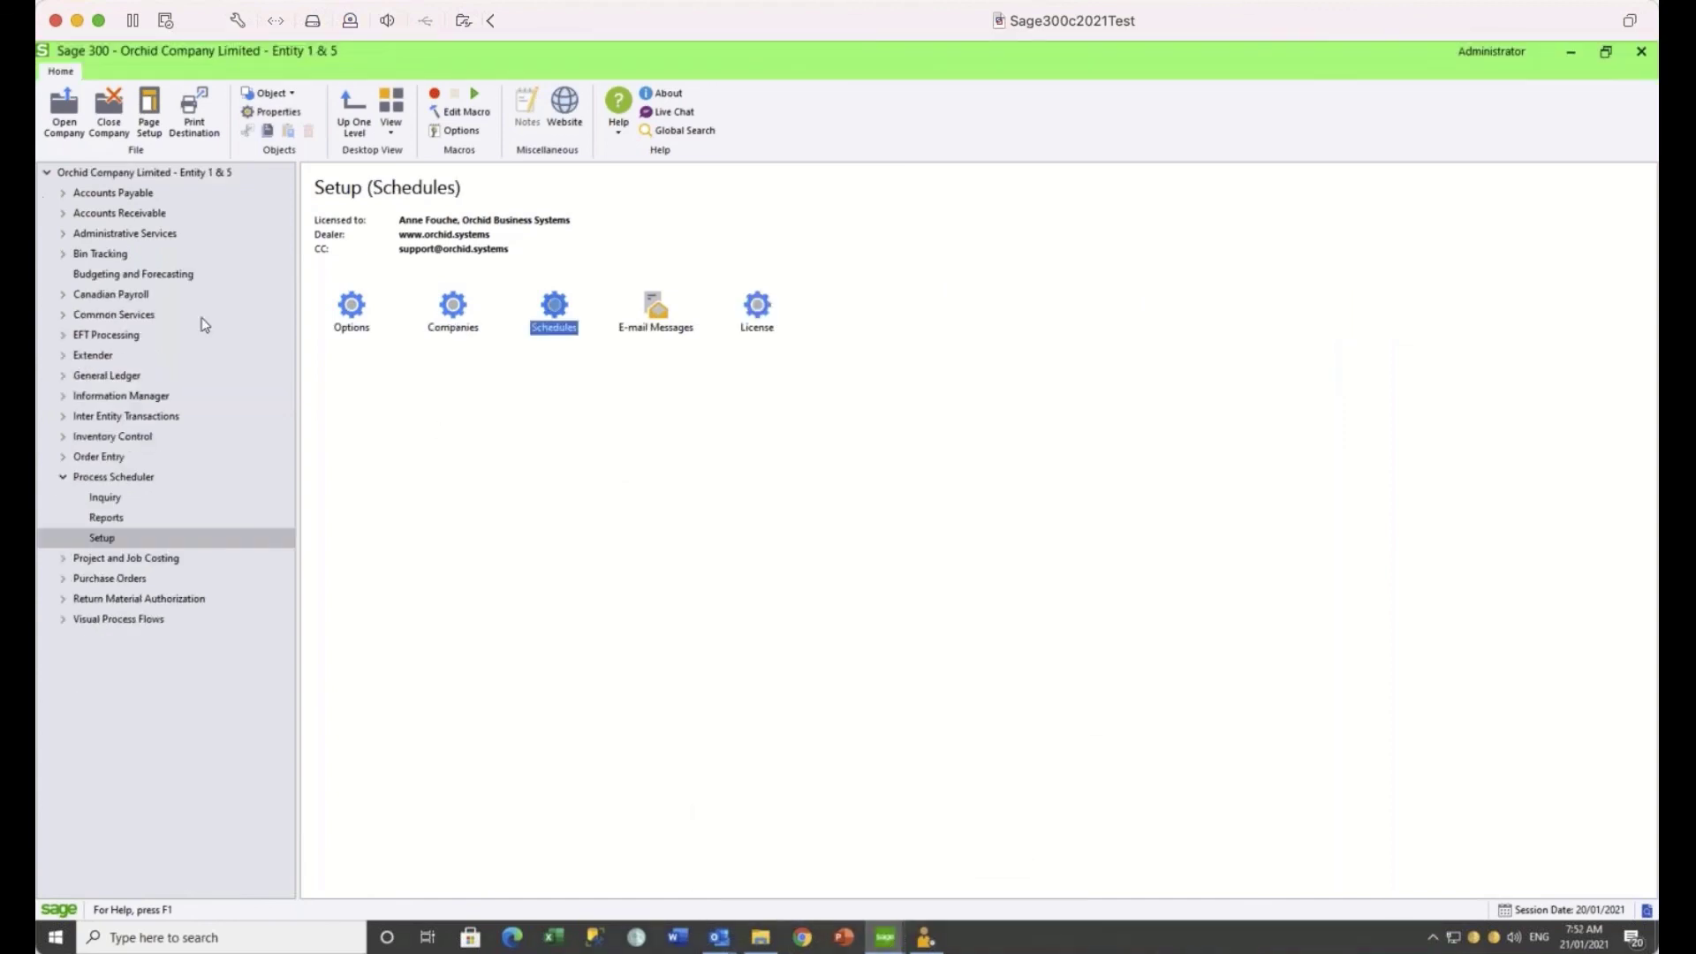
pyautogui.doubleClick(554, 308)
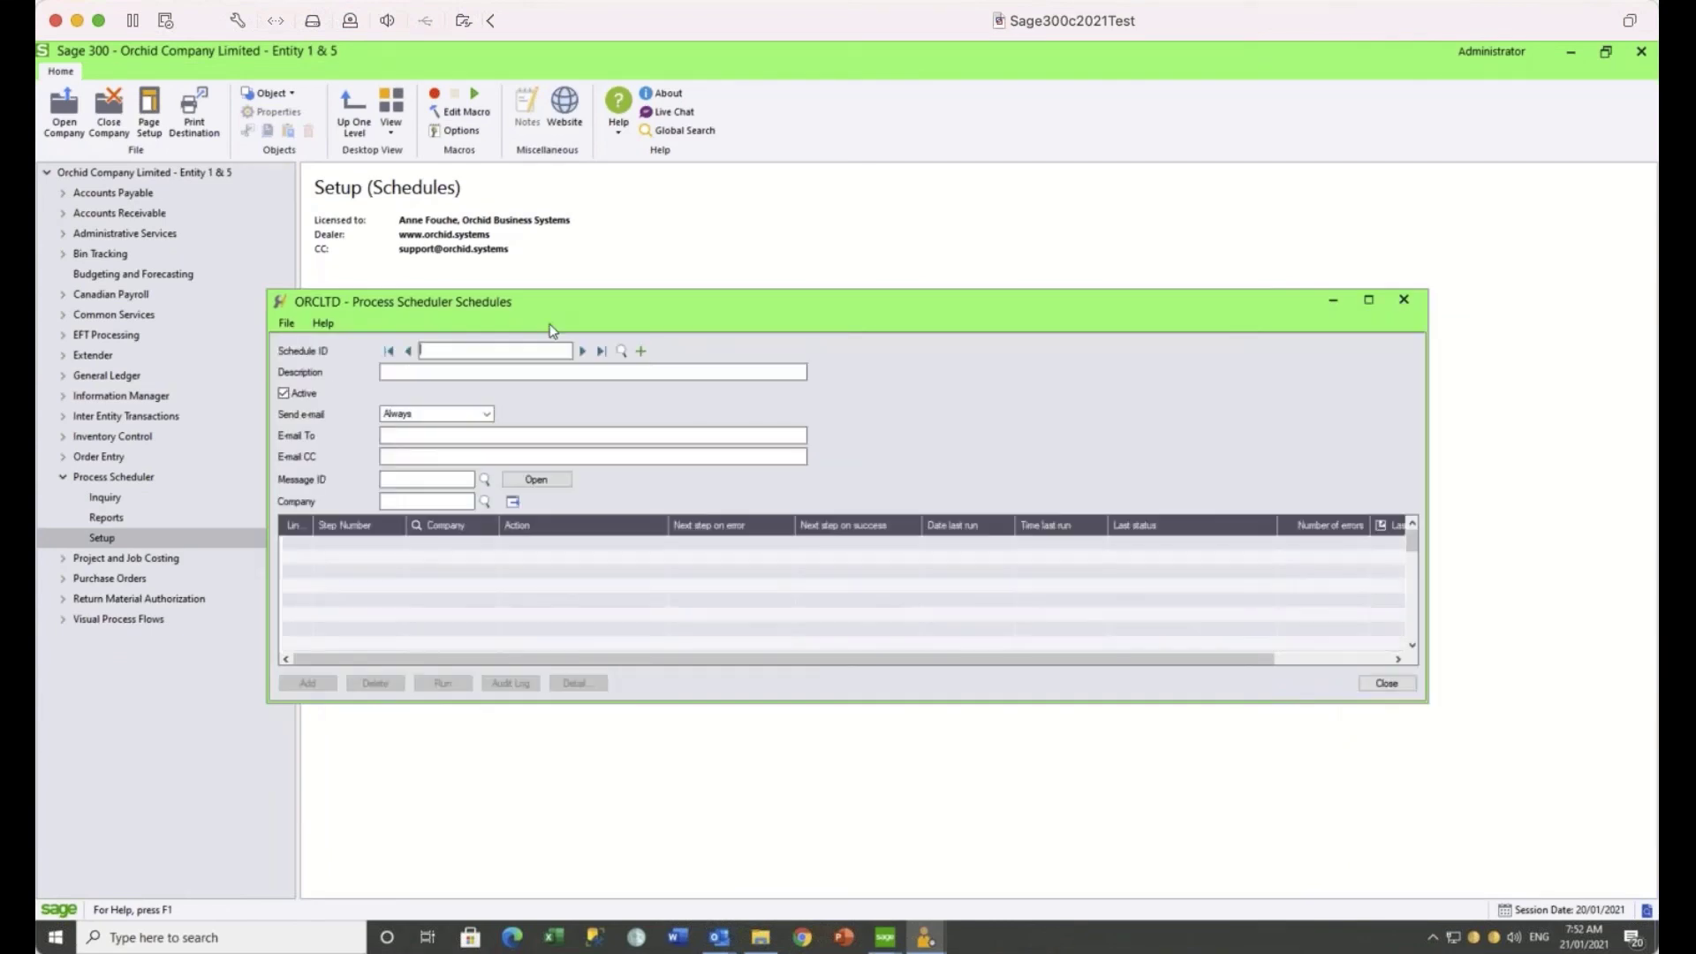
pyautogui.click(622, 351)
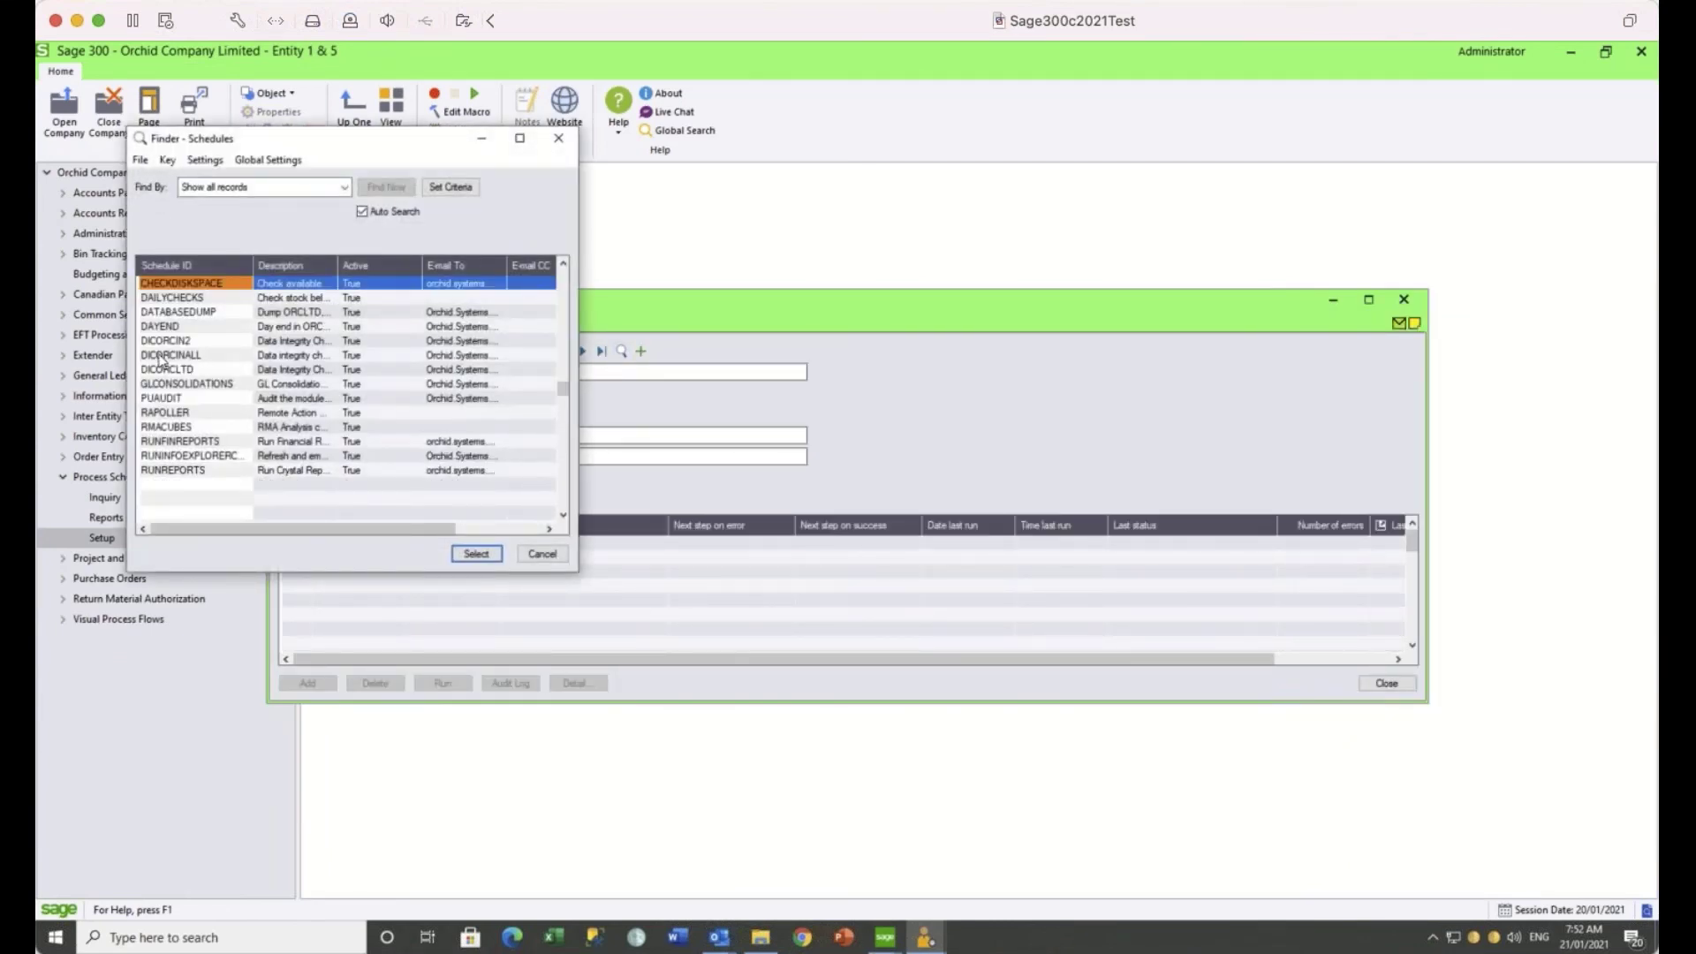
pyautogui.click(177, 297)
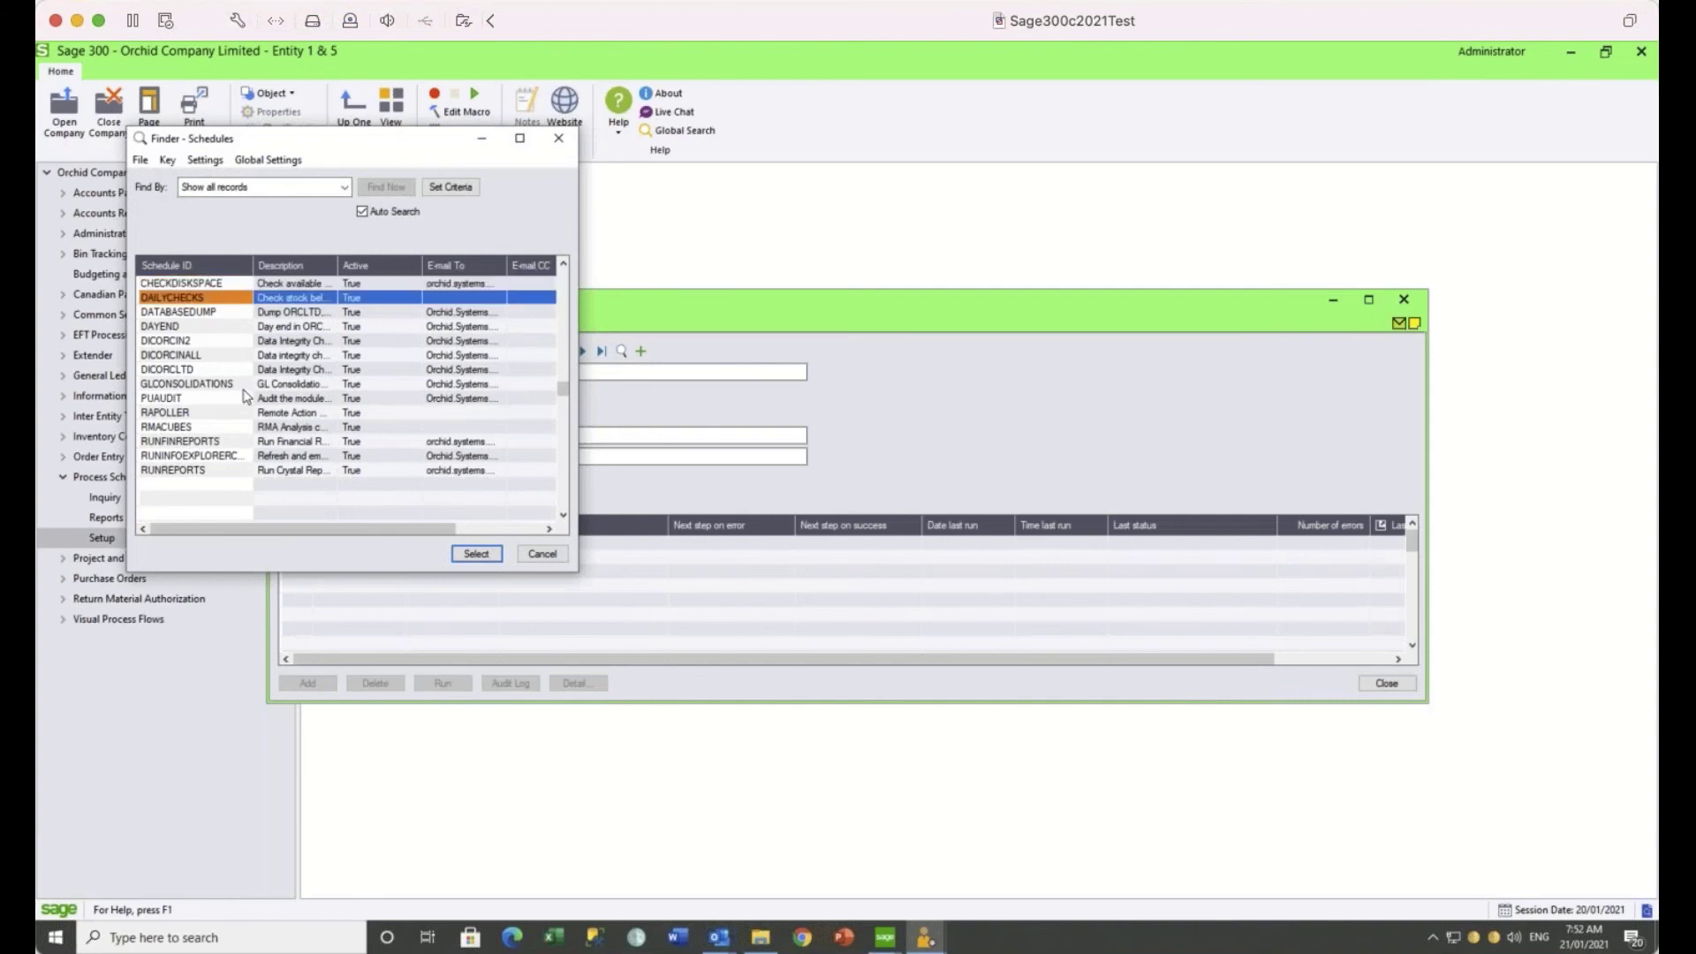
pyautogui.click(483, 555)
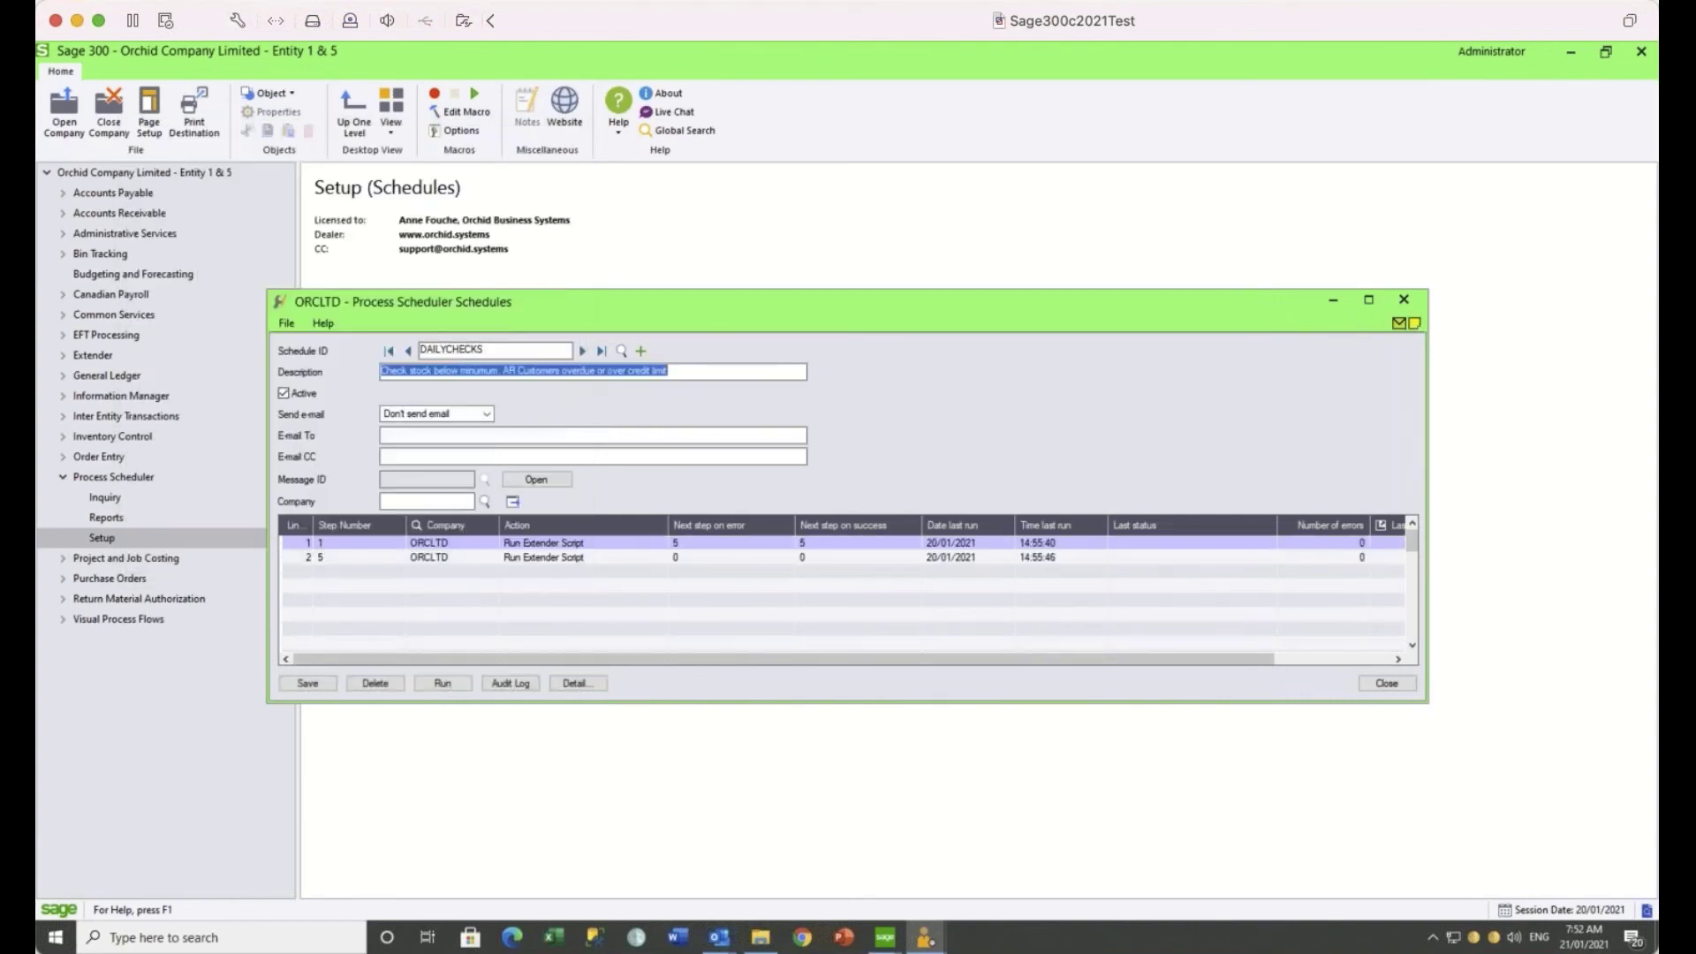
# Examine the details of both DAILYCHECKS lines to see which Extender script each one runs.
pyautogui.click(543, 543)
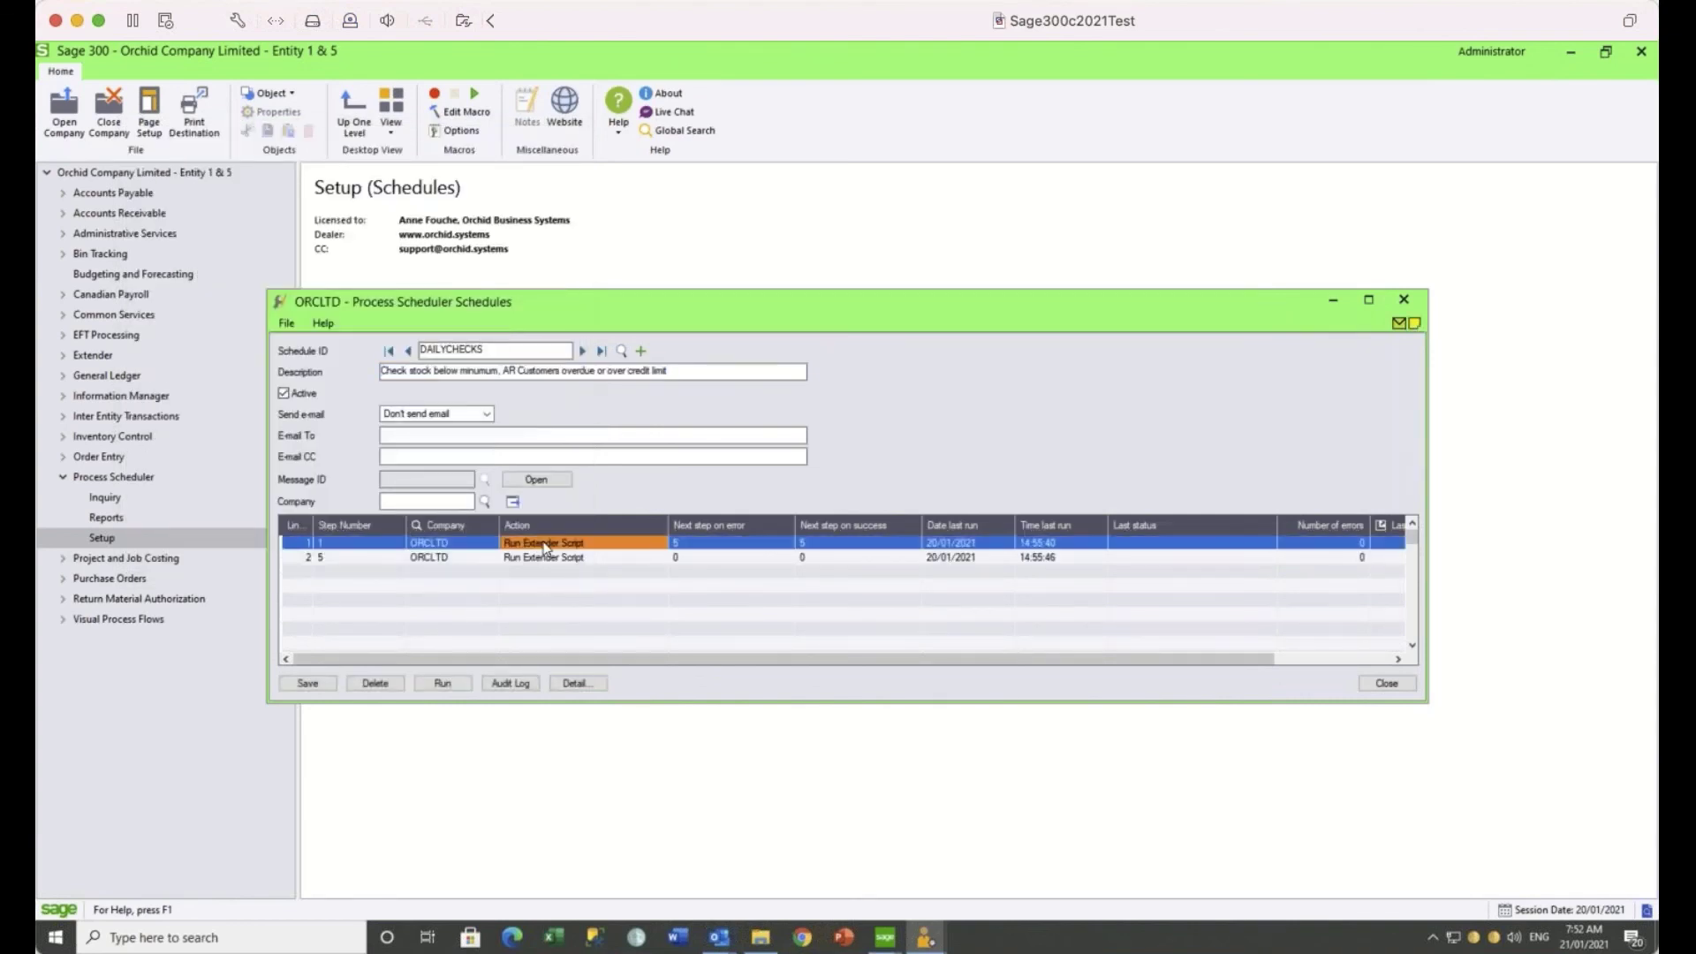
pyautogui.click(581, 687)
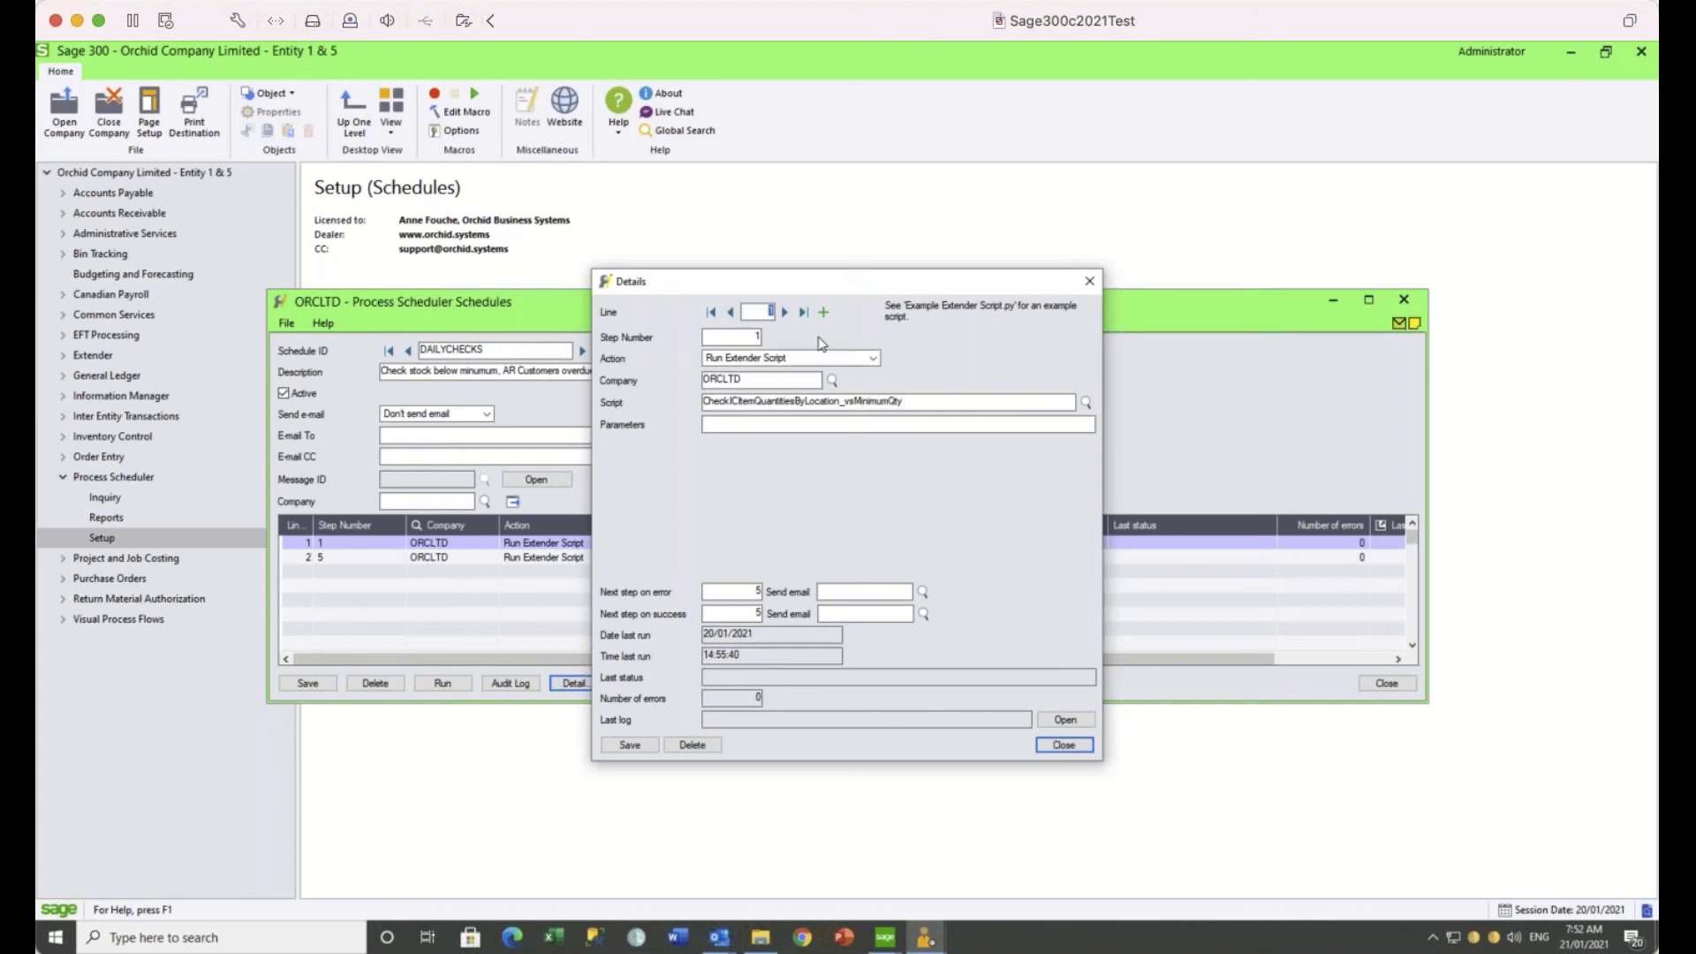
pyautogui.click(784, 312)
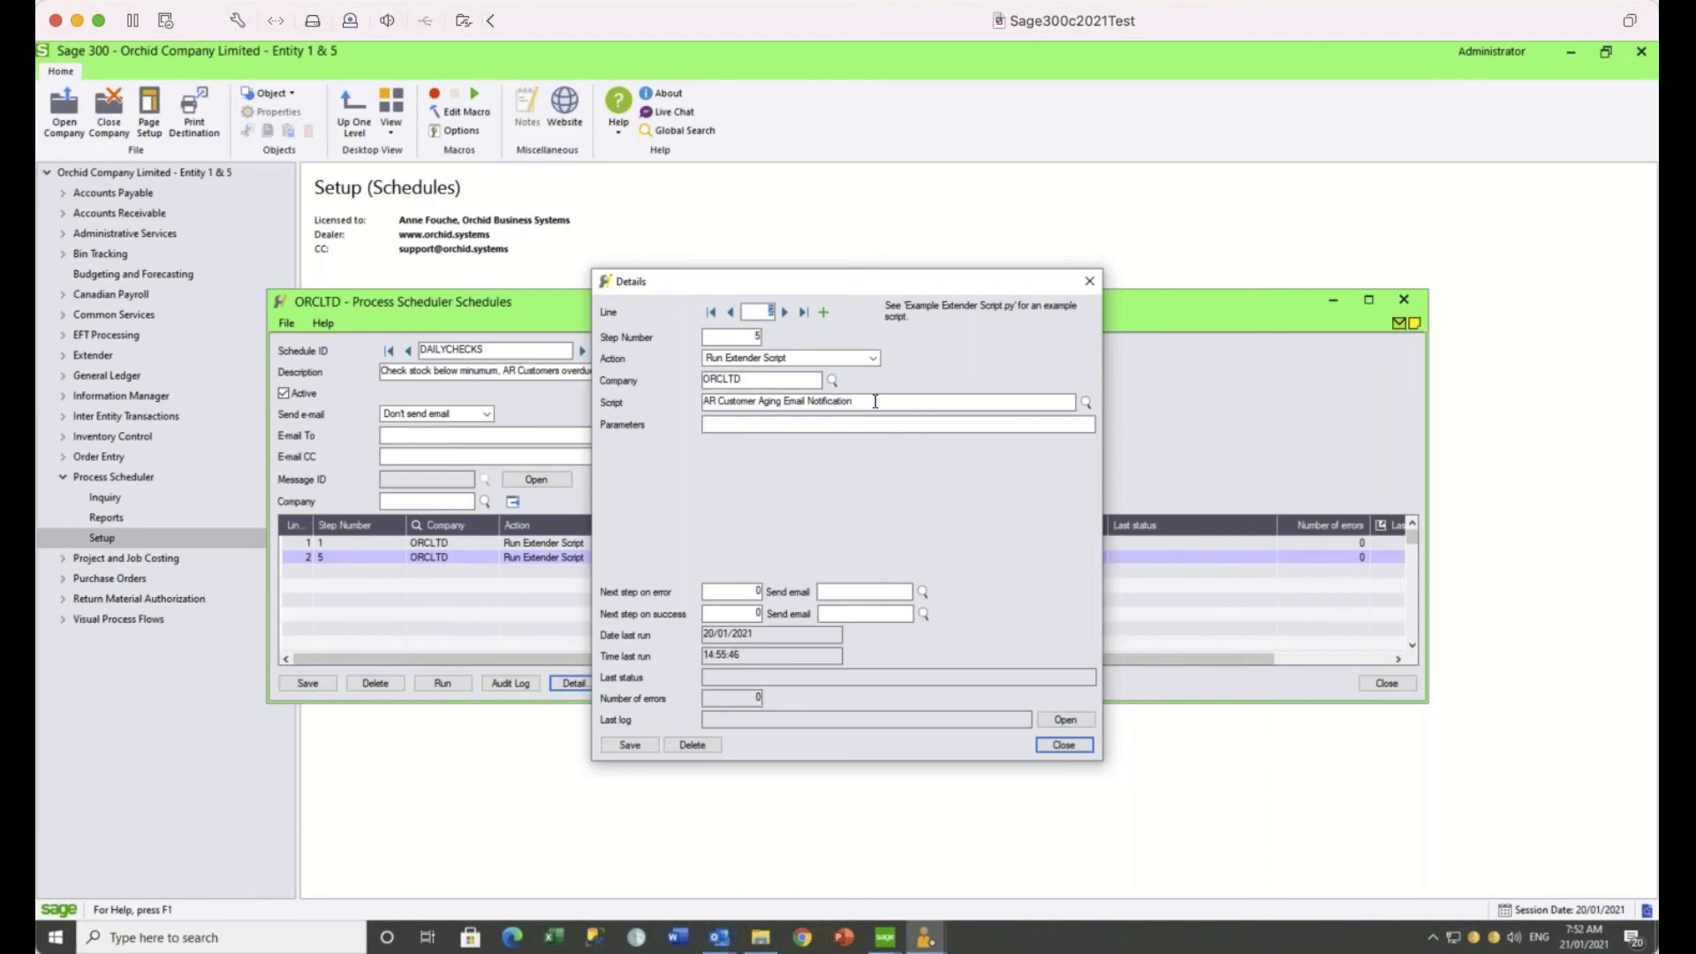
# Switch to the Outlook inbox and review the outstanding balance, credit limit and over-90 amount in the flagged overdue-customer notification.
pyautogui.moveTo(719, 936)
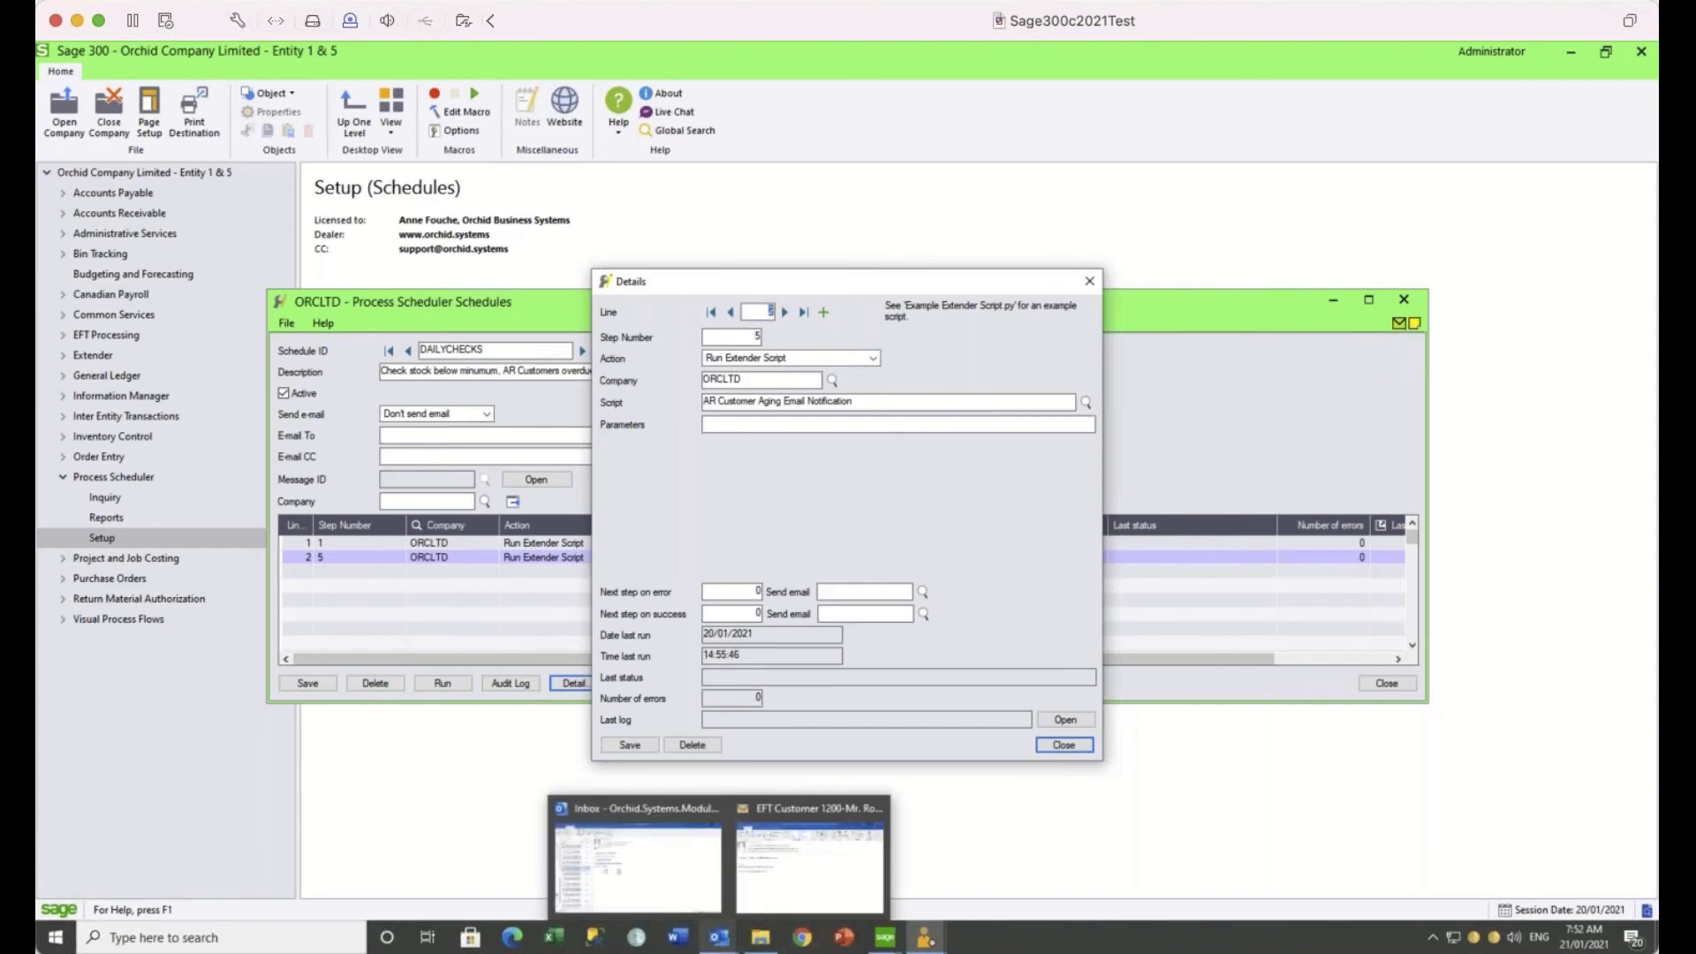
pyautogui.click(596, 899)
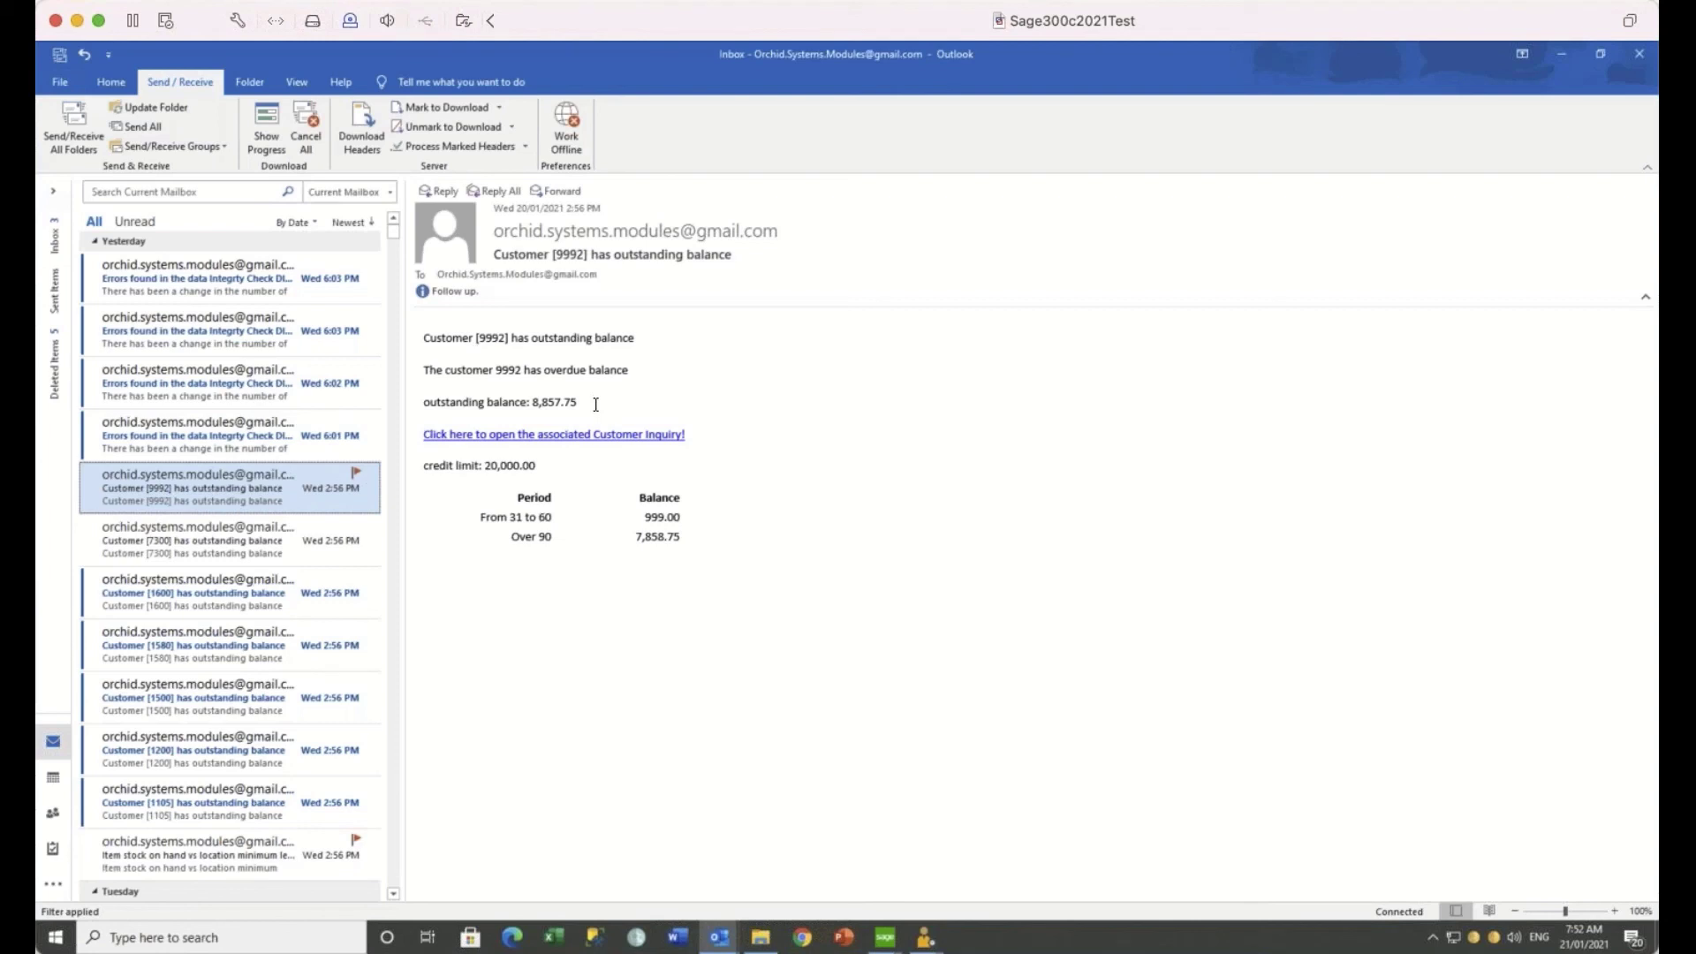
pyautogui.moveTo(596, 402); pyautogui.dragTo(534, 404)
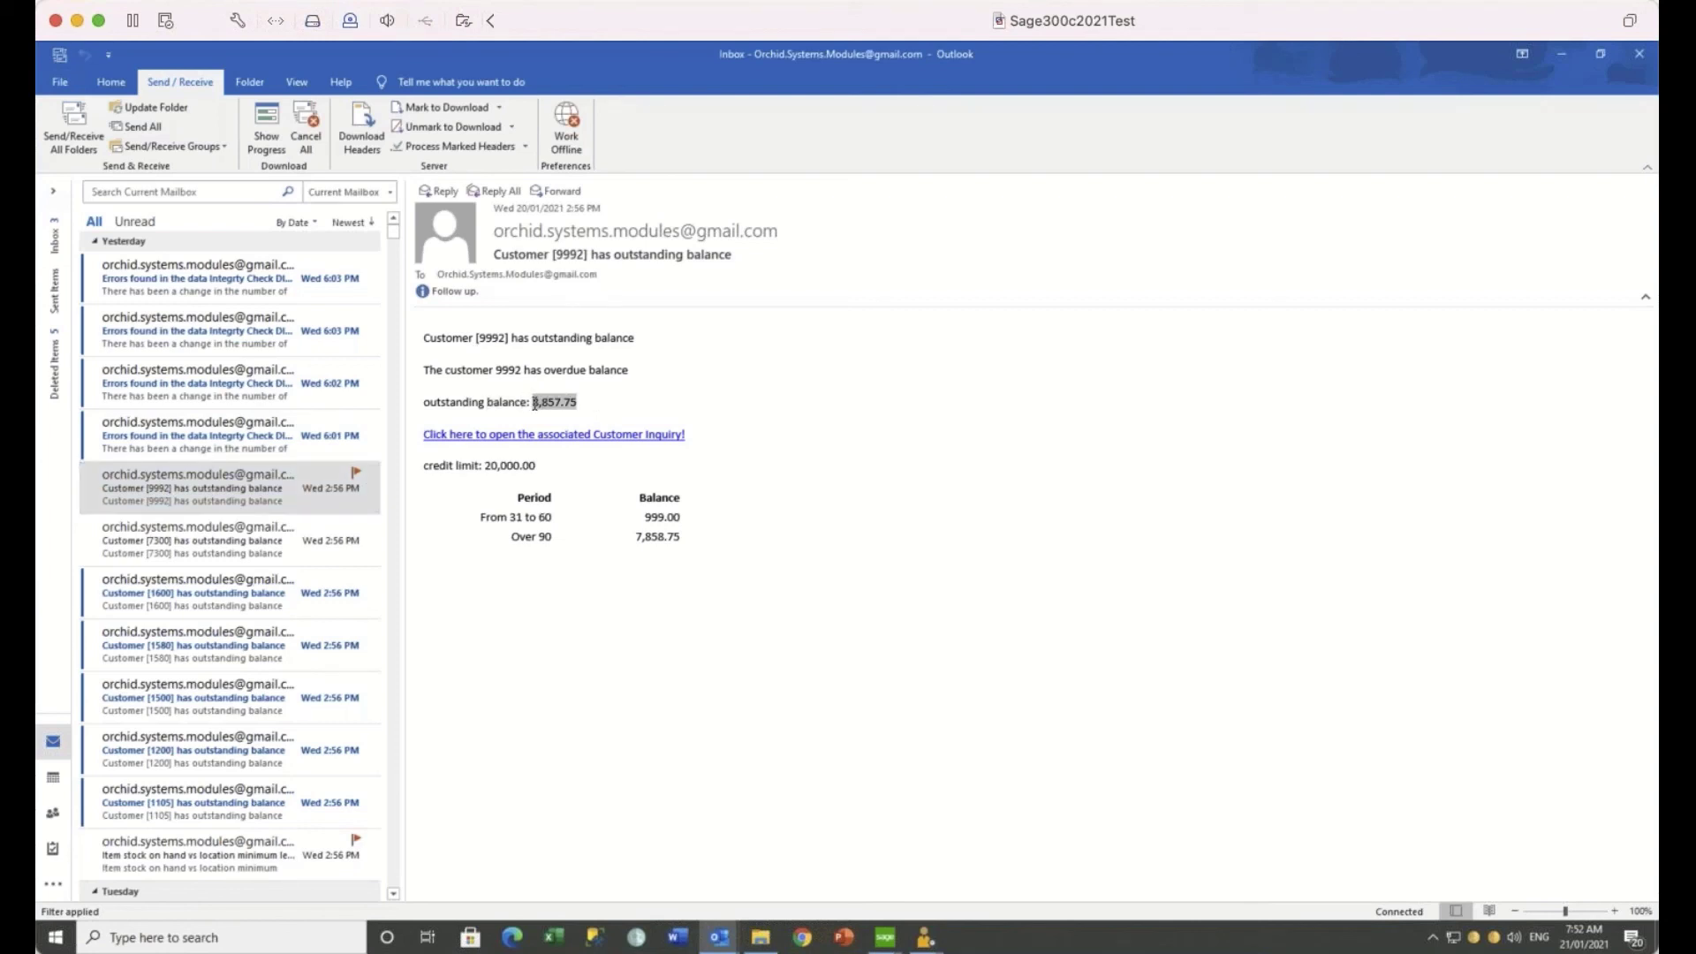
pyautogui.moveTo(537, 466); pyautogui.dragTo(479, 466)
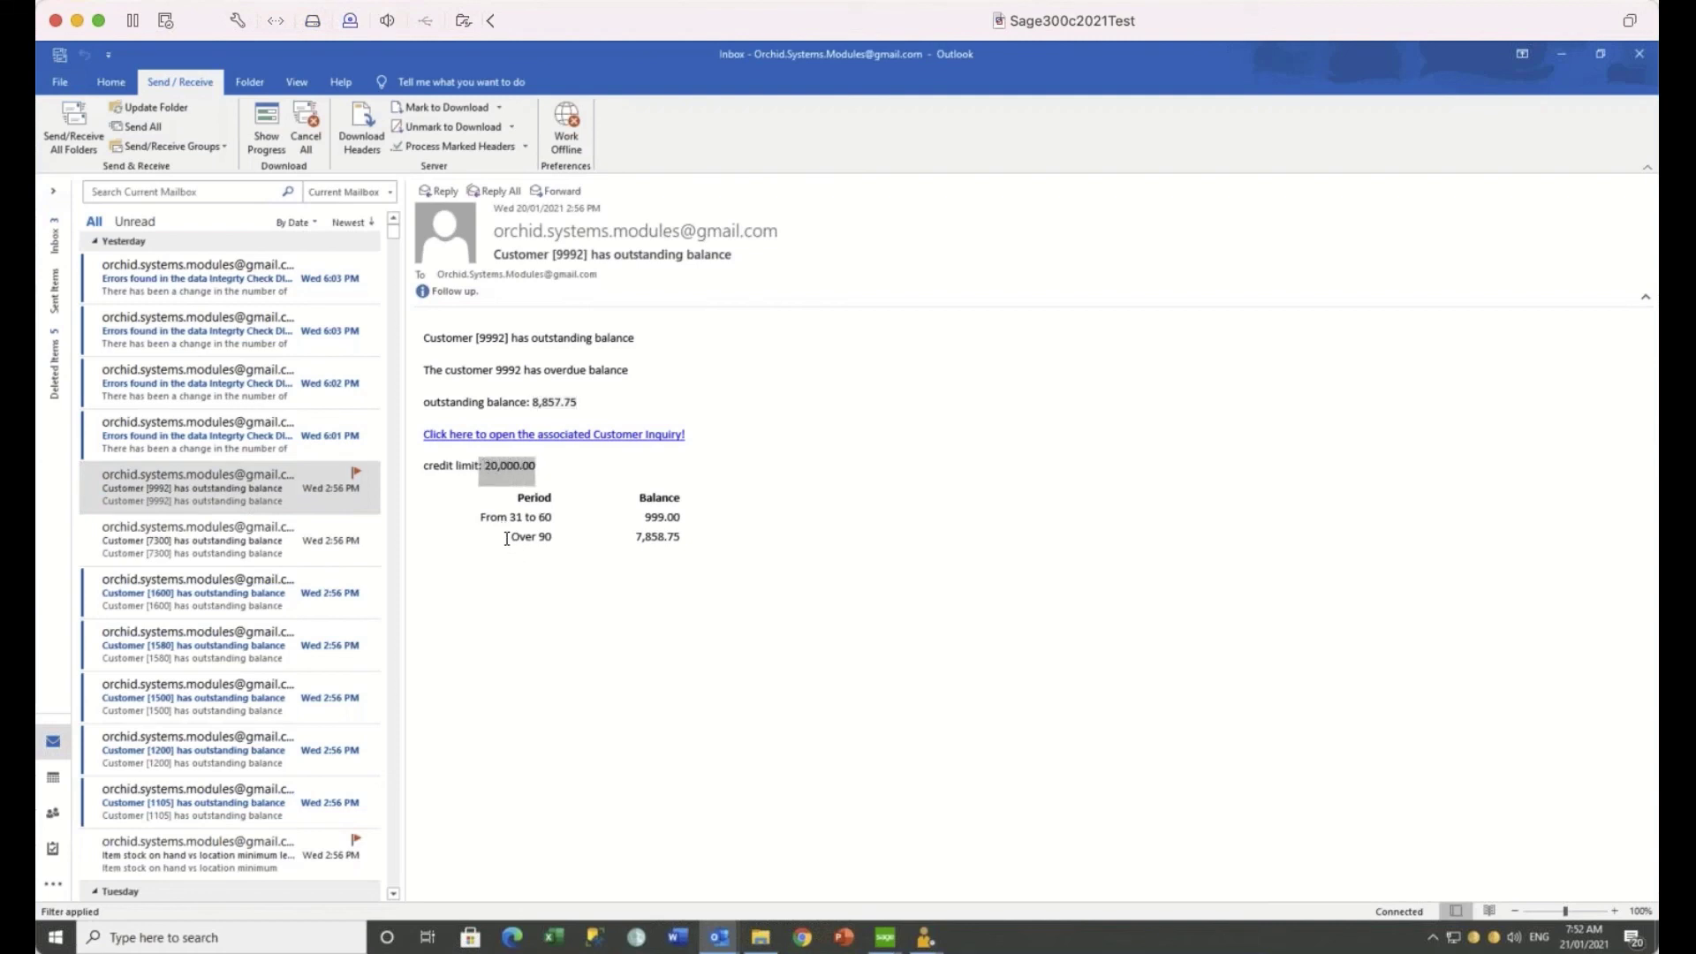
pyautogui.moveTo(506, 539); pyautogui.dragTo(712, 535)
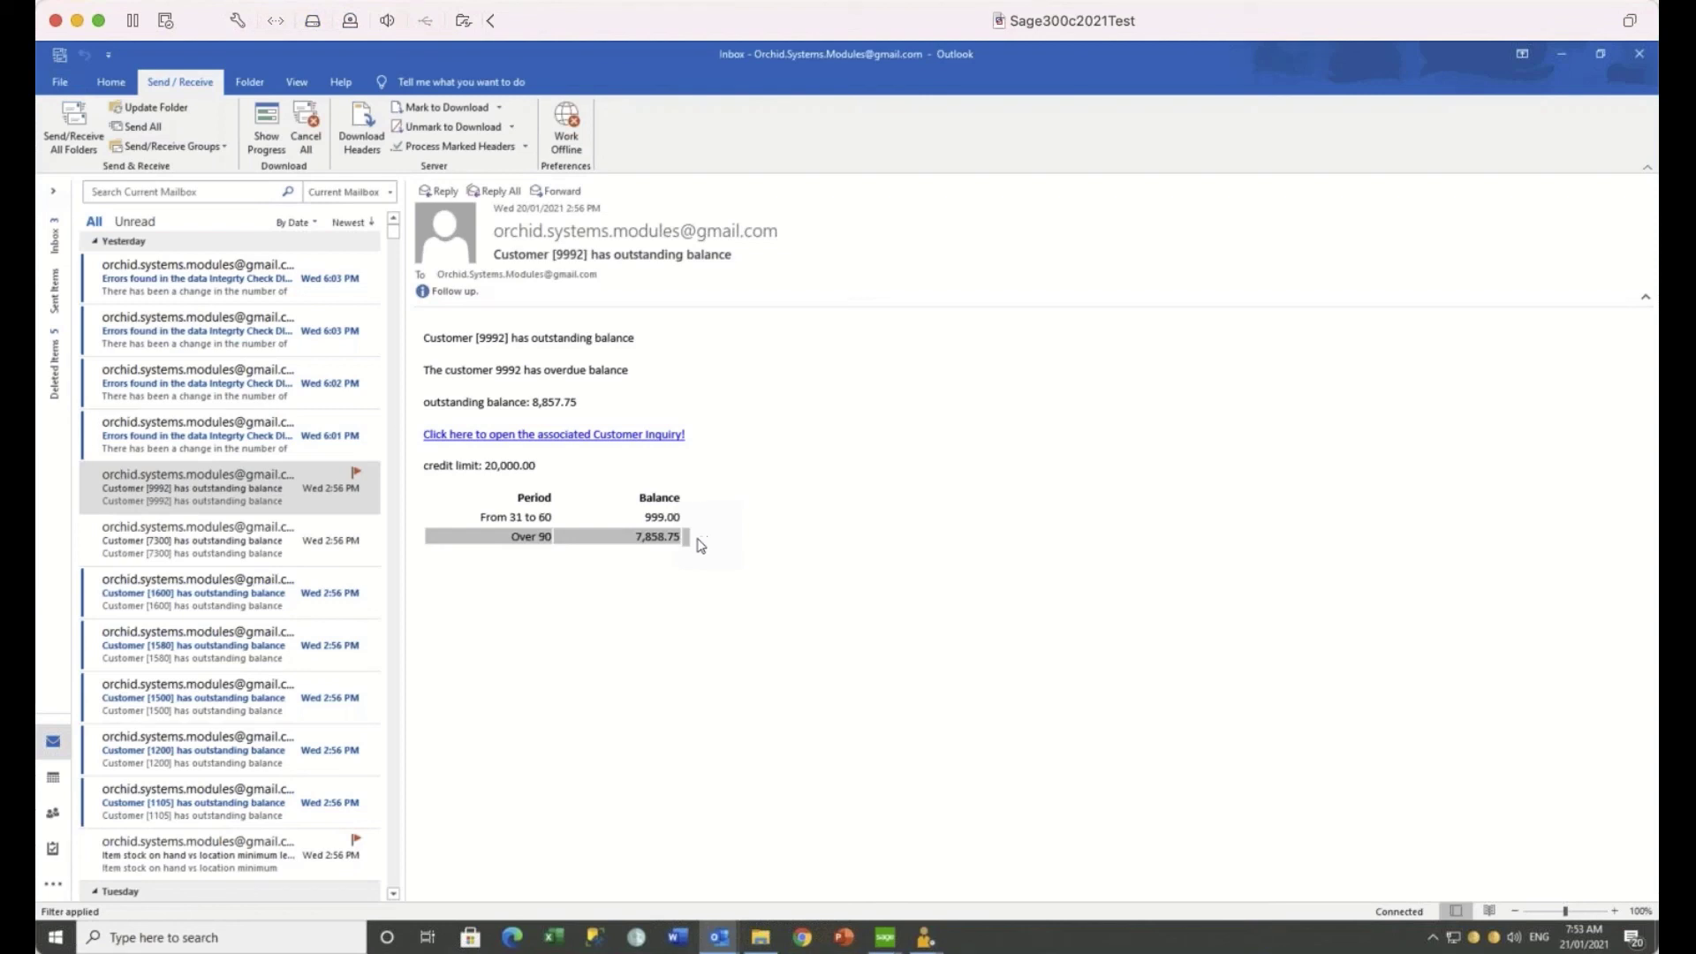
# Read the unflagged outstanding-balance notification below it, and examine the item stock on hand vs location minimum levels e-mail for ORCLTD.
pyautogui.click(222, 541)
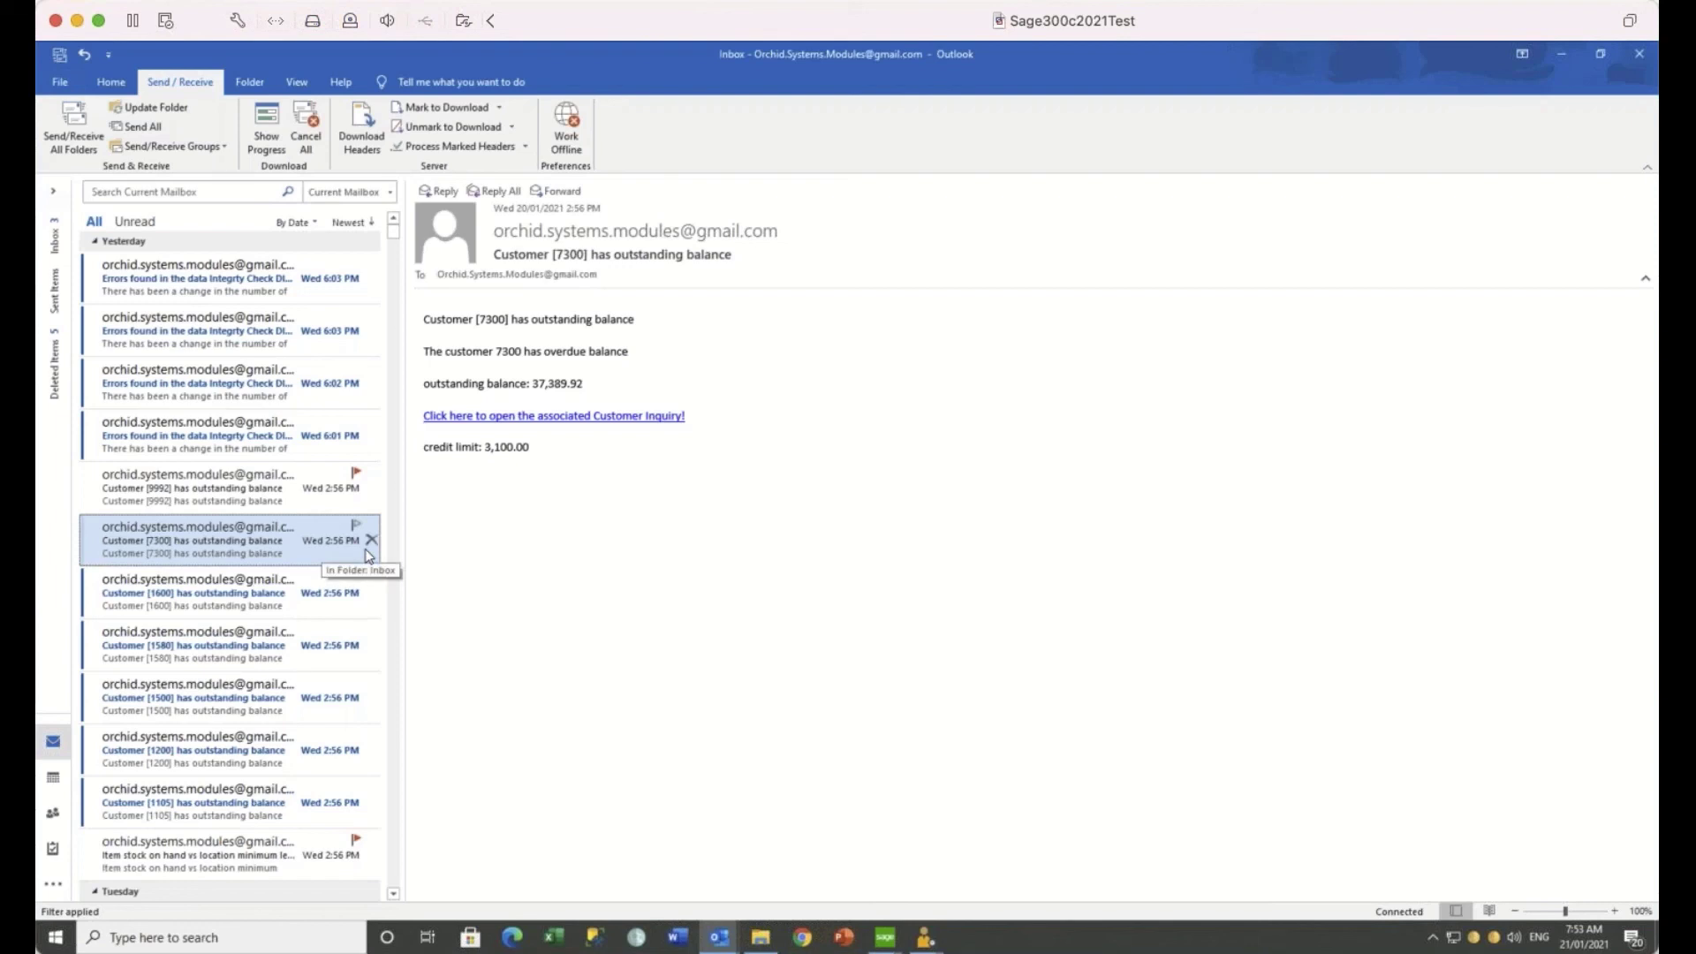
pyautogui.click(251, 865)
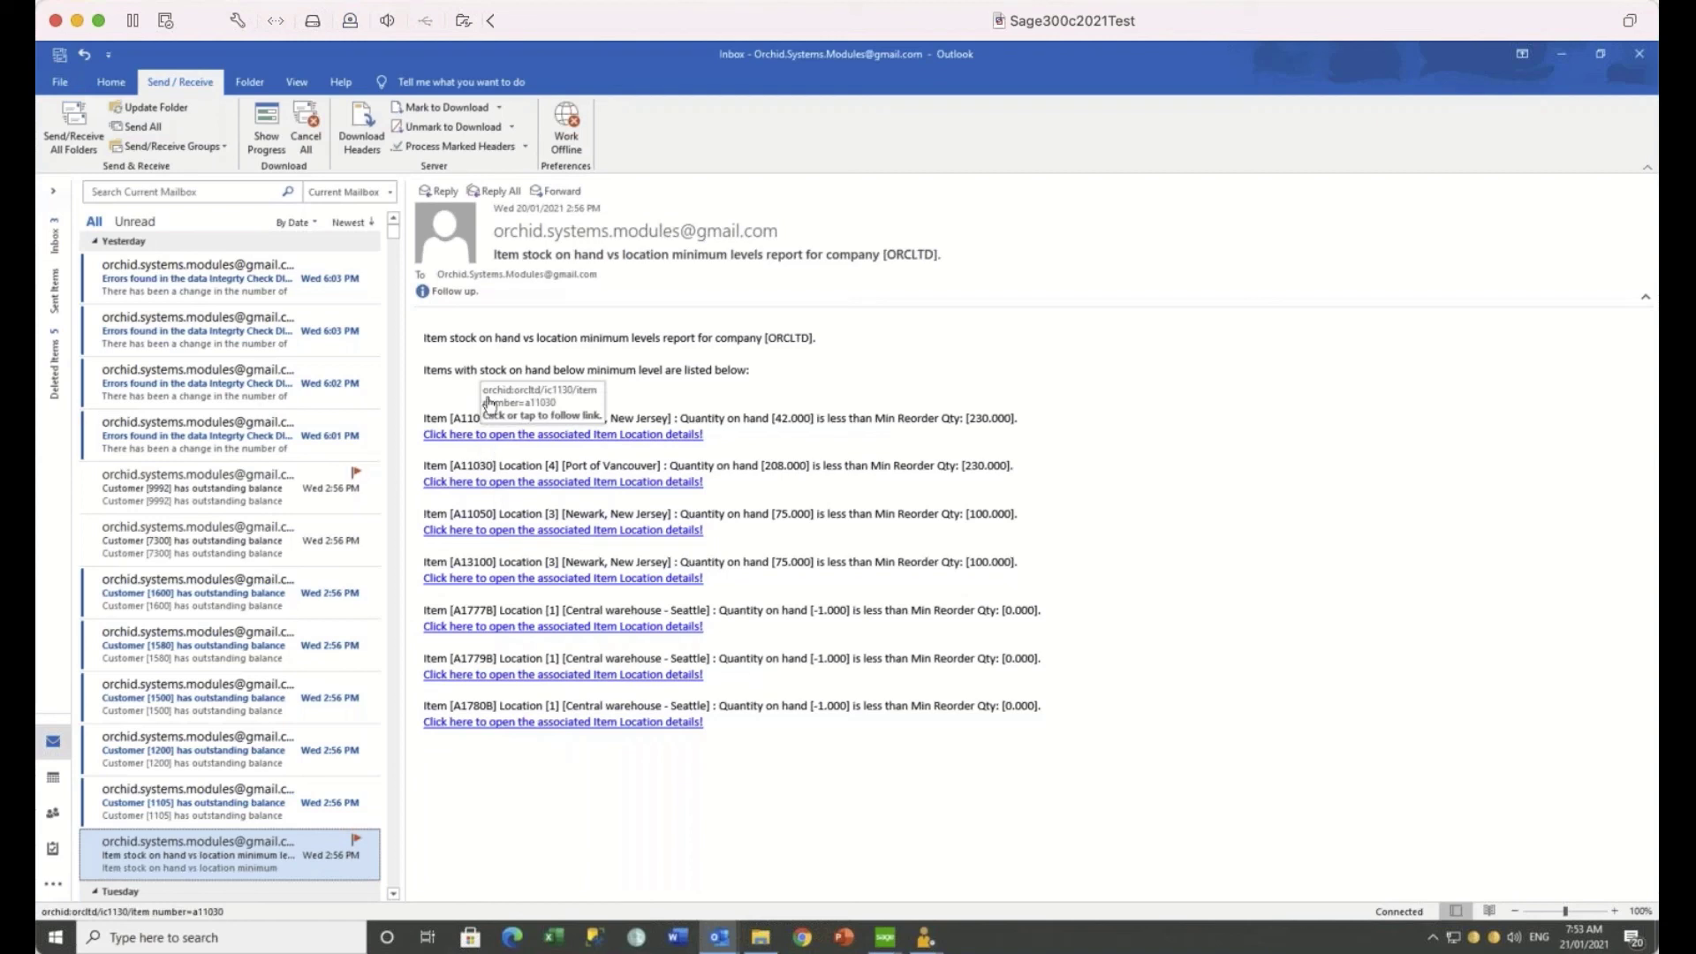
pyautogui.moveTo(534, 280)
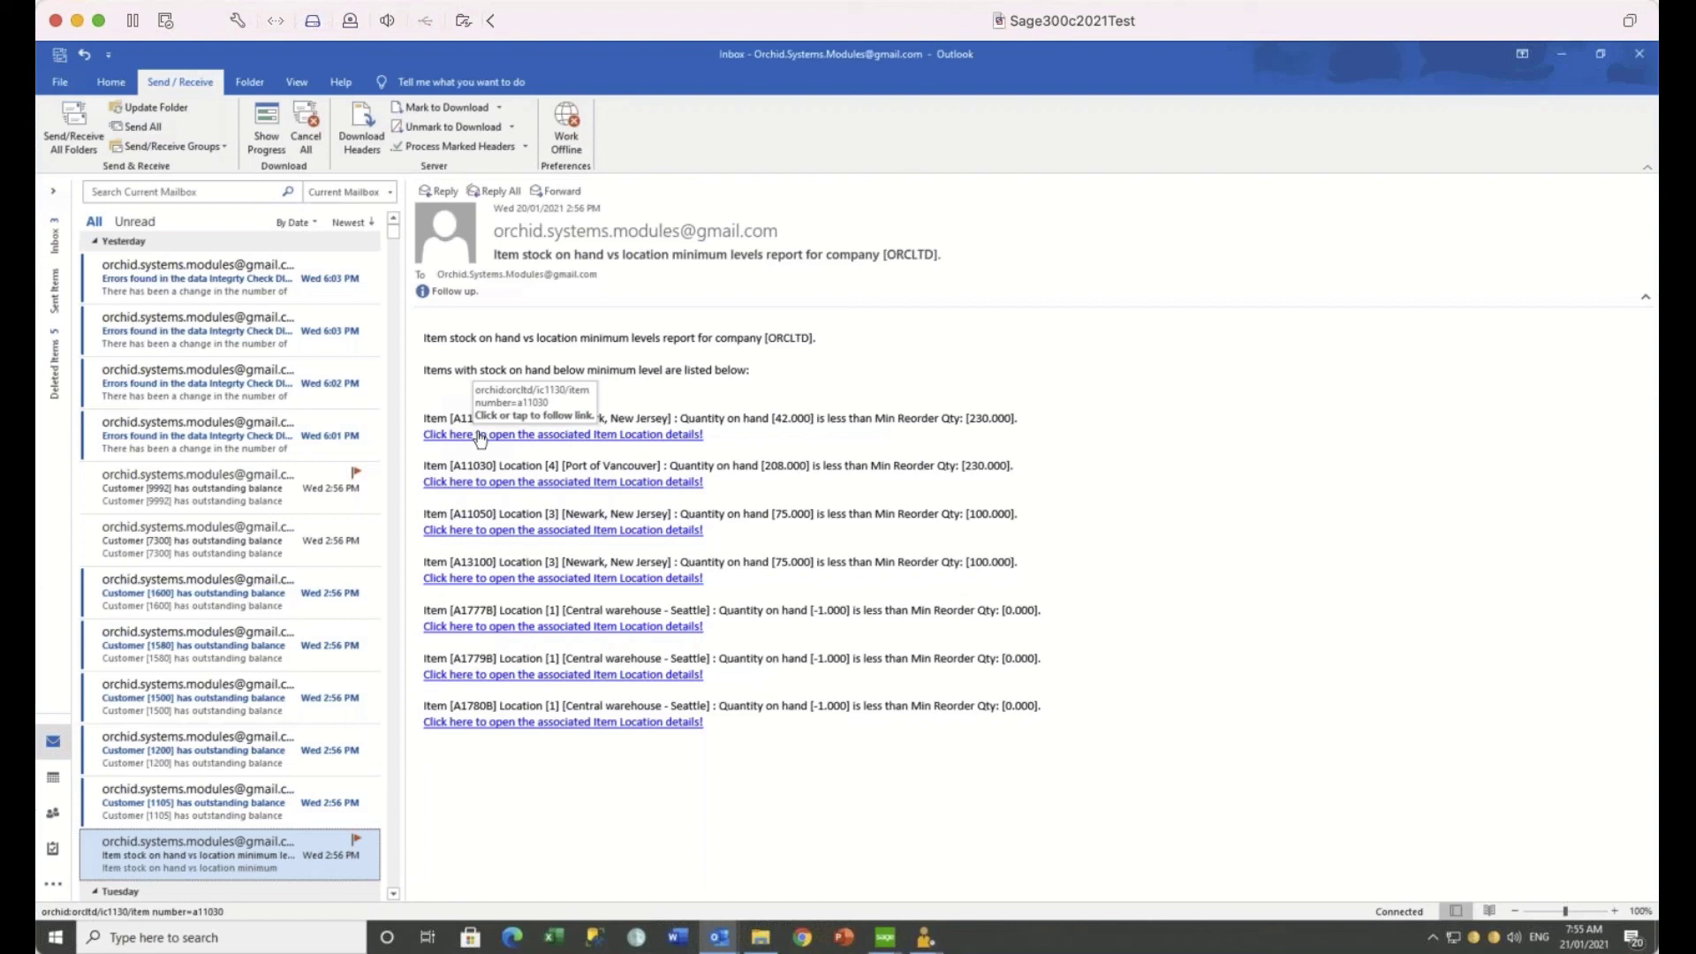
# Switch back to the Orchid Company Limited desktop in Sage 300 and bring the Process Scheduler Schedules details up again.
pyautogui.click(885, 937)
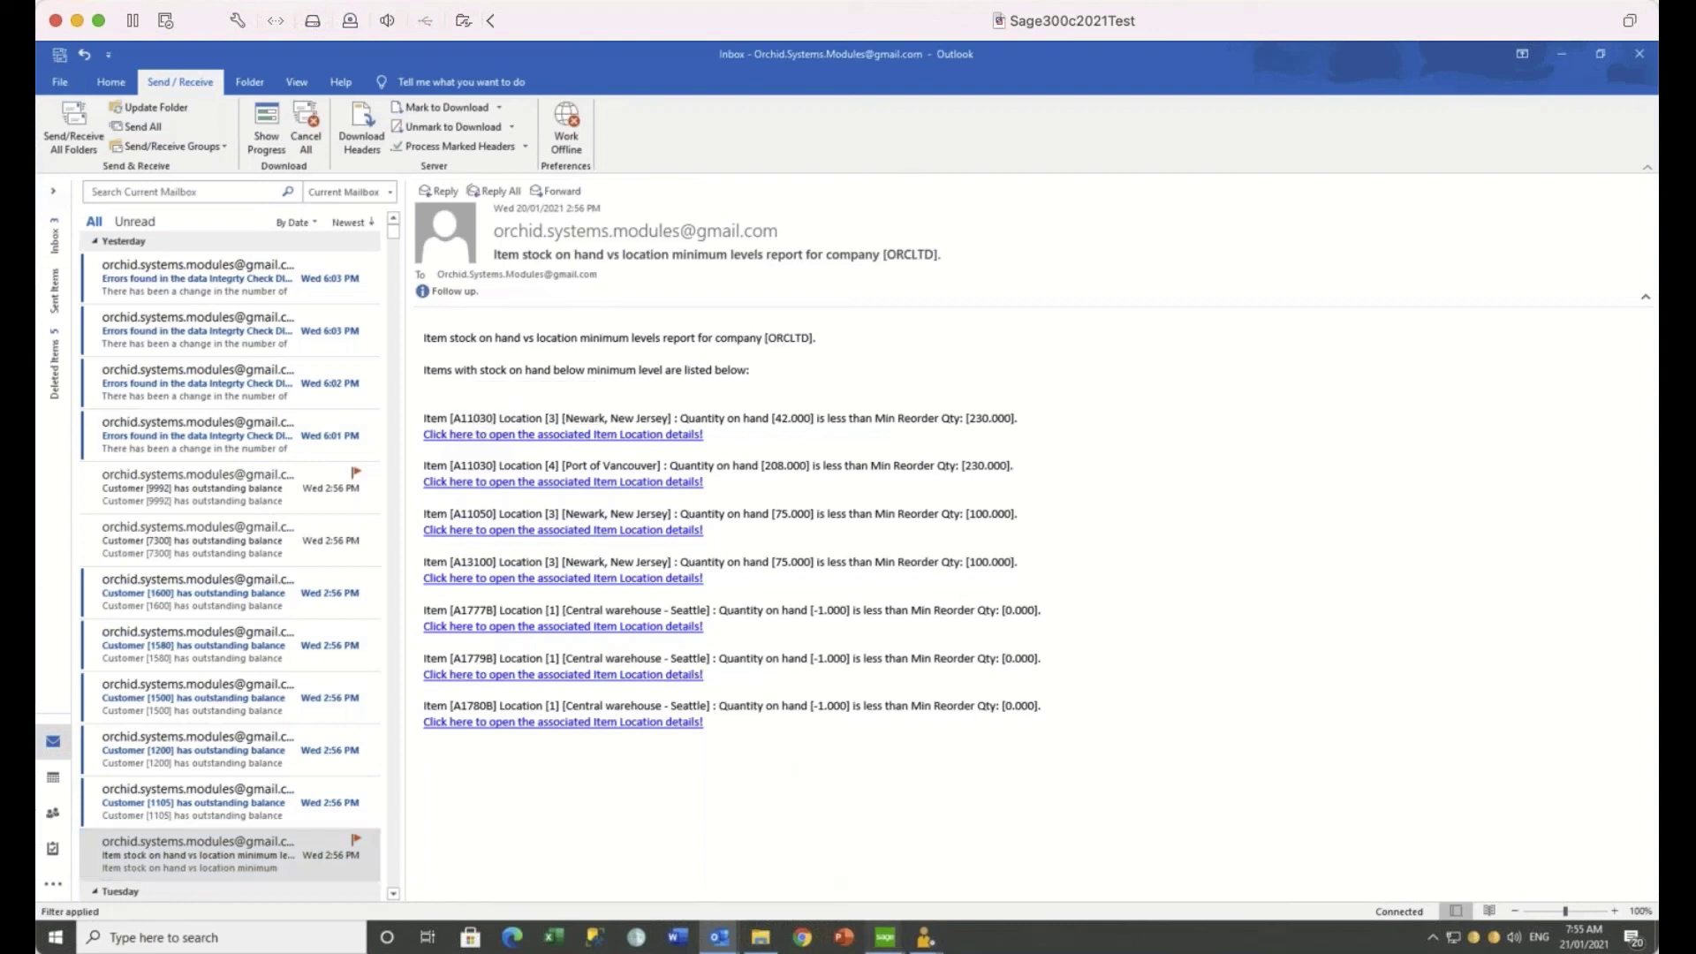
pyautogui.click(934, 859)
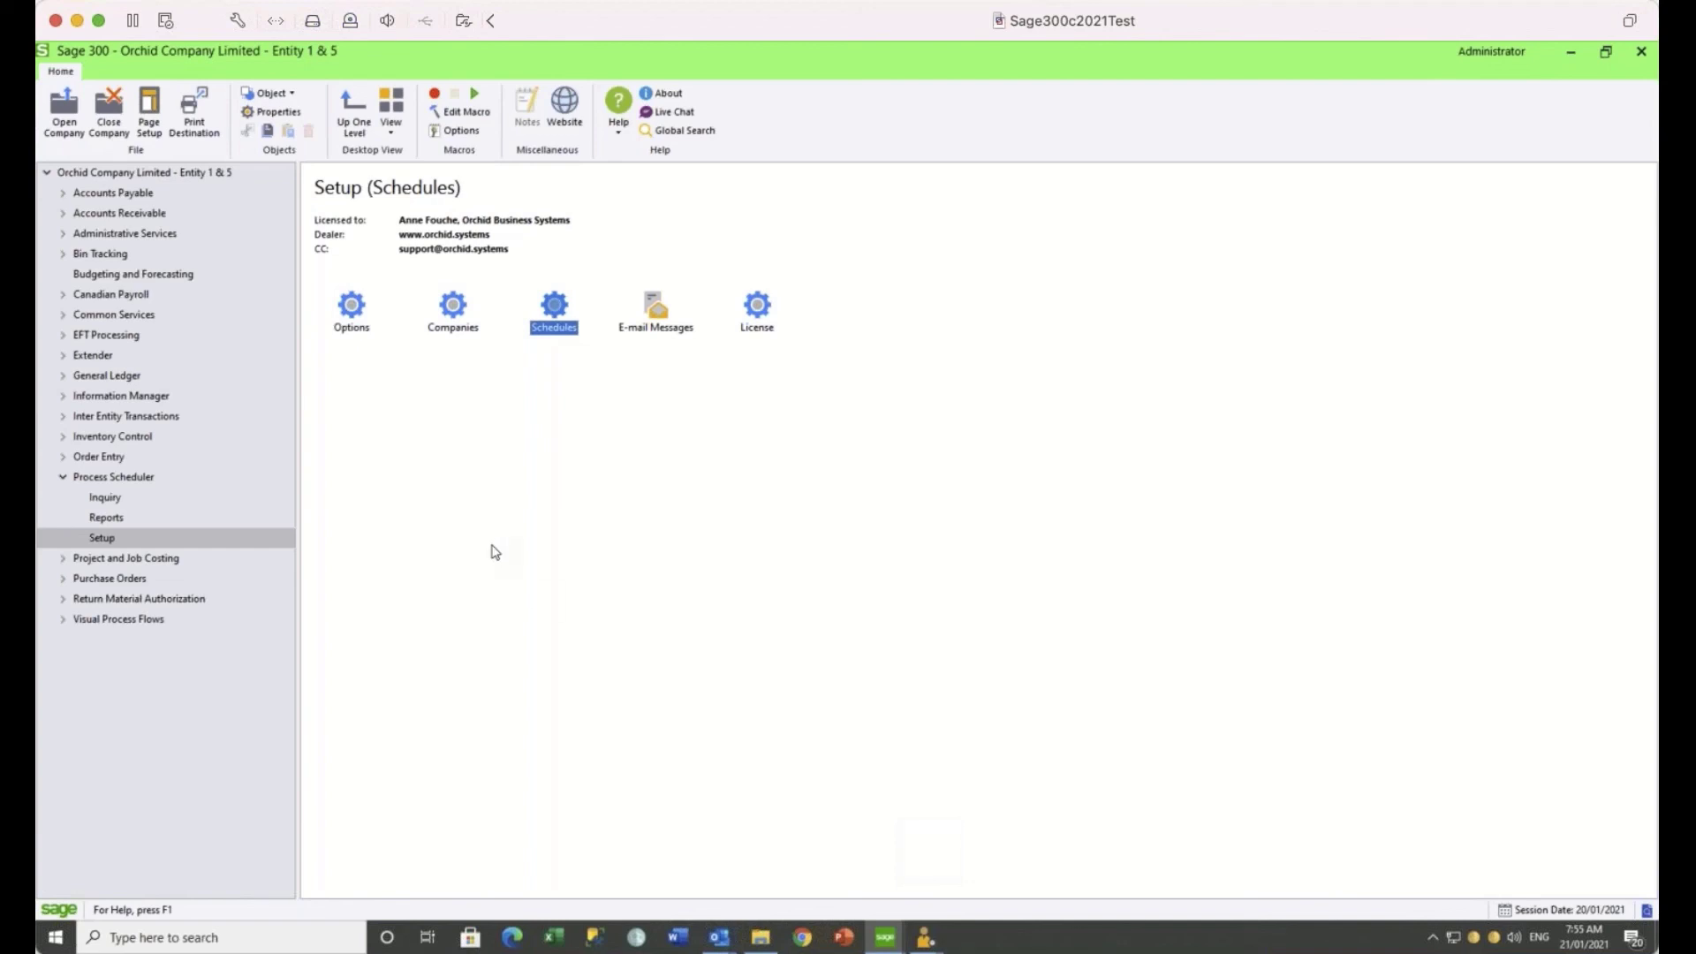
pyautogui.doubleClick(557, 309)
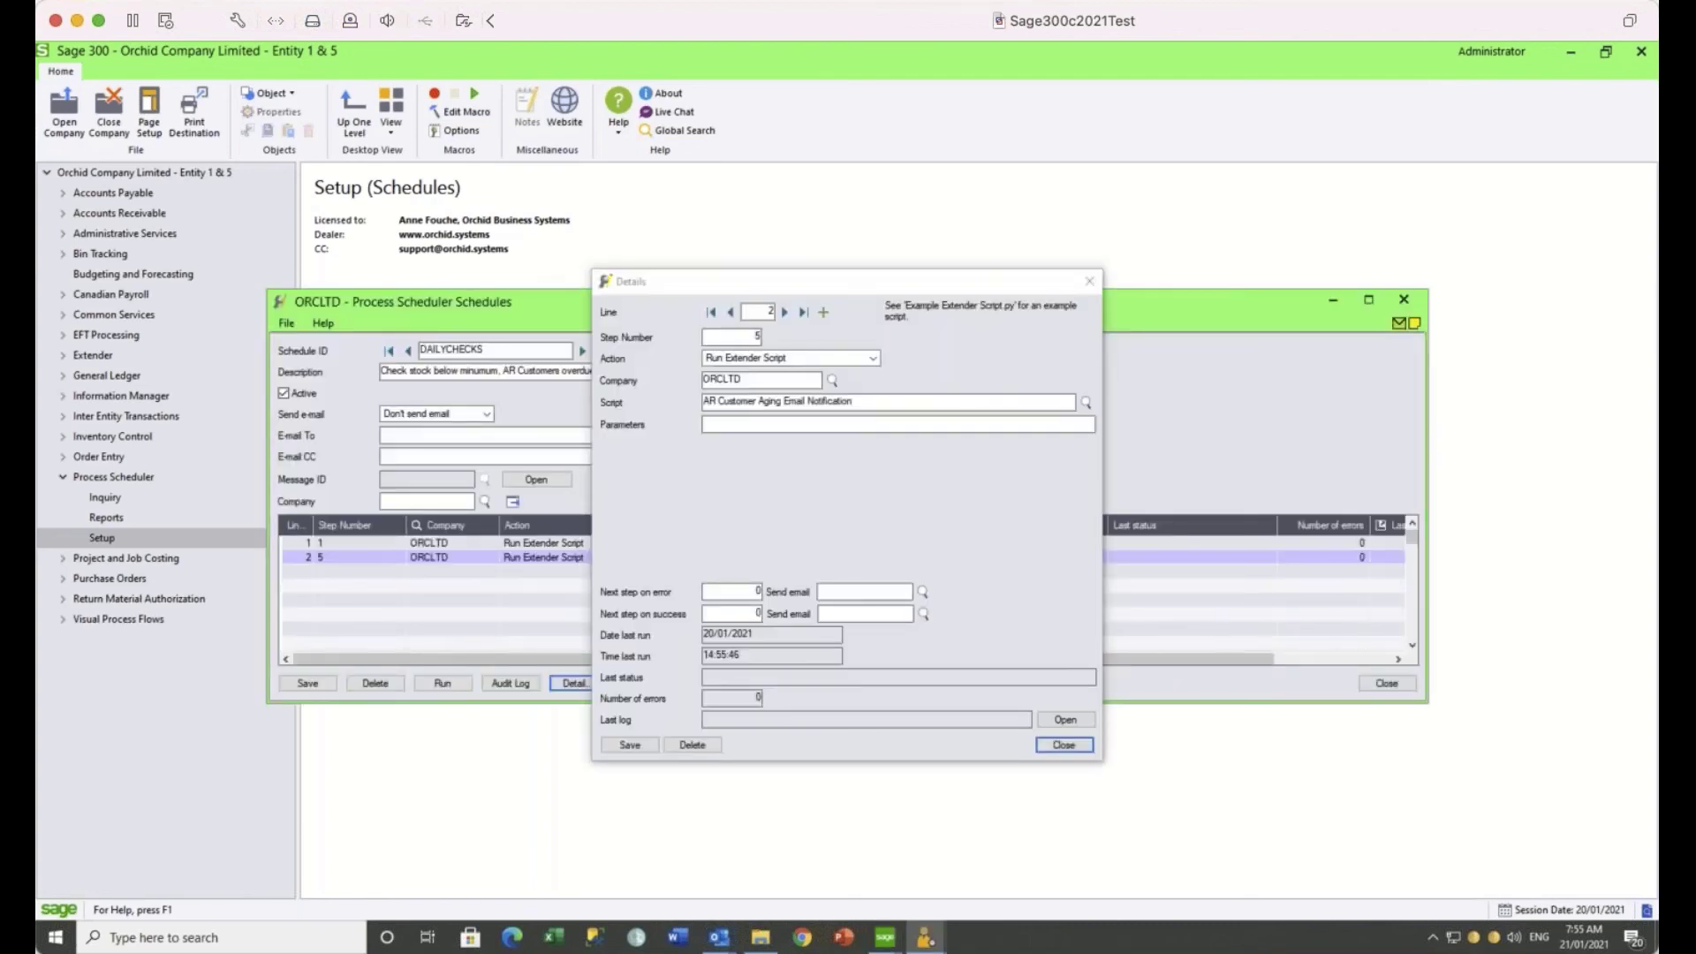